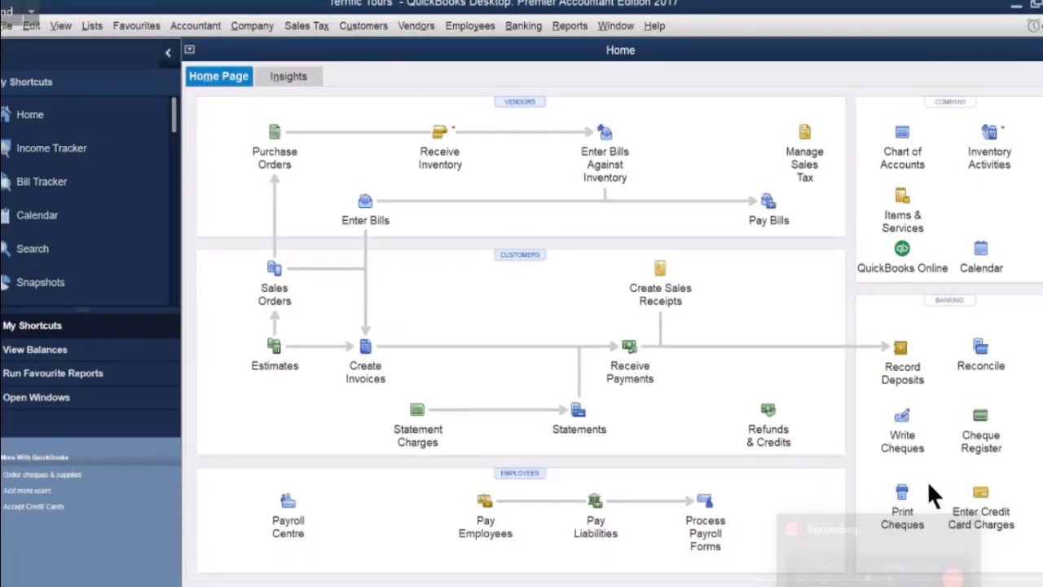
# Bring up the Windows Start/search panel over the QuickBooks Home page.
pyautogui.press('super')
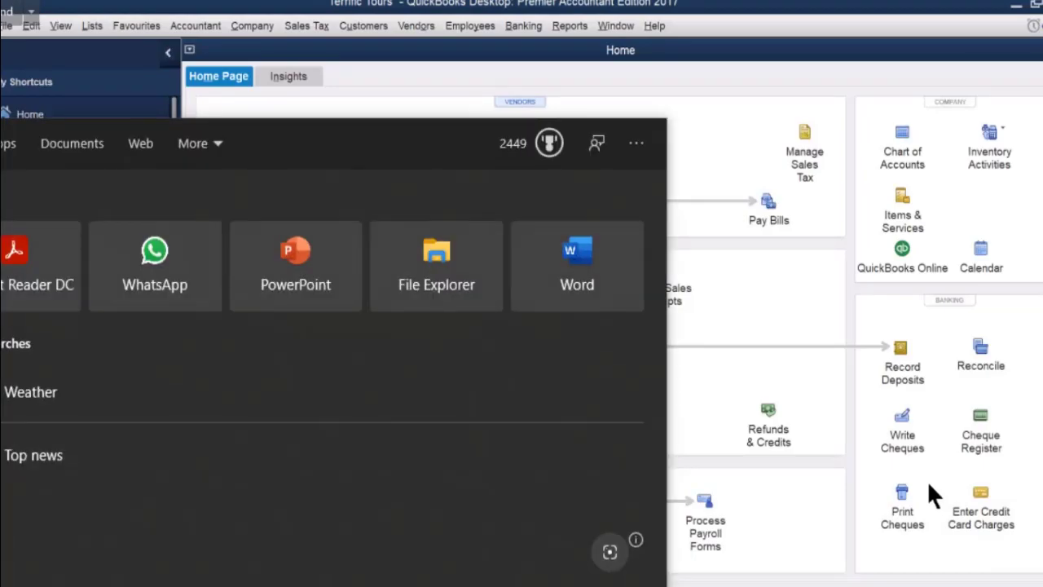
# Open the Excer. 2-Terrific Tours PDF from the OneDrive Quickbook folder in File Explorer.
pyautogui.click(245, 583)
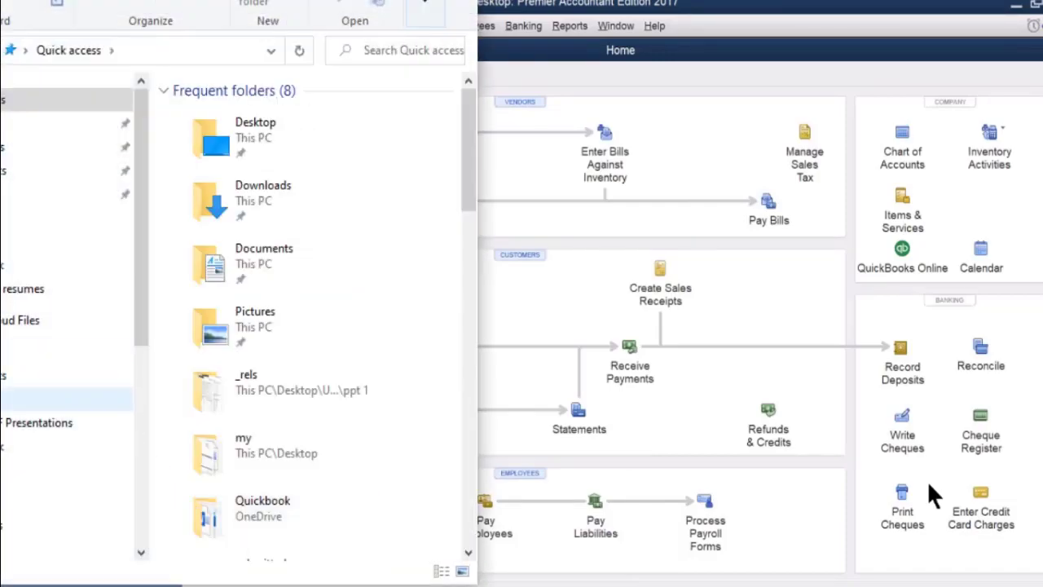
pyautogui.click(49, 319)
pyautogui.doubleClick(224, 175)
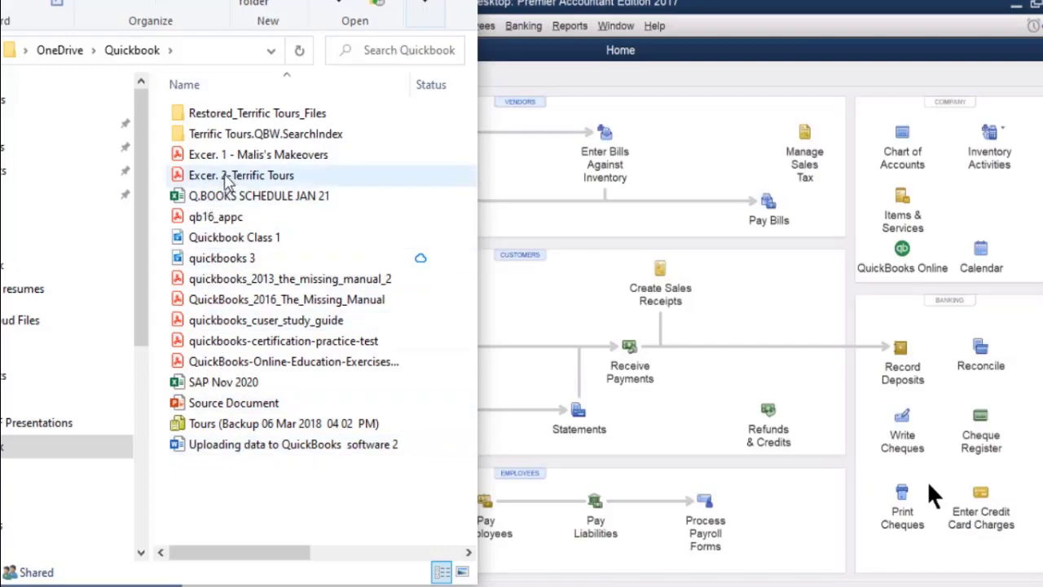
pyautogui.click(227, 178)
pyautogui.doubleClick(226, 177)
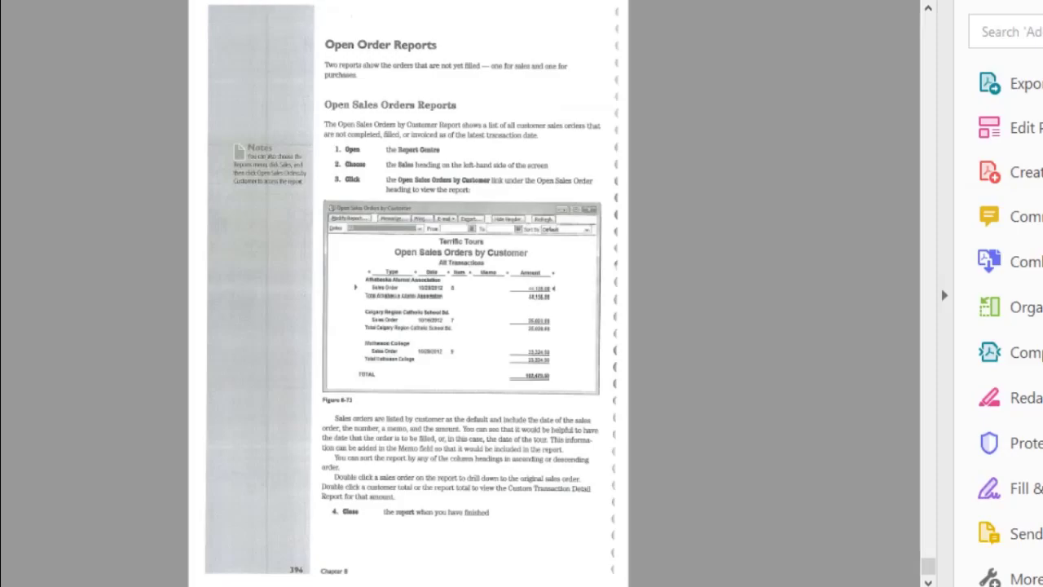
# Page back to page 383 listing Source Documents SD21–SD26 and switch to full-screen view.
pyautogui.press('pagedown')
pyautogui.press('pageup')
pyautogui.press('pageup')
pyautogui.press('pageup')
pyautogui.press('pageup')
pyautogui.press('pageup')
pyautogui.press('pageup')
pyautogui.press('pageup')
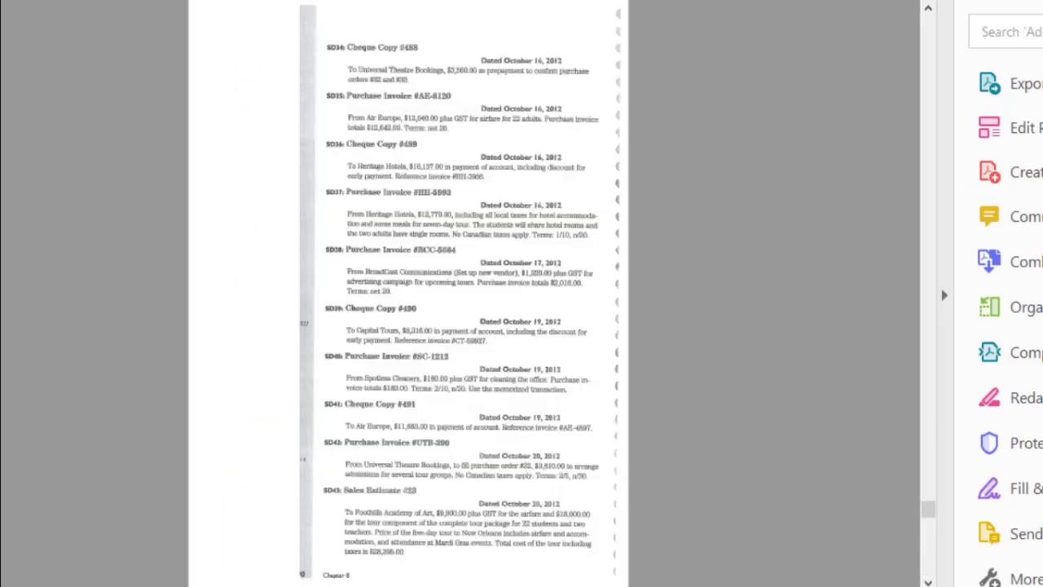
pyautogui.press('pageup')
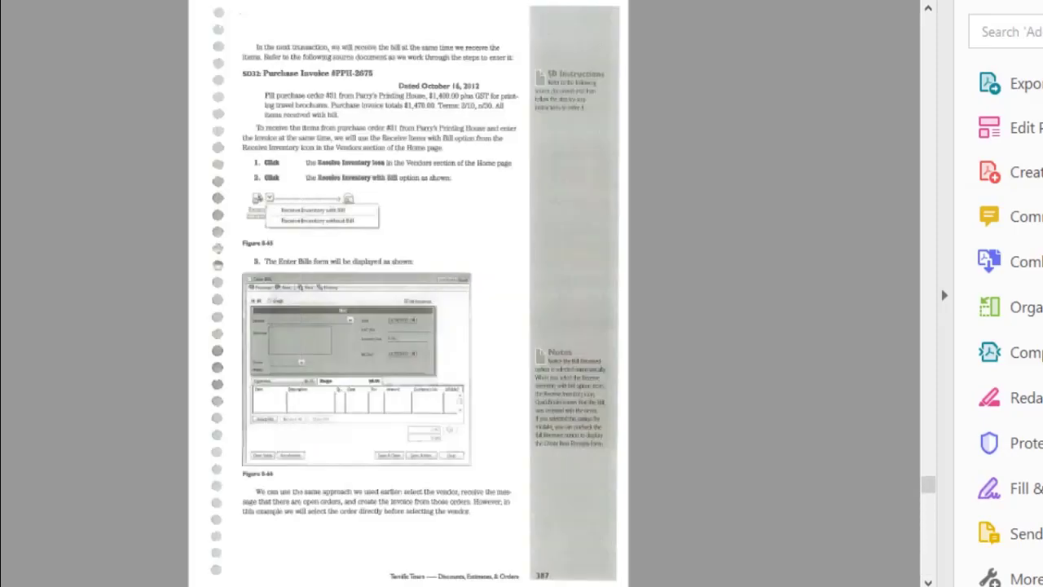
pyautogui.press('pageup')
pyautogui.press('pageup')
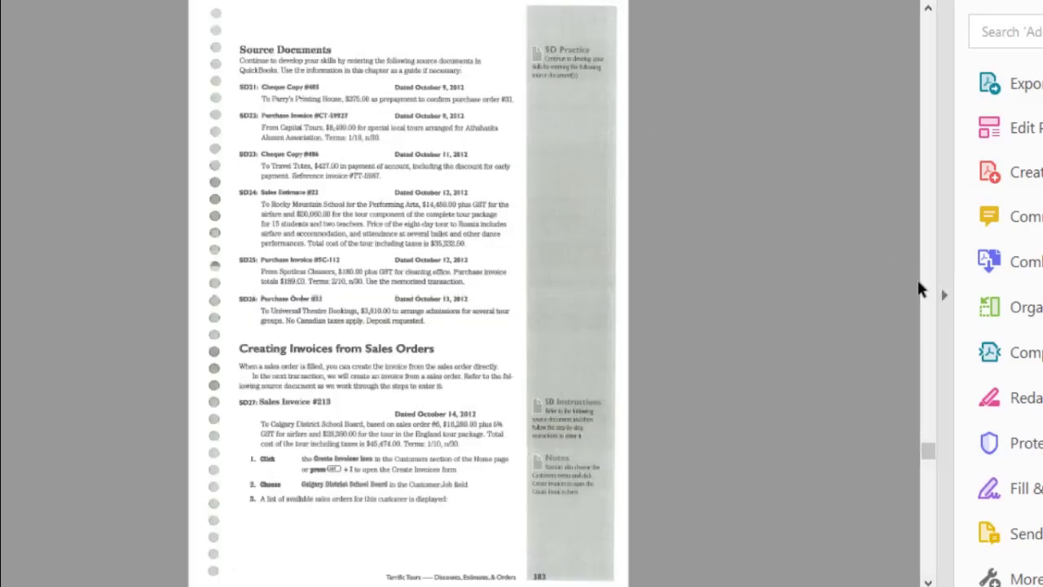
pyautogui.hotkey('ctrl', 'l')
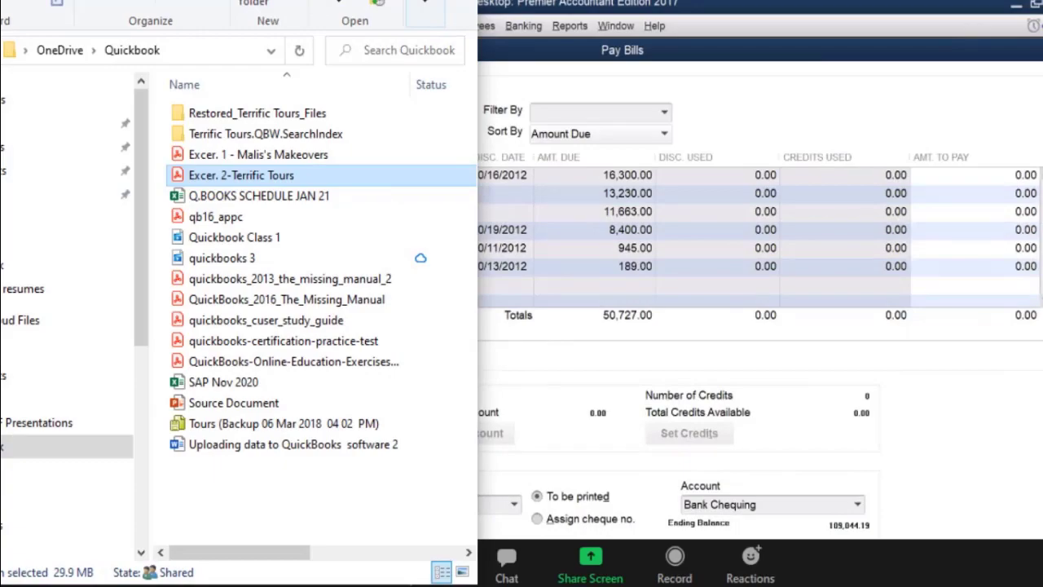
# Select the Travel Totes bill, date the payment 10/11/2012, and open its discount settings.
pyautogui.click(365, 2)
pyautogui.click(203, 249)
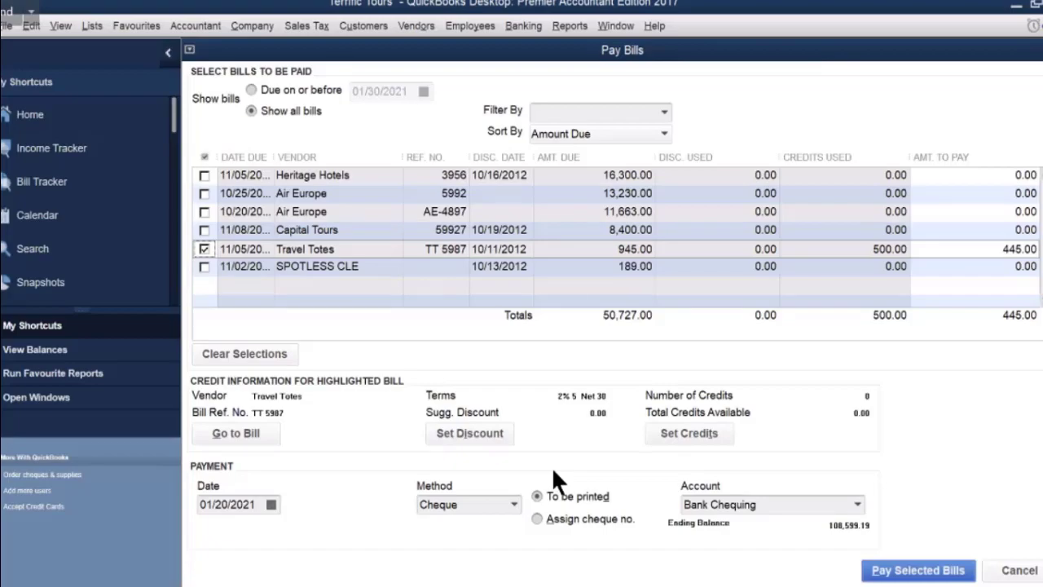
pyautogui.click(271, 504)
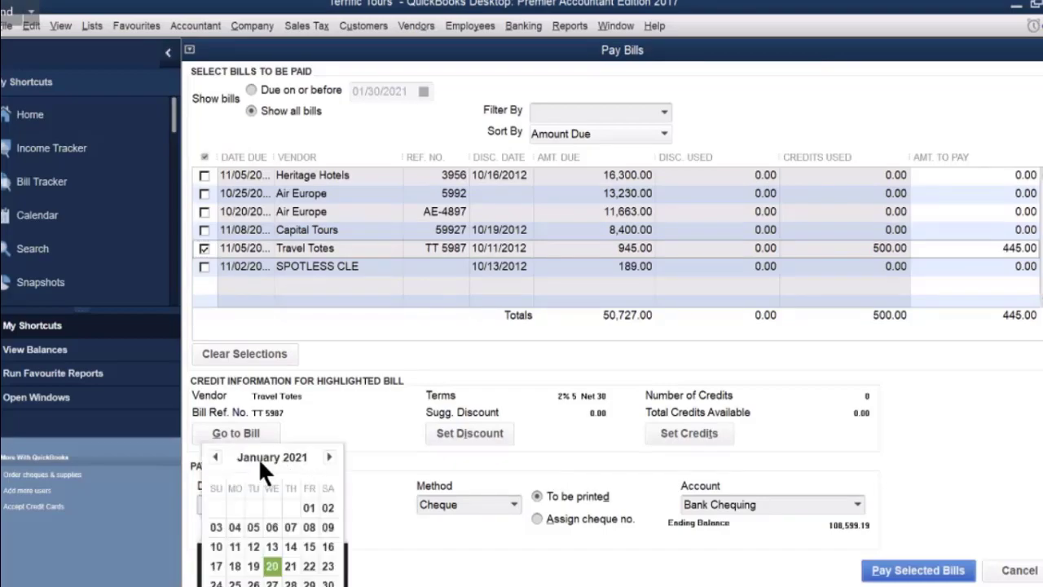
pyautogui.click(215, 458)
pyautogui.click(214, 457)
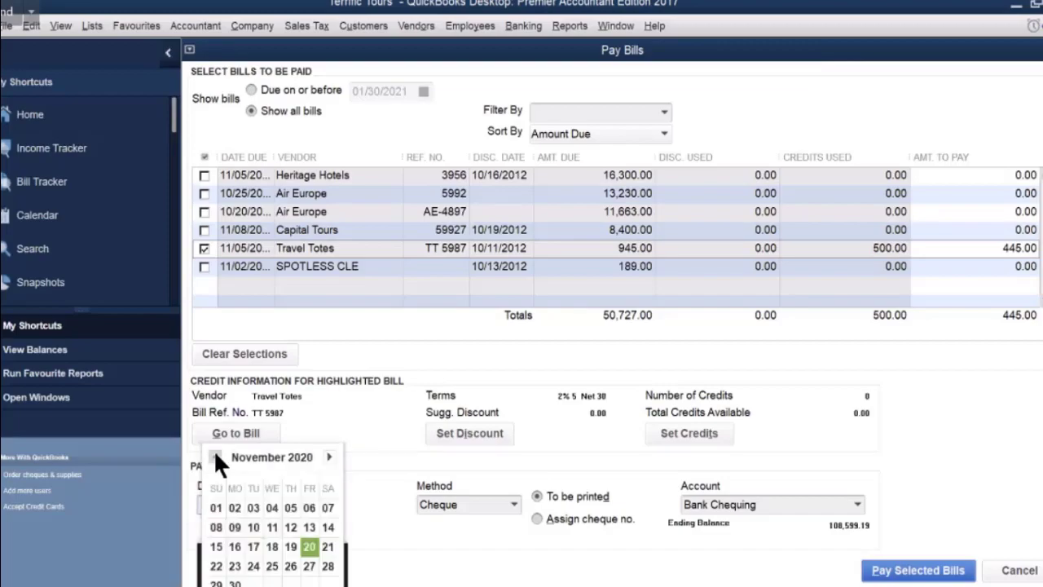
pyautogui.click(214, 457)
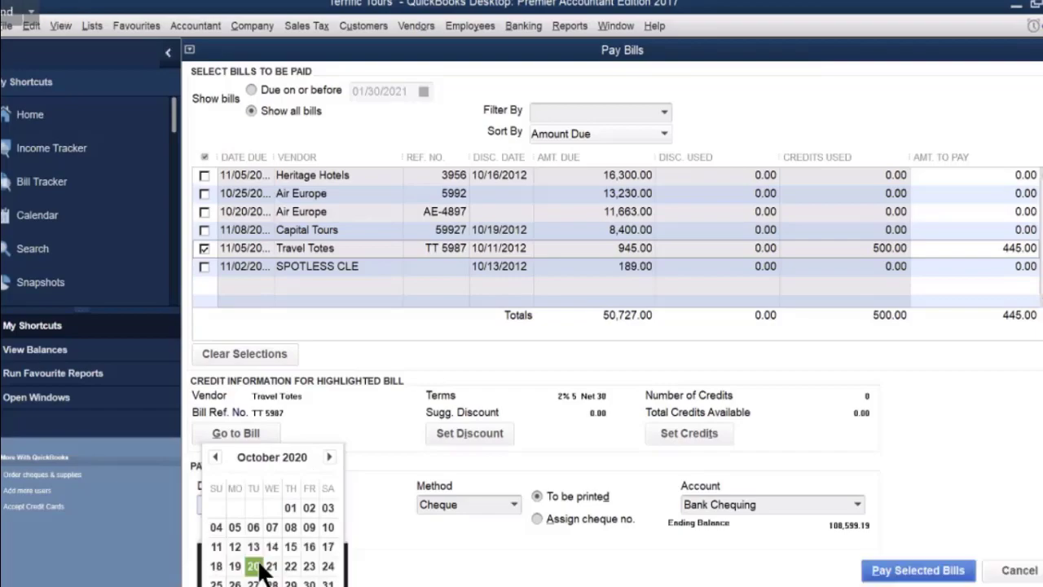
pyautogui.click(215, 549)
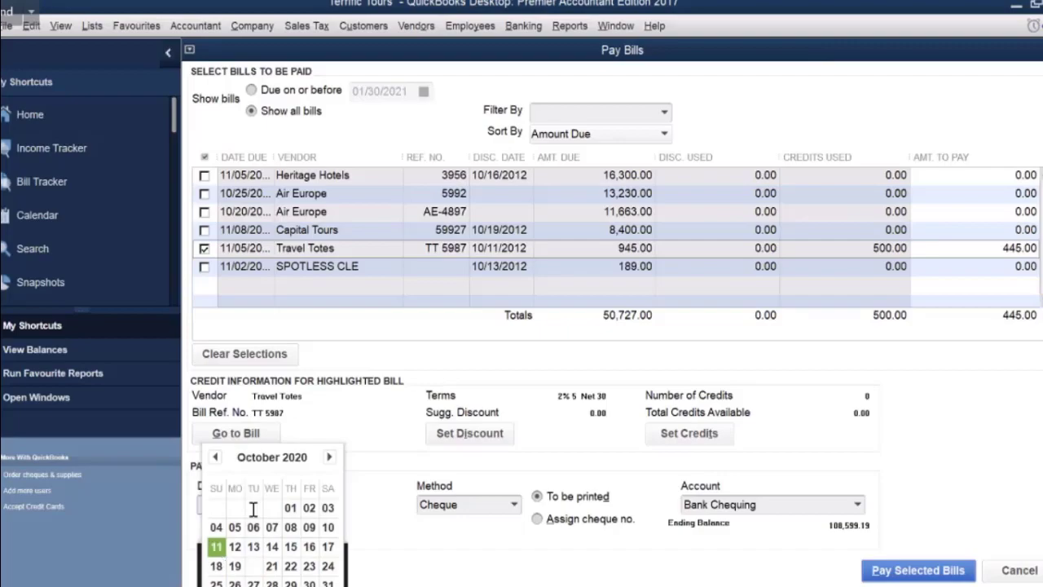
pyautogui.click(241, 502)
pyautogui.moveTo(241, 502); pyautogui.dragTo(256, 504)
pyautogui.write('12')
pyautogui.press('Tab')
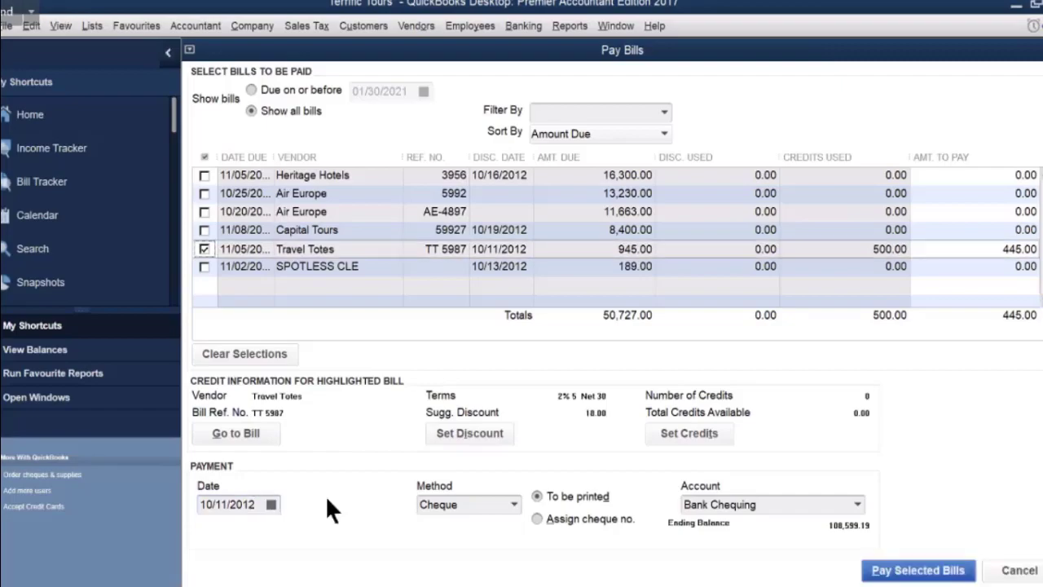
pyautogui.click(450, 443)
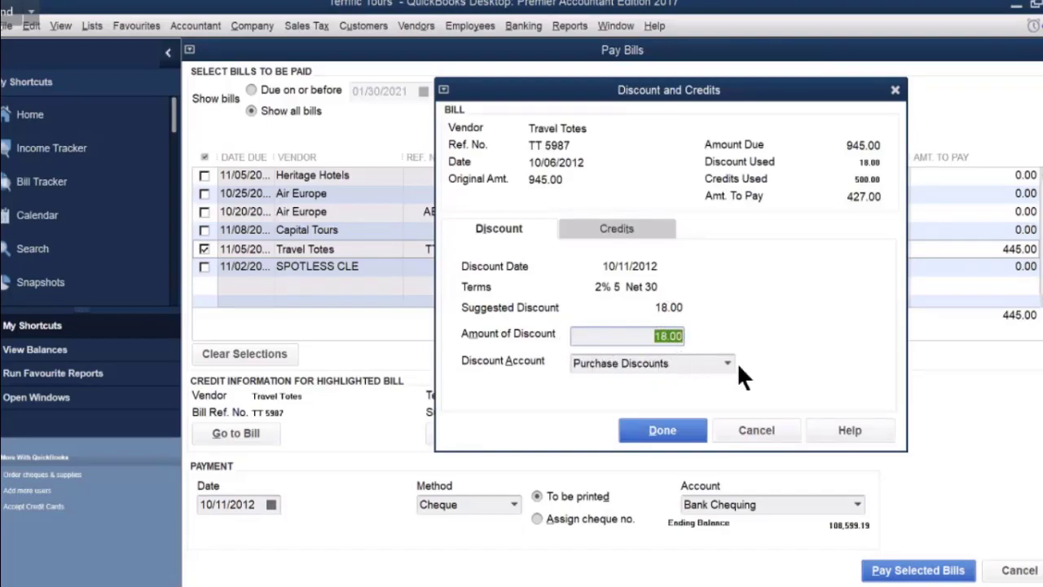
# Accept the 18.00 Purchase Discounts discount so Travel Totes shows 427.00 to pay.
pyautogui.click(664, 432)
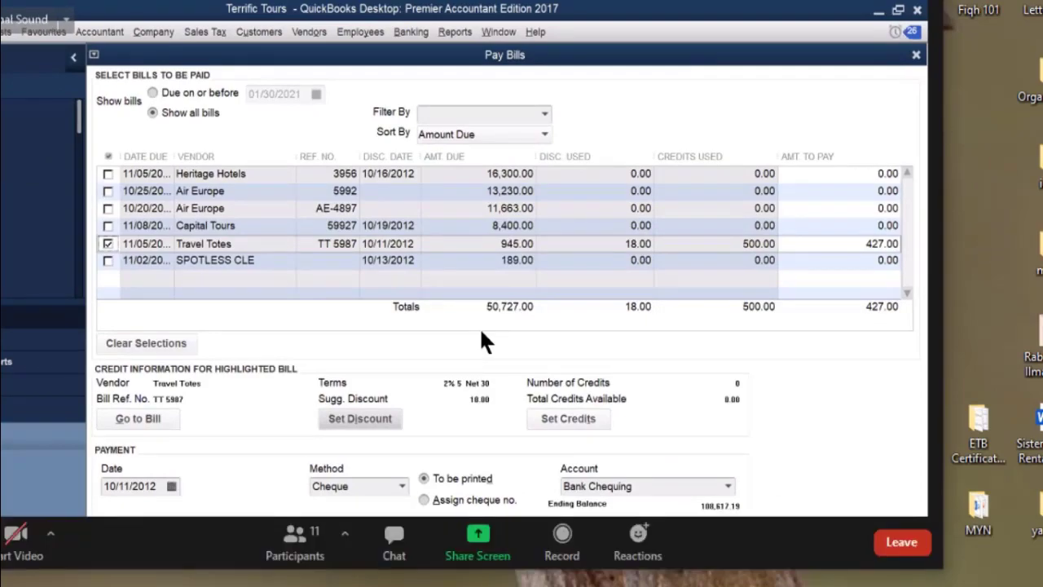
pyautogui.click(834, 2)
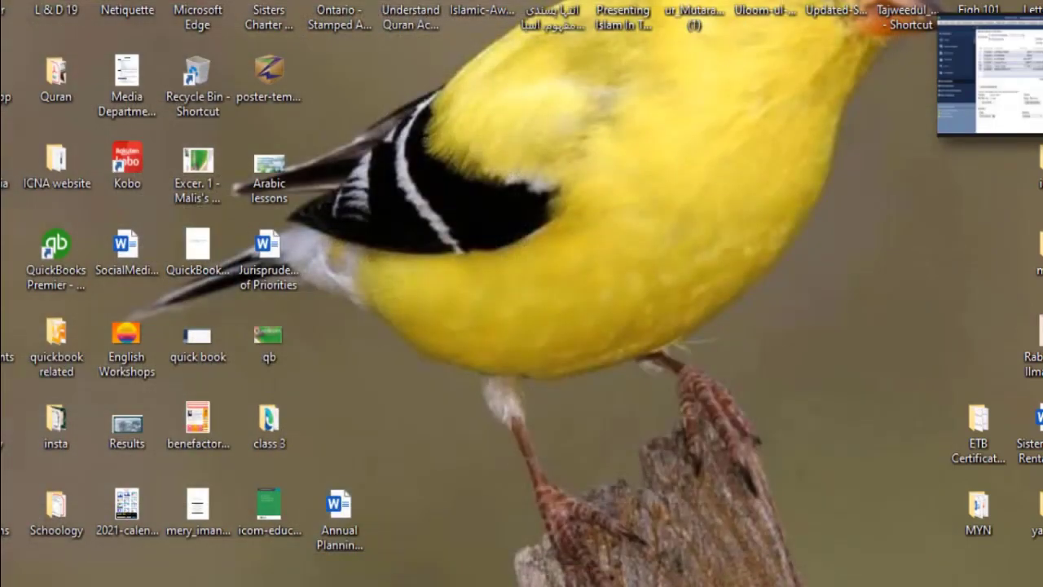
pyautogui.hotkey('alt', 'Tab')
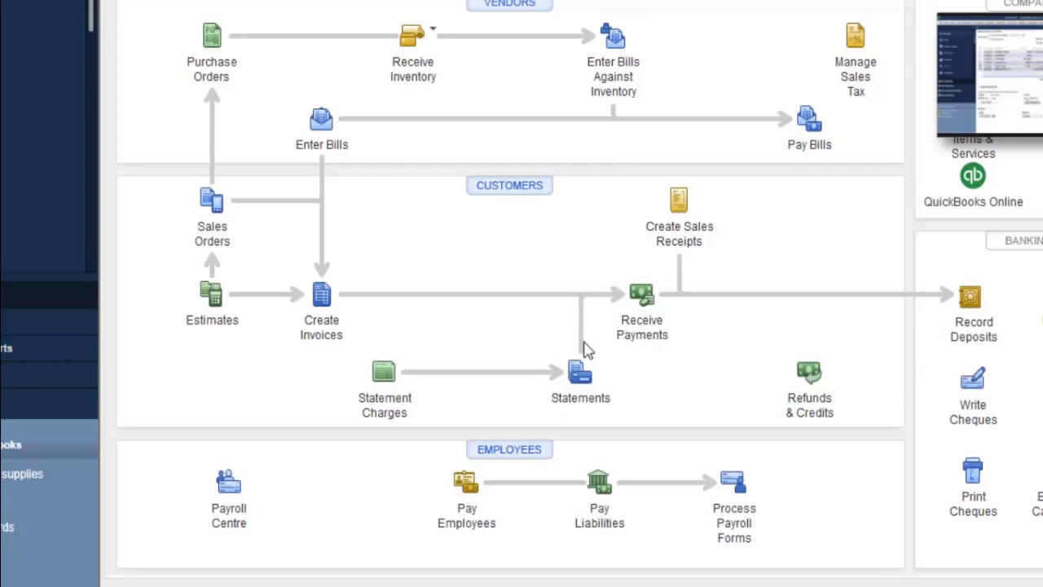
# Start a new bill for vendor Travel Totes with Ref. No. 5987 and dismiss the blank-transaction warning.
pyautogui.click(321, 120)
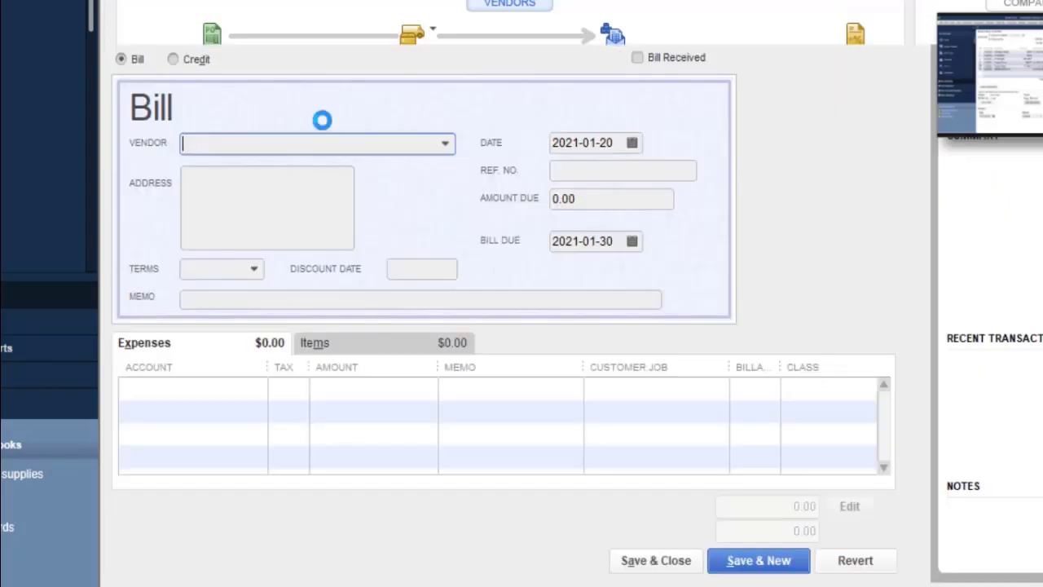
pyautogui.click(445, 144)
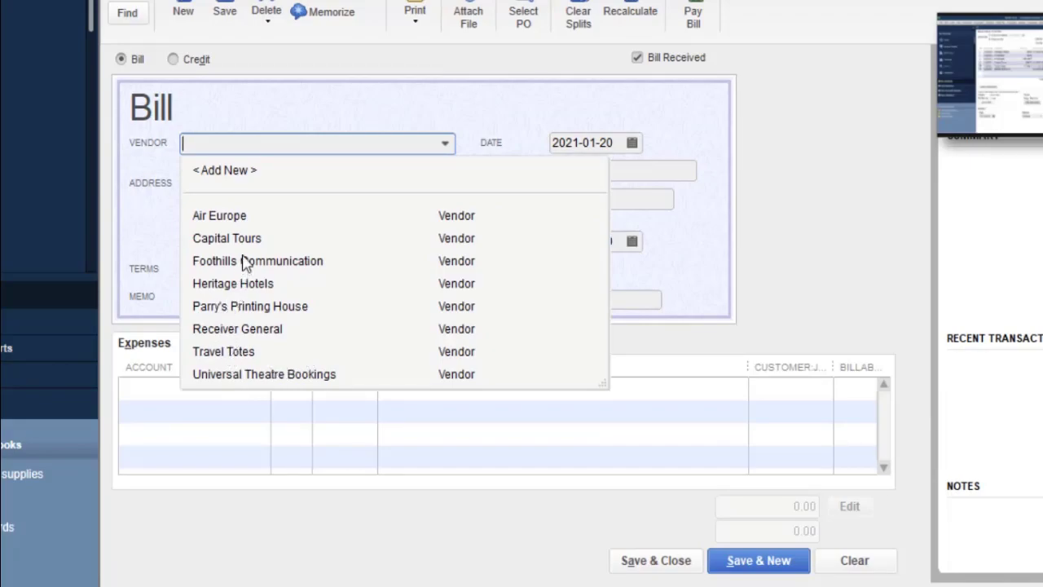
pyautogui.click(223, 351)
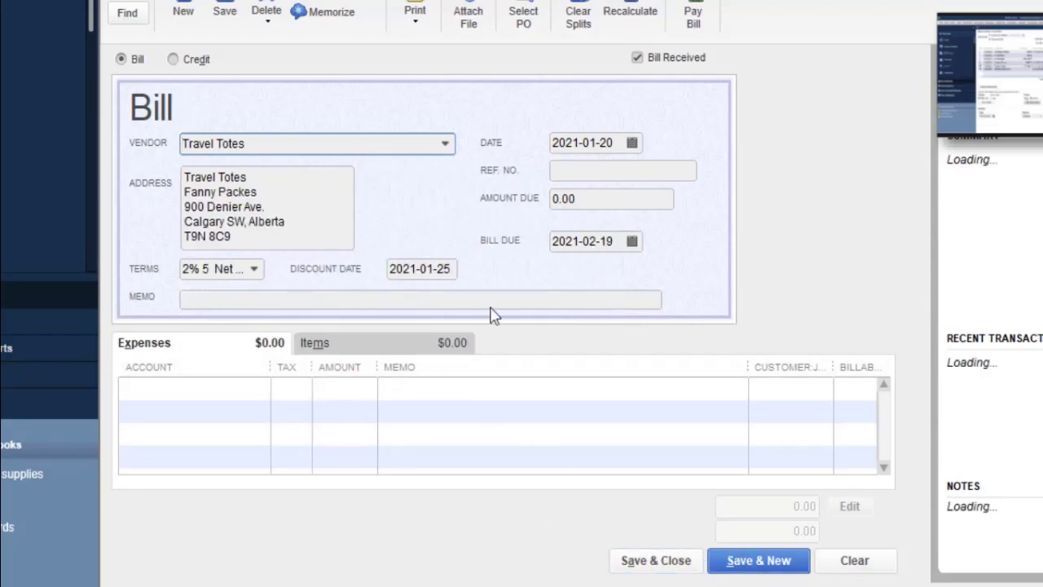
pyautogui.click(627, 173)
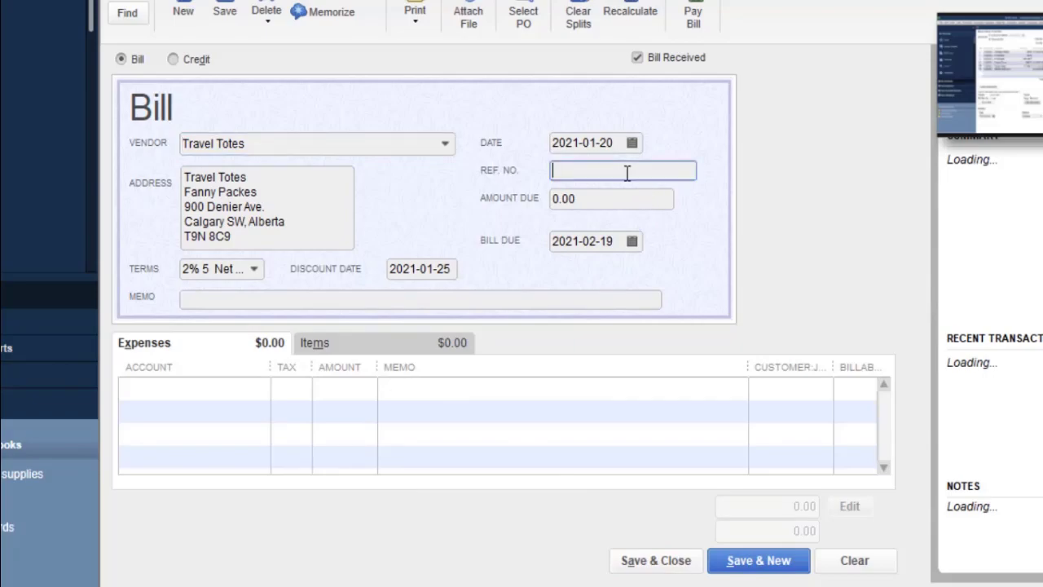
pyautogui.click(631, 144)
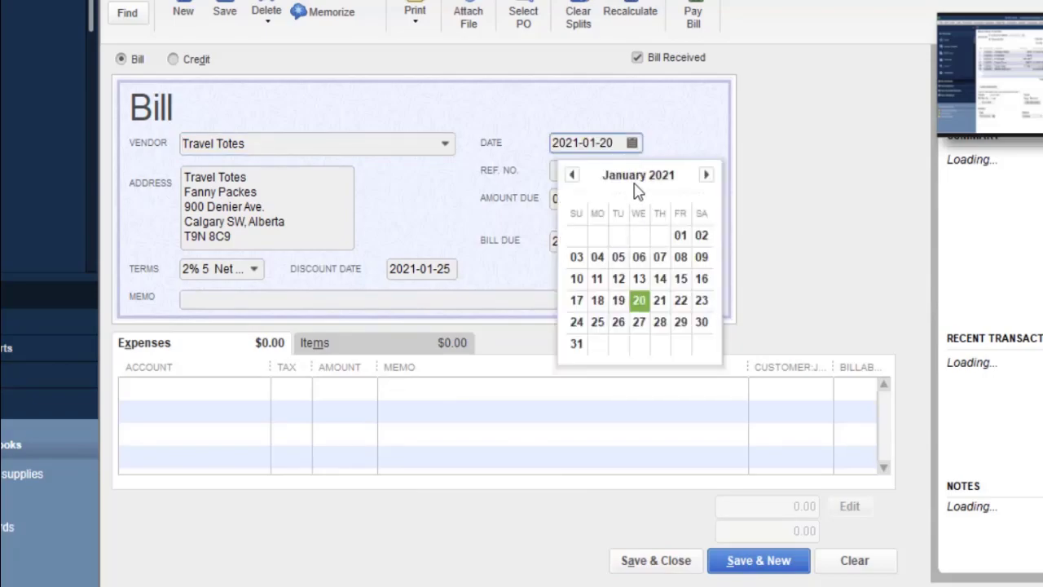
pyautogui.click(572, 176)
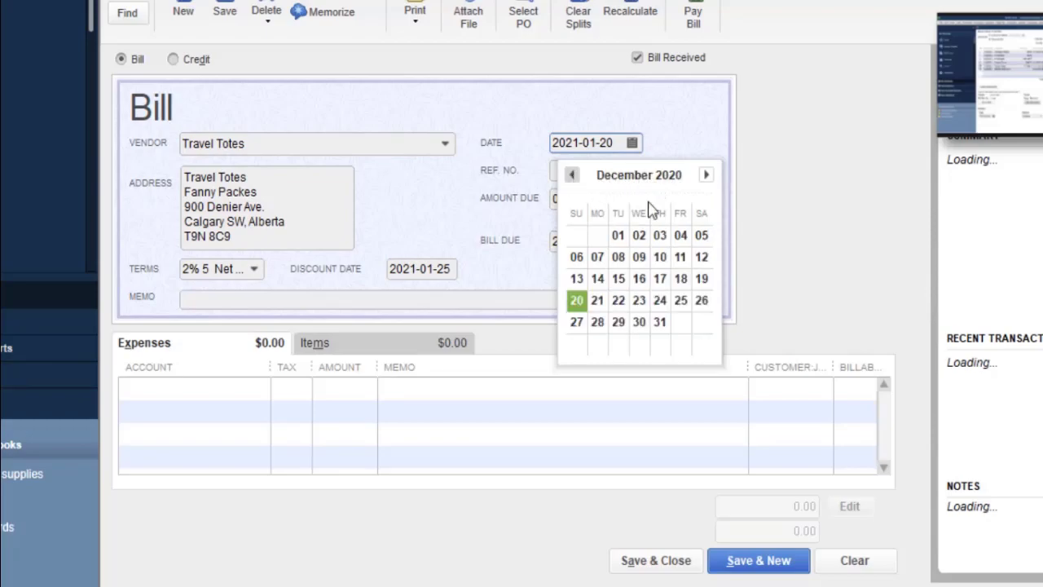
pyautogui.click(522, 397)
pyautogui.click(564, 170)
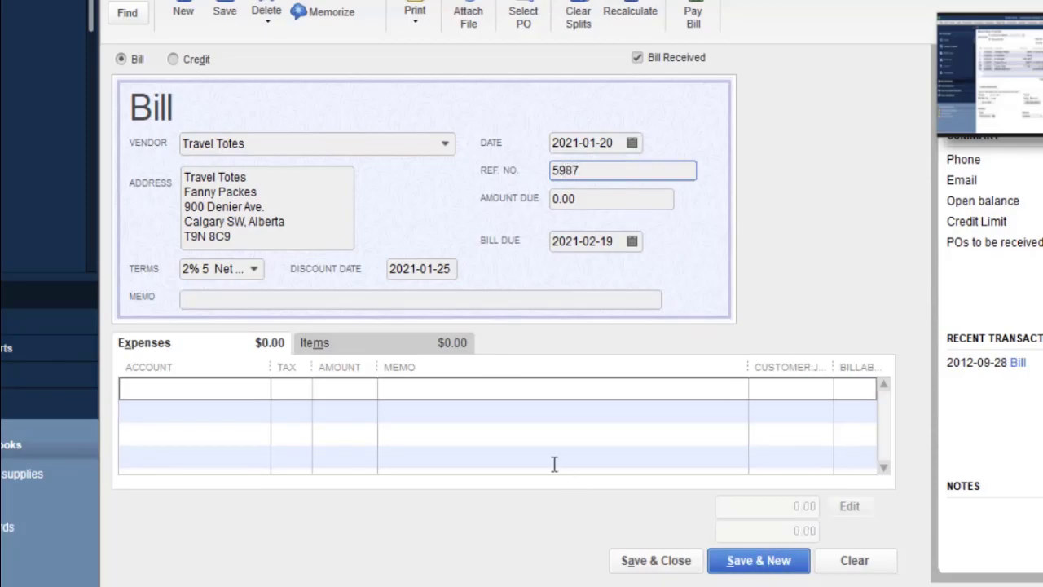
pyautogui.press('Return')
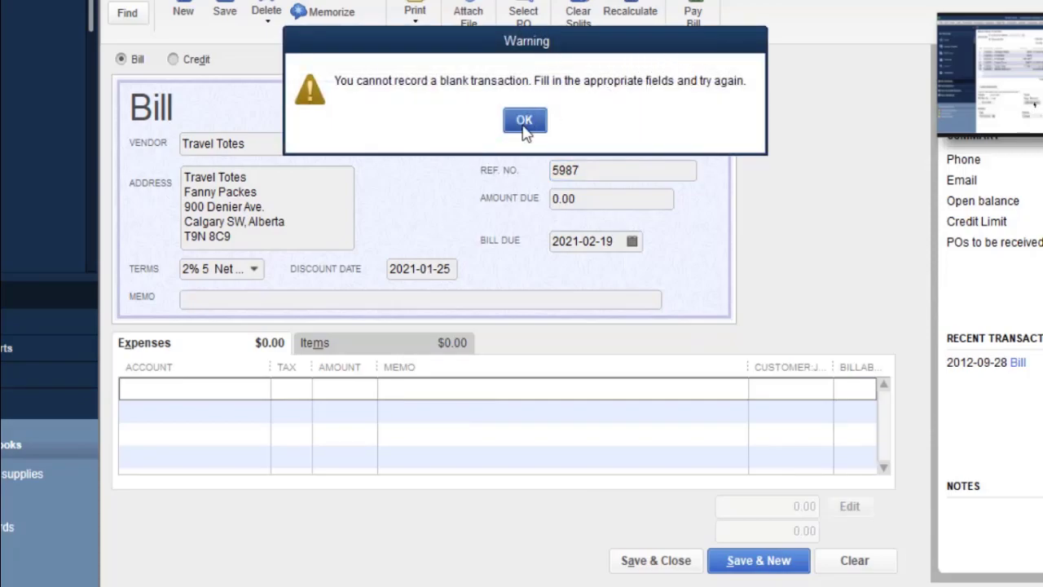
pyautogui.click(526, 120)
# Leave the 2% 5 Net 30 terms unchanged, skip choosing an expense account, and minimize QuickBooks.
pyautogui.click(253, 270)
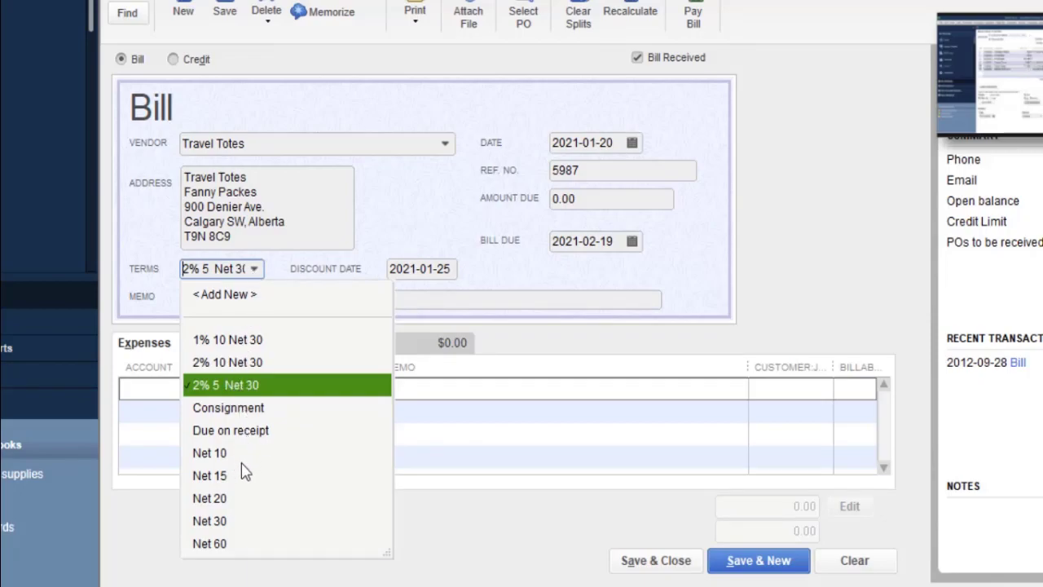
pyautogui.click(512, 419)
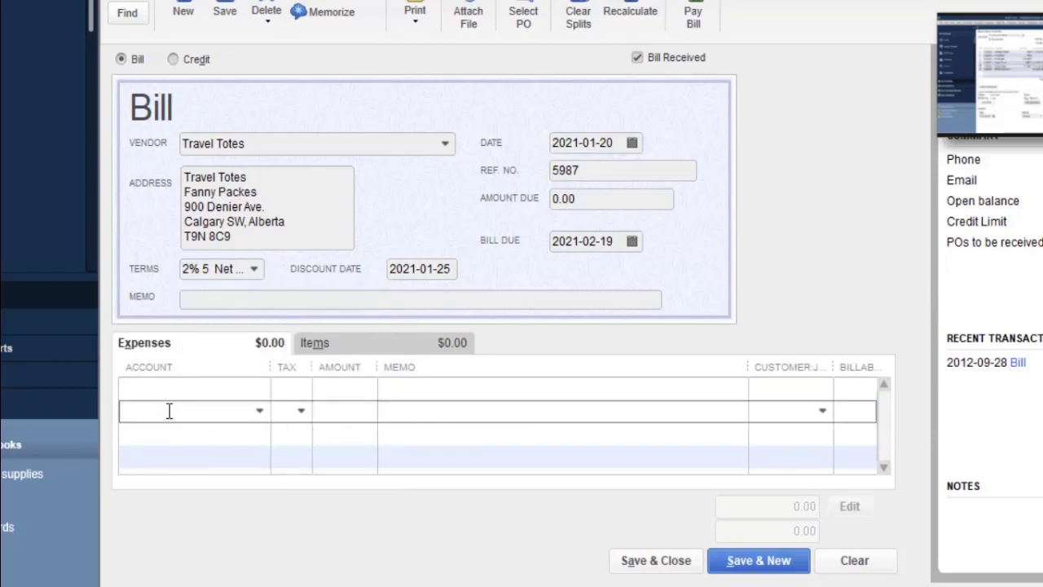
pyautogui.click(260, 411)
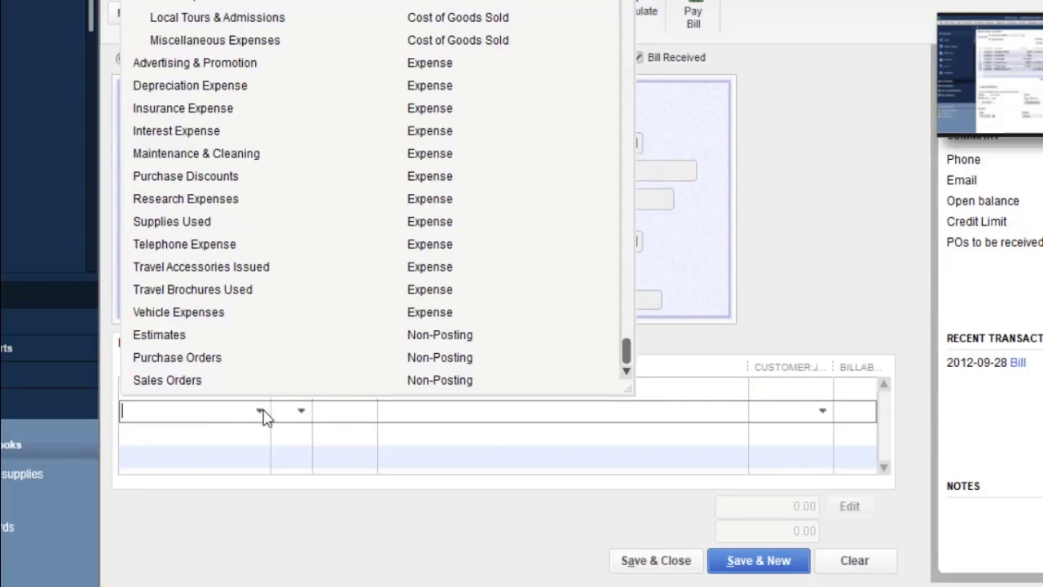
pyautogui.click(477, 447)
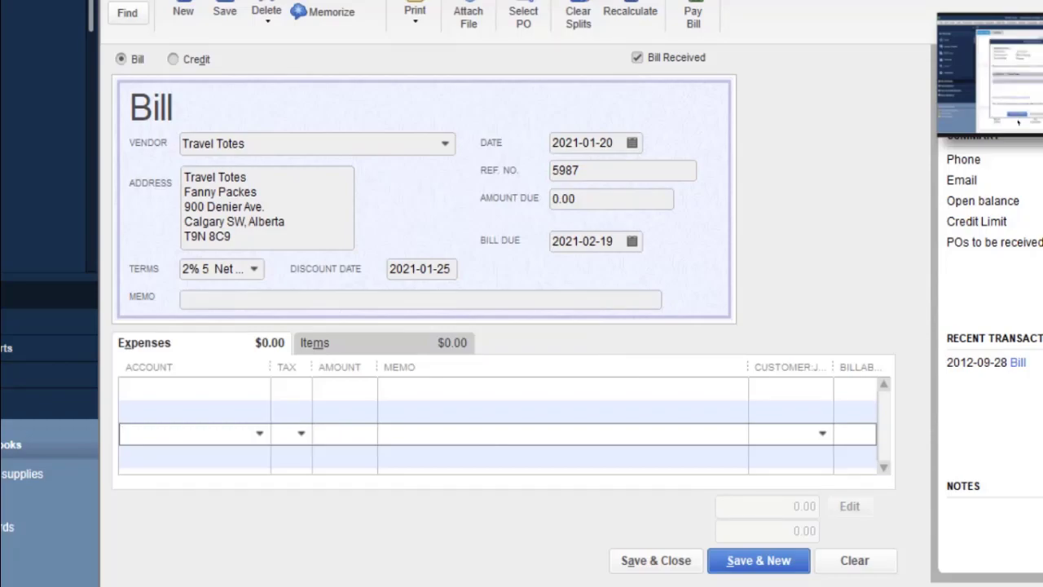
pyautogui.click(1042, 1)
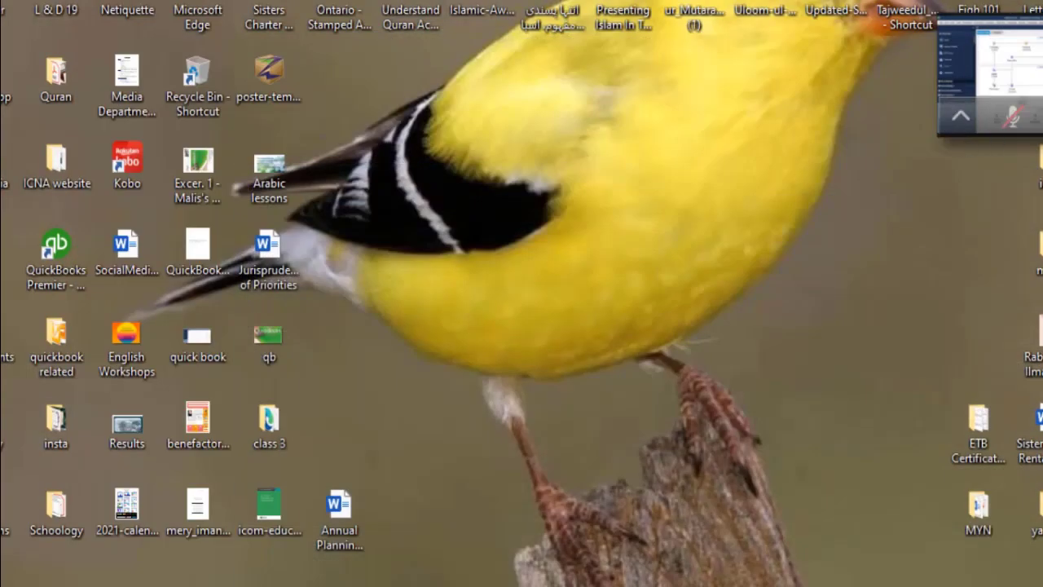
# Return to Acrobat Reader and scroll the Source Documents list down toward SD26.
pyautogui.click(1042, 116)
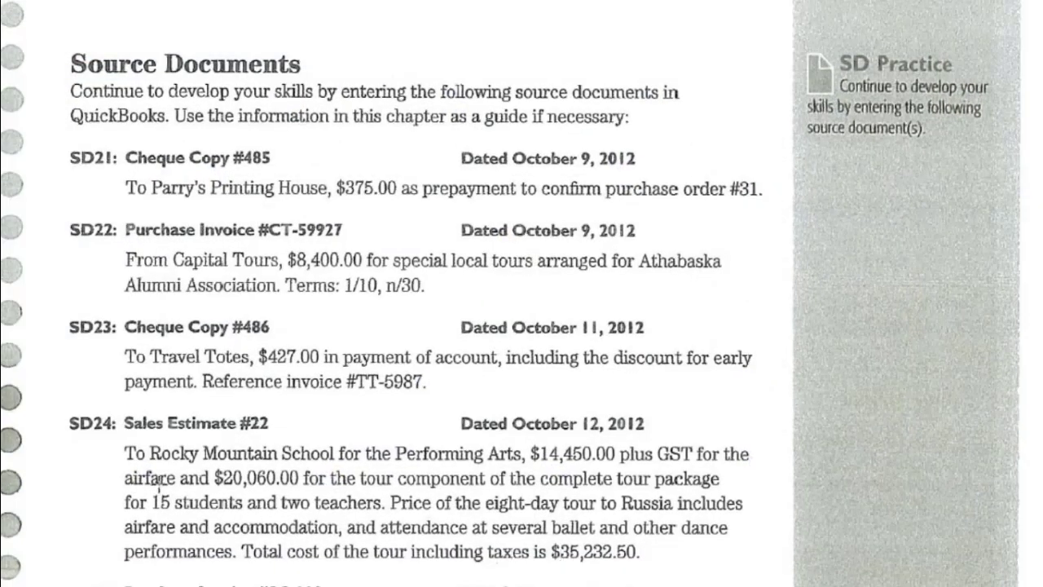
pyautogui.scroll(-4, 160, 486)
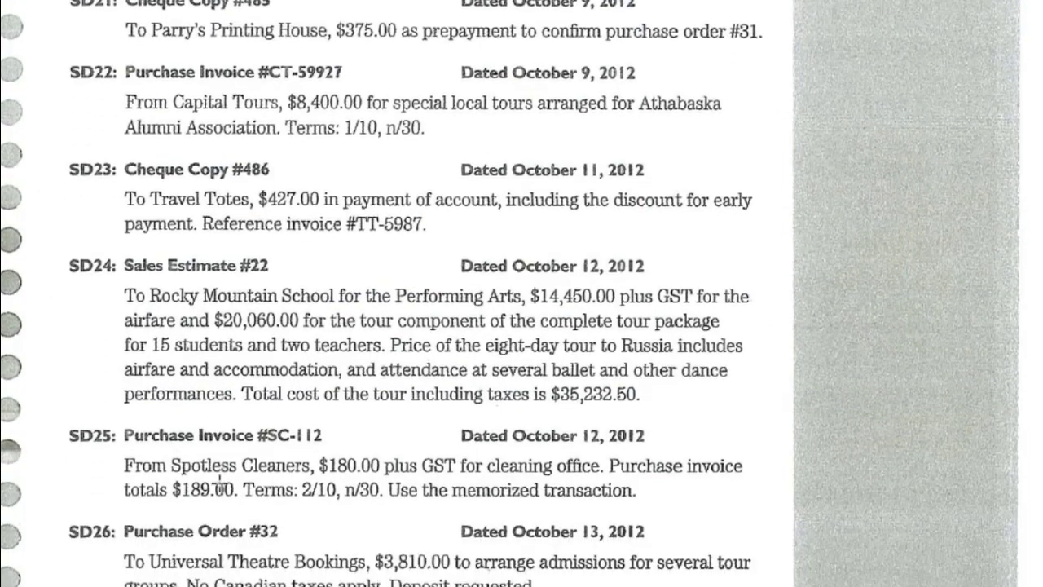
pyautogui.scroll(-1, 218, 485)
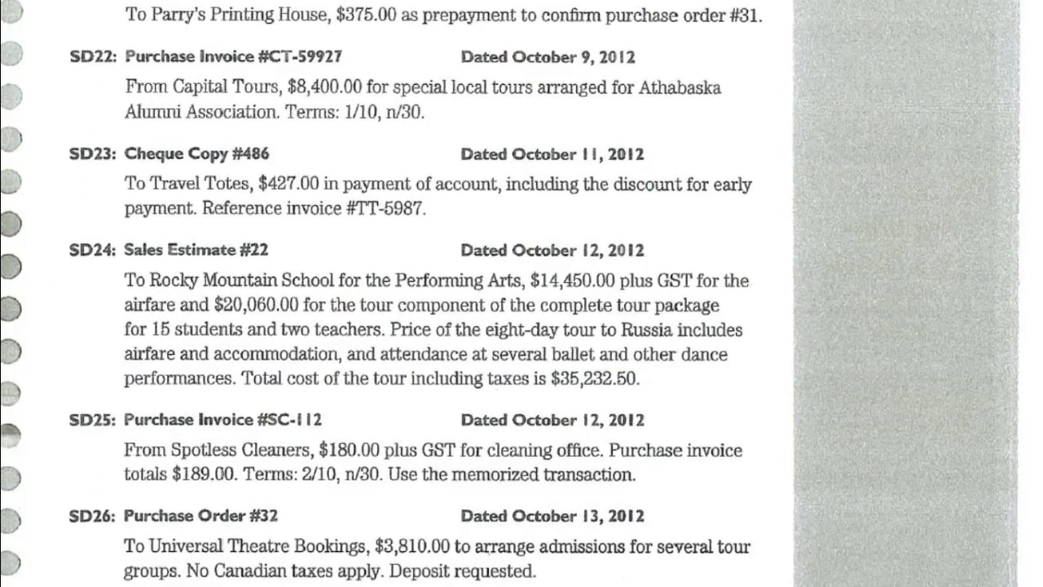
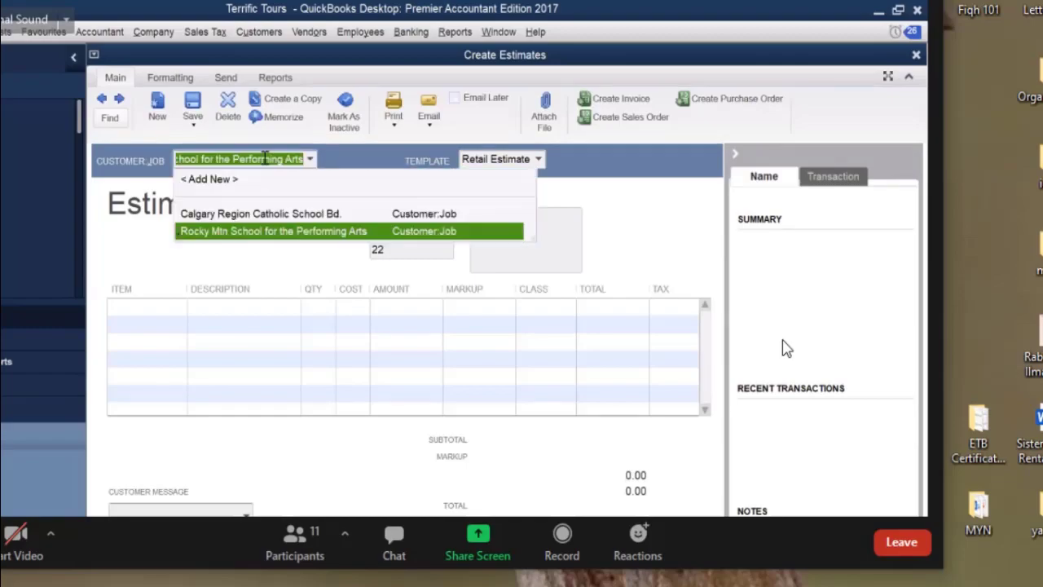
# Make Rocky Mtn School the estimate's customer and add an Air Travel line of 14,450.00.
pyautogui.click(295, 232)
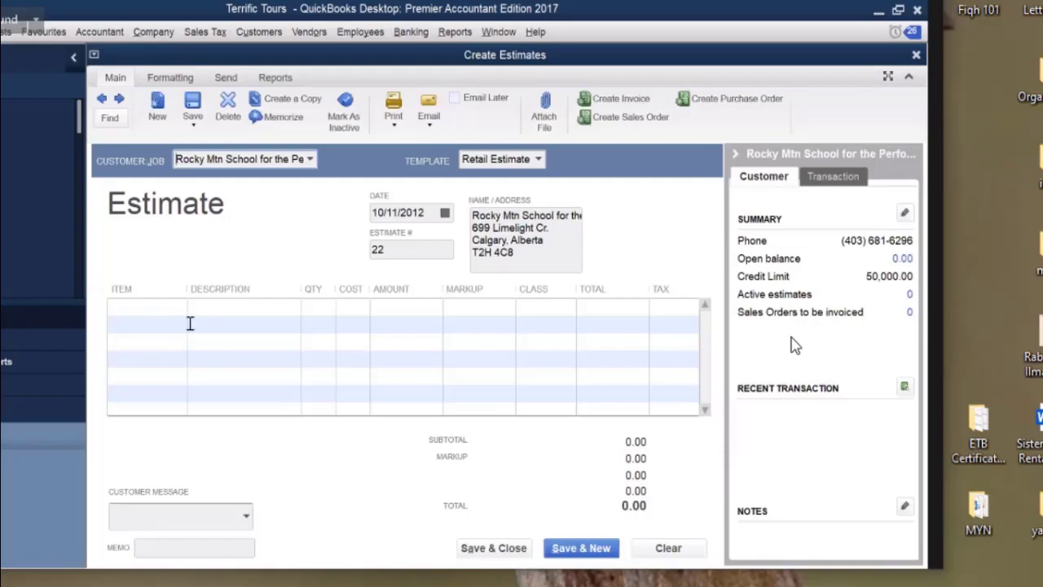
pyautogui.click(149, 306)
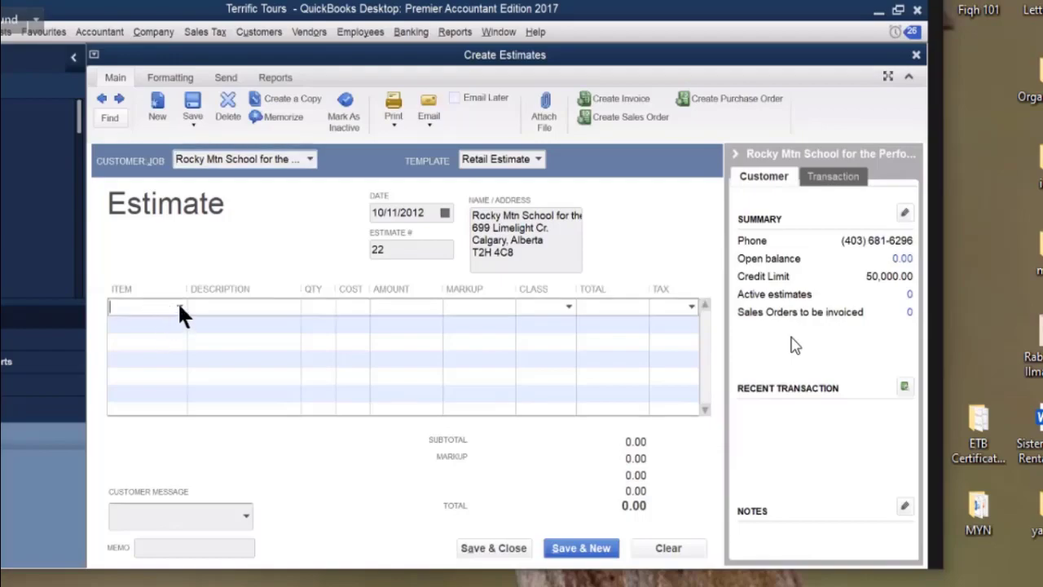
pyautogui.click(180, 306)
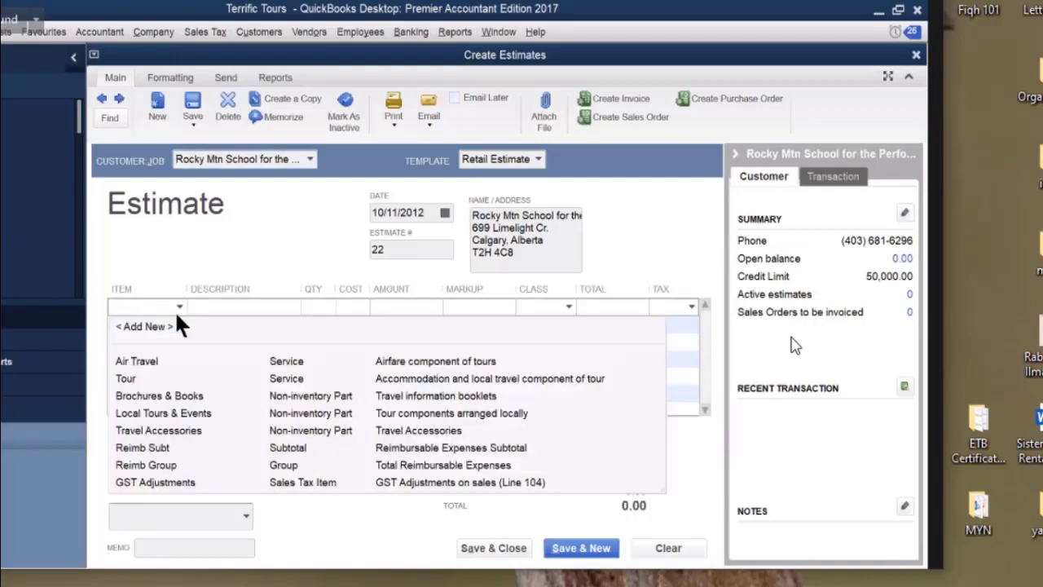
pyautogui.click(148, 361)
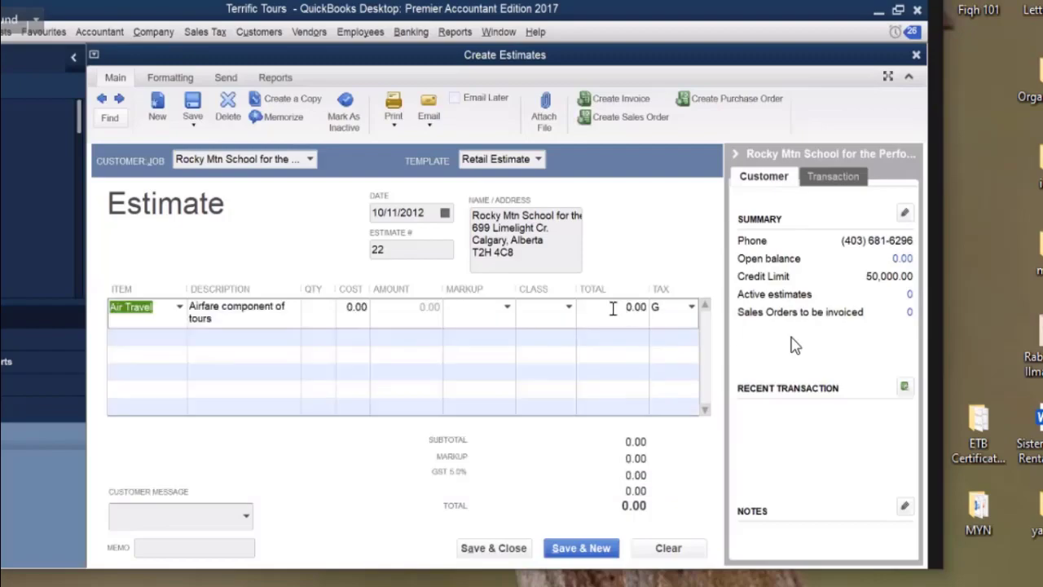
pyautogui.click(615, 307)
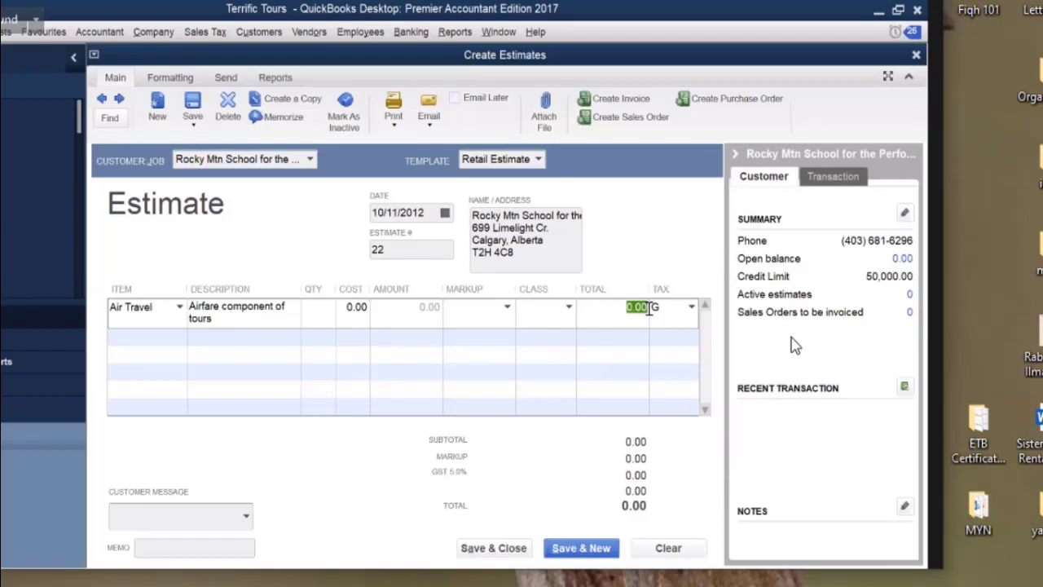
pyautogui.write('14450')
pyautogui.click(176, 338)
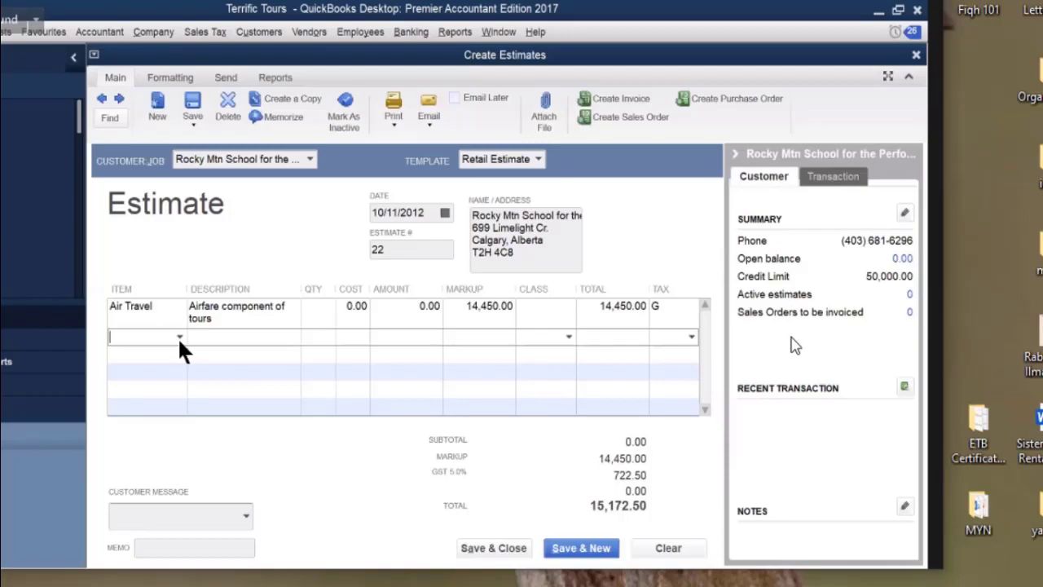
# Add a GST-exempt Tour line of 20,060.00 as the estimate's second row.
pyautogui.click(180, 336)
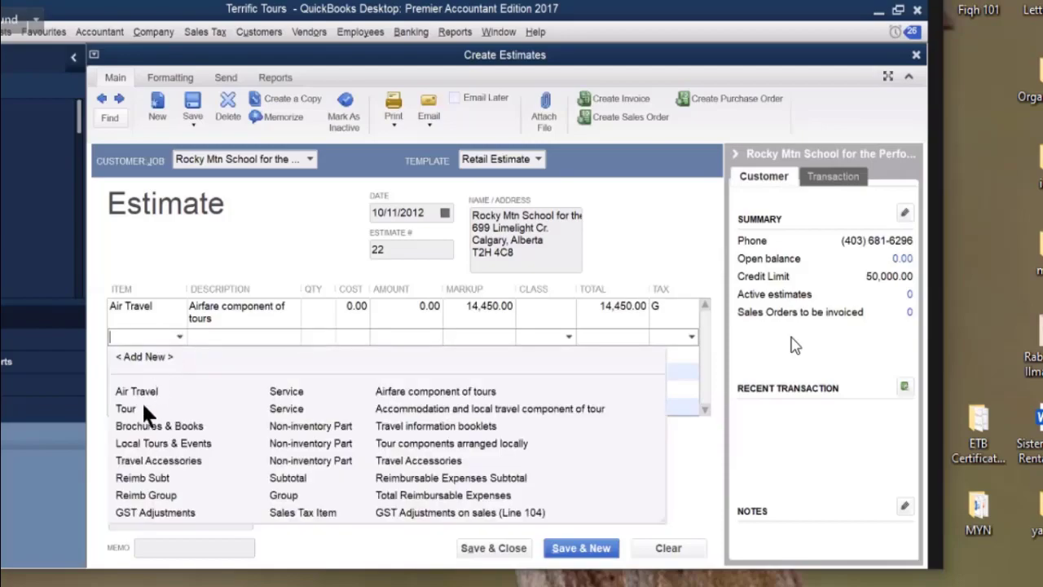
pyautogui.click(140, 411)
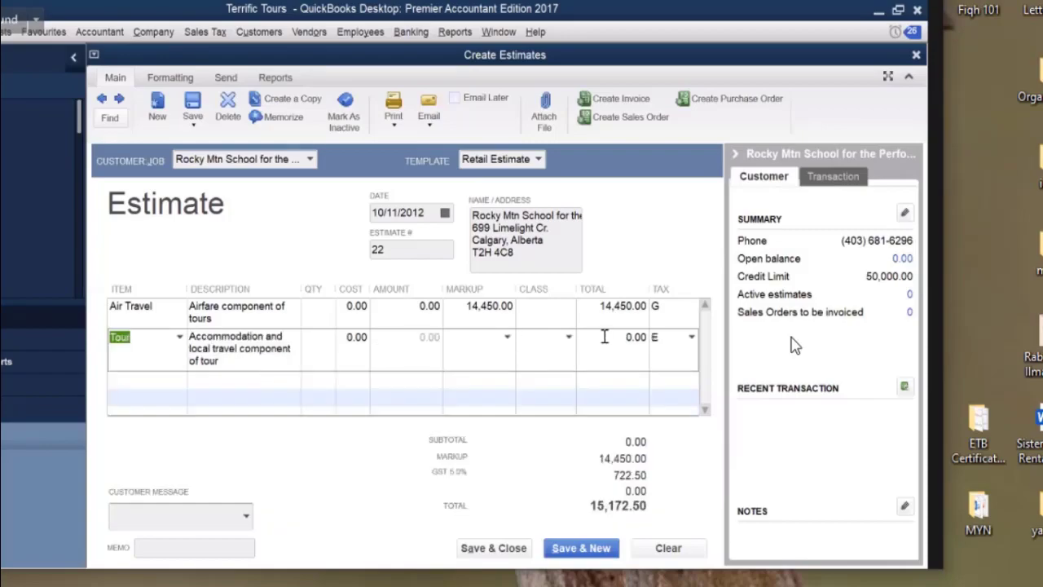
pyautogui.click(661, 337)
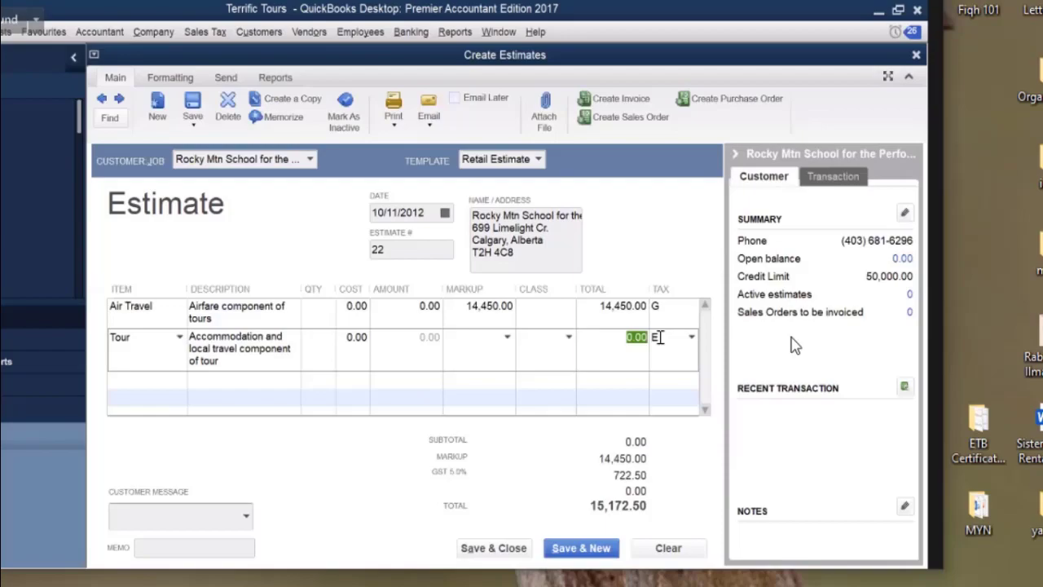
pyautogui.write('20060')
pyautogui.click(637, 383)
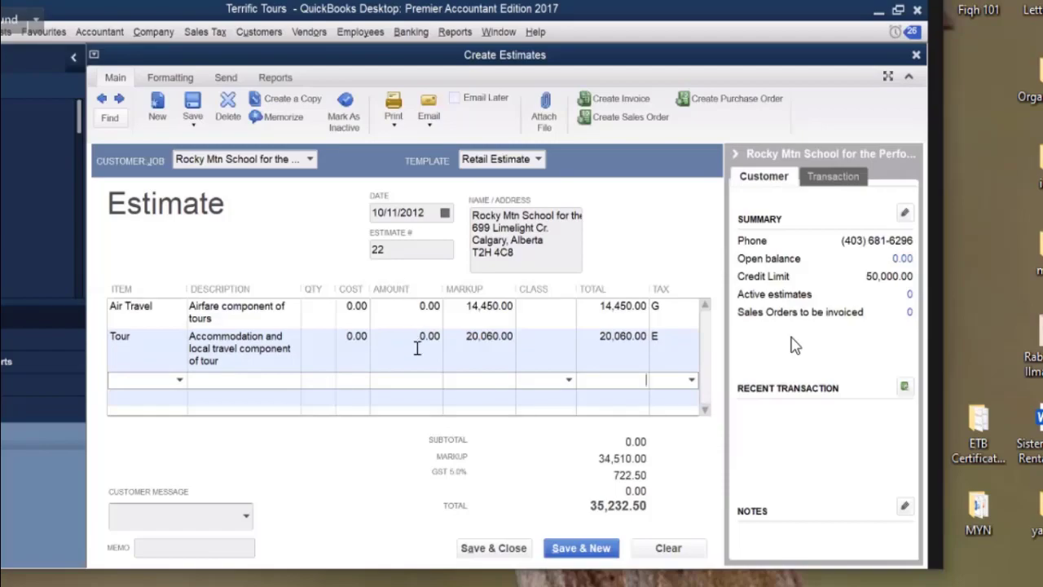
# Date estimate 22 October 12, 2012, then save and close it, keeping the changed tax code.
pyautogui.click(445, 214)
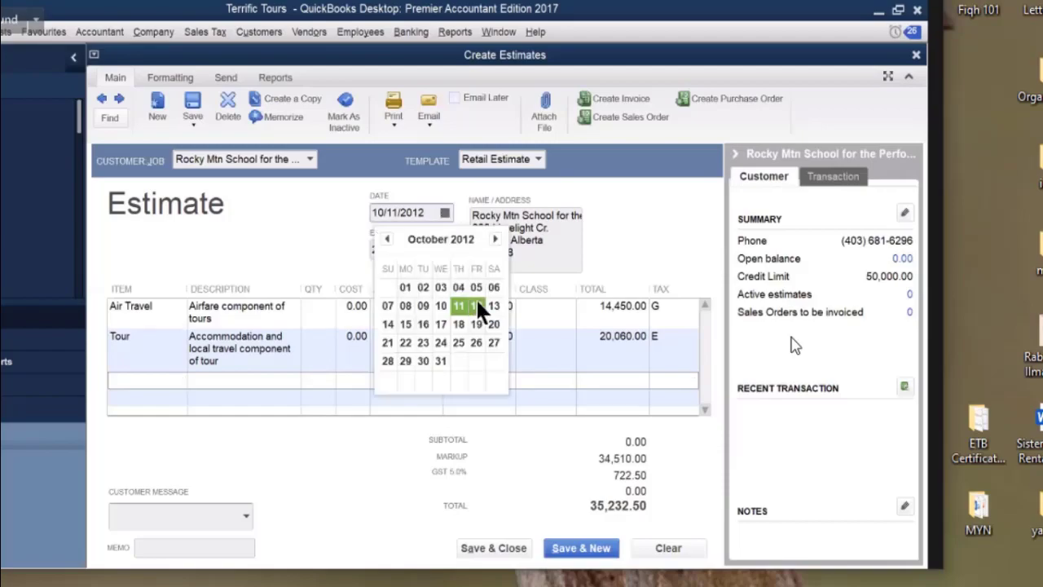
pyautogui.click(477, 305)
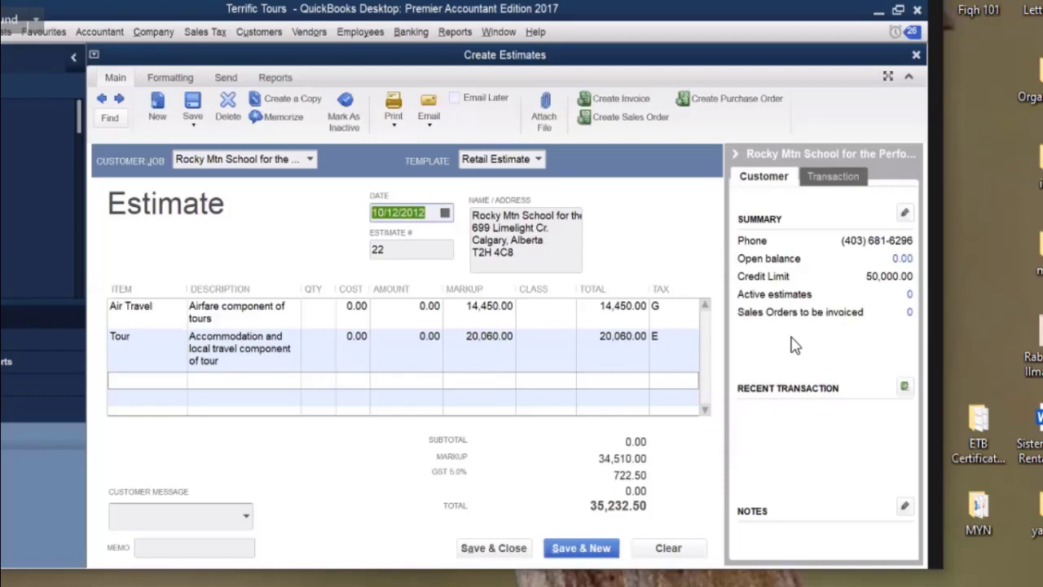
pyautogui.click(522, 550)
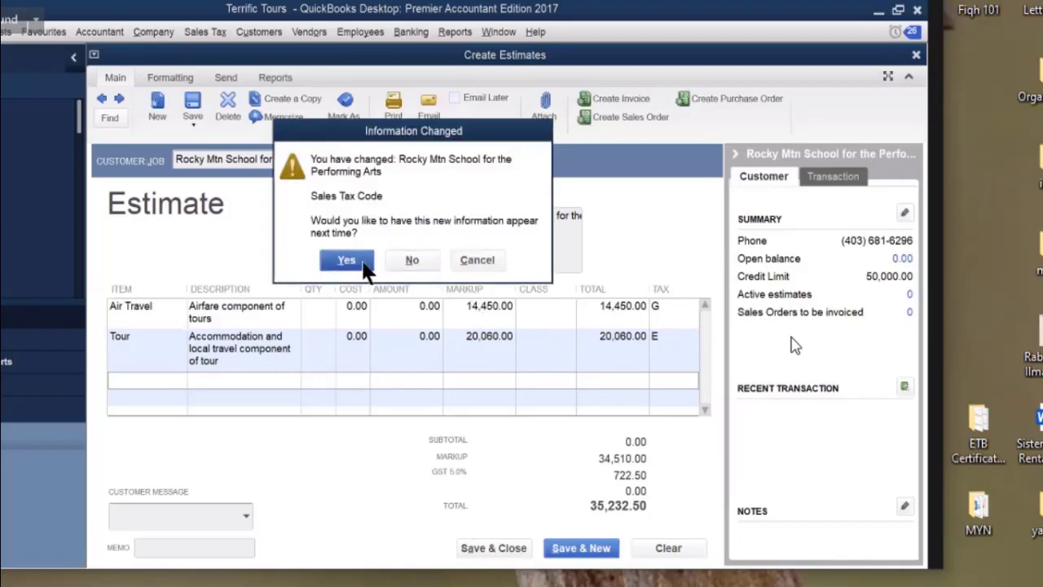
pyautogui.press('Return')
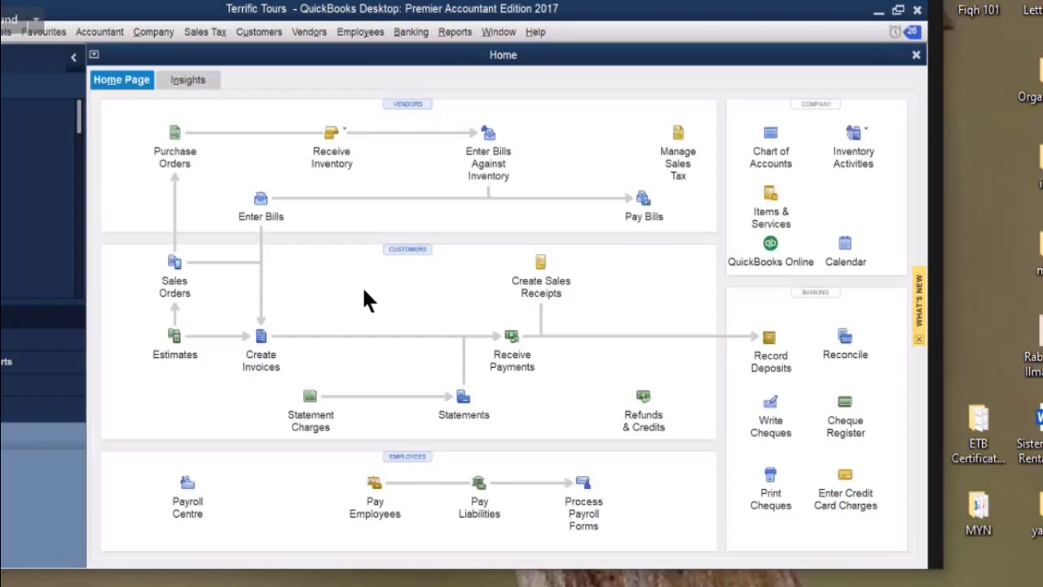
# Switch to the textbook PDF and scroll down to the SD25 Spotless Cleaners bill.
pyautogui.moveTo(773, 586)
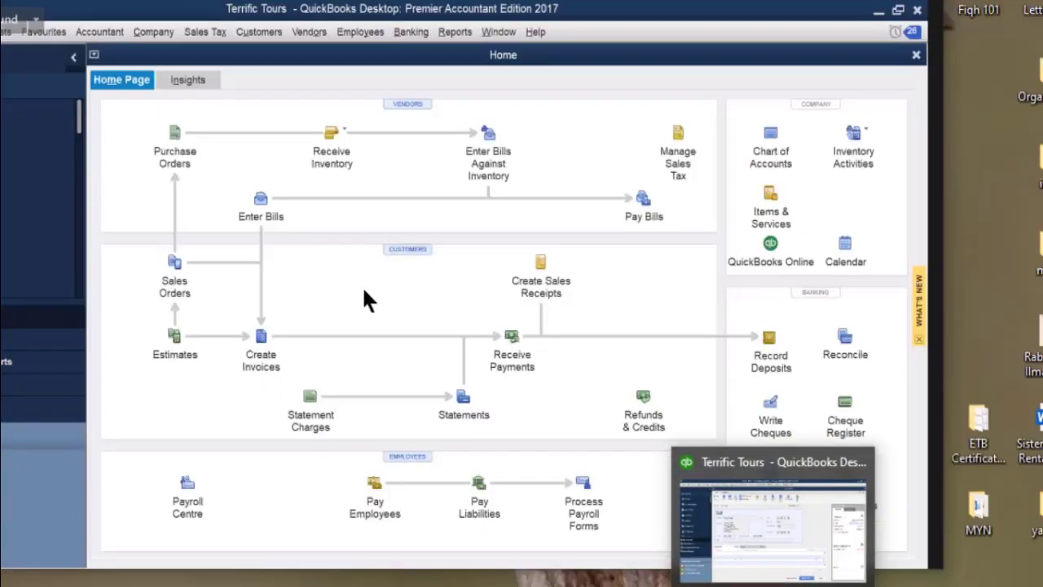
pyautogui.click(947, 581)
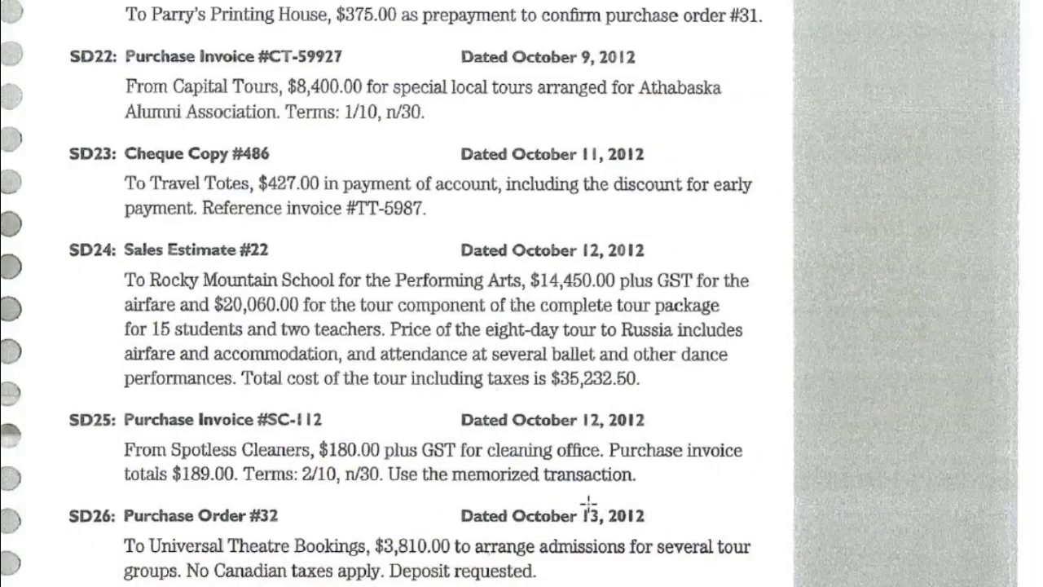
pyautogui.scroll(-3, 599, 481)
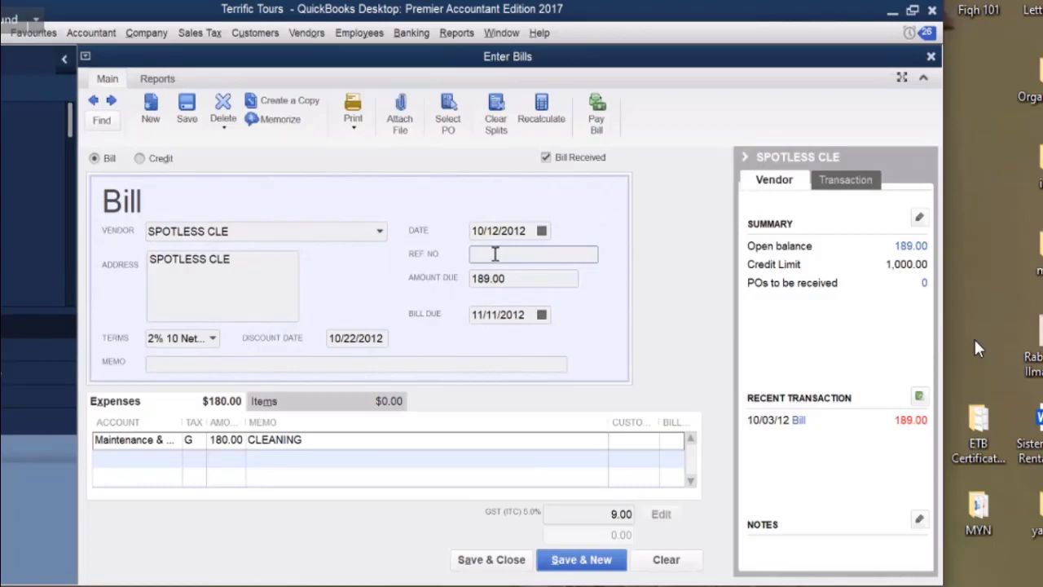
# Give the 189.00 Spotless Cleaners bill Ref. No. sc112 and save and close it.
pyautogui.write('sc112')
pyautogui.click(485, 560)
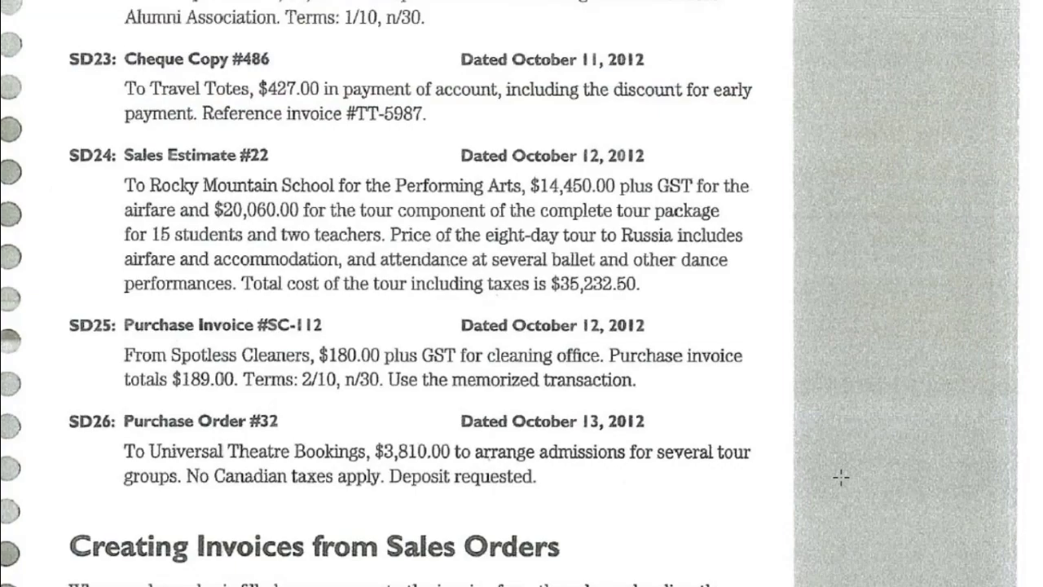
# Back in QuickBooks, close the Memorized Transaction List and start purchase order 32.
pyautogui.scroll(-2, 840, 476)
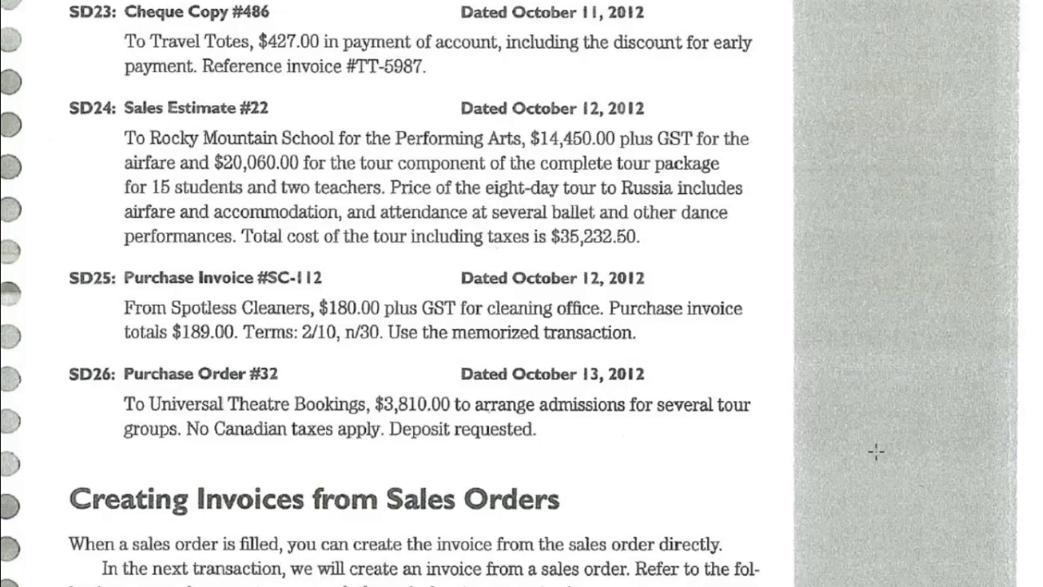
pyautogui.click(1019, 29)
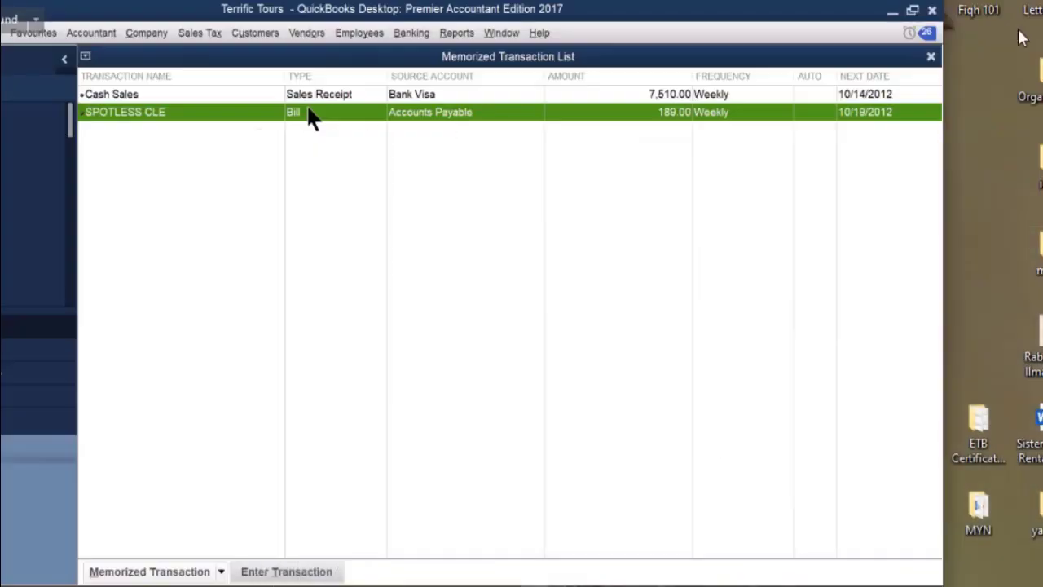
pyautogui.click(931, 57)
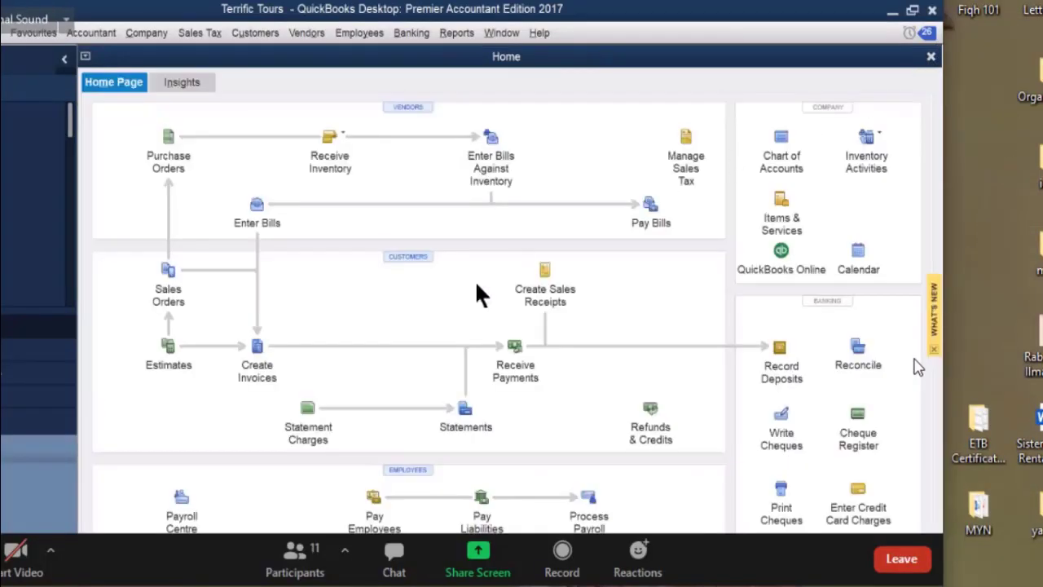
pyautogui.click(166, 145)
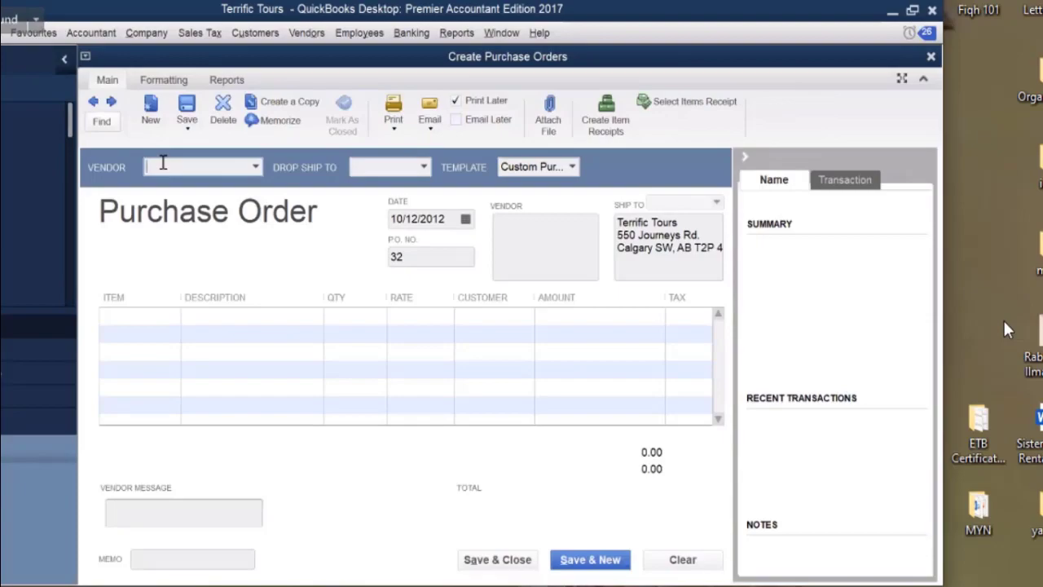
# Set Universal Theatre Bookings as the purchase order's vendor and date it 10/13/2012.
pyautogui.write('u')
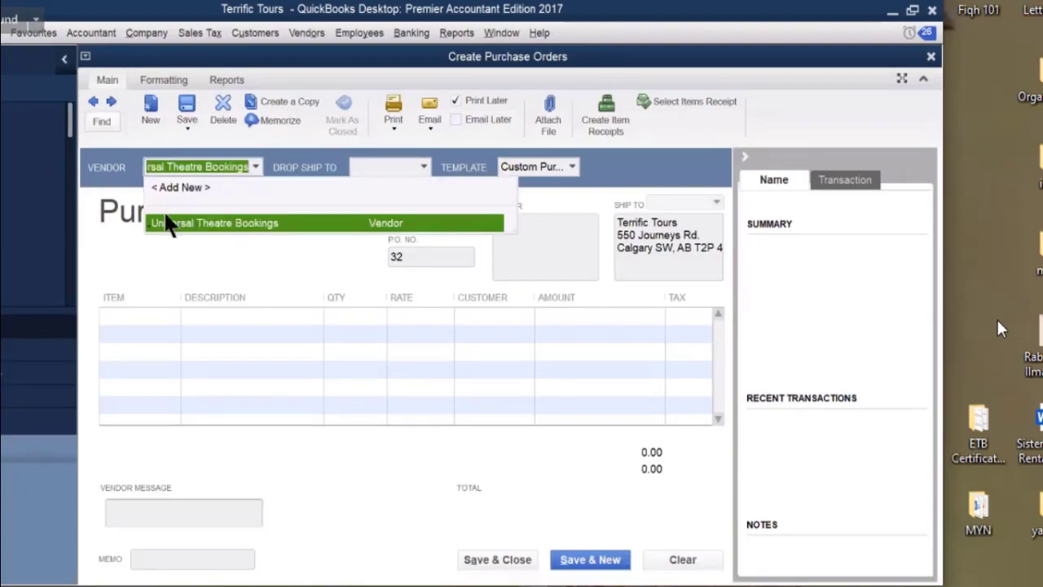
pyautogui.click(302, 235)
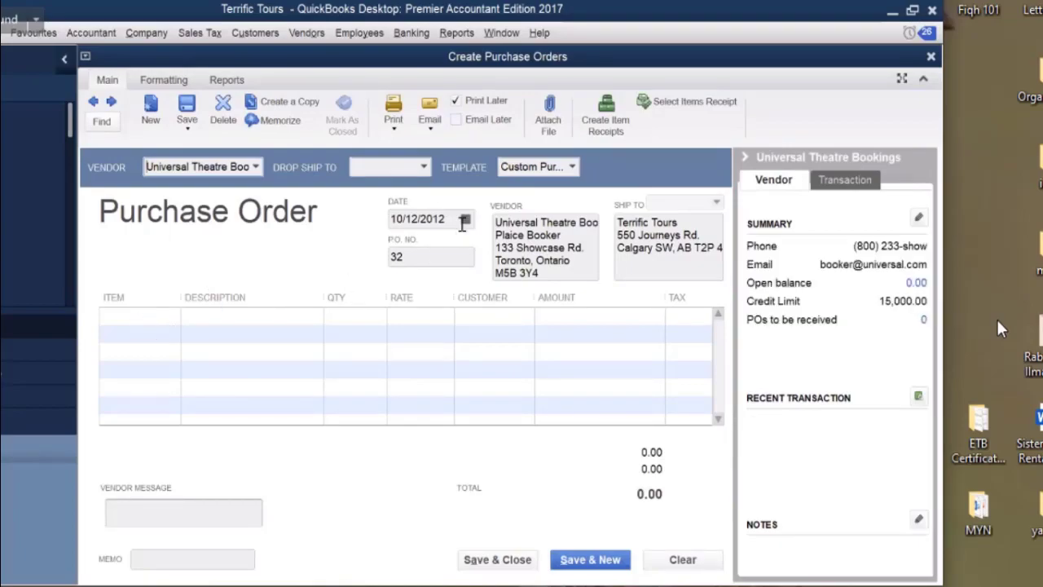
pyautogui.click(462, 219)
pyautogui.click(465, 219)
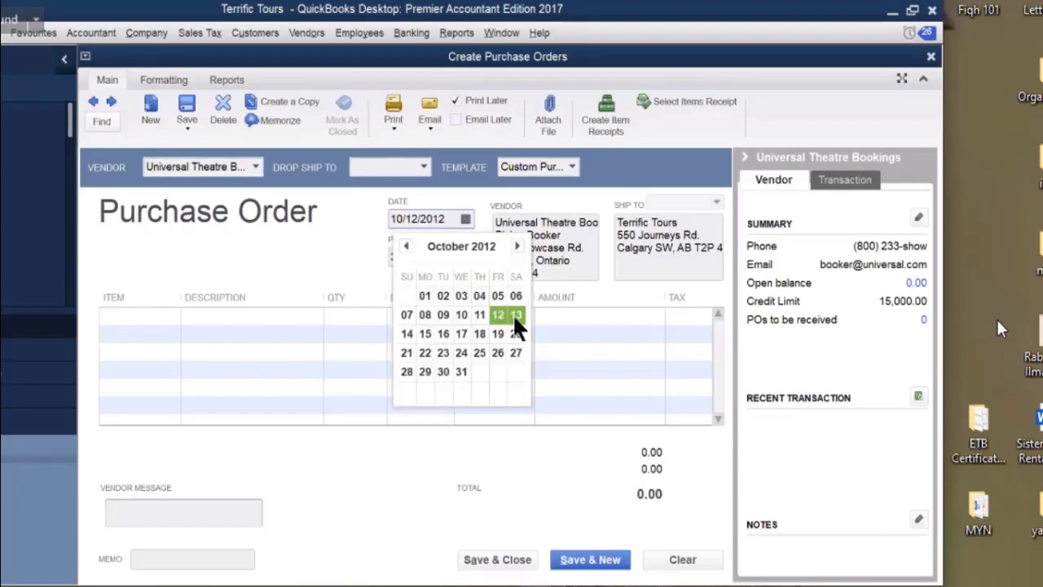
pyautogui.click(515, 315)
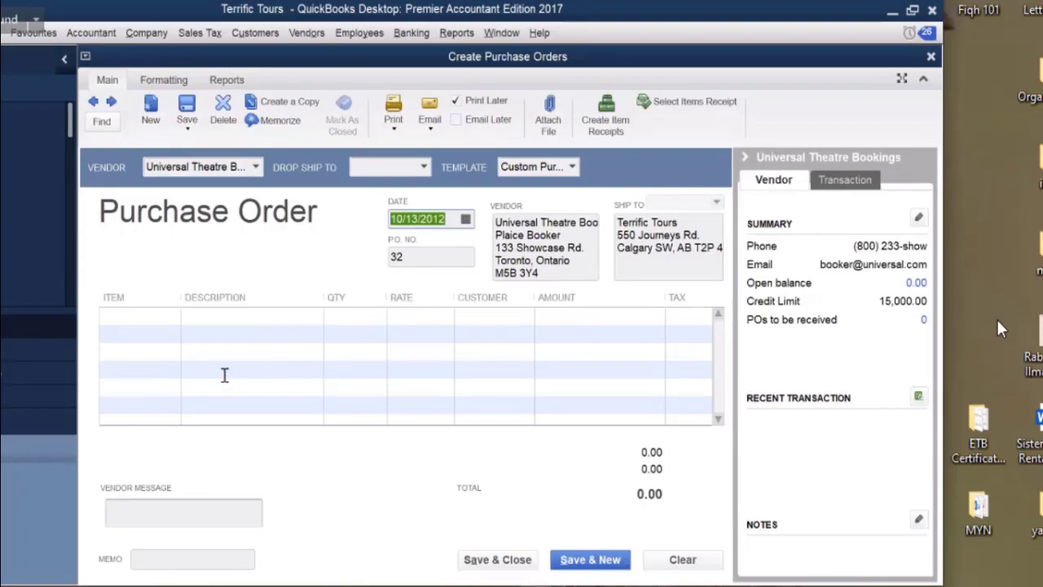
pyautogui.click(167, 319)
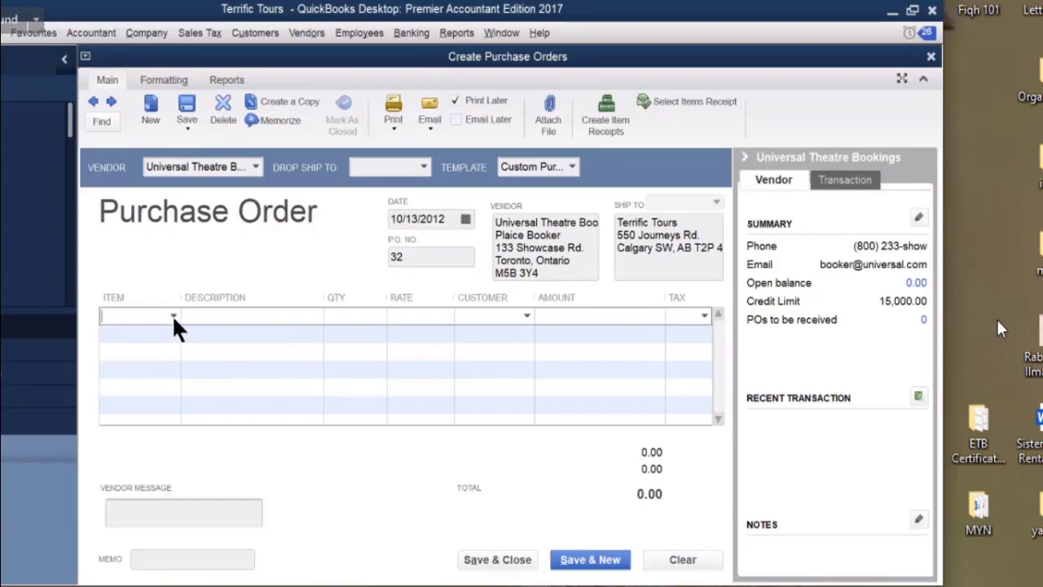
# Add a Tour line of 3,810.00, accepting the income account warning, and save the purchase order.
pyautogui.click(172, 316)
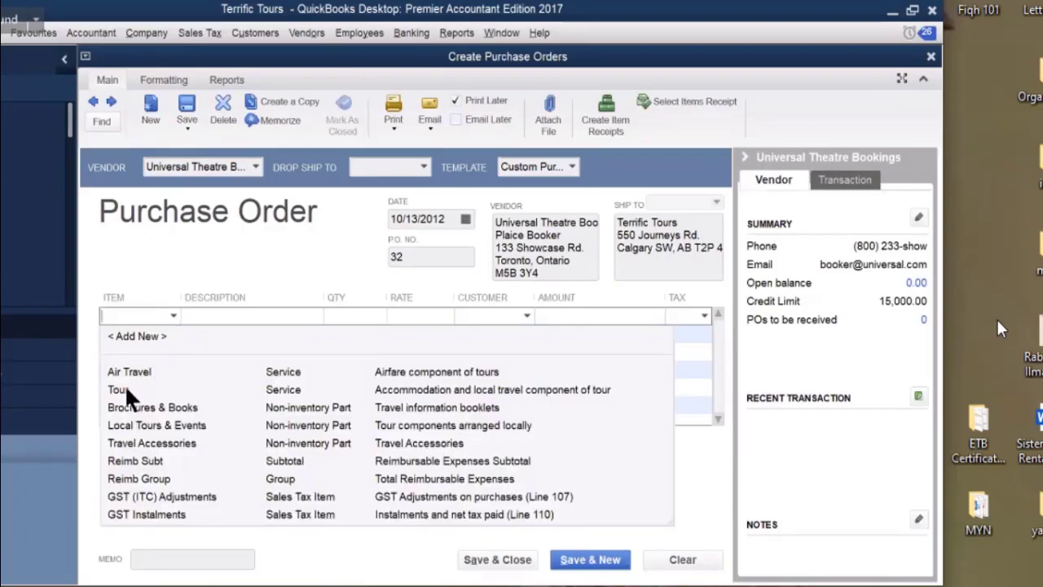
pyautogui.click(145, 389)
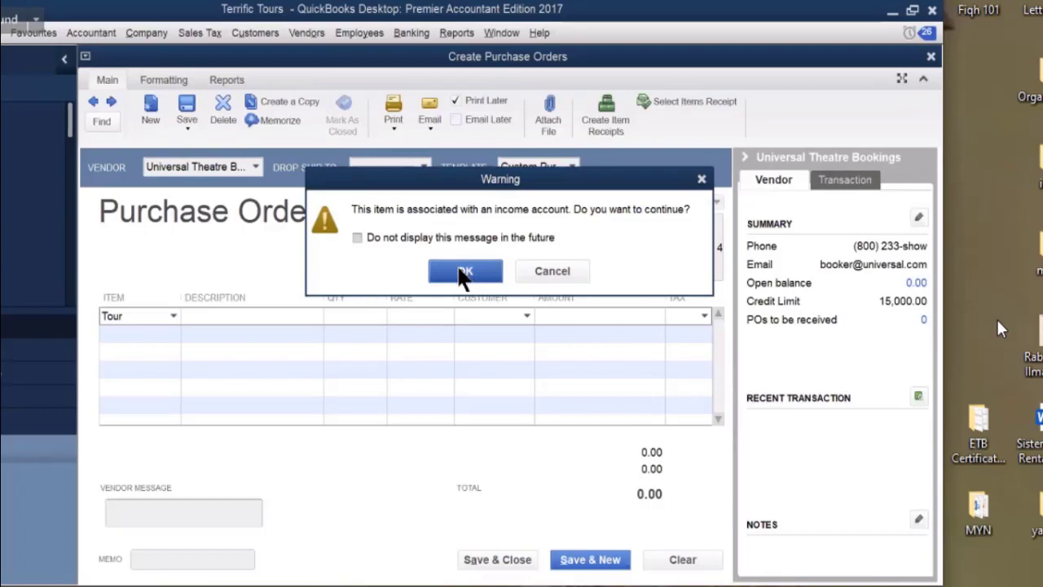
pyautogui.click(463, 274)
pyautogui.click(649, 317)
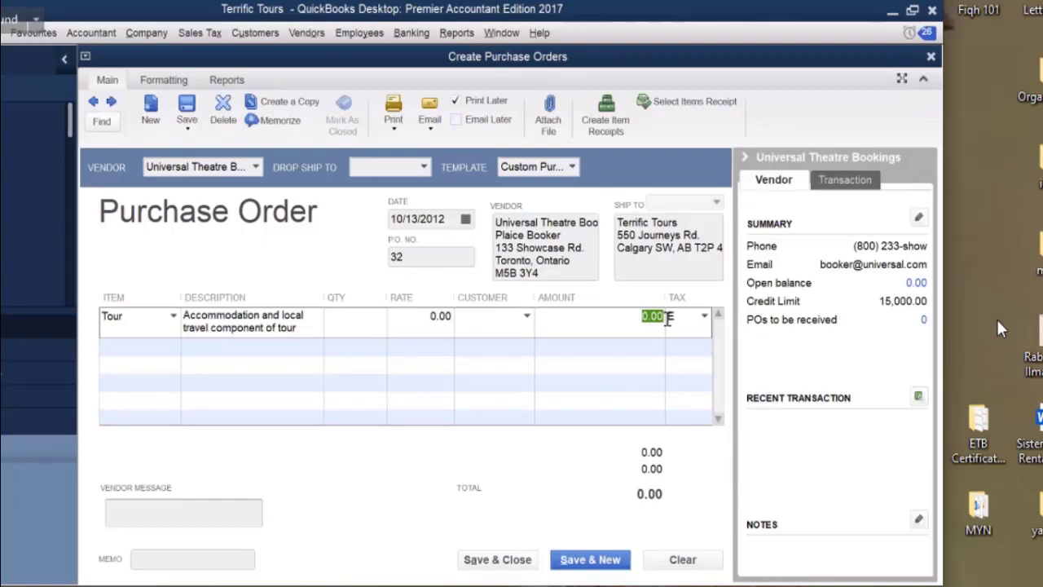
pyautogui.write('3810')
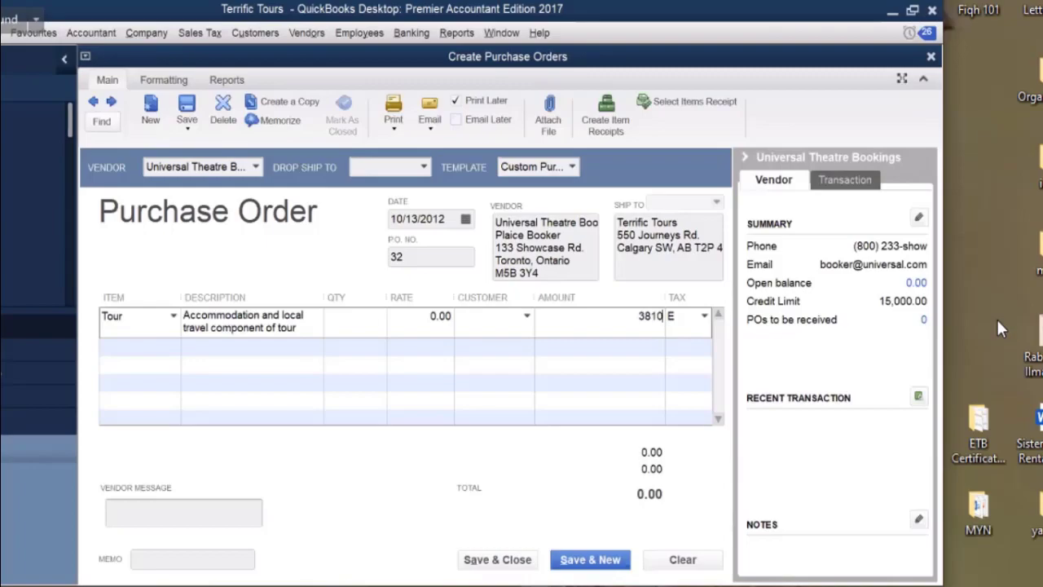
pyautogui.click(610, 348)
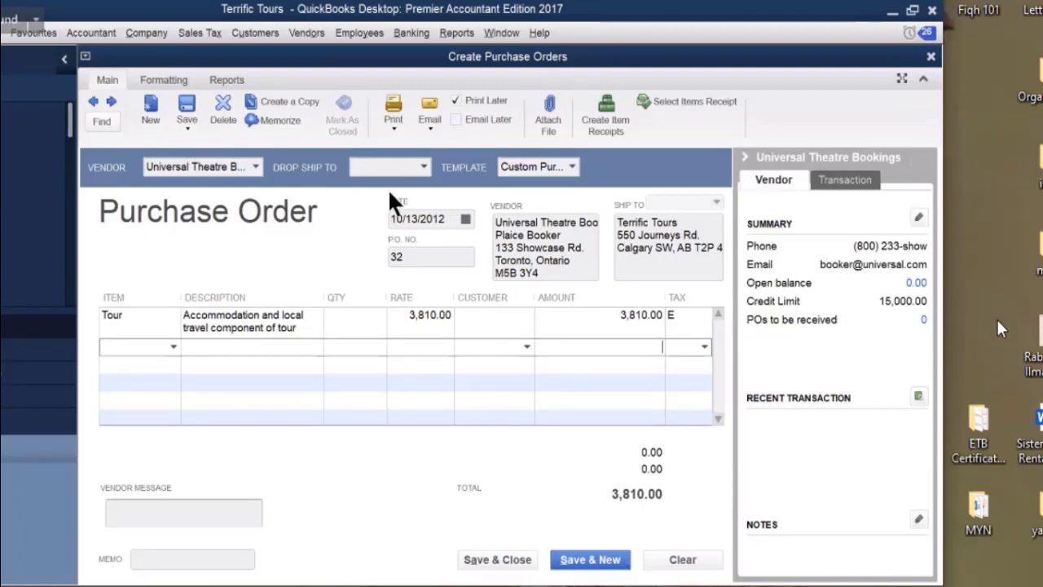
pyautogui.click(436, 121)
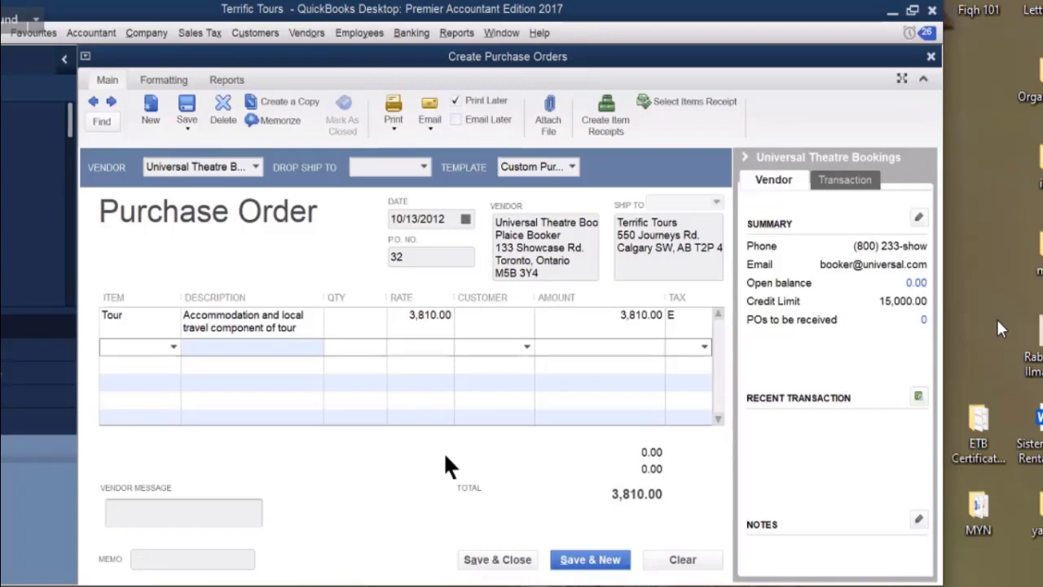
pyautogui.click(482, 562)
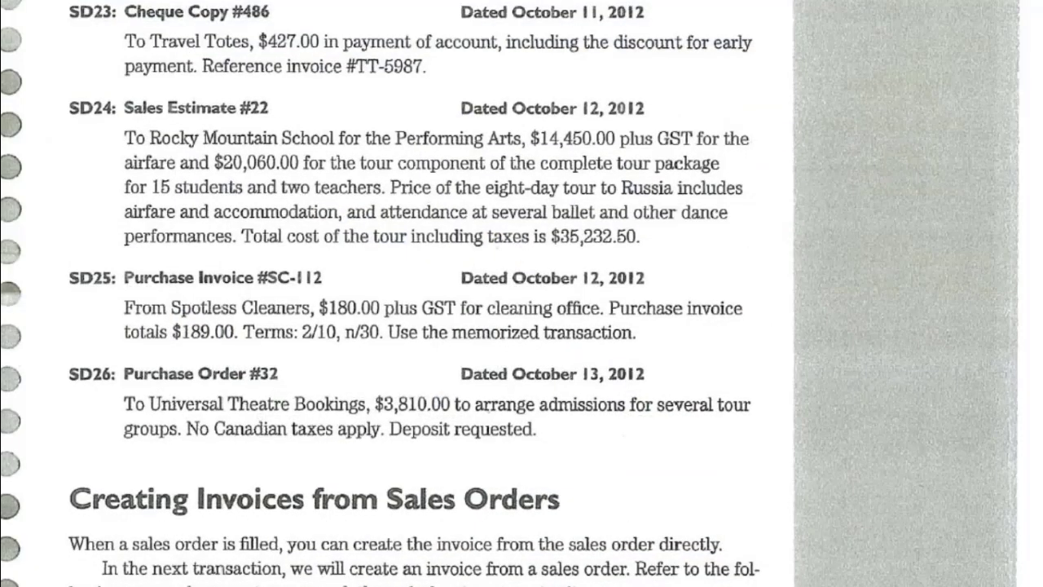
# Scroll the textbook to SD27, Sales Invoice #213 from sales order #6, and its instructions.
pyautogui.scroll(-5, 695, 421)
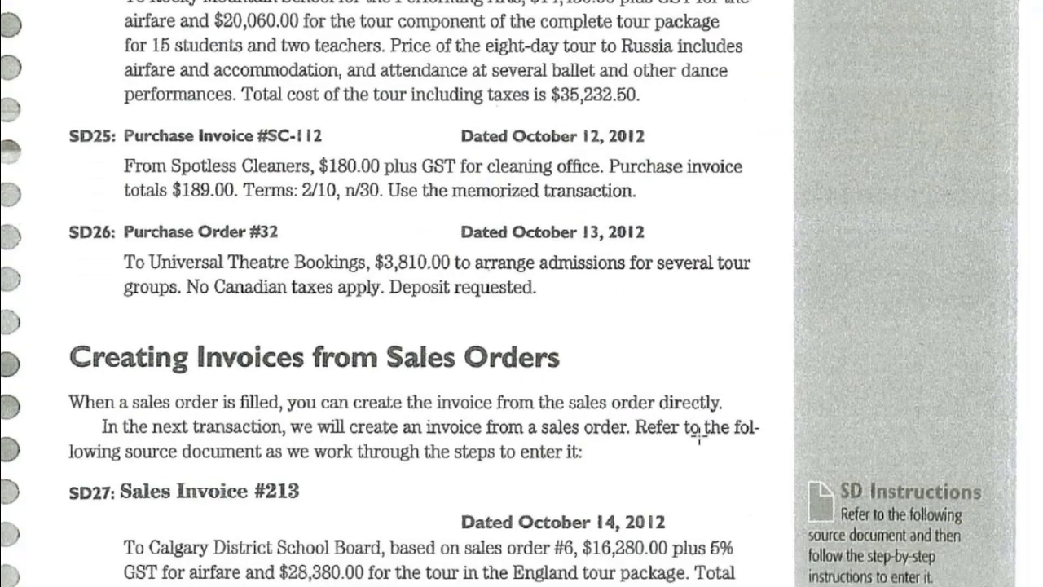
pyautogui.scroll(-4, 699, 436)
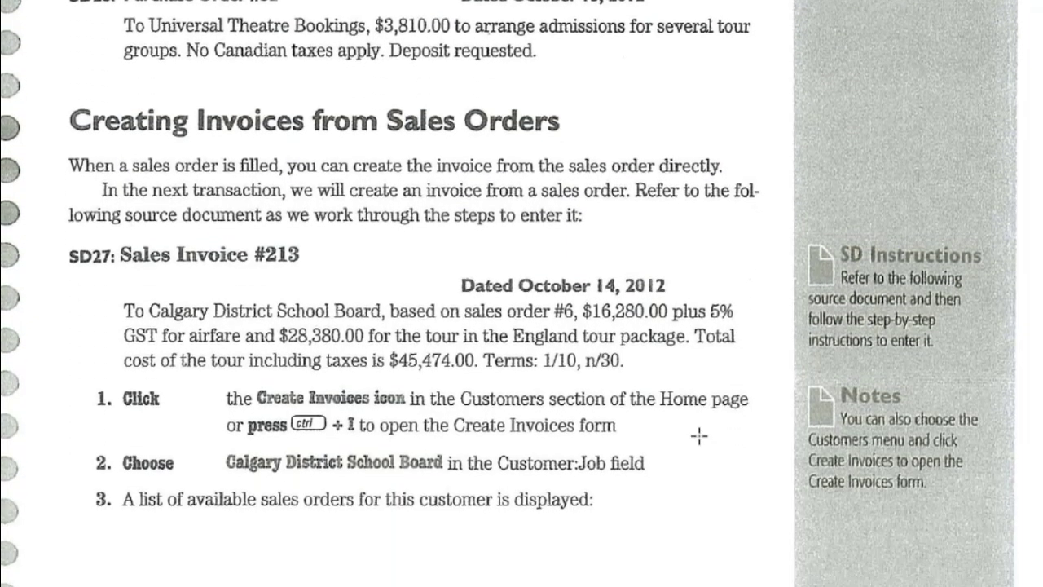
pyautogui.scroll(-2, 699, 436)
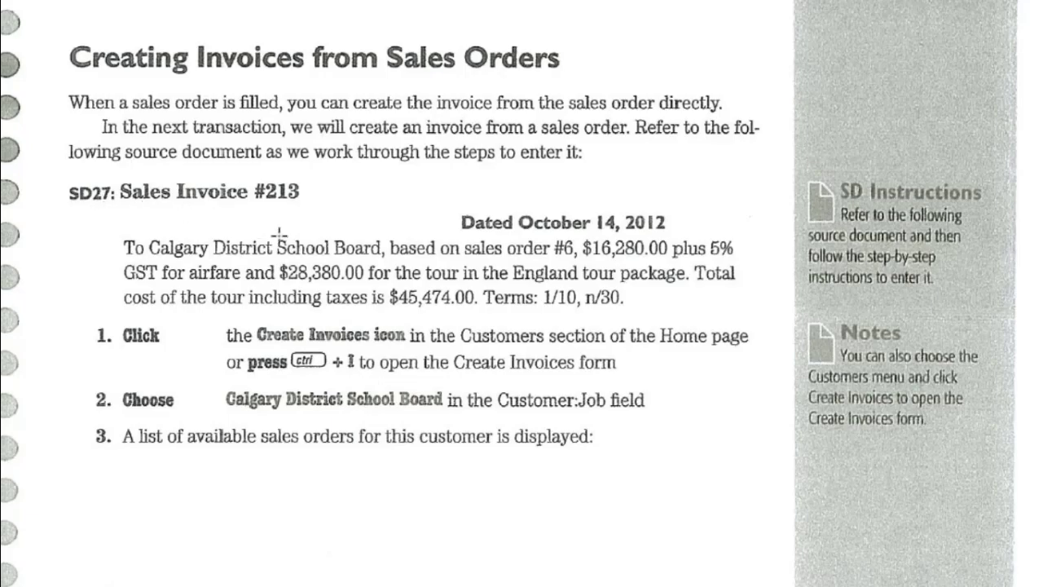
pyautogui.scroll(4, 280, 236)
pyautogui.scroll(1, 285, 236)
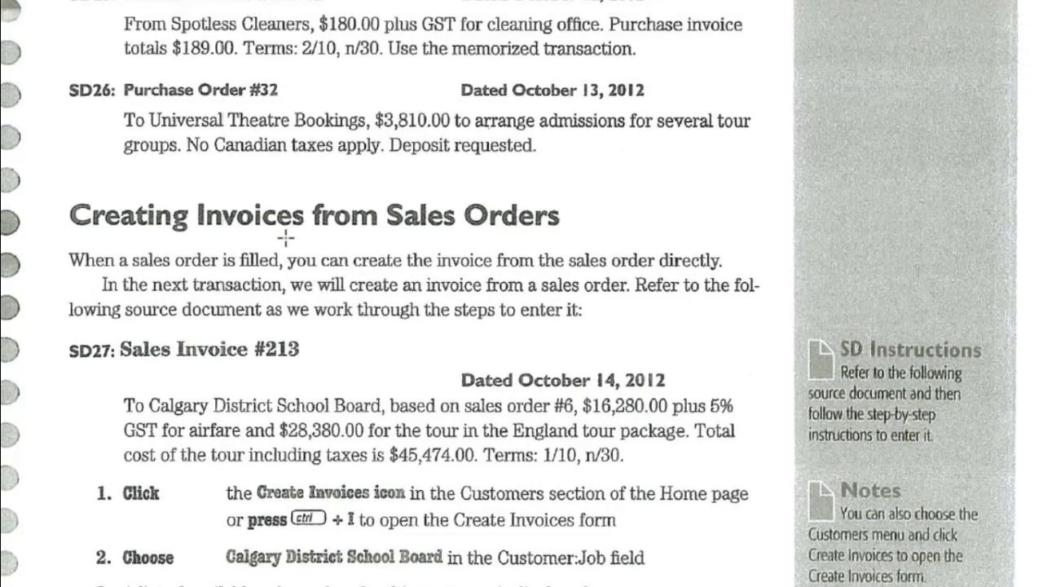
pyautogui.scroll(-4, 285, 241)
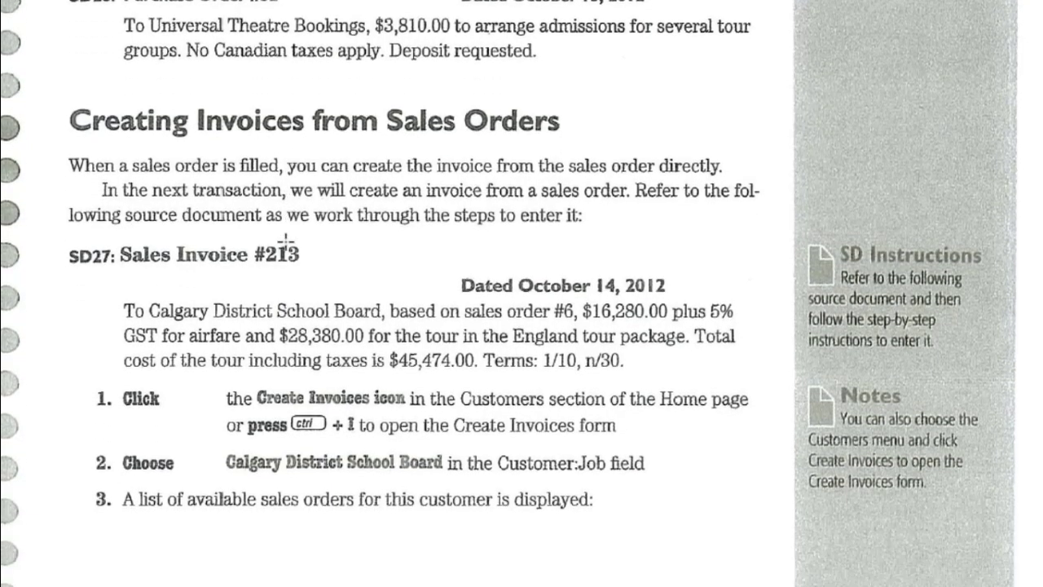
pyautogui.scroll(-1, 595, 407)
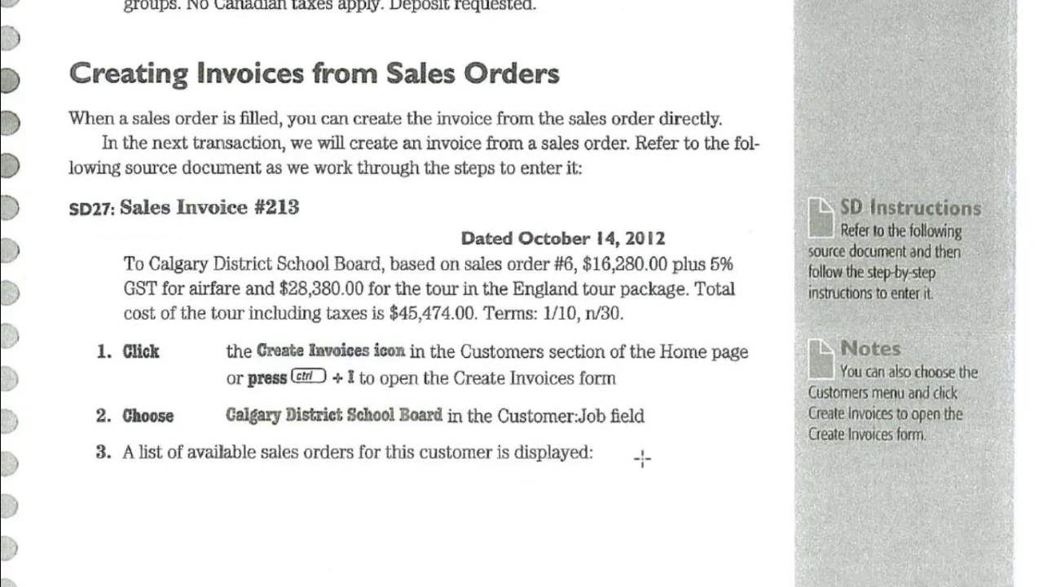
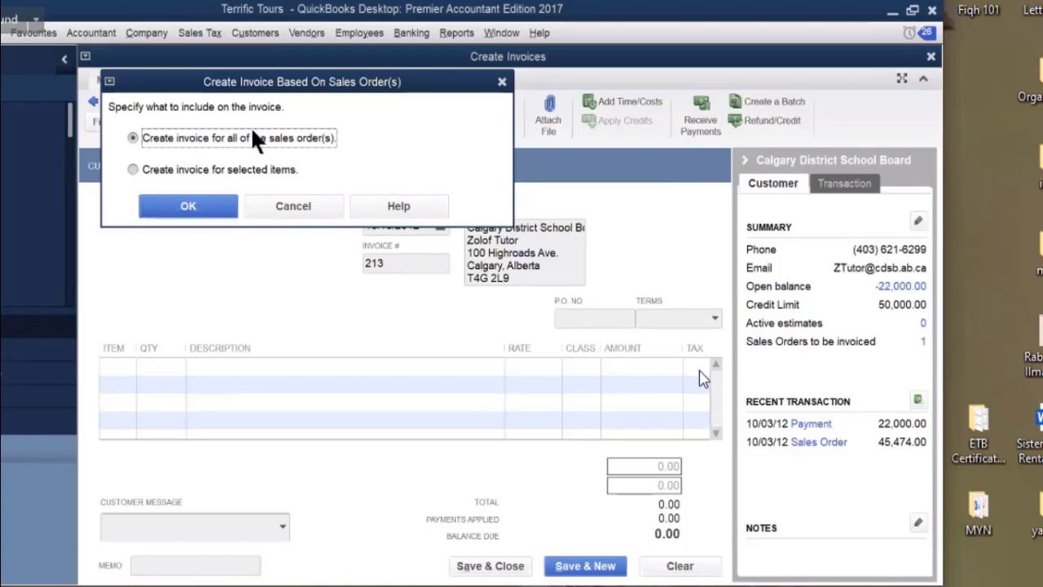
# Fill invoice 213 from the whole sales order, date it 10/14/2012, and save it.
pyautogui.click(188, 209)
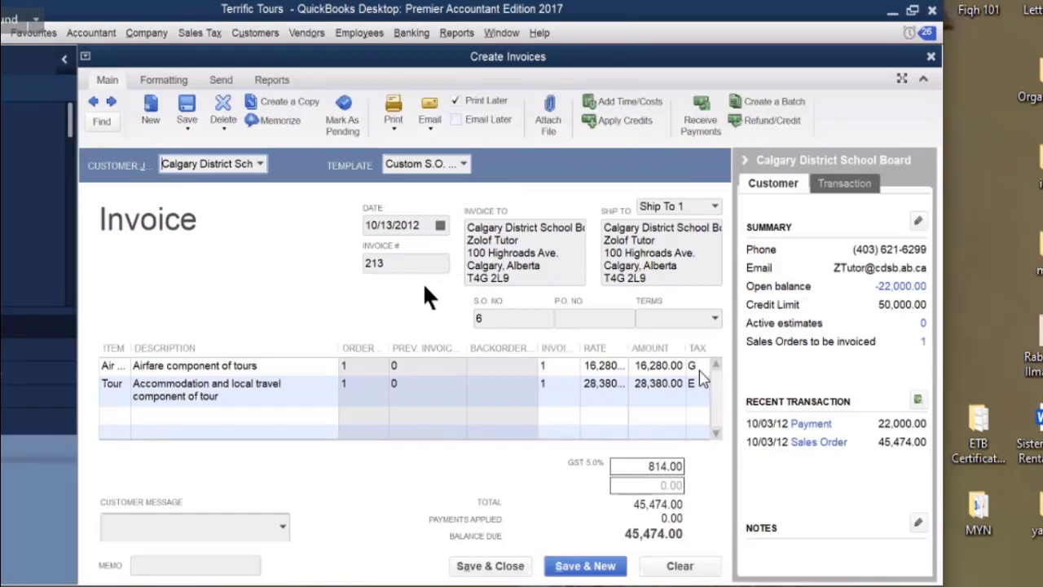
pyautogui.click(440, 226)
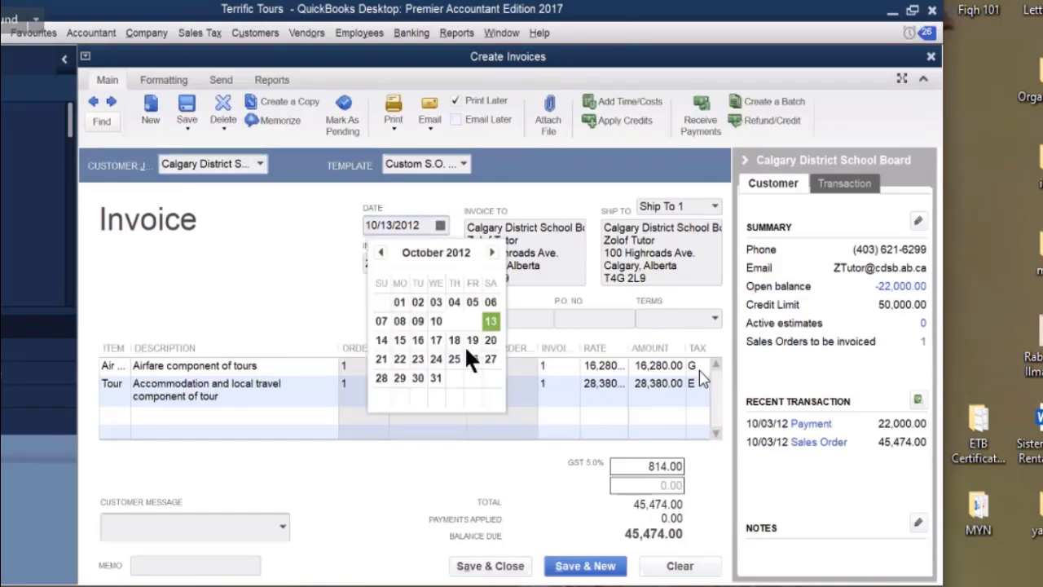
pyautogui.click(383, 340)
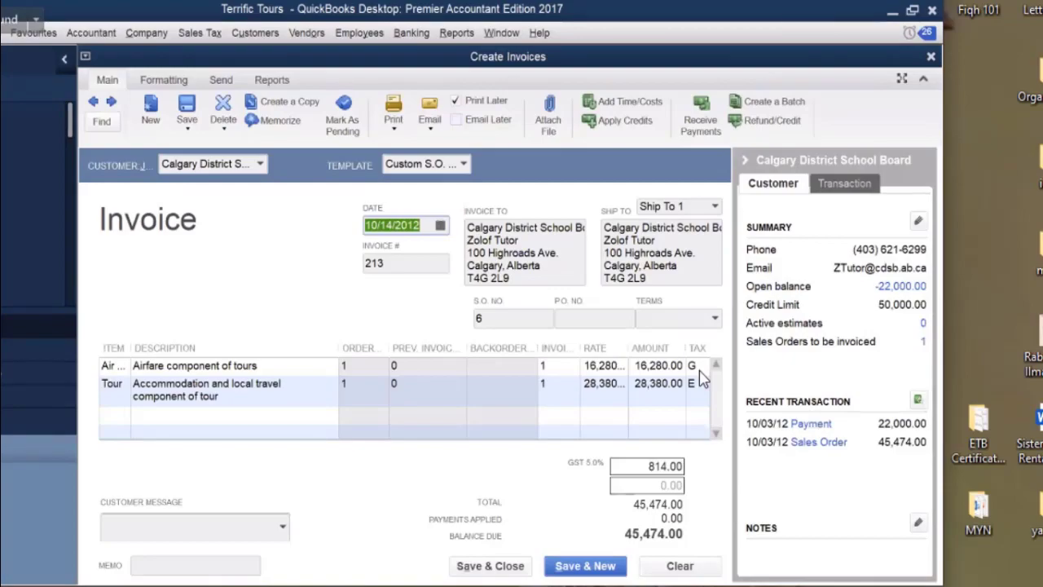
pyautogui.click(484, 566)
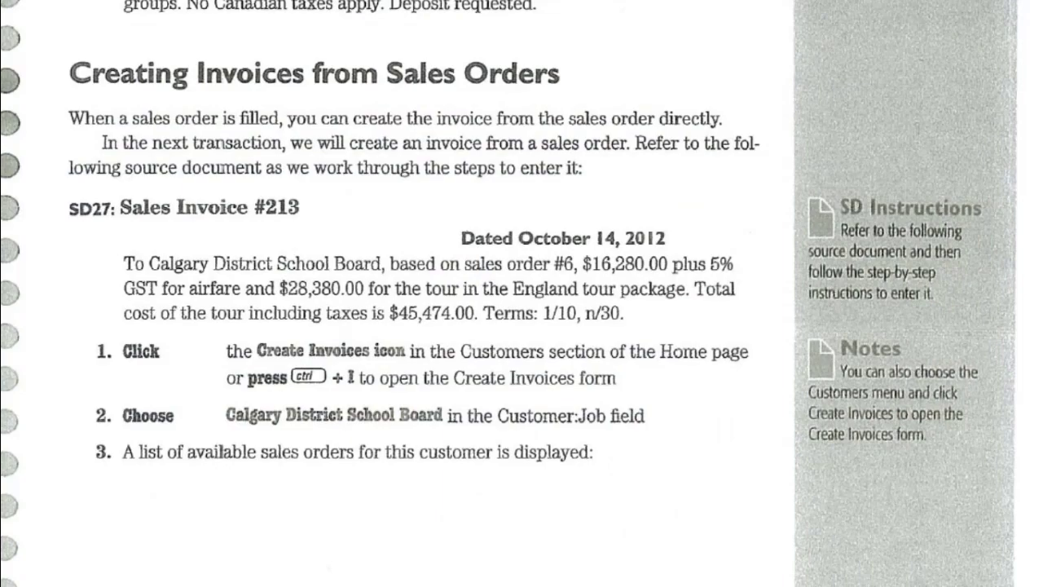
# Scroll the textbook to Source Documents SD28–SD31 for Travel Totes, then return to QuickBooks.
pyautogui.scroll(-5, 465, 512)
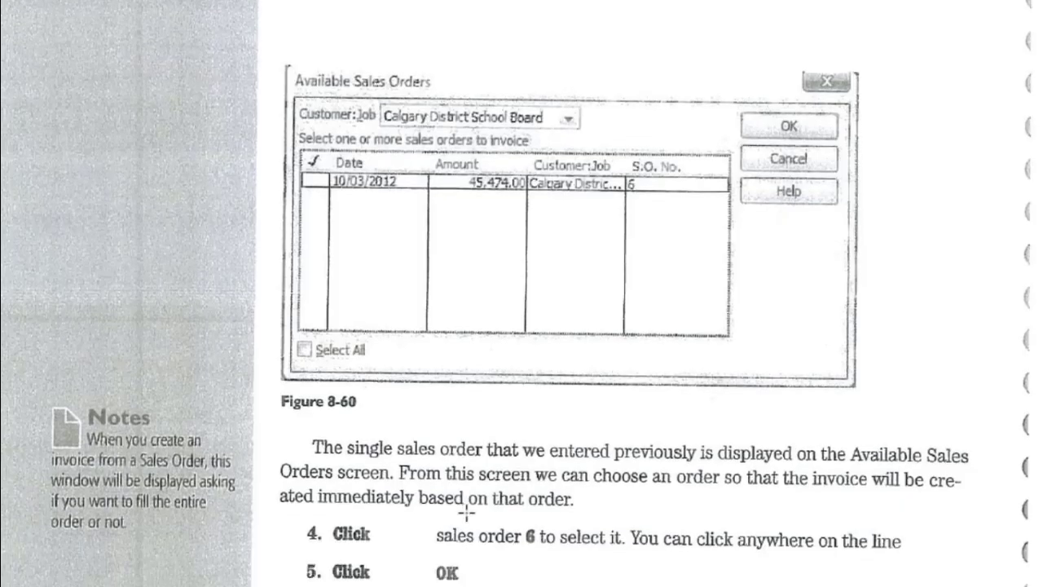
pyautogui.scroll(-5, 466, 511)
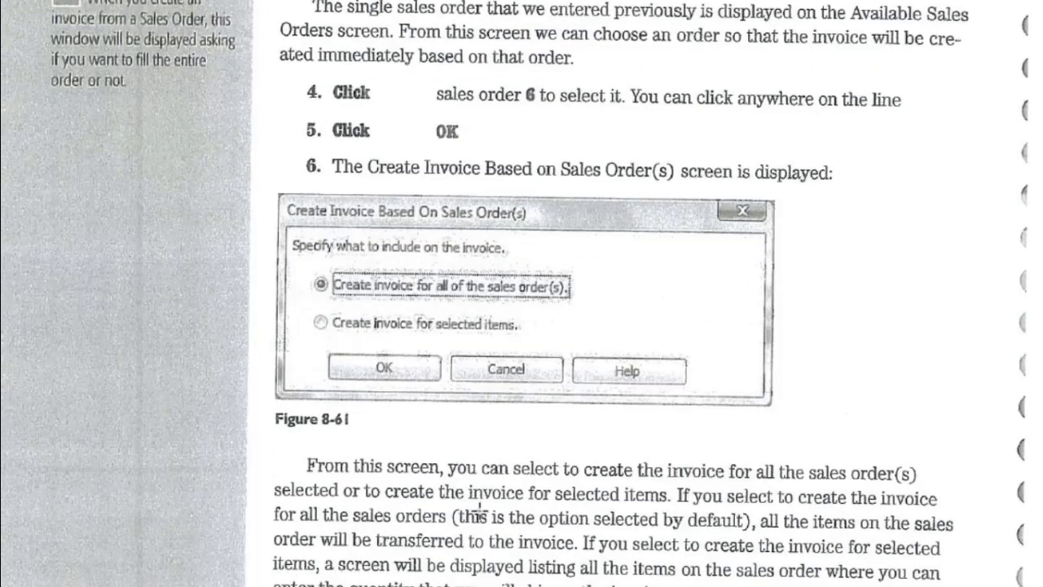
pyautogui.scroll(-10, 479, 512)
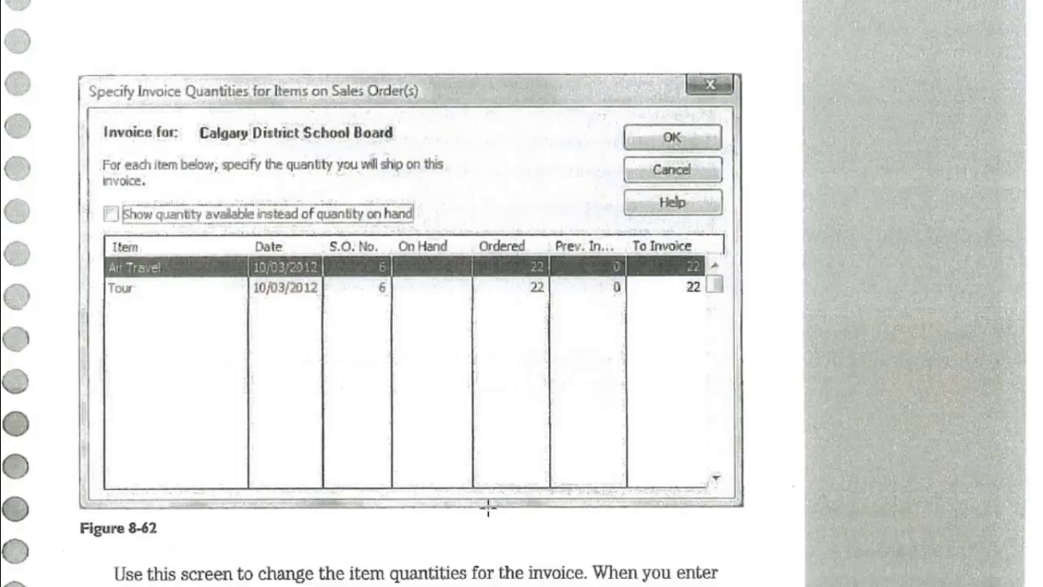
pyautogui.scroll(-5, 487, 508)
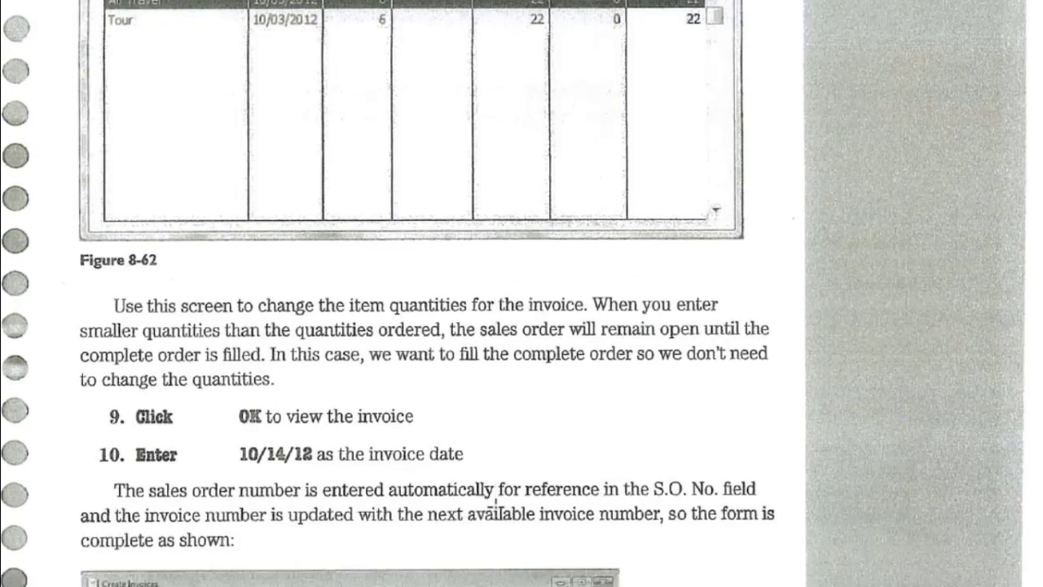
pyautogui.scroll(-7, 497, 499)
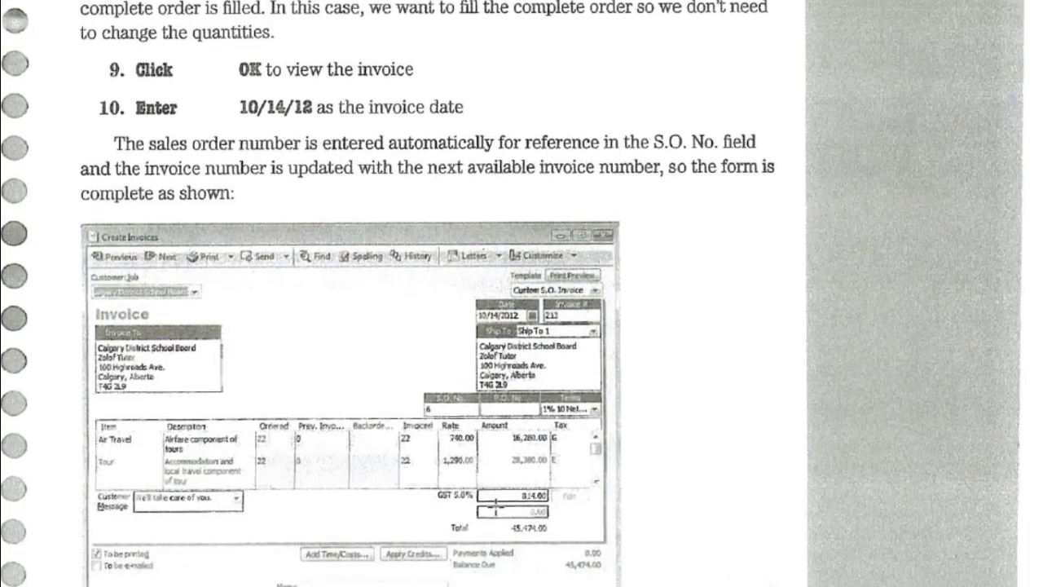
pyautogui.scroll(-5, 495, 506)
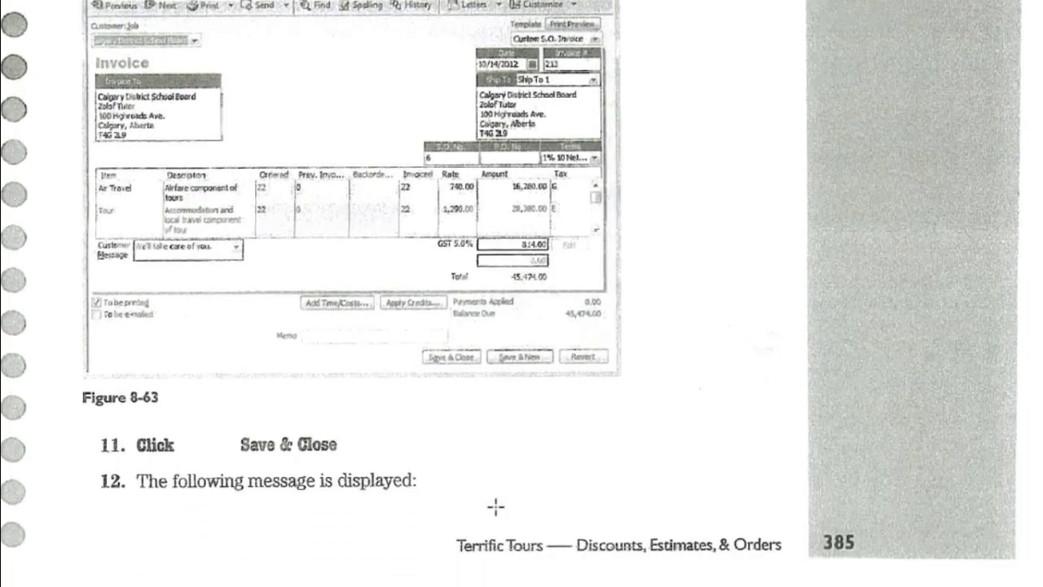
pyautogui.scroll(-10, 495, 506)
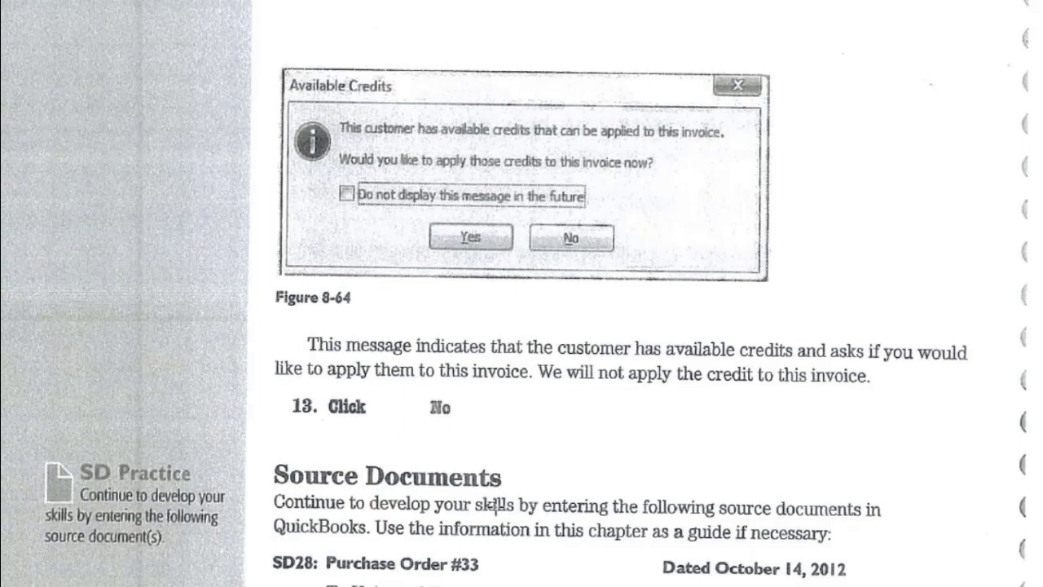
pyautogui.scroll(-1, 493, 506)
pyautogui.scroll(-3, 495, 506)
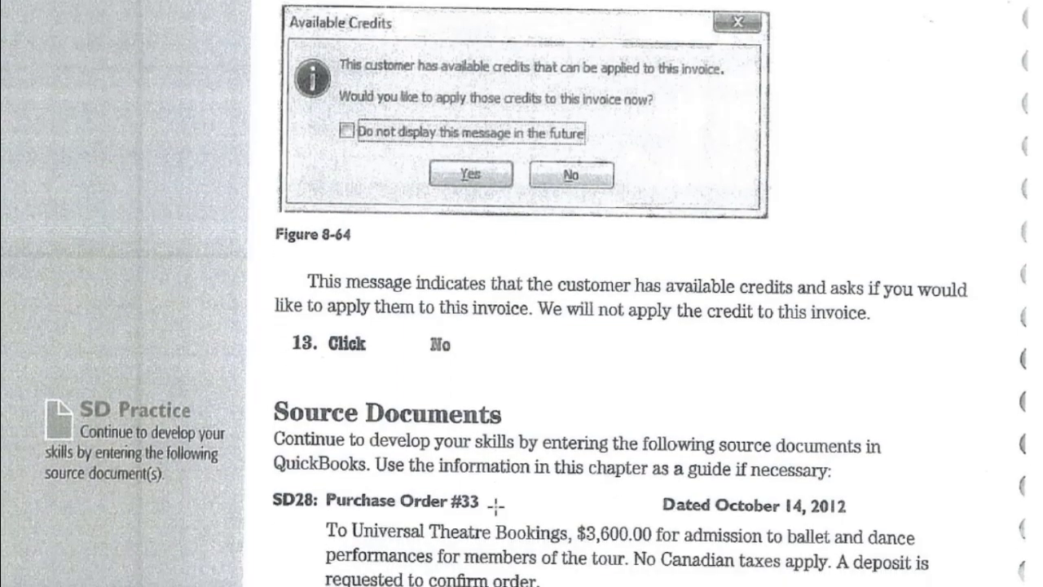
pyautogui.scroll(-15, 496, 506)
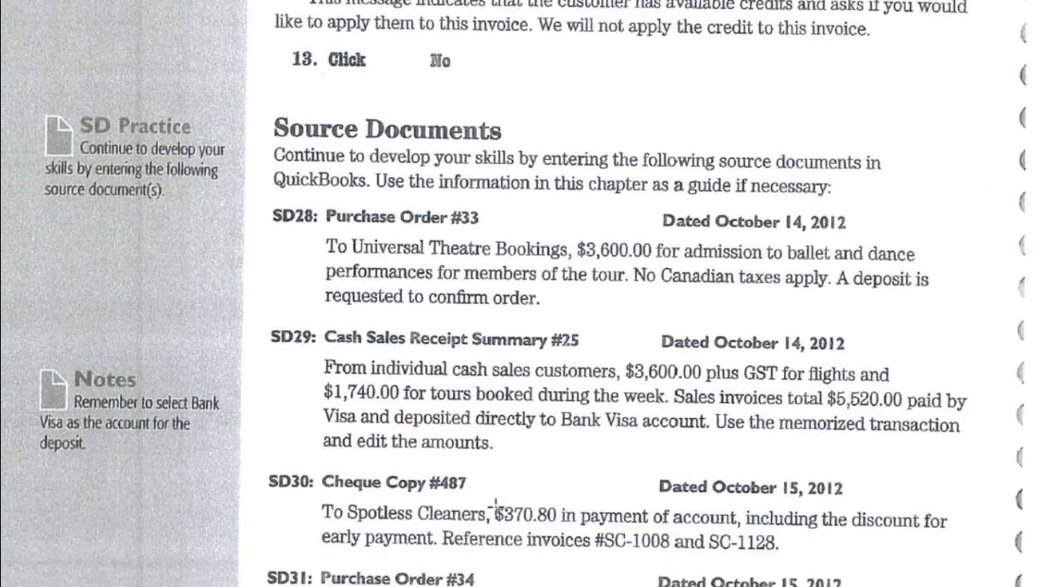
pyautogui.scroll(-4, 495, 506)
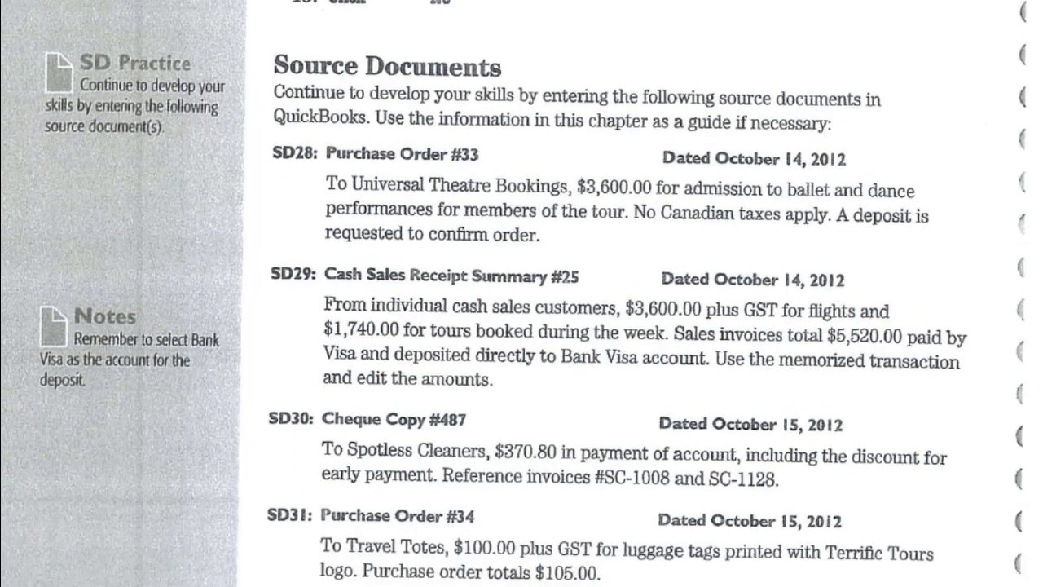
pyautogui.moveTo(906, 585)
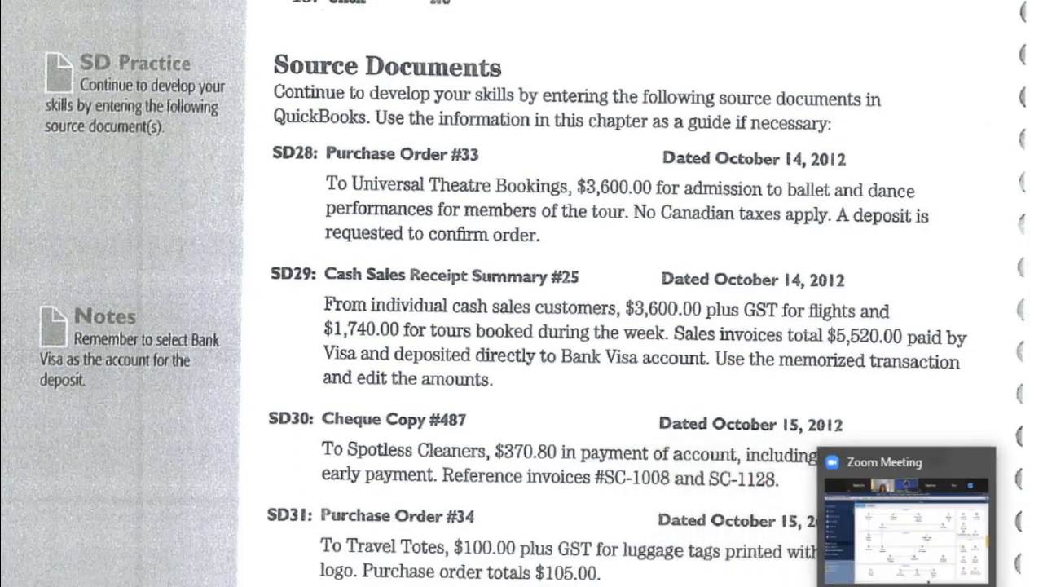
pyautogui.scroll(1, 572, 499)
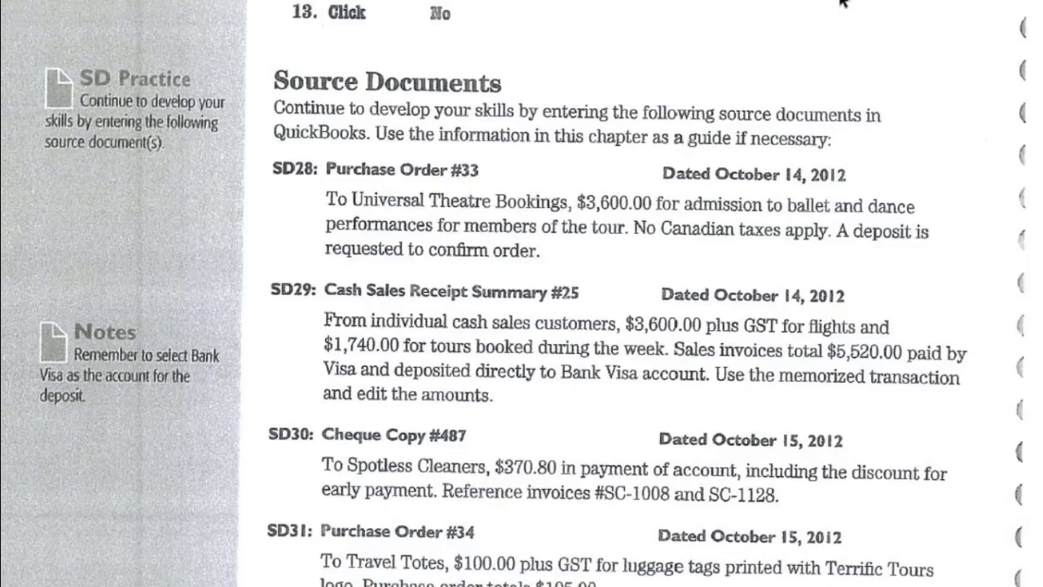
pyautogui.click(937, 0)
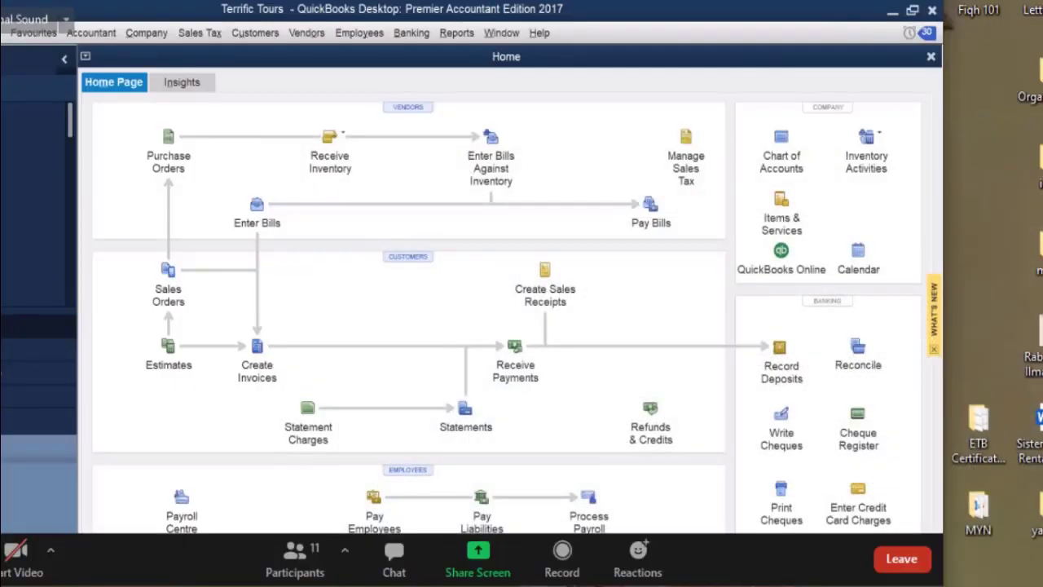
# Glance over the textbook again, then switch from QuickBooks to the Yahoo Mail inbox.
pyautogui.click(889, 0)
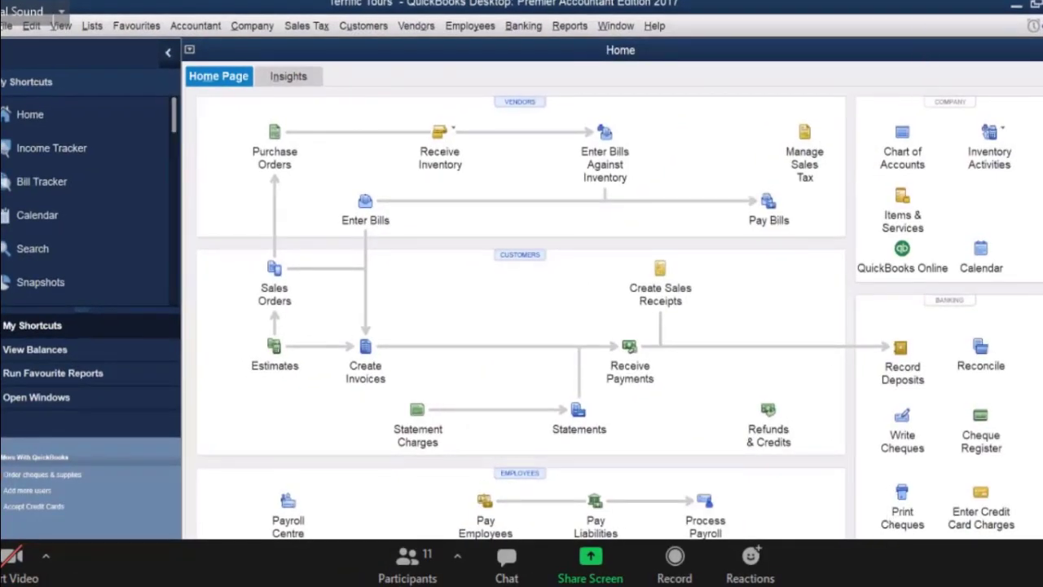
pyautogui.click(892, 586)
pyautogui.scroll(3, 989, 97)
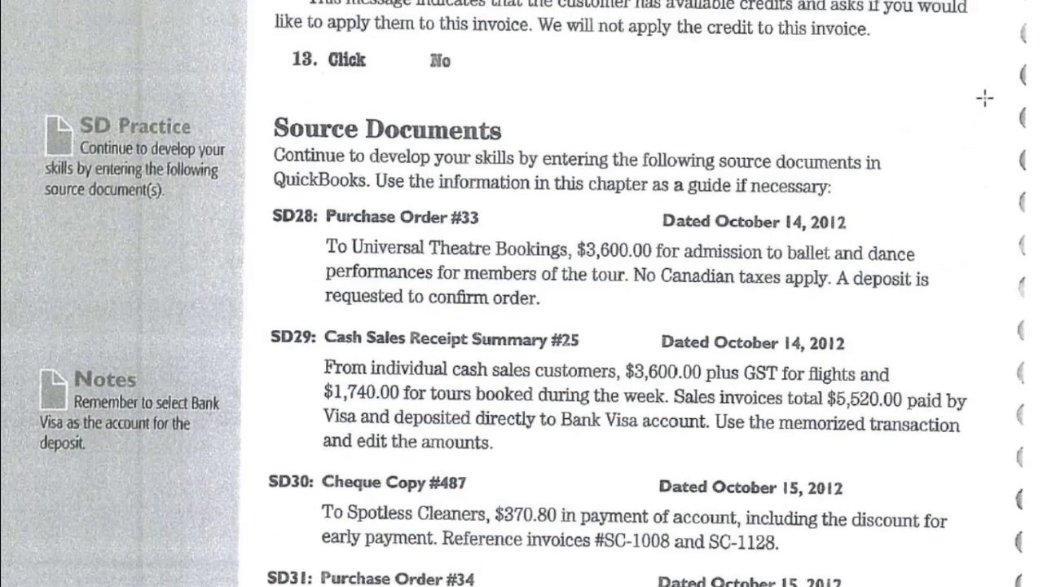
pyautogui.scroll(1, 981, 102)
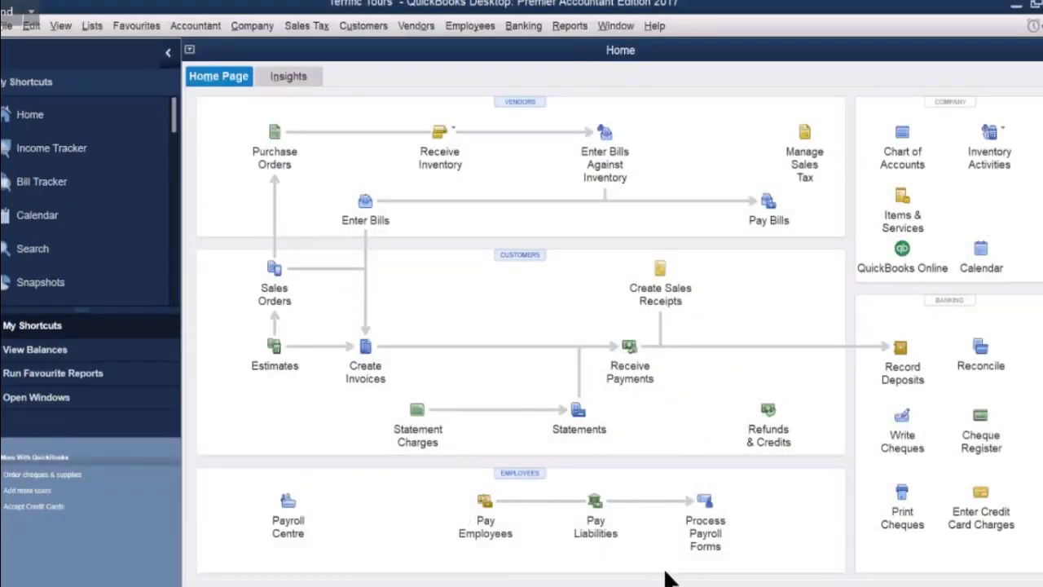
pyautogui.moveTo(674, 570)
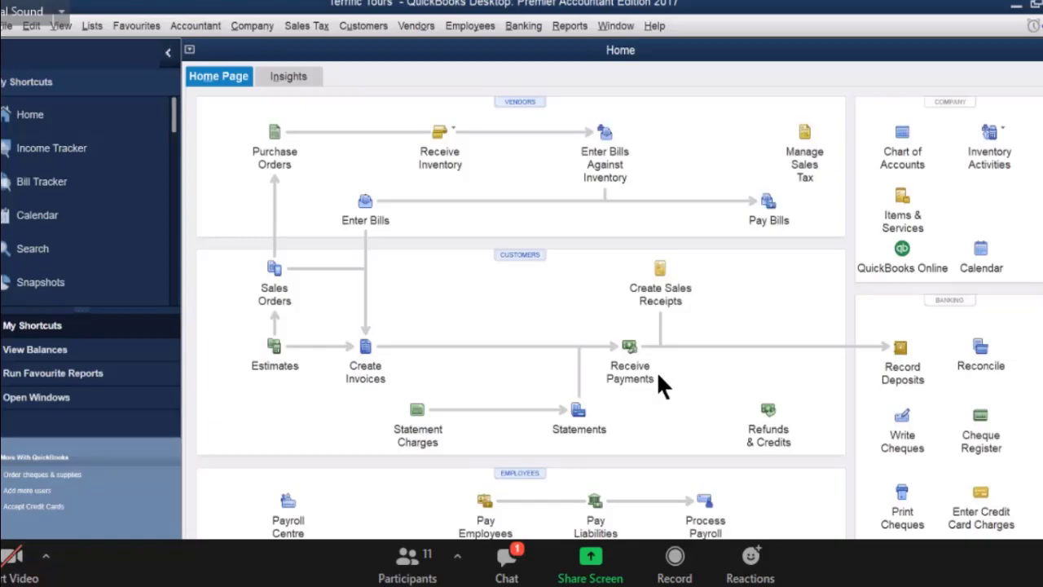
pyautogui.click(731, 584)
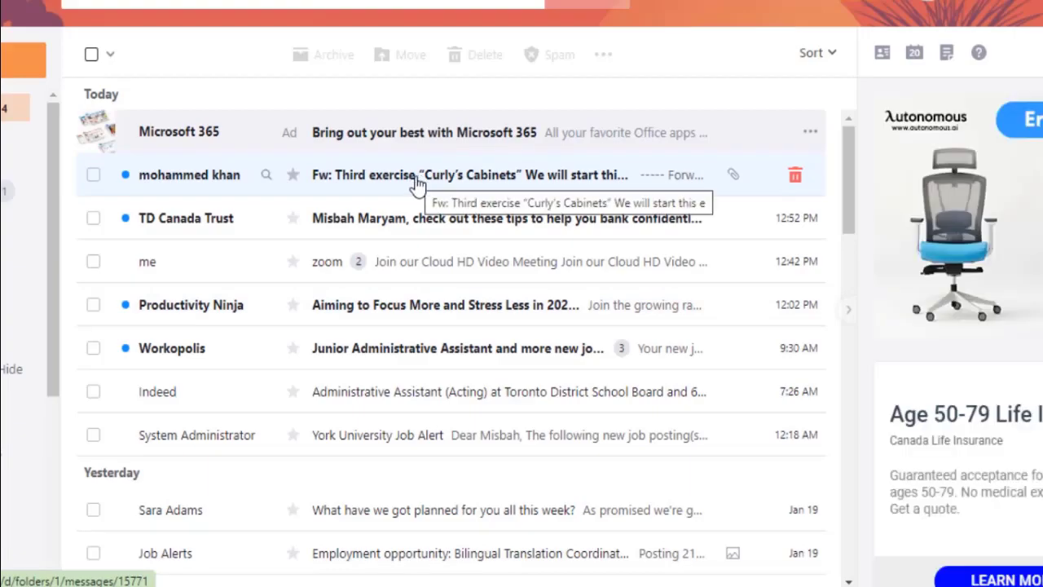
# Read the forwarded 'Third exercise Curly's Cabinets' email, then go back to the inbox list.
pyautogui.click(417, 184)
pyautogui.scroll(-3, 361, 517)
pyautogui.scroll(-2, 361, 516)
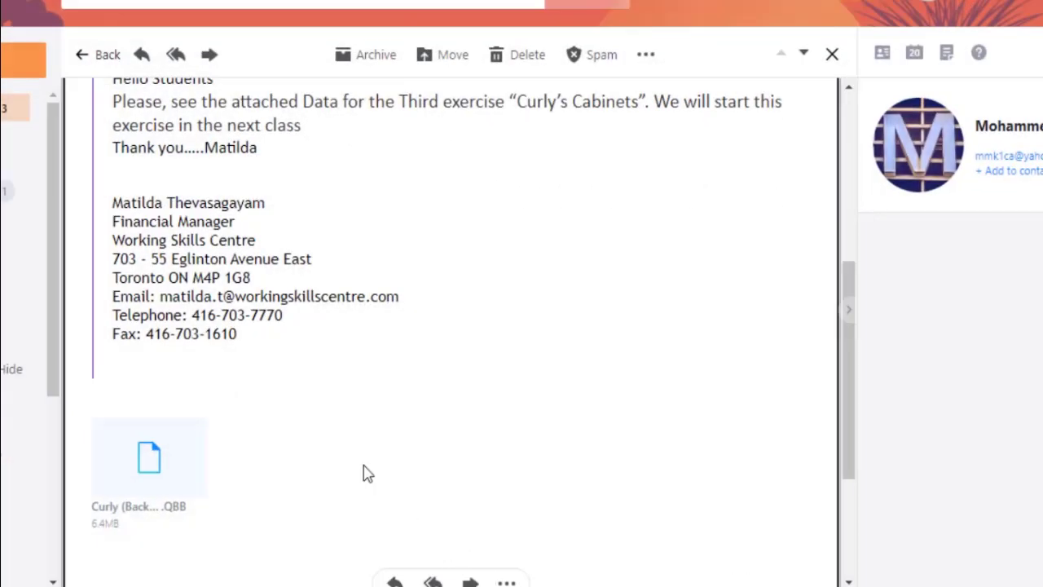
pyautogui.scroll(4, 308, 232)
pyautogui.scroll(3, 293, 269)
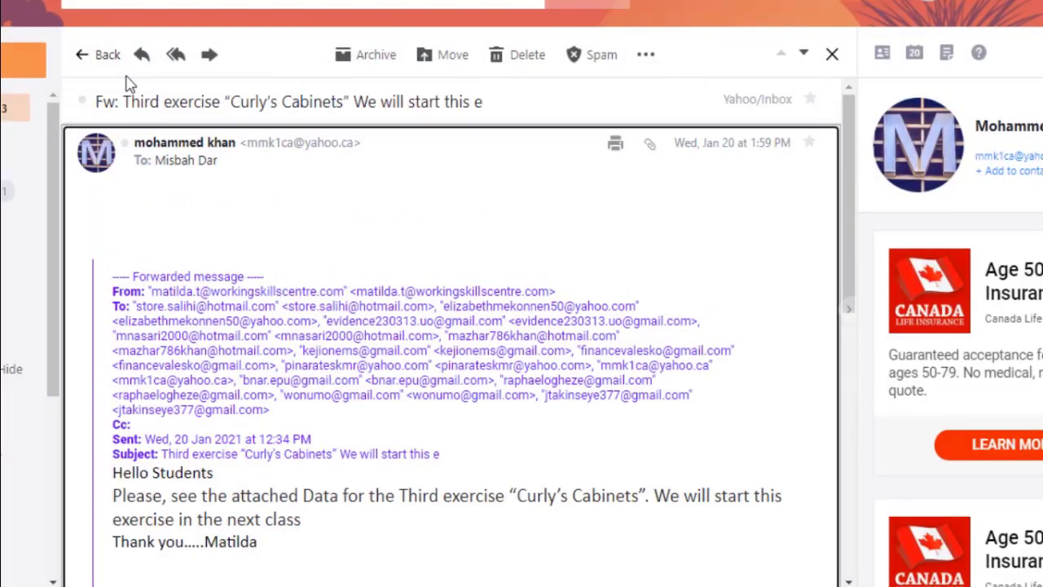
pyautogui.click(85, 55)
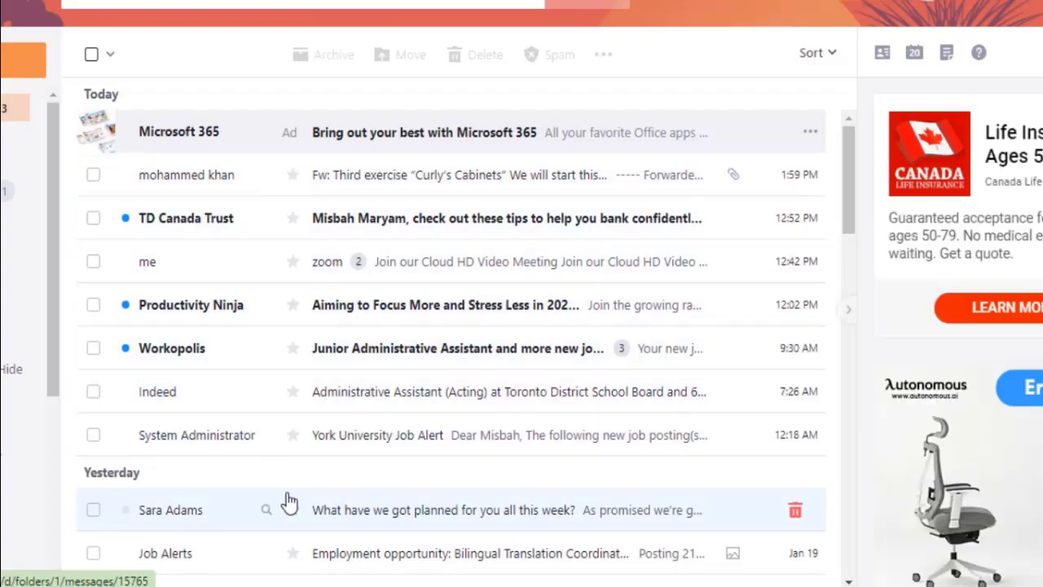
# Open the 'Request for Excel and QuickBooks handbooks by post' conversation from another mail folder.
pyautogui.scroll(-2, 289, 503)
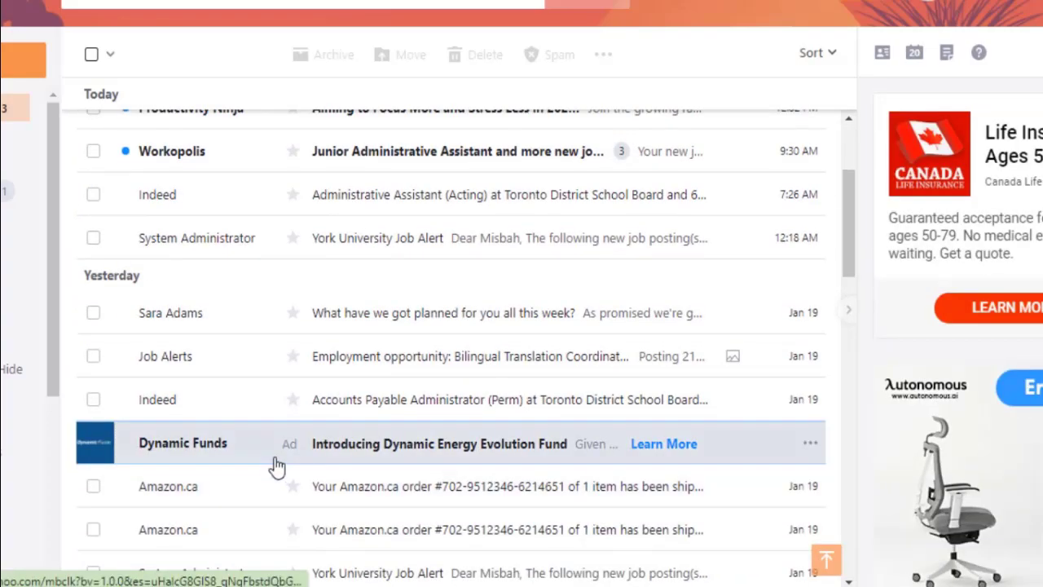
pyautogui.scroll(2, 377, 301)
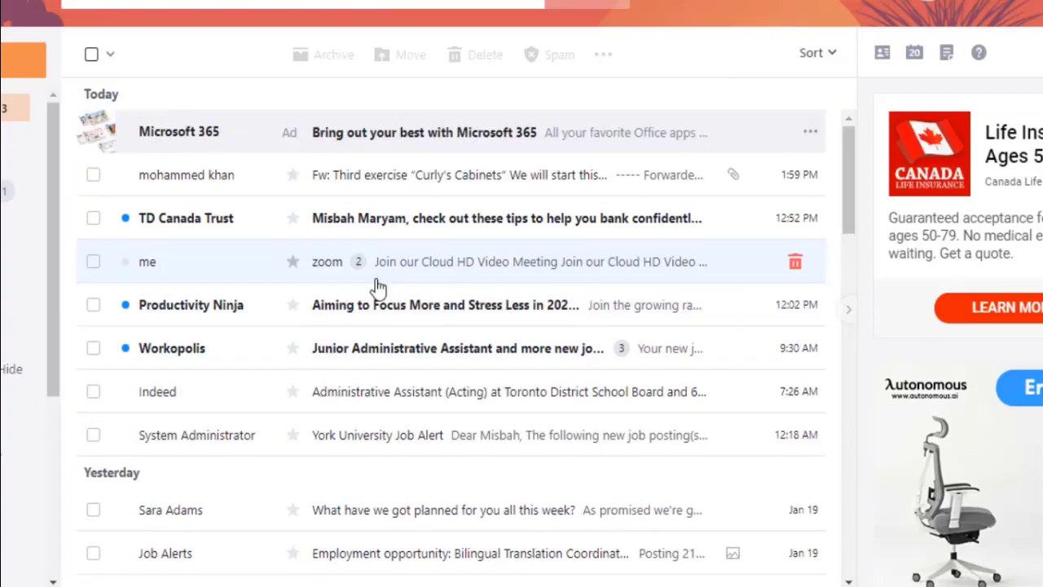
pyautogui.scroll(-2, 363, 448)
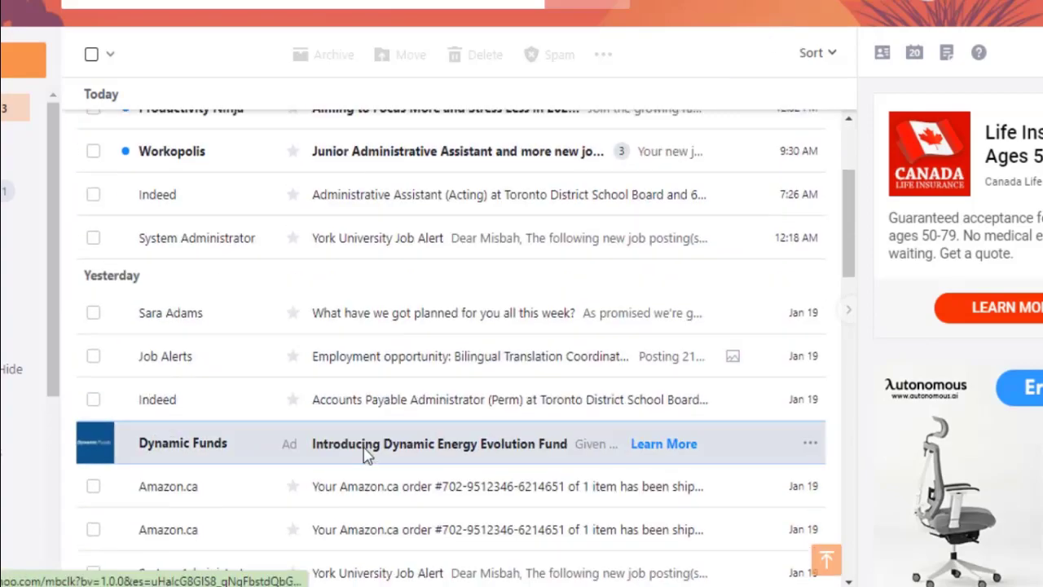
pyautogui.scroll(2, 322, 470)
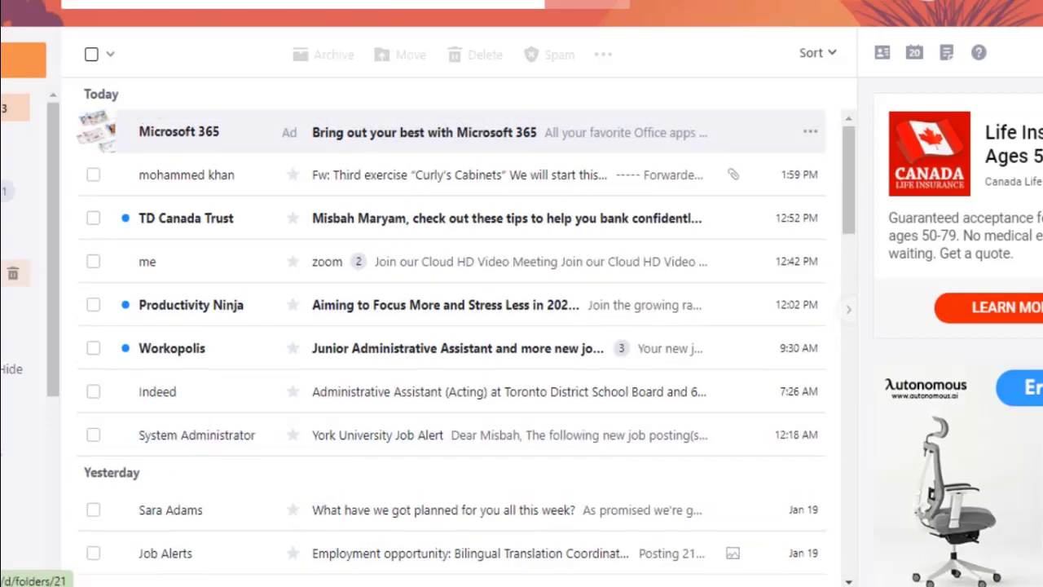
pyautogui.click(15, 218)
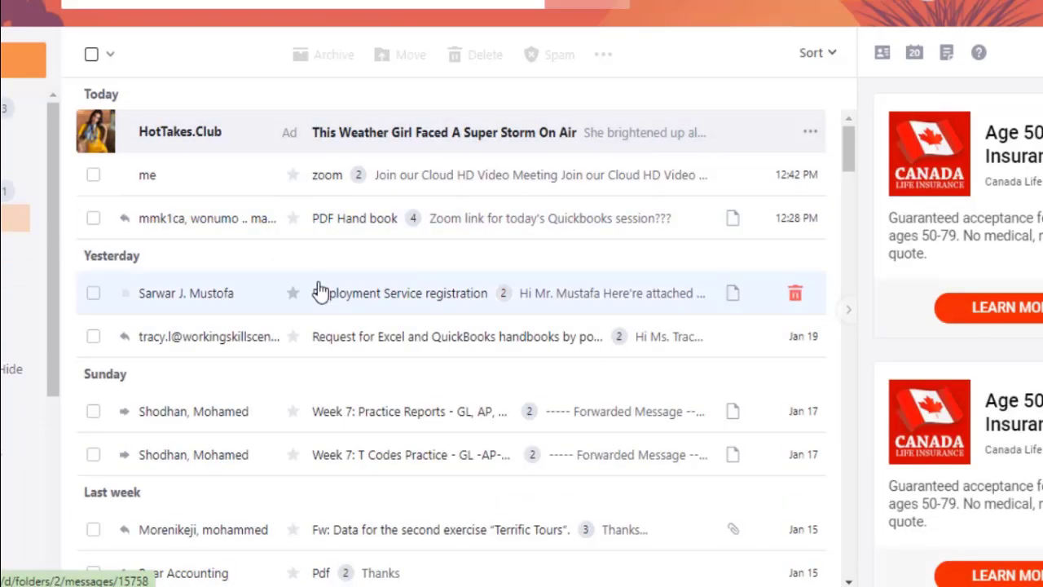
pyautogui.click(337, 342)
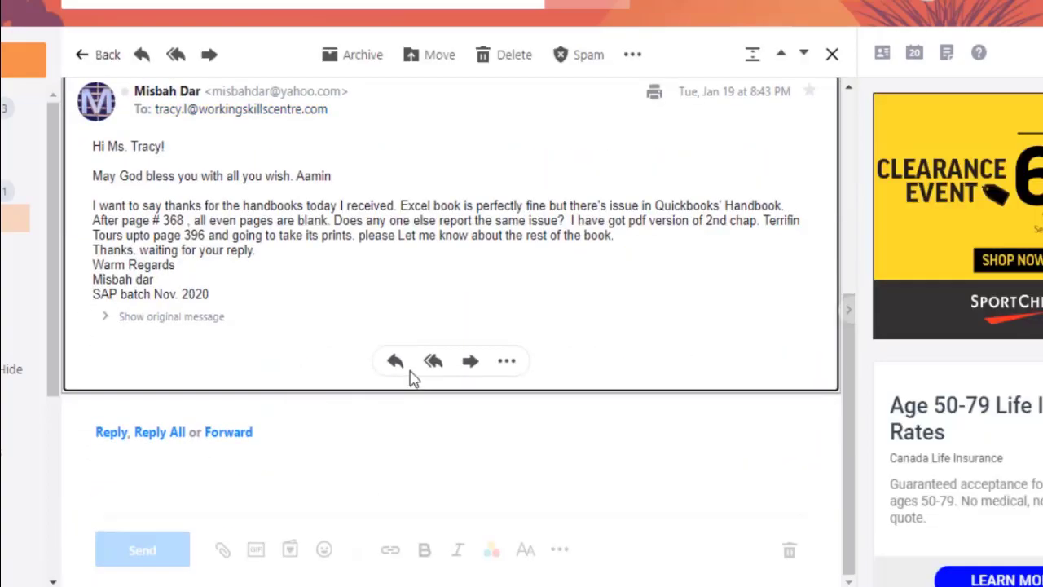
# Start a reply greeting the recipient and stating 'We are not going to get more pdf files.'.
pyautogui.click(391, 379)
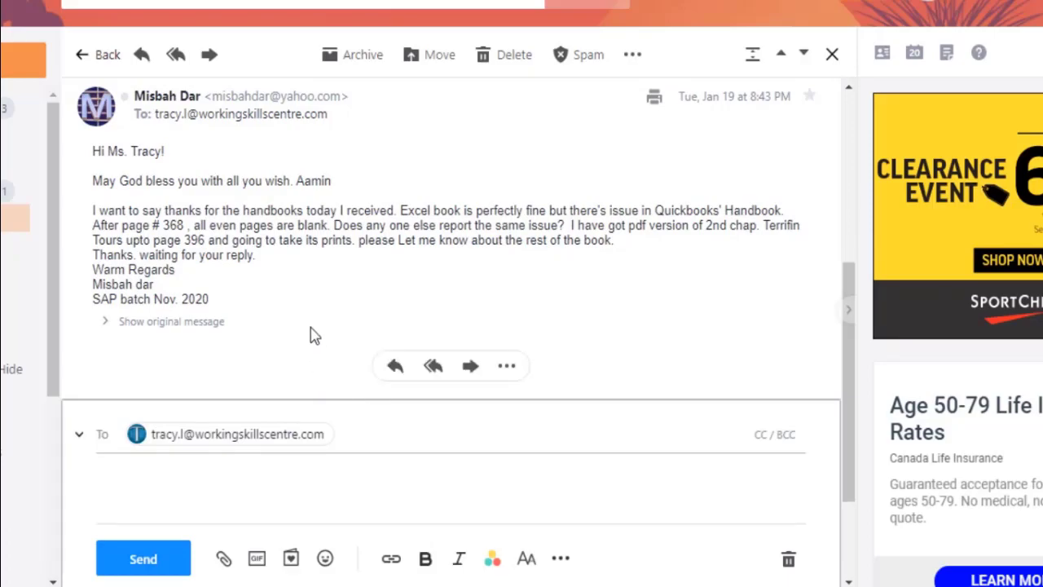
pyautogui.write('Hi. MS')
pyautogui.press('BackSpace')
pyautogui.press('BackSpace')
pyautogui.write('s. ta')
pyautogui.press('BackSpace')
pyautogui.press('BackSpace')
pyautogui.write('Tracy!')
pyautogui.press('Return')
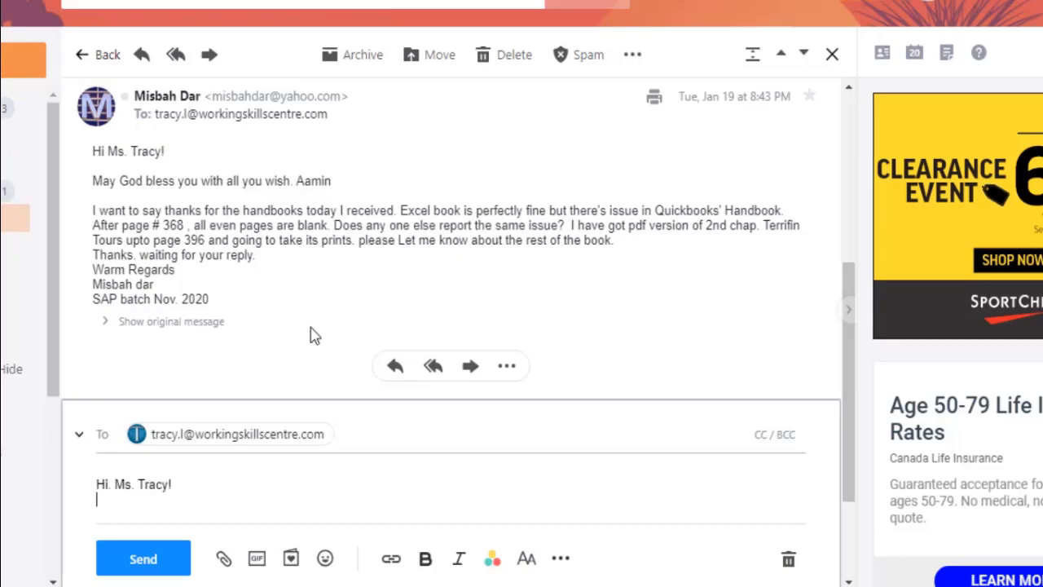
pyautogui.write('We are ')
pyautogui.write('not g')
pyautogui.write('oin')
pyautogui.press('BackSpace')
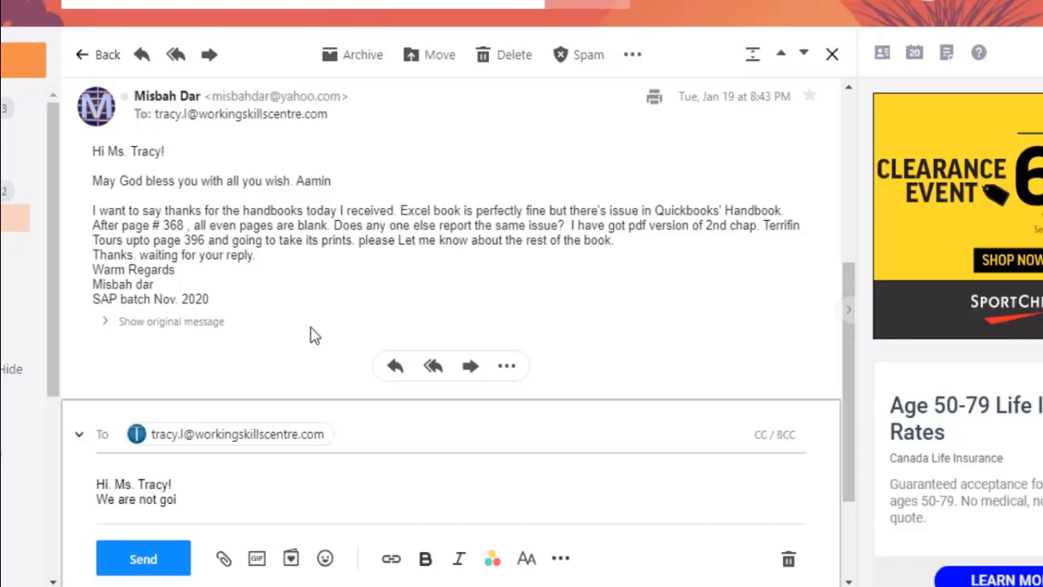
pyautogui.write('ng to get more')
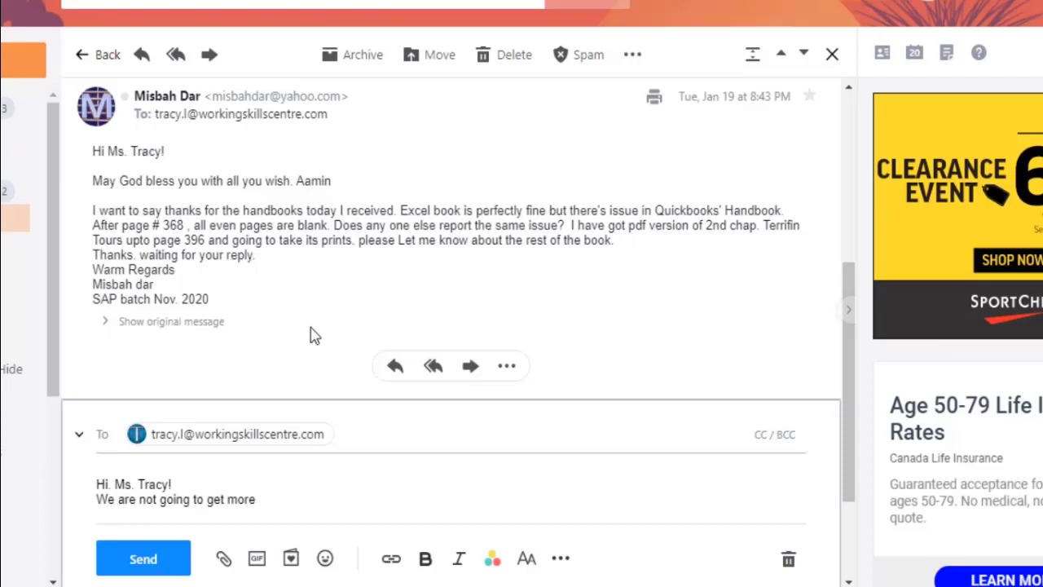
pyautogui.write(' pdf files. Could')
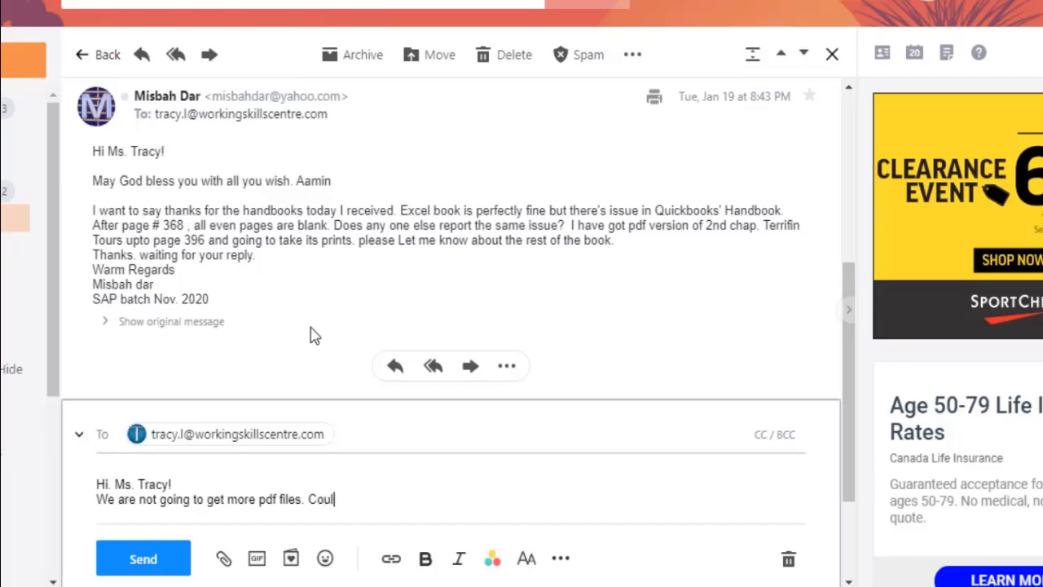
pyautogui.write('u please send')
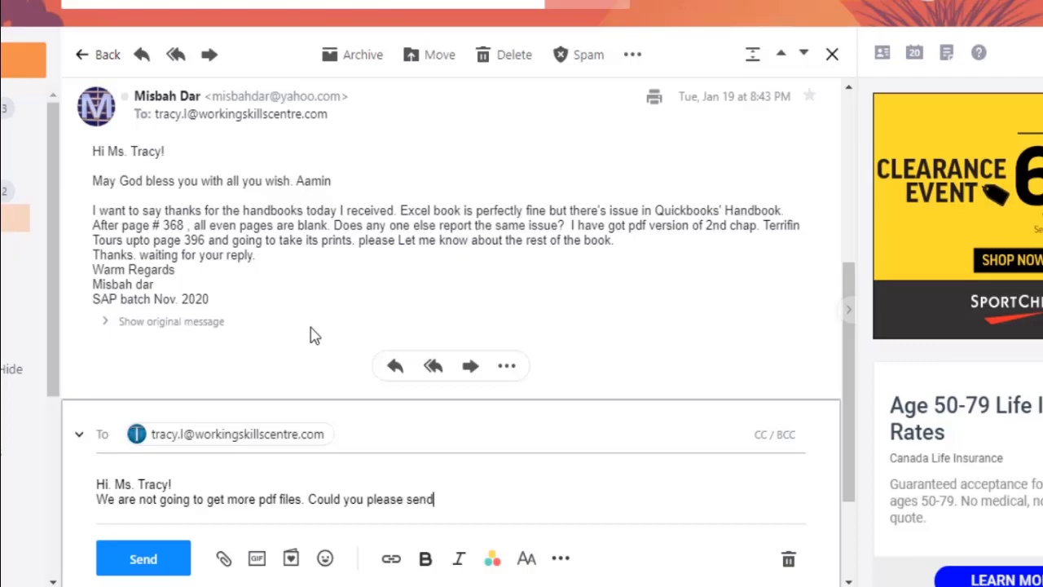
pyautogui.write(' me a new cop')
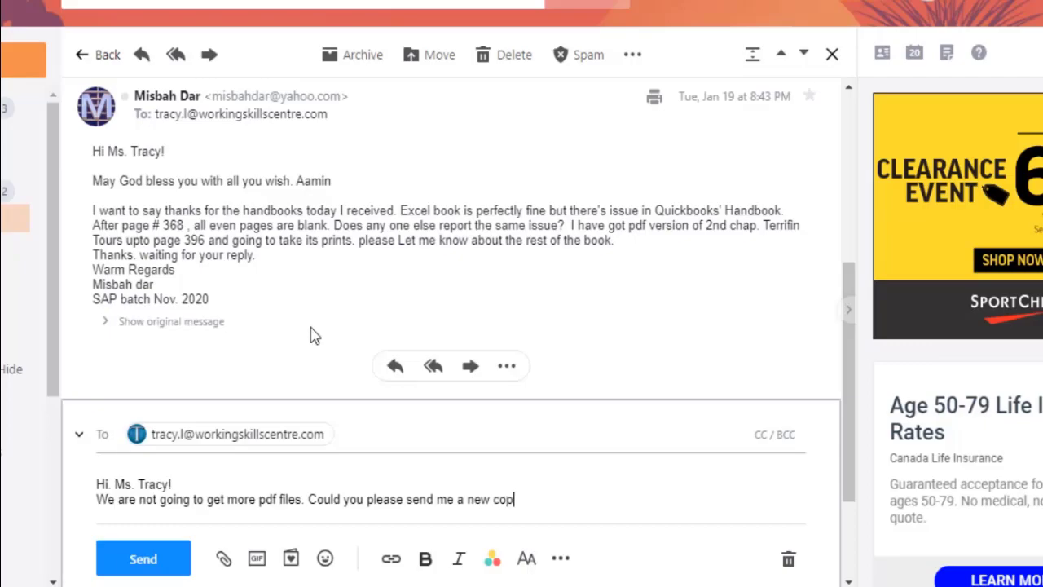
pyautogui.write('y of QuickB')
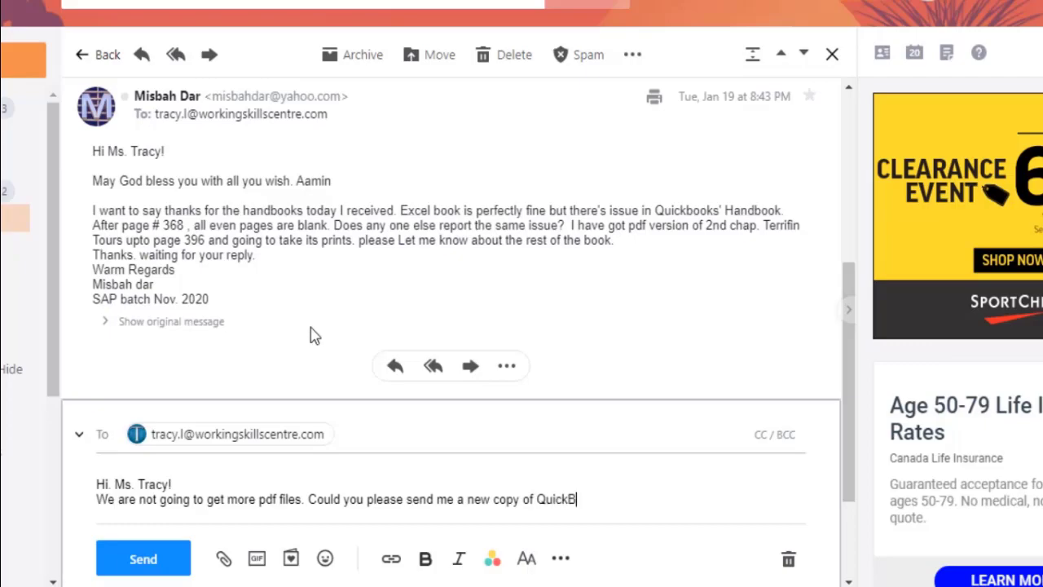
pyautogui.write('ooks? It wouyl')
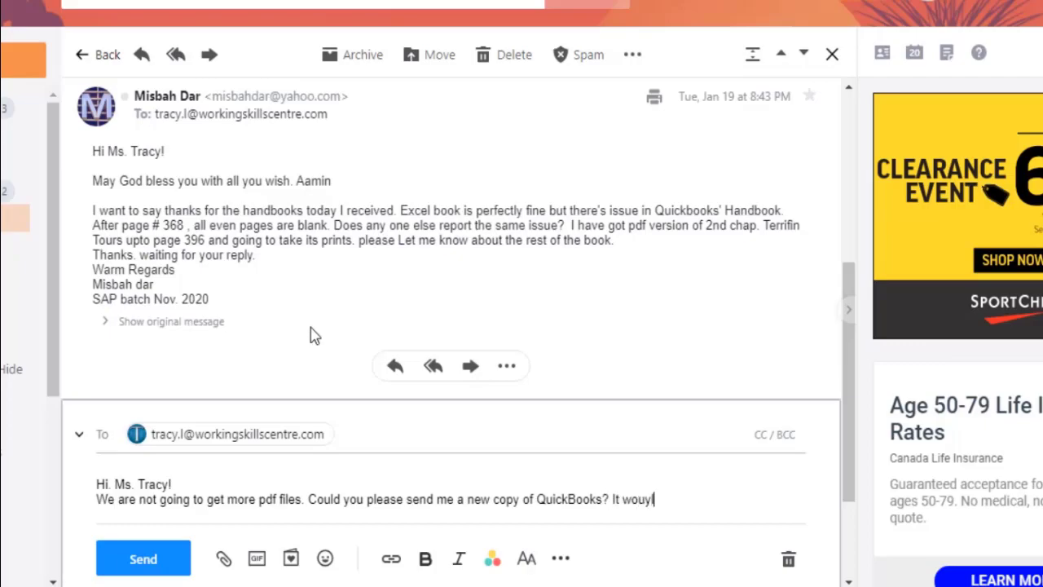
pyautogui.press('BackSpace')
pyautogui.press('BackSpace')
pyautogui.write('ld ')
pyautogui.write('be a graet')
pyautogui.press('BackSpace')
pyautogui.press('BackSpace')
pyautogui.press('BackSpace')
pyautogui.write('eat h')
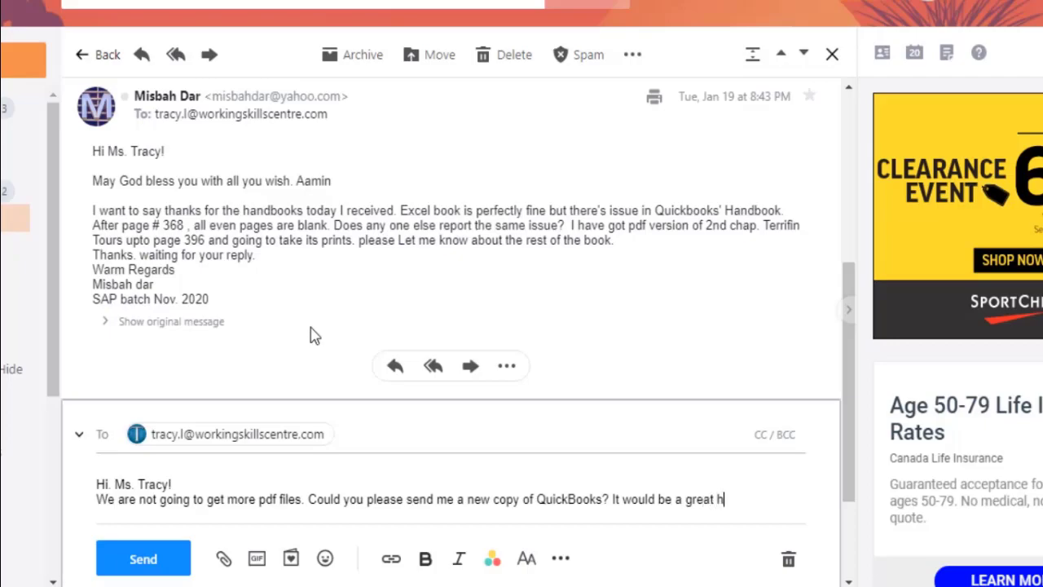
pyautogui.write('elp from')
pyautogui.press('BackSpace')
pyautogui.press('BackSpace')
pyautogui.press('BackSpace')
pyautogui.press('BackSpace')
pyautogui.press('BackSpace')
pyautogui.write('for n')
pyautogui.press('BackSpace')
pyautogui.write('me.')
pyautogui.press('Return')
pyautogui.write('Thanks')
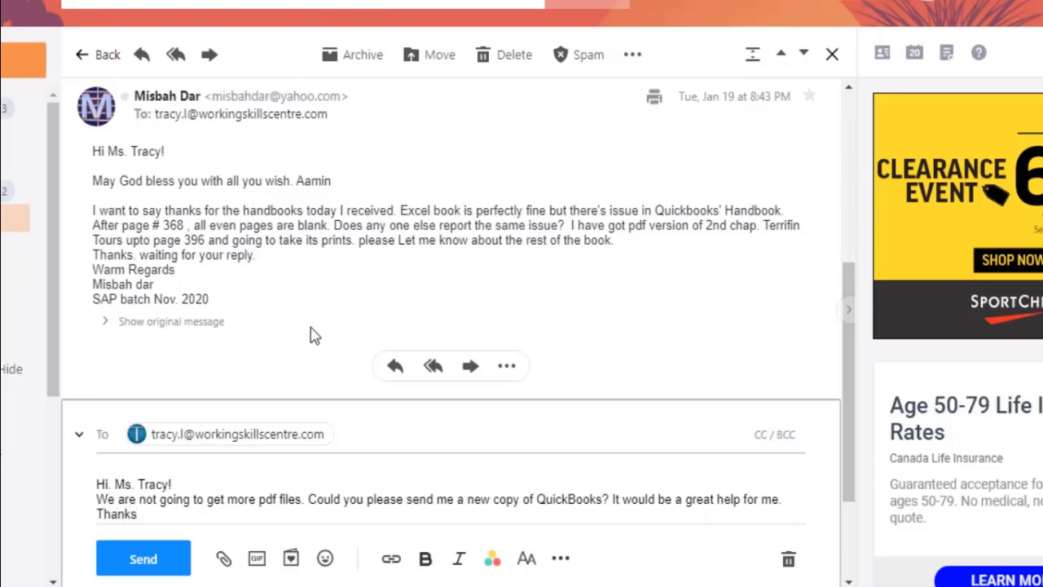
pyautogui.write('...')
pyautogui.press('Return')
# Sign off with 'Regards', the sender's name, phone number, street address, city and postal code.
pyautogui.press('BackSpace')
pyautogui.press('BackSpace')
pyautogui.press('BackSpace')
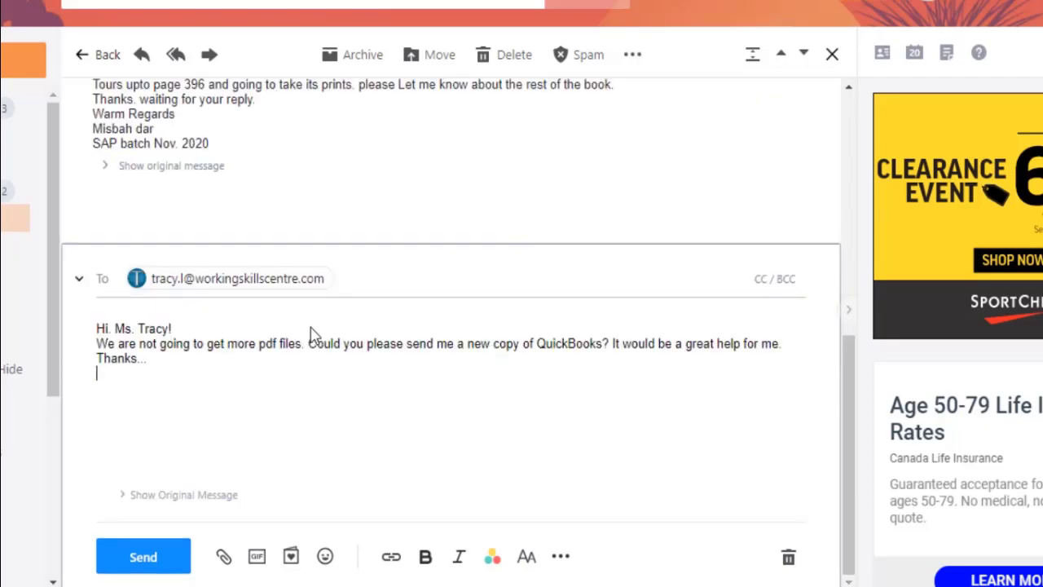
pyautogui.press('BackSpace')
pyautogui.press('BackSpace')
pyautogui.press('BackSpace')
pyautogui.press('BackSpace')
pyautogui.press('BackSpace')
pyautogui.press('BackSpace')
pyautogui.press('BackSpace')
pyautogui.press('BackSpace')
pyautogui.press('BackSpace')
pyautogui.press('BackSpace')
pyautogui.press('BackSpace')
pyautogui.press('BackSpace')
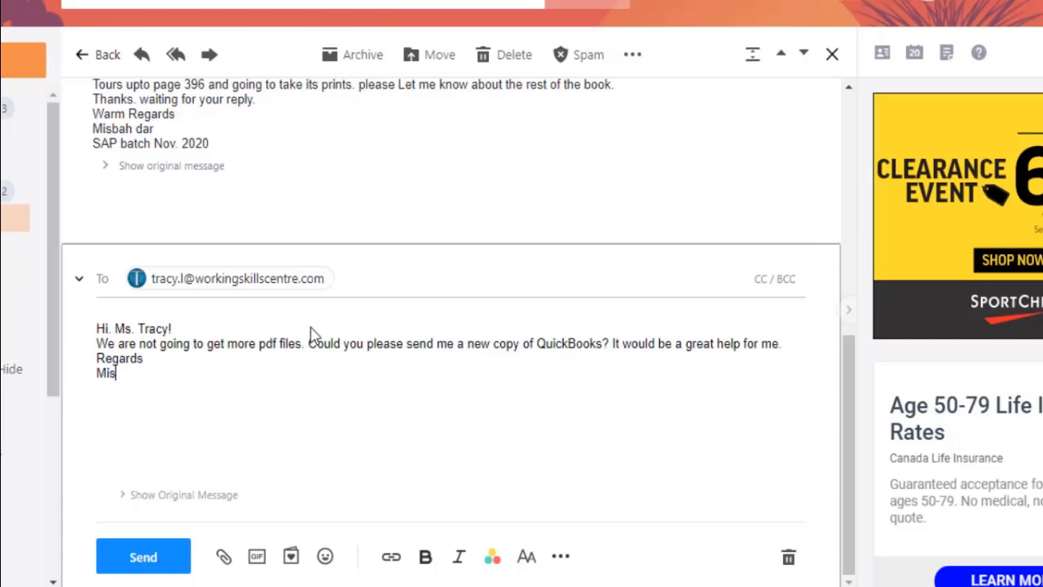
pyautogui.press('Return')
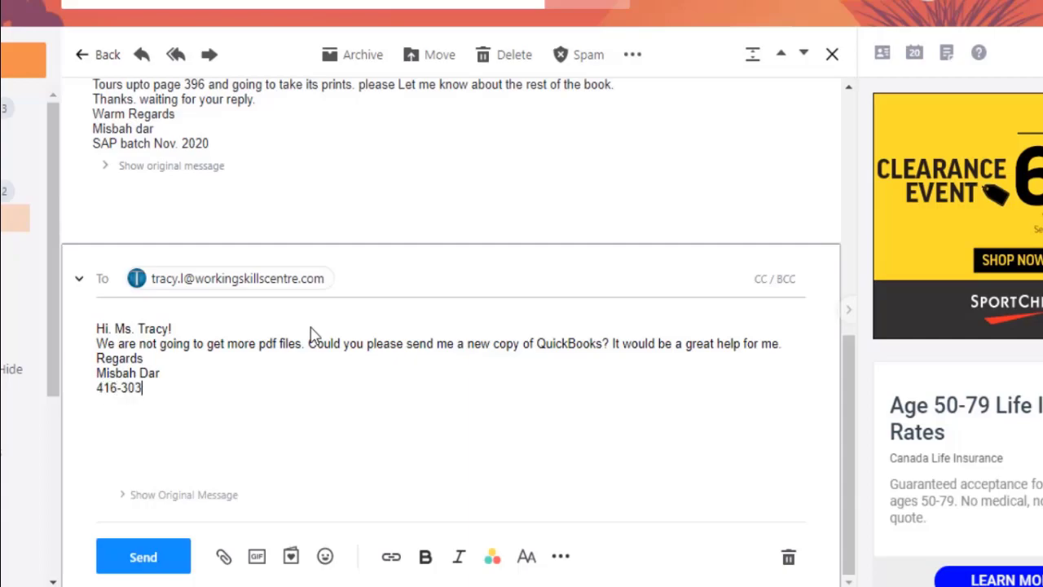
pyautogui.press('Return')
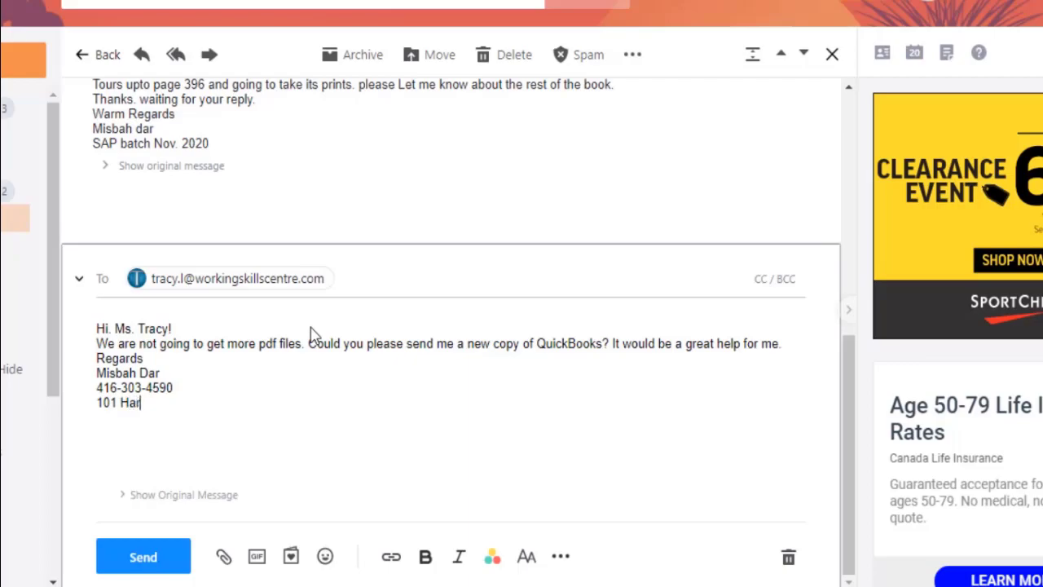
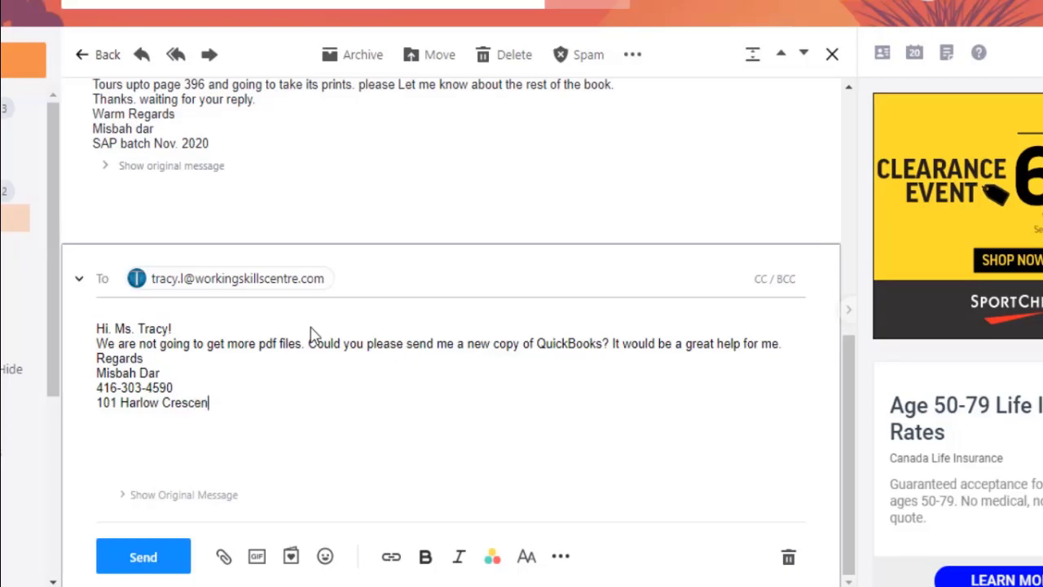
pyautogui.press('Return')
pyautogui.press('Return')
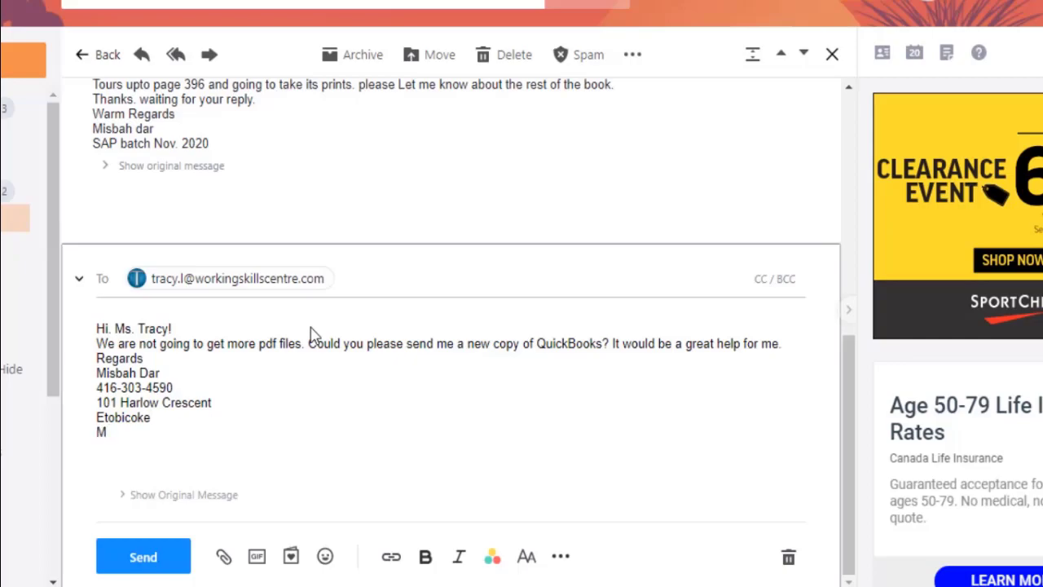
# Send the reply and scroll the textbook to the Source Documents list starting at SD28.
pyautogui.click(145, 570)
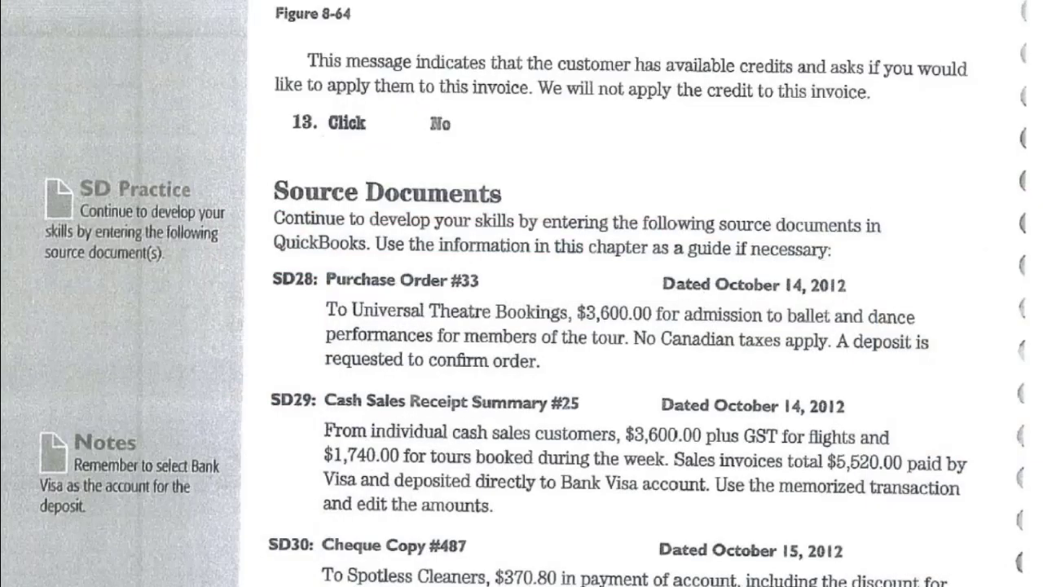
pyautogui.scroll(-1, 726, 424)
pyautogui.scroll(-1, 726, 424)
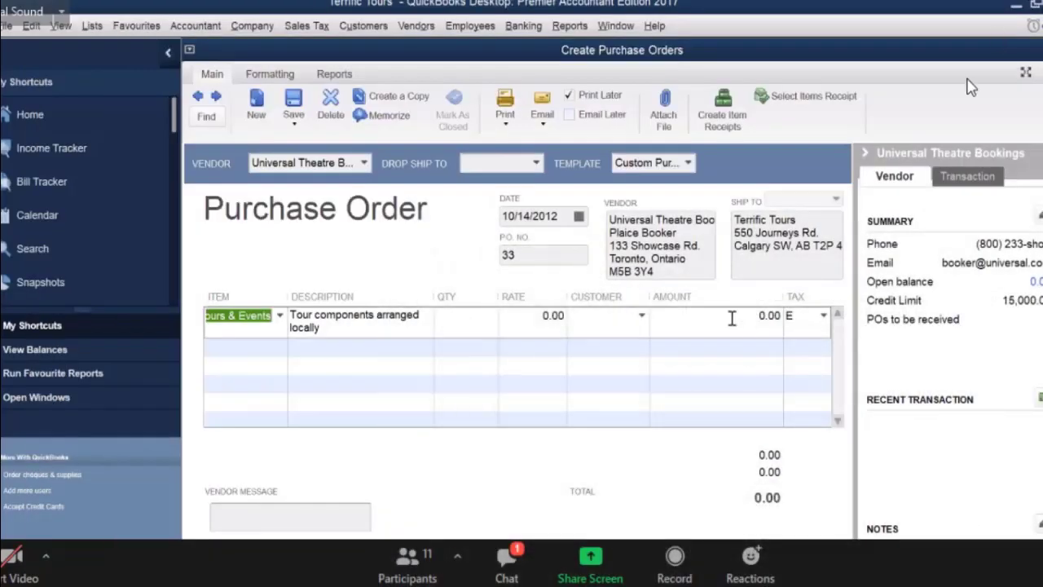
# Enter 3,600.00 as the Local Tours line amount on purchase order 33.
pyautogui.click(769, 315)
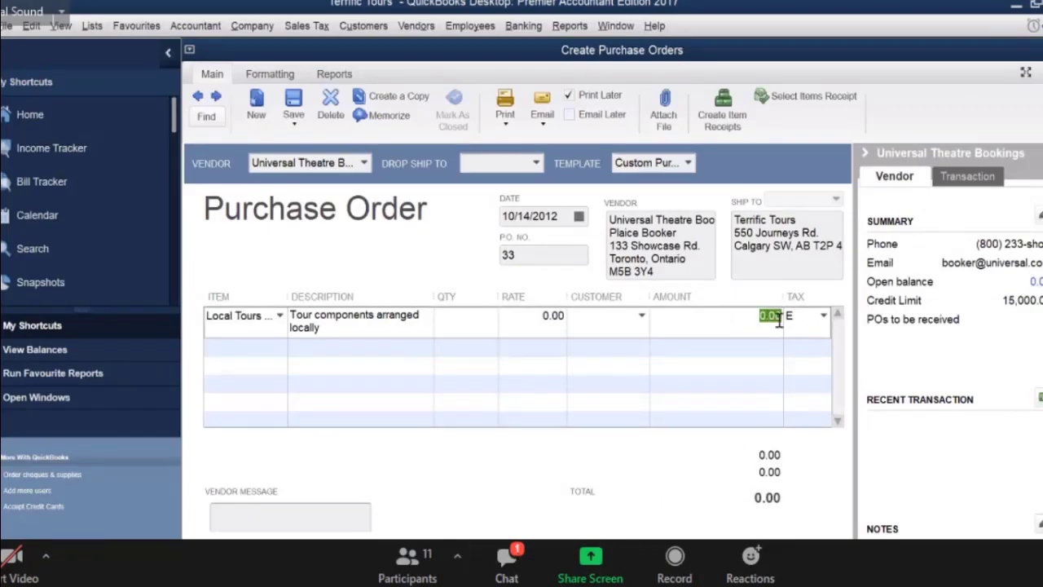
pyautogui.write('36')
pyautogui.click(506, 560)
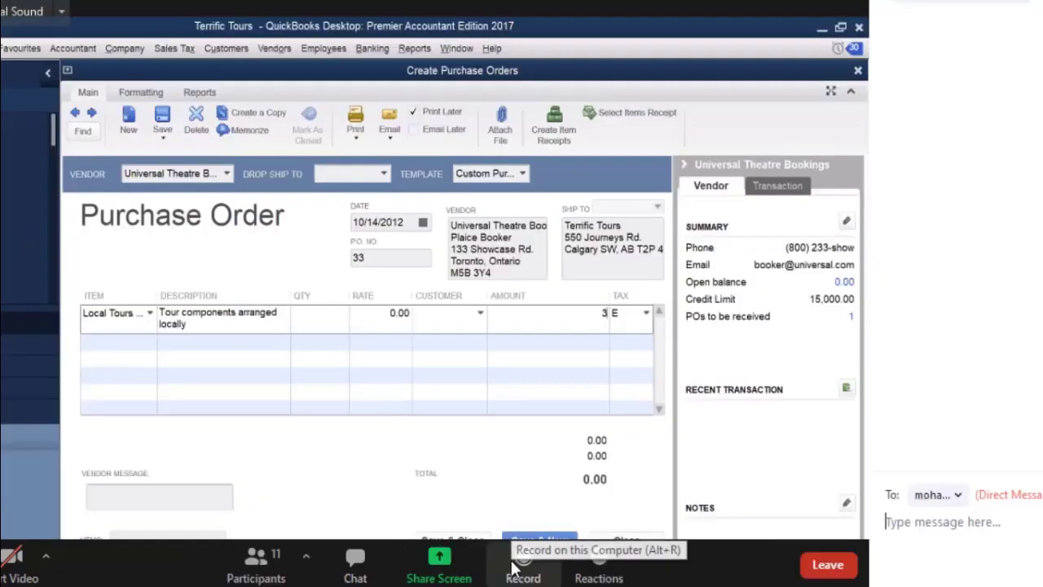
pyautogui.write('00')
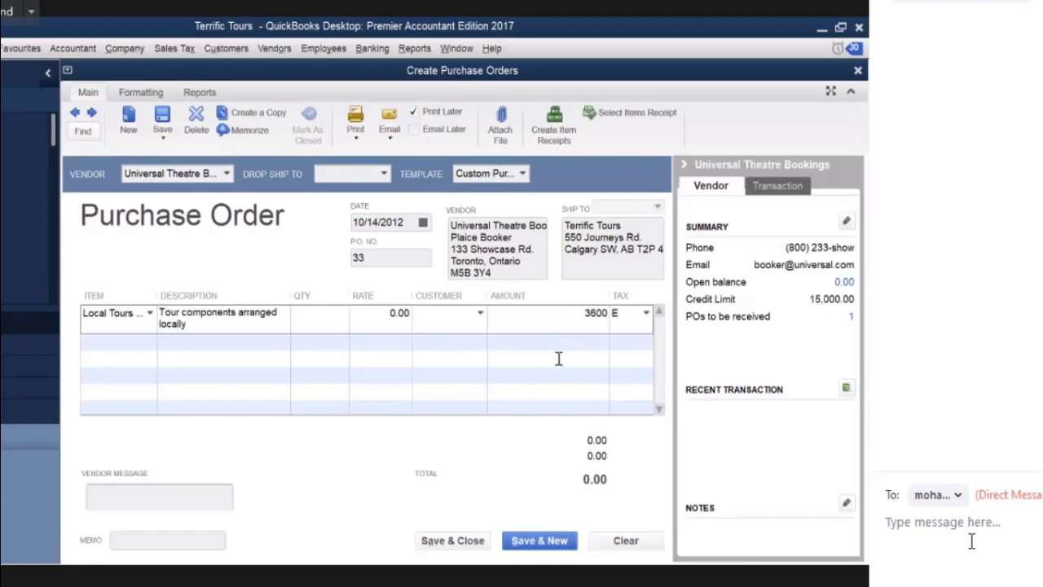
pyautogui.press('Tab')
pyautogui.press('Tab')
# Send 'Thanks...' in the meeting chat and close the chat panel.
pyautogui.write('Thanks')
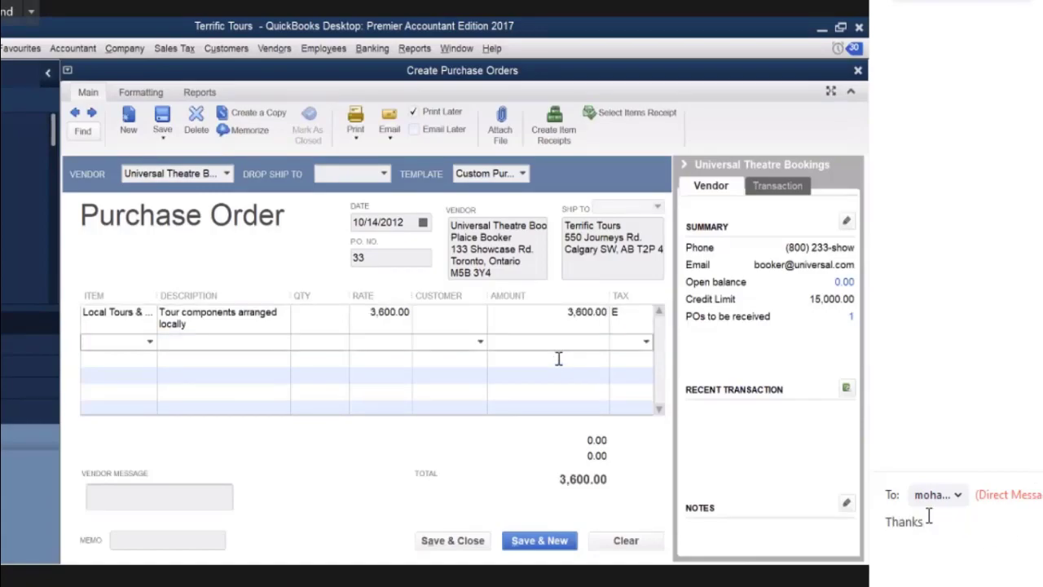
pyautogui.write('...')
pyautogui.press('Return')
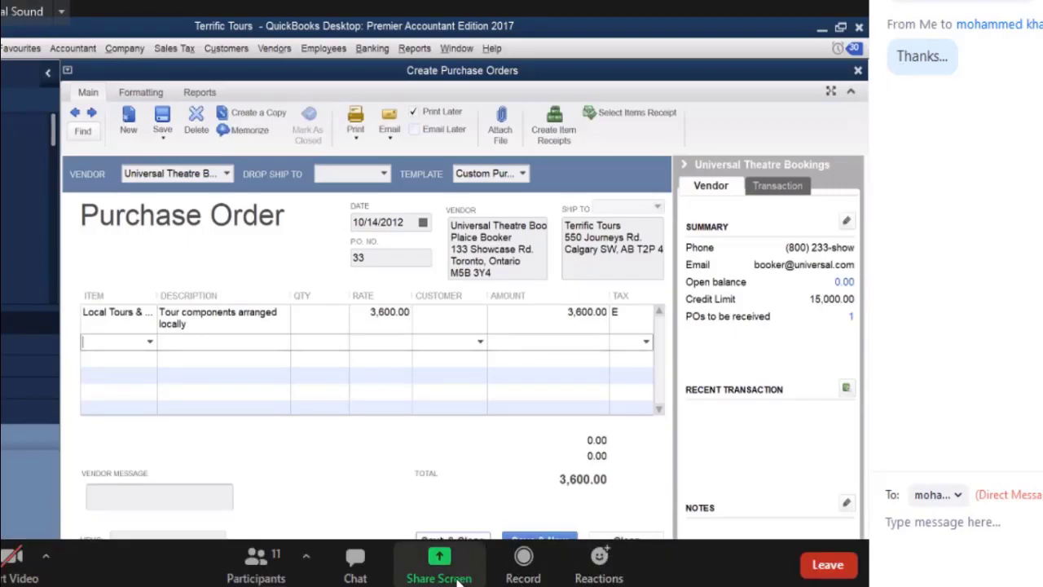
pyautogui.click(354, 563)
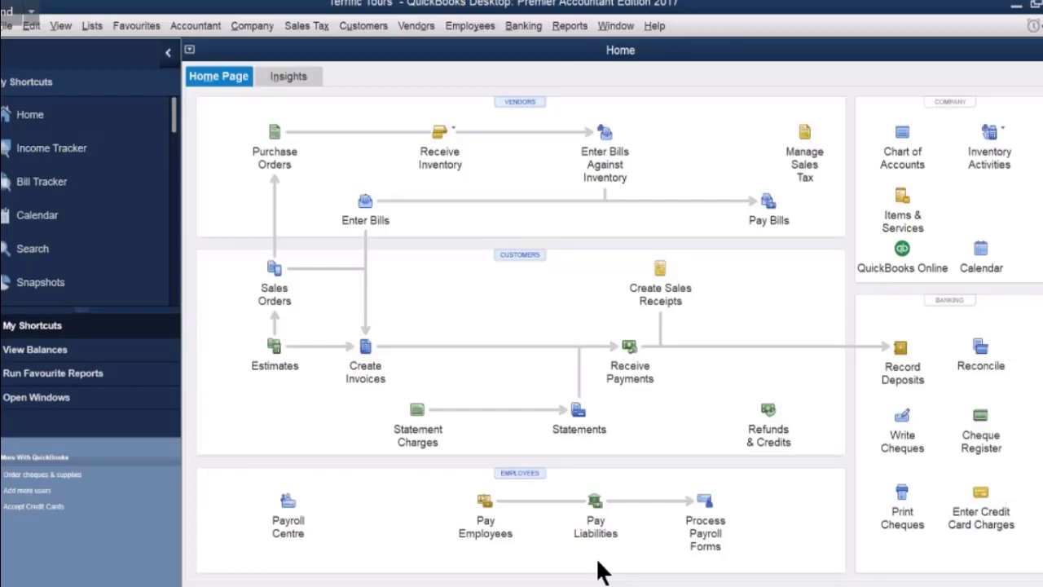
pyautogui.click(273, 136)
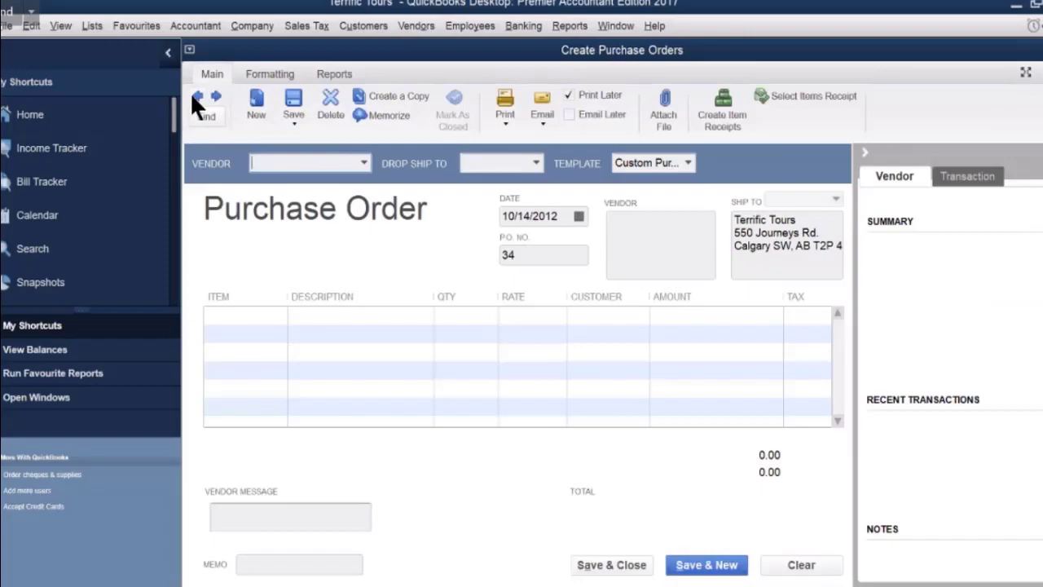
pyautogui.click(194, 95)
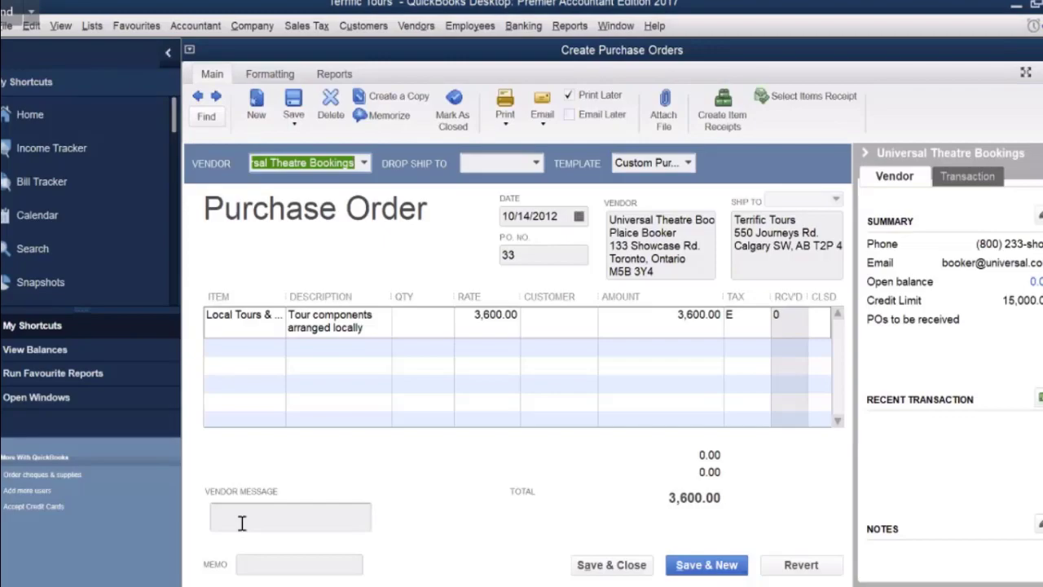
pyautogui.click(261, 563)
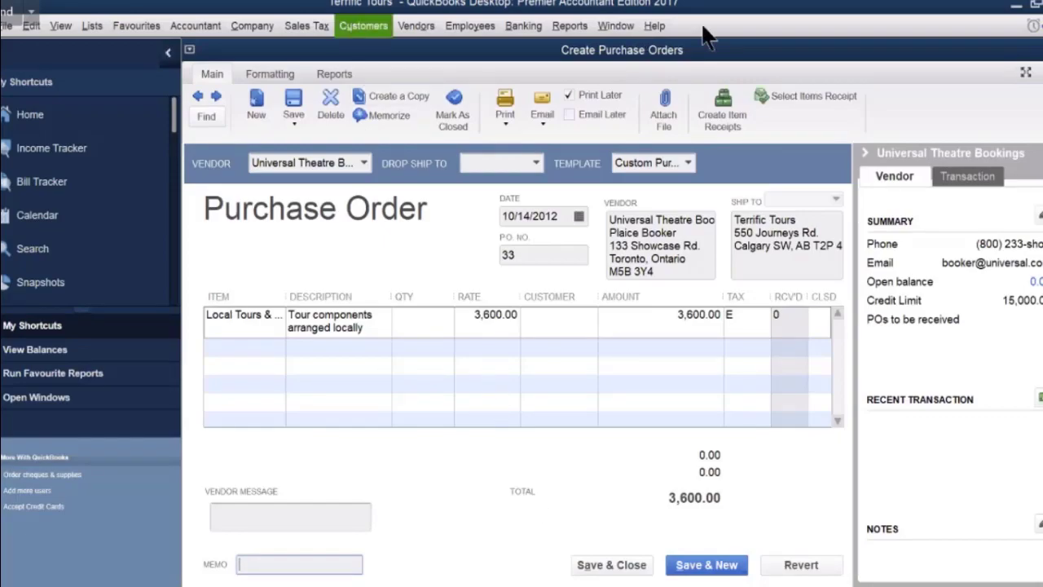
pyautogui.click(1042, 50)
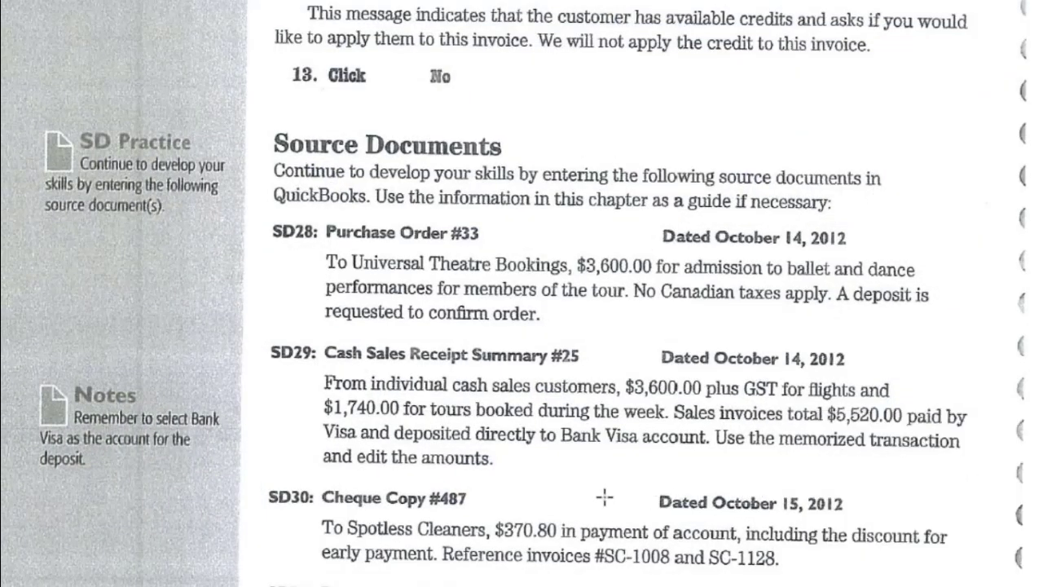
# Scroll the textbook to SD31, Purchase Order #34 to Travel Totes, then switch back to QuickBooks.
pyautogui.scroll(-2, 580, 497)
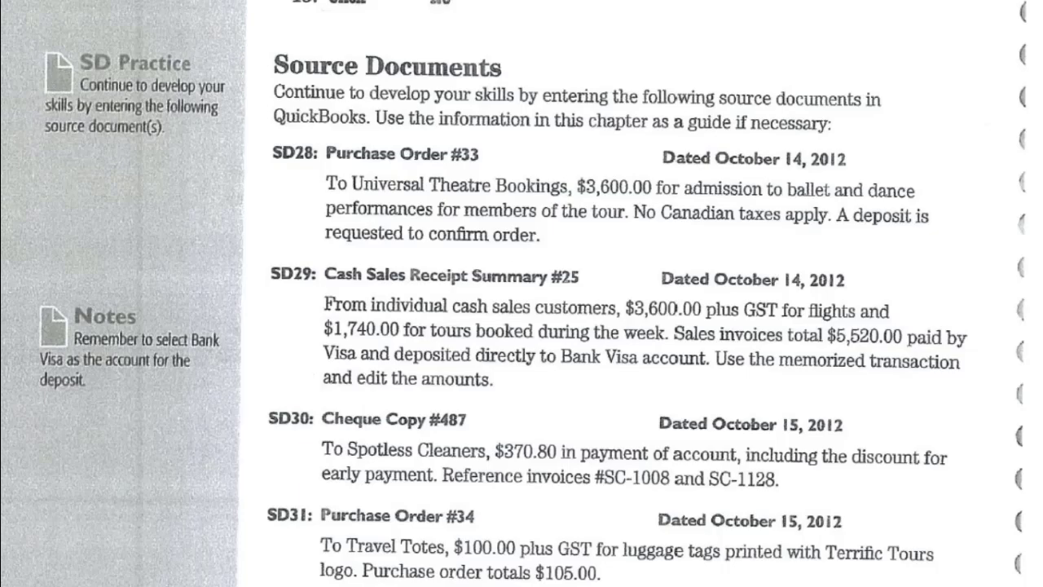
pyautogui.hotkey('alt', 'Tab')
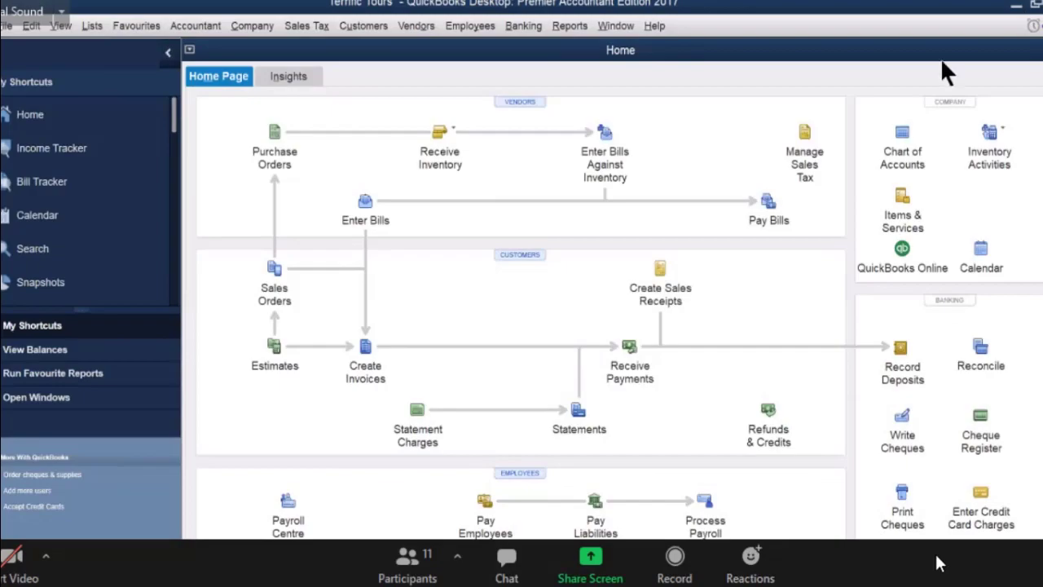
# Recall the memorized Cash Sales transaction as sales receipt 2 for 7,510.00.
pyautogui.click(91, 25)
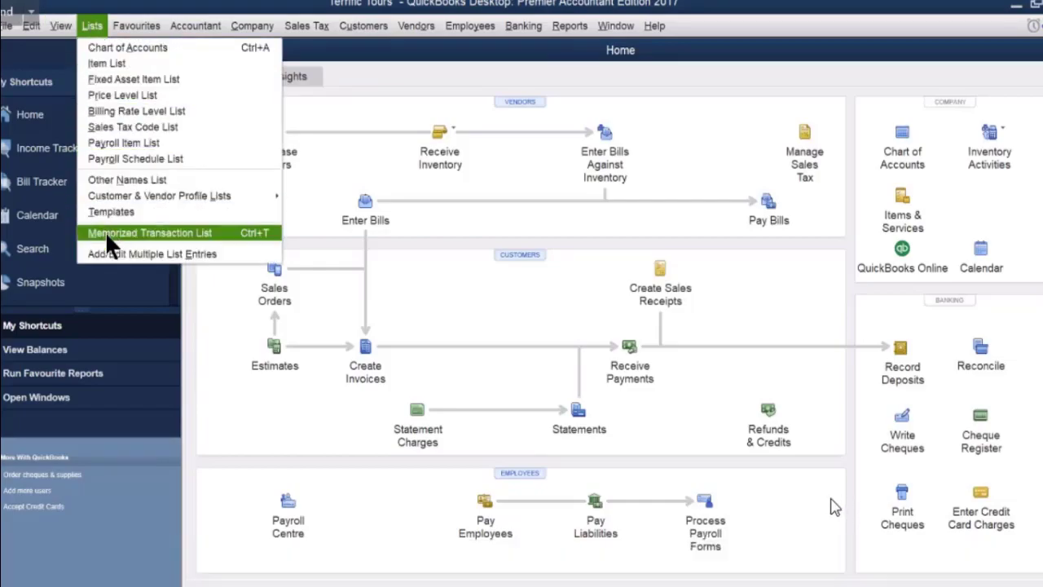
pyautogui.click(105, 232)
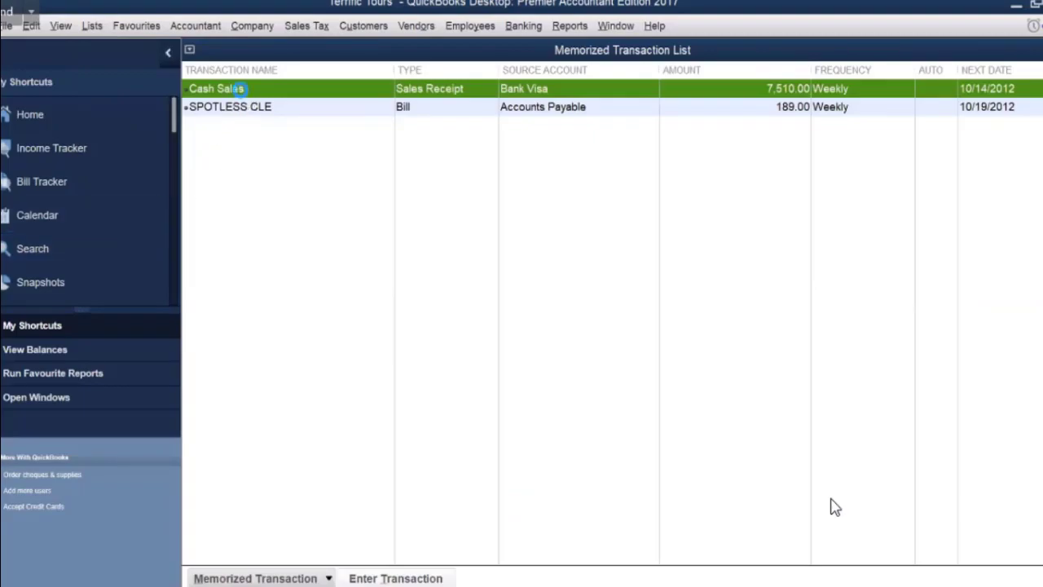
pyautogui.doubleClick(236, 88)
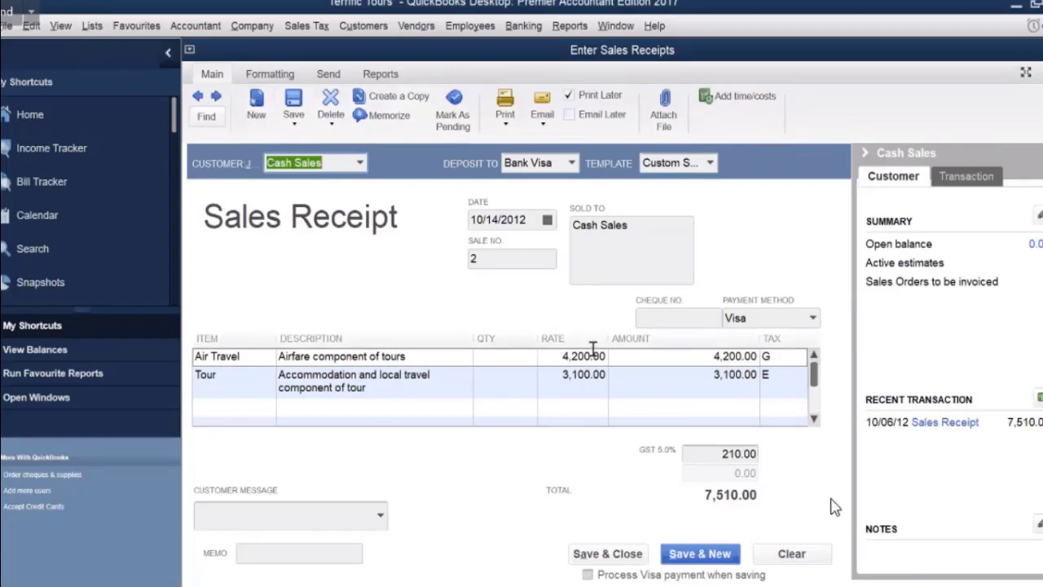
# Change the receipt rates to 3,600.00 for Air Travel and 1,740.00 for Tour, past the price-level message.
pyautogui.click(560, 358)
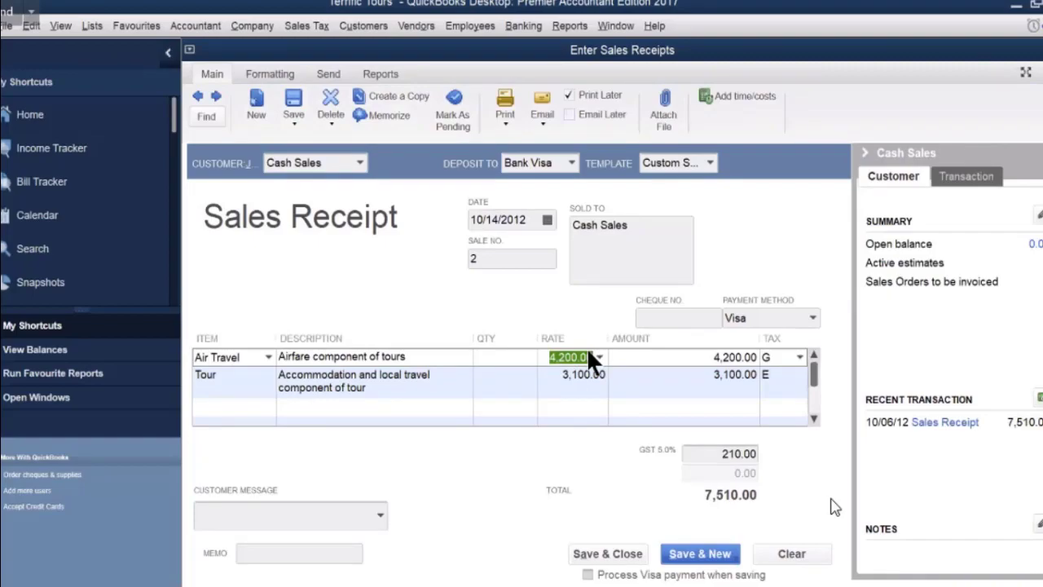
pyautogui.write('3600')
pyautogui.click(559, 377)
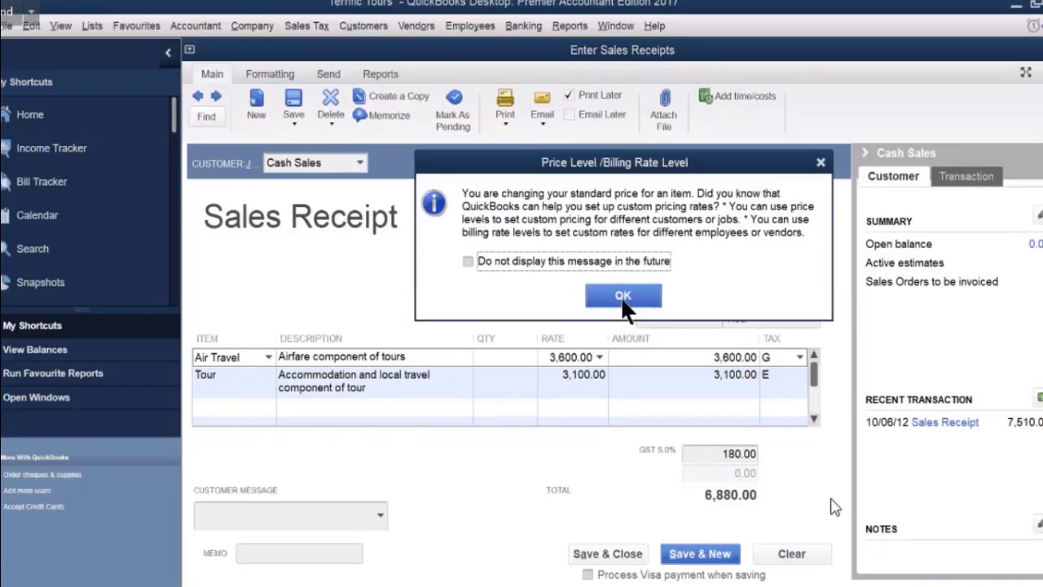
pyautogui.click(623, 296)
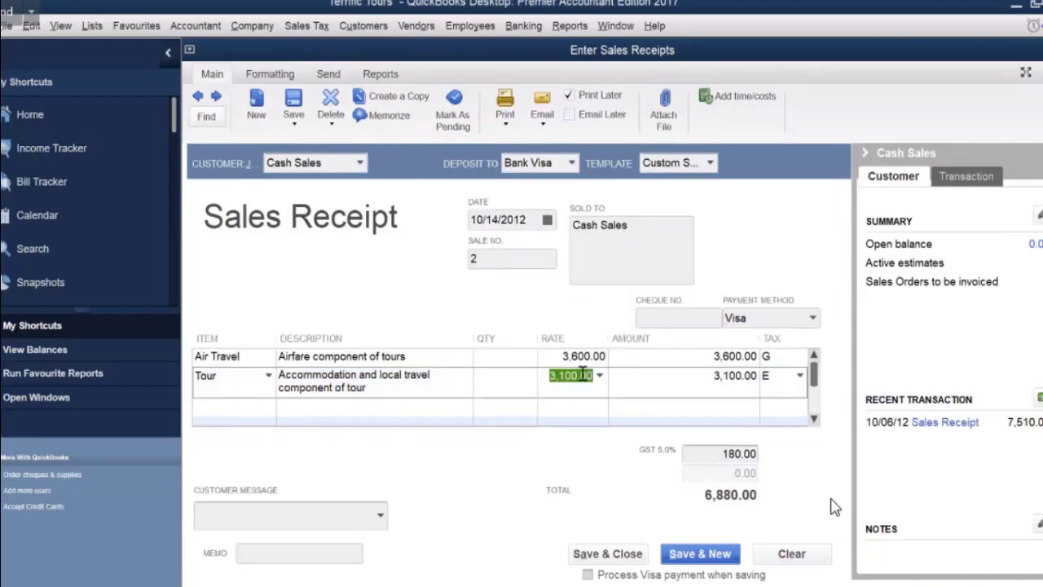
pyautogui.write('17')
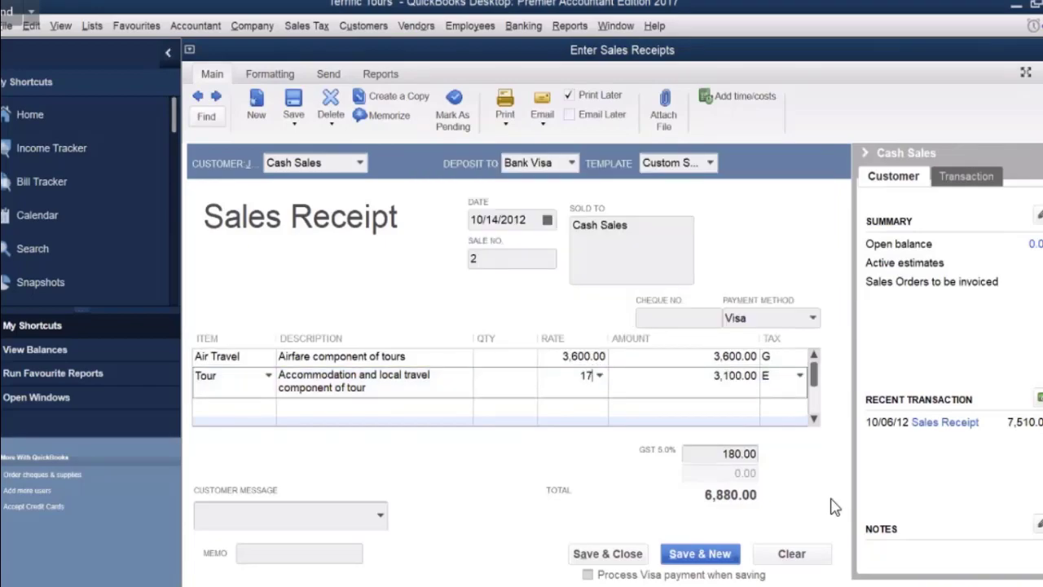
pyautogui.write('40')
pyautogui.press('Tab')
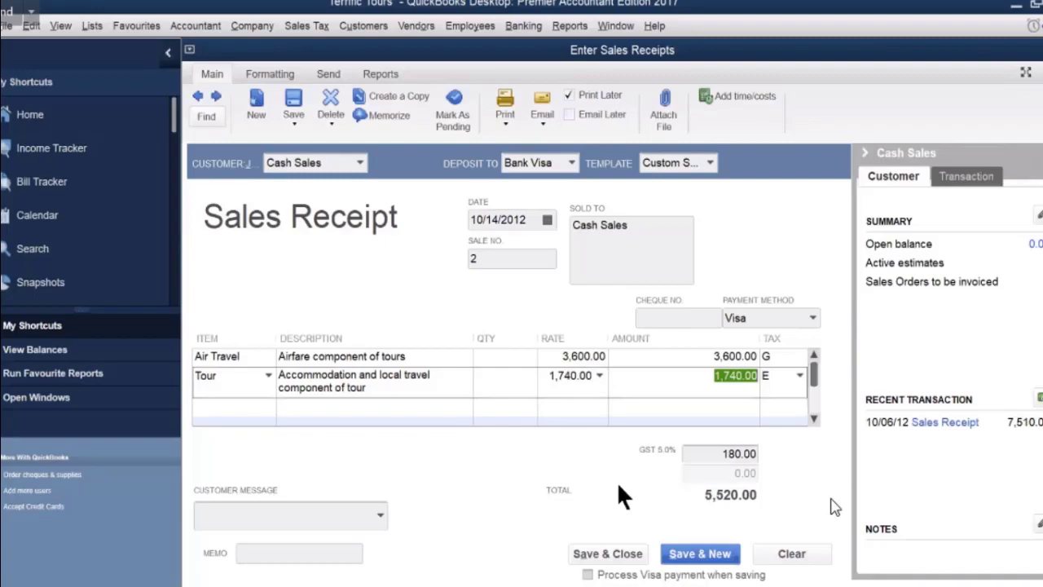
pyautogui.press('Tab')
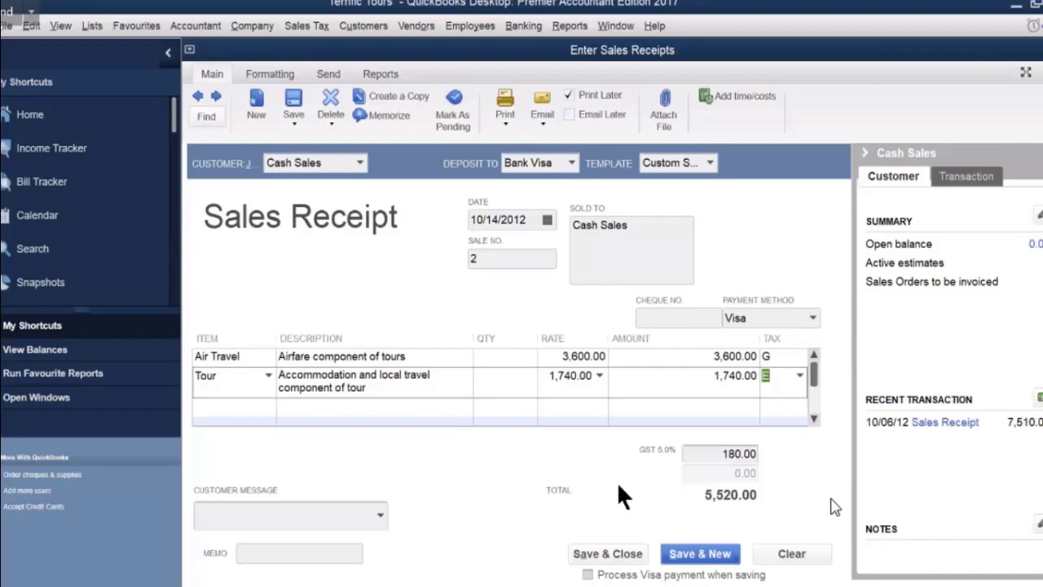
pyautogui.click(469, 258)
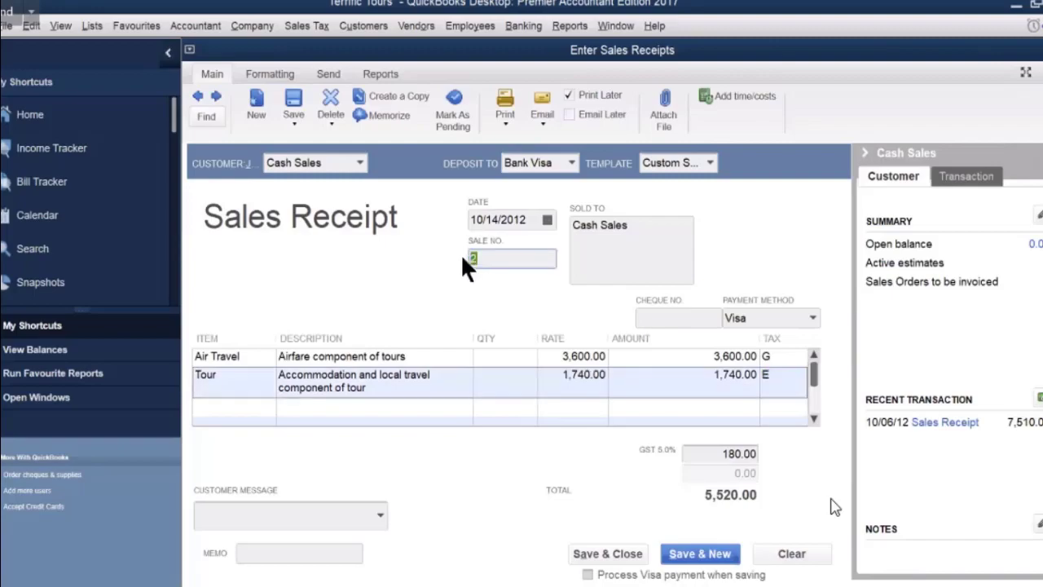
# Enter 25 as the cash sales receipt's Sale No.
pyautogui.write('25')
# Save and close sales receipt 25, then close the Memorized Transaction List.
pyautogui.click(607, 553)
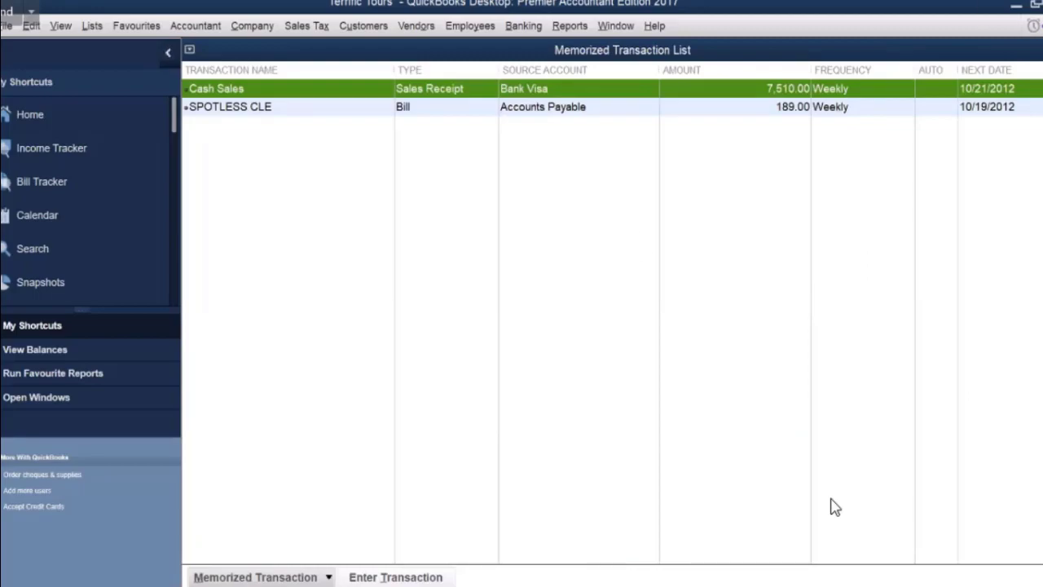
pyautogui.click(1014, 44)
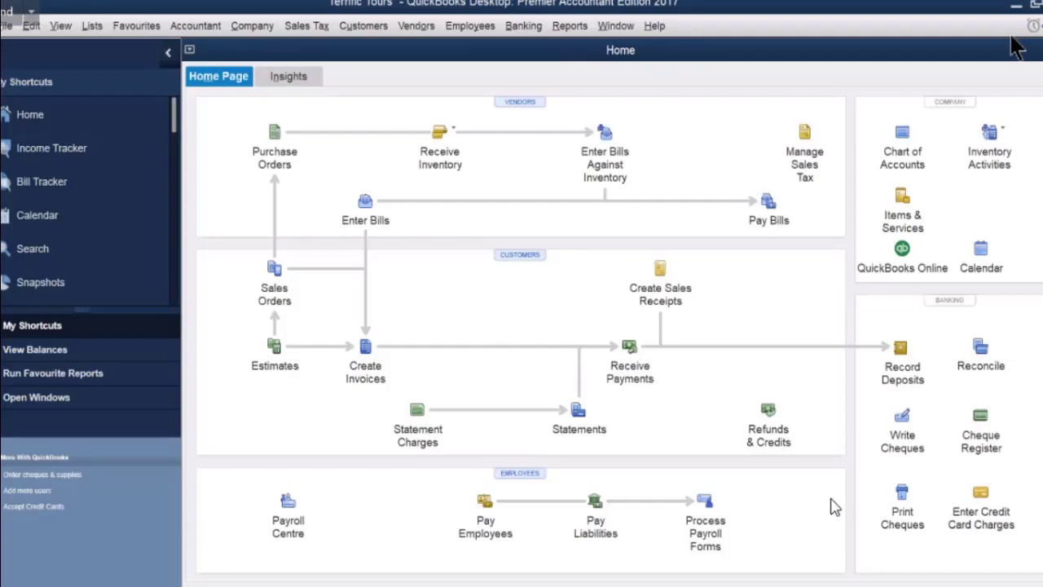
pyautogui.click(713, 583)
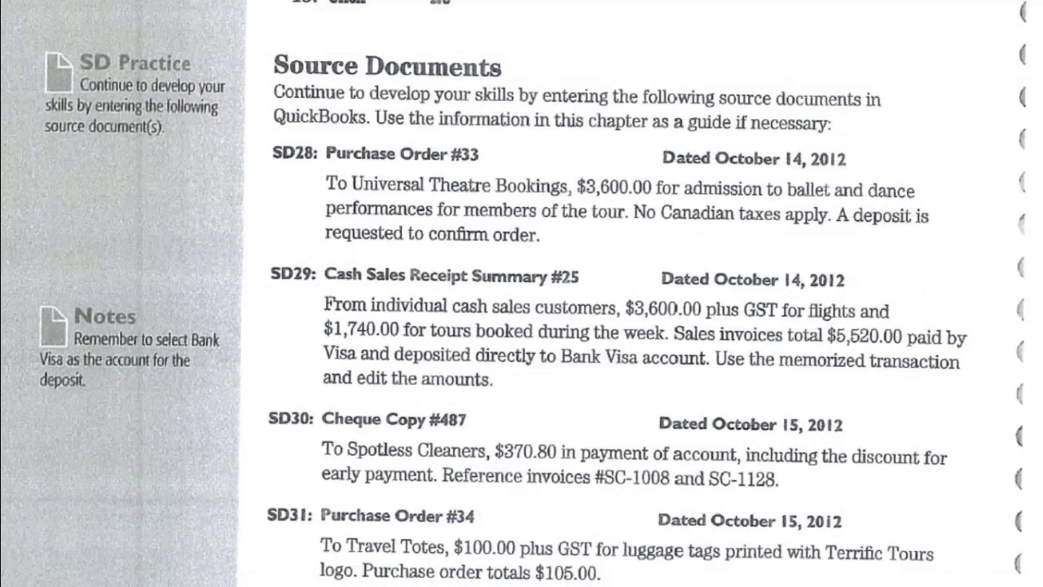
pyautogui.scroll(-3, 733, 497)
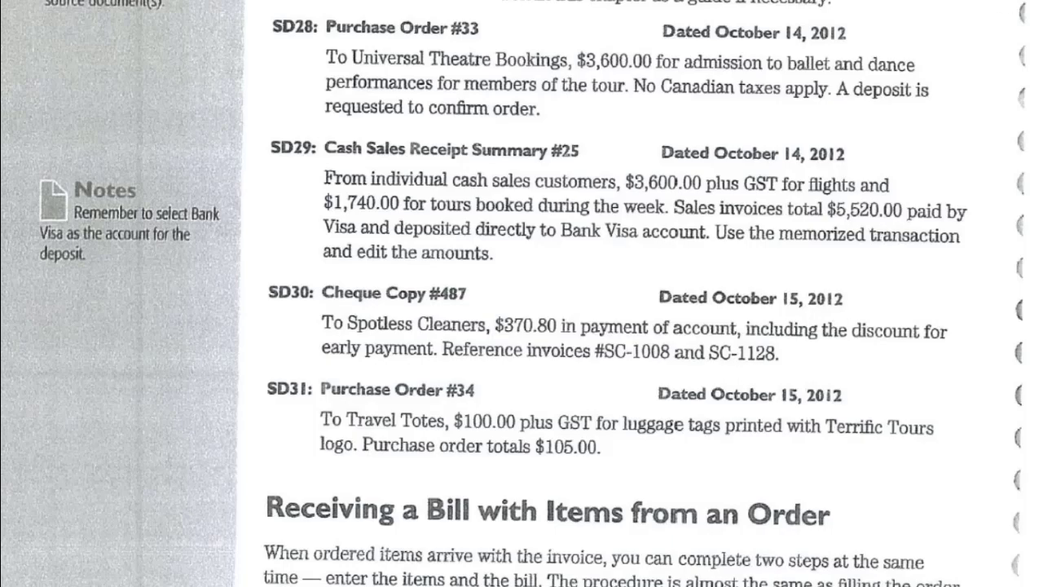
pyautogui.hotkey('alt', 'Tab')
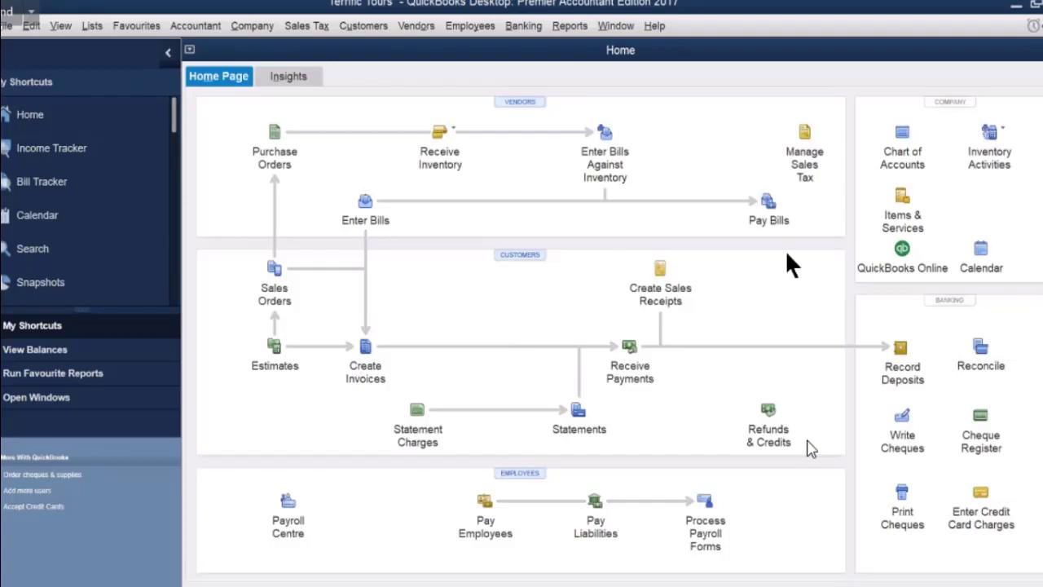
# In Pay Bills, select both Spotless Cle bills and view bill sc112's discount details.
pyautogui.click(768, 200)
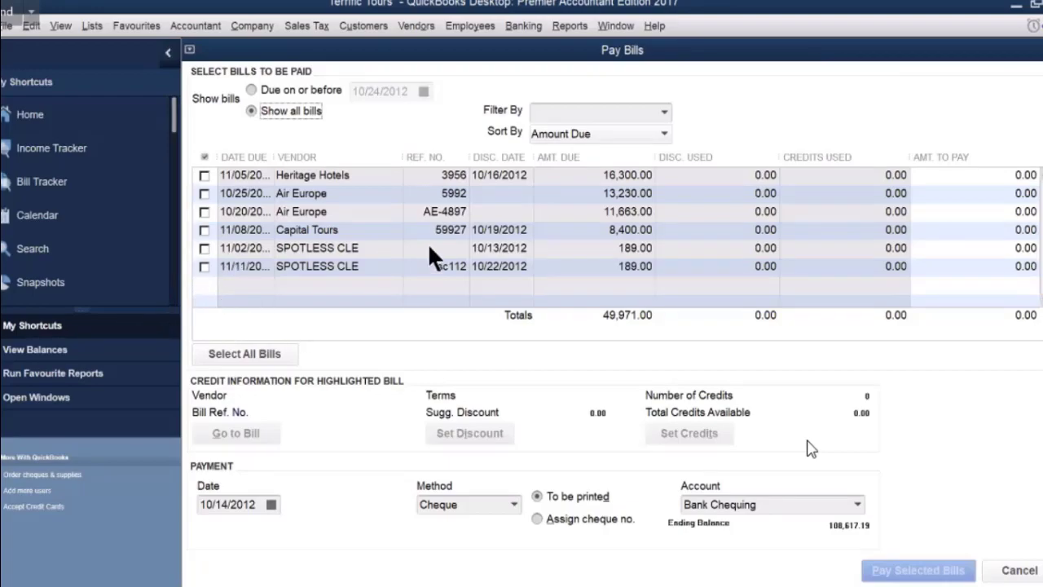
pyautogui.click(204, 248)
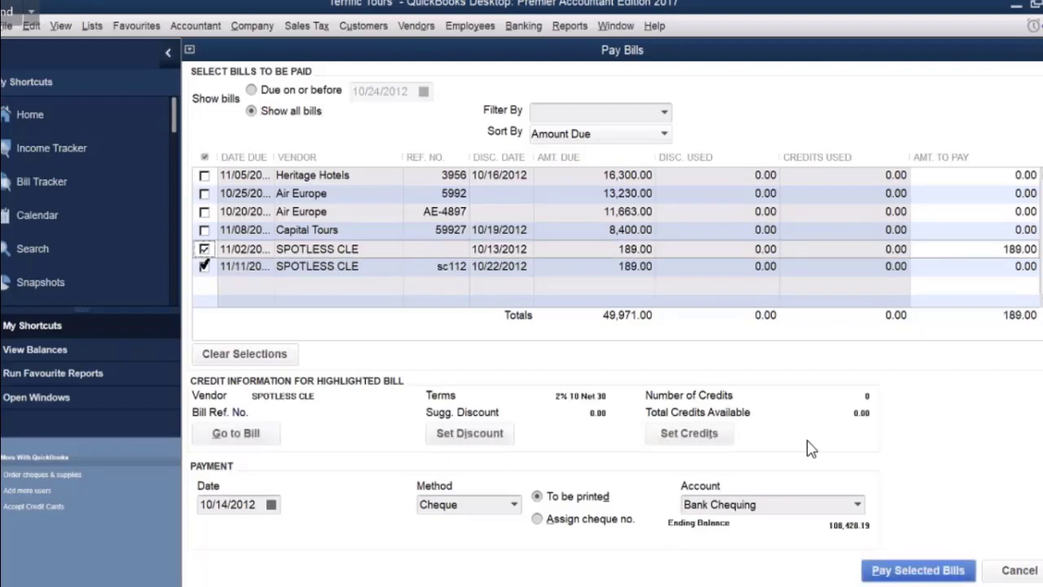
pyautogui.click(203, 266)
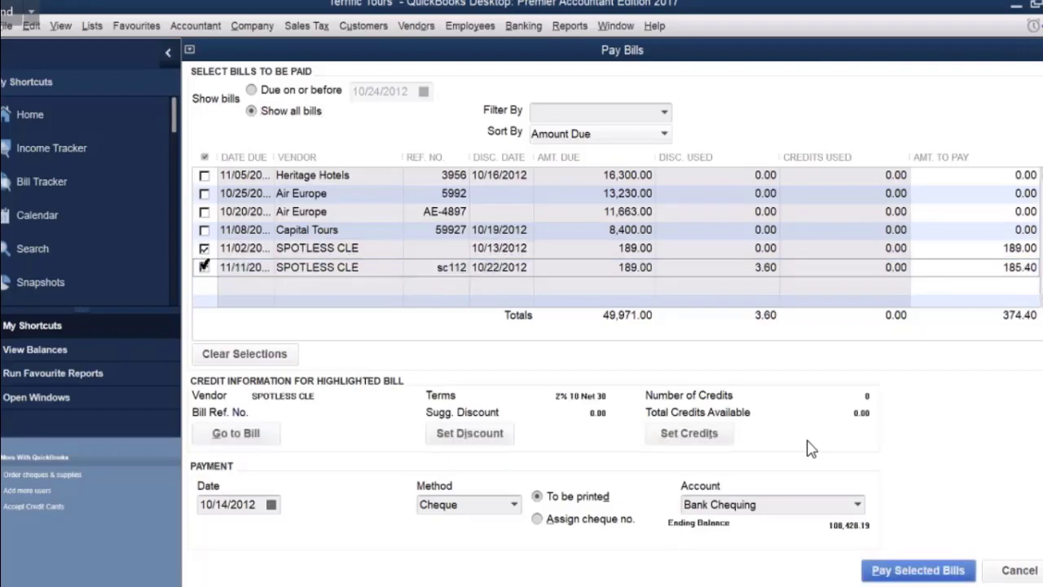
pyautogui.click(470, 433)
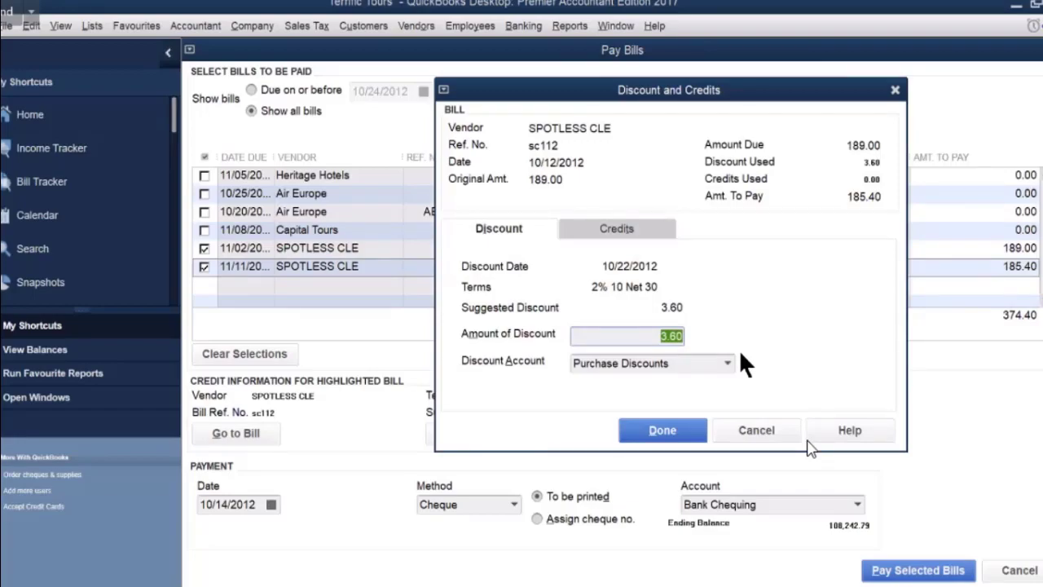
# Accept the 3.60 Purchase Discounts discount on bill sc112.
pyautogui.click(665, 431)
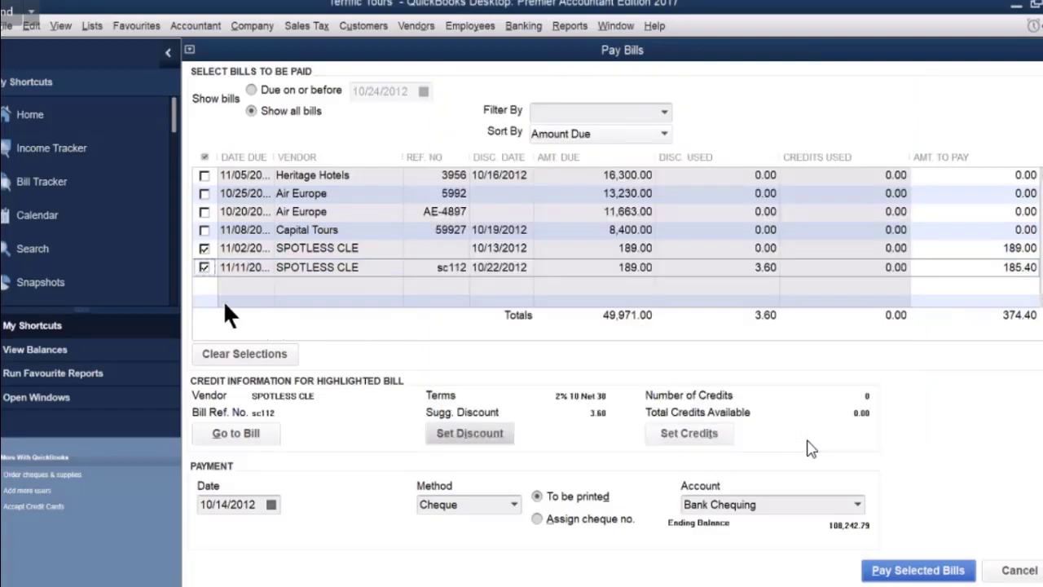
pyautogui.click(204, 249)
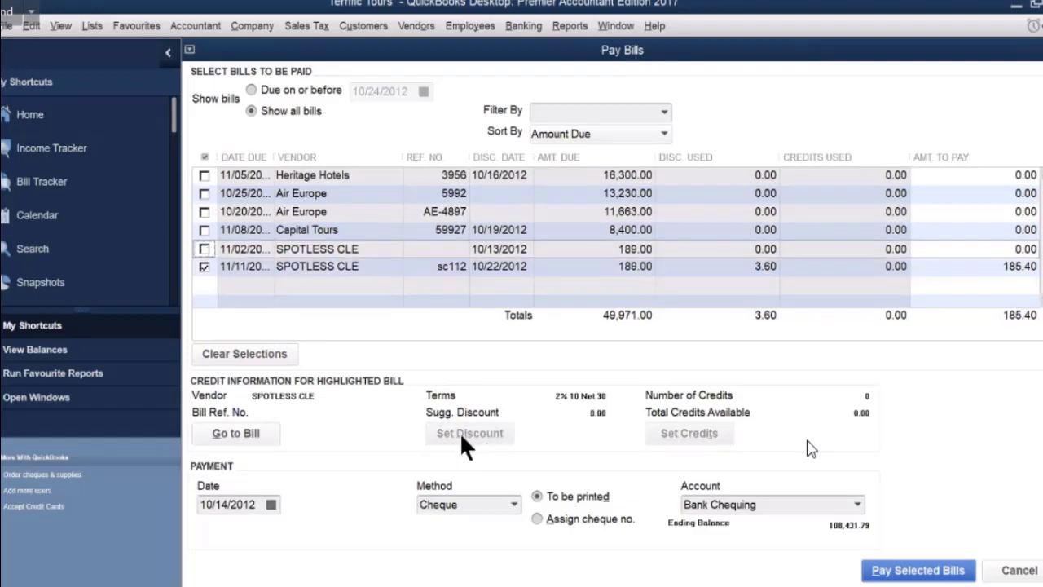
pyautogui.click(268, 264)
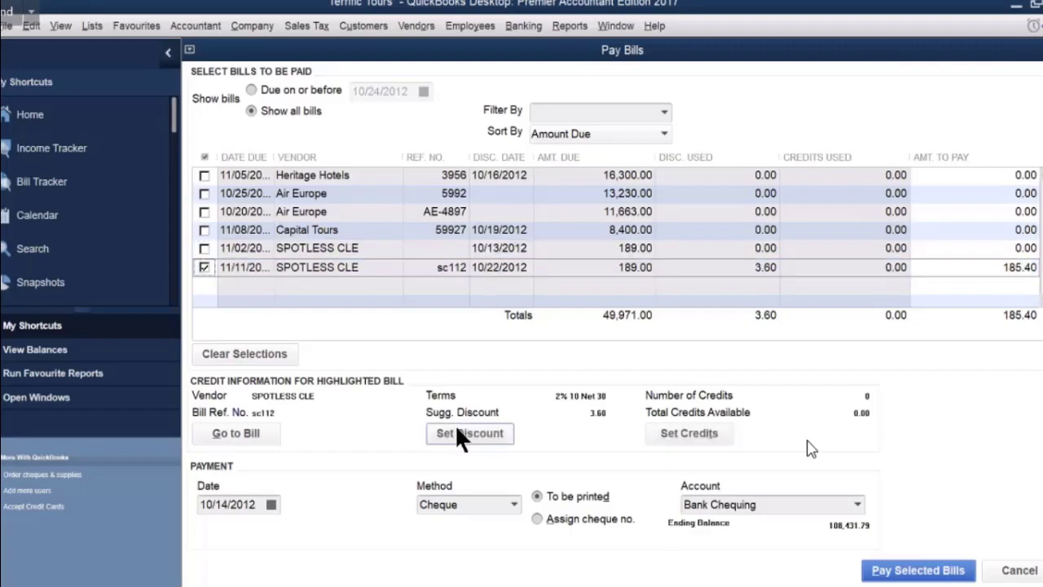
pyautogui.click(461, 435)
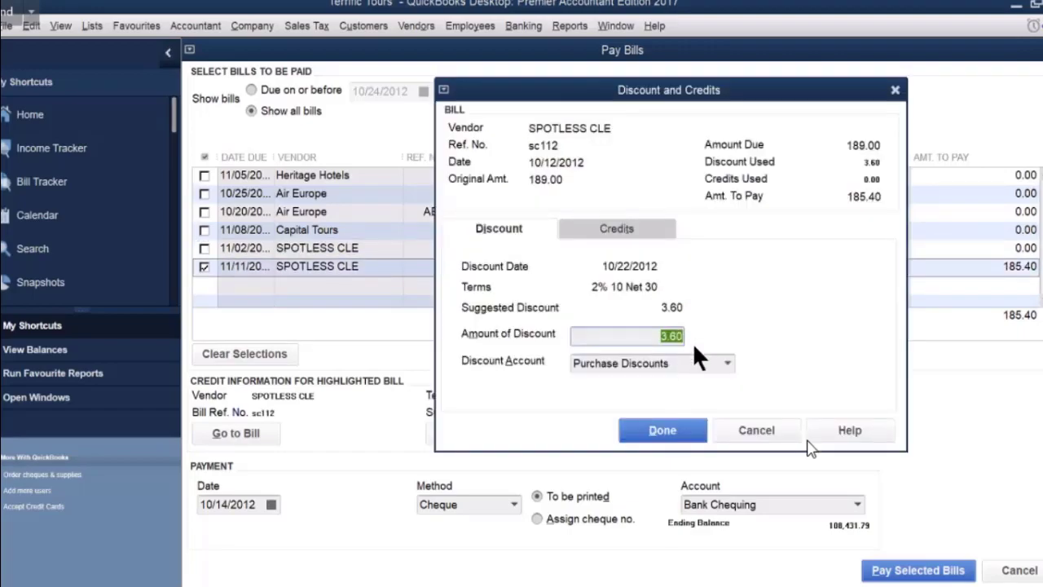
pyautogui.click(668, 431)
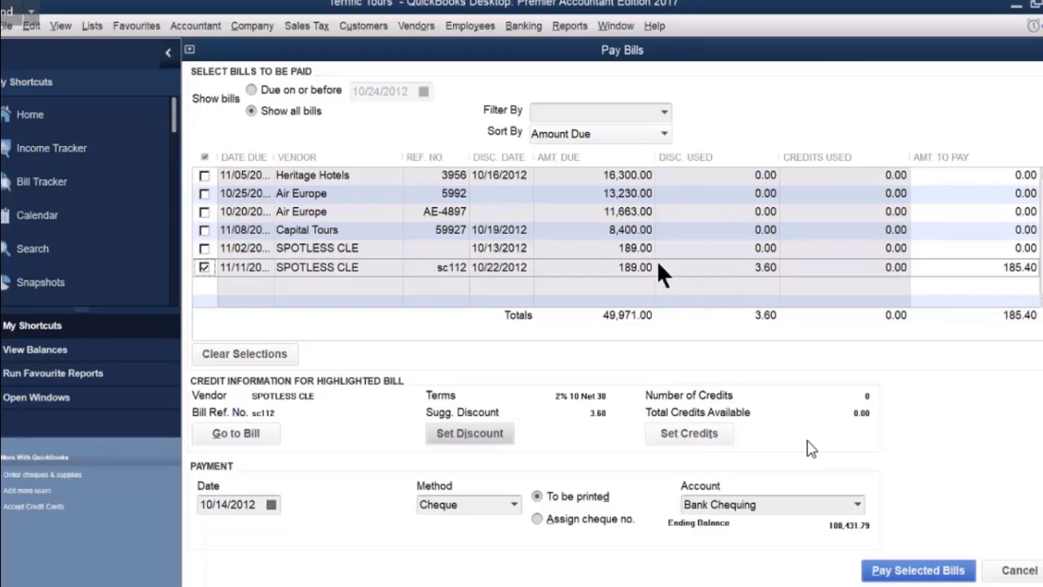
# Give the 11/02 Spotless bill a 3.60 discount too, leaving 370.80 to pay.
pyautogui.click(332, 246)
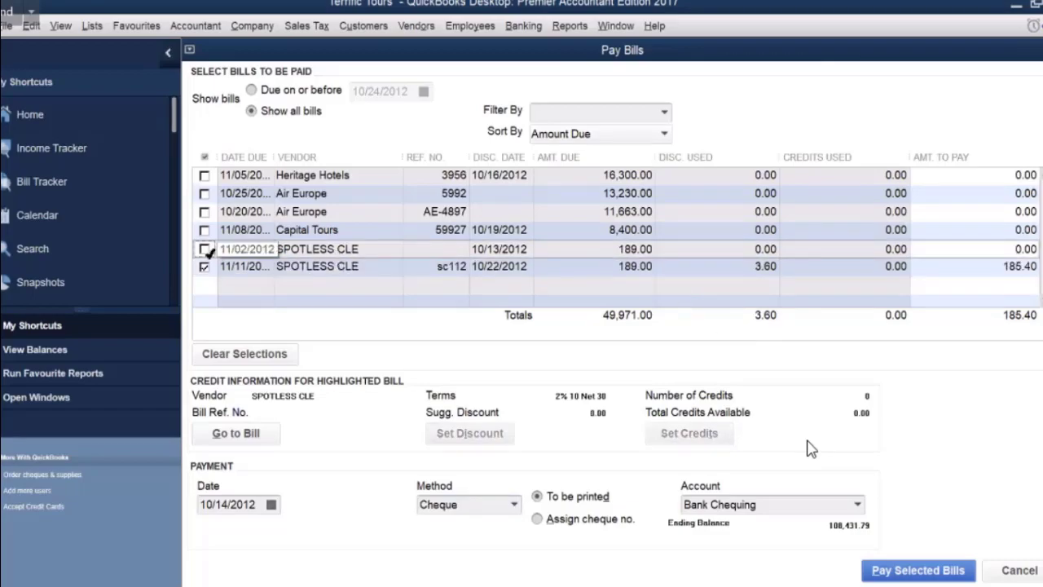
pyautogui.click(205, 249)
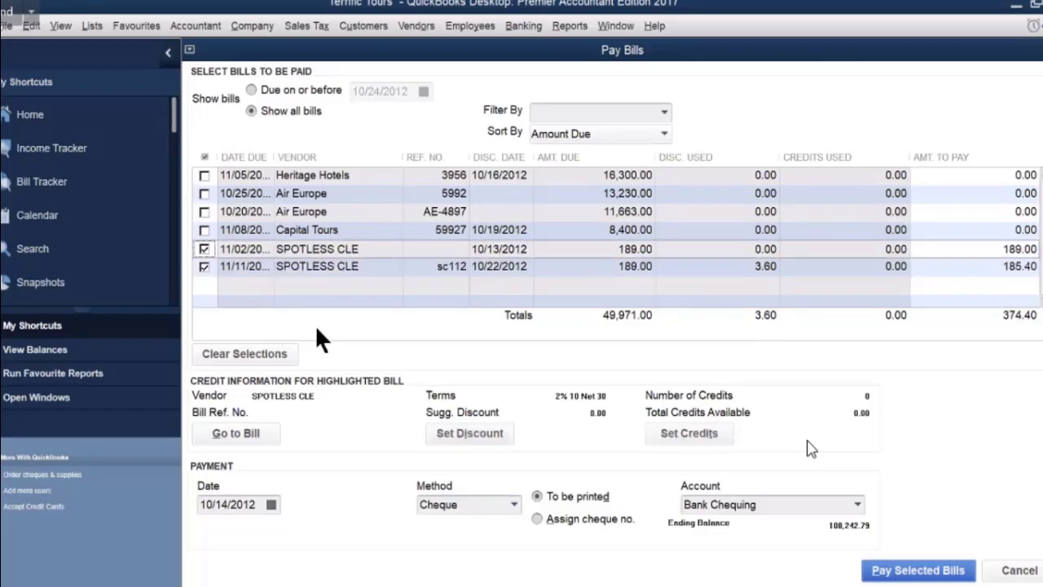
pyautogui.click(476, 433)
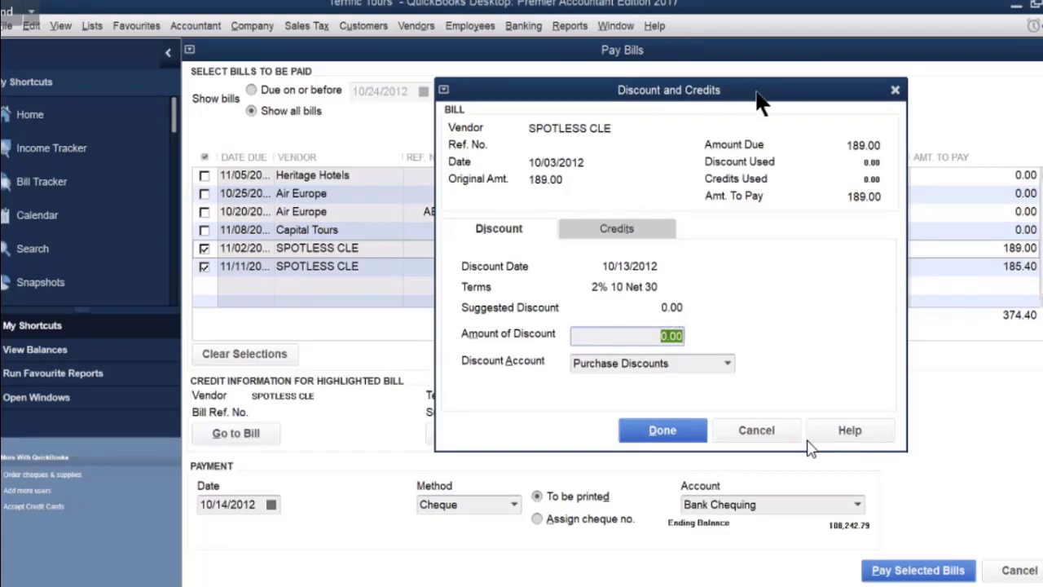
pyautogui.moveTo(757, 92); pyautogui.dragTo(809, 155)
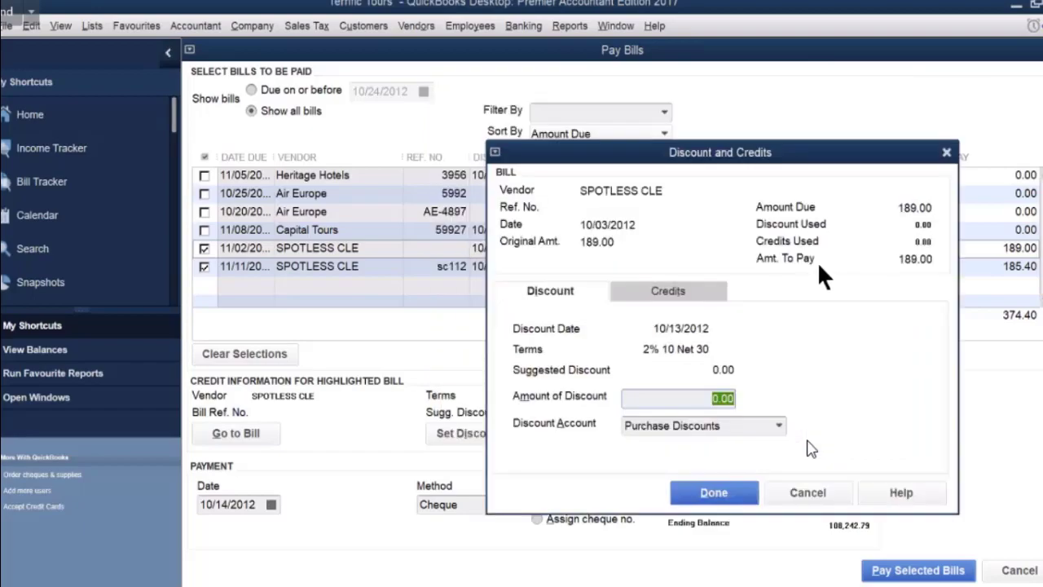
pyautogui.write('3.6-')
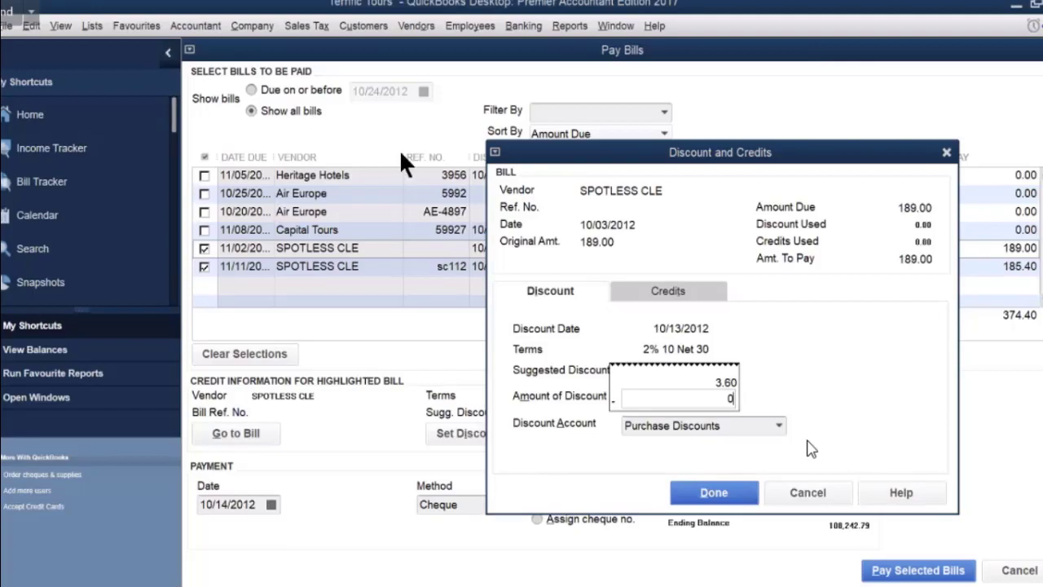
pyautogui.press('Return')
pyautogui.click(702, 484)
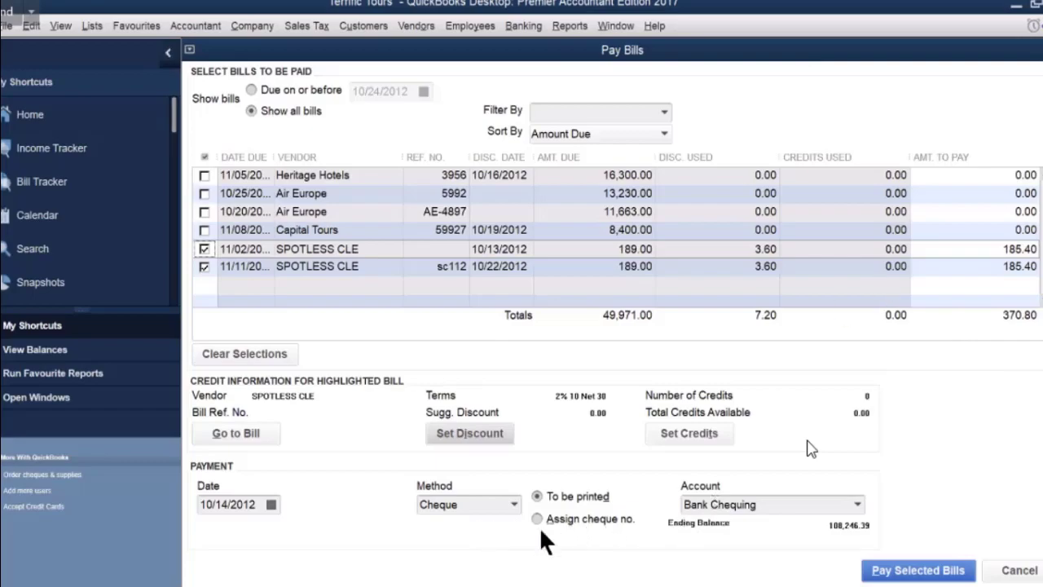
# Pay both Spotless Cle bills by cheque for 370.80 total and close the payment summary.
pyautogui.click(902, 570)
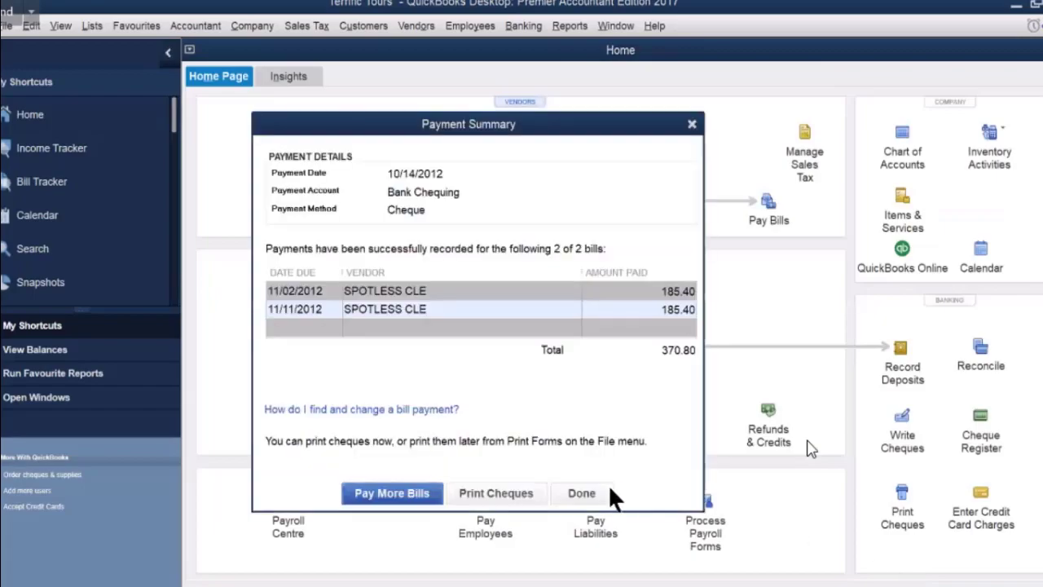
pyautogui.click(571, 487)
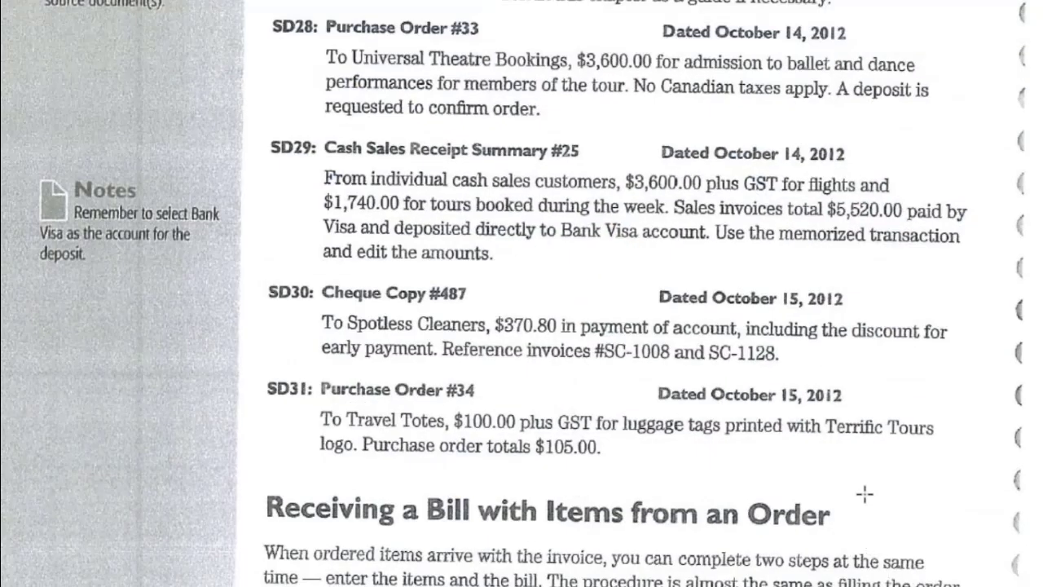
# Scroll the textbook to Purchase Order #34 for Travel Totes, $100.00 plus GST.
pyautogui.scroll(-3, 865, 493)
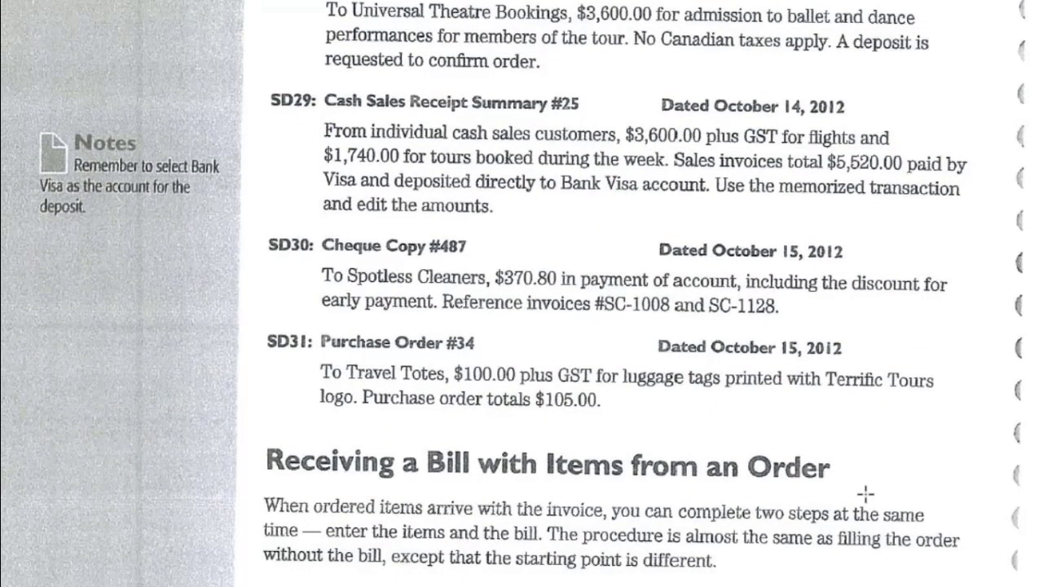
pyautogui.scroll(-2, 866, 493)
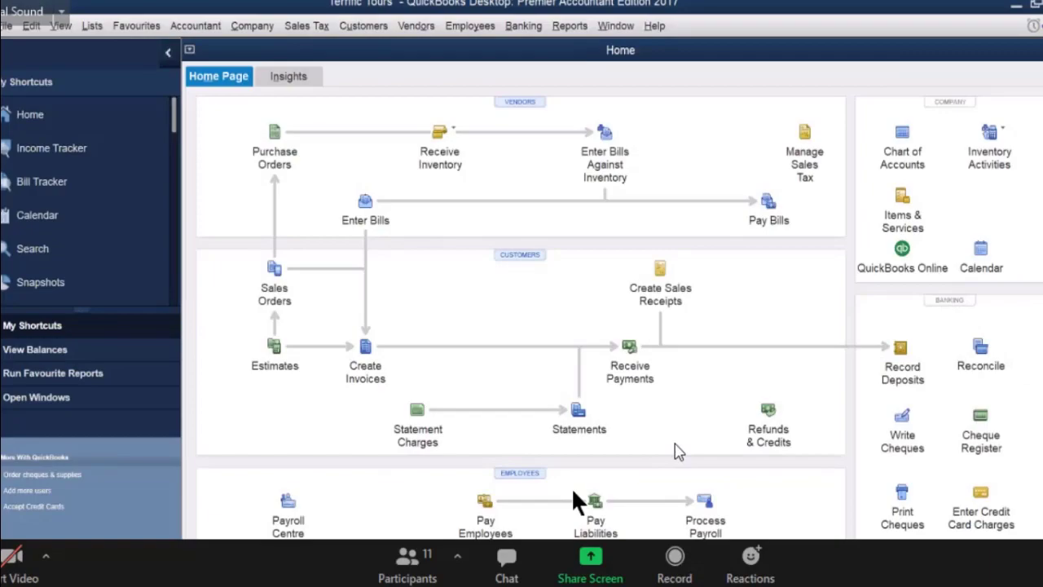
# Start a new purchase order with Travel Totes as the vendor.
pyautogui.click(274, 133)
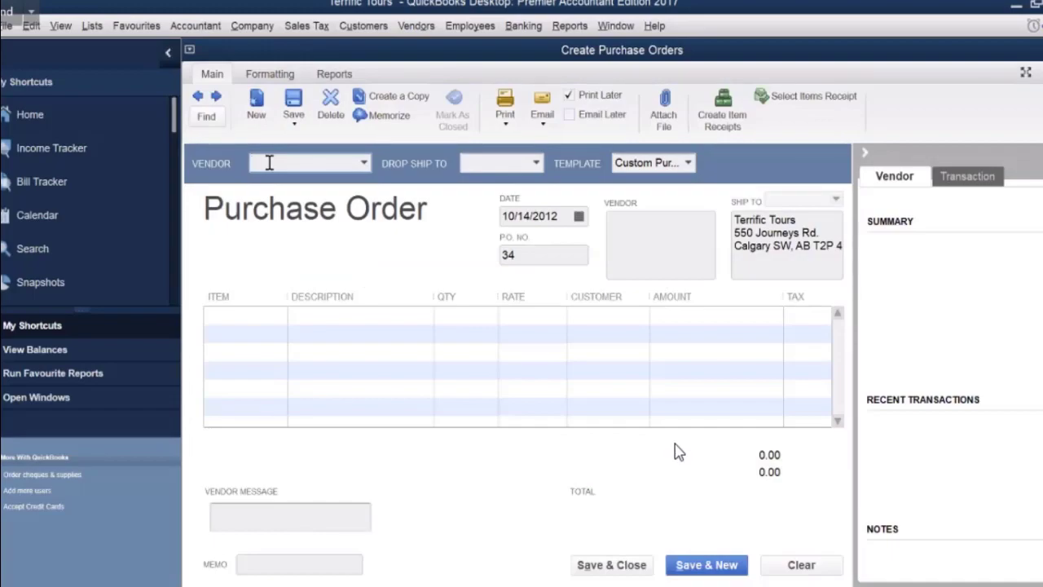
pyautogui.write('Travel Totes')
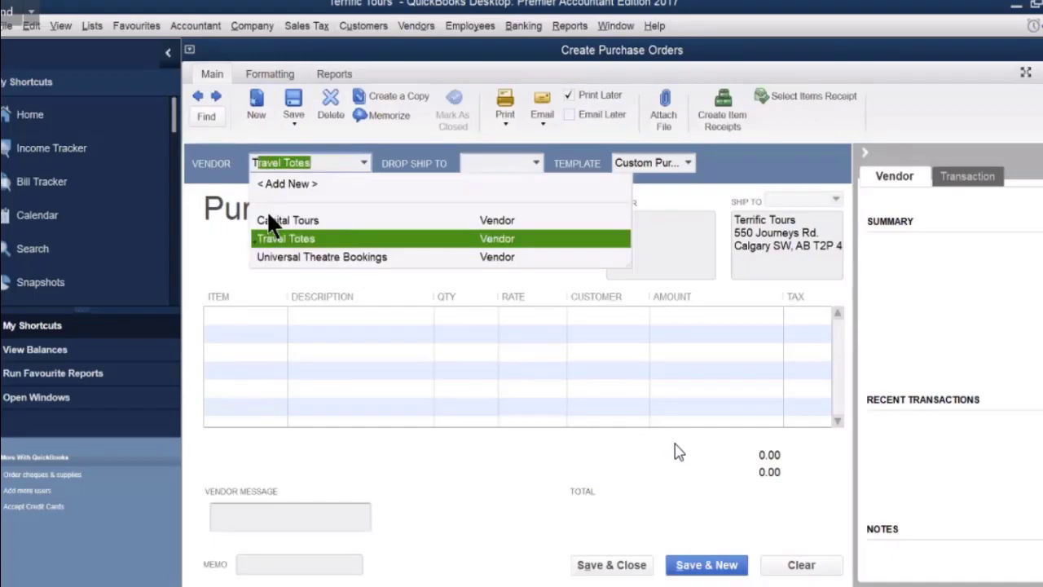
pyautogui.click(273, 239)
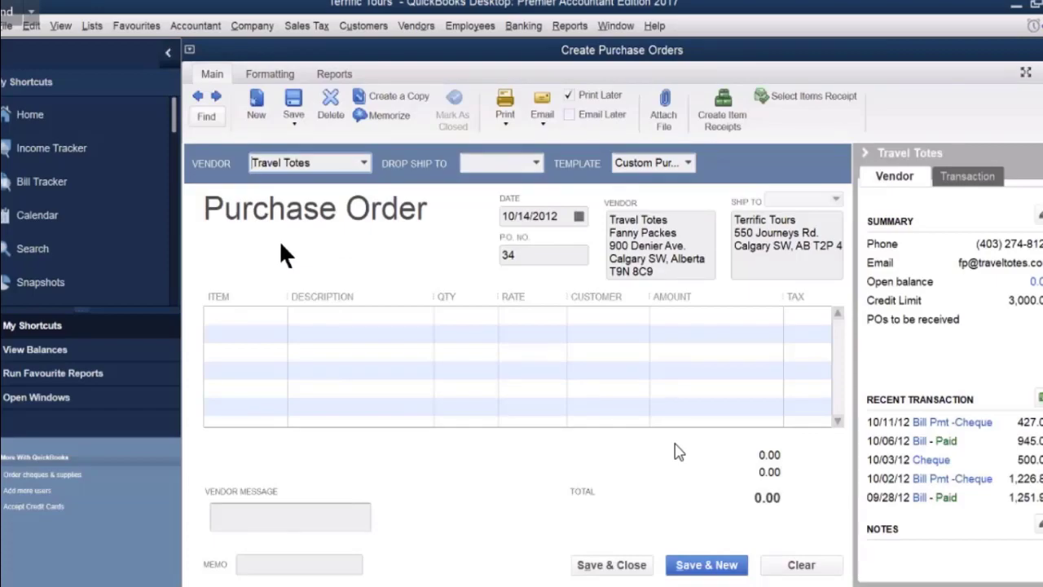
# Add a 100.00 Travel Accessories line and date the order 10/15/2012.
pyautogui.click(252, 317)
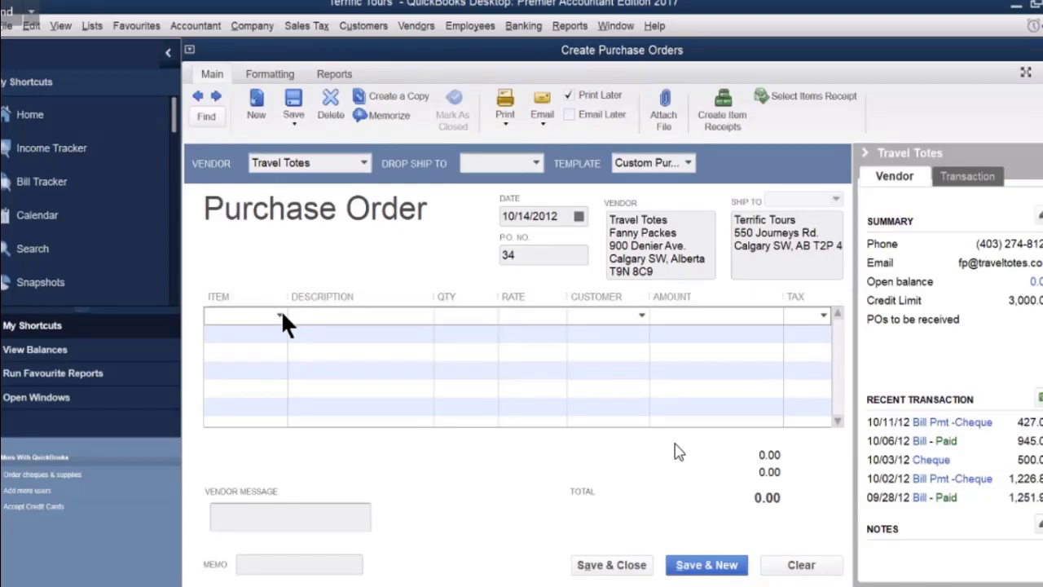
pyautogui.click(280, 314)
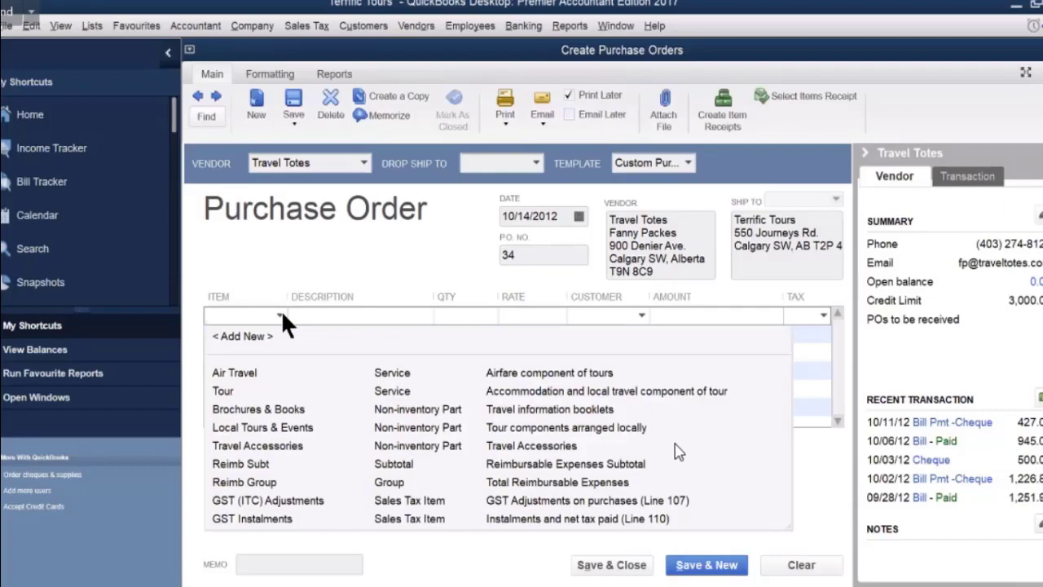
pyautogui.click(269, 446)
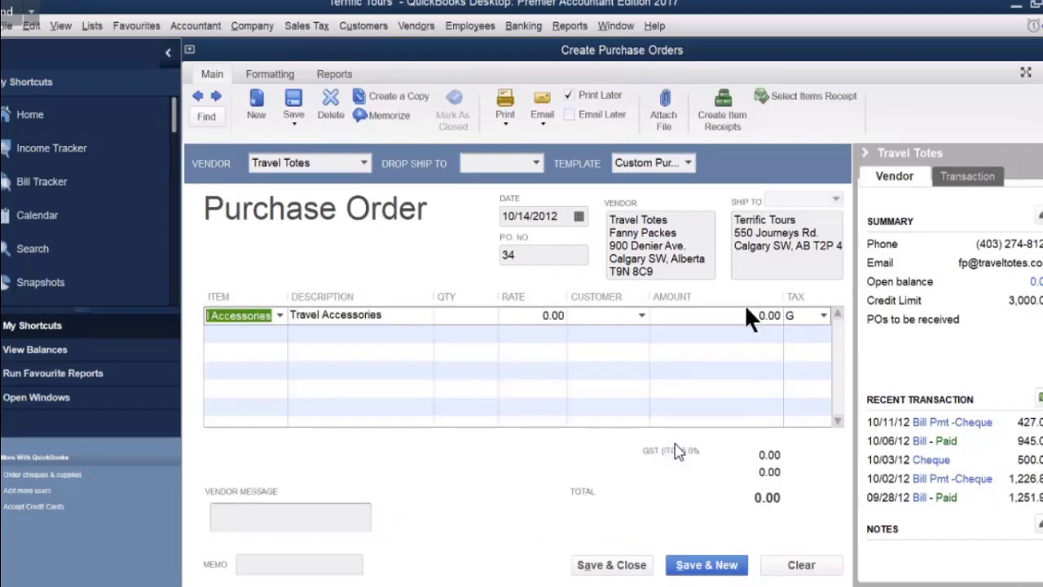
pyautogui.click(750, 314)
pyautogui.doubleClick(779, 315)
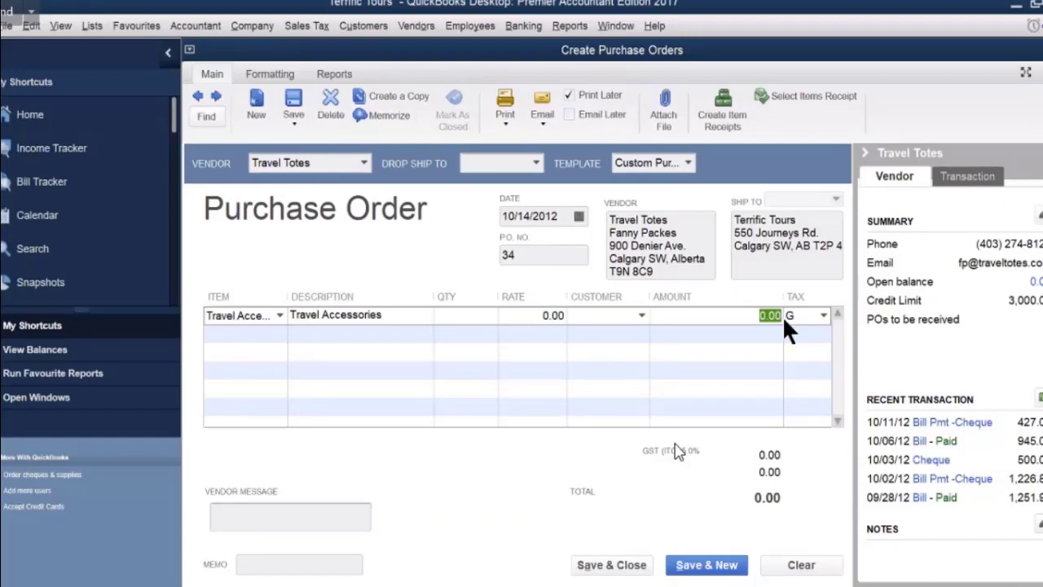
pyautogui.write('100')
pyautogui.click(792, 330)
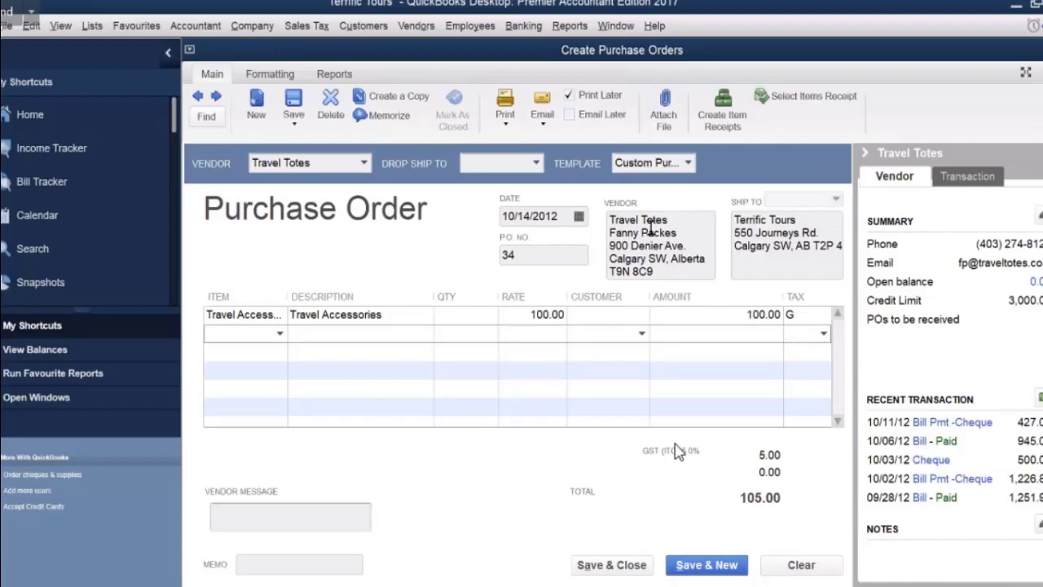
pyautogui.click(579, 215)
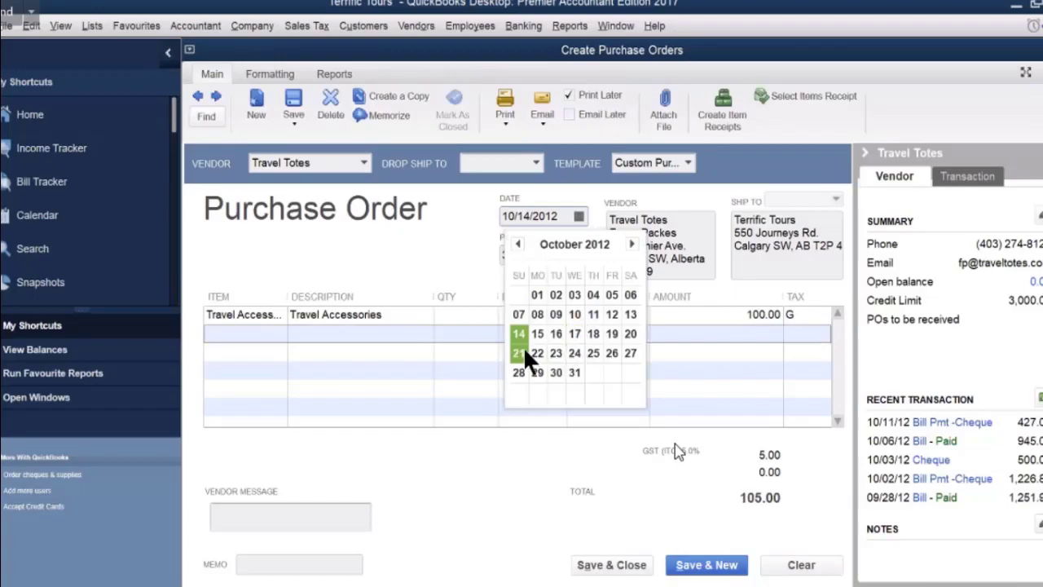
pyautogui.click(536, 332)
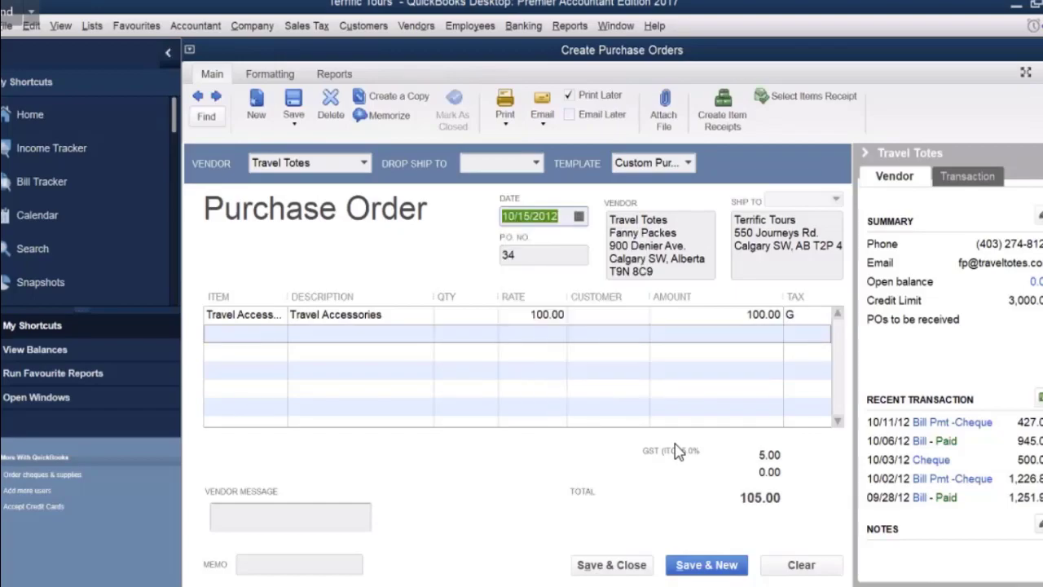
# Save and close purchase order 34 for Travel Totes.
pyautogui.click(607, 567)
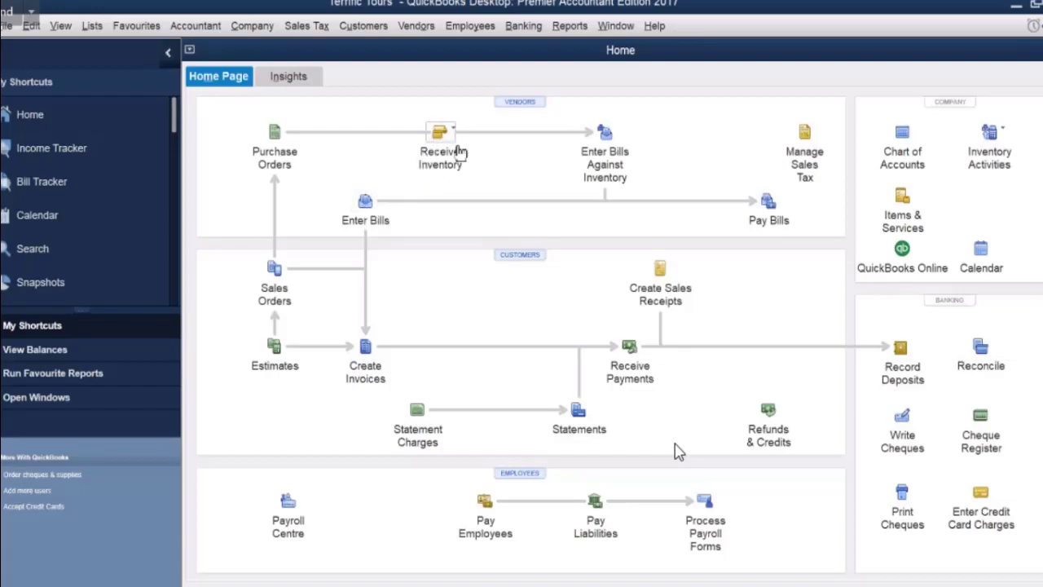
# Begin Receive Inventory with Bill and choose Parry's Printing House as the vendor.
pyautogui.click(450, 130)
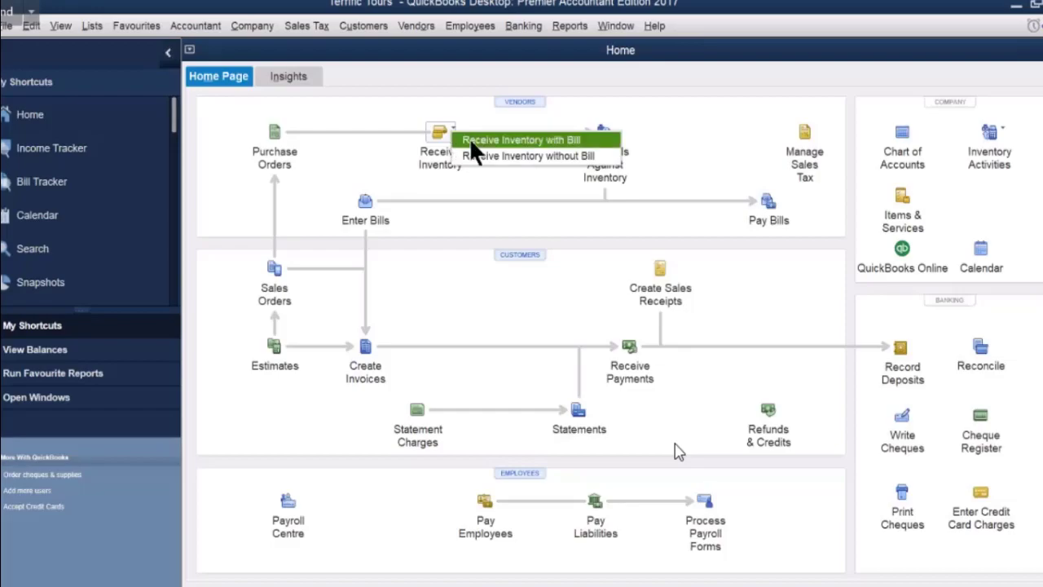
pyautogui.click(521, 140)
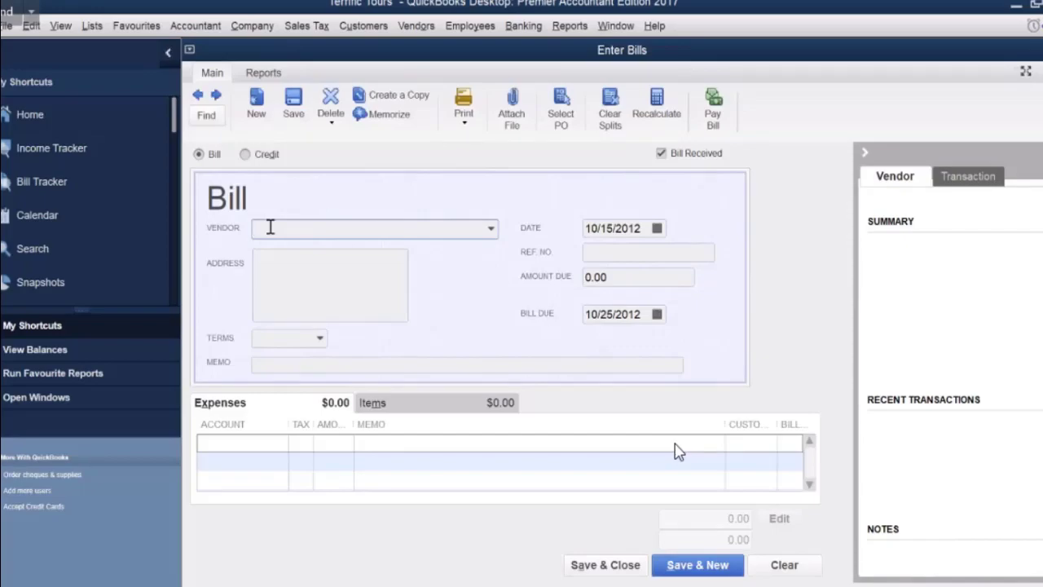
pyautogui.write("Parry's Printing House")
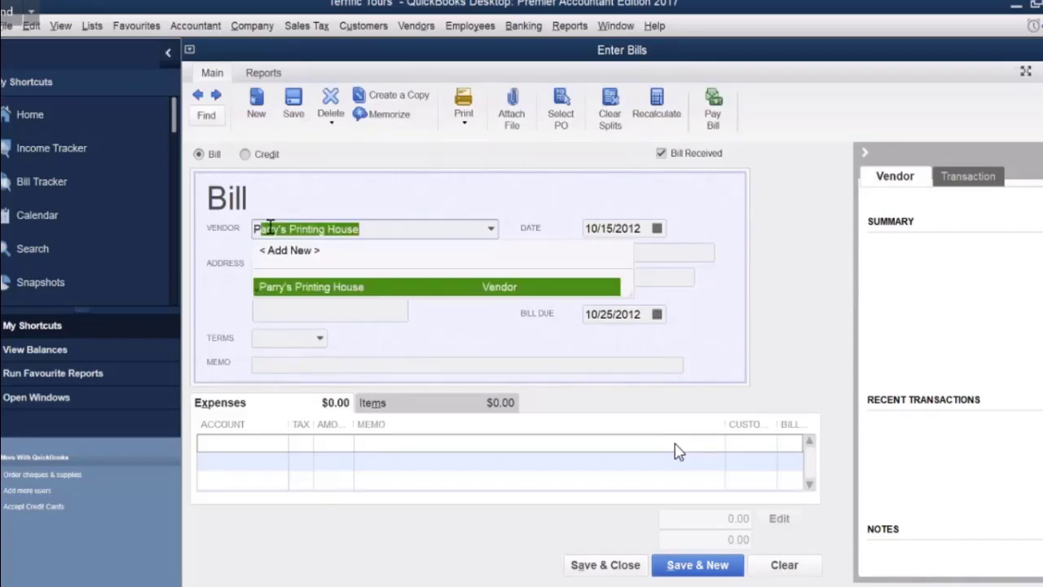
pyautogui.click(270, 287)
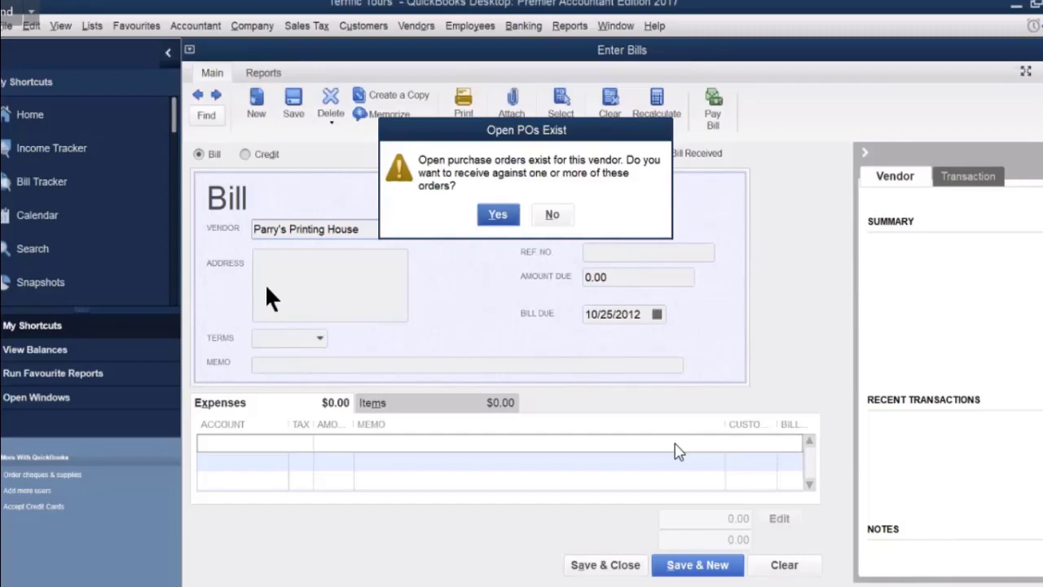
# Fill the bill from PO 31's Travel information booklets (1,470.00 due) and enter the vendor's reference number.
pyautogui.click(498, 215)
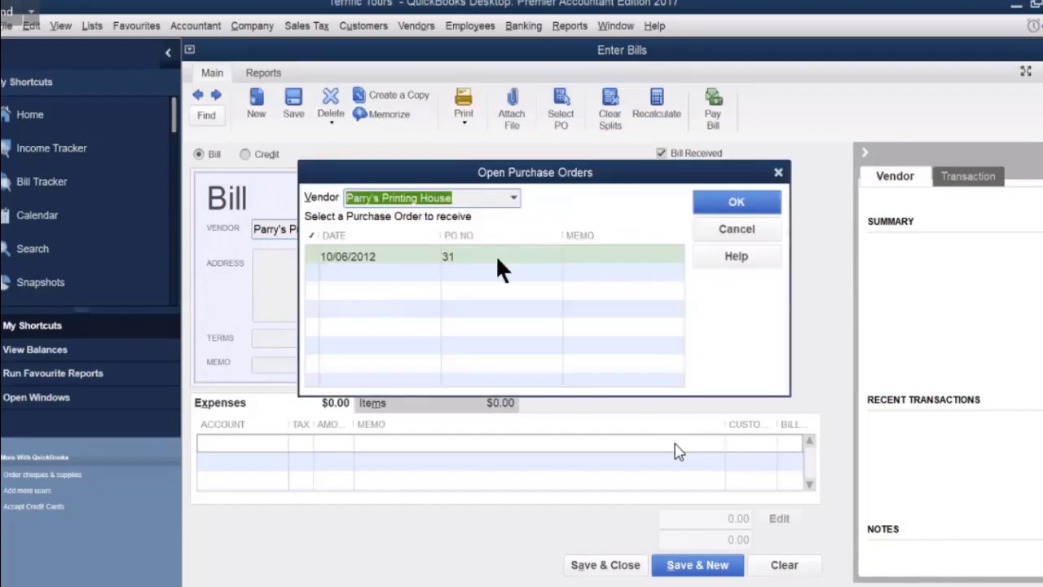
pyautogui.click(500, 267)
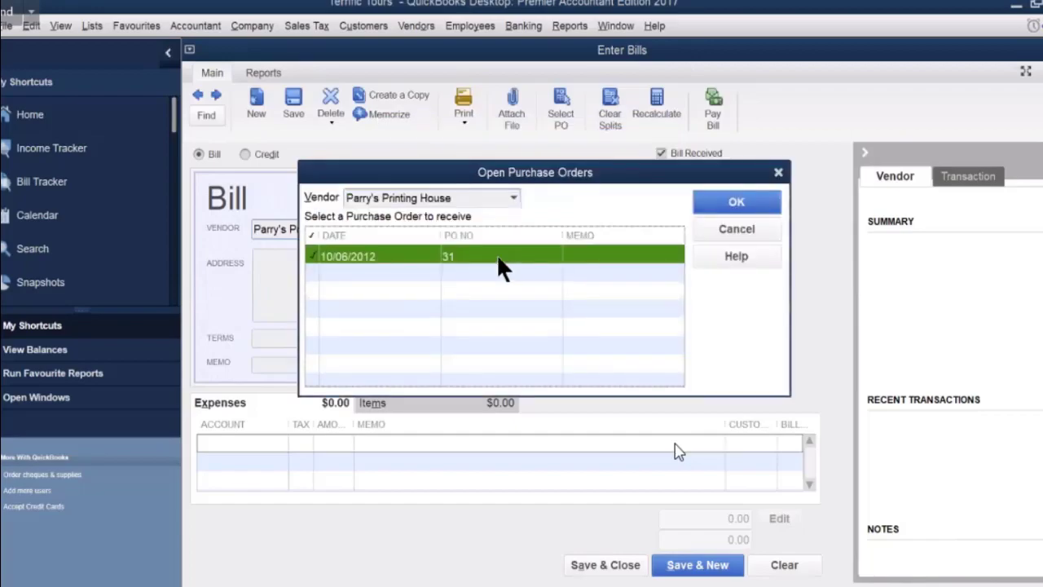
pyautogui.click(710, 209)
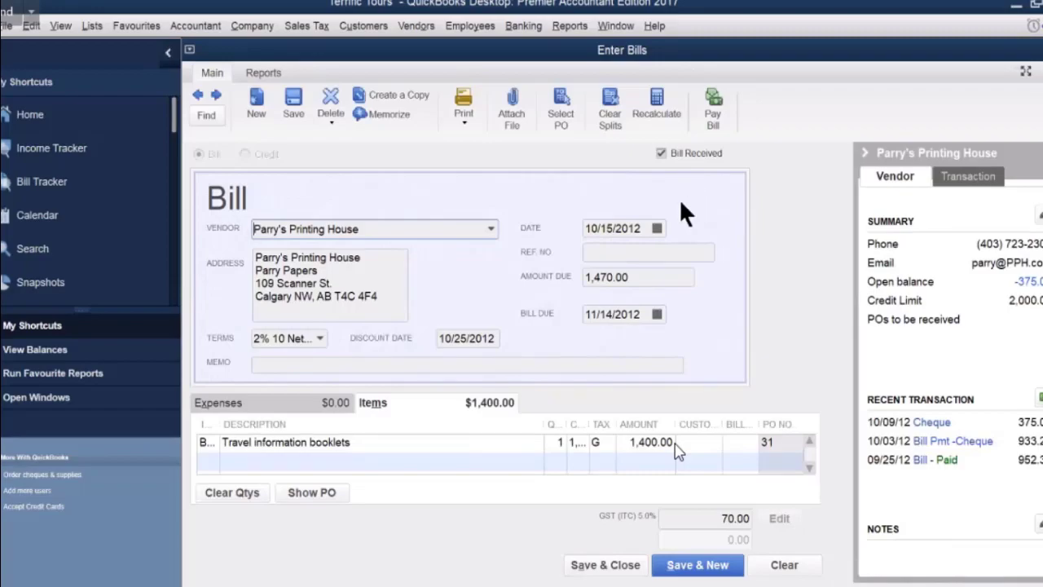
pyautogui.click(604, 248)
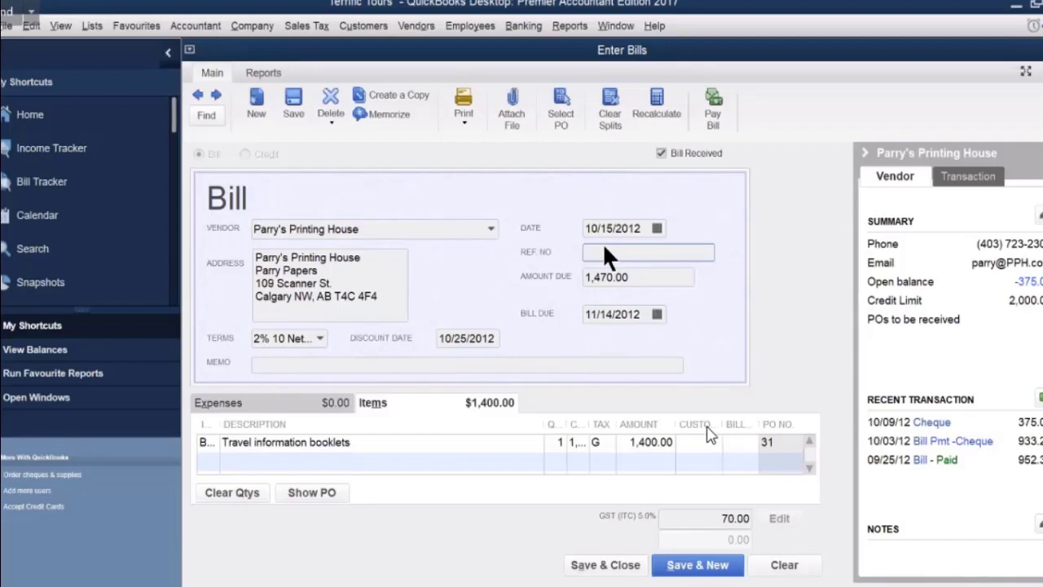
pyautogui.write('pph2675')
# Change the bill date to 10/16/2012, accepting the warning.
pyautogui.click(656, 228)
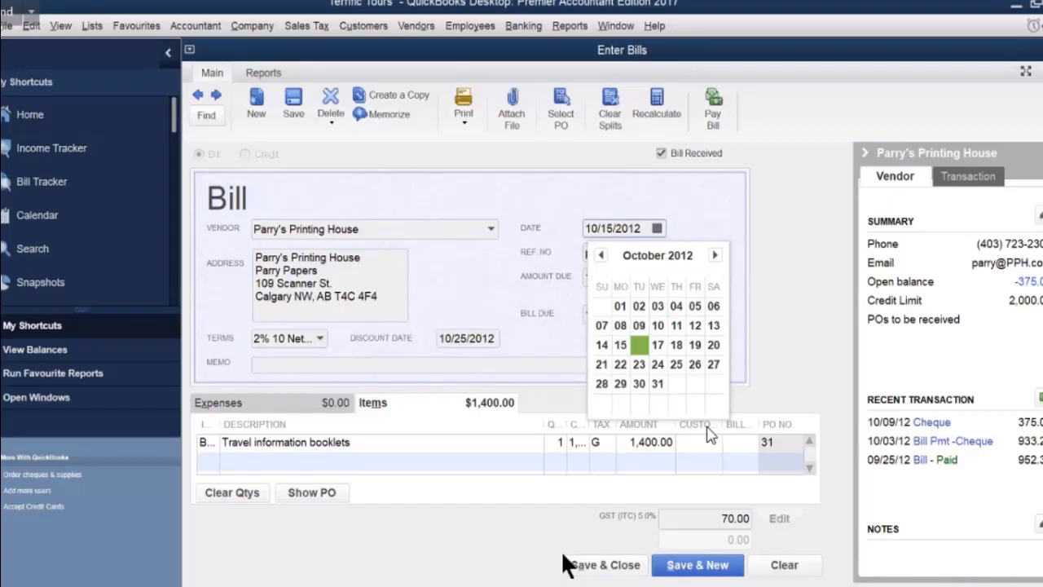
pyautogui.click(570, 565)
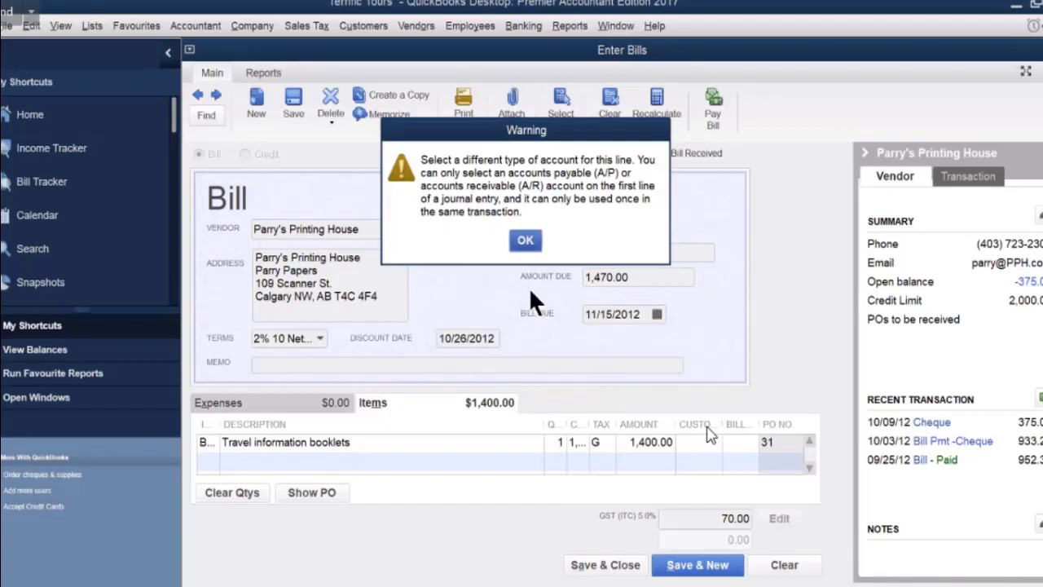
pyautogui.click(526, 240)
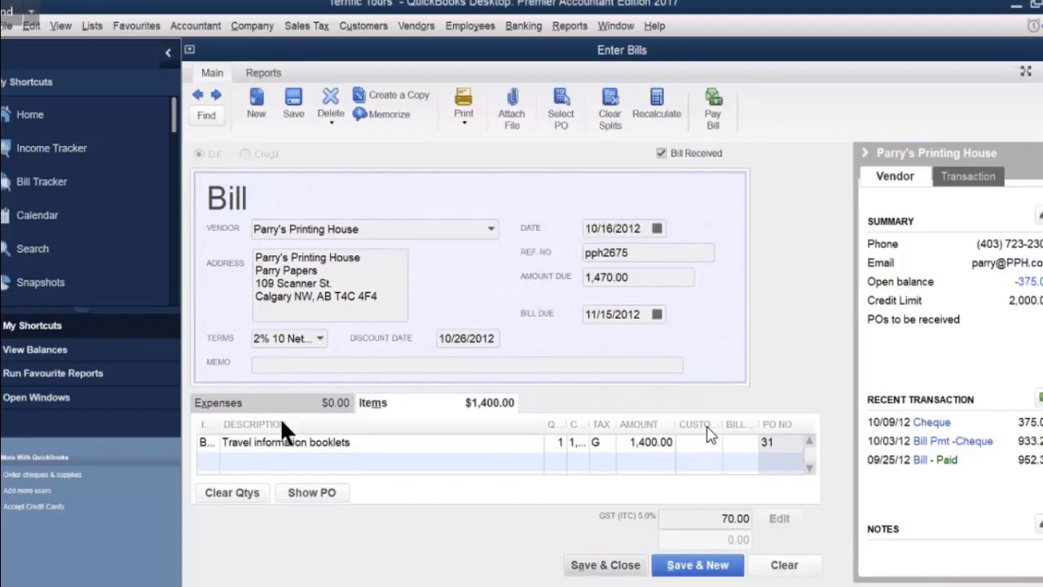
# Delete the stray Accounts Payable expense line and save the bill.
pyautogui.click(279, 405)
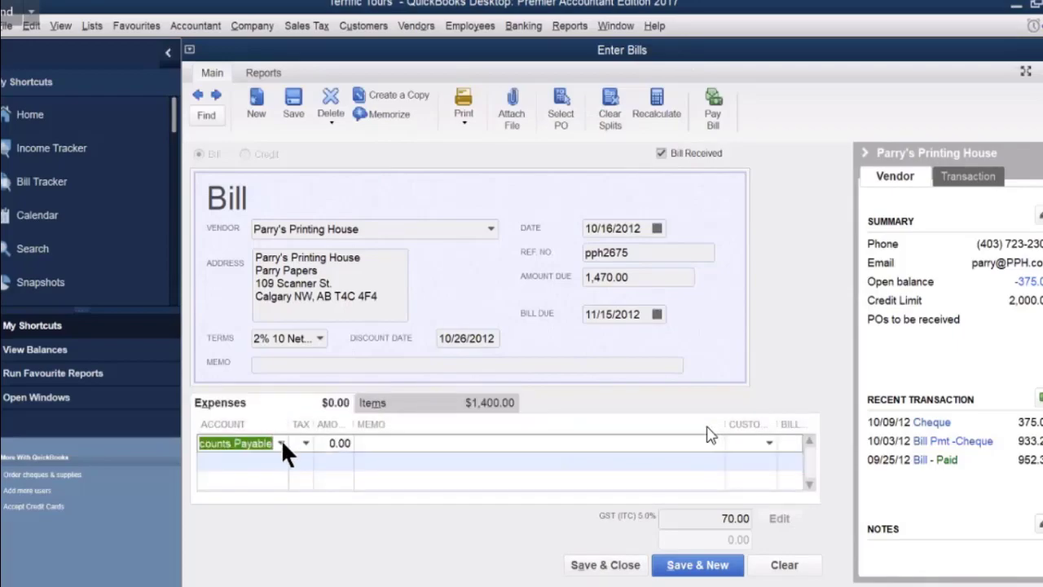
pyautogui.press('BackSpace')
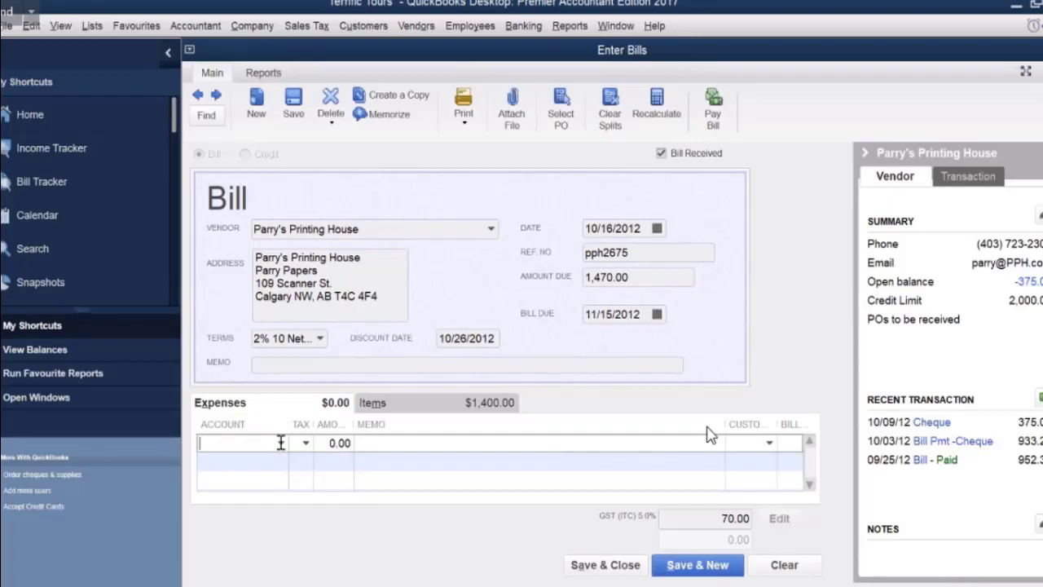
pyautogui.click(382, 404)
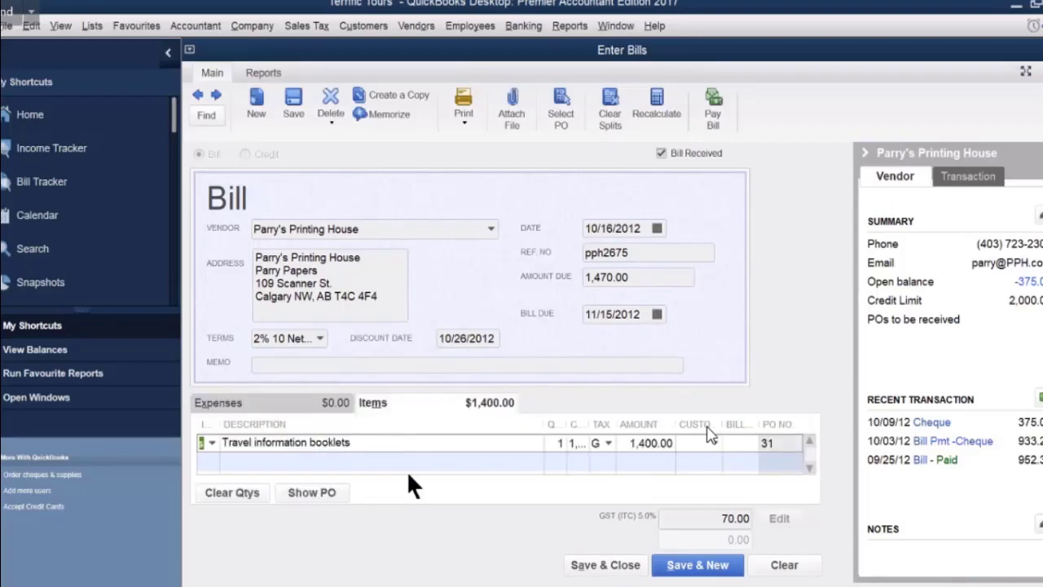
pyautogui.click(628, 565)
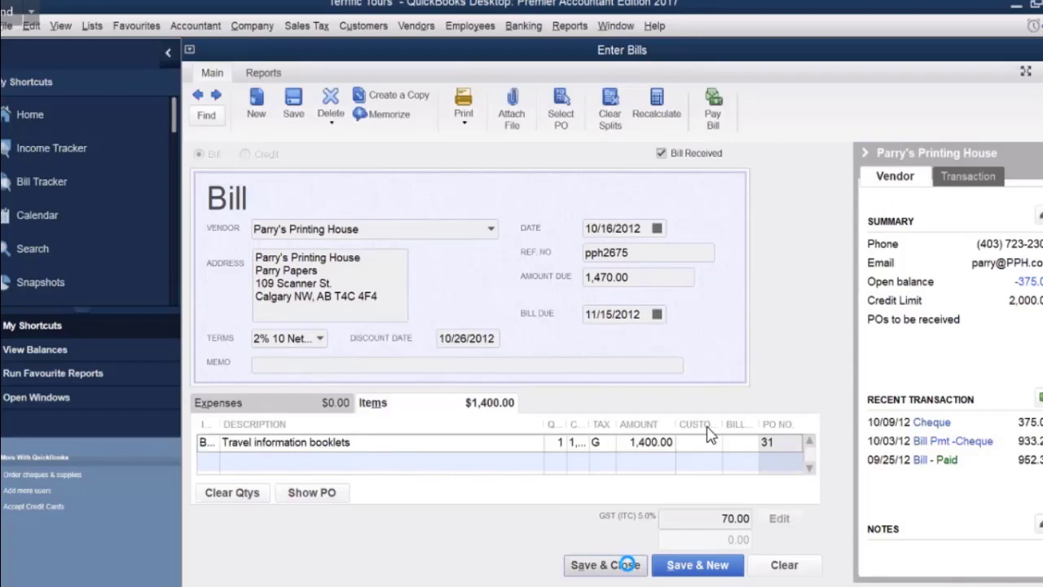
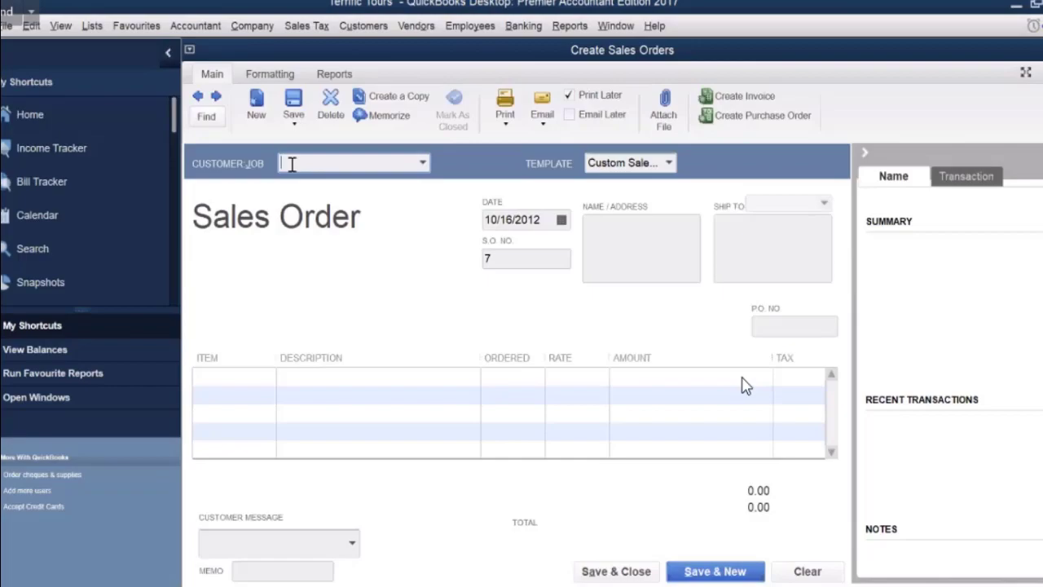
# Choose Calgary Region Catholic School Bd. as customer and add an Air Travel line at 8,400.00.
pyautogui.write('Calgary District School Board')
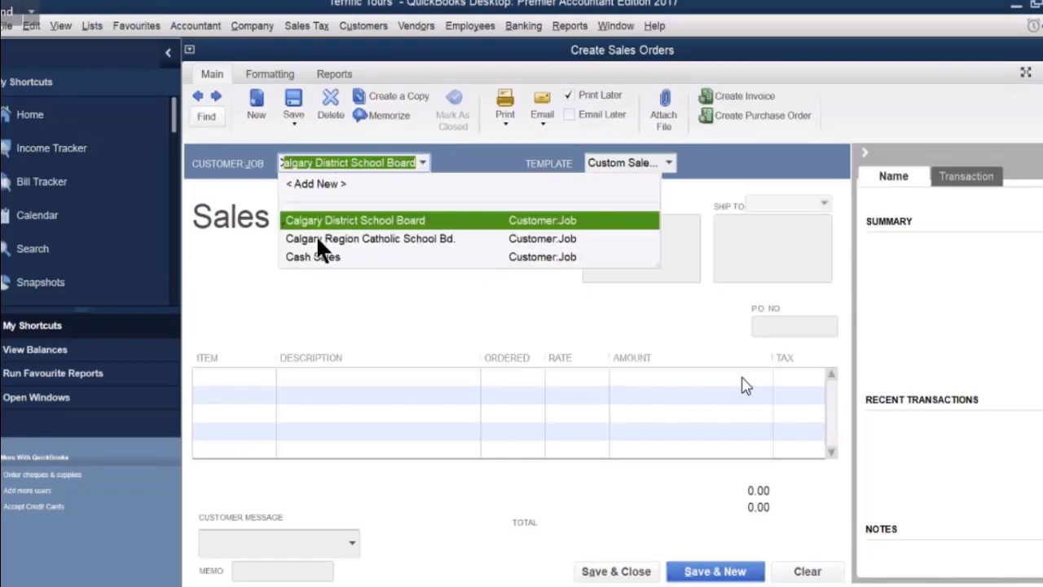
pyautogui.click(317, 238)
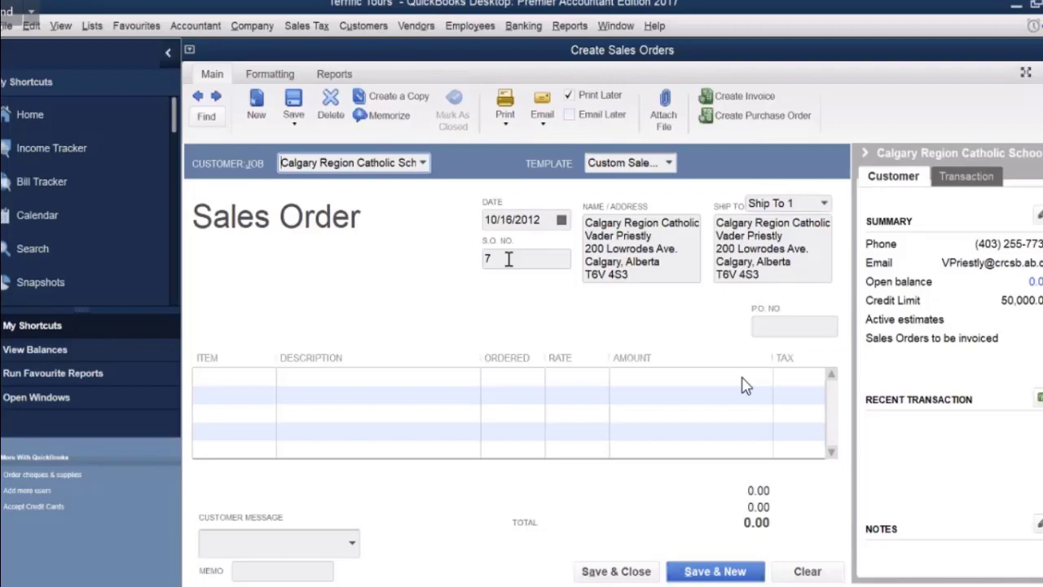
pyautogui.click(216, 396)
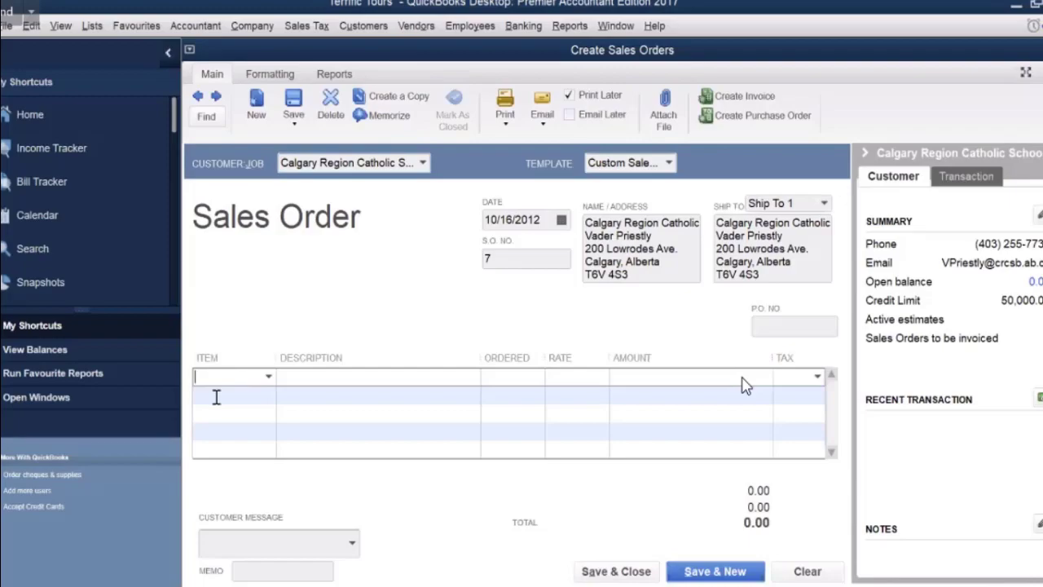
pyautogui.click(268, 376)
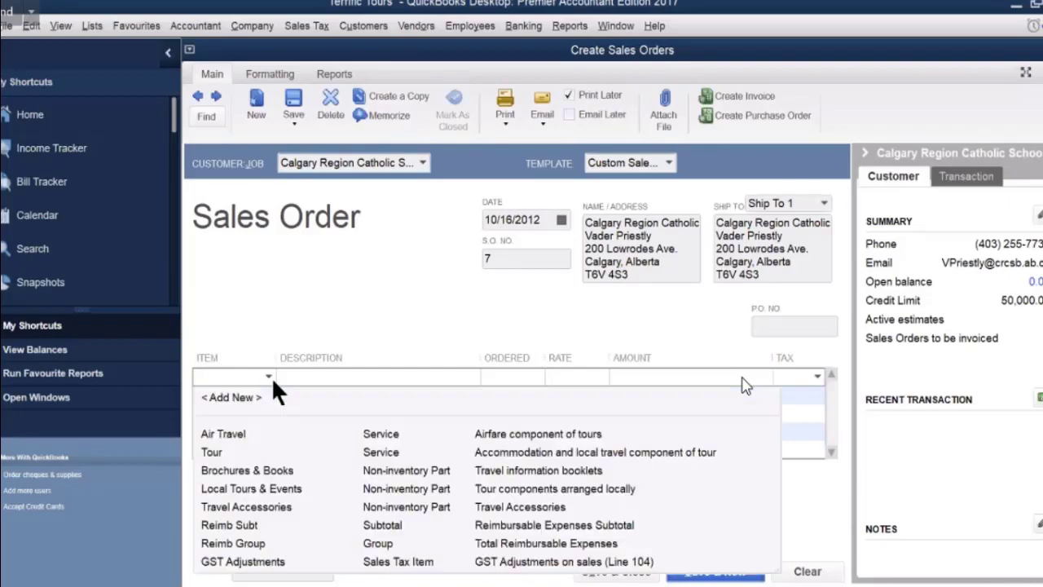
pyautogui.click(236, 434)
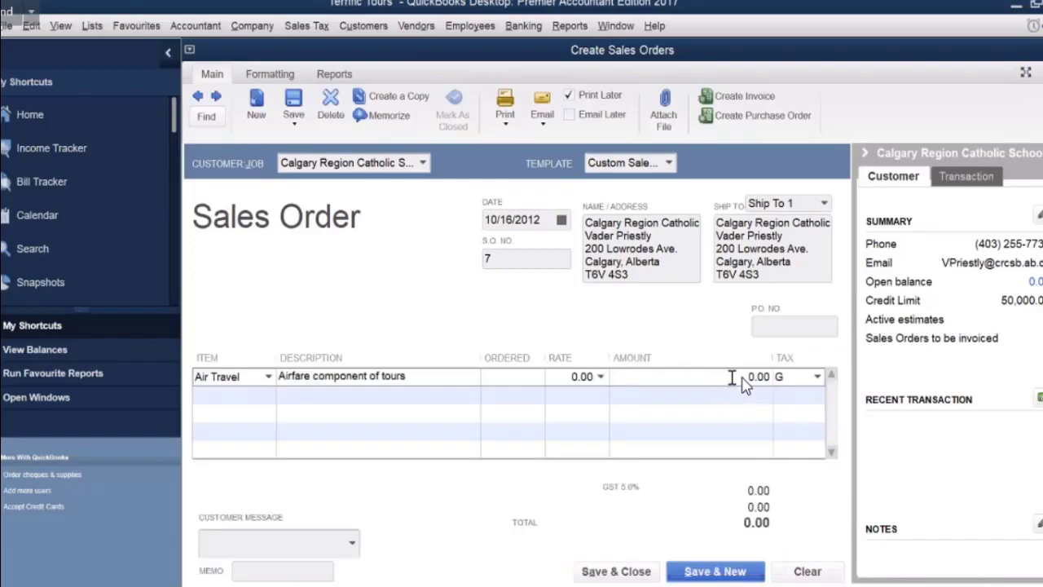
pyautogui.click(732, 377)
pyautogui.write('16')
pyautogui.moveTo(746, 380); pyautogui.dragTo(782, 380)
pyautogui.write('8400')
pyautogui.click(268, 394)
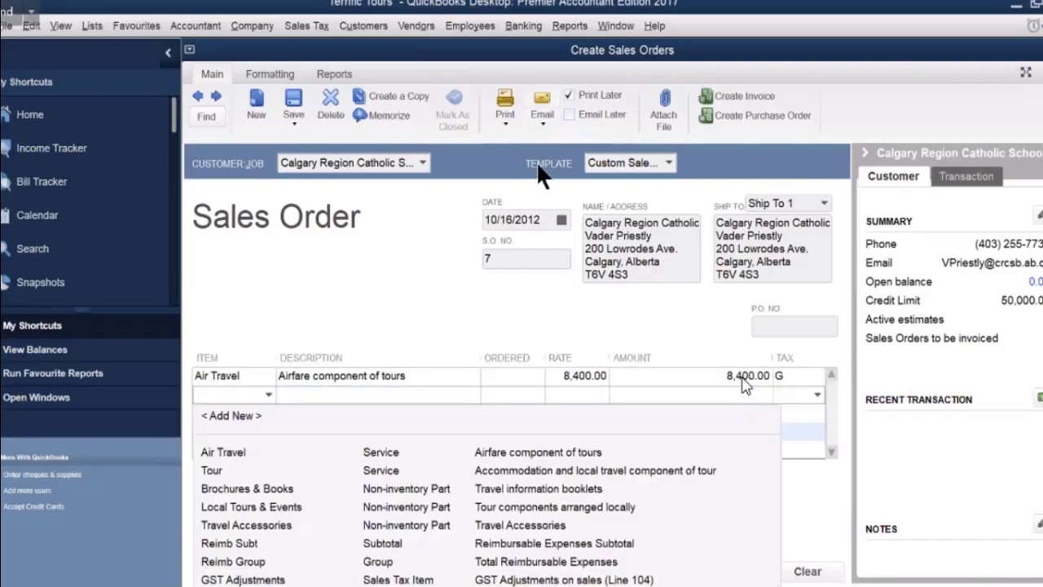
# Add a Tour line at 16,200.00 and save the sales order.
pyautogui.press('Escape')
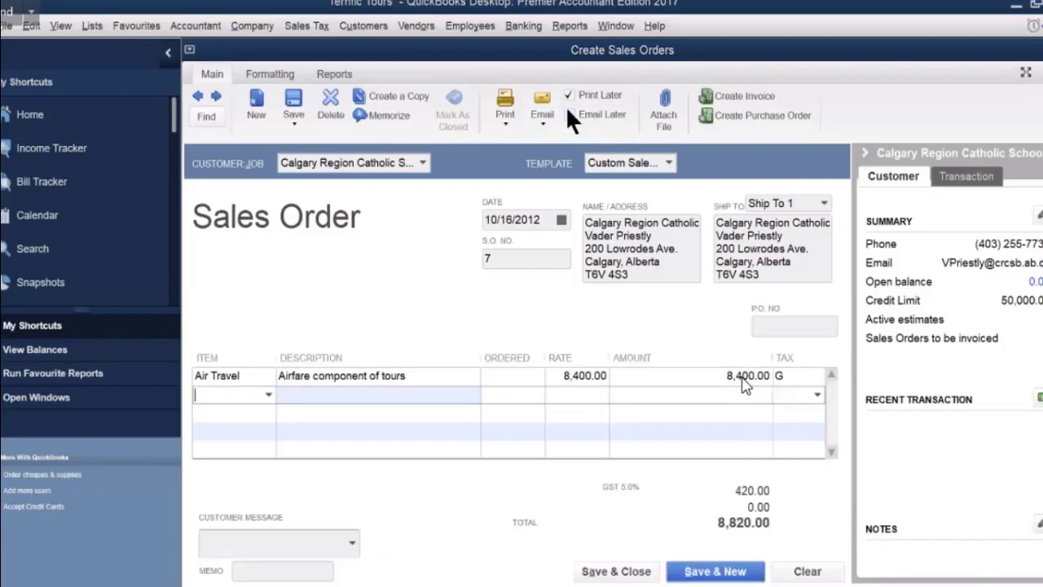
pyautogui.click(268, 394)
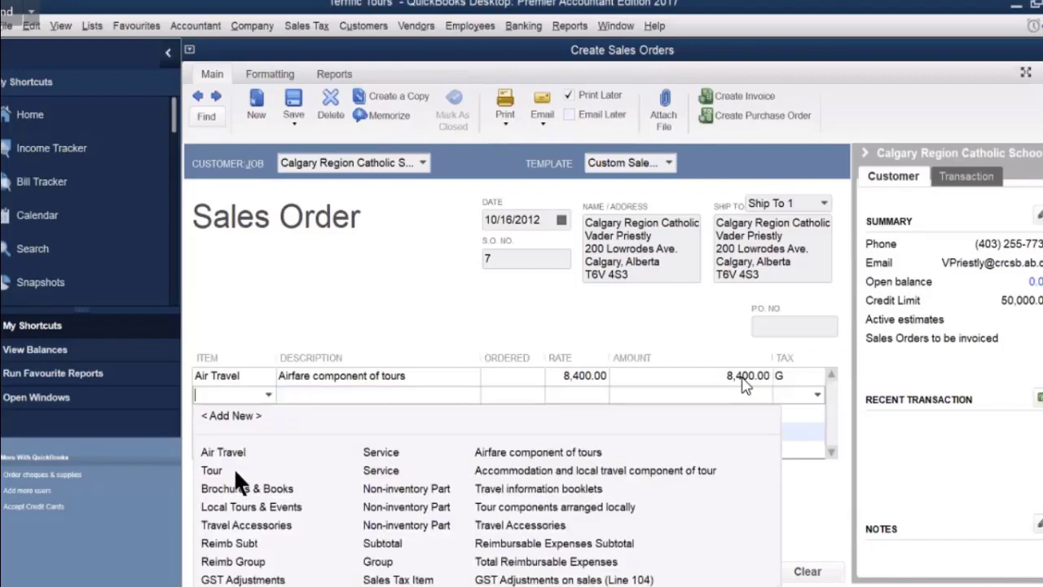
pyautogui.click(235, 471)
pyautogui.moveTo(724, 396); pyautogui.dragTo(787, 397)
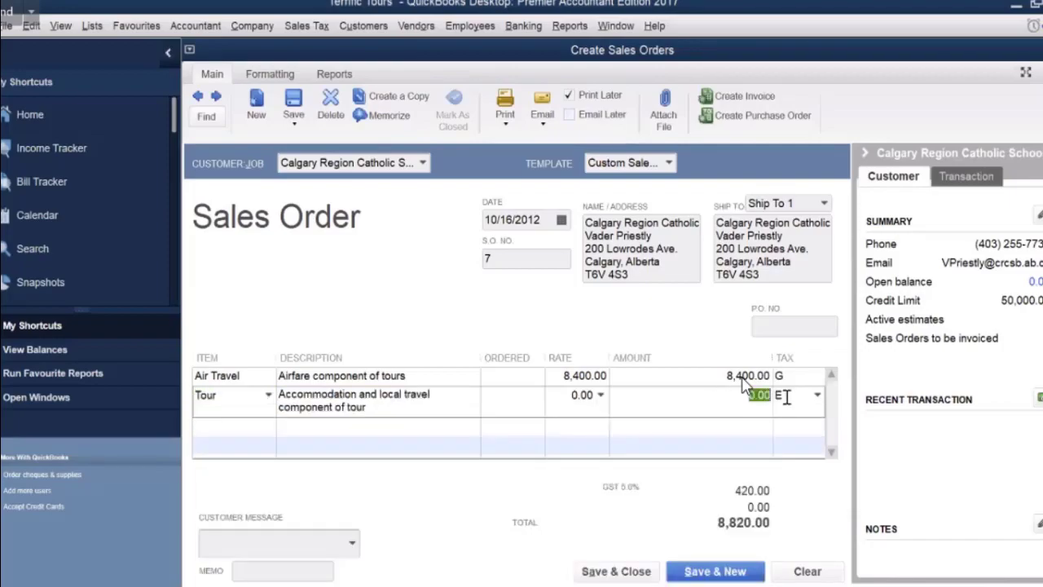
pyautogui.write('16200')
pyautogui.click(653, 427)
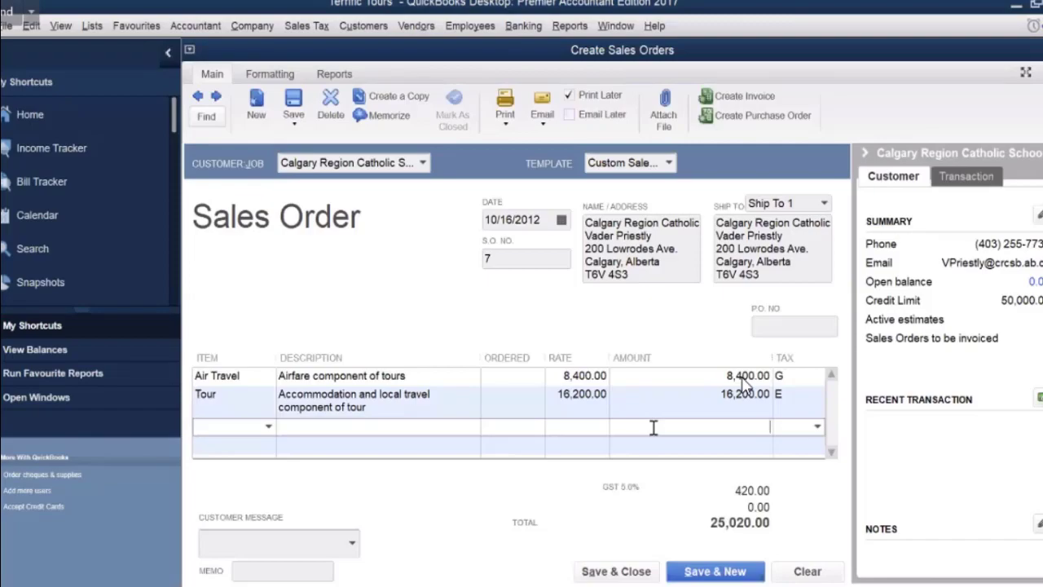
pyautogui.click(632, 572)
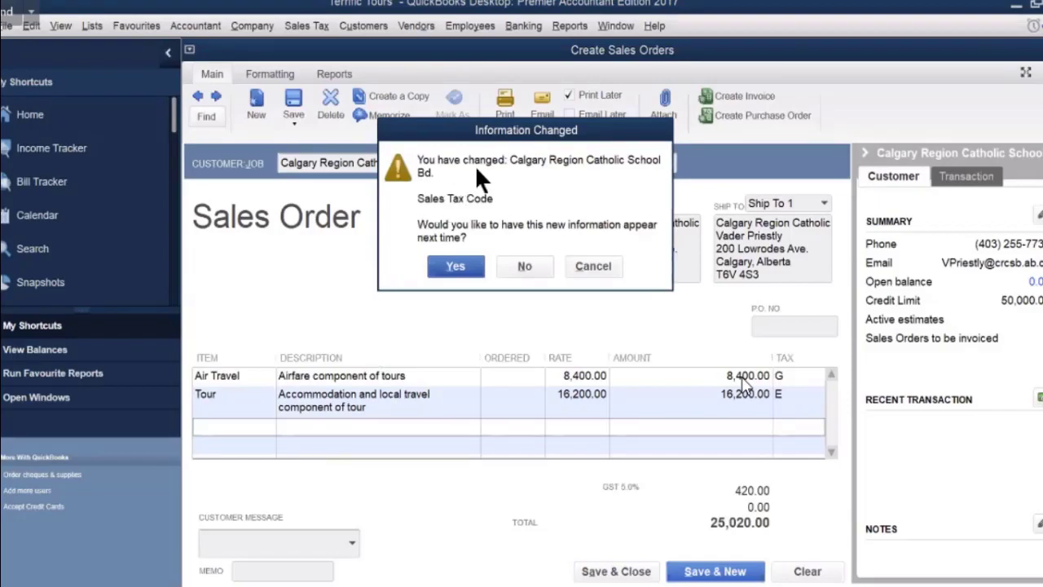
# Keep the changed tax code for Calgary Region Catholic School Bd. so the sales order closes.
pyautogui.click(458, 264)
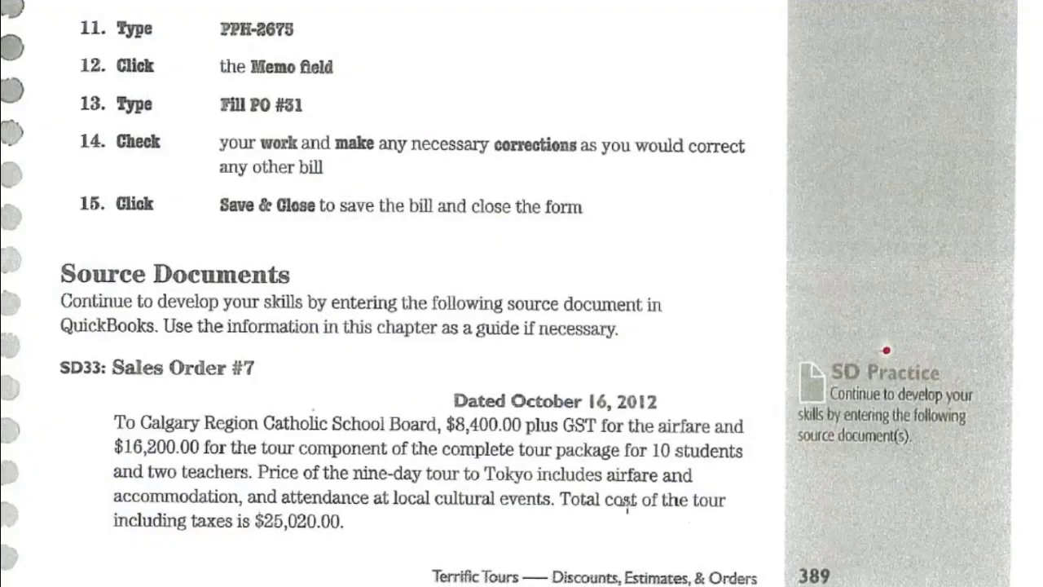
# Scroll the textbook to source documents SD34–SD37, then return to QuickBooks.
pyautogui.scroll(-2, 627, 505)
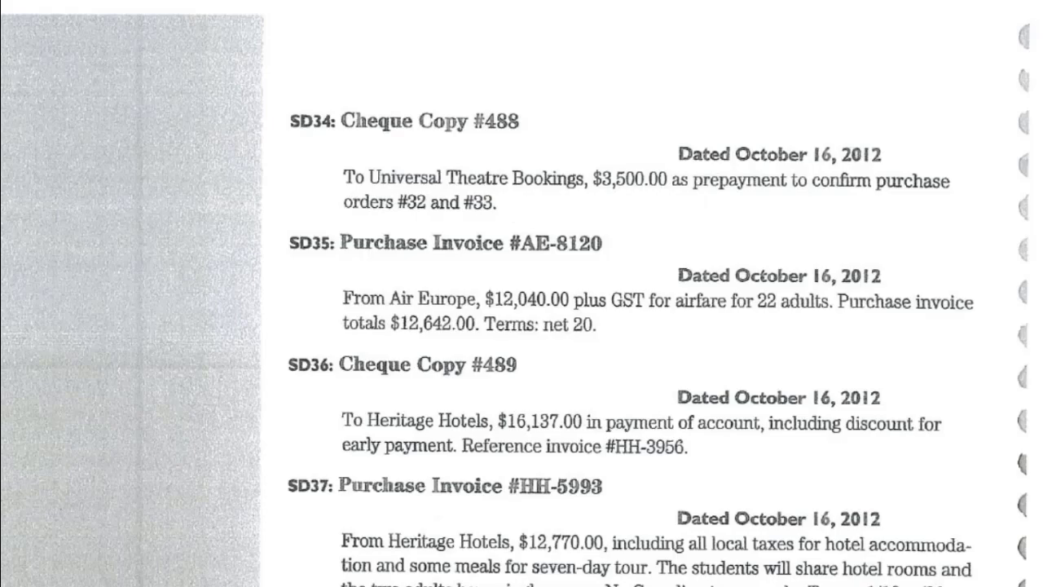
pyautogui.hotkey('alt', 'Tab')
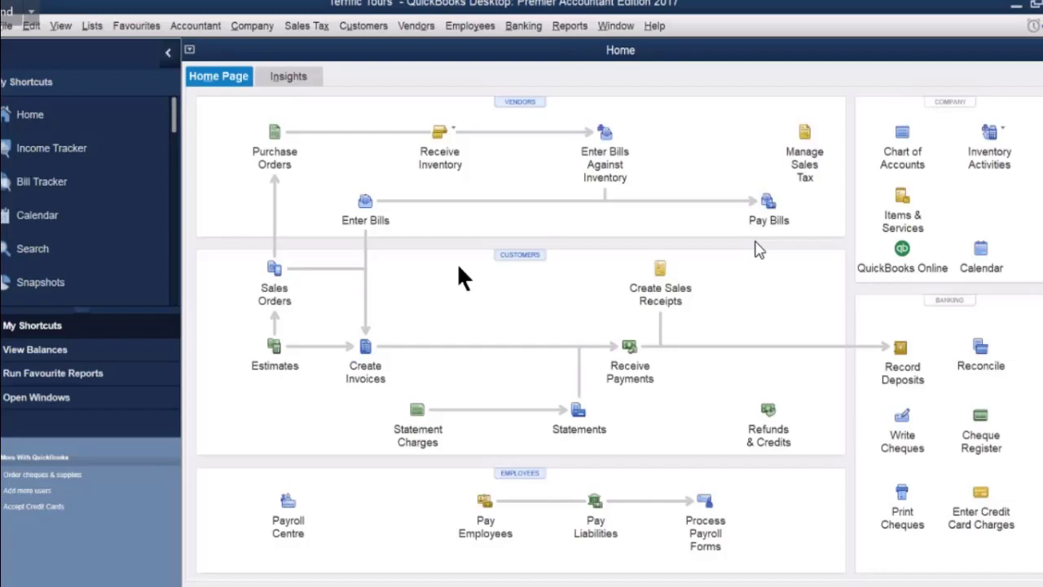
# Start a new Bank Chequing cheque dated 10/16/2012 with Write Cheques.
pyautogui.click(899, 417)
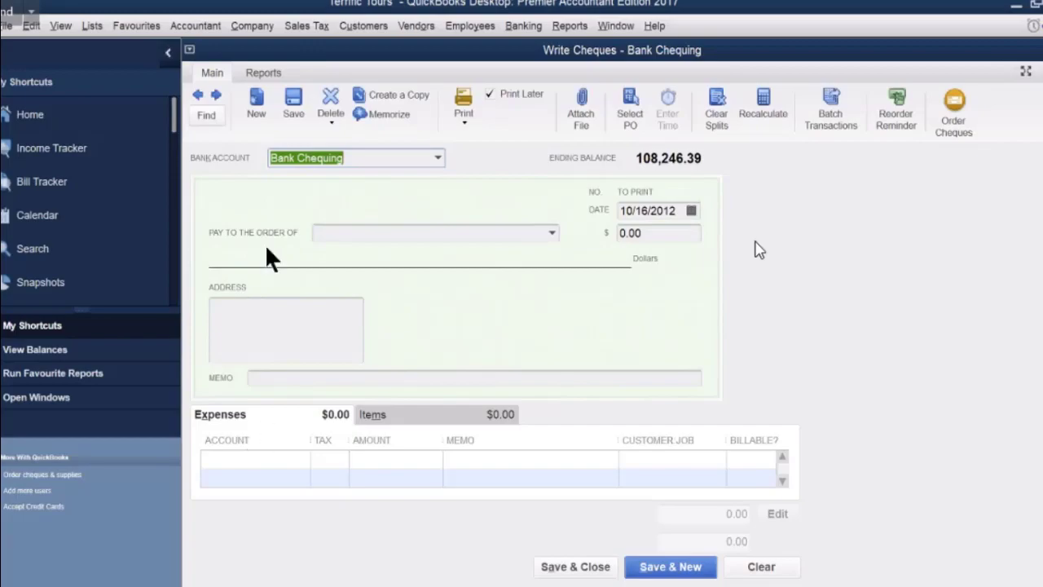
# Make Universal Theatre Bookings the cheque's payee.
pyautogui.click(388, 233)
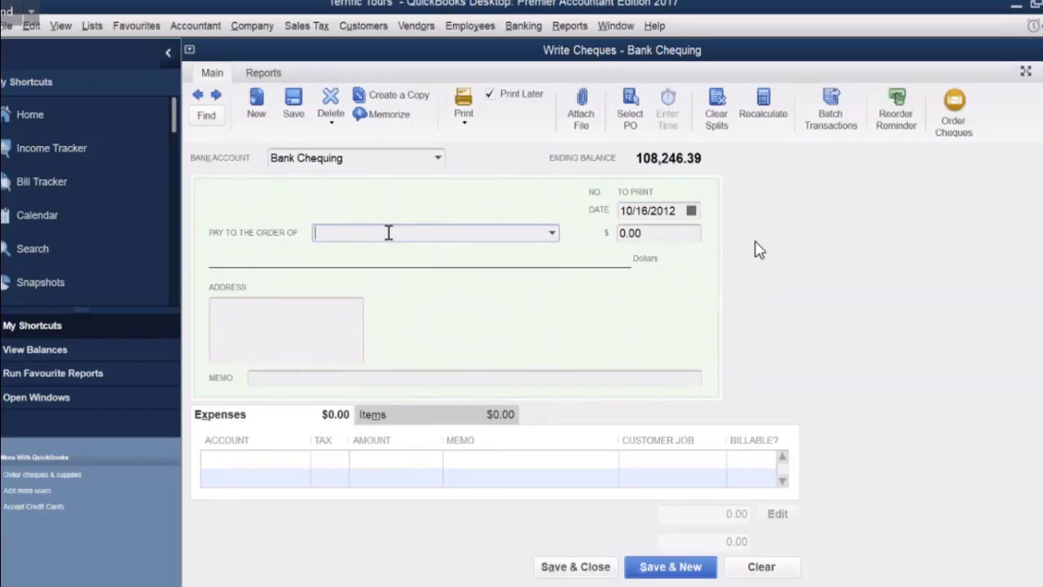
pyautogui.write('Universal Theatre Bookings')
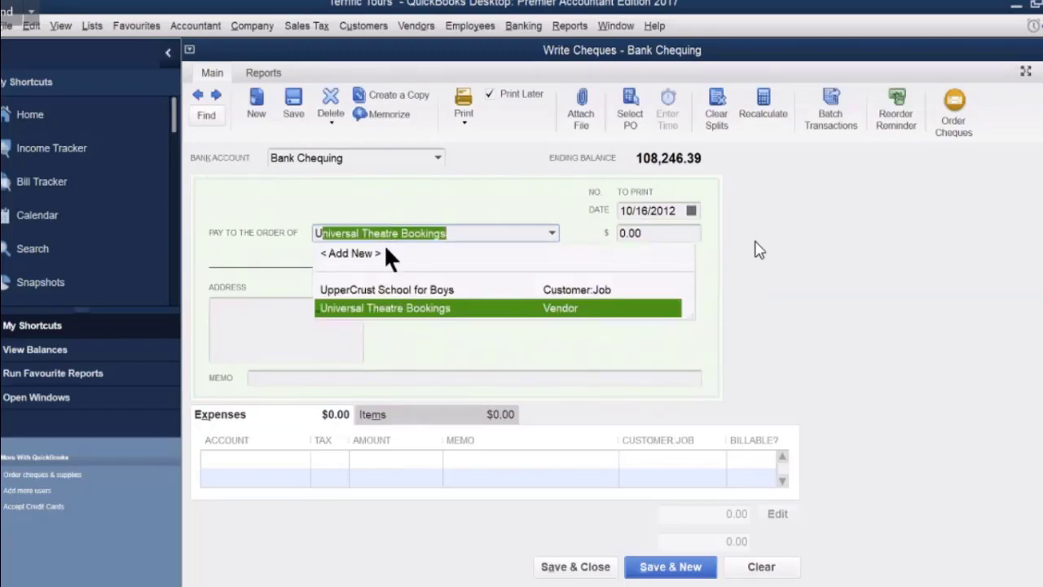
pyautogui.click(384, 307)
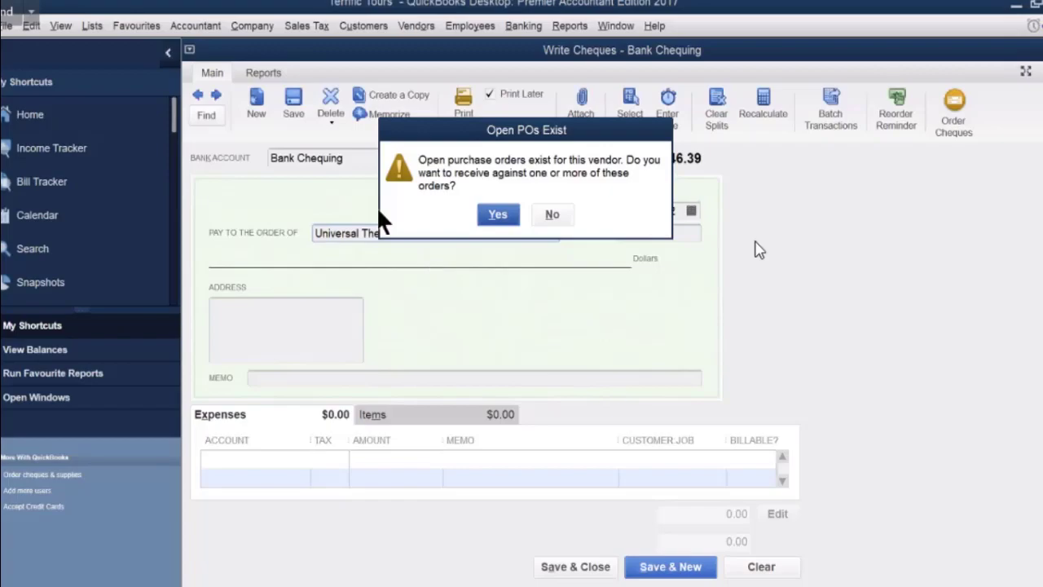
# Dismiss the Open POs Exist prompt so the vendor's address fills in.
pyautogui.click(547, 215)
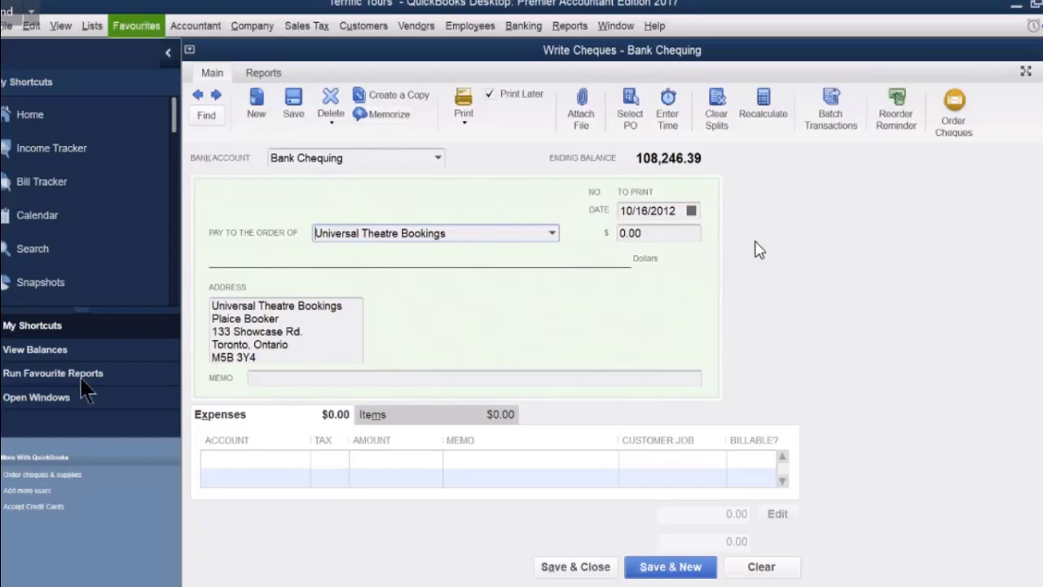
# Add a 3,500 Accounts Payable expense line with memo PO 32 and save the cheque.
pyautogui.click(266, 458)
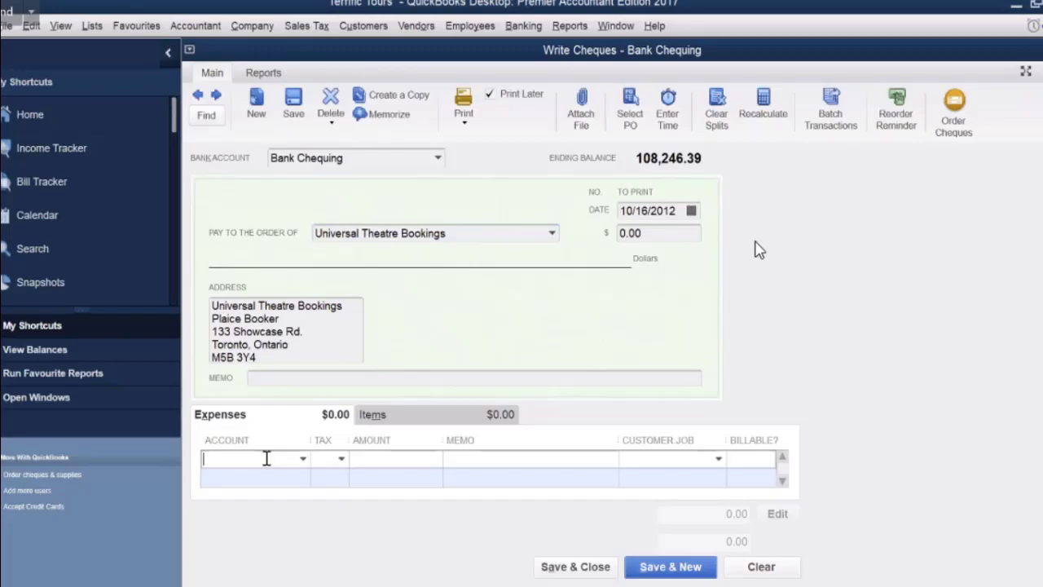
pyautogui.write('Accounts Payable')
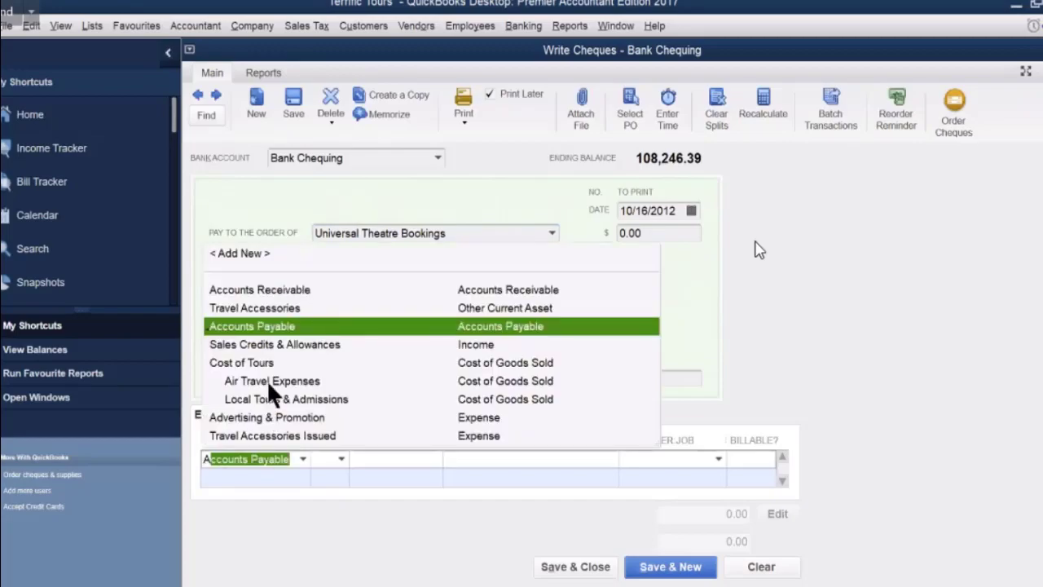
pyautogui.click(277, 326)
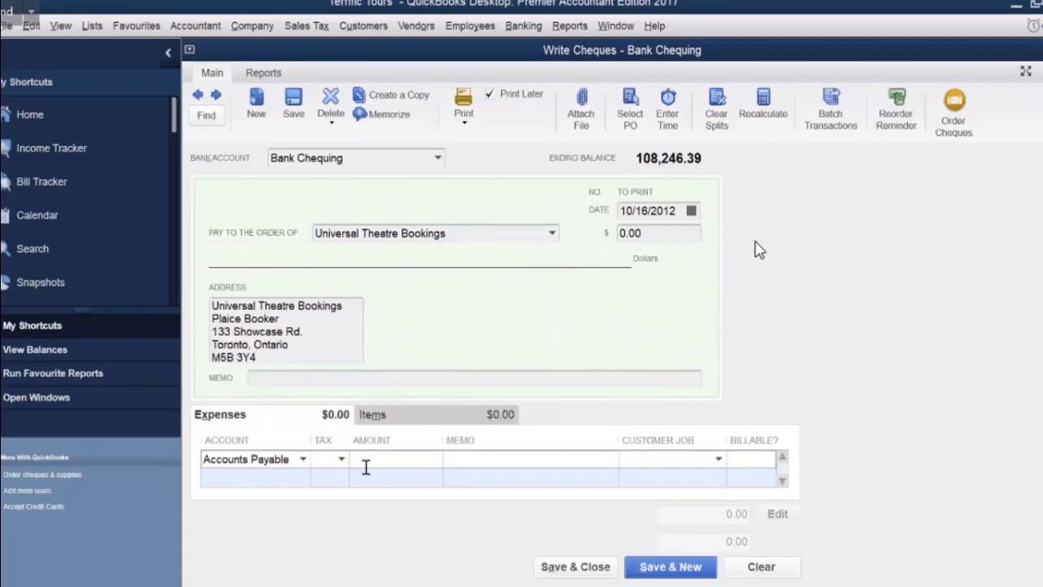
pyautogui.click(381, 459)
pyautogui.write('e')
pyautogui.press('BackSpace')
pyautogui.write('3500')
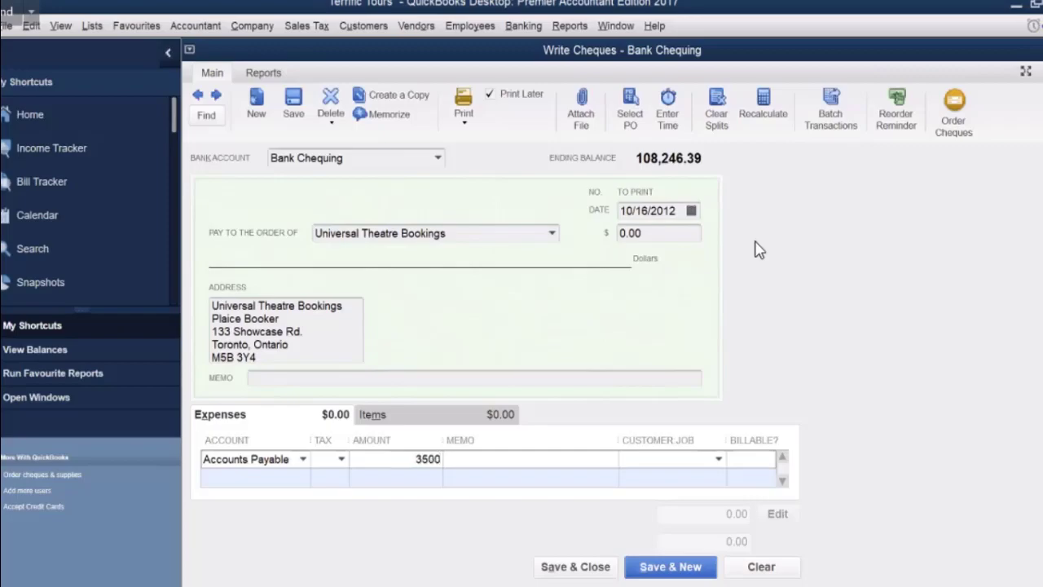
pyautogui.click(469, 458)
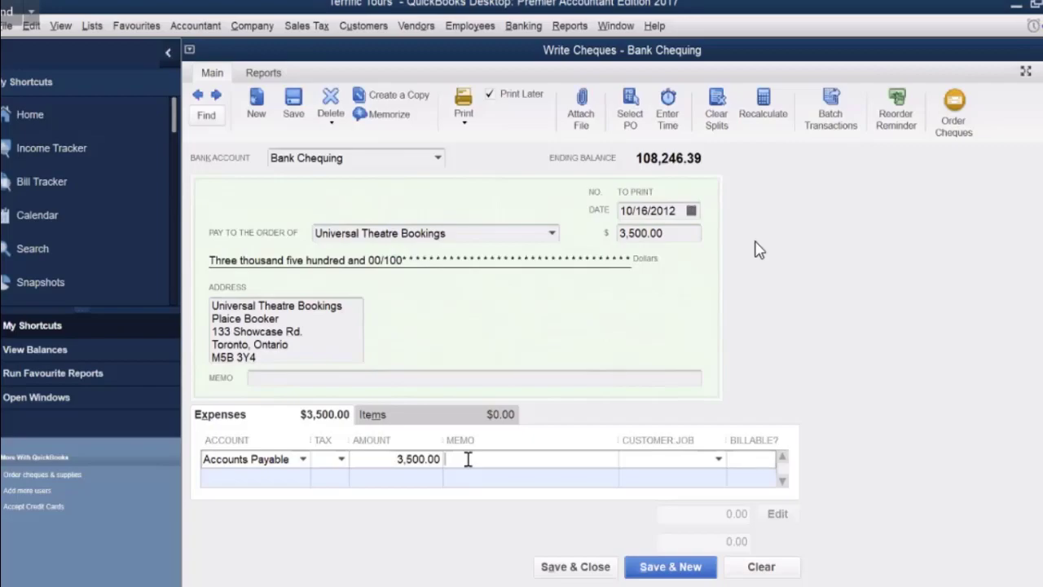
pyautogui.write('PO 32')
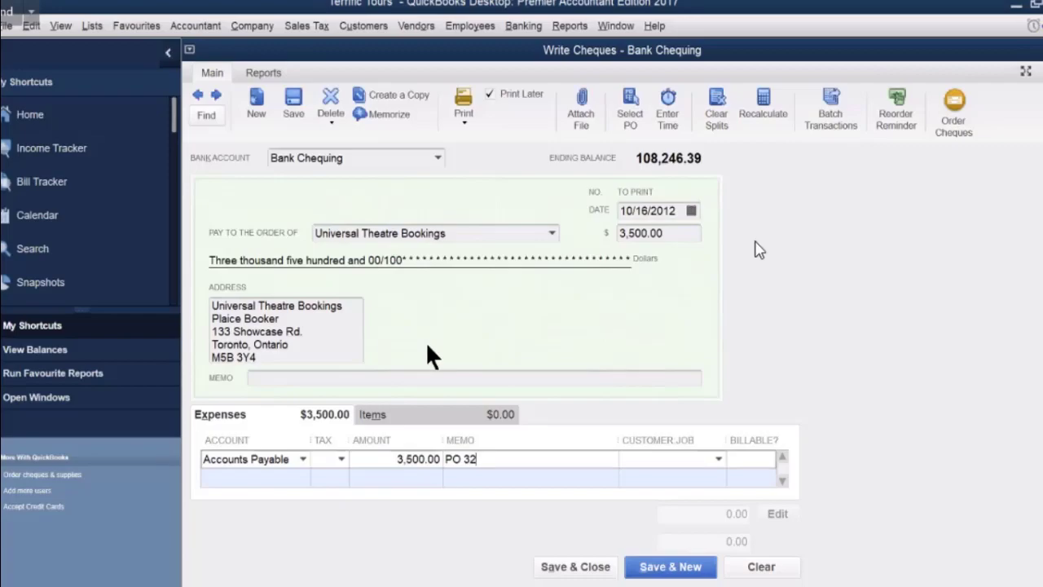
pyautogui.click(554, 566)
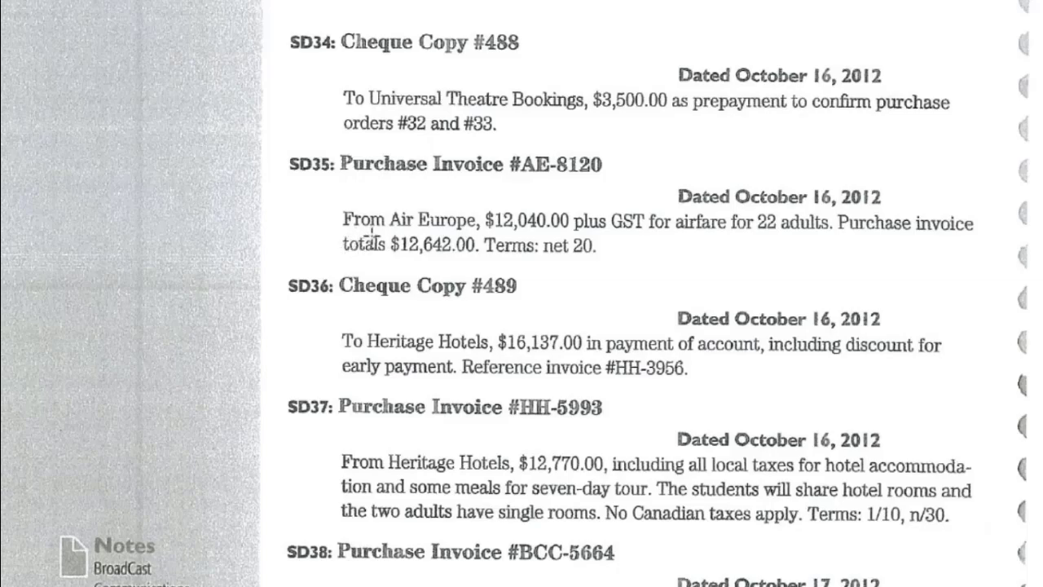
# Switch from the textbook back to the QuickBooks Home page.
pyautogui.hotkey('alt', 'Tab')
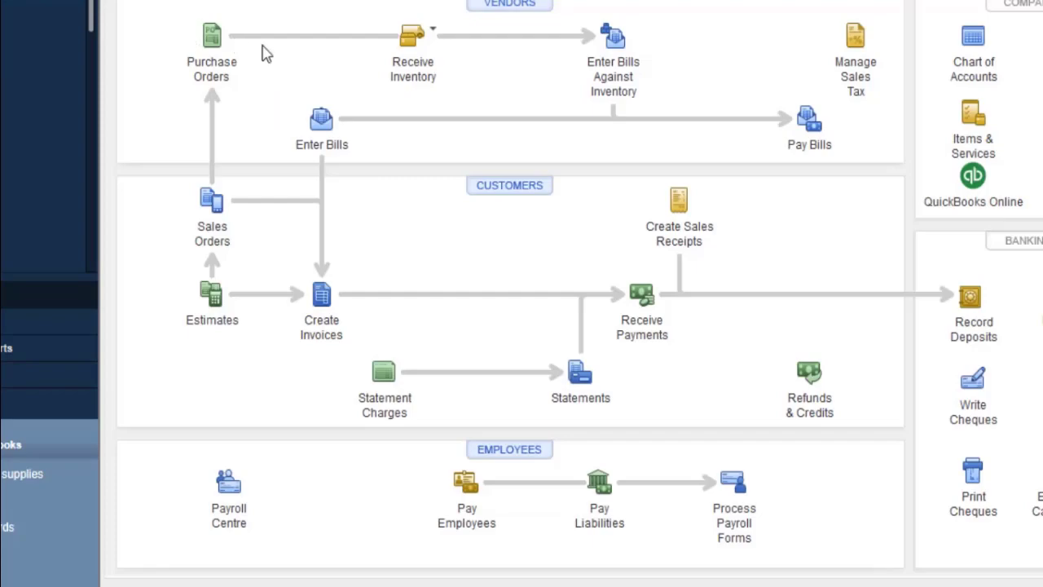
# Open a new cheque payable to Universal Theatre Bookings, keeping it open instead of leaving unsaved.
pyautogui.click(323, 324)
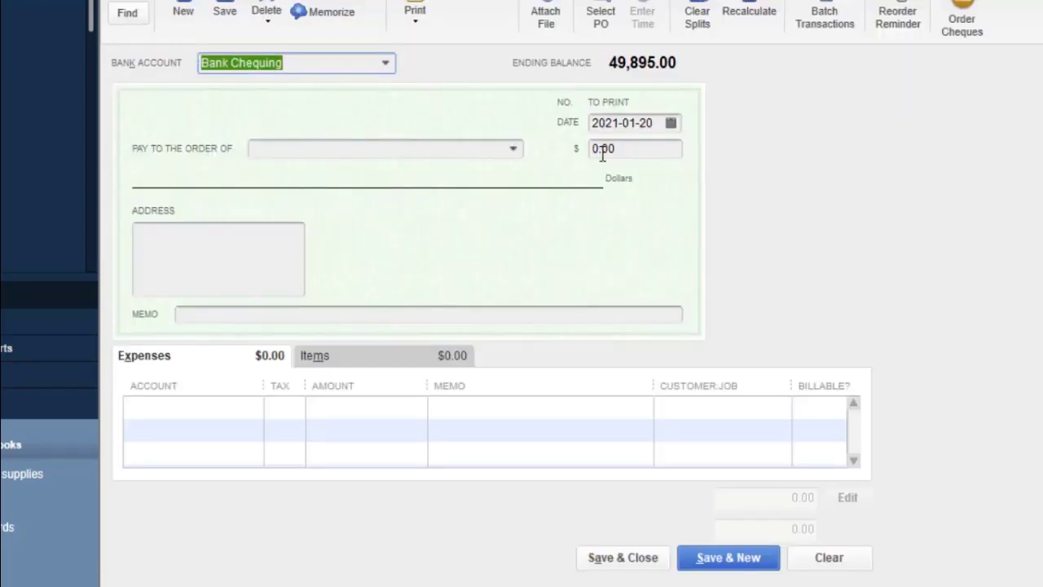
pyautogui.click(512, 151)
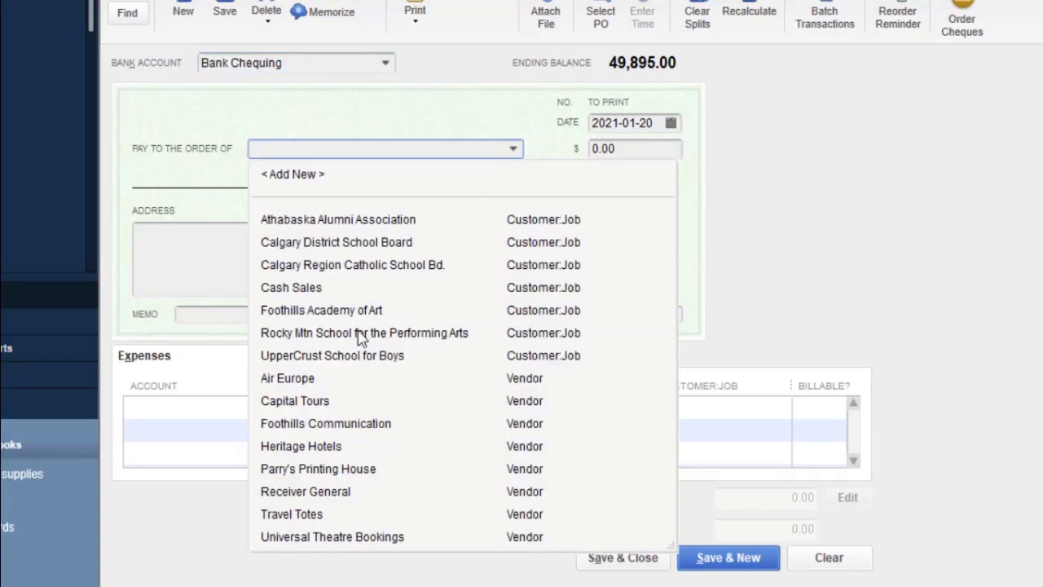
pyautogui.click(342, 537)
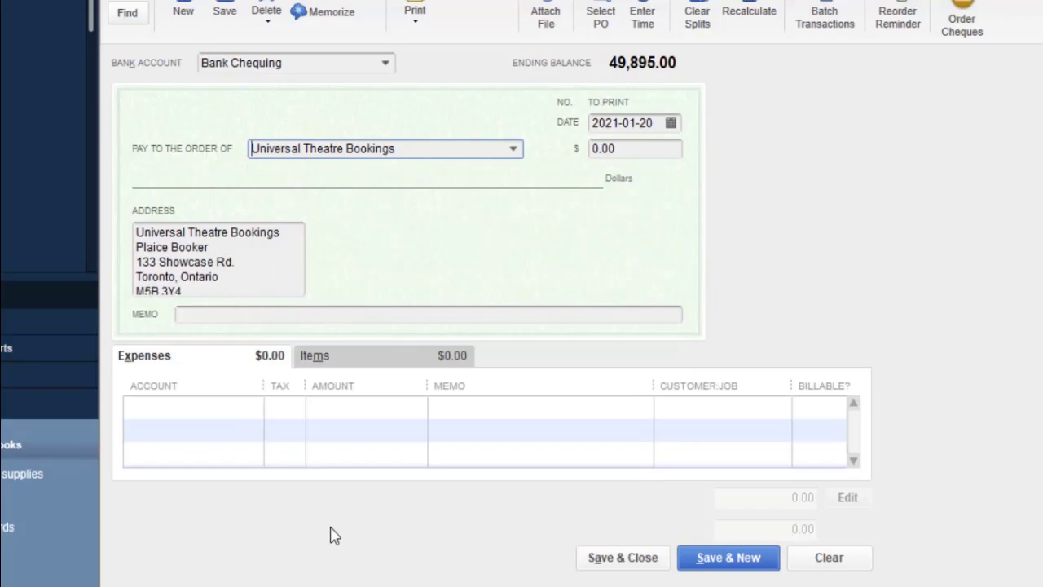
pyautogui.click(612, 151)
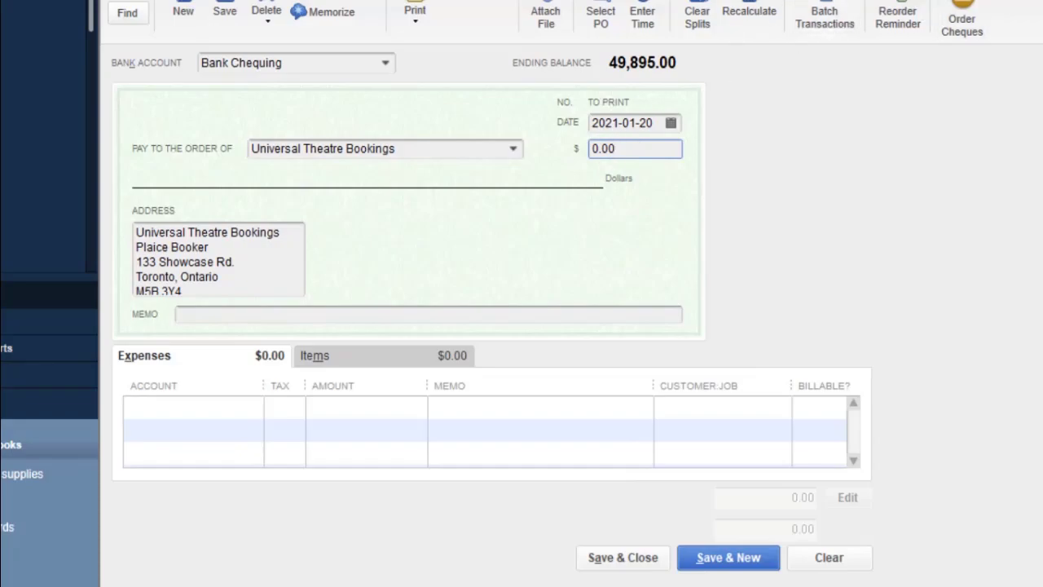
pyautogui.press('Escape')
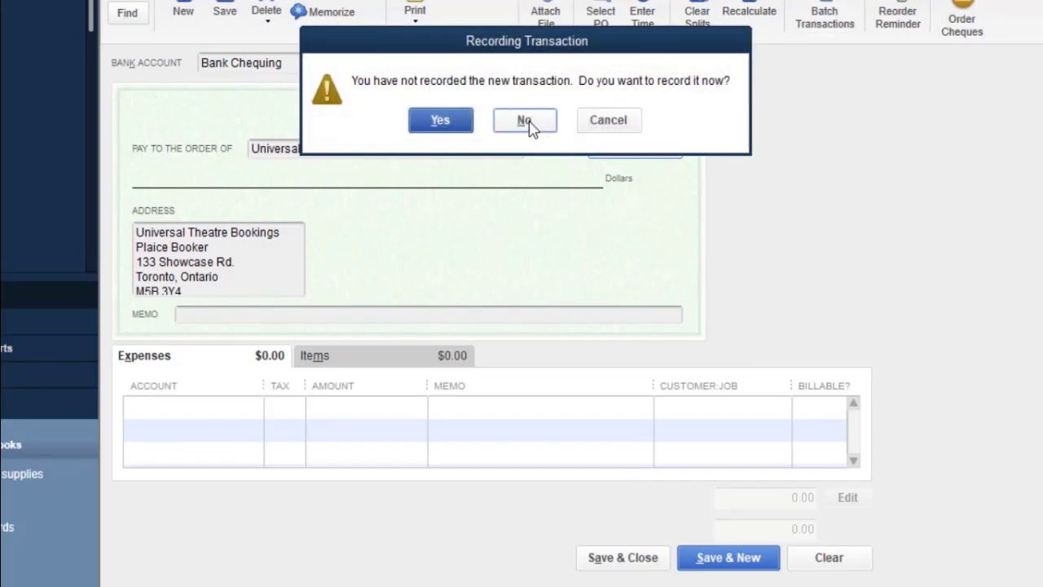
pyautogui.click(616, 125)
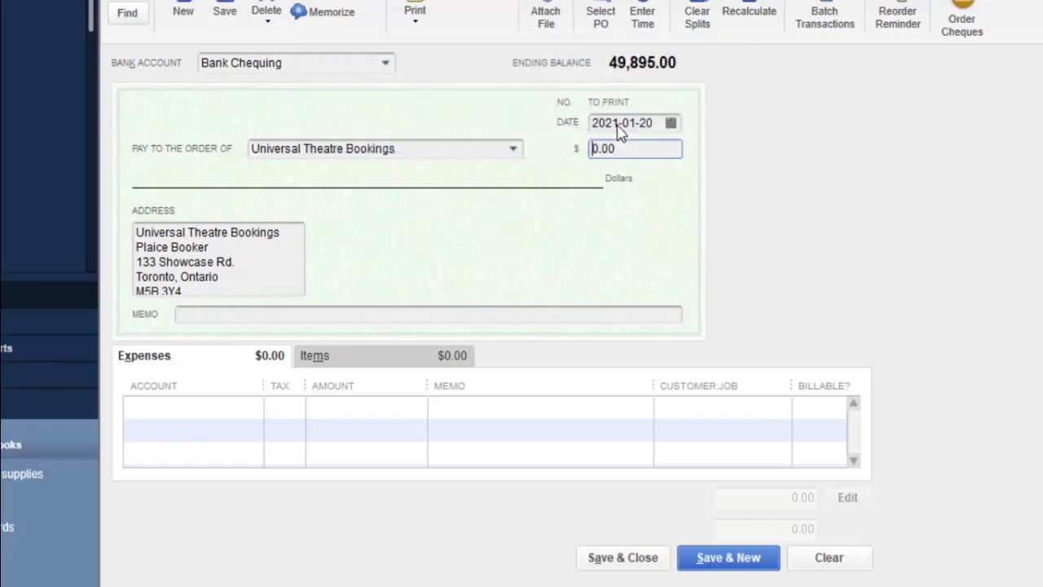
# Remove the Tour item line, confirm the 3,500.00 Accounts Payable expense, and Save & New.
pyautogui.click(11, 11)
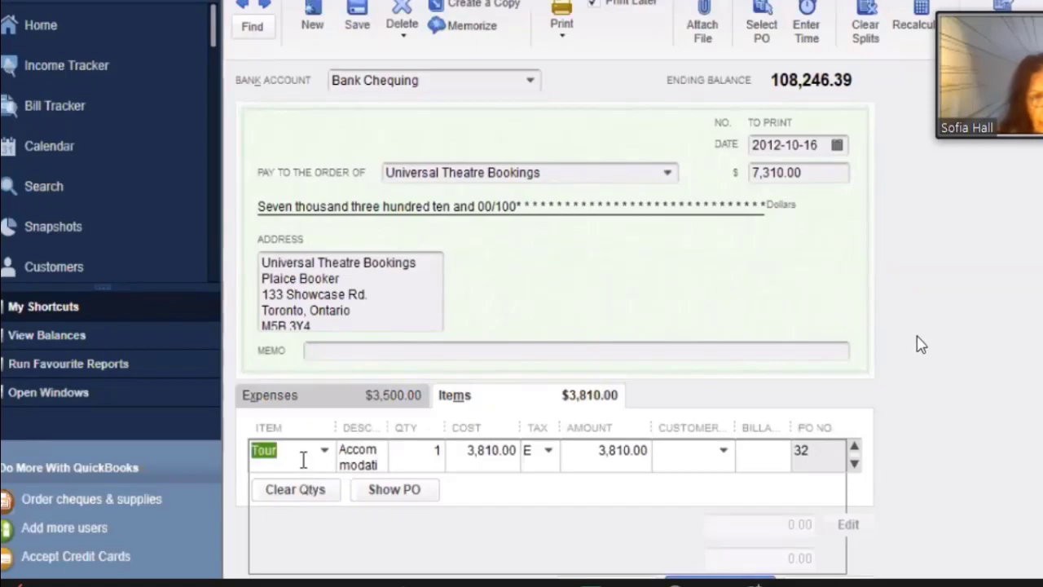
pyautogui.press('BackSpace')
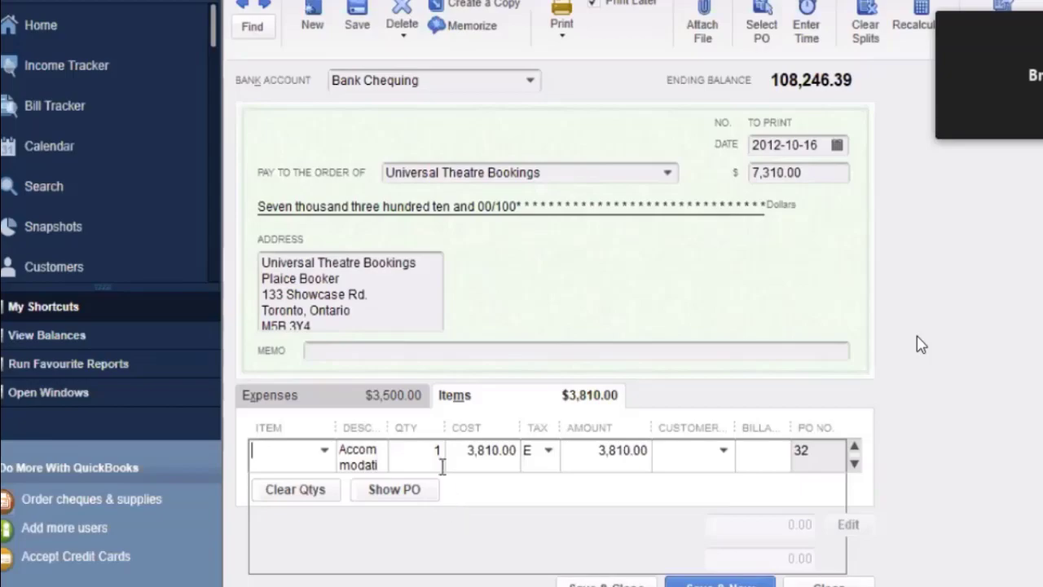
pyautogui.click(504, 401)
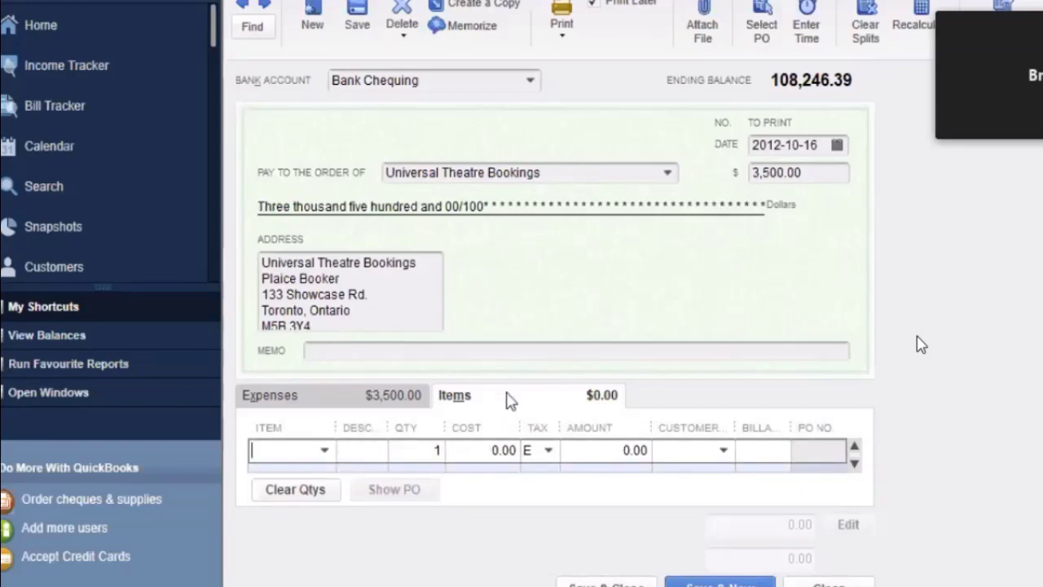
pyautogui.click(405, 401)
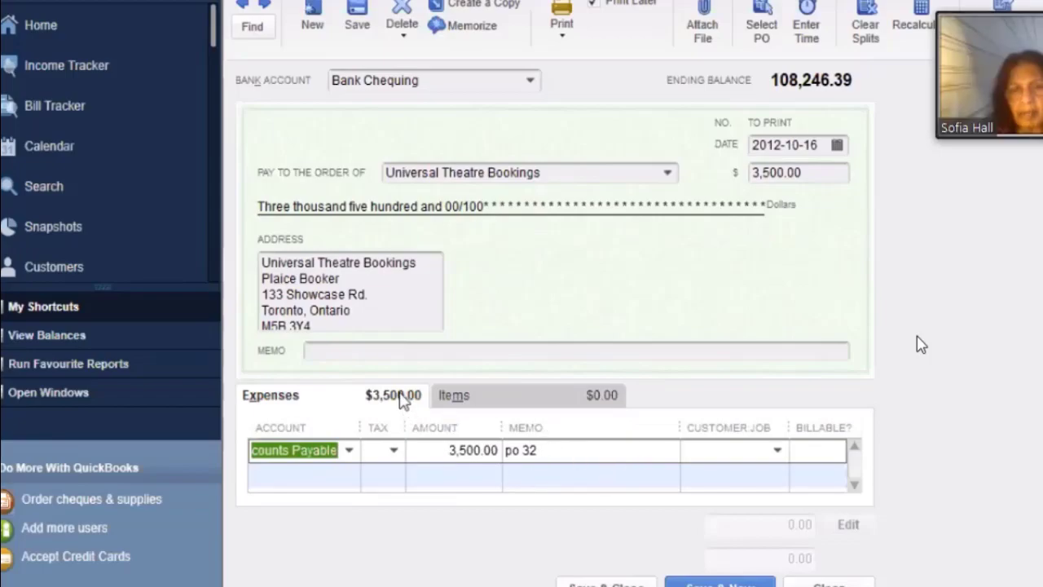
pyautogui.click(461, 396)
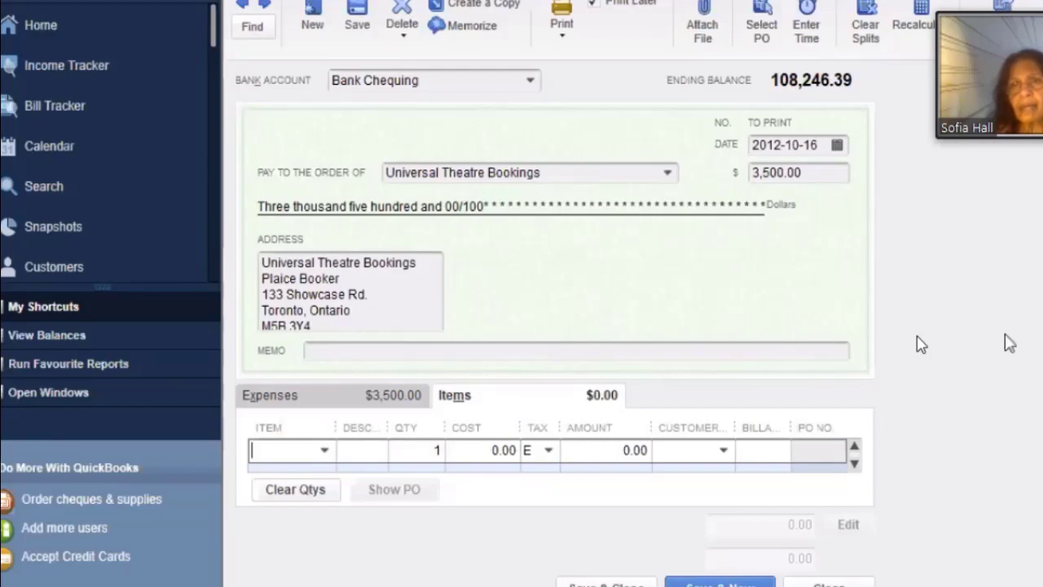
pyautogui.hotkey('alt', 'n')
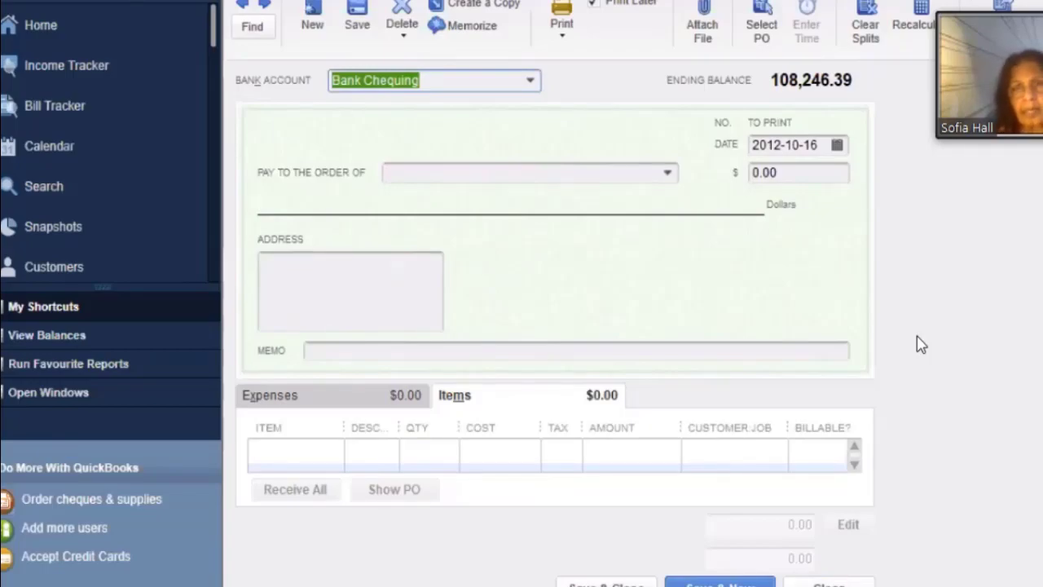
pyautogui.click(465, 179)
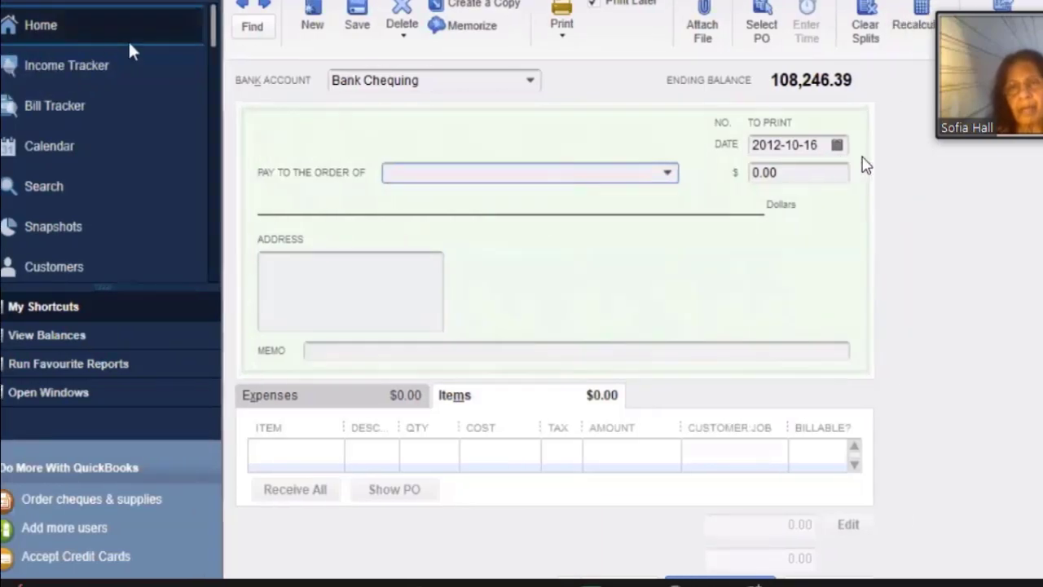
pyautogui.click(123, 37)
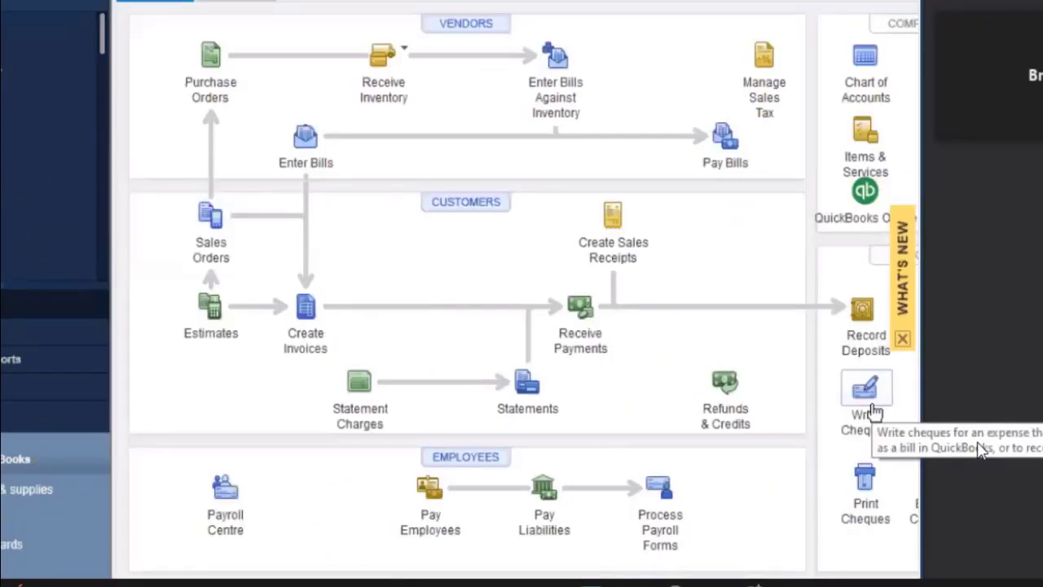
pyautogui.click(868, 399)
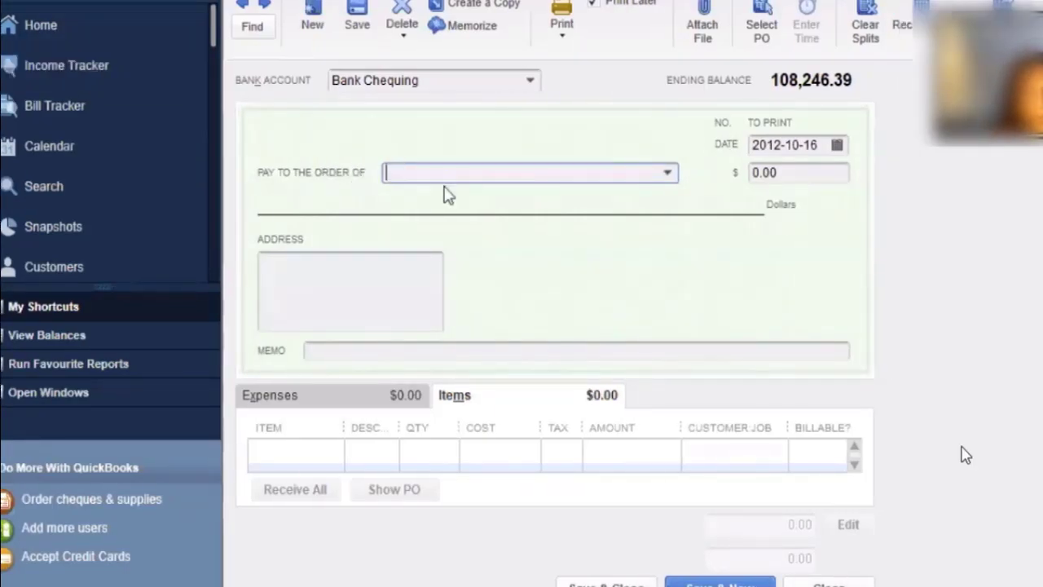
# Make the new cheque payable to Universal Theatre Bookings, declining its open purchase orders.
pyautogui.write('Universal Theatre Bookings')
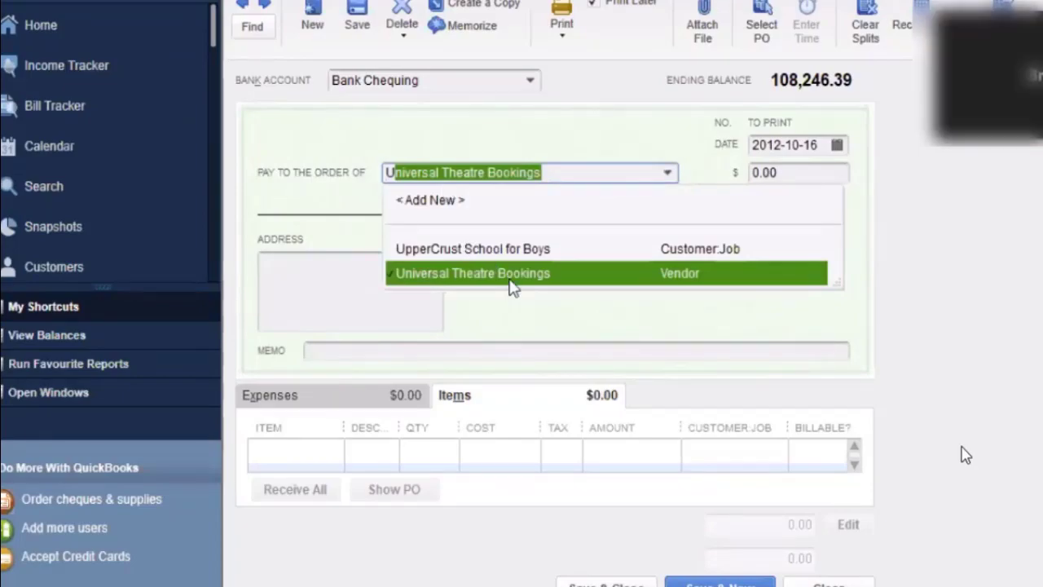
pyautogui.click(658, 273)
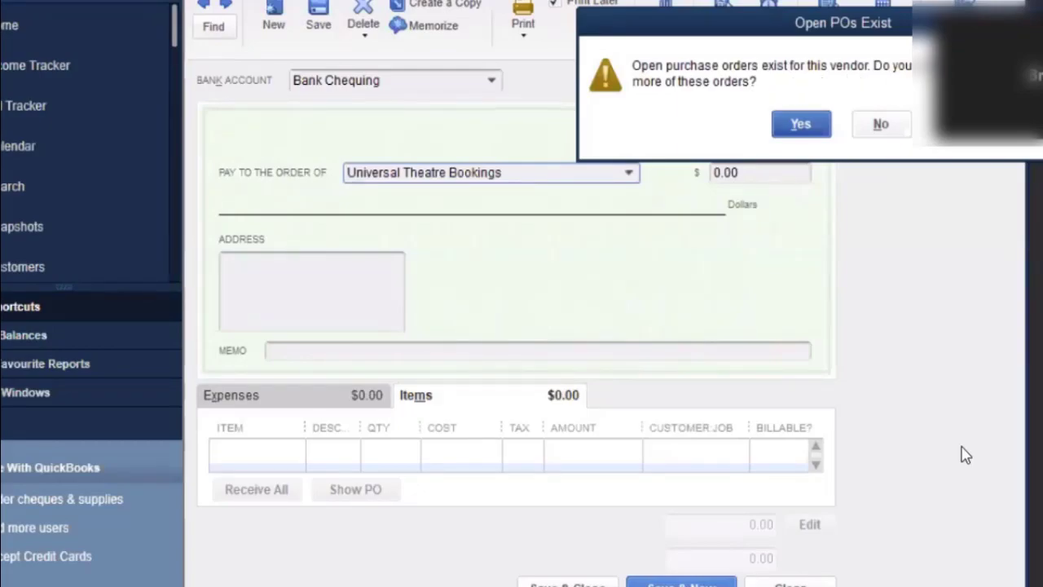
pyautogui.click(881, 126)
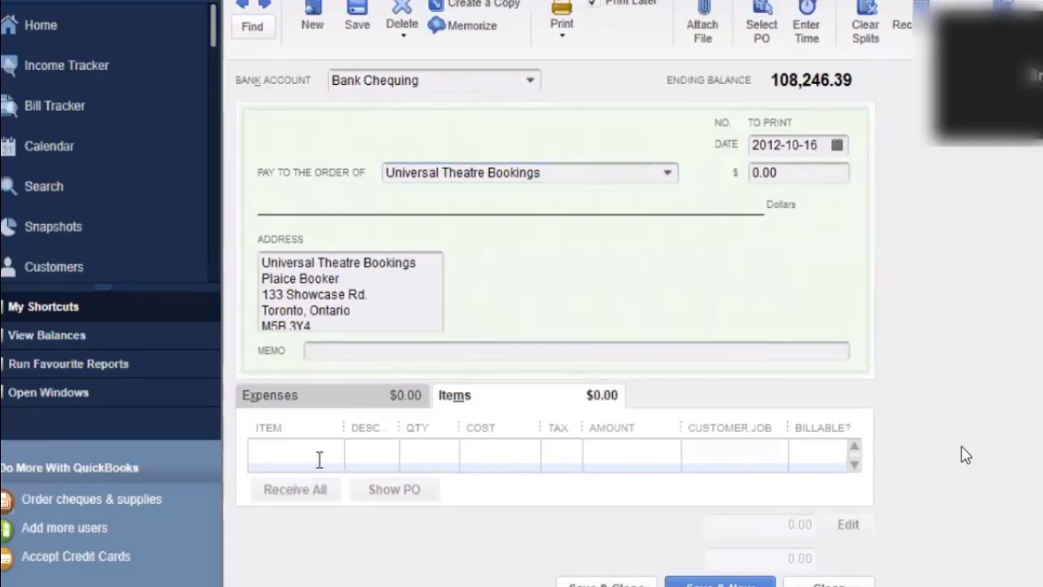
pyautogui.click(320, 459)
pyautogui.click(334, 453)
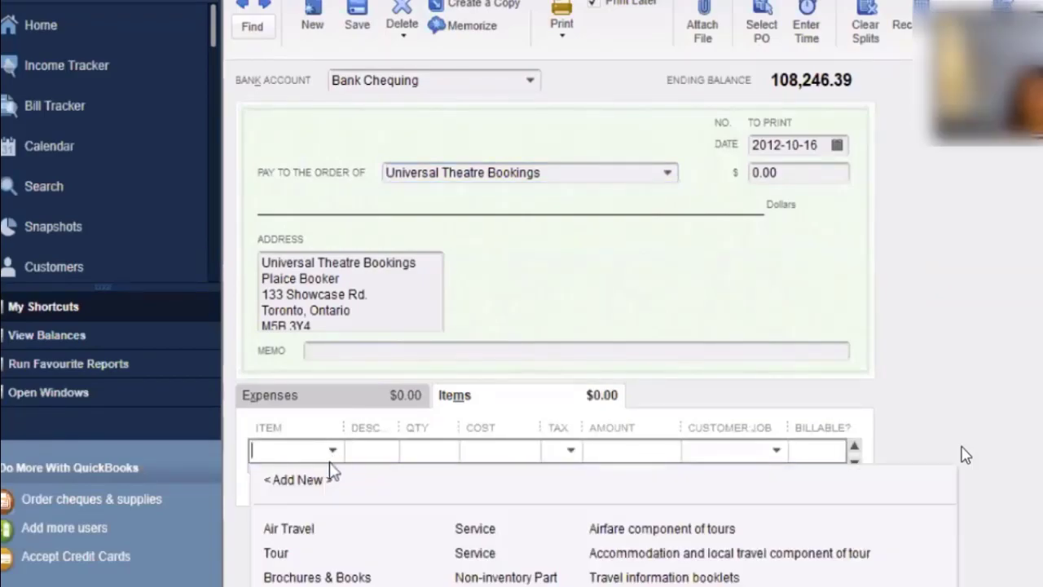
pyautogui.click(333, 457)
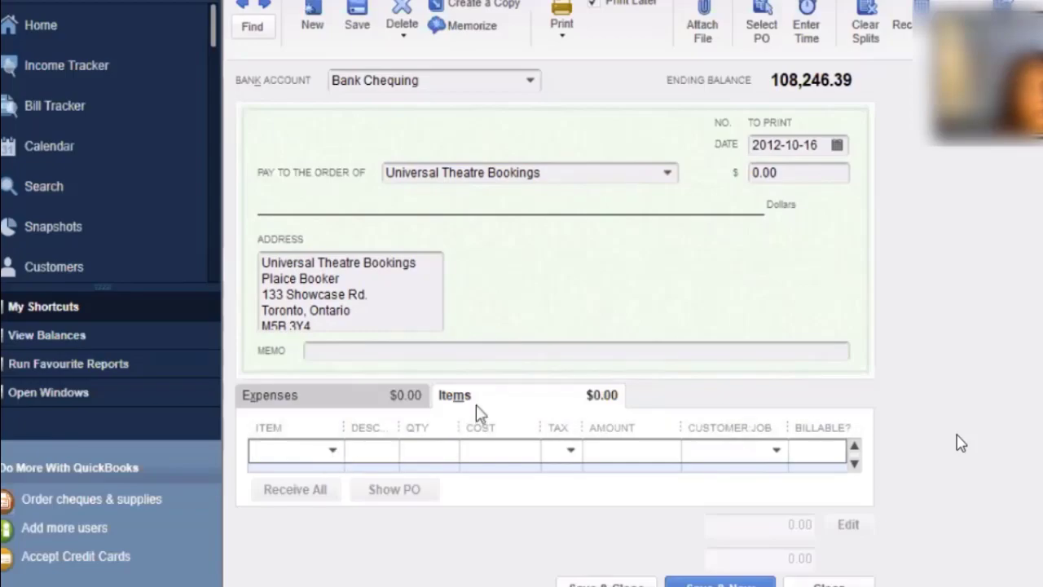
# Add a 3,500.00 expense line charged to Accounts Payable on the Universal Theatre Bookings cheque.
pyautogui.click(386, 403)
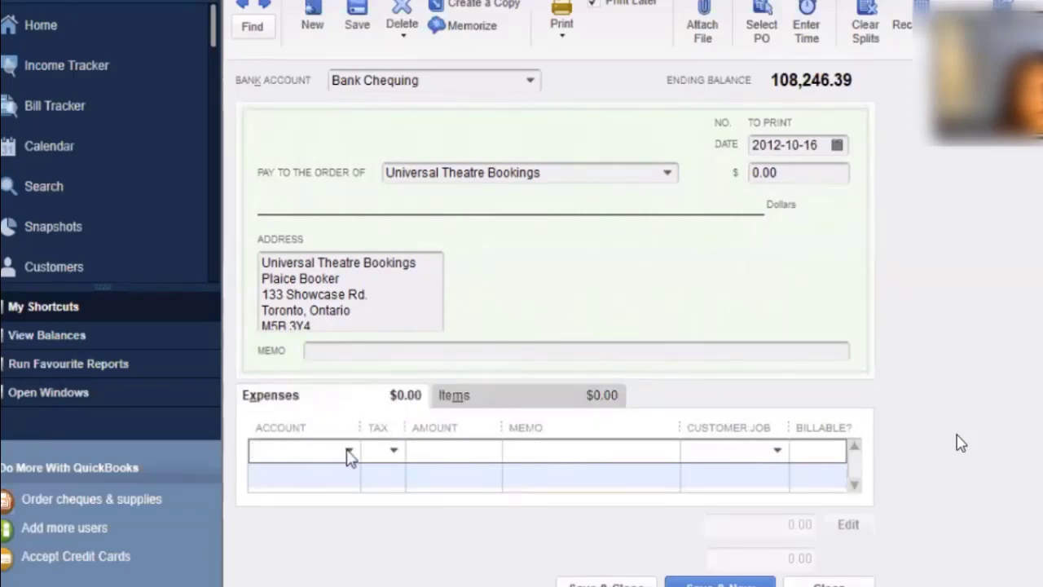
pyautogui.click(348, 451)
pyautogui.scroll(6, 346, 318)
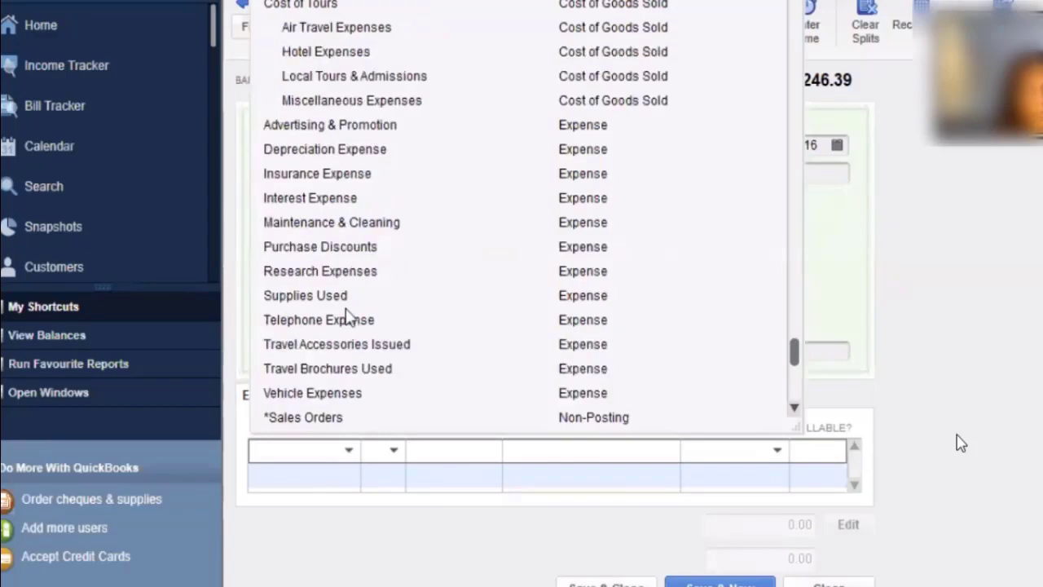
pyautogui.scroll(4, 348, 316)
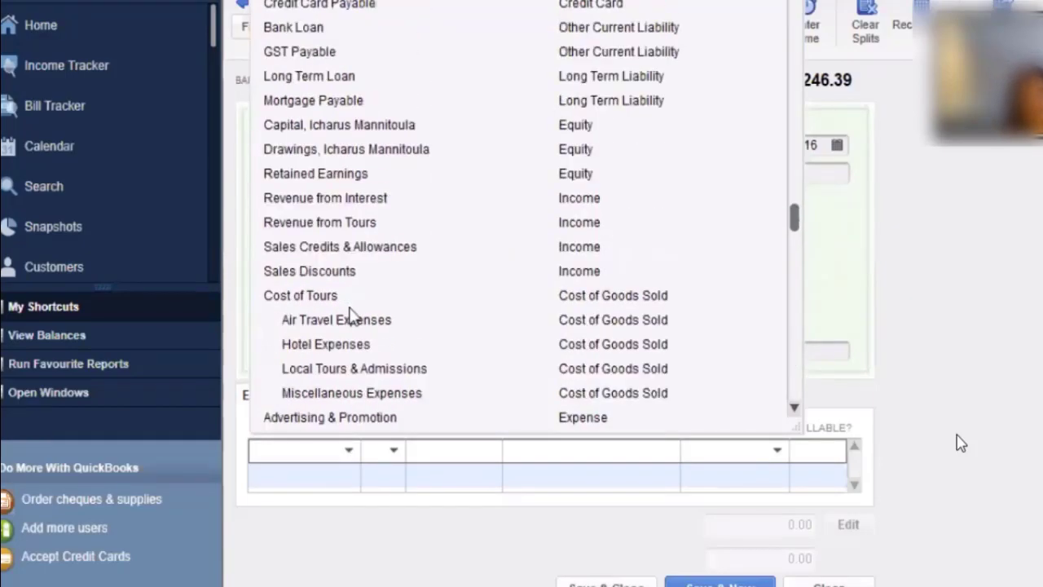
pyautogui.click(355, 54)
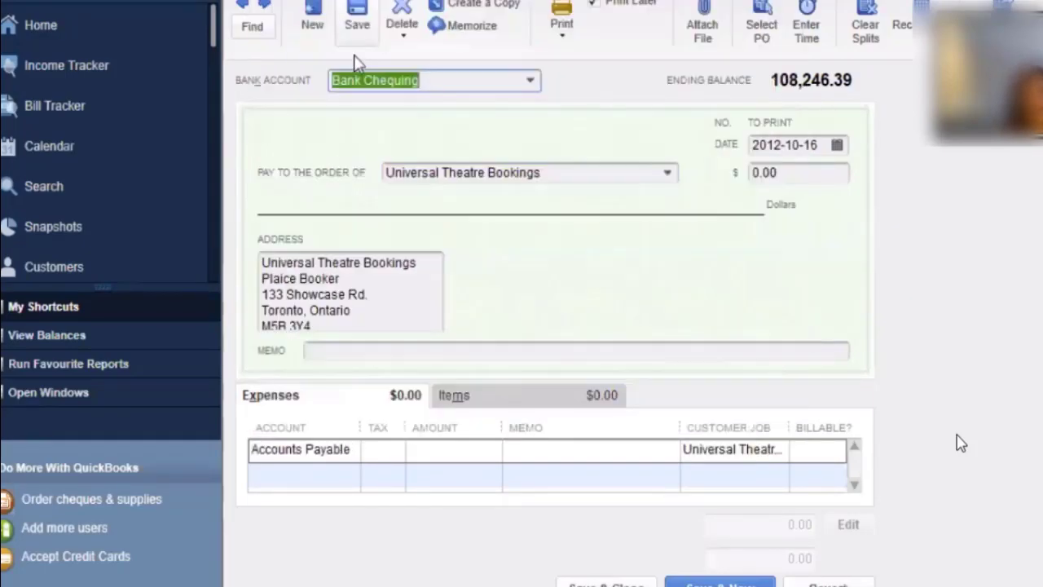
pyautogui.click(473, 456)
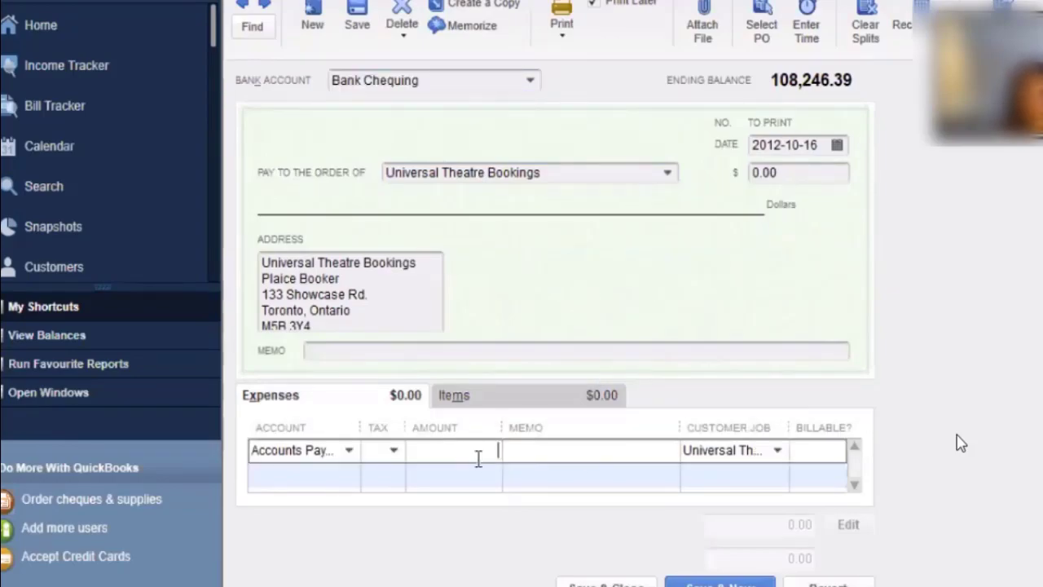
pyautogui.write('2500')
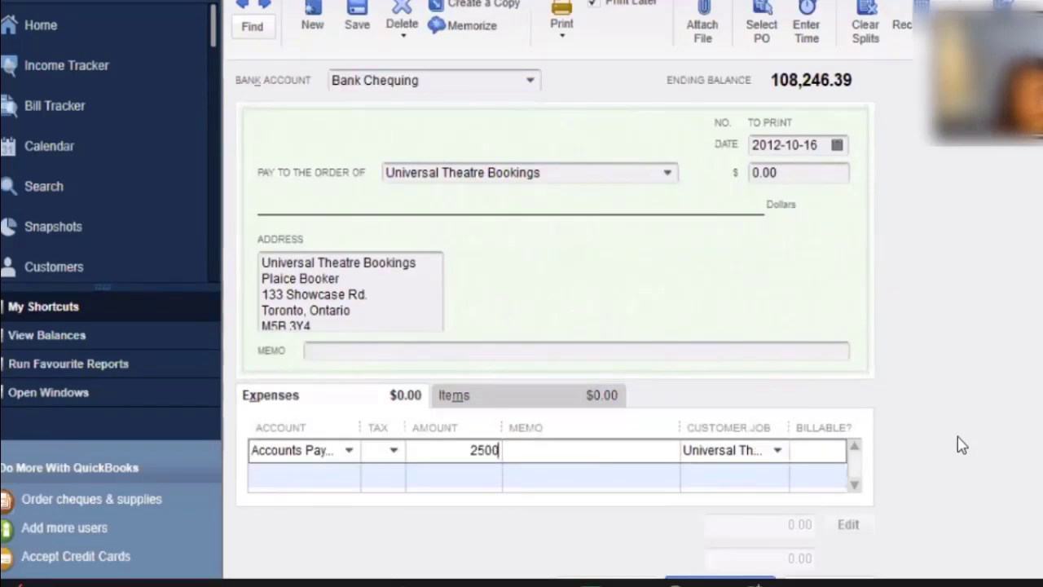
pyautogui.press('BackSpace')
pyautogui.press('BackSpace')
pyautogui.press('BackSpace')
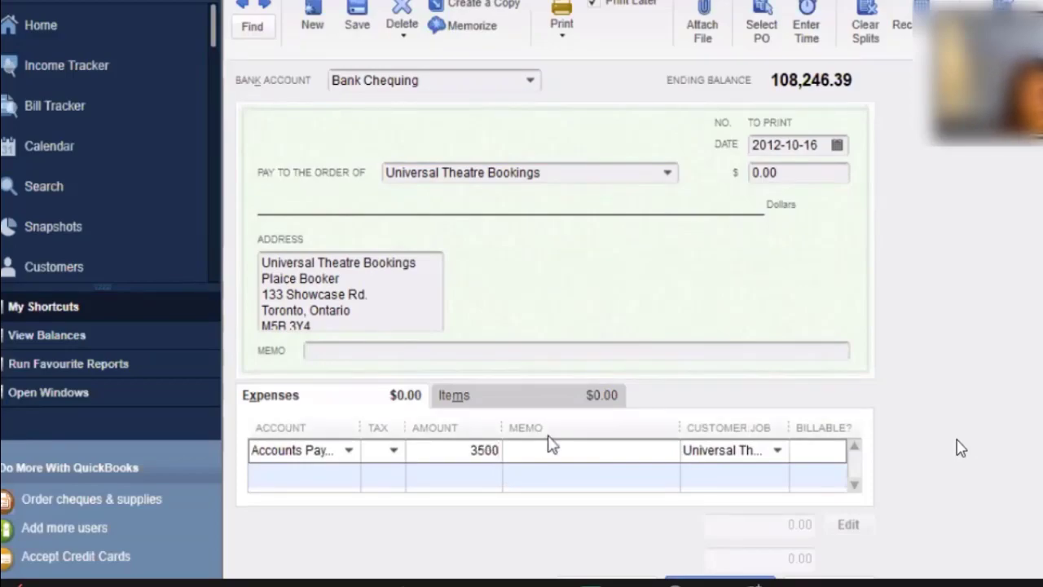
pyautogui.press('Tab')
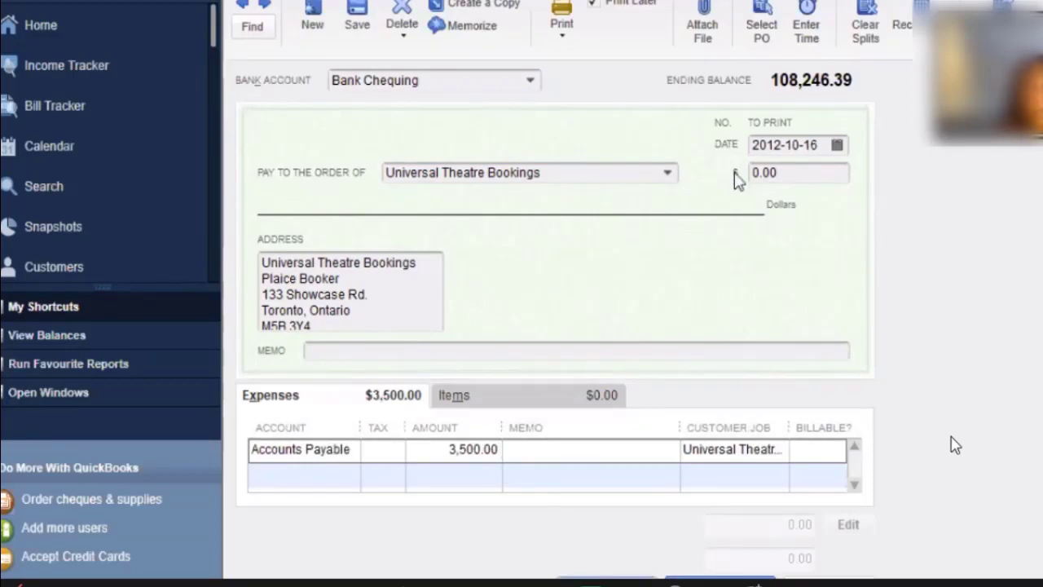
pyautogui.press('Escape')
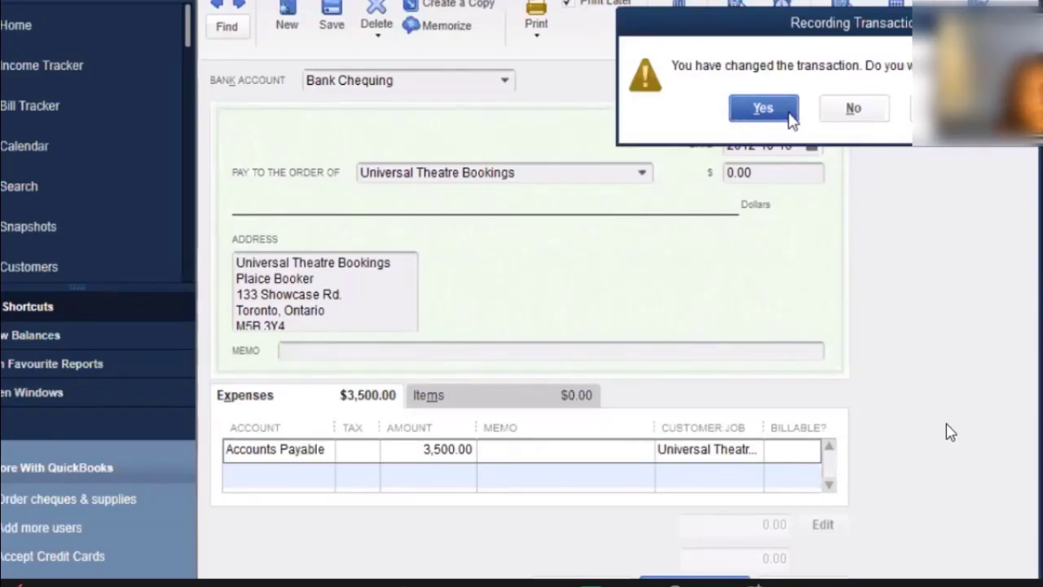
# Add memo 'po 32' to the expense line and acknowledge the out-of-balance warning.
pyautogui.press('Escape')
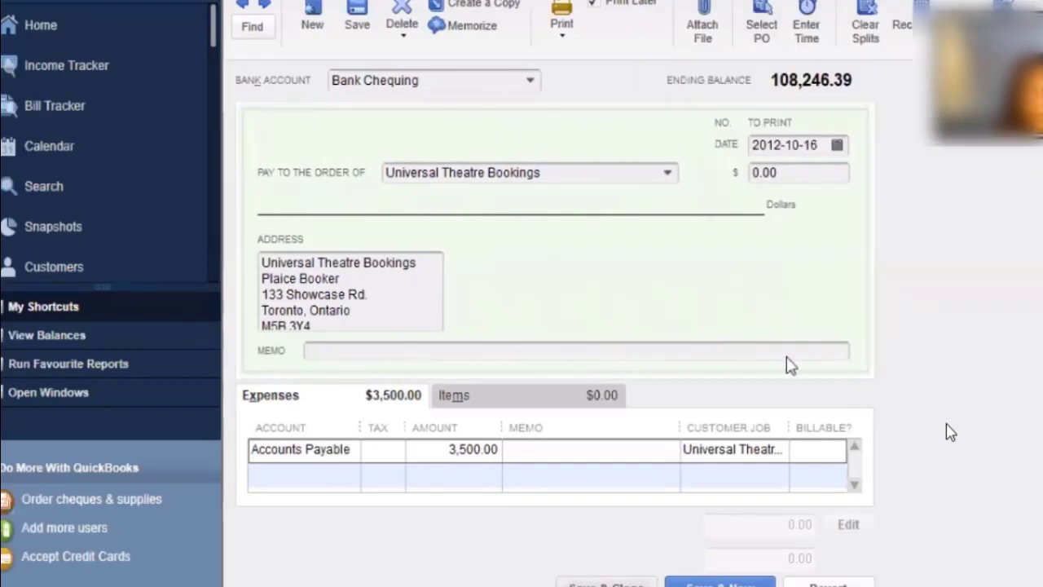
pyautogui.click(575, 450)
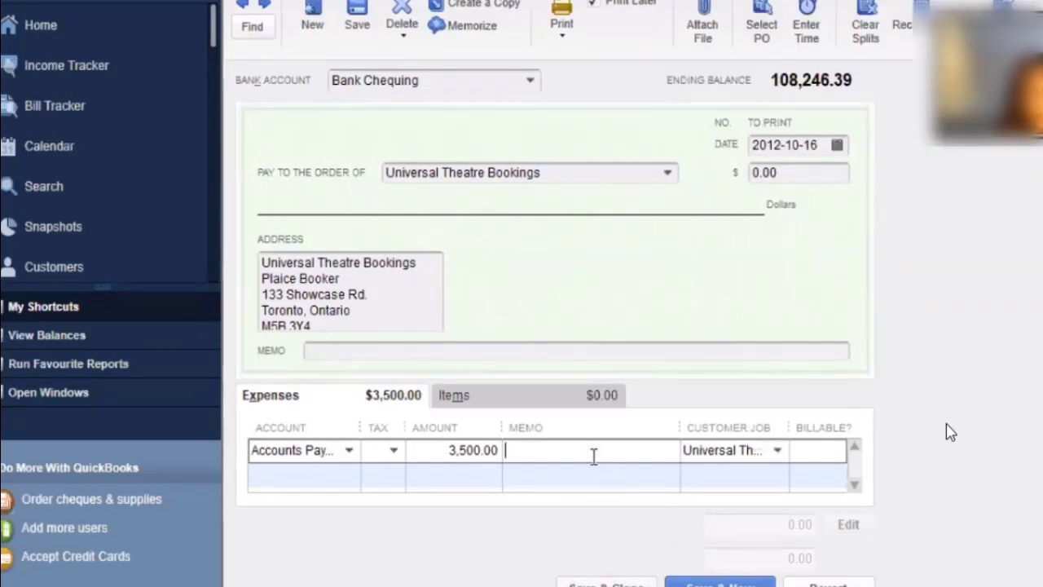
pyautogui.write('po 32')
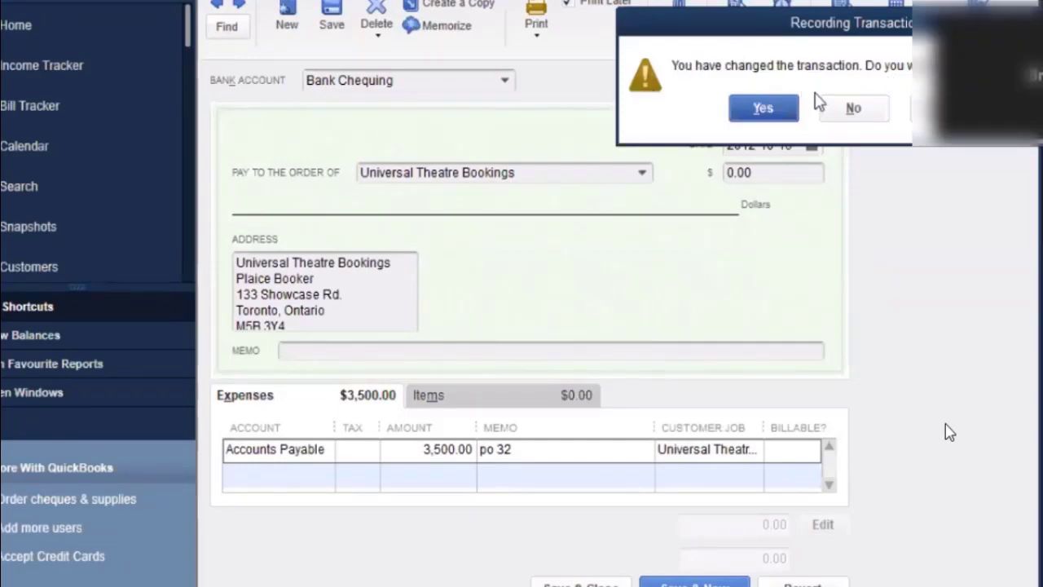
pyautogui.click(758, 109)
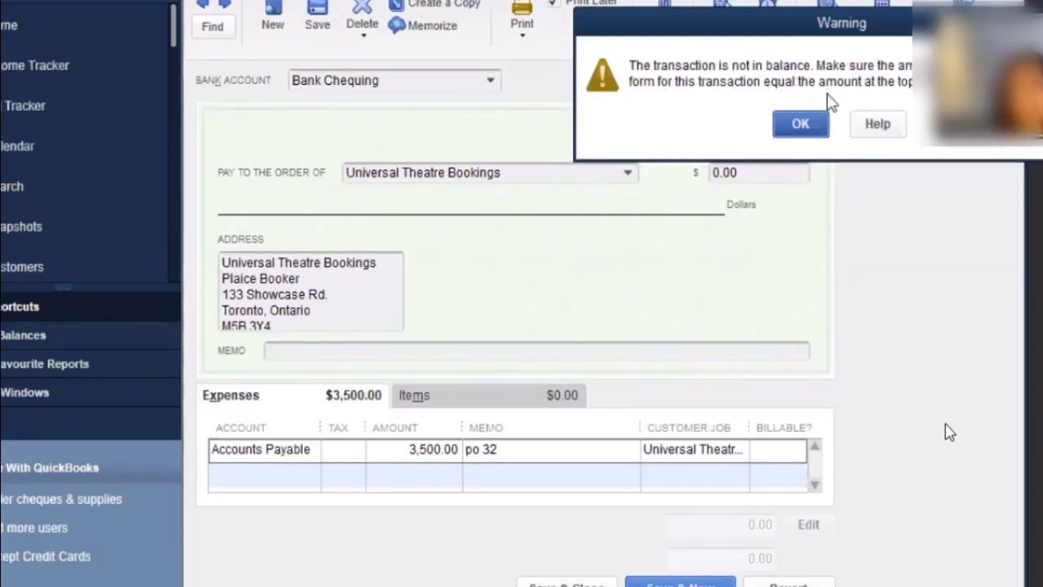
pyautogui.click(801, 125)
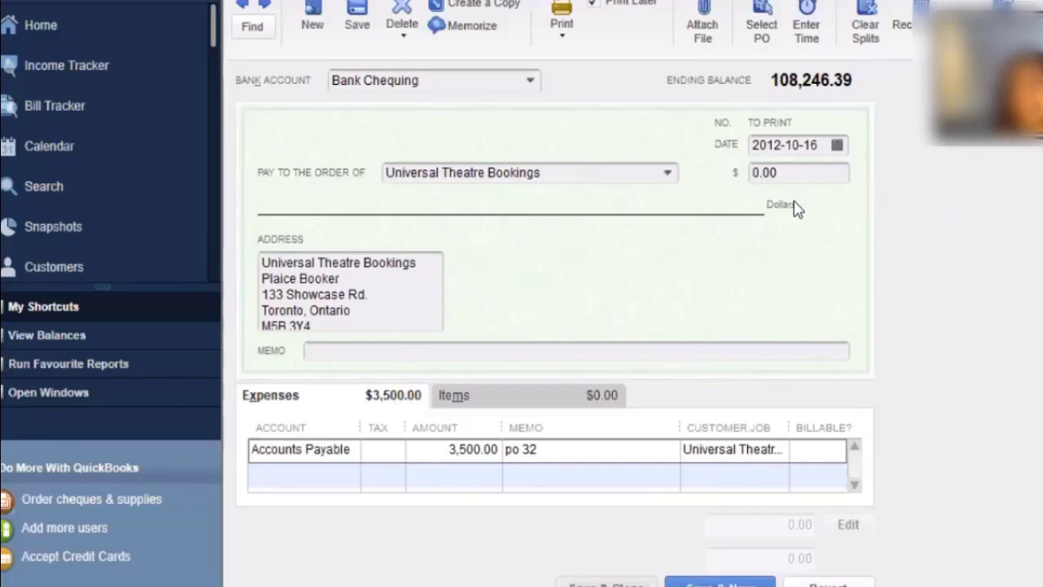
# Recalculate the cheque total to 3,500.00 and record the cheque.
pyautogui.click(923, 3)
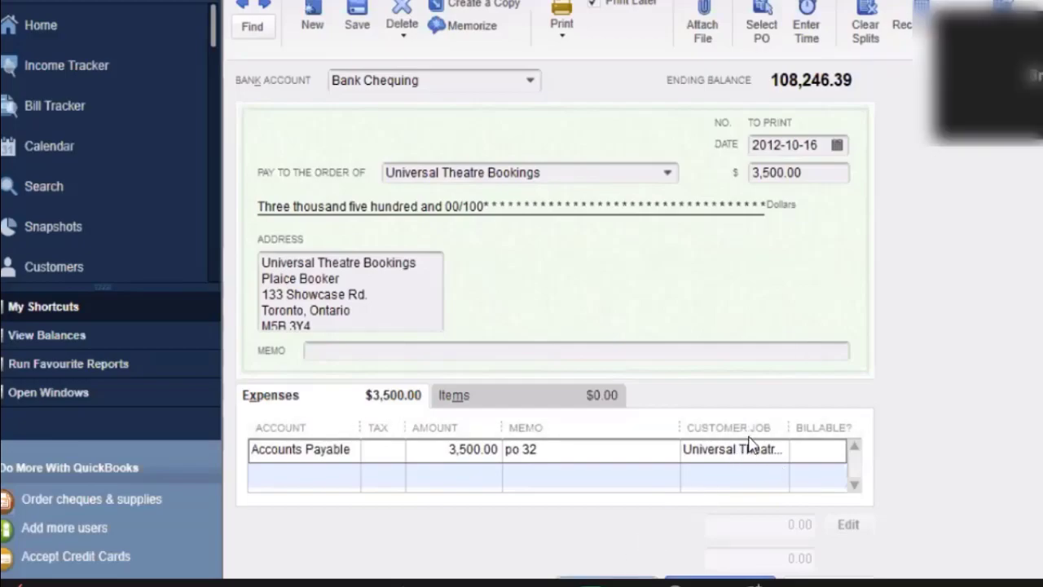
pyautogui.click(607, 578)
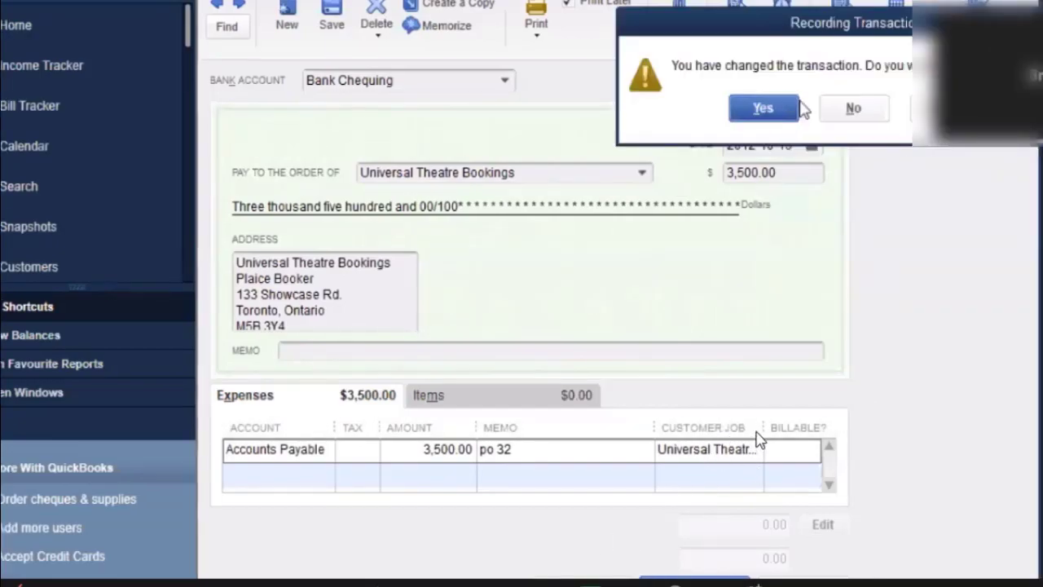
pyautogui.click(788, 113)
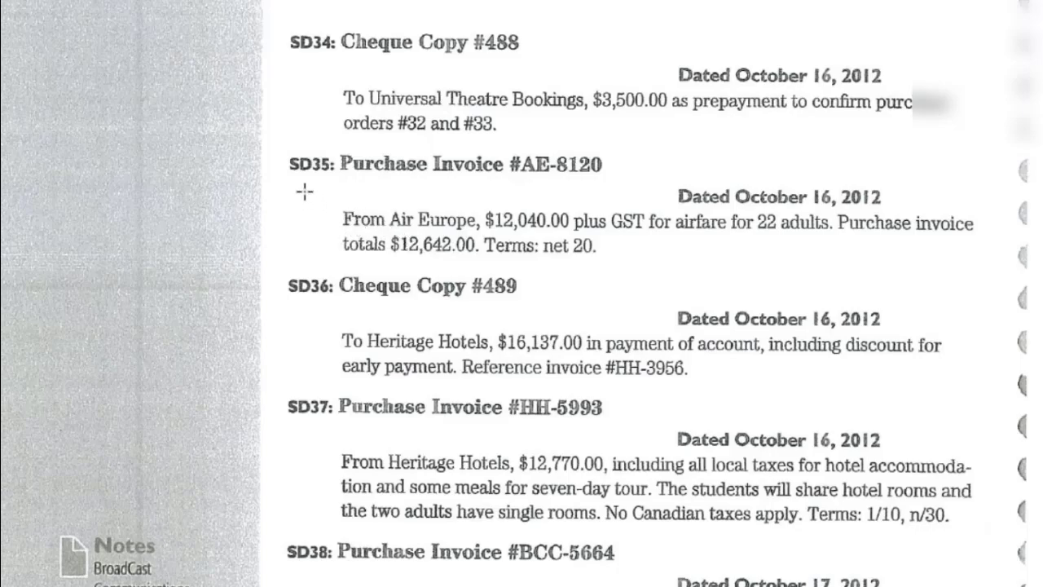
# Underline the SD35 Purchase Invoice #AE-8120 heading in the textbook PDF.
pyautogui.moveTo(297, 182); pyautogui.dragTo(610, 179)
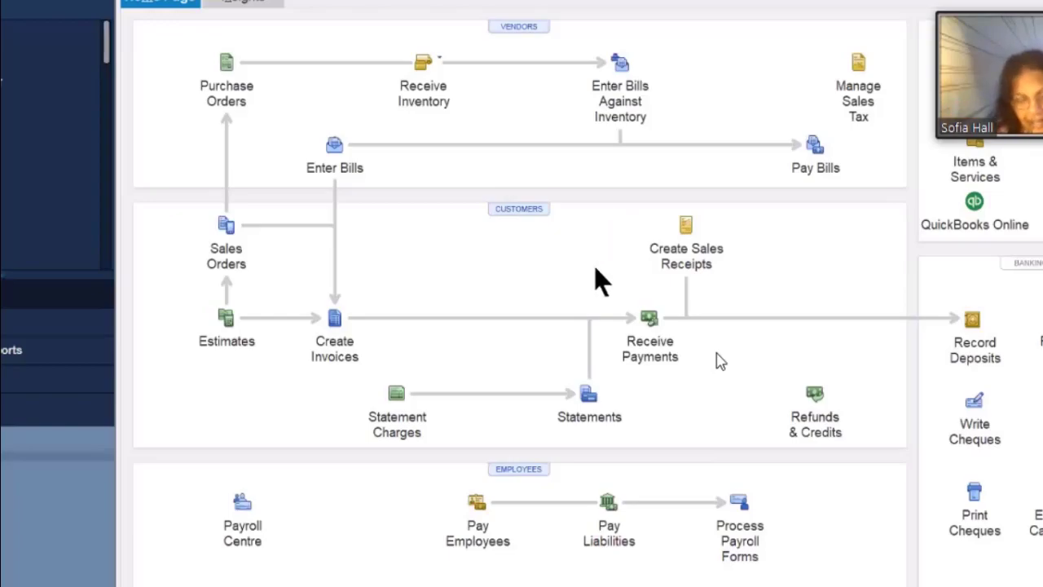
# Start a bill from Air Europe with reference number 8120, Net 20, due 11/05/2012.
pyautogui.click(336, 147)
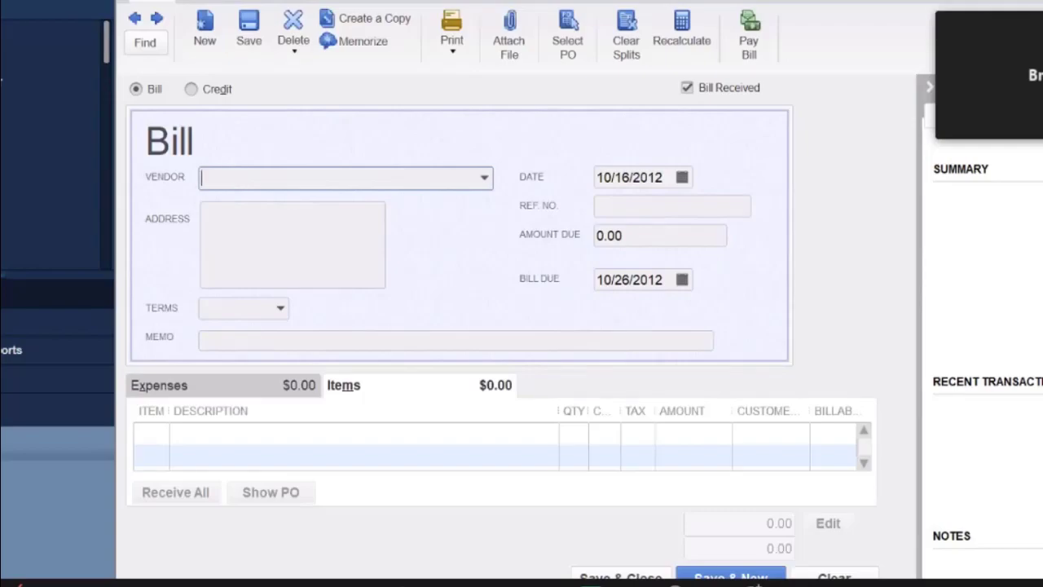
pyautogui.write('Air Europe')
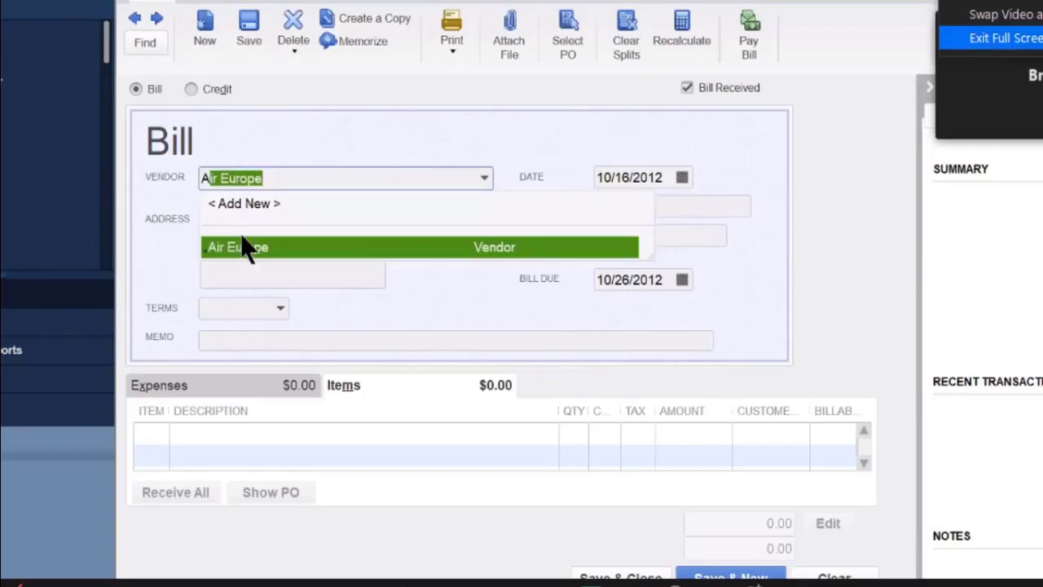
pyautogui.click(1006, 38)
pyautogui.press('Tab')
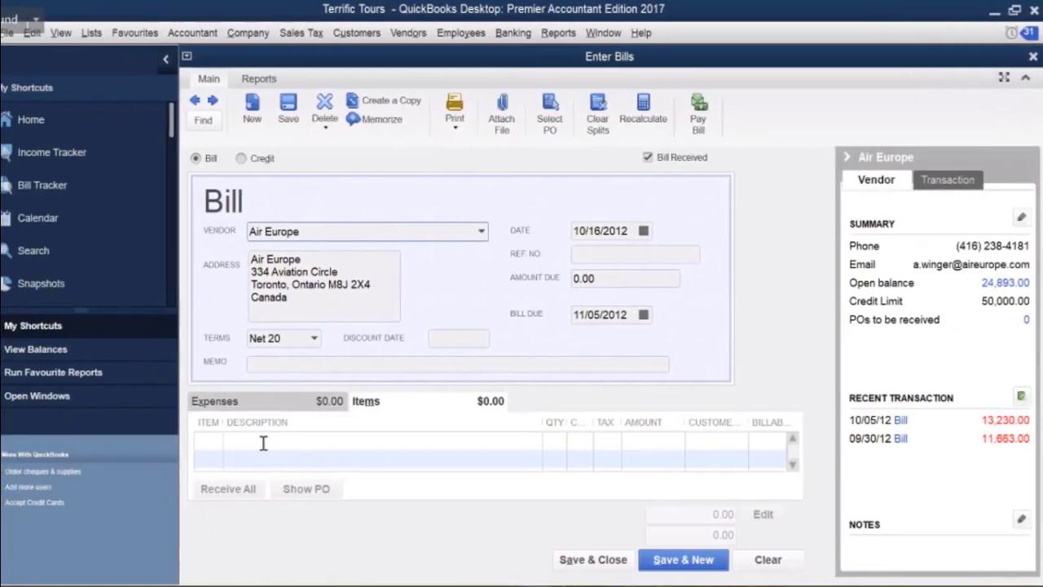
pyautogui.click(590, 251)
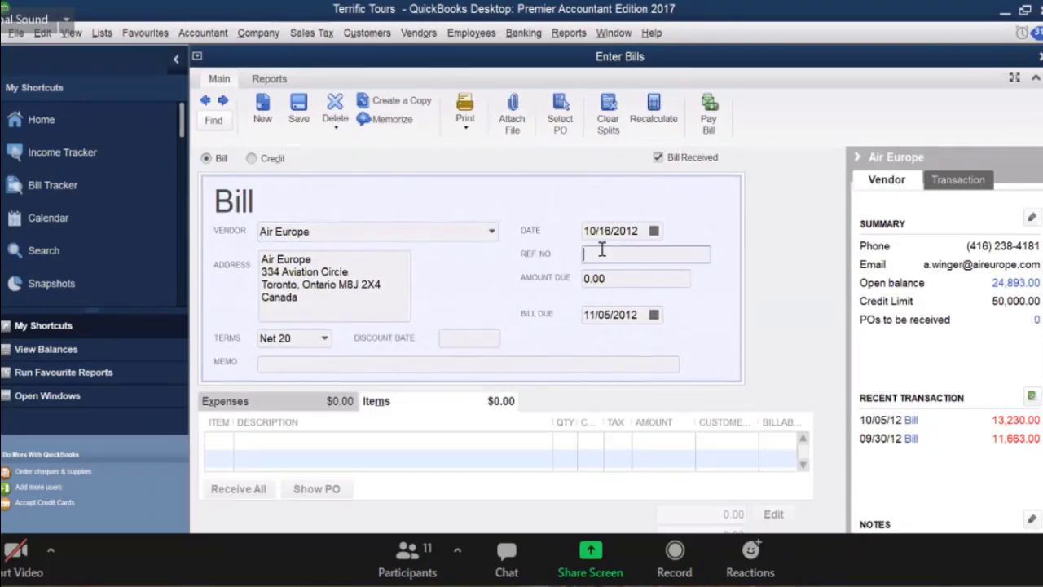
pyautogui.write('812')
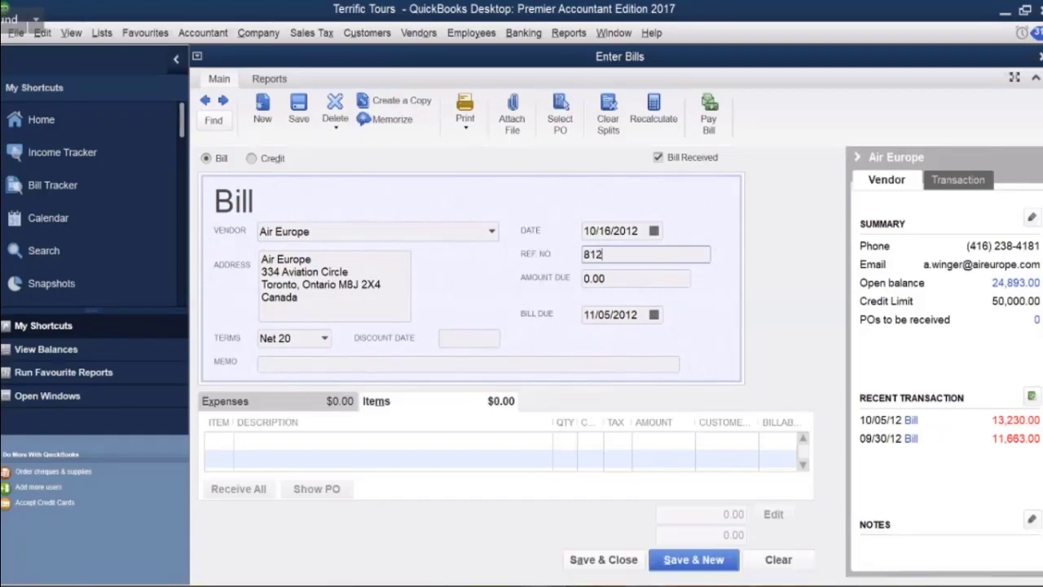
pyautogui.write('0')
pyautogui.click(336, 438)
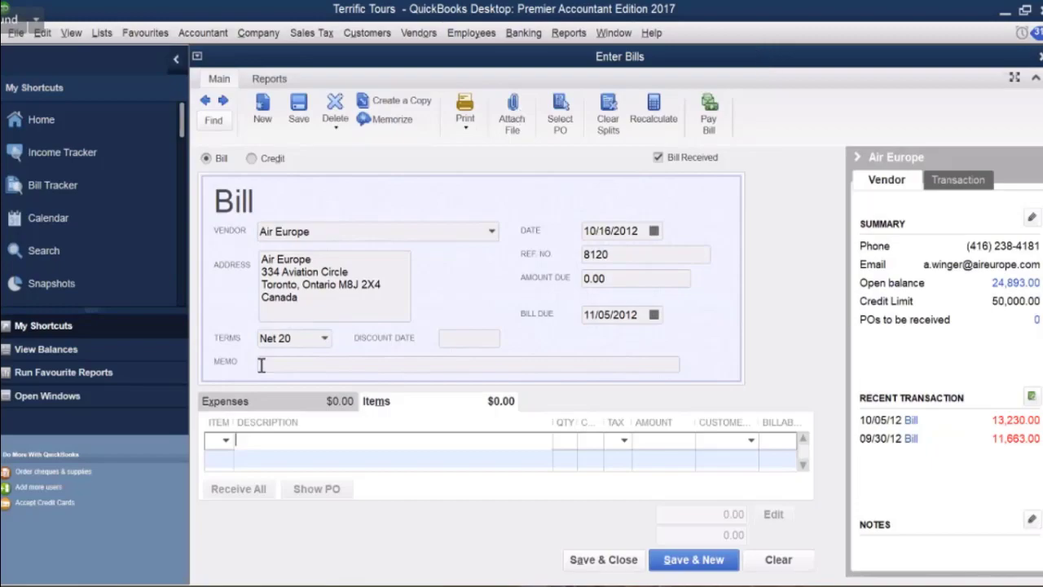
# Charge the bill's first line to Cost of Tours:Air Travel Expenses instead of the Air Travel item.
pyautogui.click(225, 440)
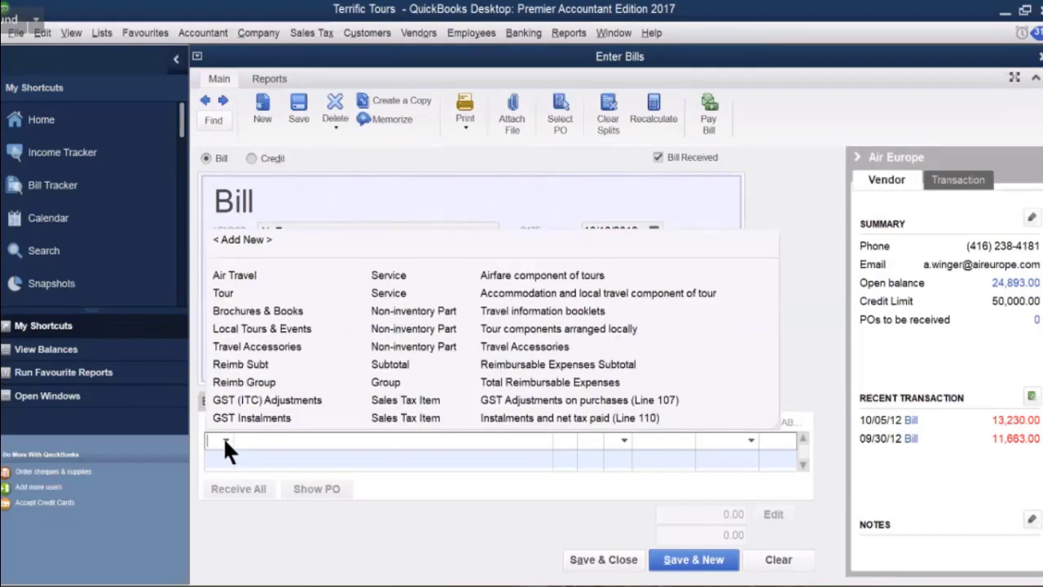
pyautogui.click(307, 273)
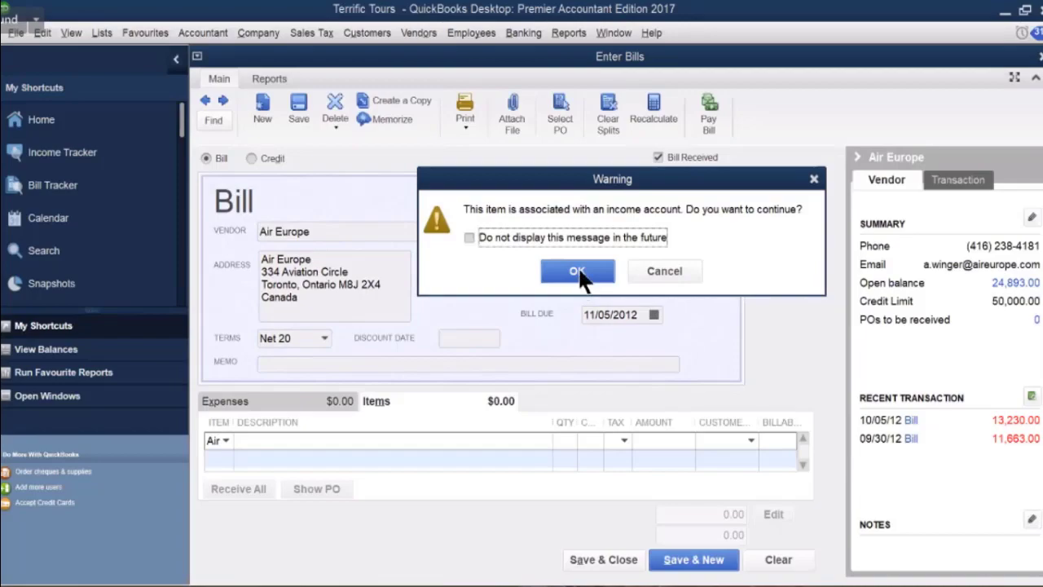
pyautogui.click(660, 263)
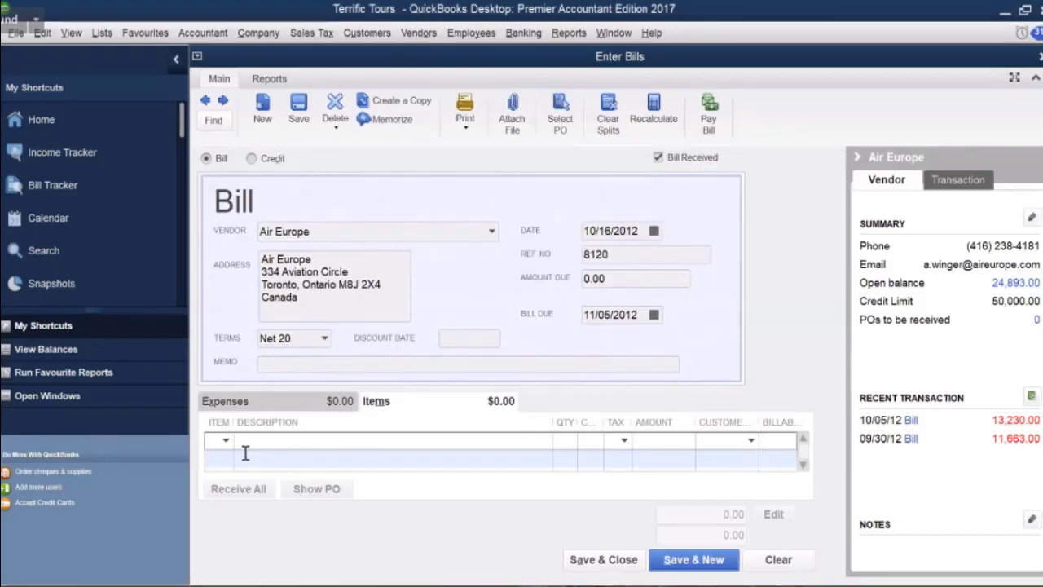
pyautogui.click(237, 401)
pyautogui.click(285, 439)
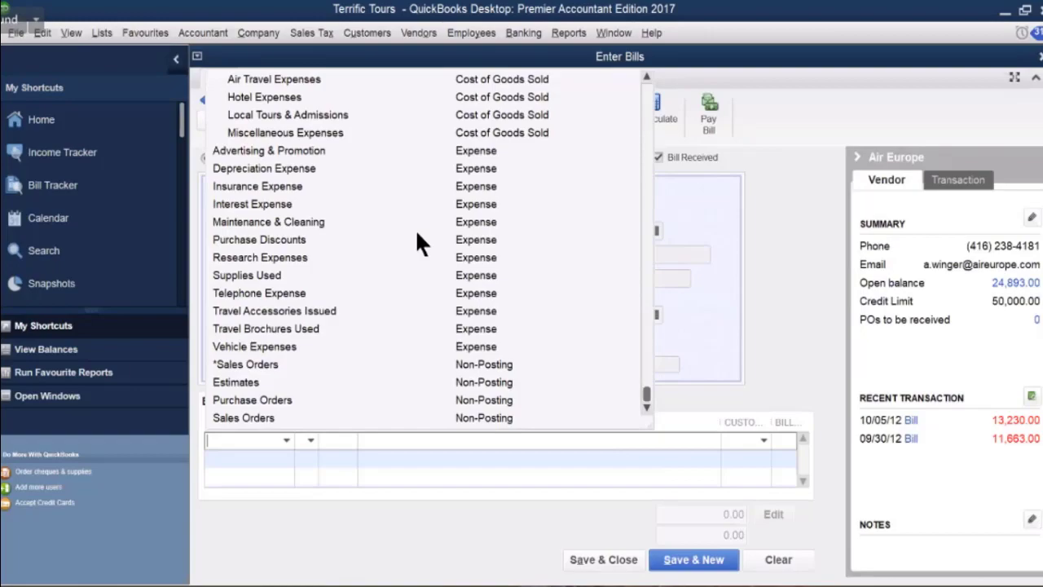
pyautogui.scroll(2, 416, 234)
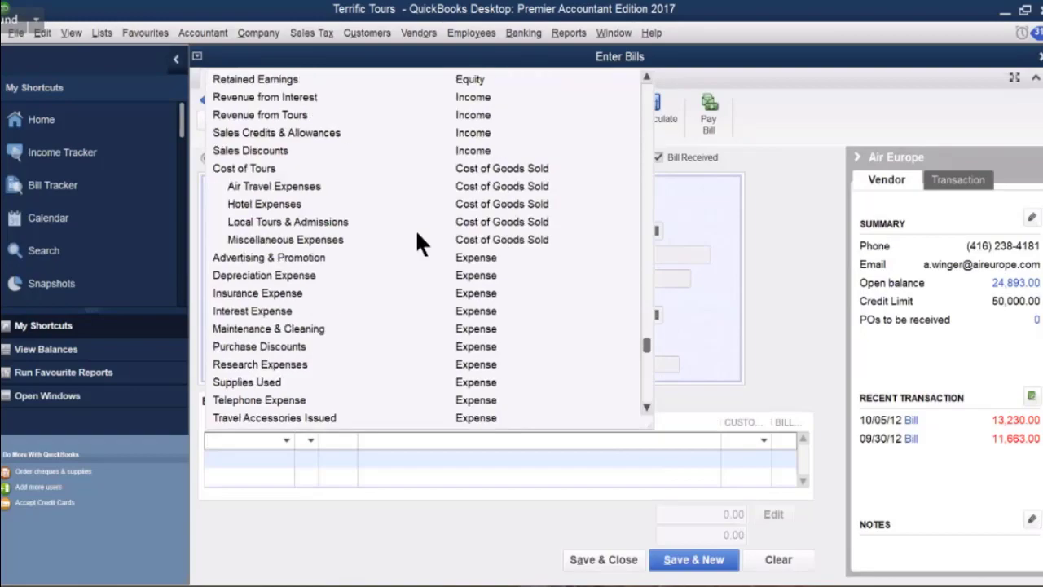
pyautogui.click(315, 184)
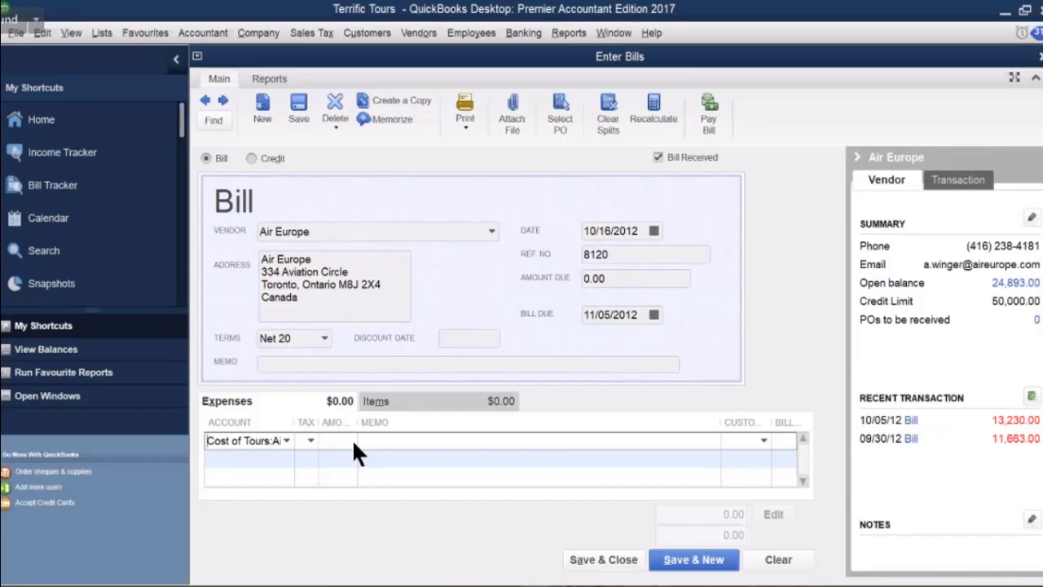
# Enter 12,040.00 with GST tax code G on the line and save bill 8120.
pyautogui.click(310, 440)
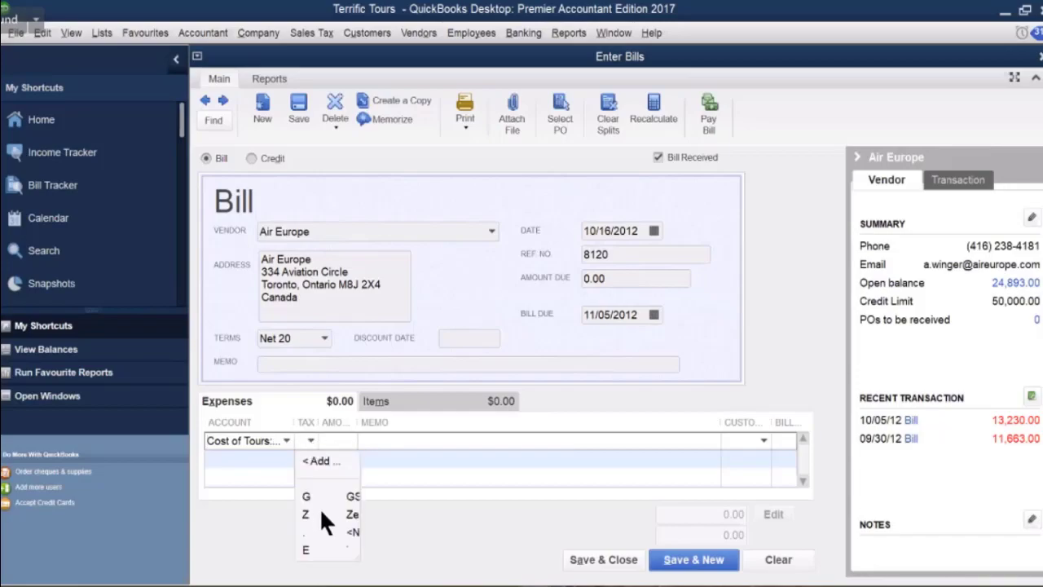
pyautogui.click(340, 440)
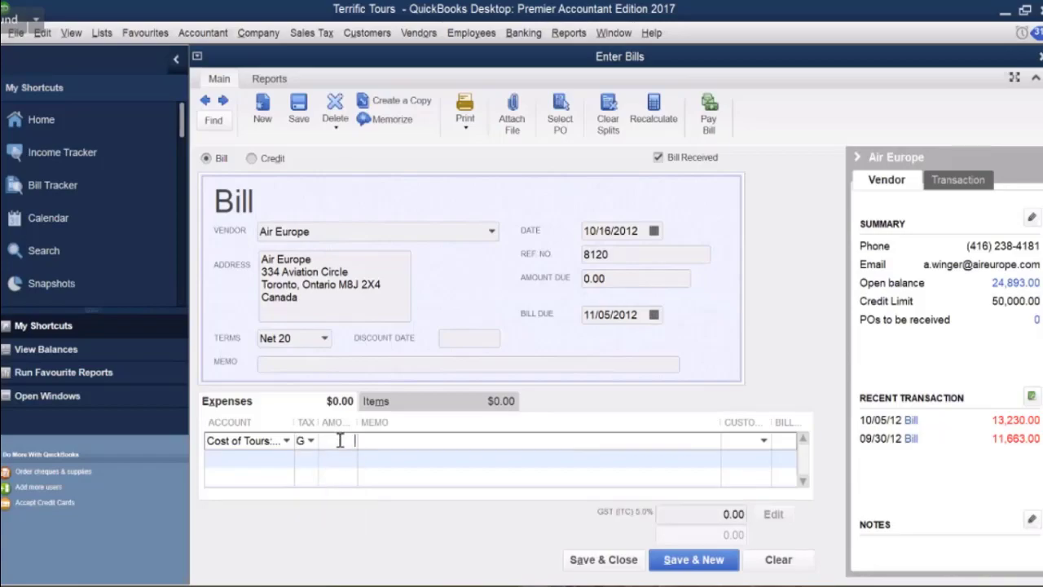
pyautogui.write('12040')
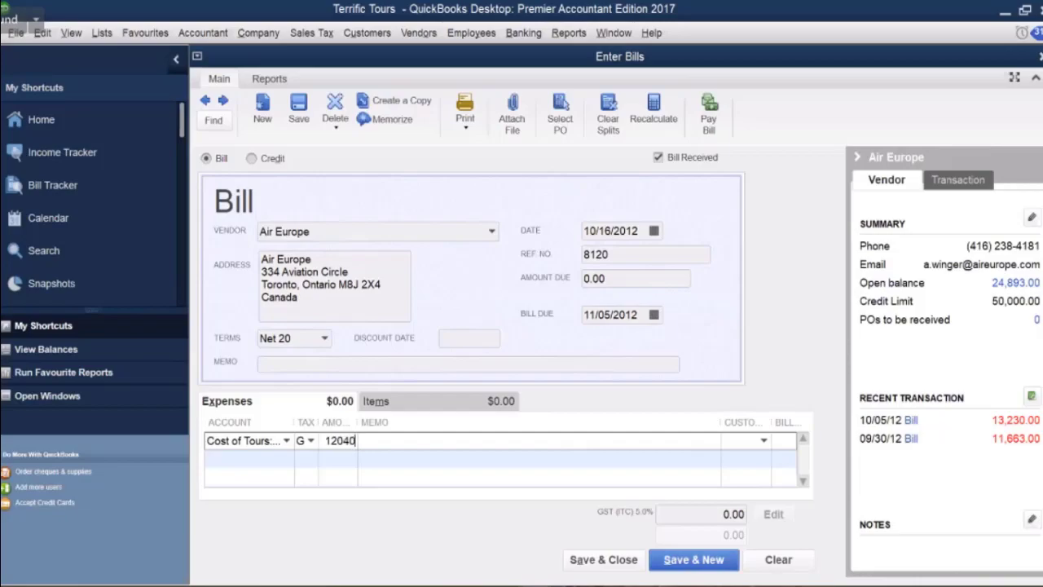
pyautogui.click(389, 438)
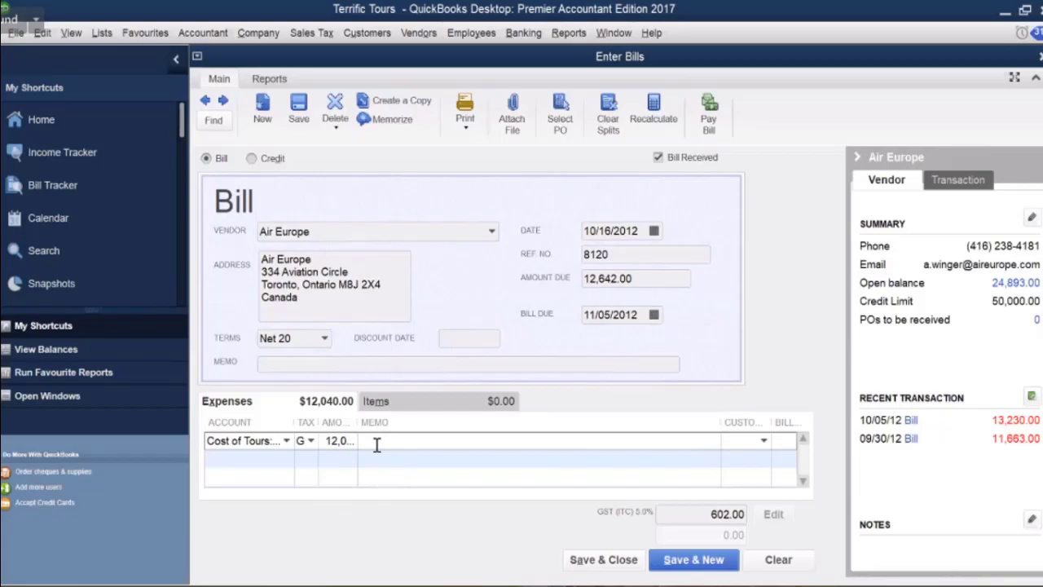
pyautogui.click(588, 563)
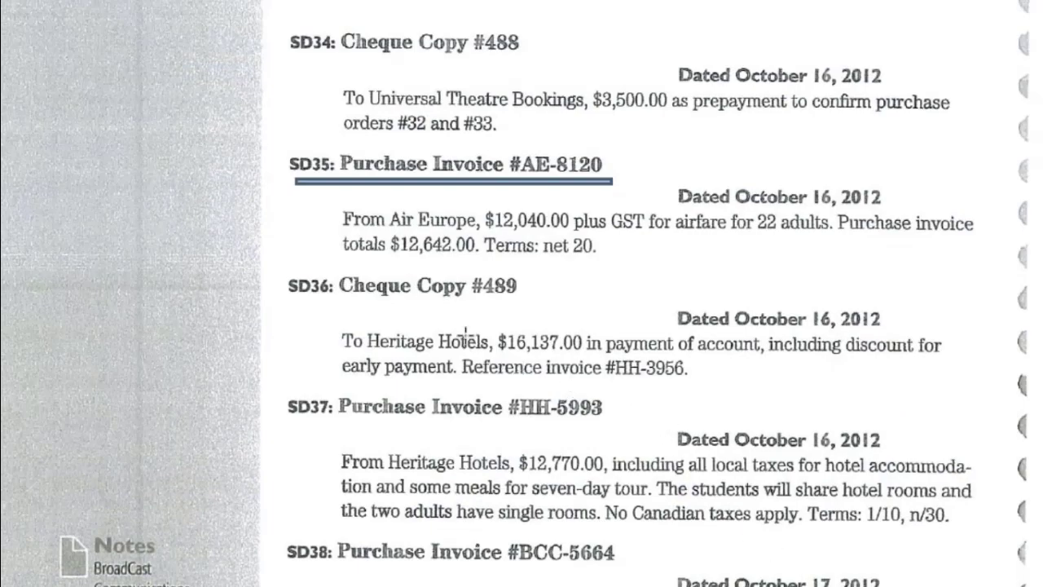
# Underline the SD36: Cheque Copy #489 heading on the textbook page.
pyautogui.click(404, 311)
pyautogui.click(426, 318)
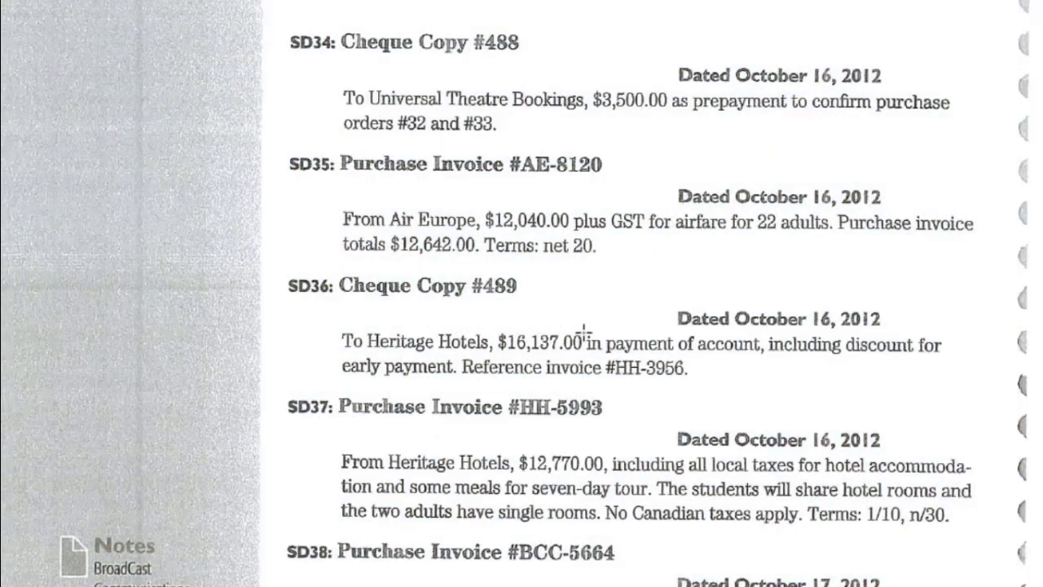
pyautogui.scroll(-1, 578, 330)
pyautogui.scroll(-3, 334, 277)
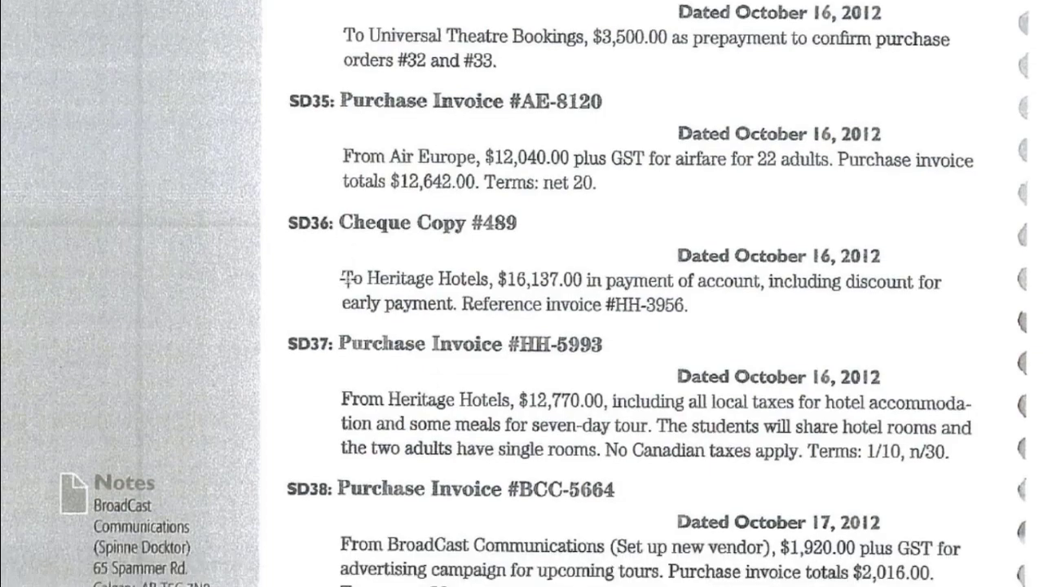
pyautogui.scroll(-1, 305, 247)
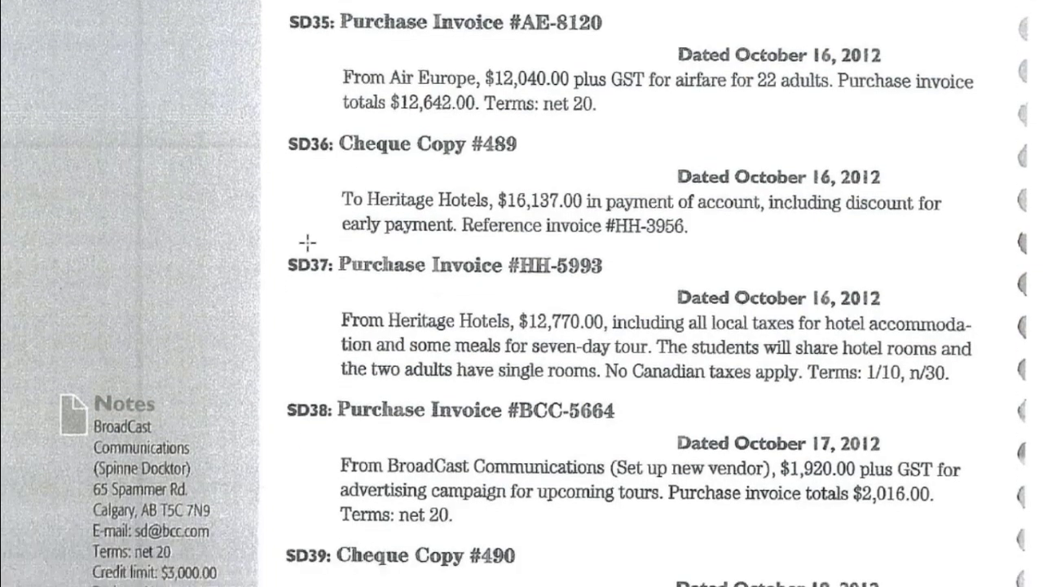
pyautogui.moveTo(284, 161); pyautogui.dragTo(568, 164)
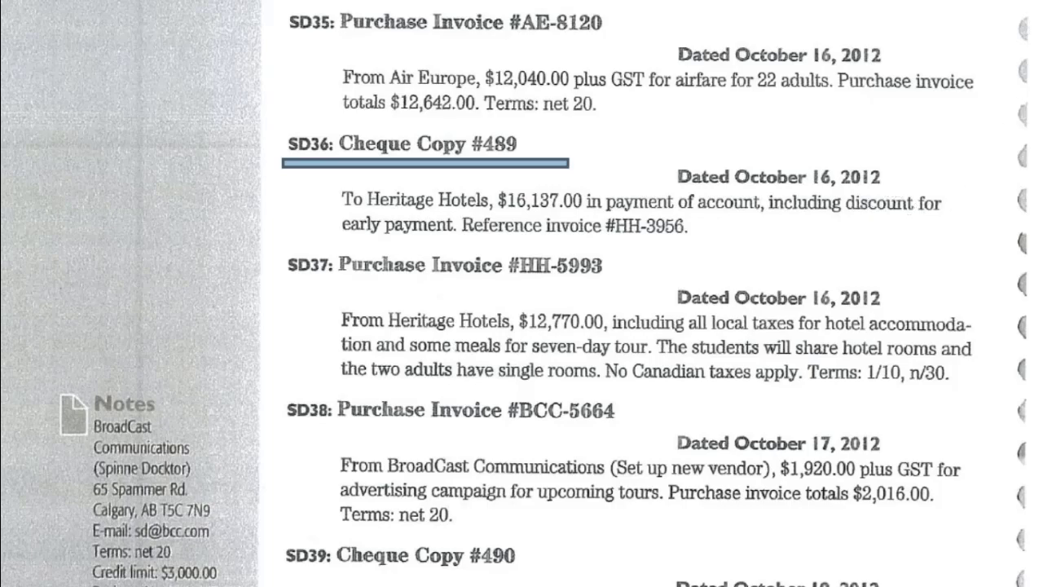
pyautogui.hotkey('alt', 'Tab')
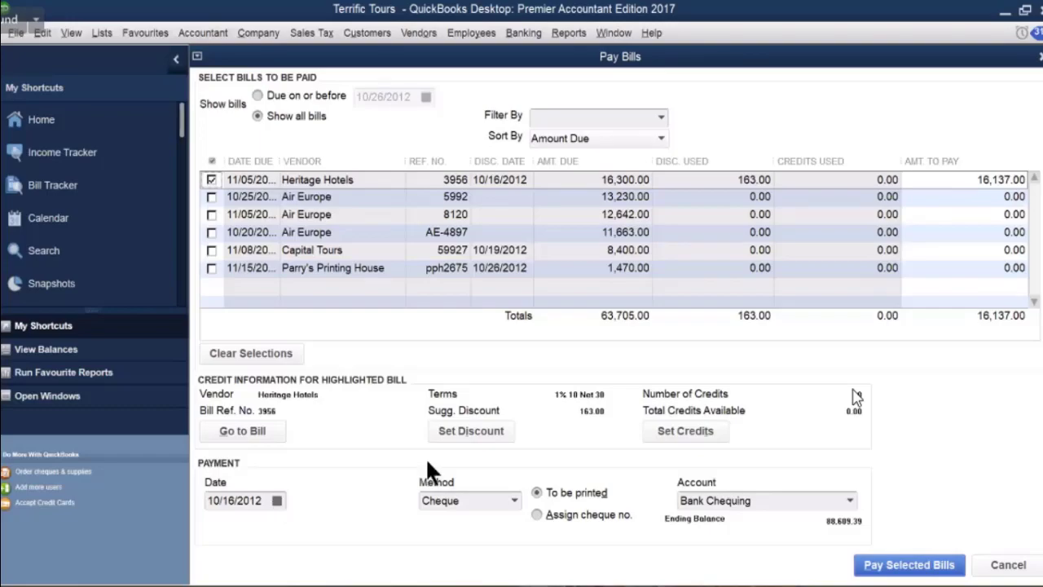
# Pay Heritage Hotels bill 3956 for 16,137.00 after applying the 163.00 discount.
pyautogui.click(450, 428)
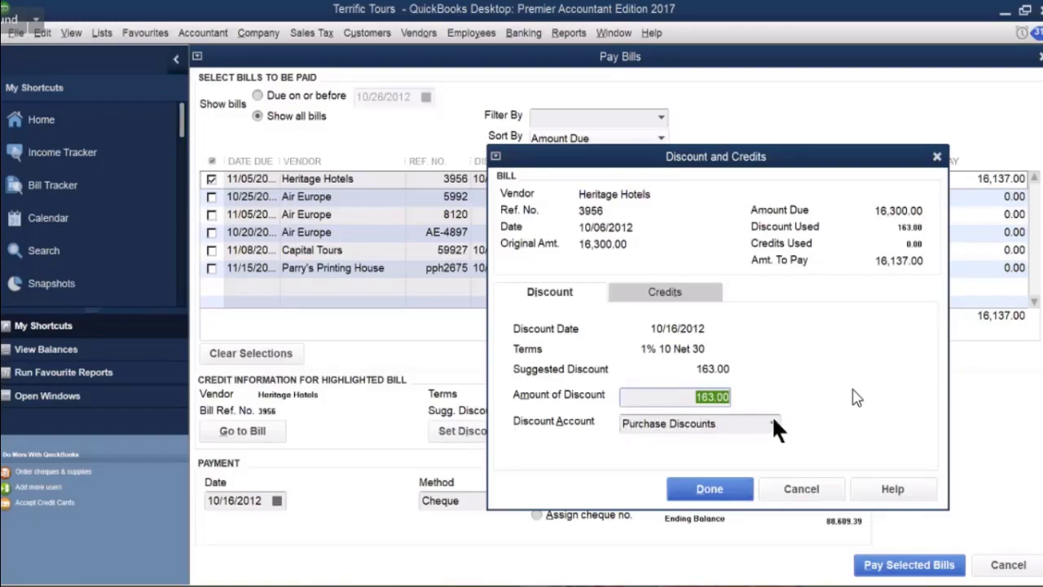
pyautogui.click(723, 495)
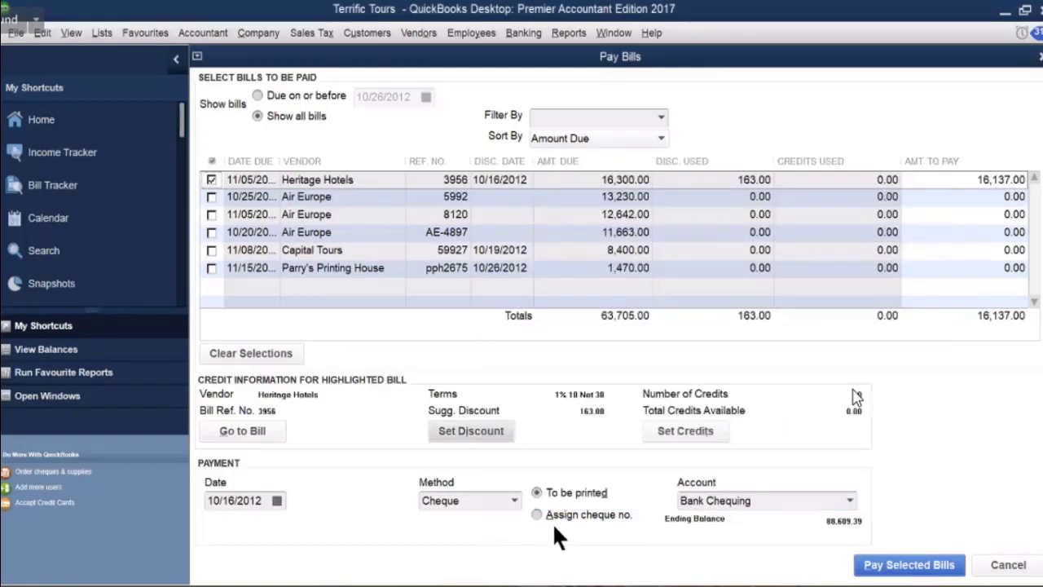
pyautogui.click(868, 562)
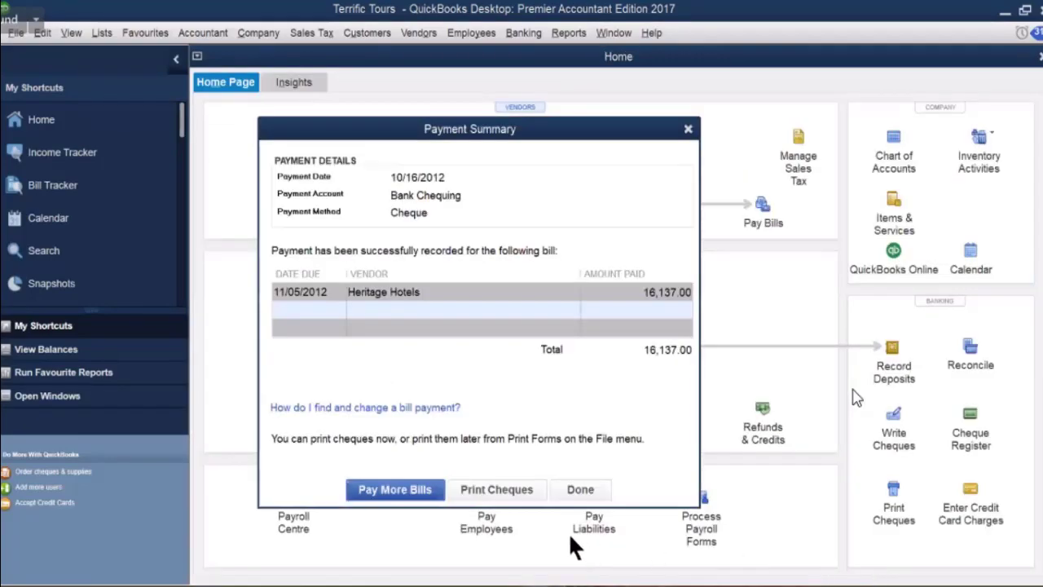
pyautogui.click(584, 488)
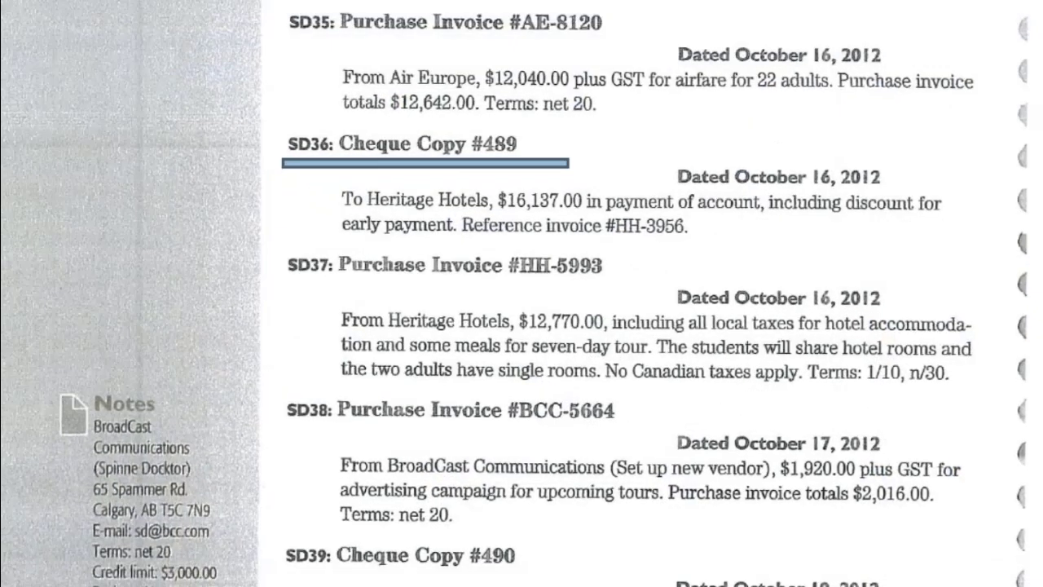
# Draw a line under the SD37: Purchase Invoice #HH-5993 heading on the scanned page.
pyautogui.scroll(-1, 589, 460)
pyautogui.scroll(-2, 588, 460)
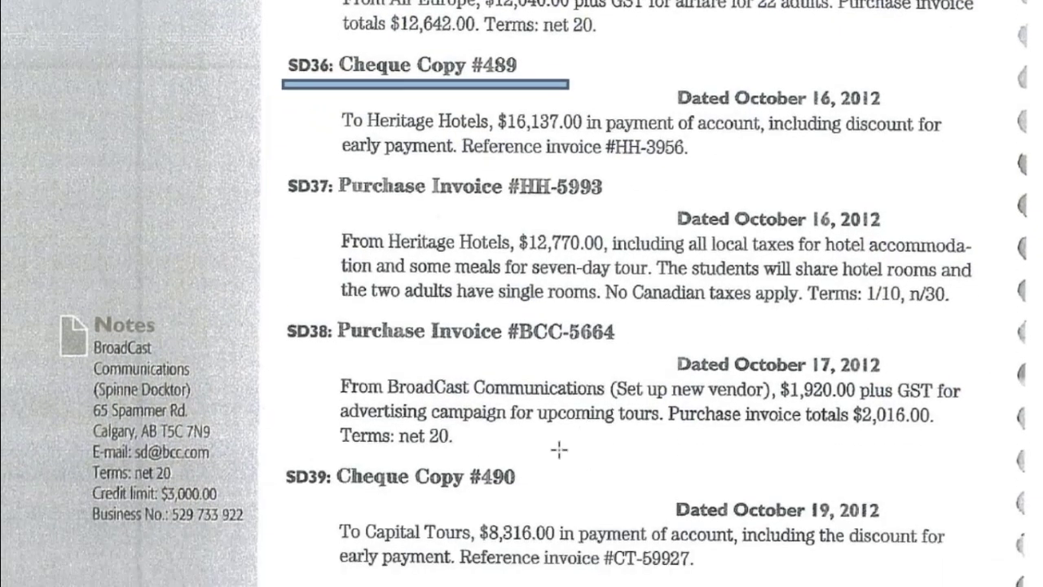
pyautogui.click(320, 173)
pyautogui.click(298, 158)
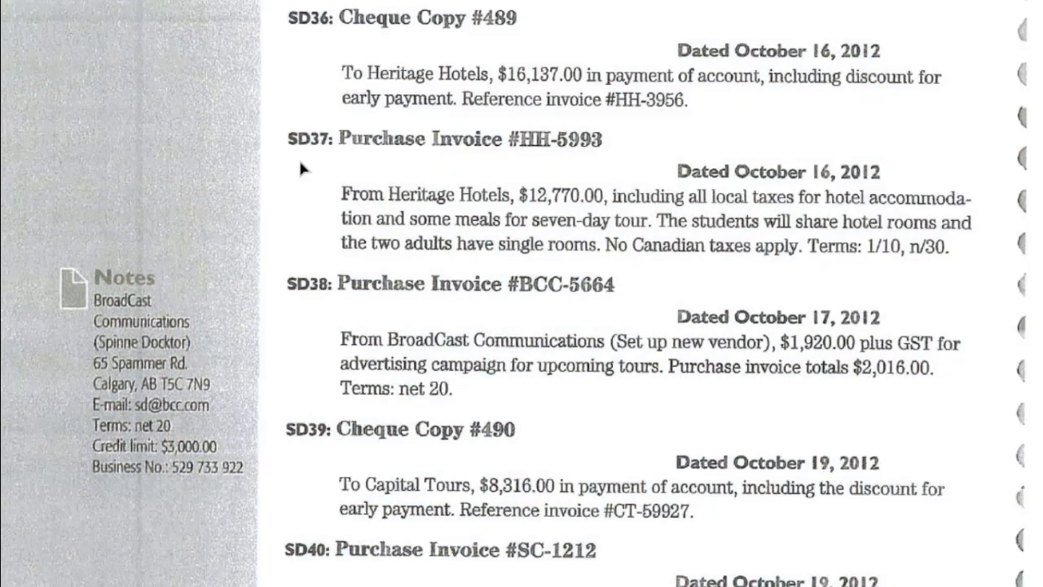
pyautogui.moveTo(291, 158); pyautogui.dragTo(626, 163)
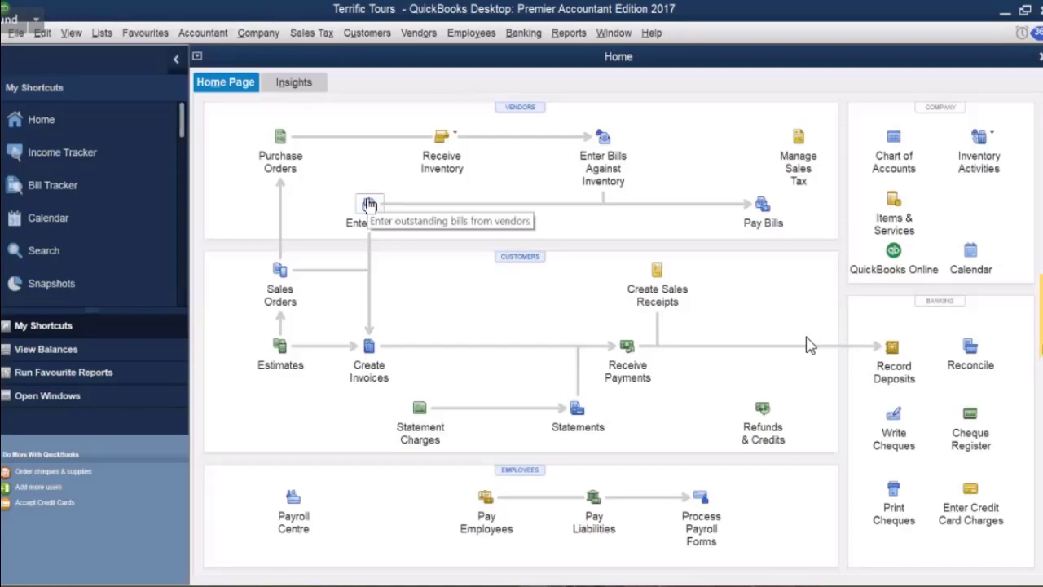
# Start a new vendor bill with Heritage Hotels as the vendor.
pyautogui.click(369, 203)
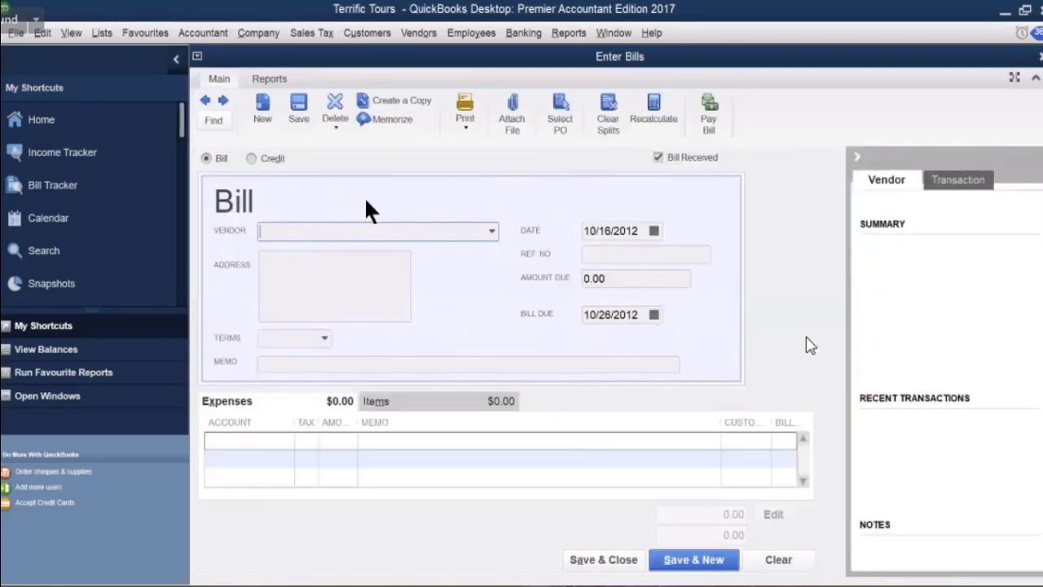
pyautogui.write('Heritage Hotels')
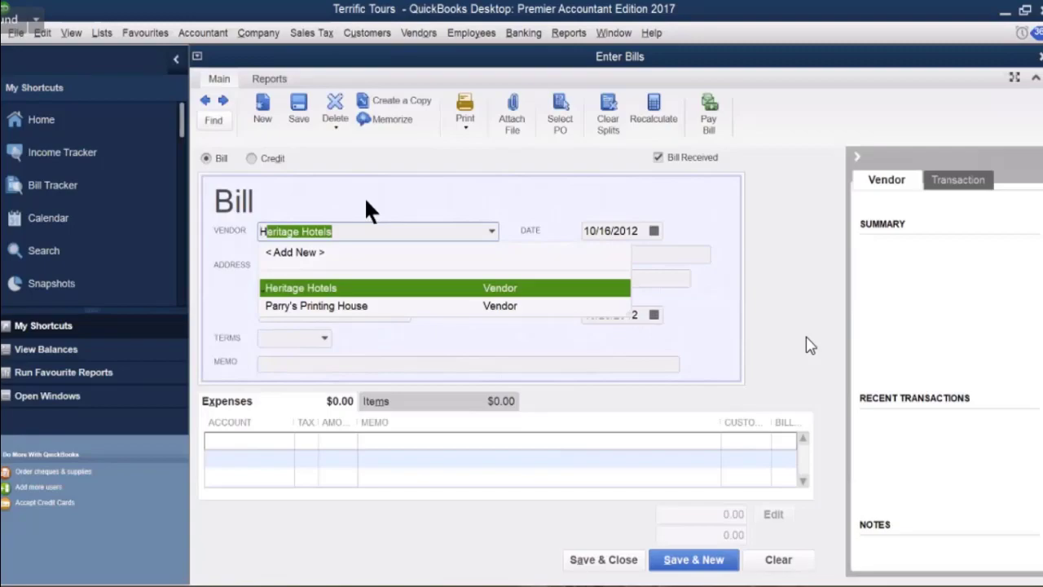
pyautogui.click(343, 291)
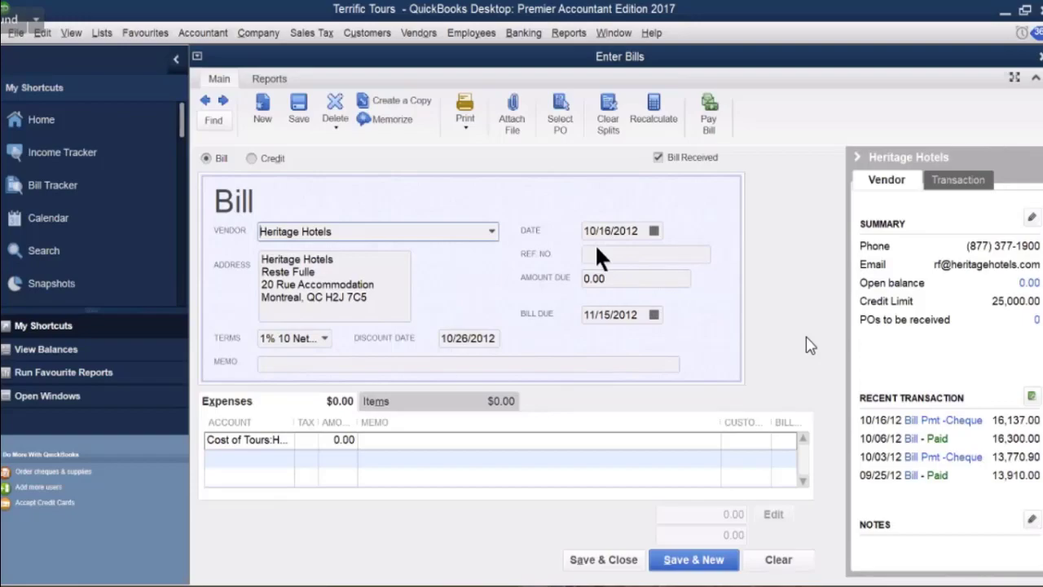
# Fix the mistyped vendor entry, reselect Heritage Hotels, and enter reference number 5993.
pyautogui.write('5993')
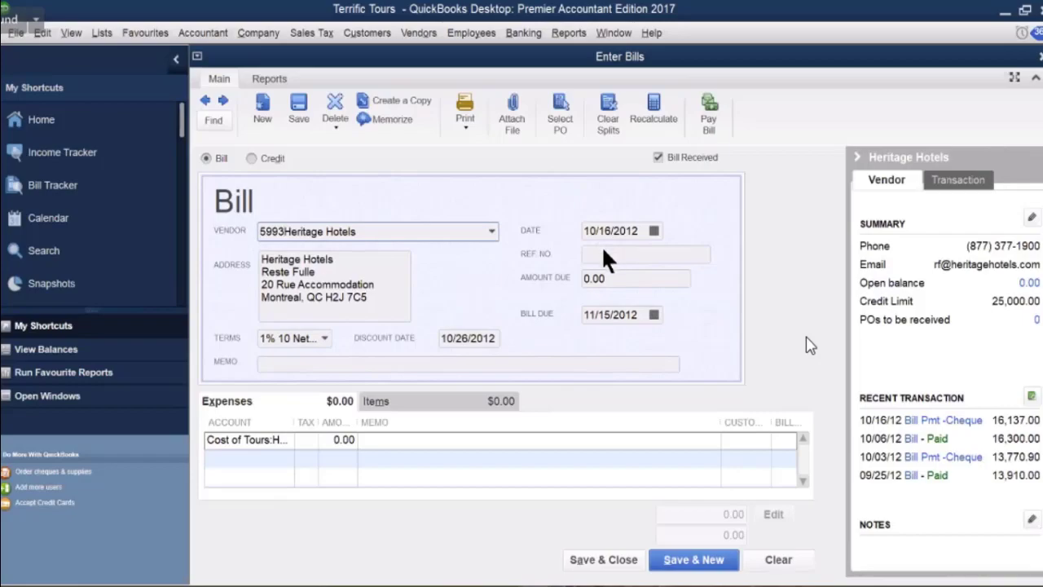
pyautogui.press('Tab')
pyautogui.click(602, 191)
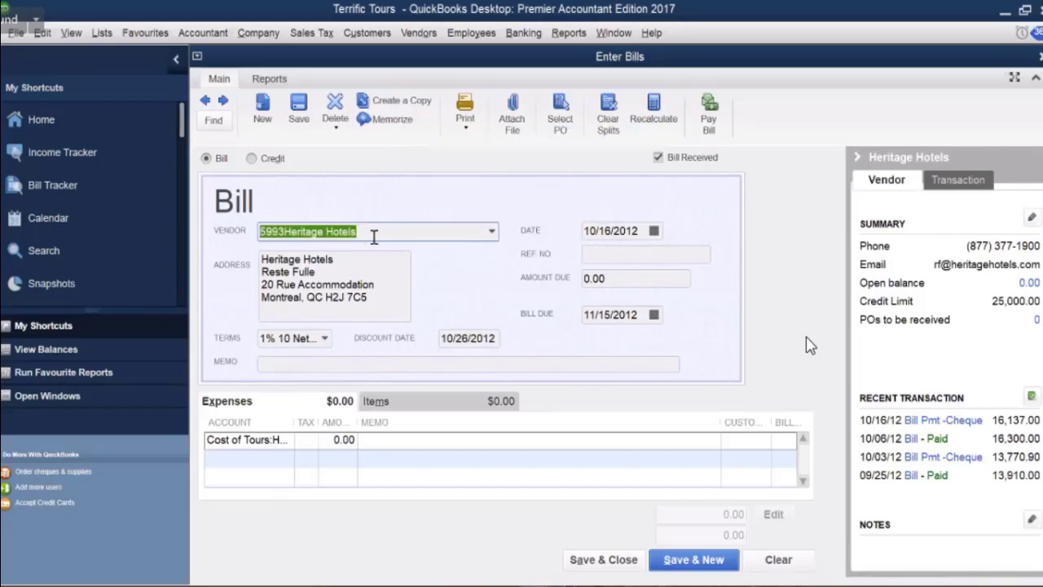
pyautogui.press('BackSpace')
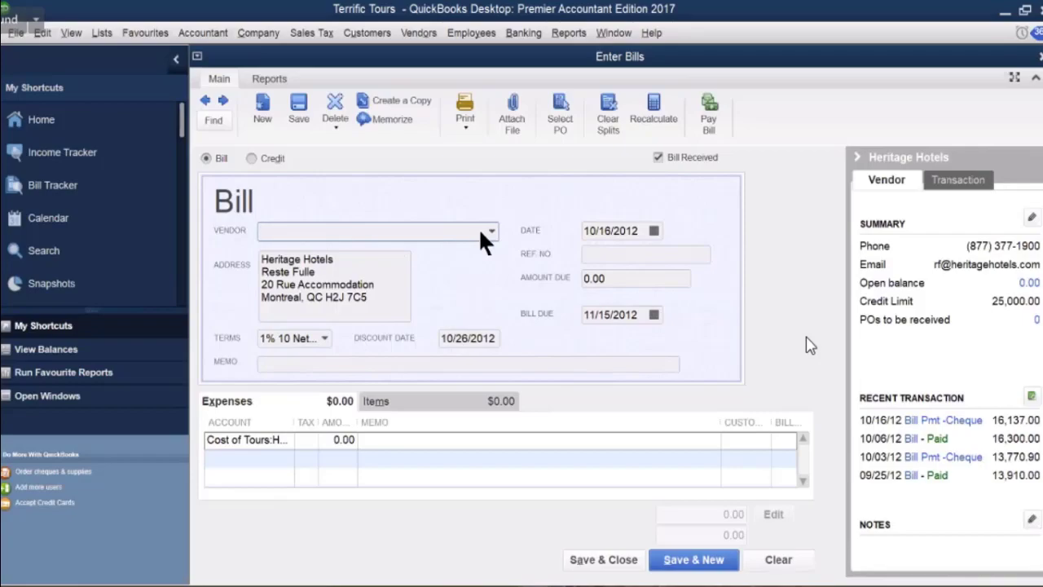
pyautogui.write('Heritage Hotels')
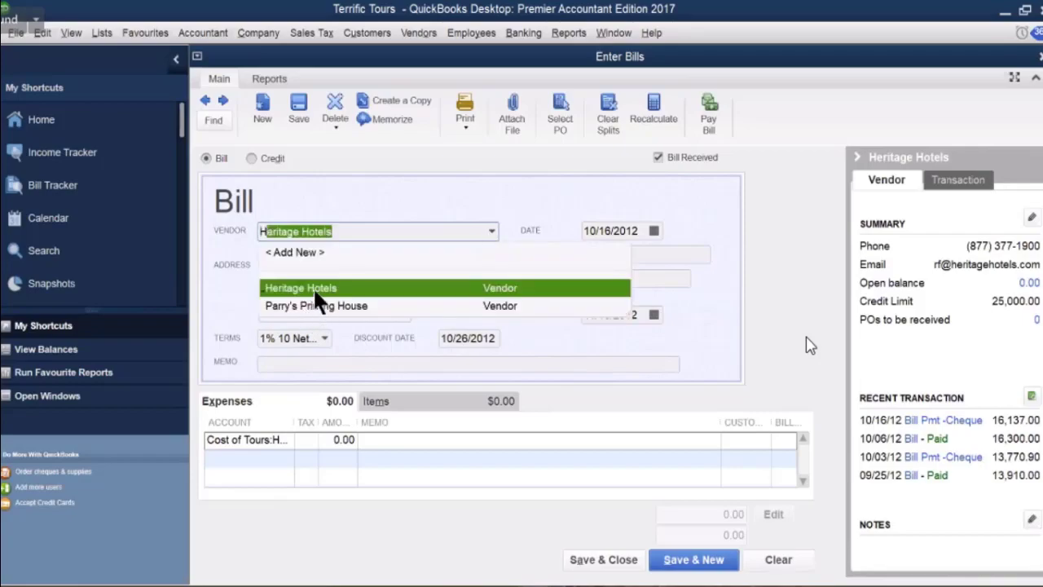
pyautogui.click(599, 253)
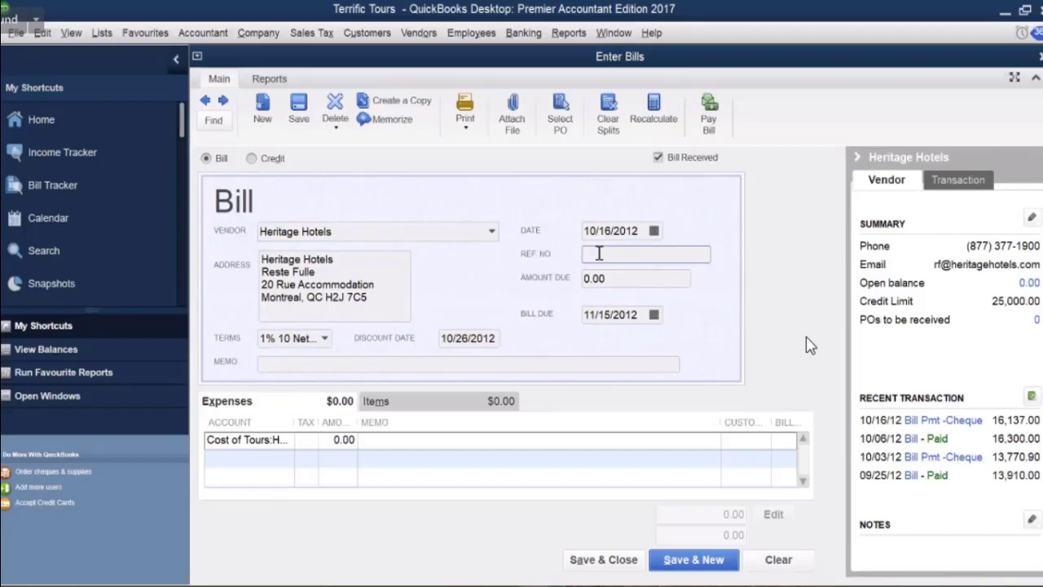
pyautogui.write('5993')
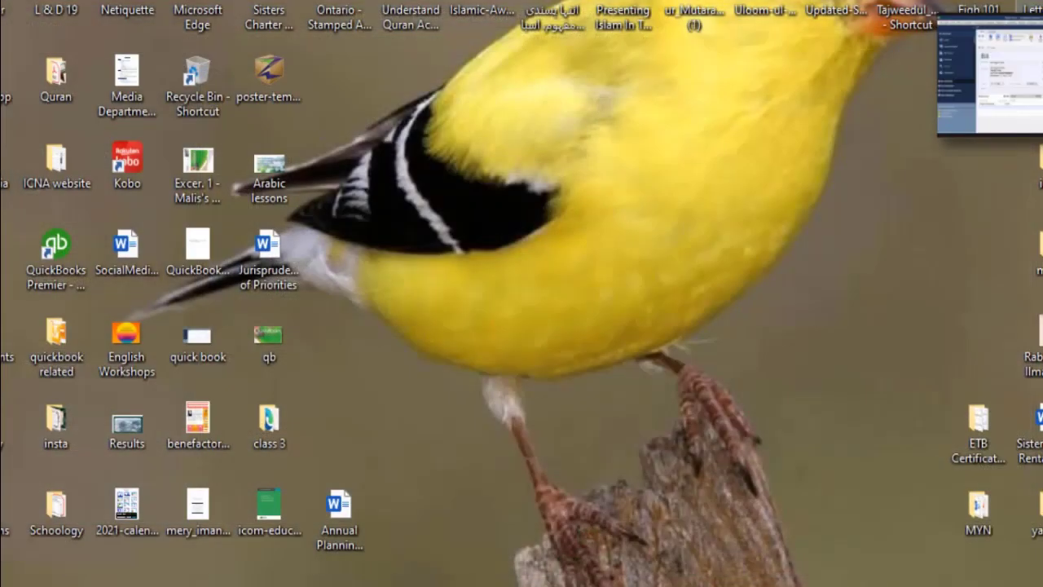
# Return to QuickBooks and start a new Heritage Hotels bill.
pyautogui.click(718, 584)
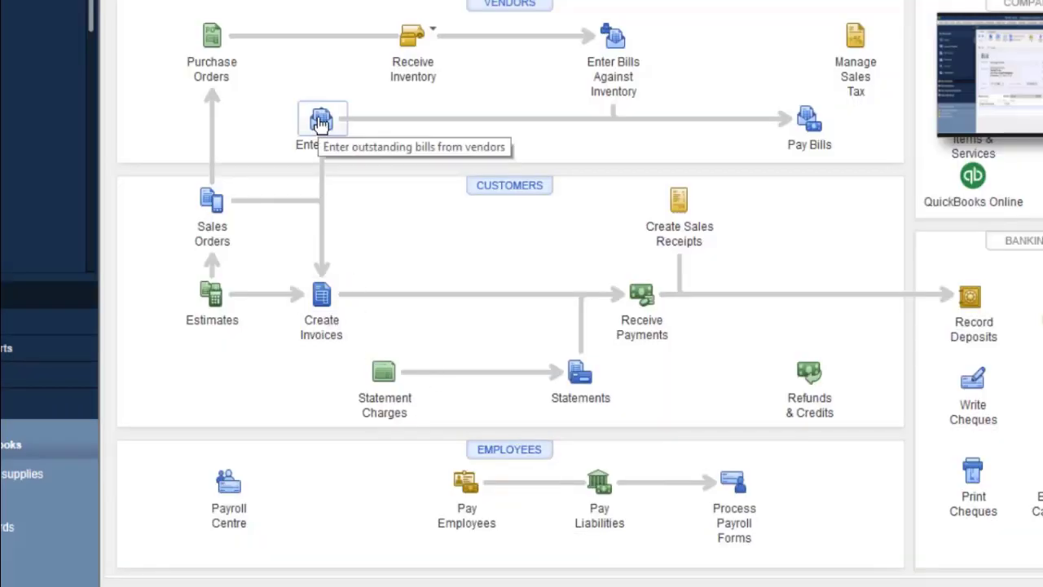
pyautogui.click(320, 124)
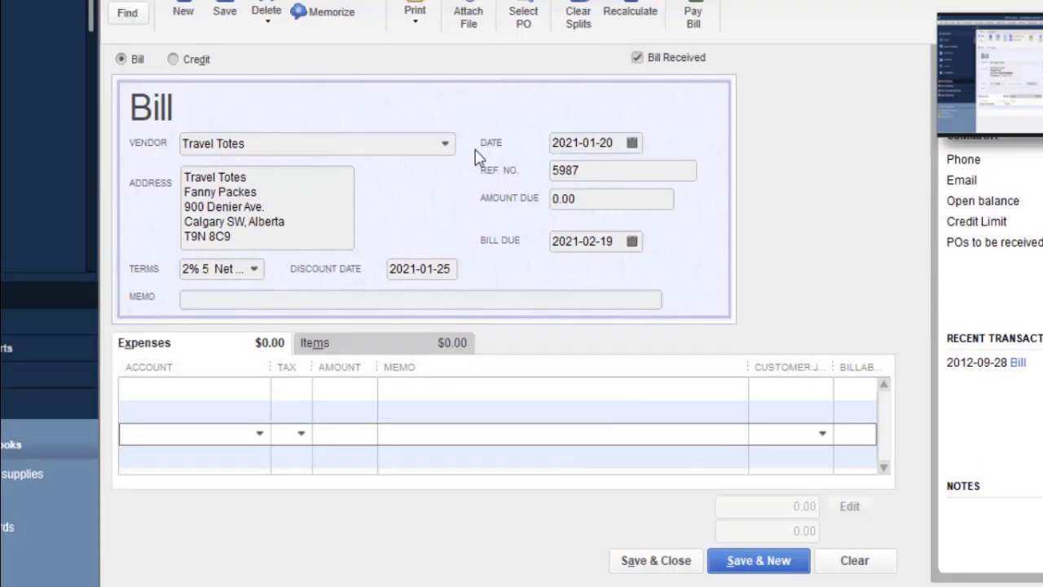
pyautogui.click(444, 145)
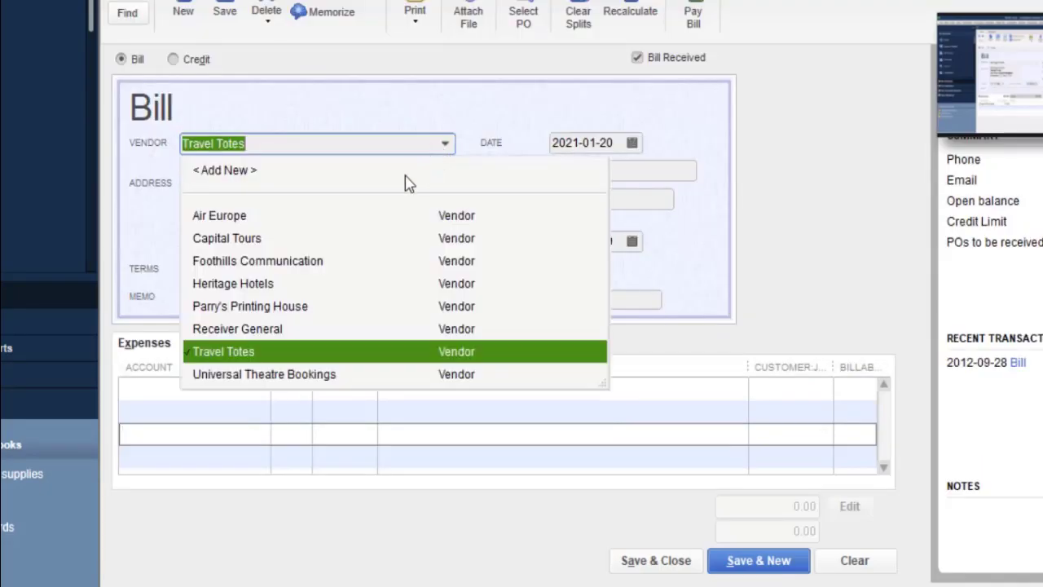
pyautogui.click(269, 283)
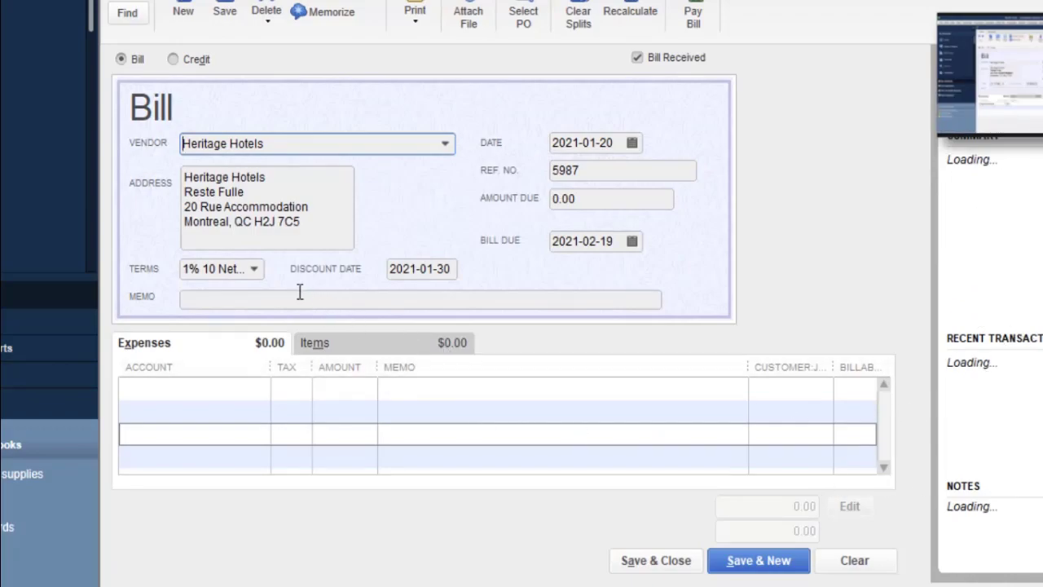
pyautogui.click(616, 174)
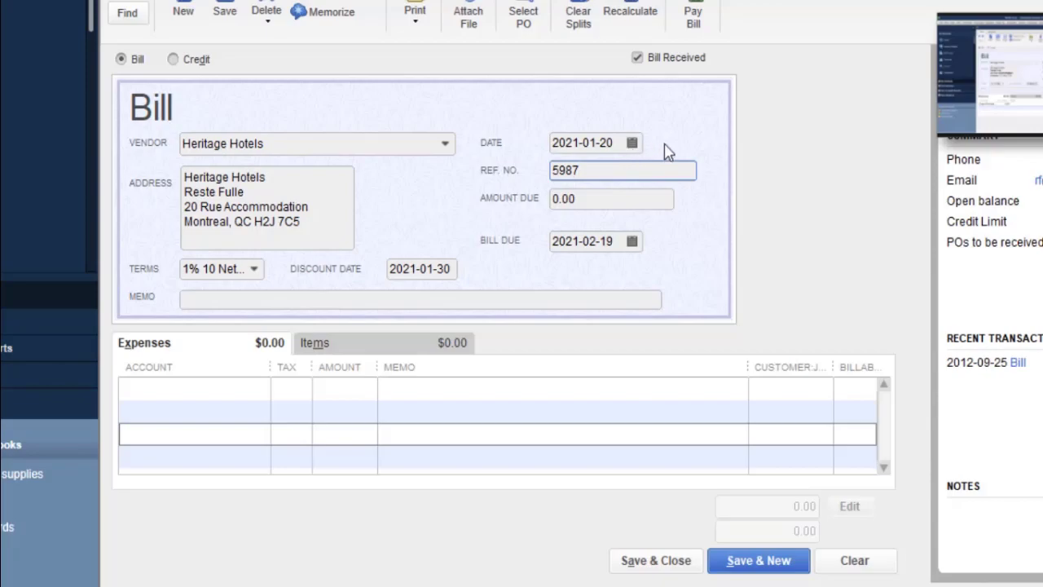
# Change the bill date to 2012-10-16.
pyautogui.click(632, 144)
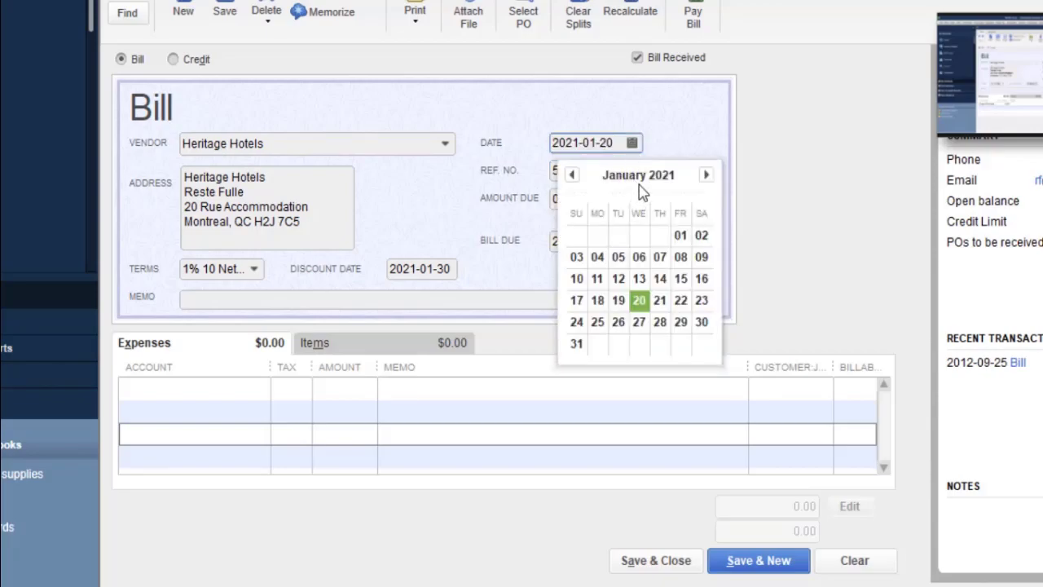
pyautogui.click(572, 175)
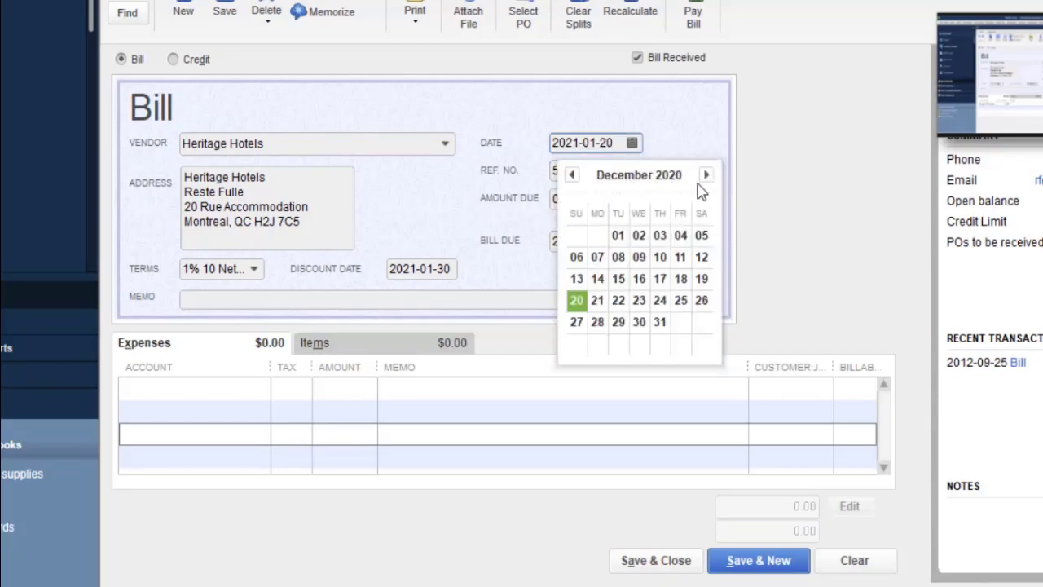
pyautogui.click(573, 140)
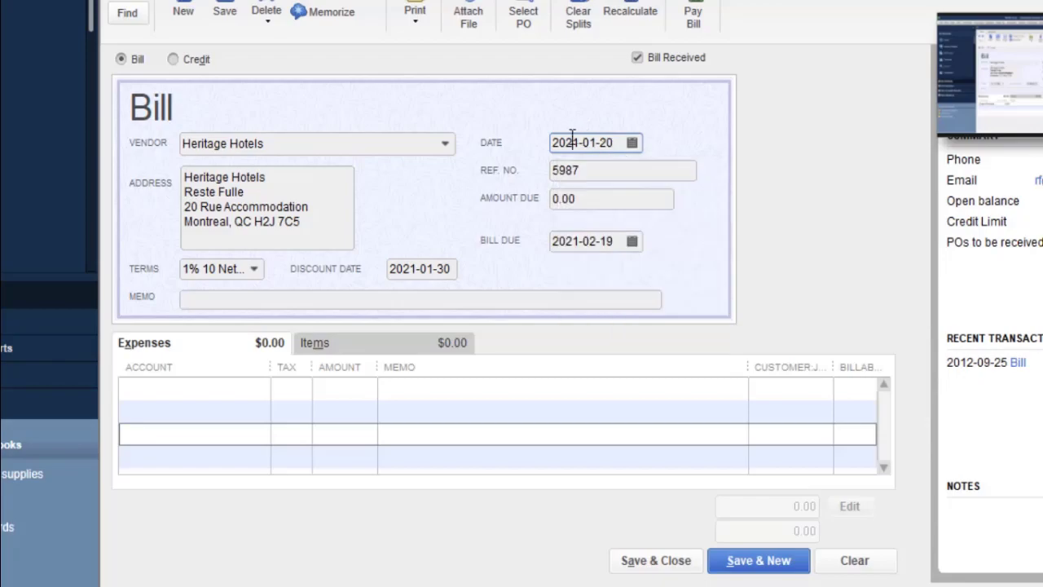
pyautogui.moveTo(580, 141); pyautogui.dragTo(568, 142)
pyautogui.write('12')
pyautogui.moveTo(595, 142)
pyautogui.mouseDown()
pyautogui.moveTo(586, 139)
pyautogui.moveTo(599, 141)
pyautogui.mouseUp()
pyautogui.write('10-16')
pyautogui.click(604, 168)
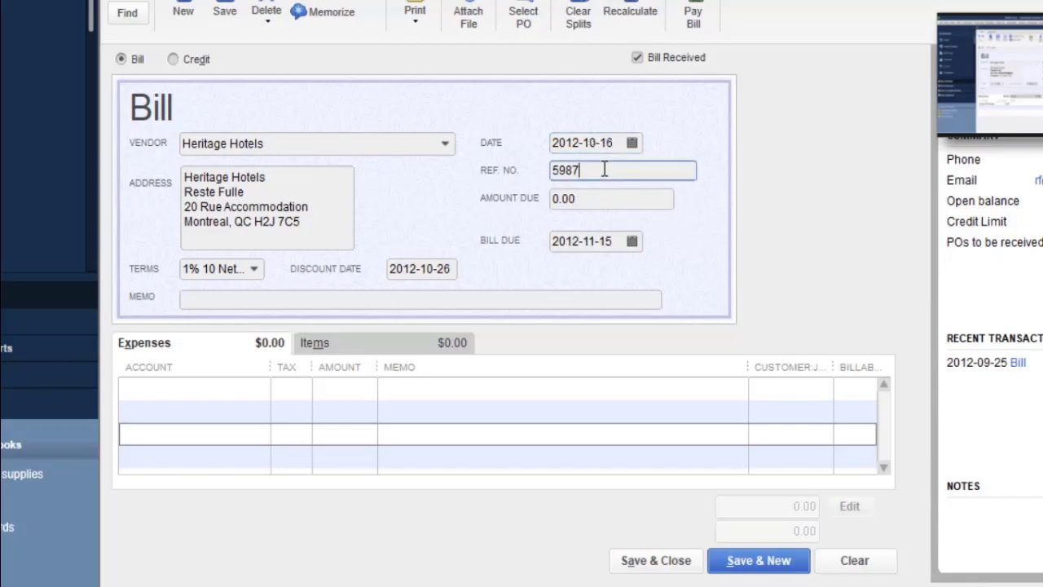
# Replace reference number 5987 with 5993 and begin the first expense line.
pyautogui.moveTo(596, 168); pyautogui.dragTo(550, 178)
pyautogui.write('5993')
pyautogui.click(591, 201)
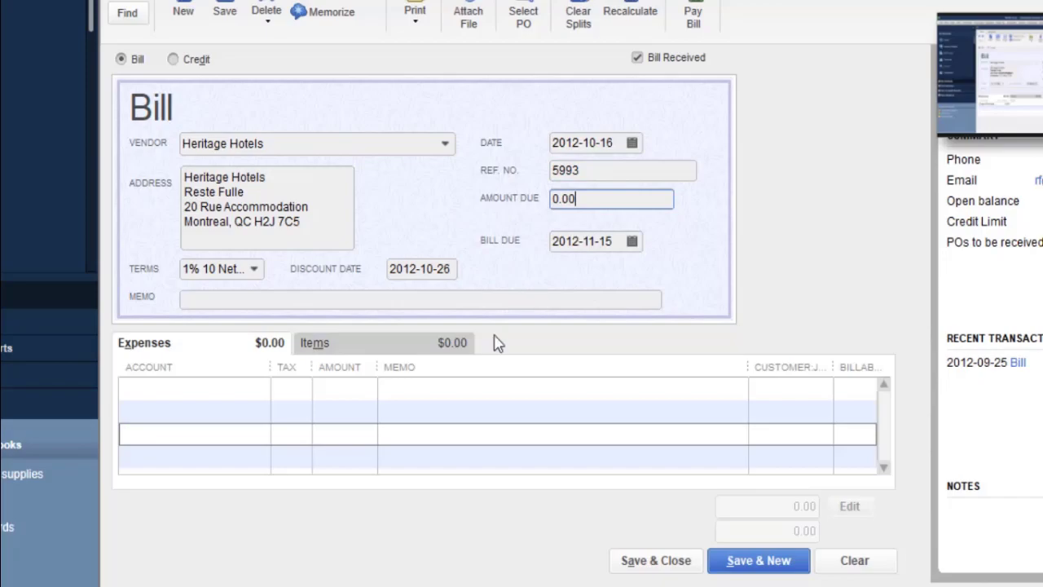
pyautogui.click(191, 390)
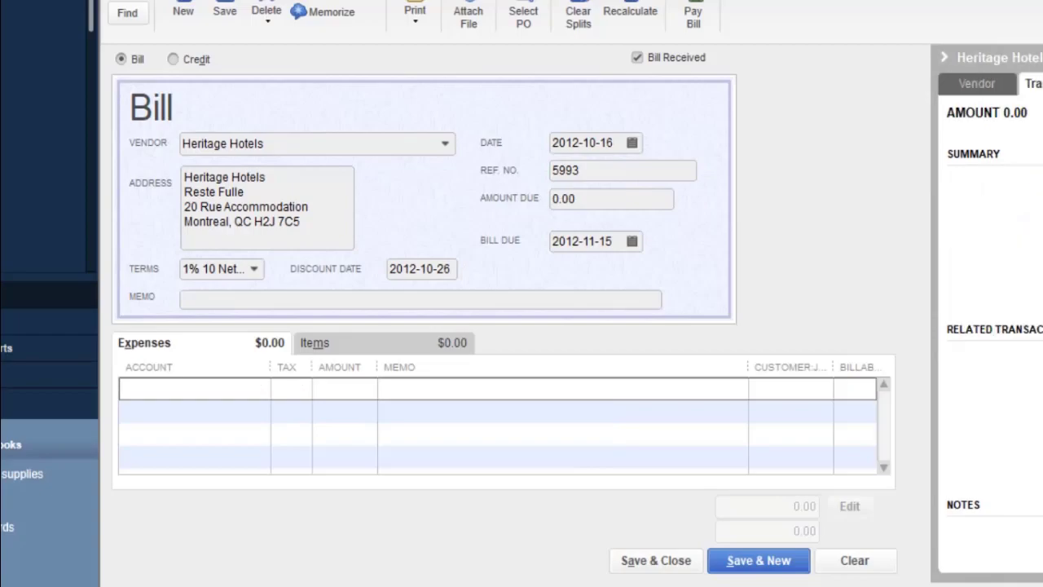
pyautogui.click(986, 85)
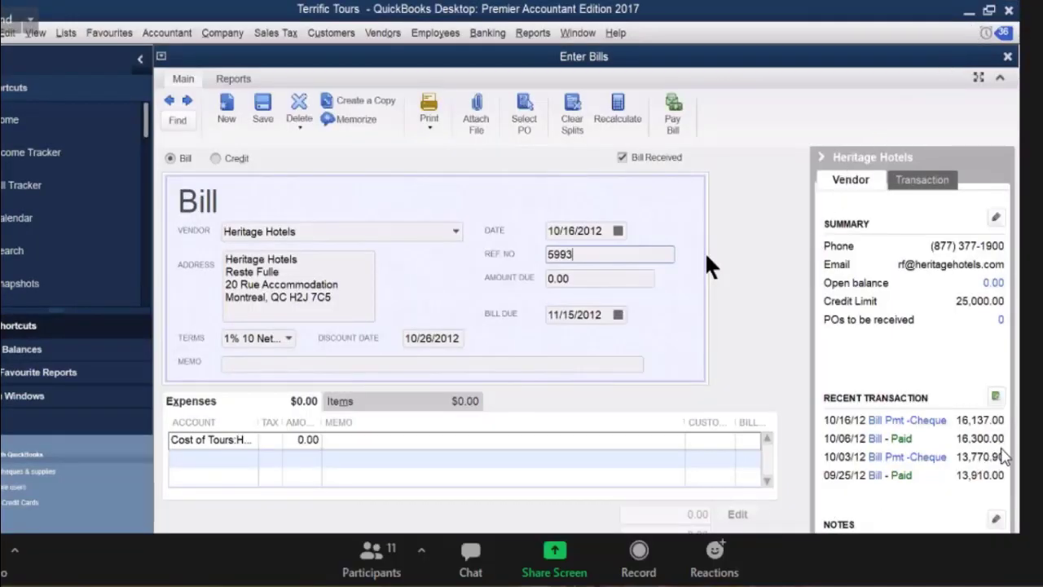
# Give the Cost of Tours line tax code G and an amount of 12,770.
pyautogui.click(292, 440)
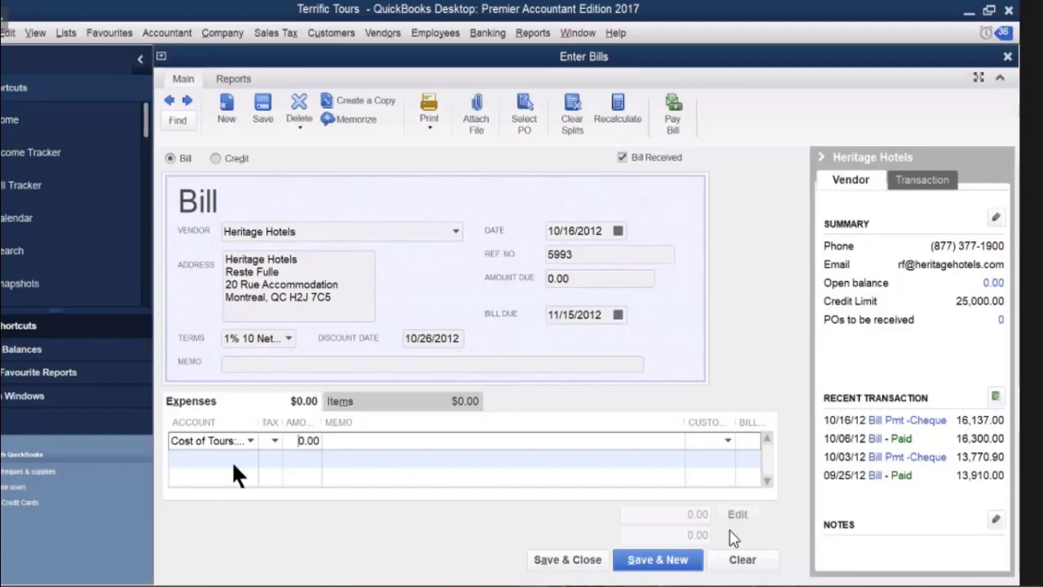
pyautogui.click(273, 438)
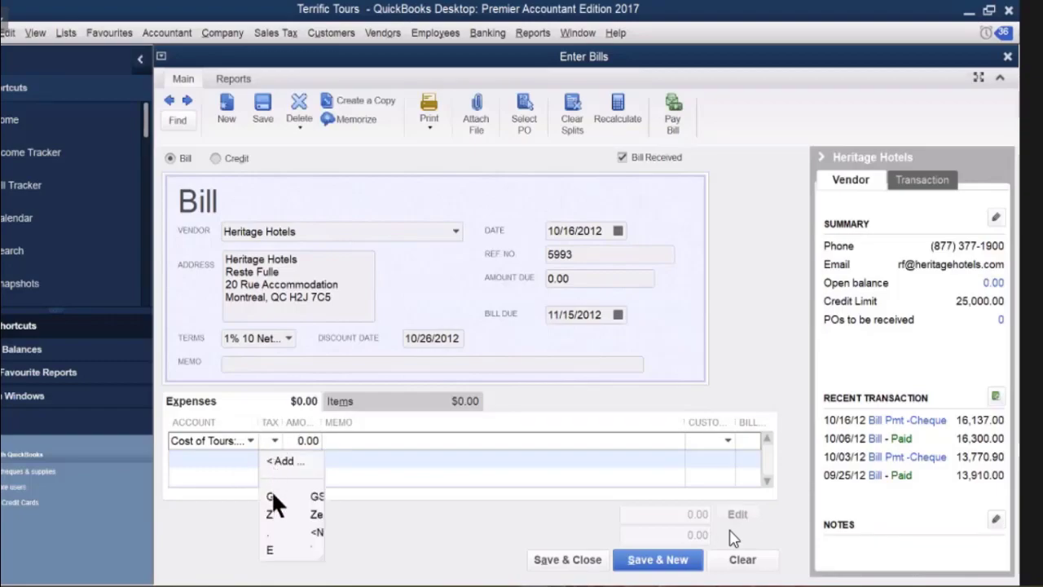
pyautogui.click(272, 492)
pyautogui.click(308, 440)
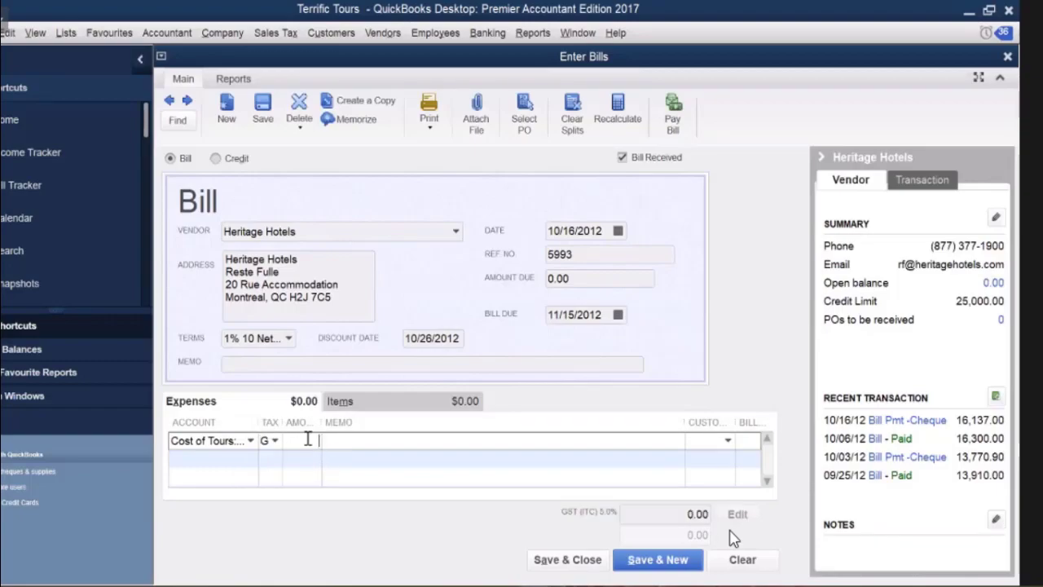
pyautogui.write('12770')
pyautogui.press('Tab')
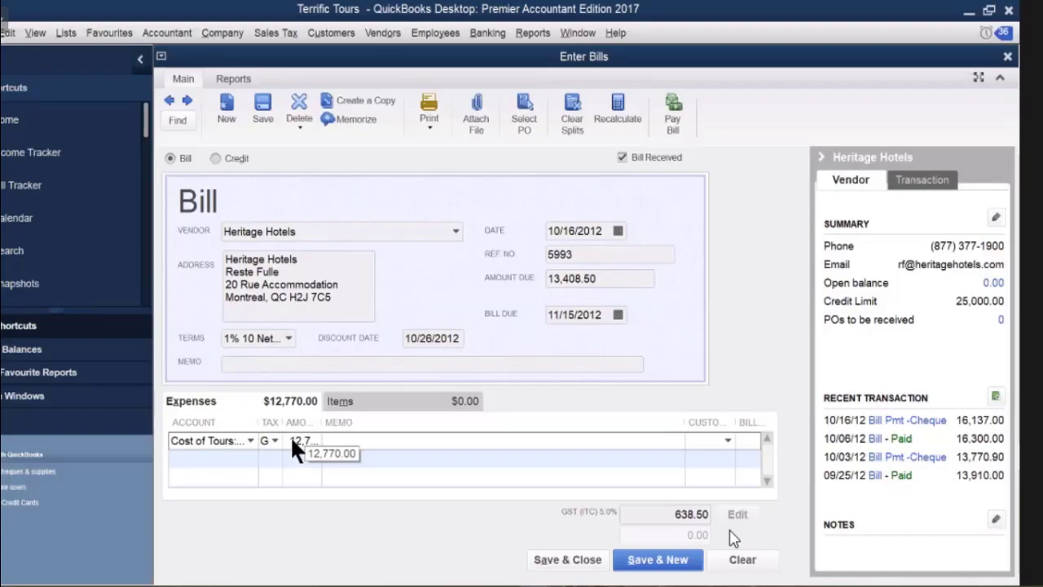
# Clear the expense line's 12,770.00 amount and set its tax code to Not Used.
pyautogui.click(290, 436)
pyautogui.moveTo(291, 439); pyautogui.dragTo(297, 440)
pyautogui.moveTo(286, 440); pyautogui.dragTo(366, 440)
pyautogui.press('Delete')
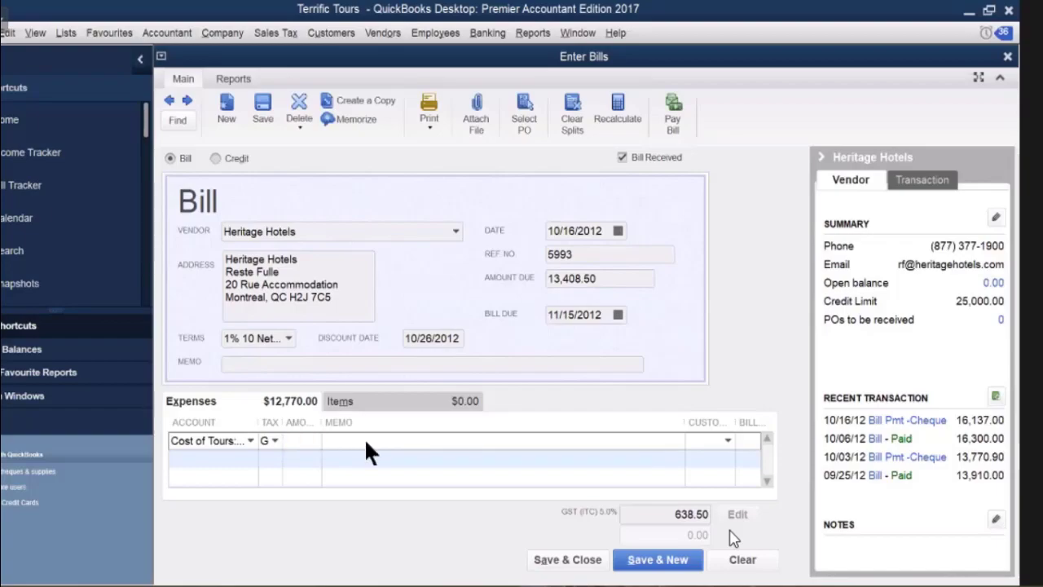
pyautogui.click(274, 440)
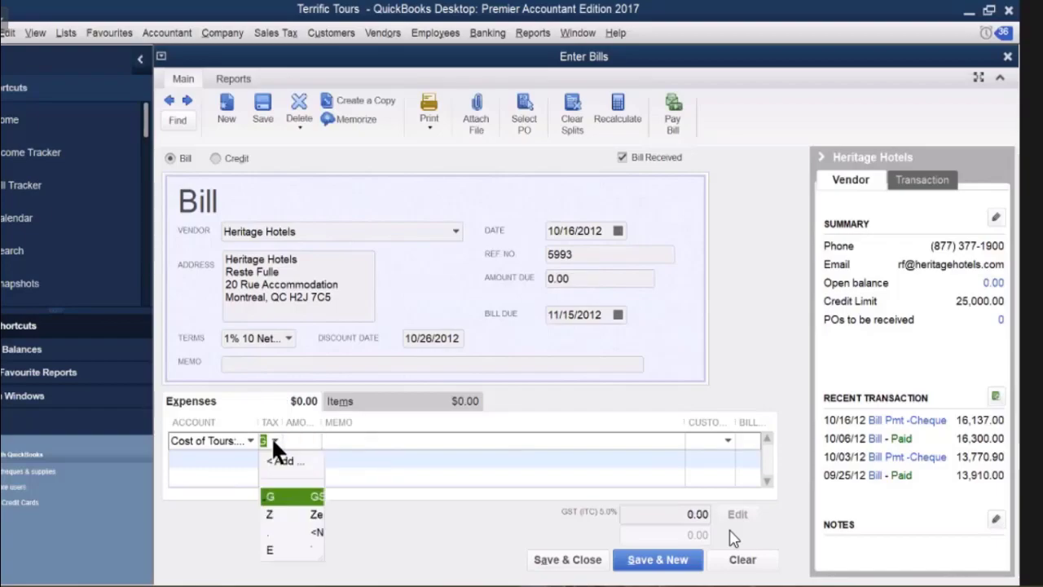
pyautogui.click(272, 531)
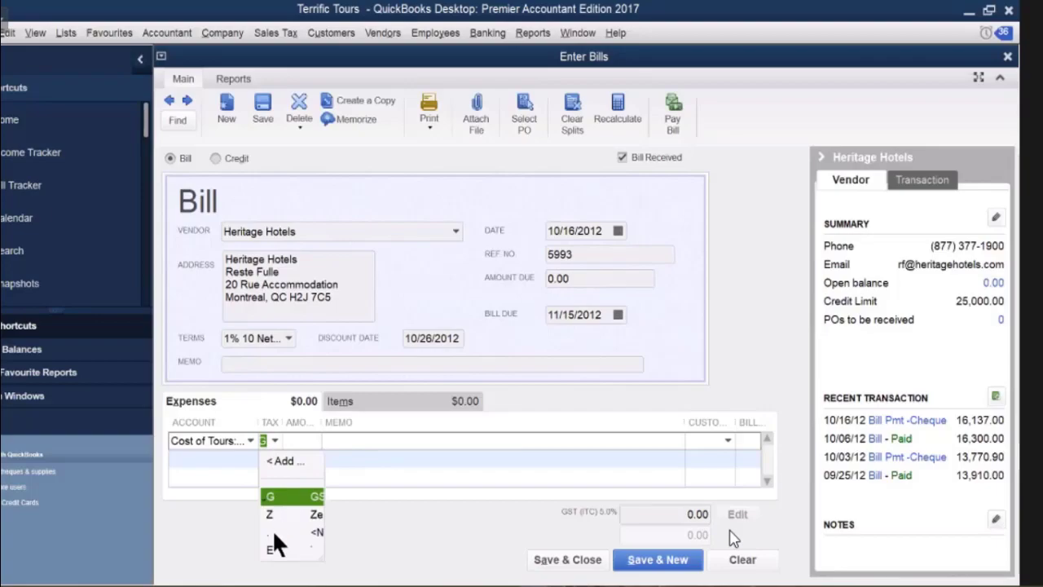
# Re-enter 12770 on the Cost of Tours line with tax code G, splitting out 608.10 GST.
pyautogui.click(294, 439)
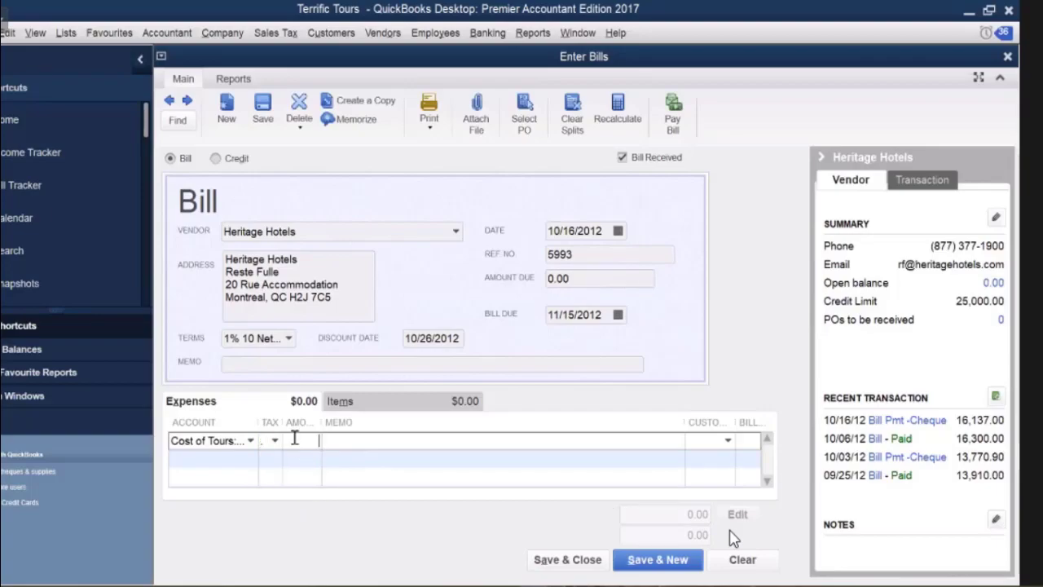
pyautogui.write('12')
pyautogui.write('770')
pyautogui.click(273, 438)
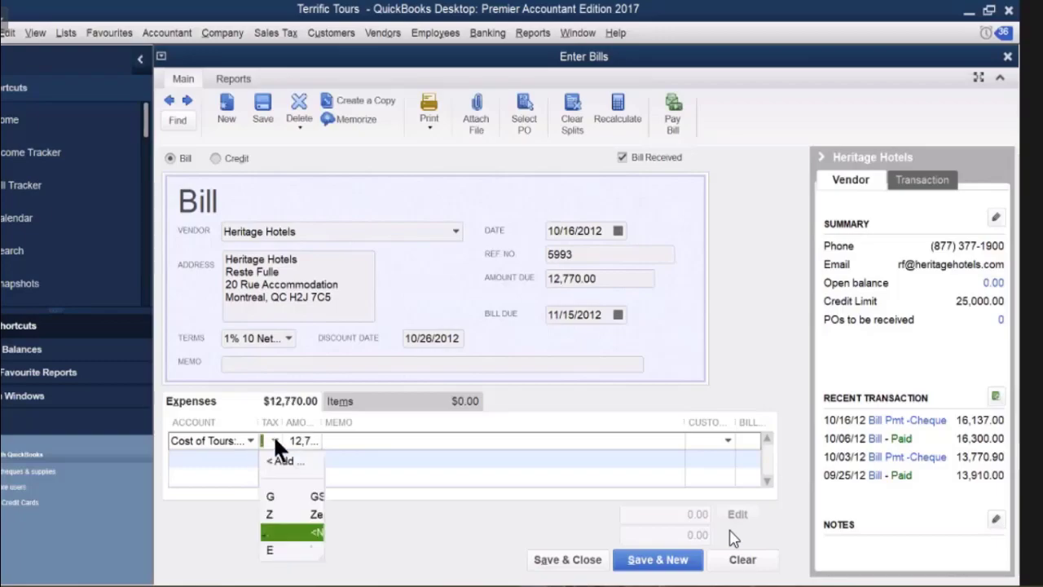
pyautogui.click(276, 494)
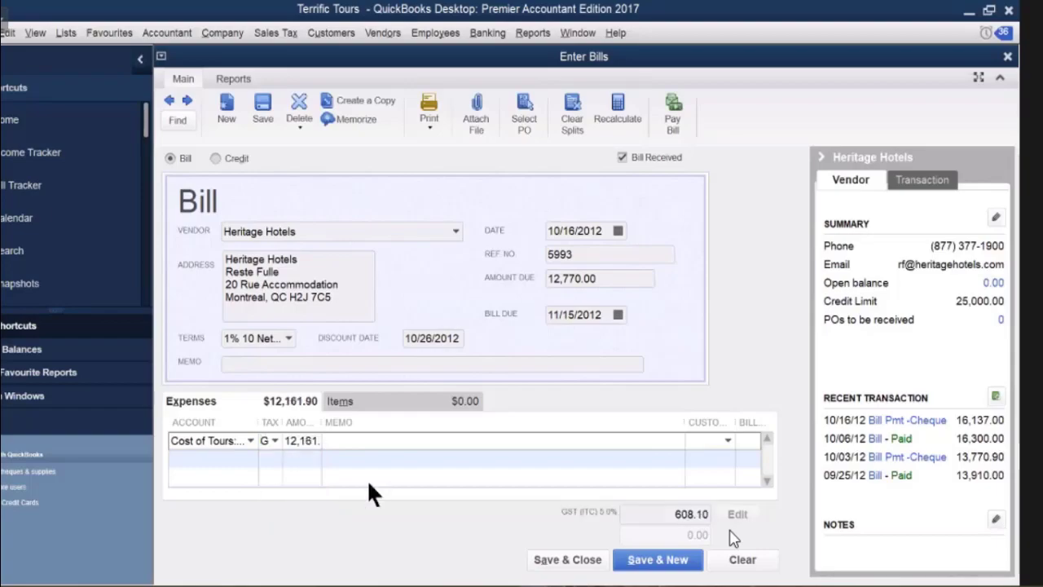
pyautogui.press('Tab')
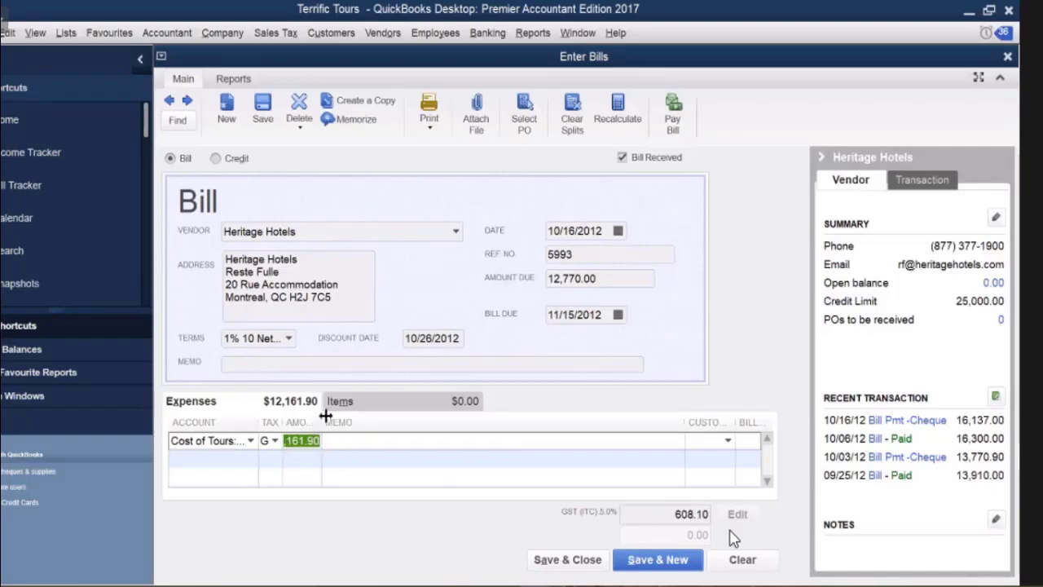
# Widen the Amount column and charge the expense line to Cost of Tours:Local Tours & Admissions.
pyautogui.moveTo(322, 421); pyautogui.dragTo(372, 439)
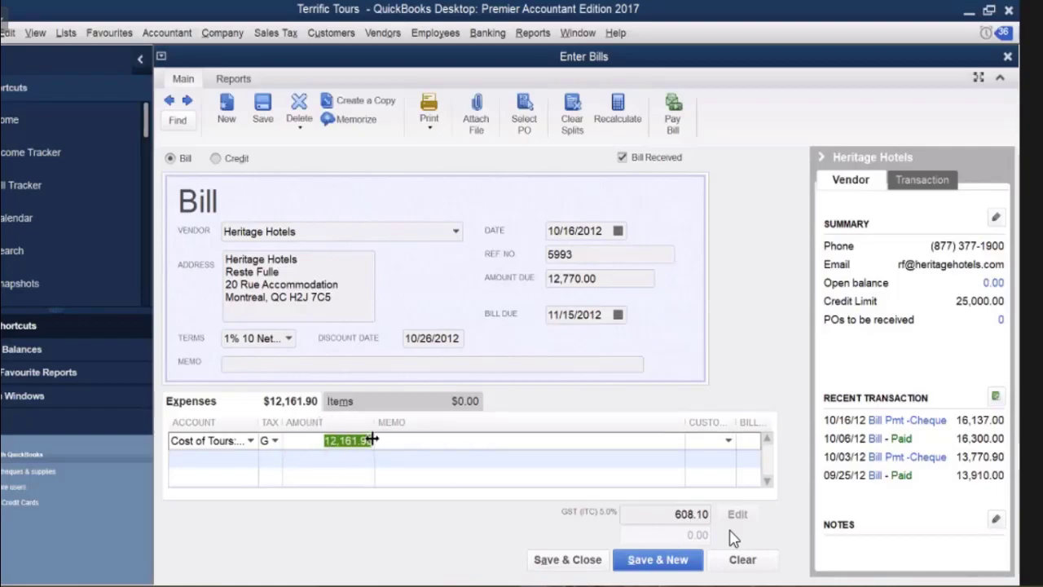
pyautogui.click(333, 460)
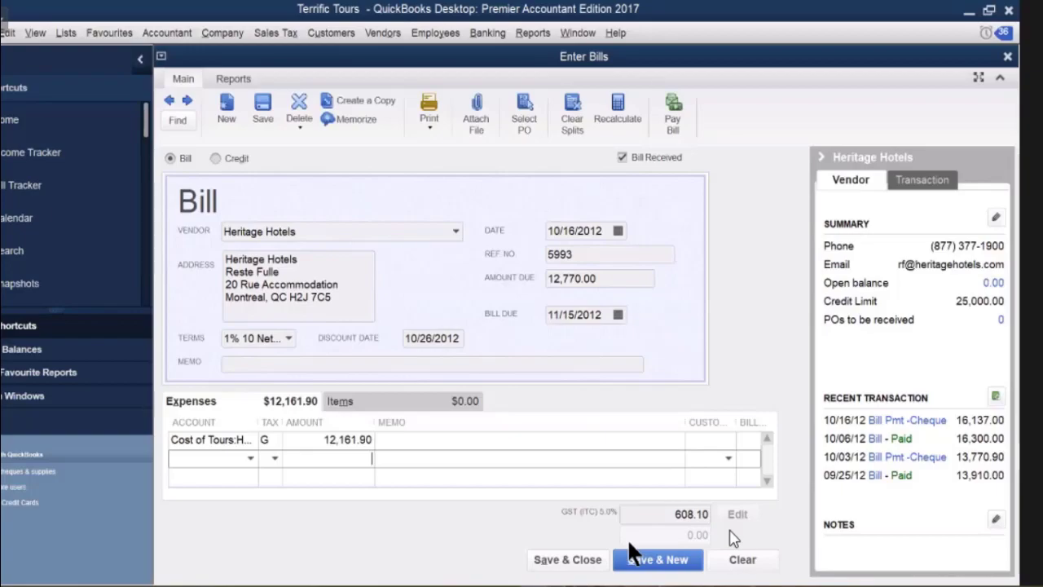
pyautogui.click(244, 434)
pyautogui.click(251, 432)
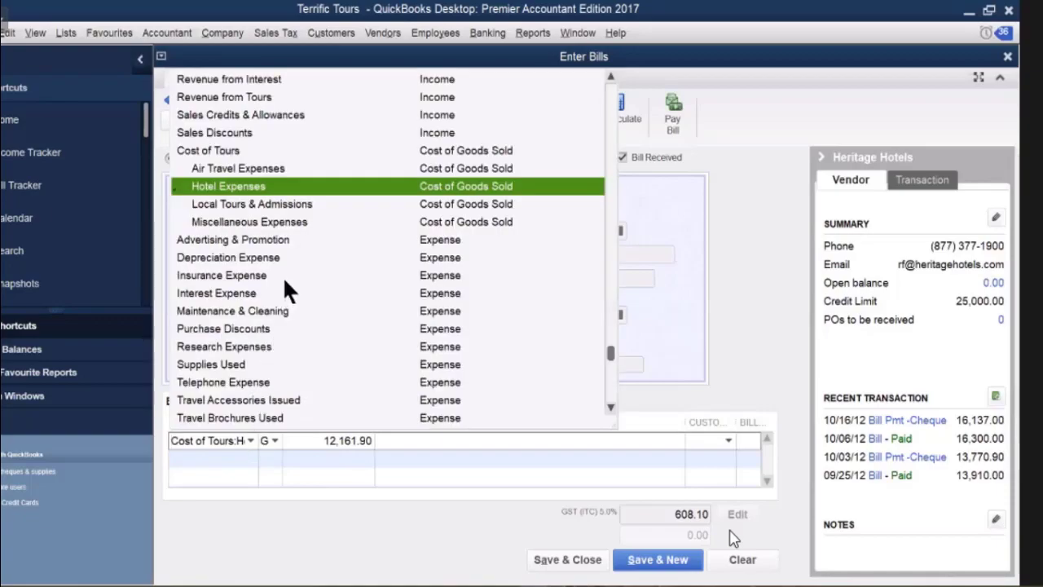
pyautogui.click(301, 205)
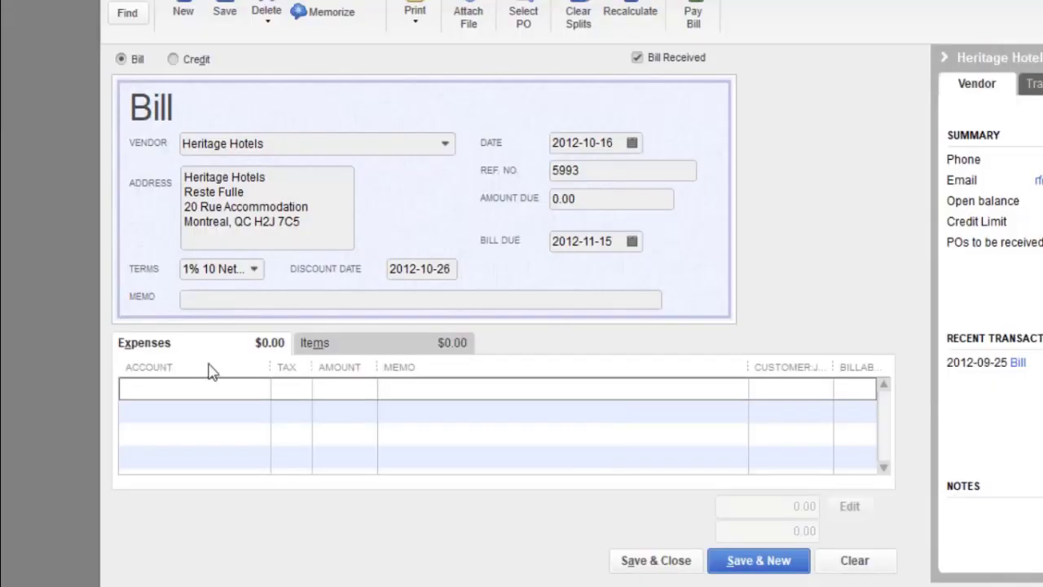
# Add a Cost of Tours:Local Tours line of 12,770 with tax code G, bringing the amount due to 13,408.50.
pyautogui.click(187, 384)
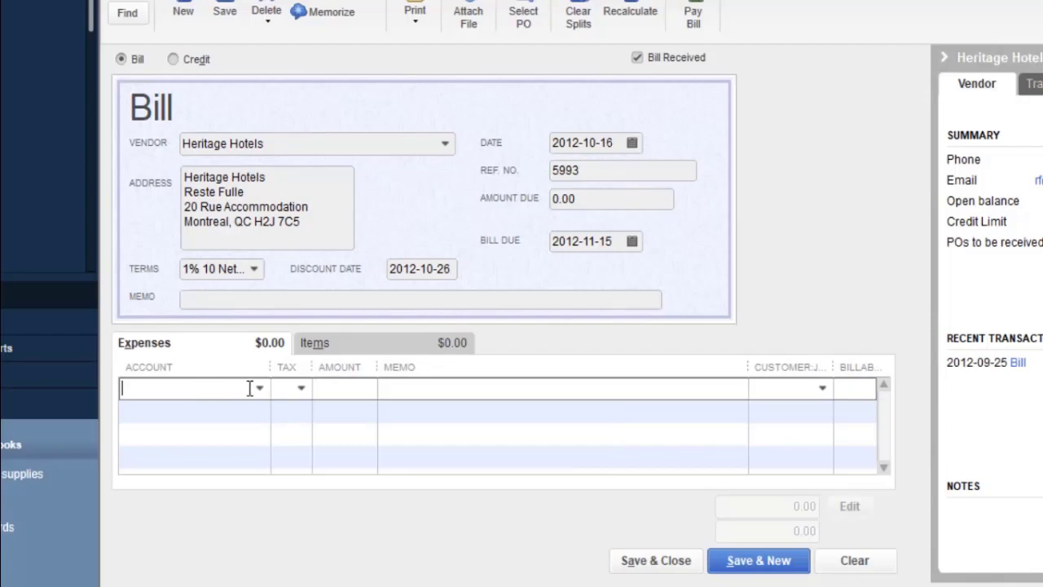
pyautogui.click(259, 389)
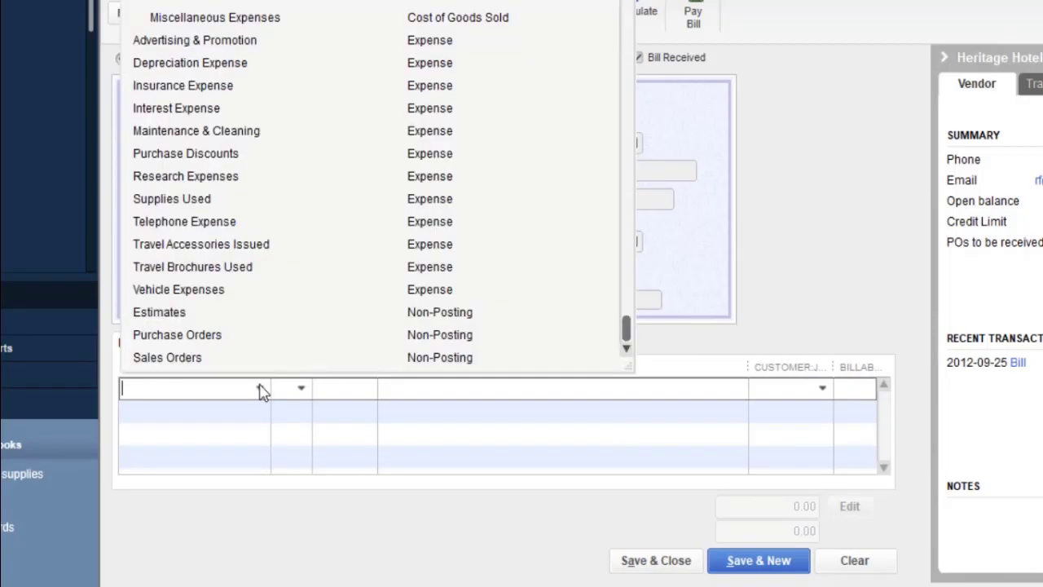
pyautogui.click(220, 4)
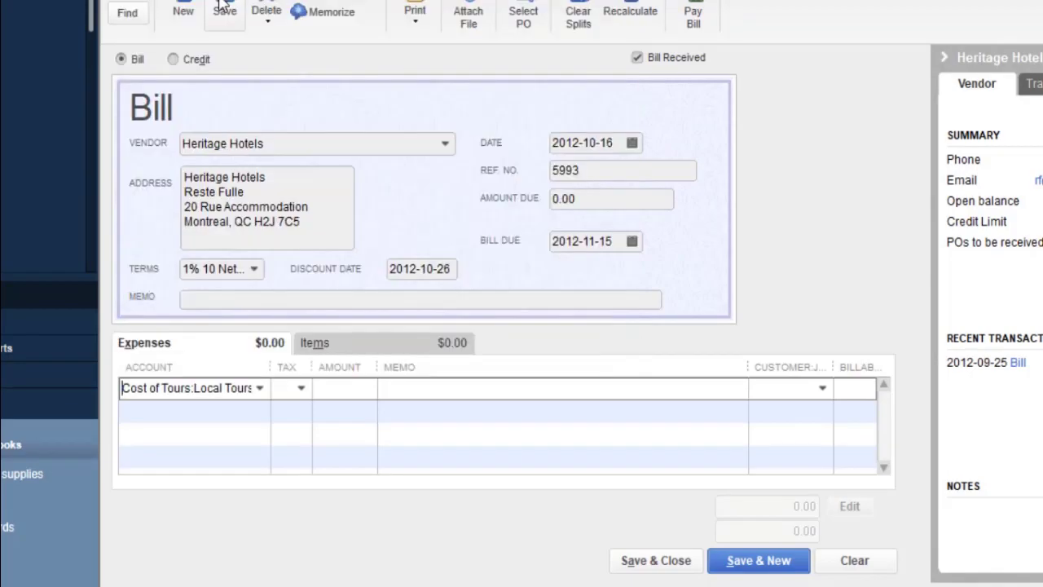
pyautogui.click(340, 391)
pyautogui.write('127')
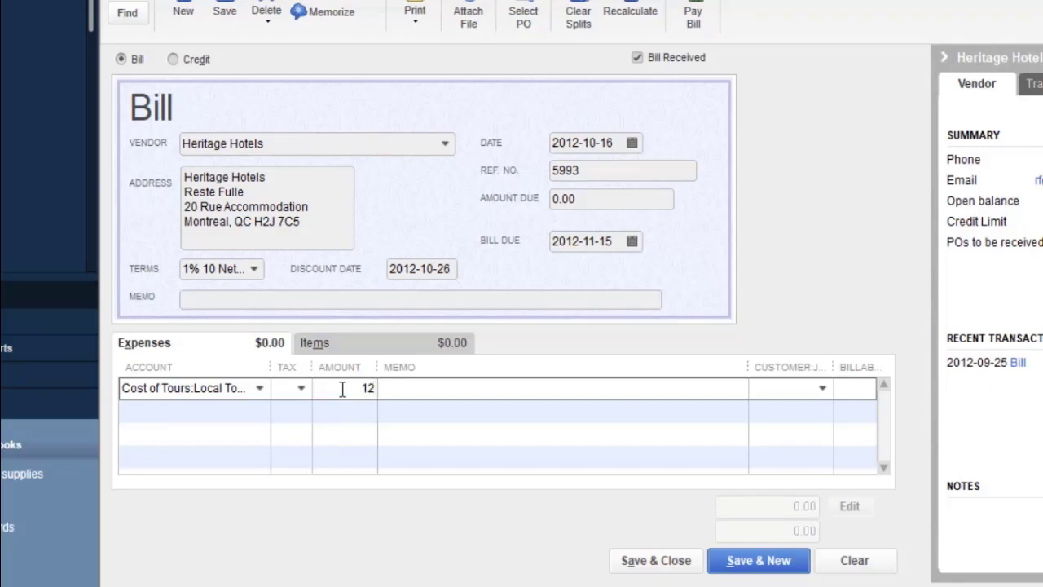
pyautogui.write('70')
pyautogui.click(300, 395)
pyautogui.click(291, 460)
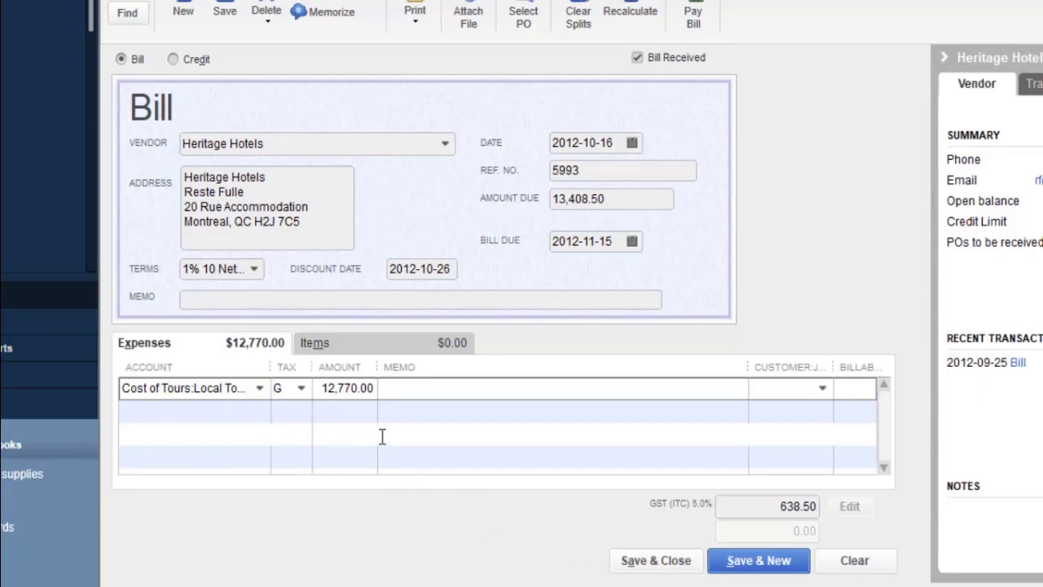
pyautogui.click(299, 390)
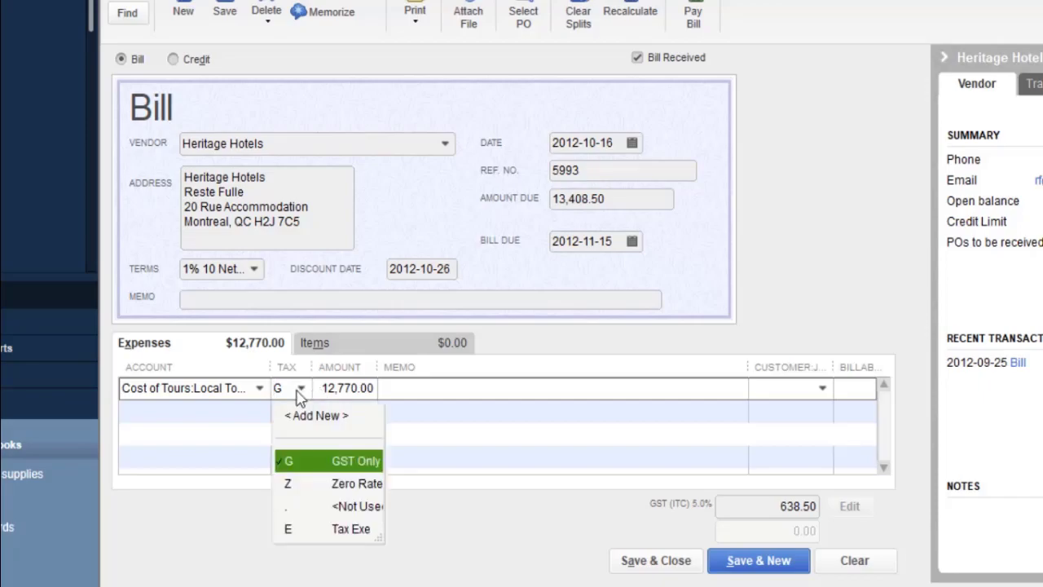
pyautogui.click(279, 507)
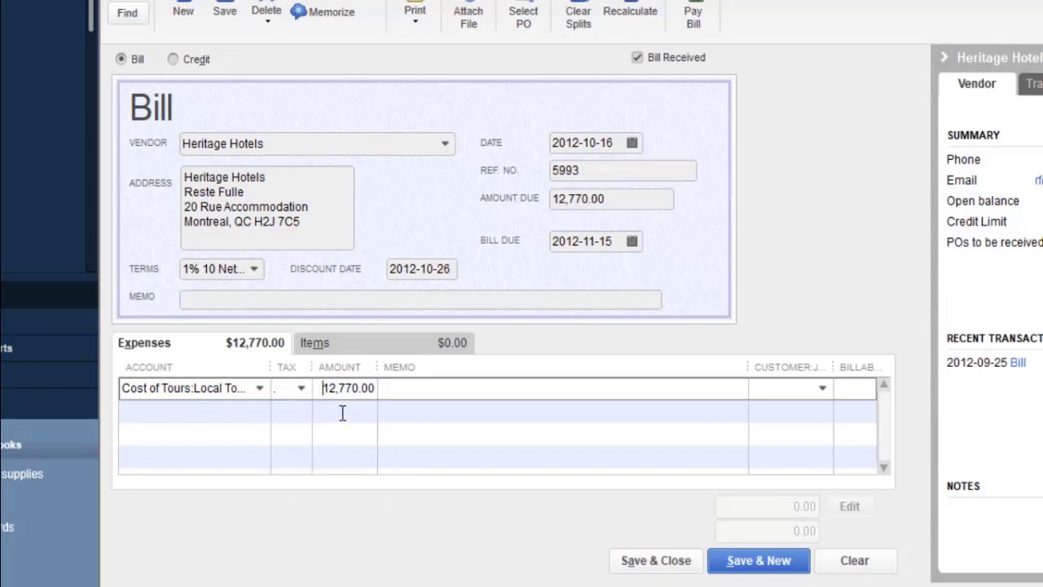
pyautogui.click(342, 414)
pyautogui.click(308, 390)
pyautogui.click(300, 388)
pyautogui.click(291, 463)
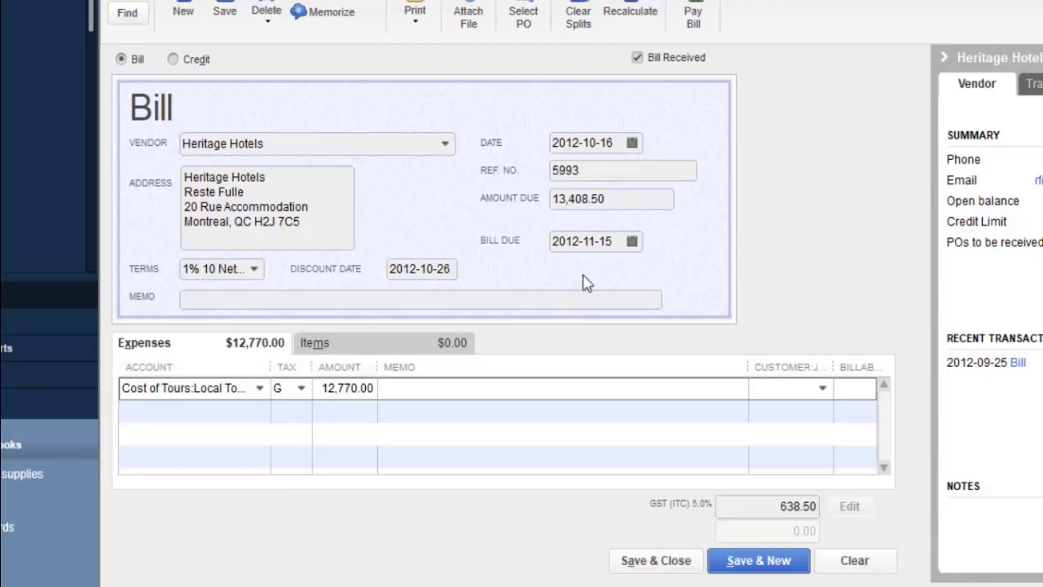
pyautogui.click(356, 388)
pyautogui.doubleClick(356, 388)
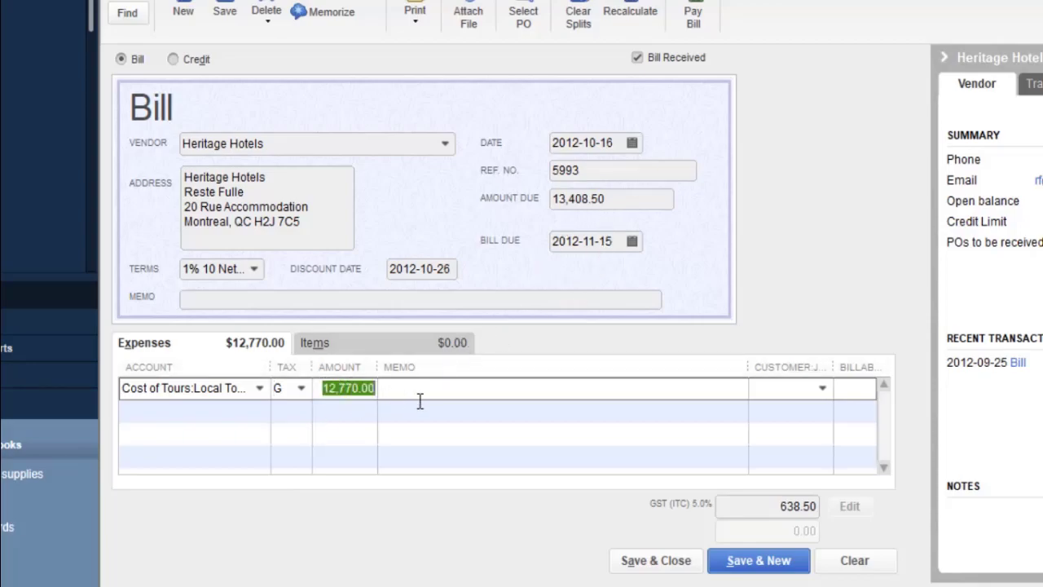
pyautogui.press('Delete')
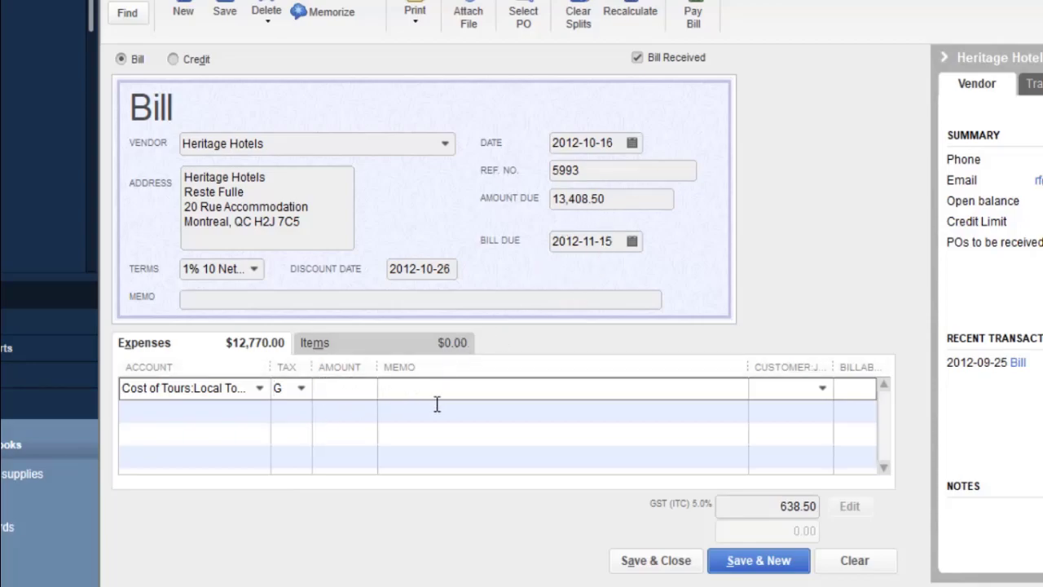
pyautogui.click(300, 389)
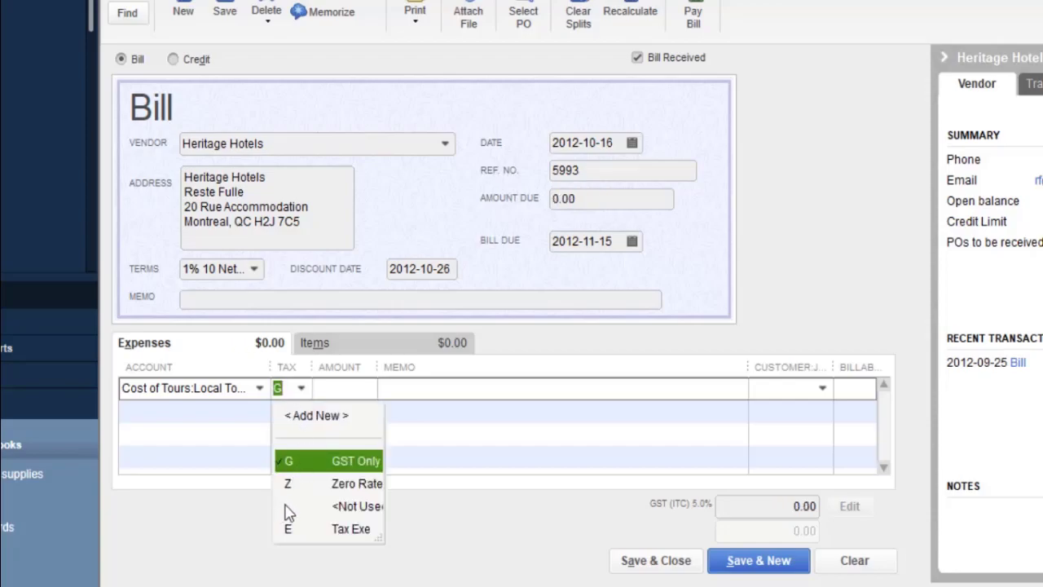
pyautogui.click(287, 506)
pyautogui.click(316, 434)
pyautogui.click(338, 389)
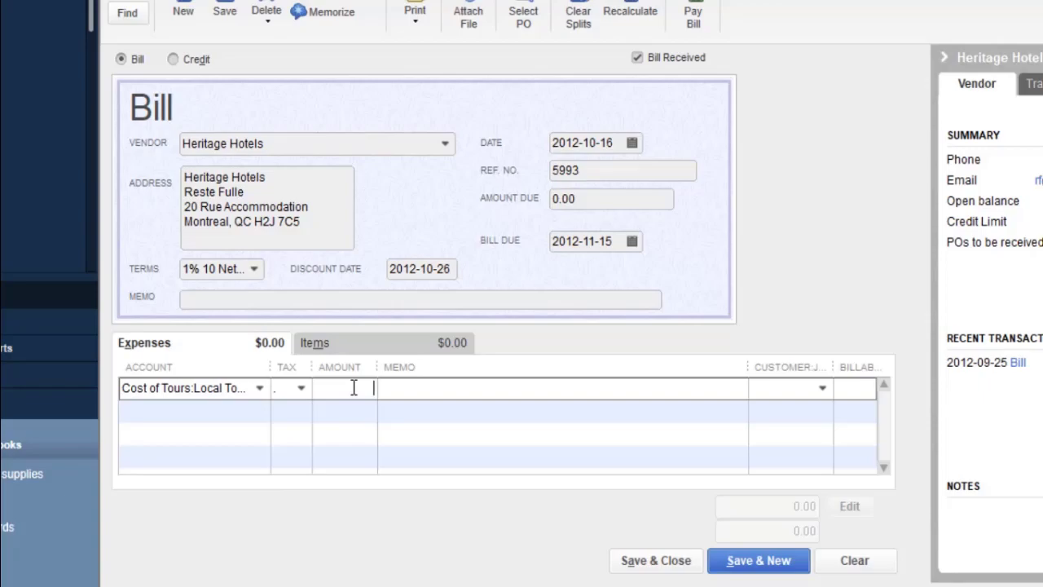
pyautogui.write('12,770')
pyautogui.click(407, 410)
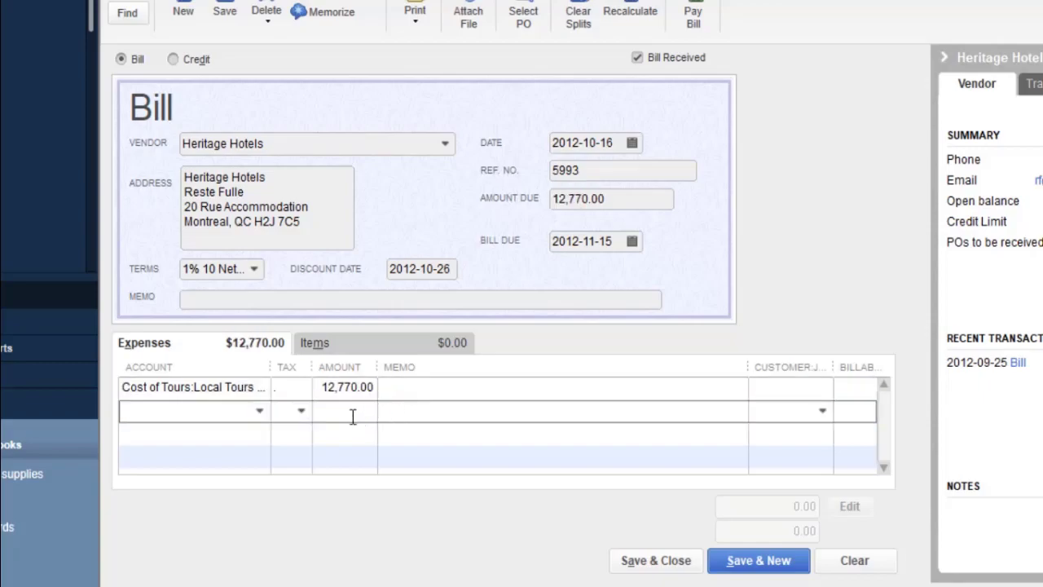
pyautogui.click(300, 391)
pyautogui.click(301, 389)
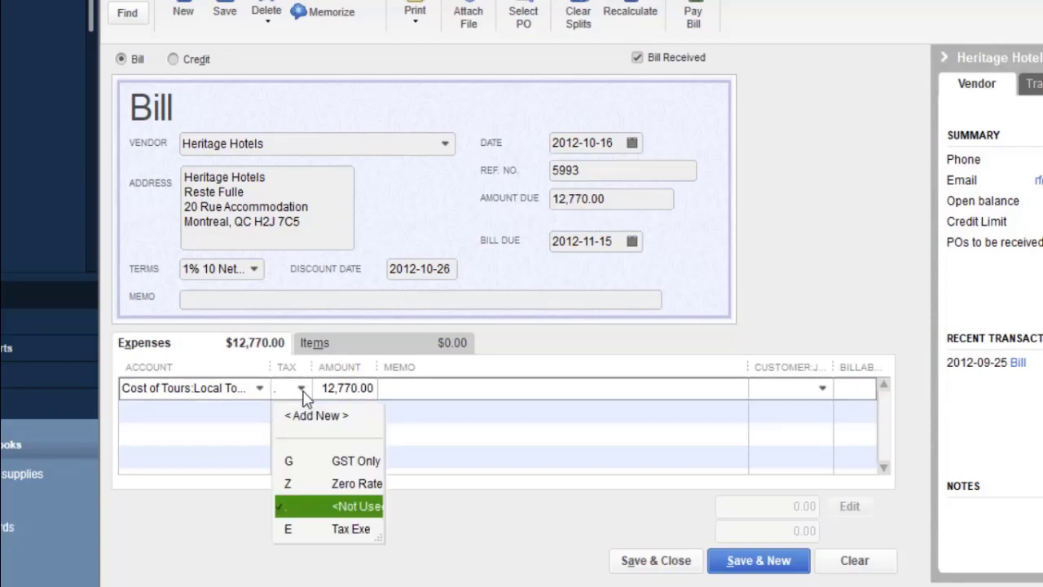
pyautogui.click(300, 462)
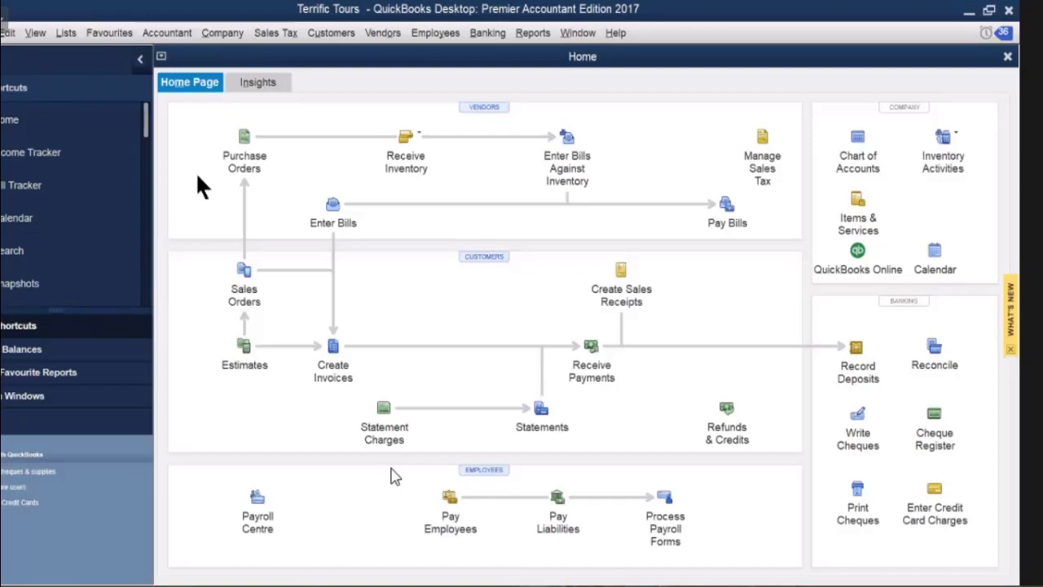
# Start a new bill for vendor 'broad cast comm.' and set it up as a new vendor.
pyautogui.click(333, 206)
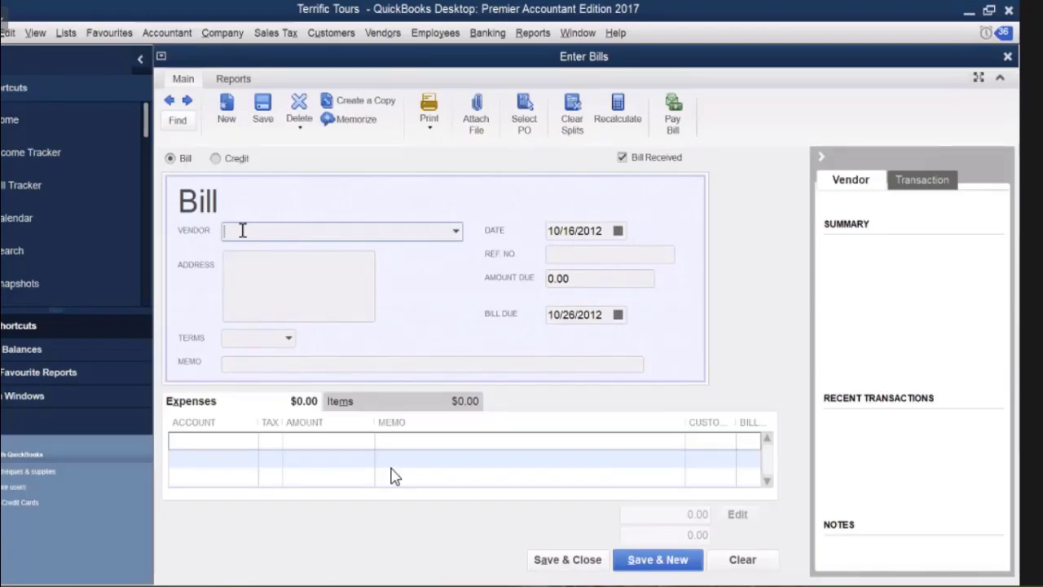
pyautogui.write('broad')
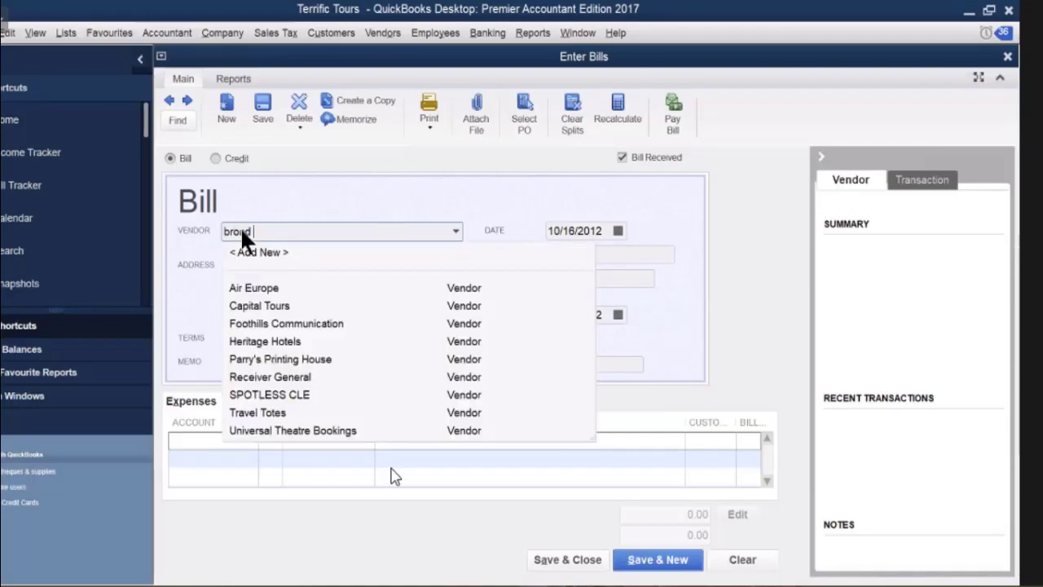
pyautogui.write(' cast comm.')
pyautogui.press('Tab')
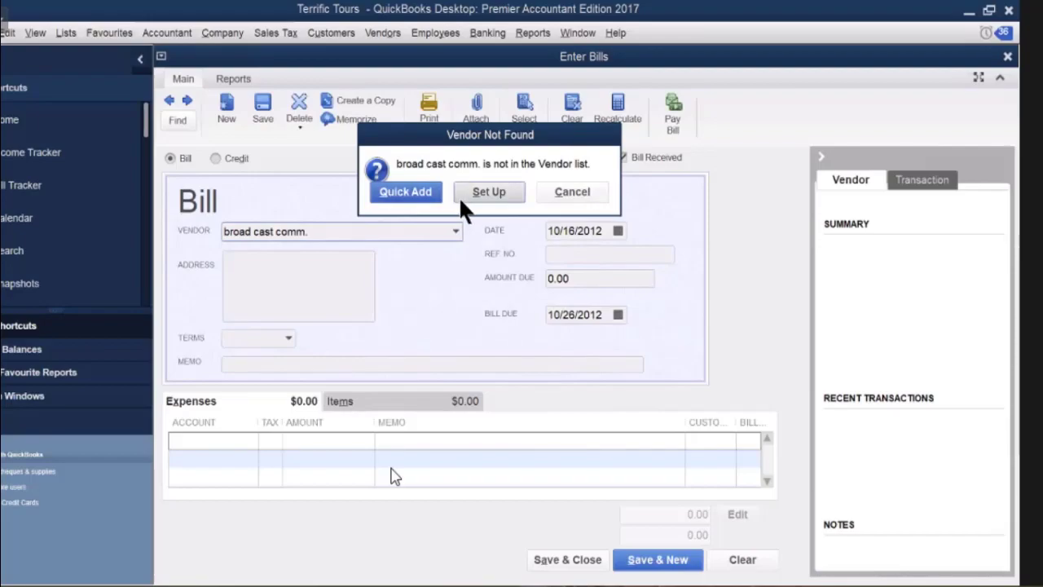
pyautogui.click(489, 192)
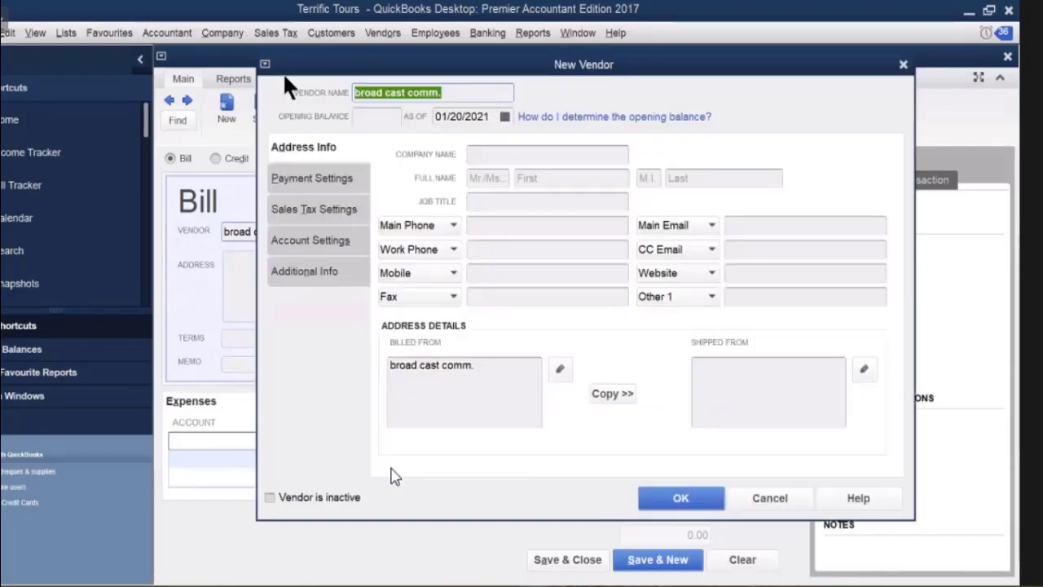
# Copy 'broad cast comm.' into Company Name, accept the billing address, and show Payment Settings.
pyautogui.rightClick(394, 96)
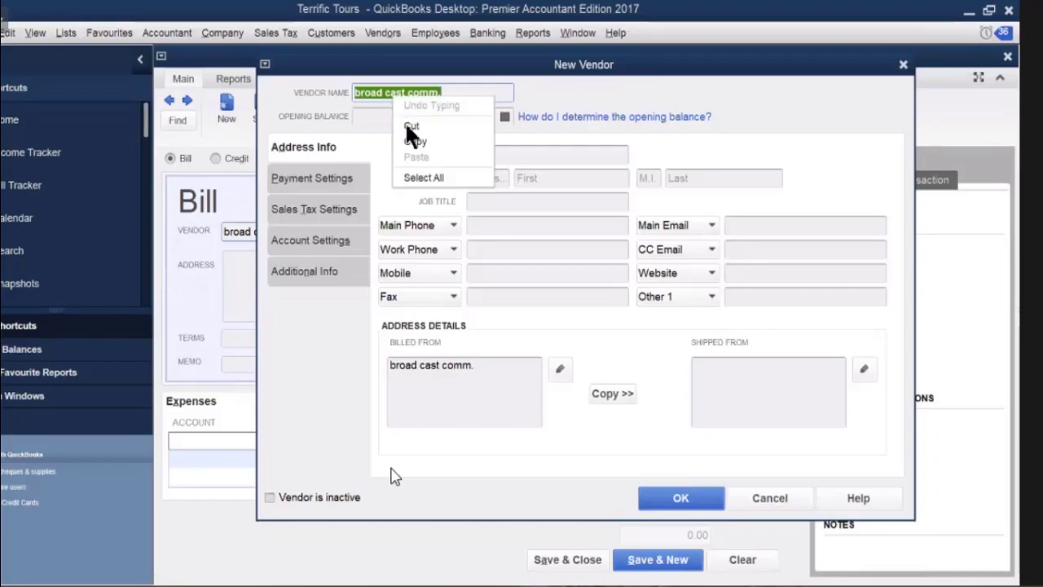
pyautogui.click(414, 142)
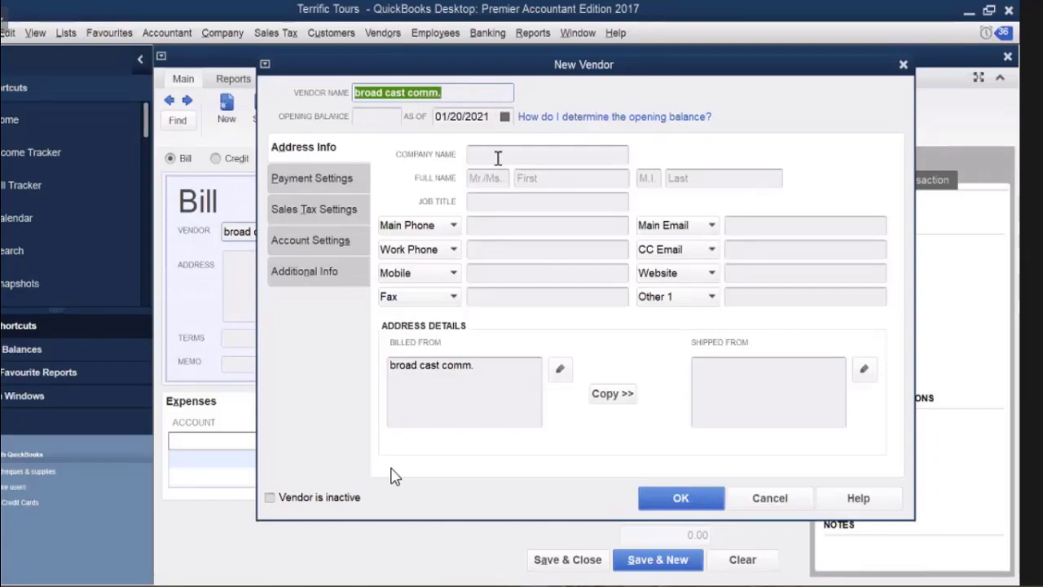
pyautogui.click(498, 157)
pyautogui.rightClick(498, 157)
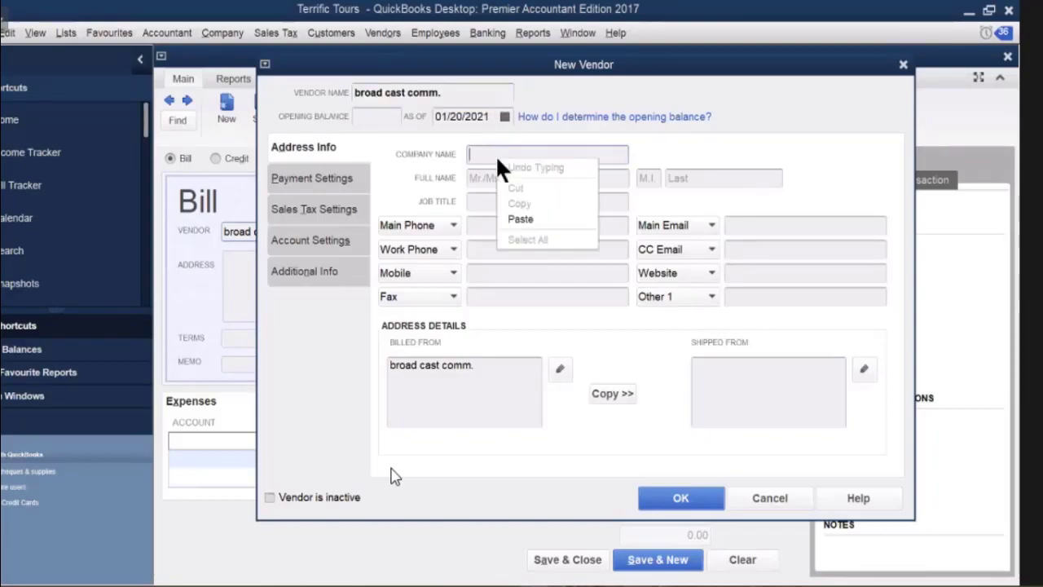
pyautogui.click(513, 213)
pyautogui.click(559, 368)
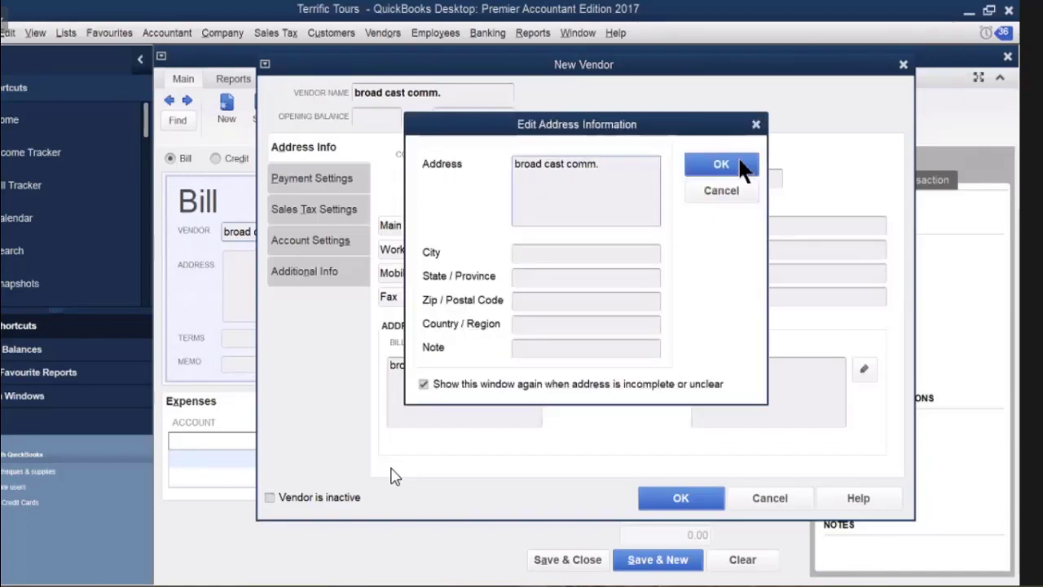
pyautogui.click(740, 165)
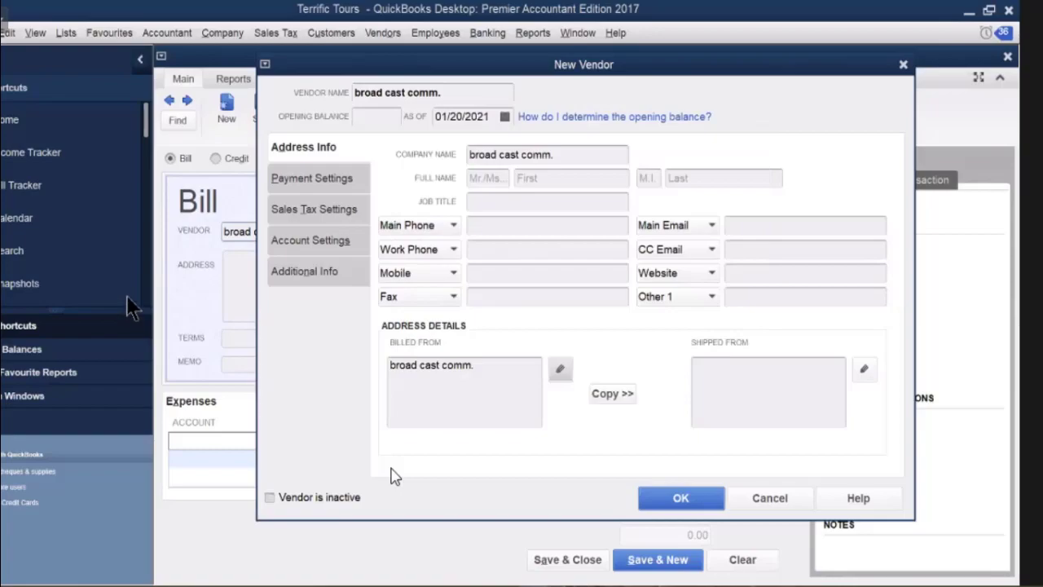
pyautogui.click(294, 181)
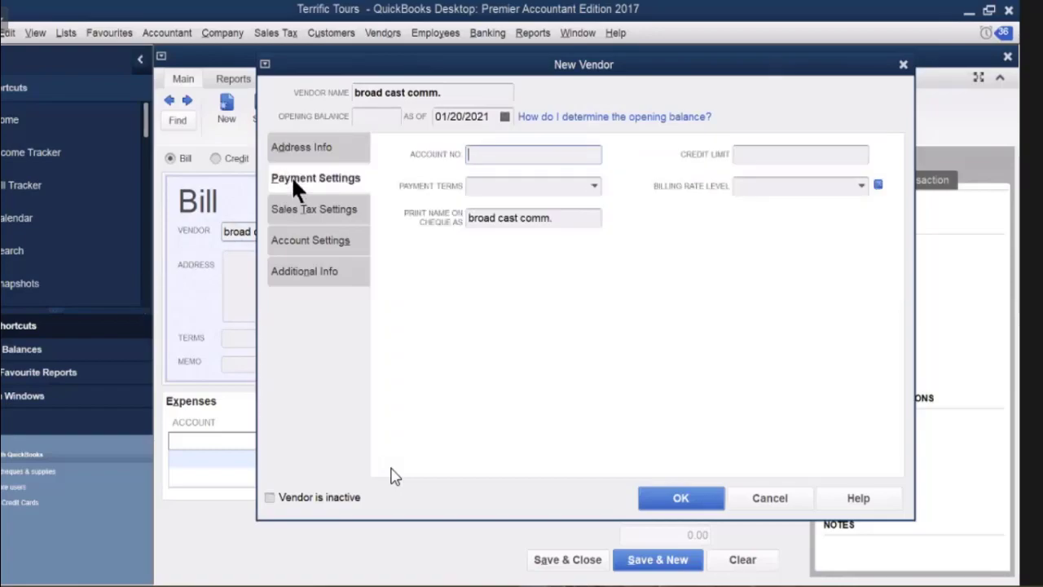
# Give the vendor a 3,000 credit limit and Net 20 payment terms, then save it.
pyautogui.click(768, 154)
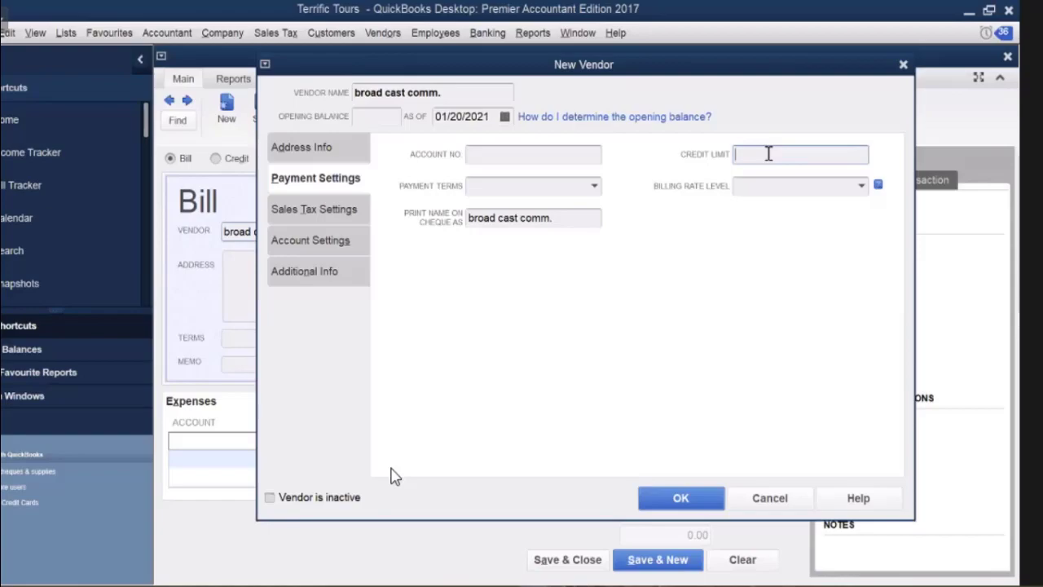
pyautogui.write('3000')
pyautogui.click(593, 184)
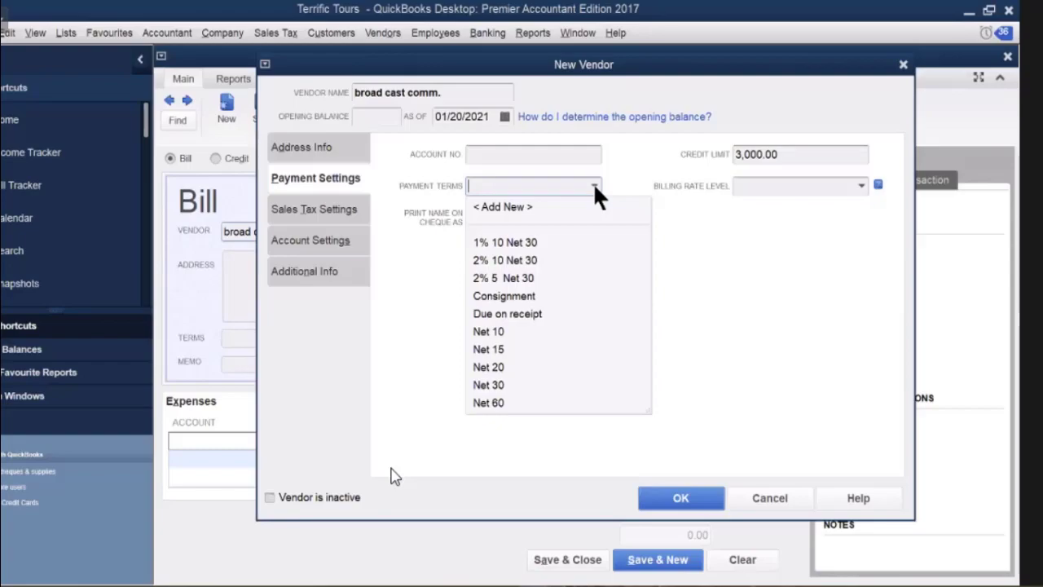
pyautogui.click(489, 366)
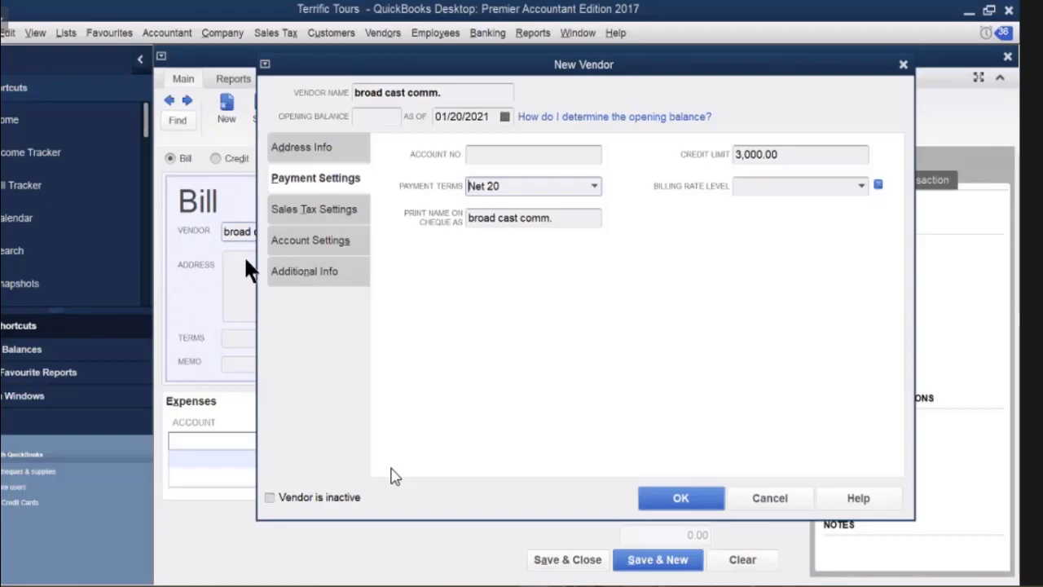
pyautogui.click(665, 500)
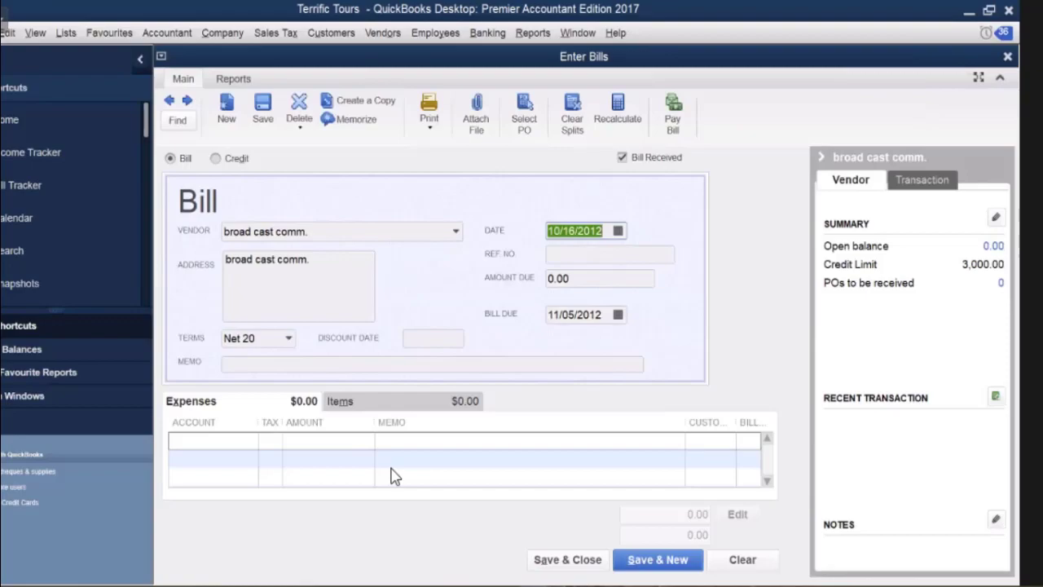
# Open the File menu's list of previously opened company files.
pyautogui.hotkey('alt', 'f')
pyautogui.press('Down')
pyautogui.press('Down')
pyautogui.press('Down')
pyautogui.press('Down')
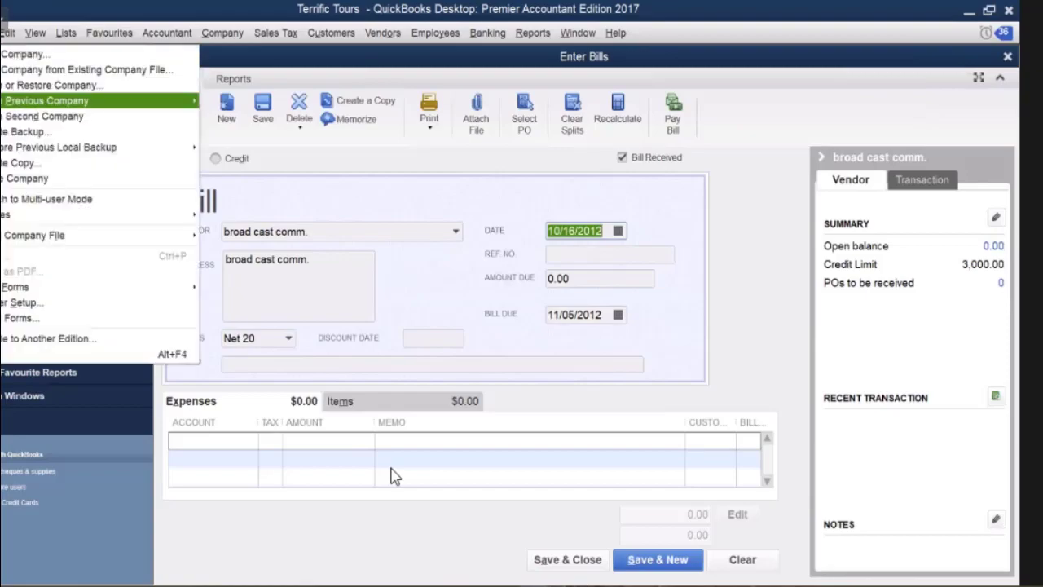
pyautogui.press('Right')
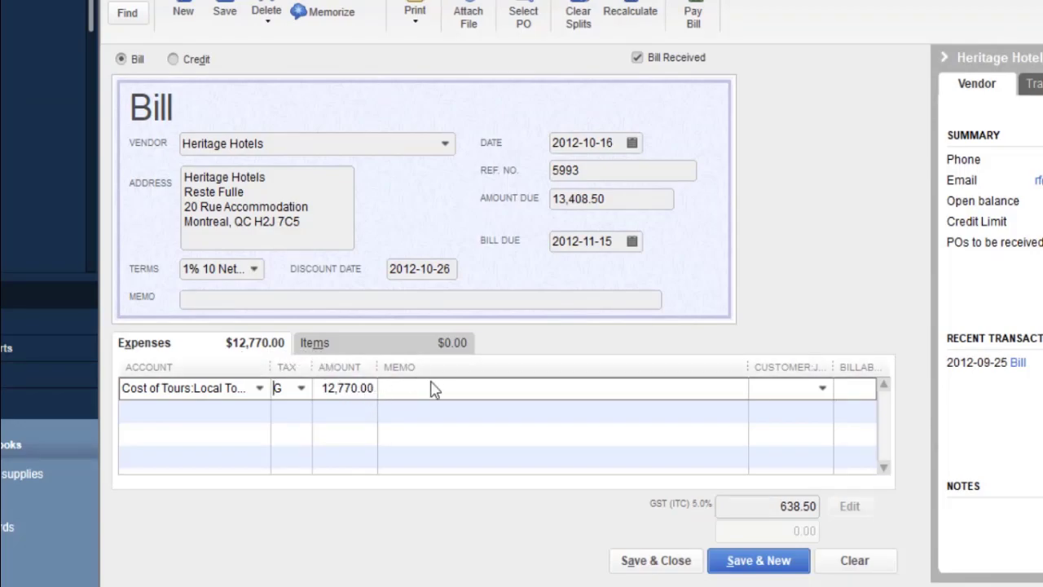
# Recalculate the Heritage Hotels bill, switch the line's tax code to E, then back to G.
pyautogui.click(633, 17)
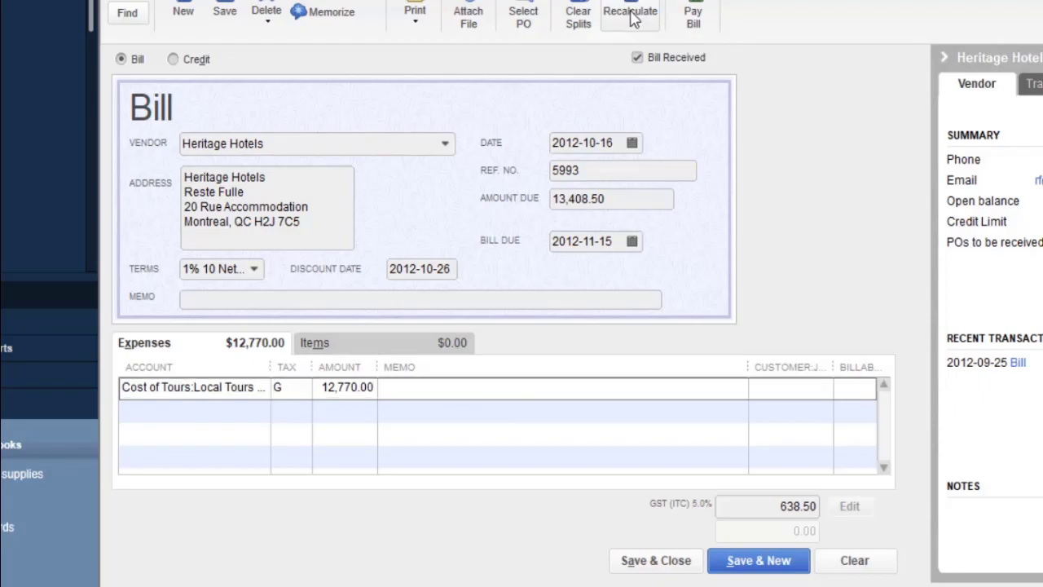
pyautogui.click(302, 390)
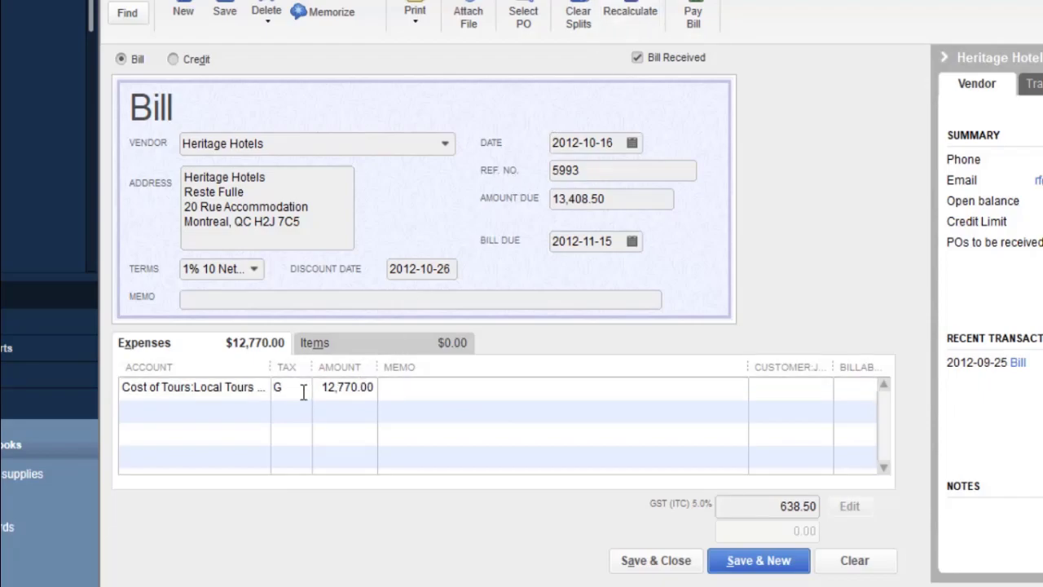
pyautogui.click(300, 388)
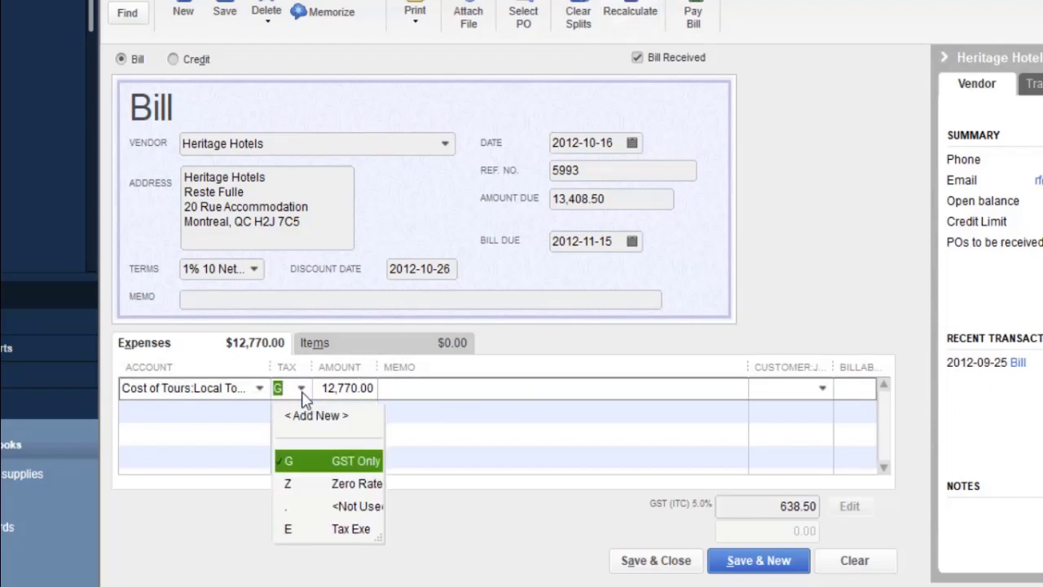
pyautogui.click(305, 531)
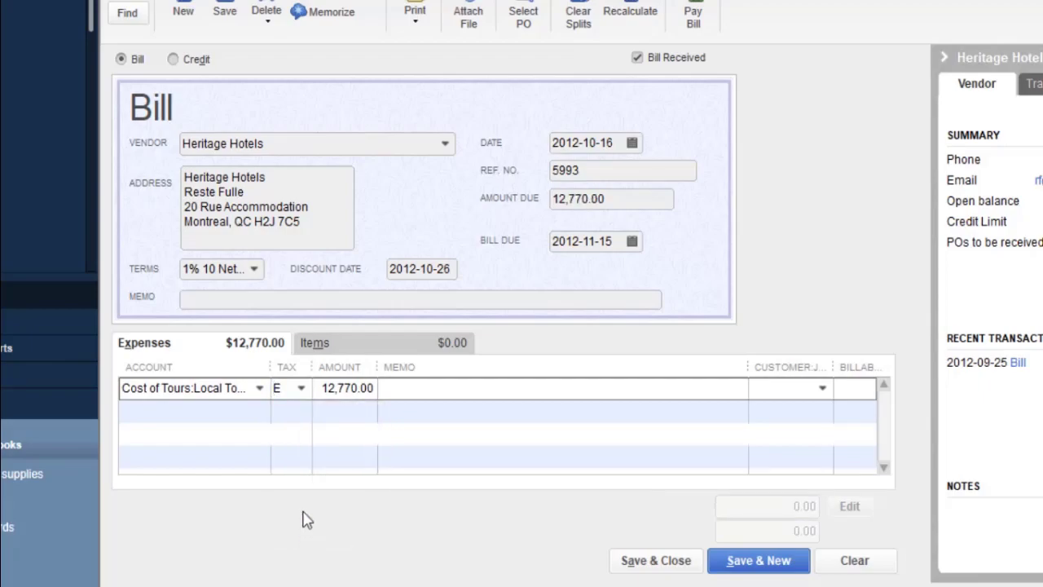
pyautogui.click(301, 389)
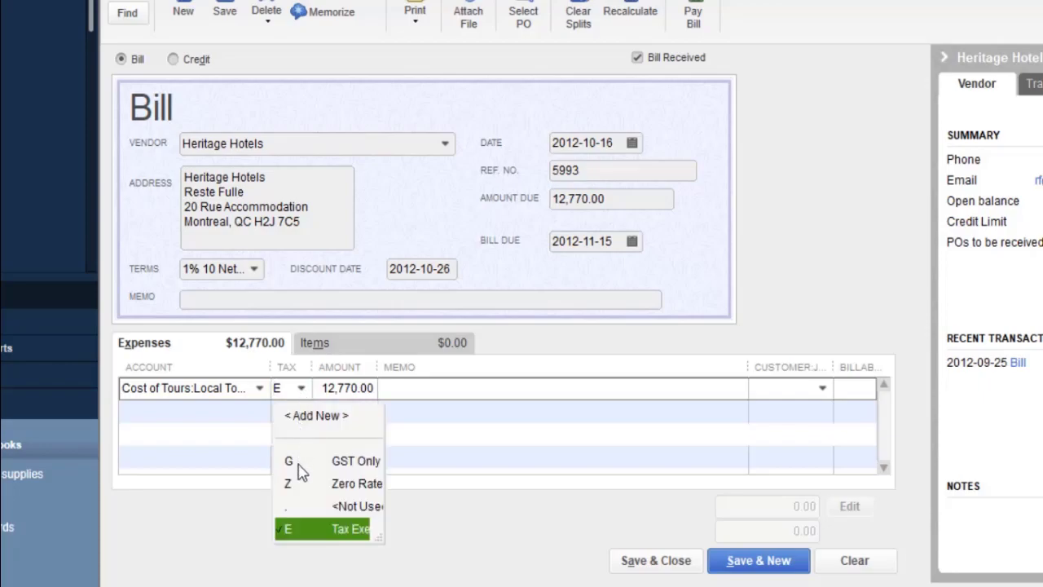
pyautogui.click(298, 463)
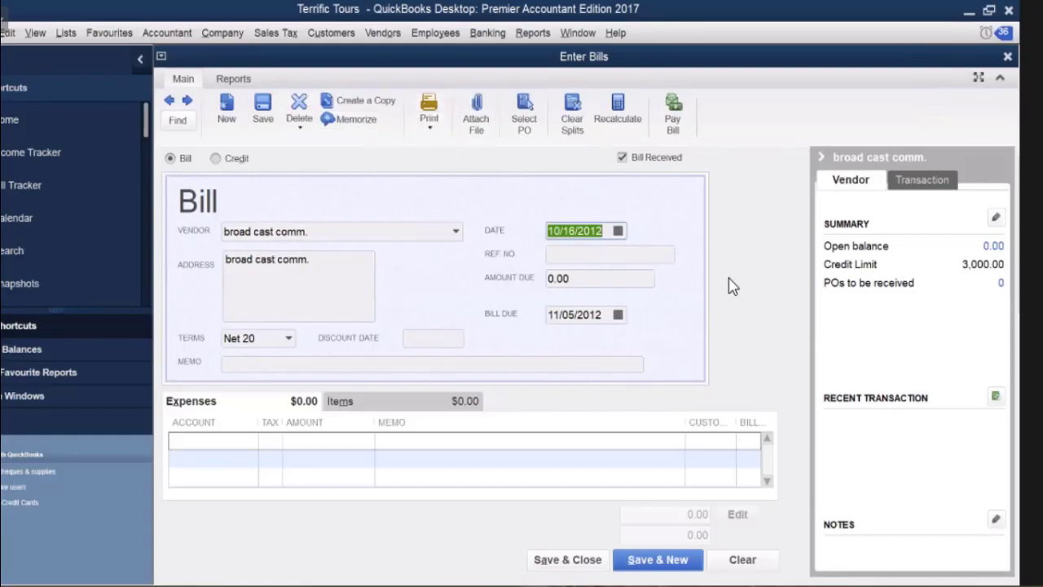
# Close the broad cast comm. bill without recording it.
pyautogui.click(1008, 57)
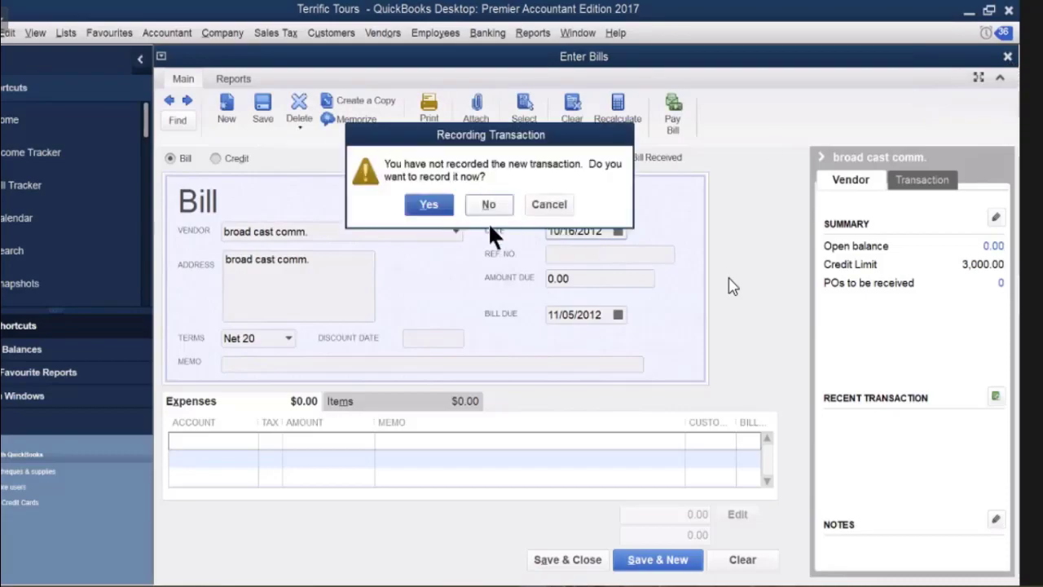
pyautogui.click(489, 214)
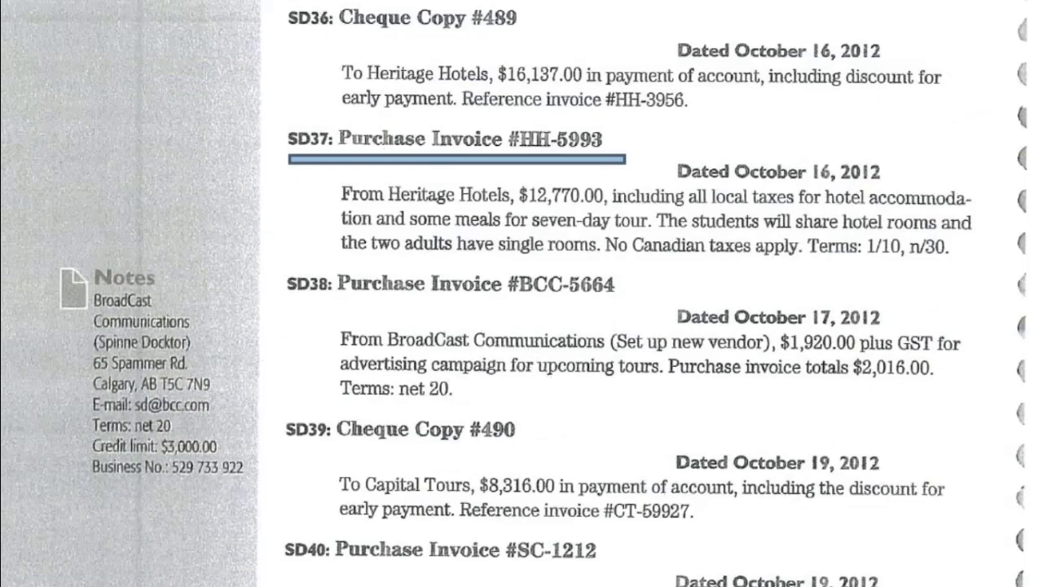
# Page ahead to the SD64 bank debit memo, then leave the full-screen textbook view.
pyautogui.press('Right')
pyautogui.press('Right')
pyautogui.press('Right')
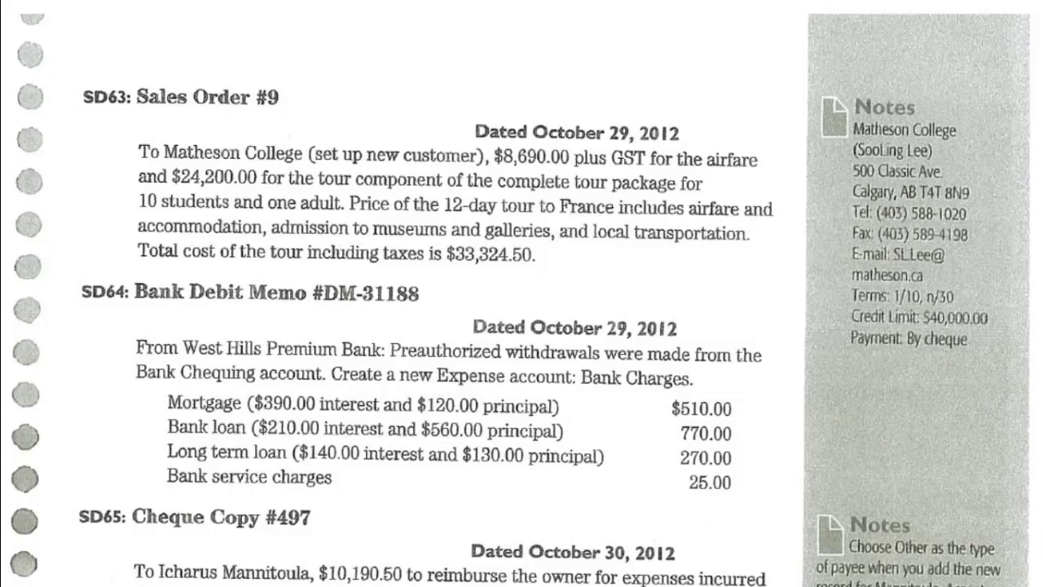
pyautogui.hotkey('alt', 'Tab')
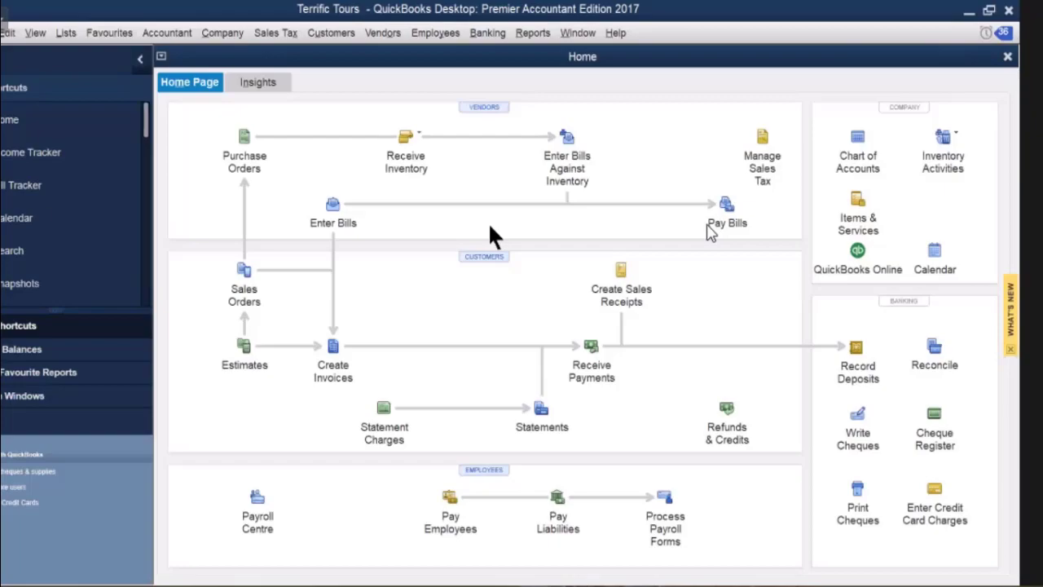
# Open a new general journal entry (#6, dated 10/16/2012) from the Company menu.
pyautogui.click(231, 41)
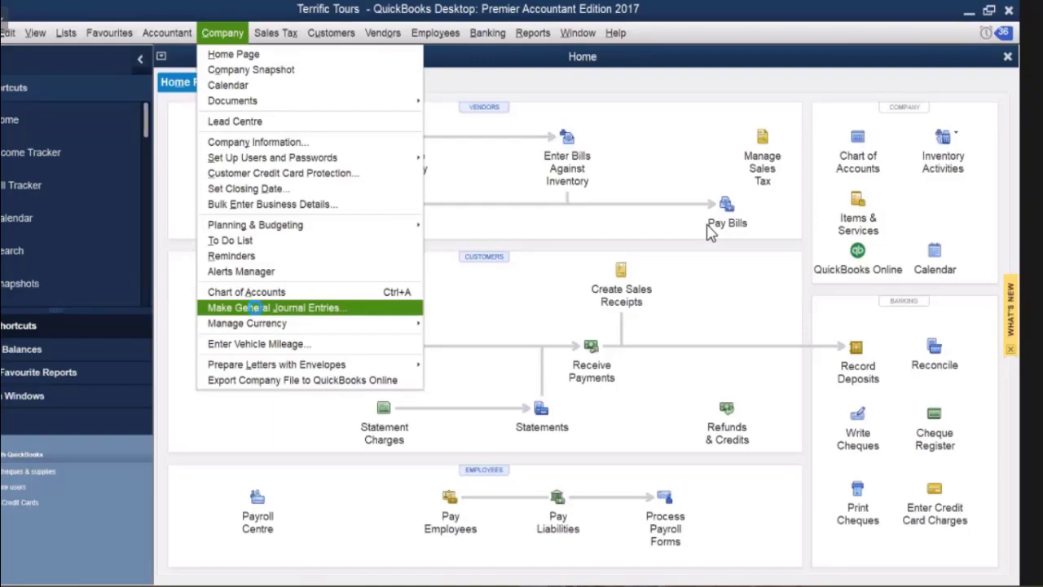
pyautogui.click(255, 307)
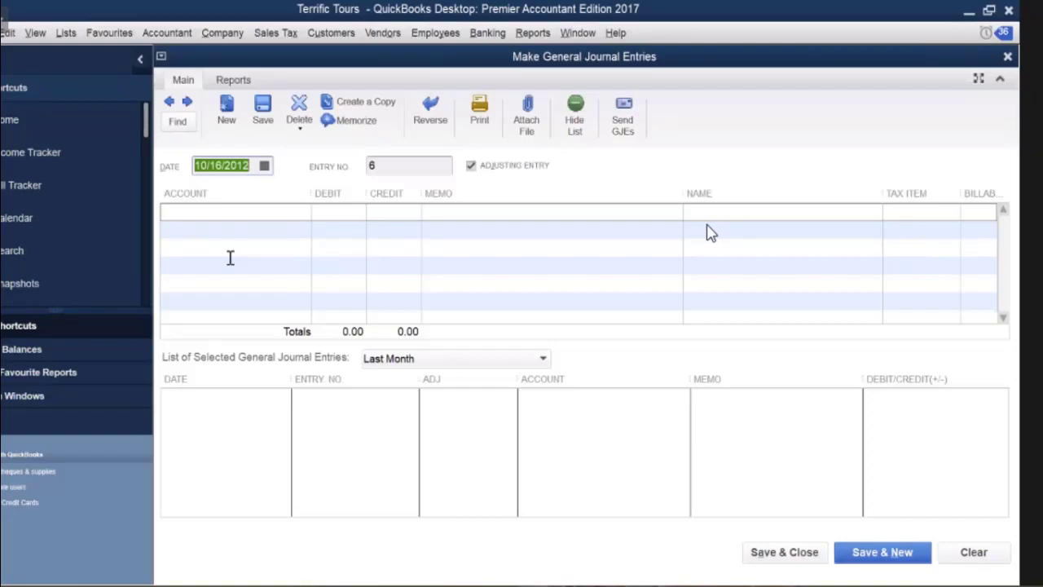
# Debit Mortgage Payable 390.00 on the first line with memo 'mortgage'.
pyautogui.click(303, 214)
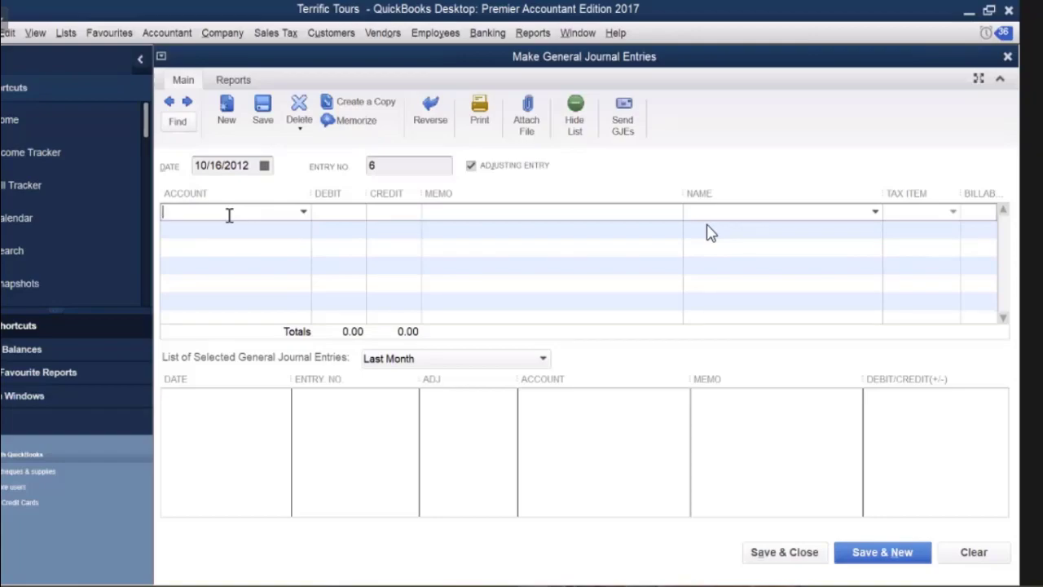
pyautogui.write('Maintenance & Cleaning')
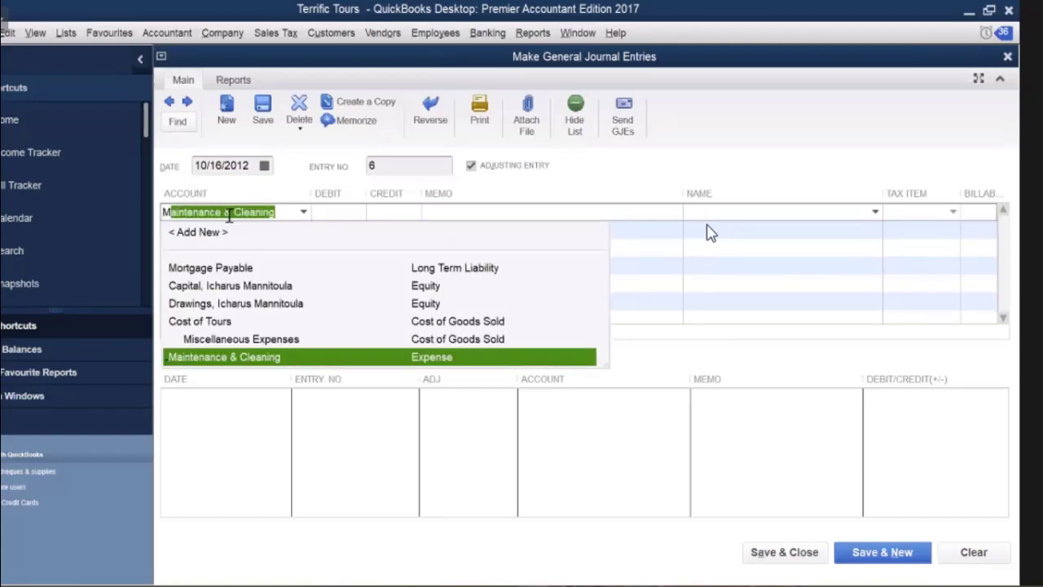
pyautogui.click(224, 266)
pyautogui.click(334, 211)
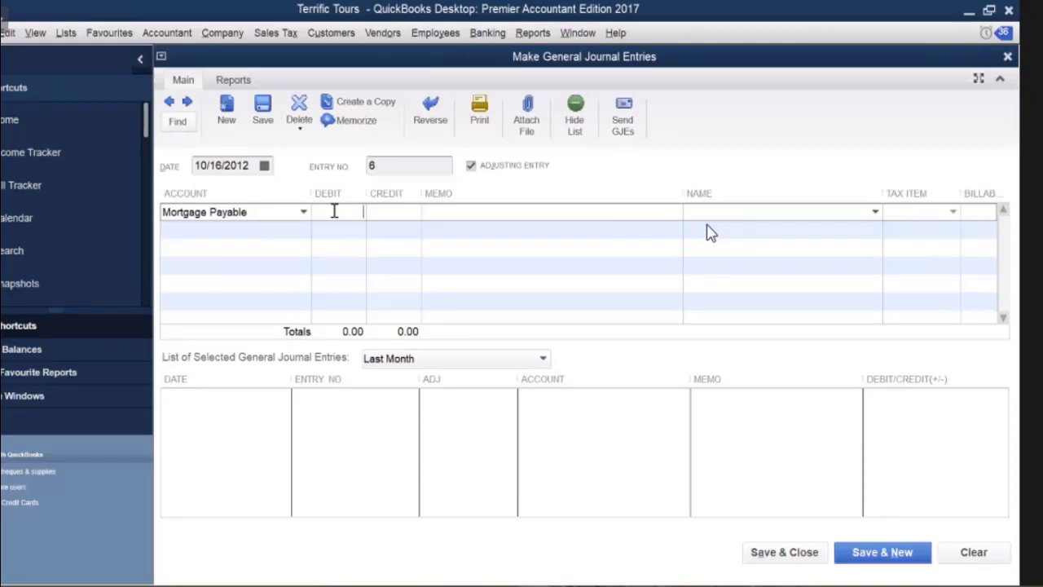
pyautogui.write('390')
pyautogui.click(459, 209)
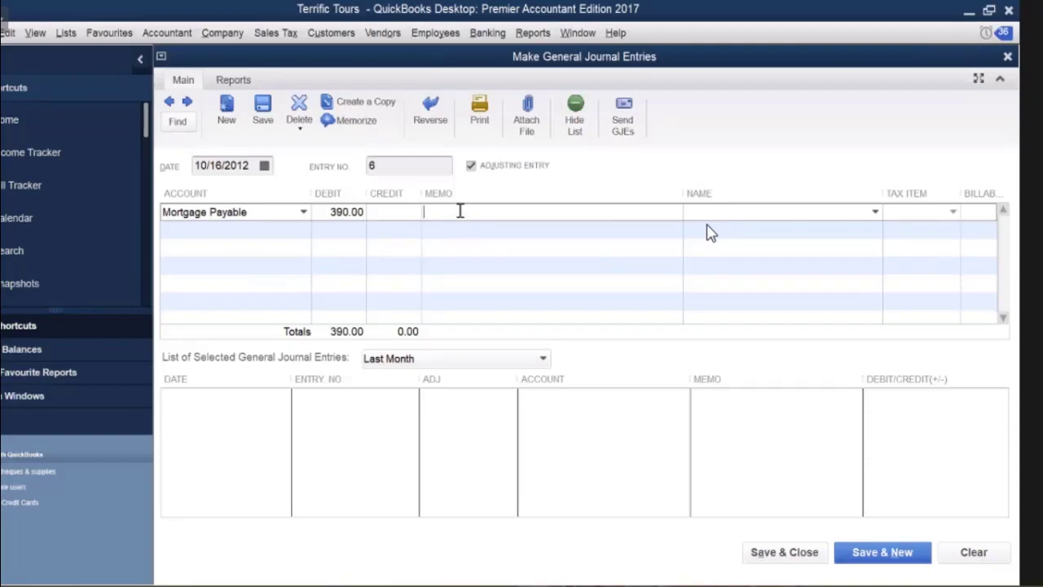
pyautogui.write('mortgage')
# Debit Interest Expense 120.00 on the second line.
pyautogui.click(298, 229)
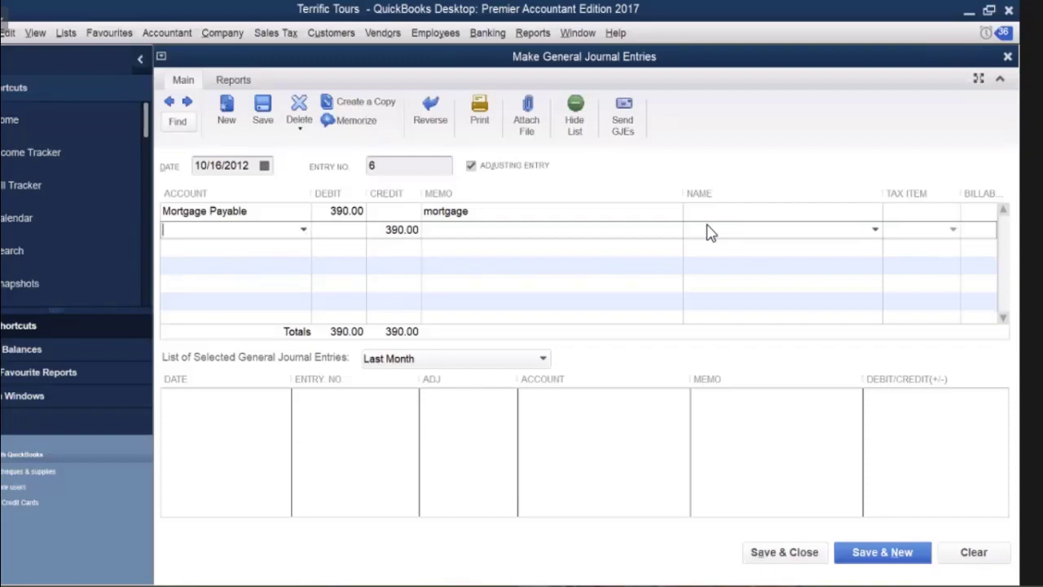
pyautogui.write('Insurance Expense')
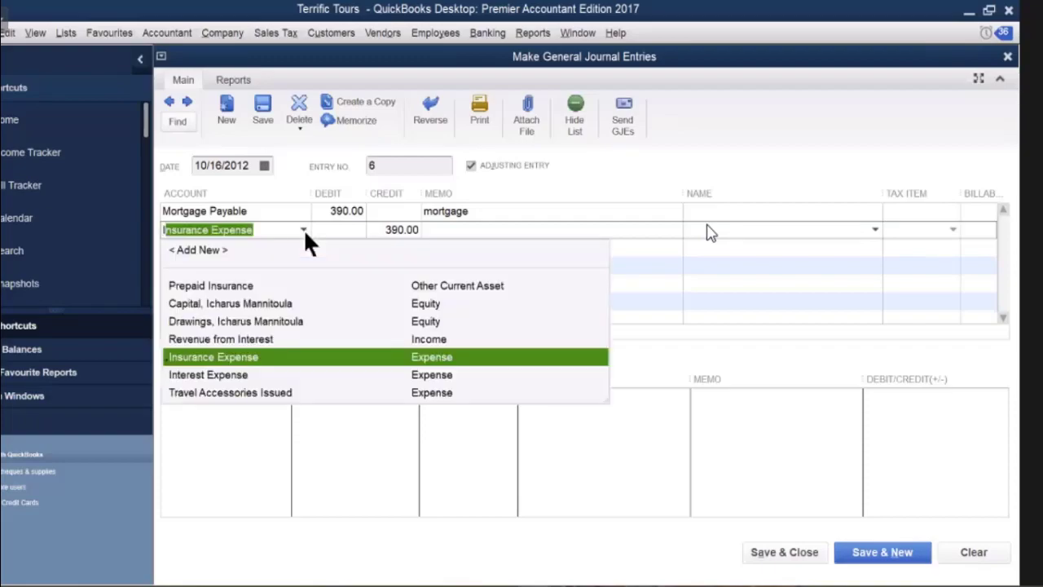
pyautogui.click(239, 374)
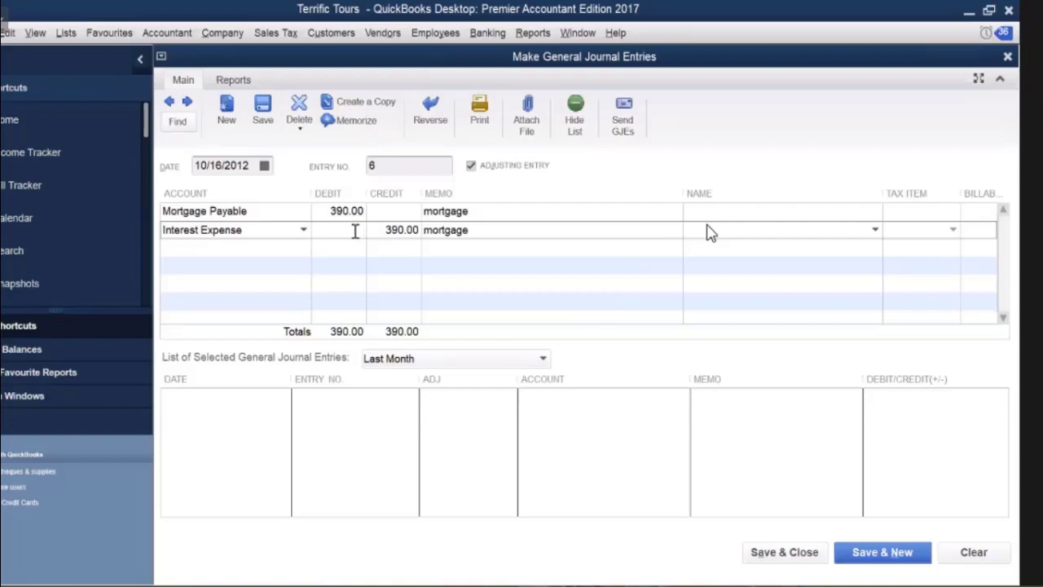
pyautogui.write('120')
pyautogui.press('Tab')
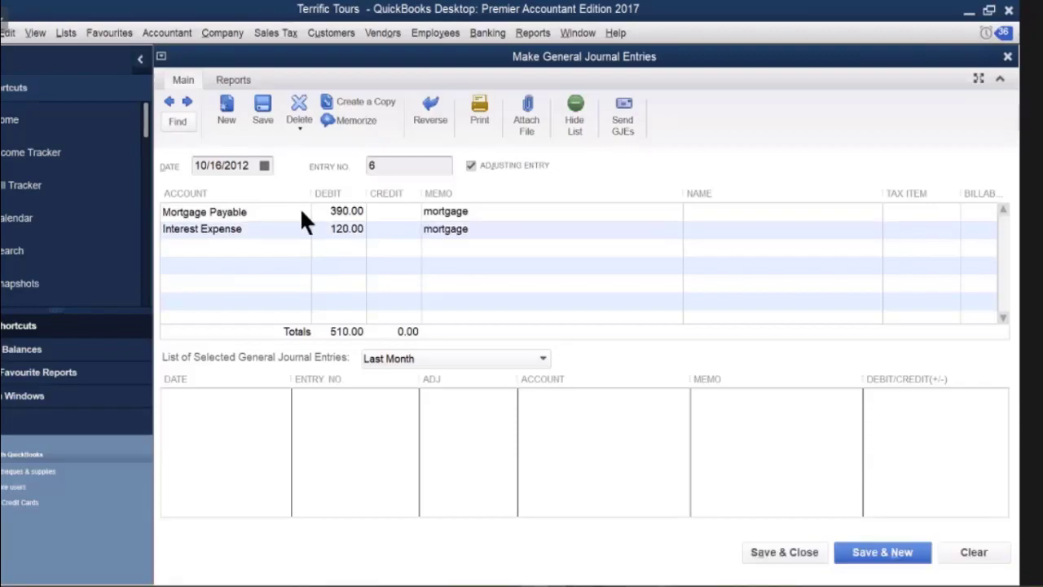
# Swap the line accounts: Interest Expense on line 1, Mortgage Payable on line 2.
pyautogui.click(301, 212)
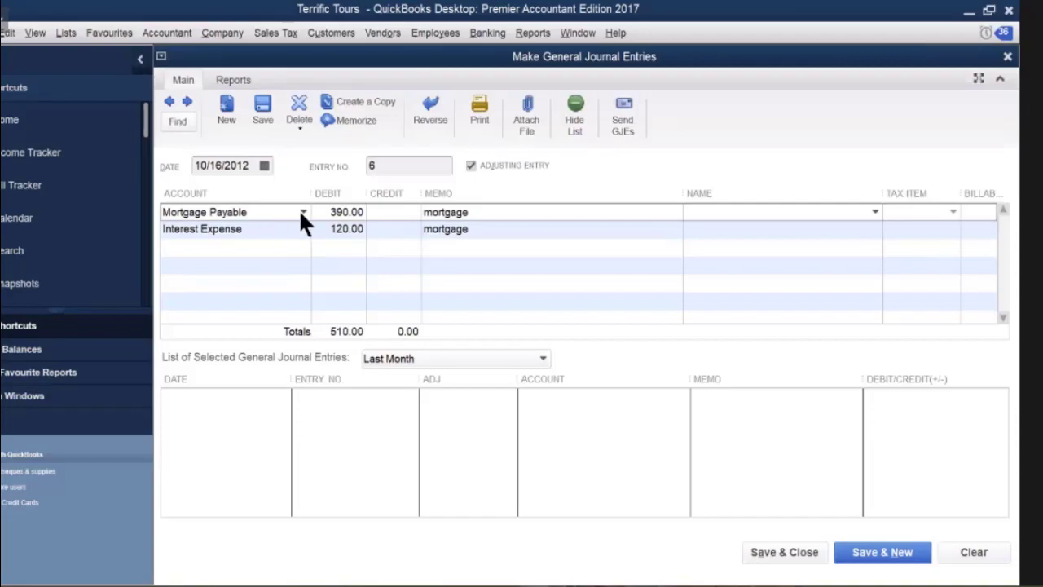
pyautogui.moveTo(298, 210); pyautogui.dragTo(119, 230)
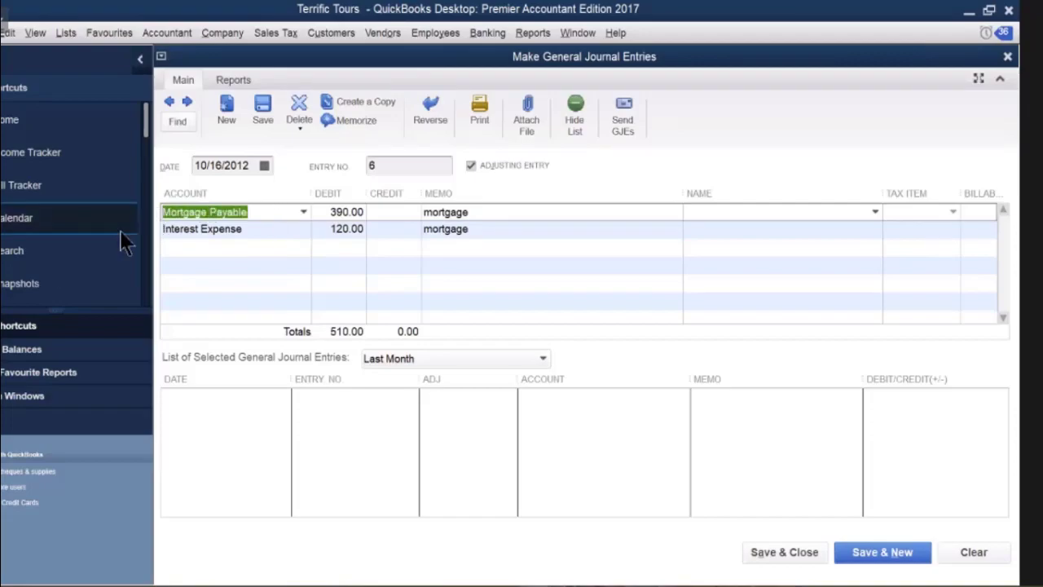
pyautogui.write('Interest Expense')
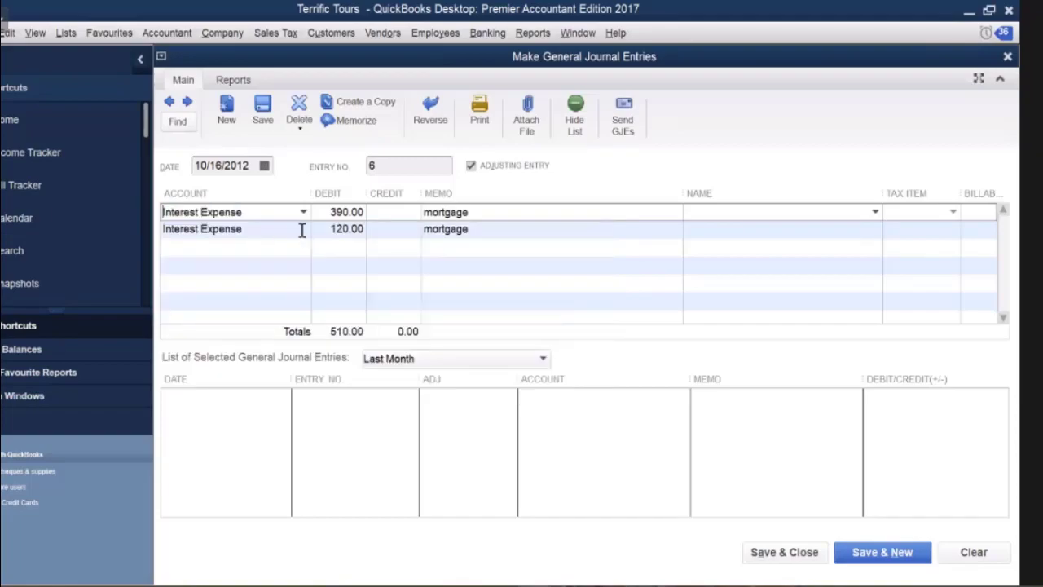
pyautogui.click(300, 229)
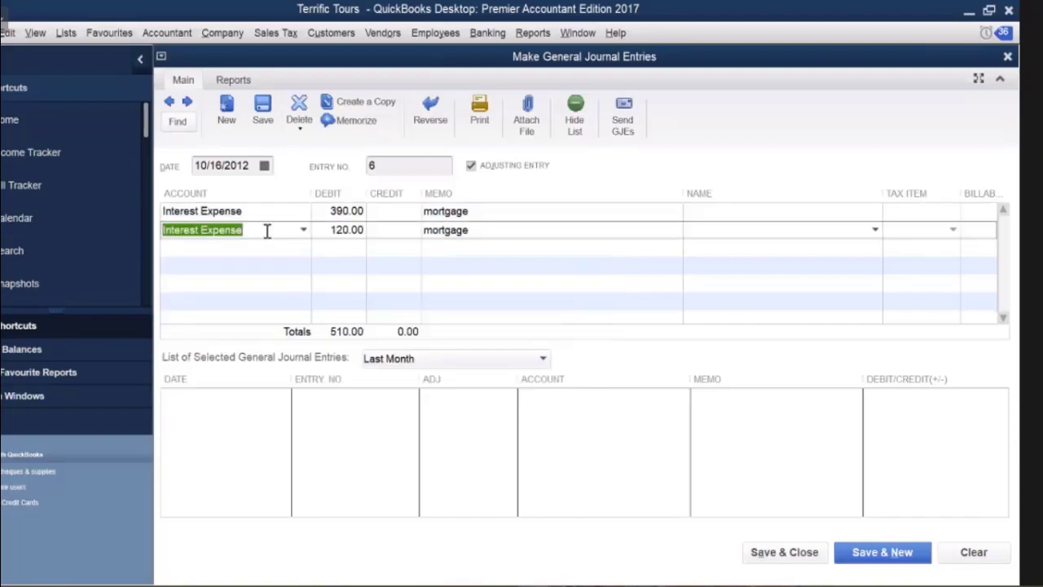
pyautogui.write('Maintenance & Cleaning')
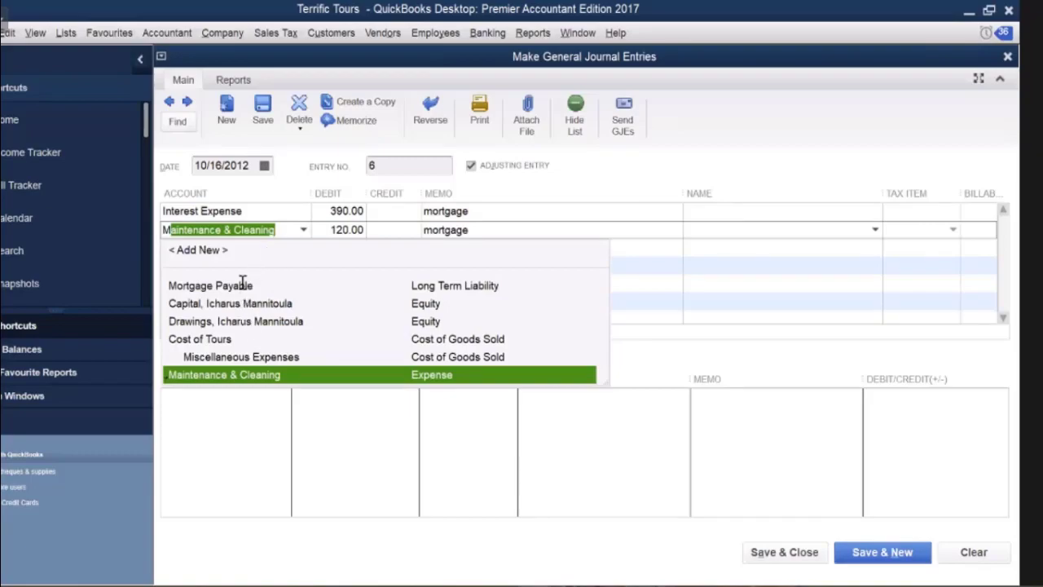
pyautogui.click(277, 285)
# Credit Bank Chequing 510.00 on the third line to balance the entry.
pyautogui.click(265, 246)
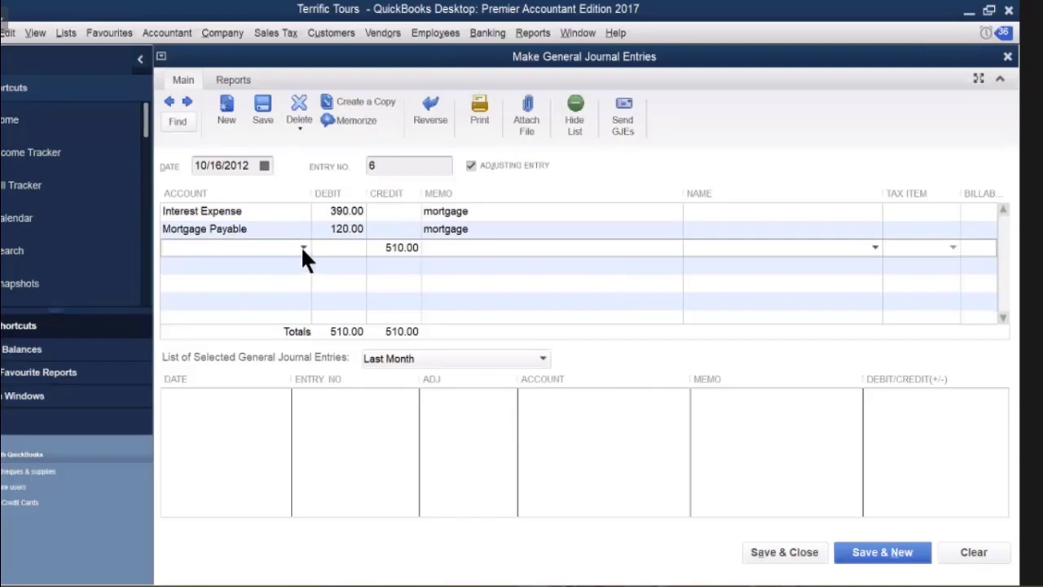
pyautogui.click(303, 248)
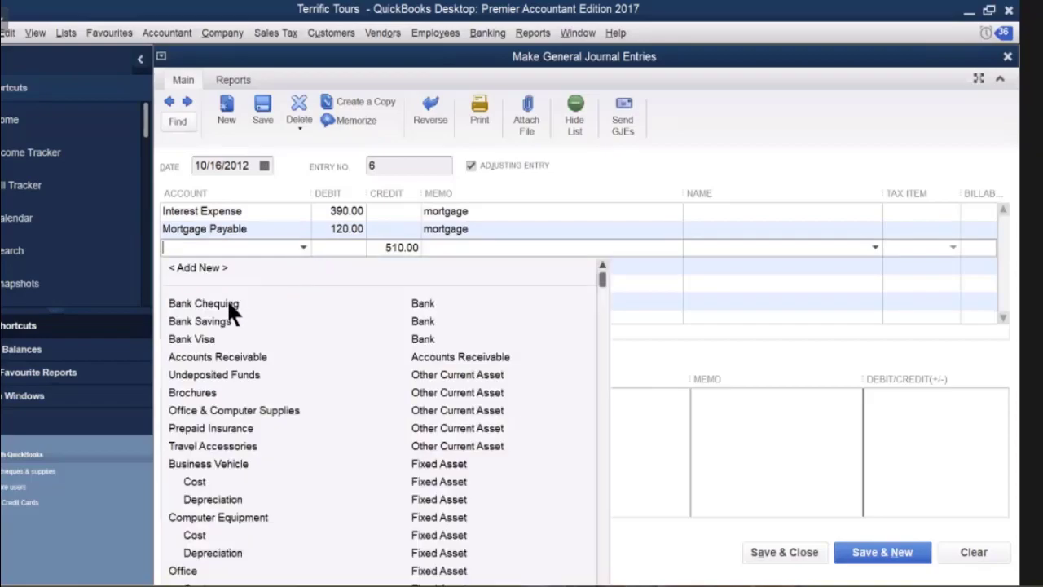
pyautogui.click(229, 302)
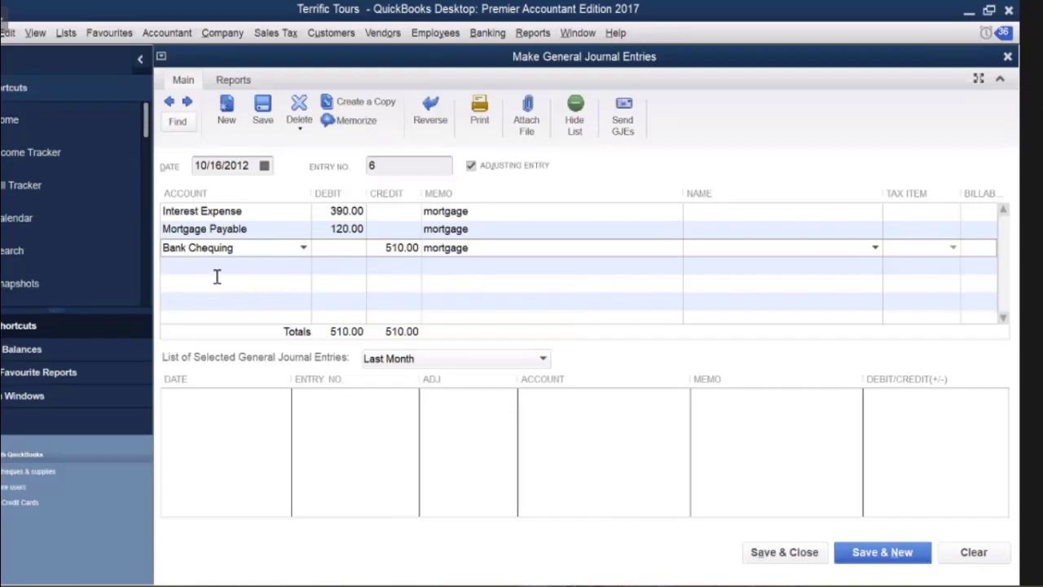
pyautogui.click(219, 266)
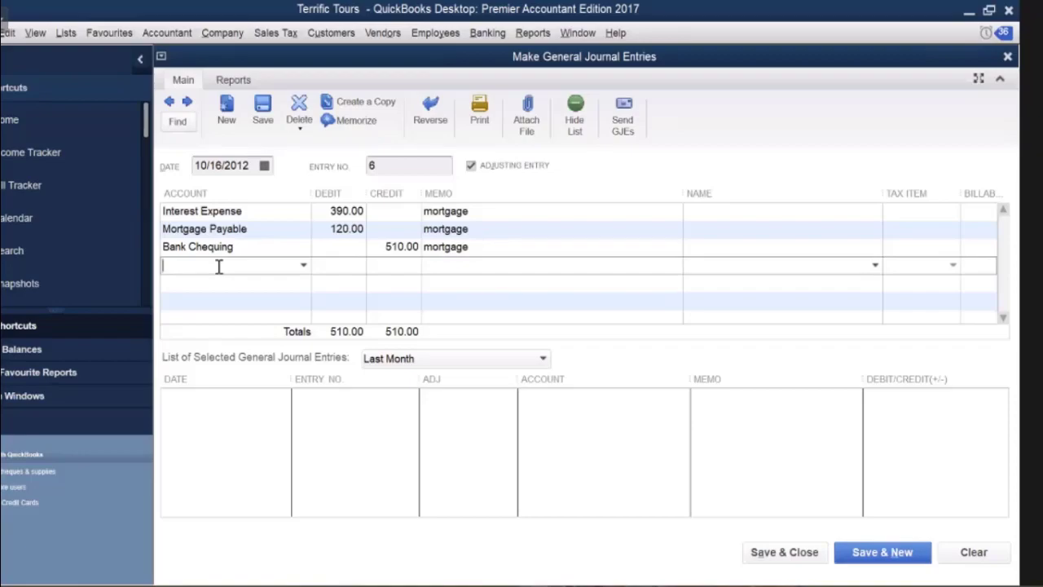
# Debit Interest Expense 210.00 on the fourth line.
pyautogui.write('Interest Expense')
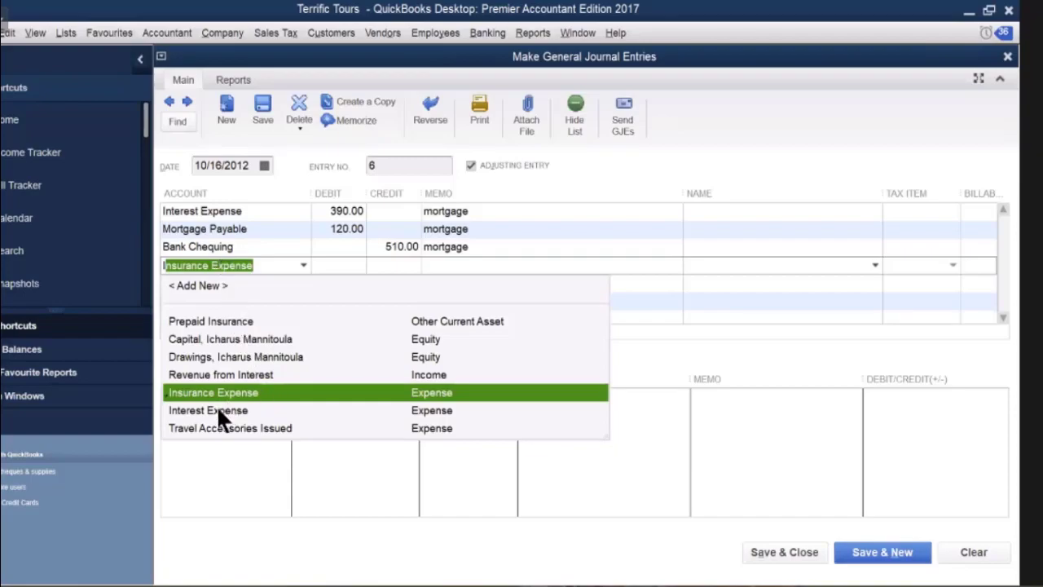
pyautogui.click(335, 266)
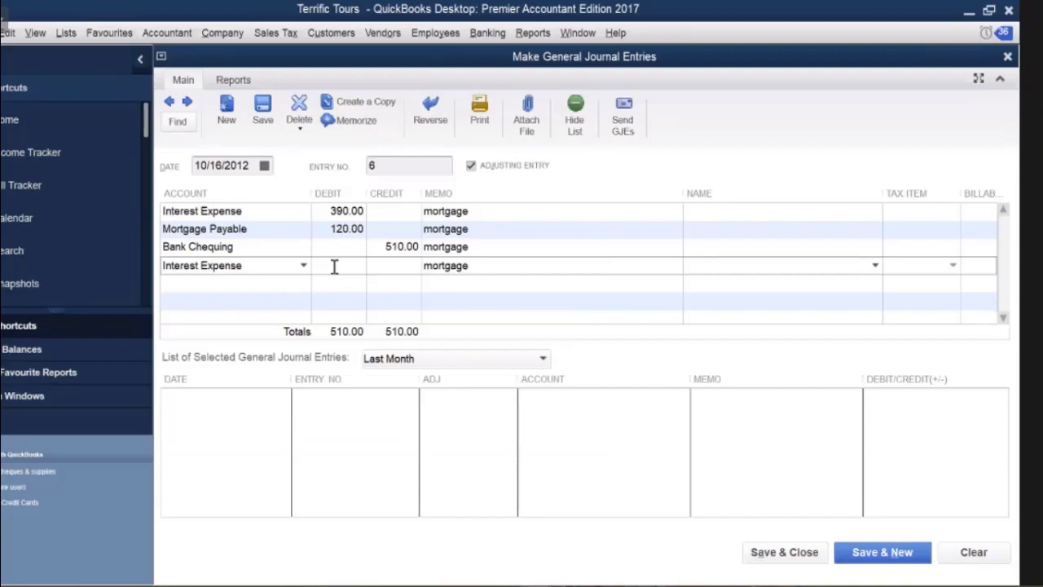
pyautogui.write('210')
pyautogui.click(254, 283)
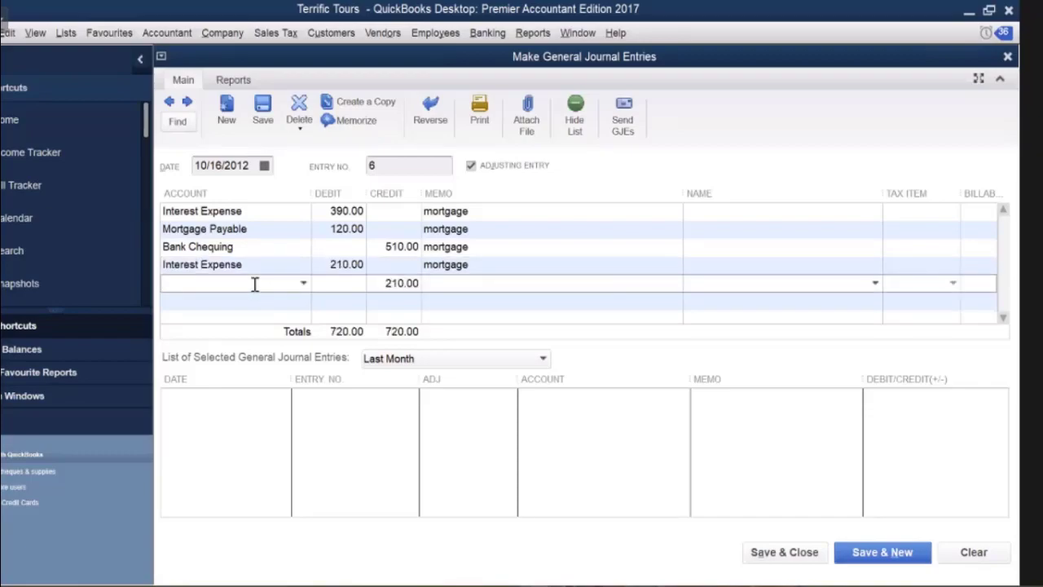
# Debit Bank Loan 560.00 on the fifth line.
pyautogui.write('Bank Chequing')
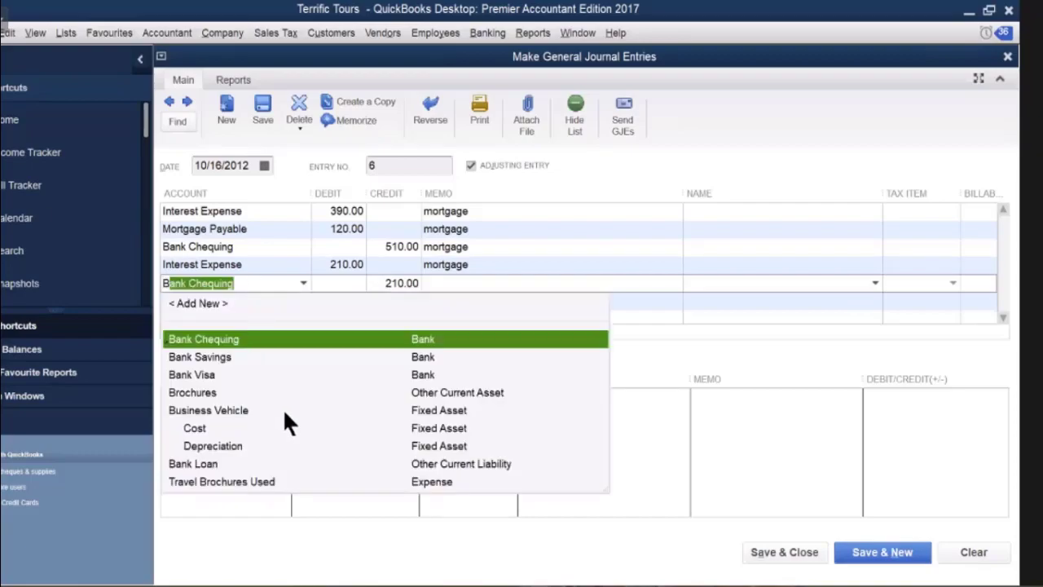
pyautogui.click(224, 463)
pyautogui.click(349, 283)
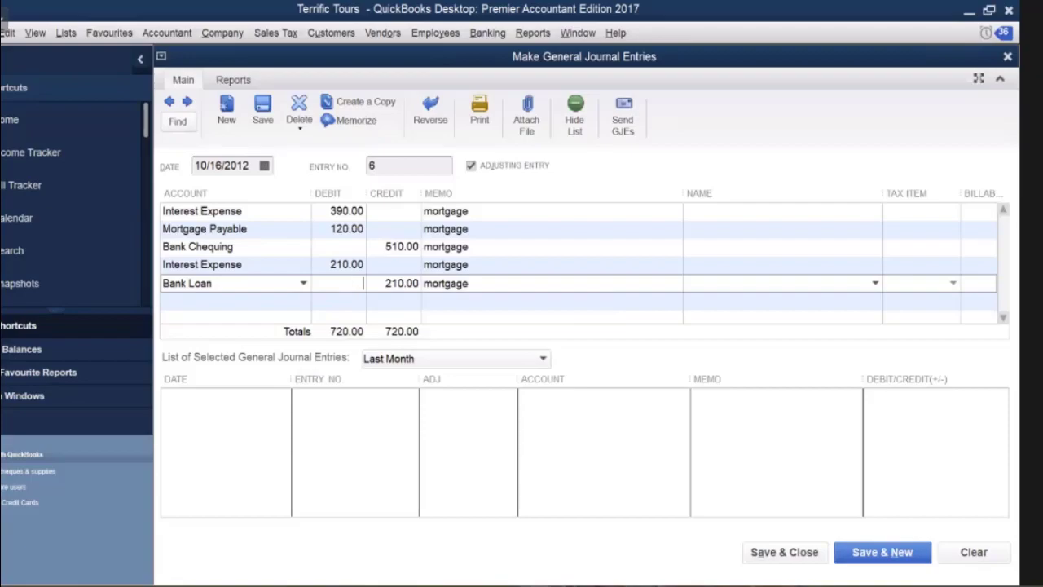
pyautogui.write('560')
pyautogui.click(337, 301)
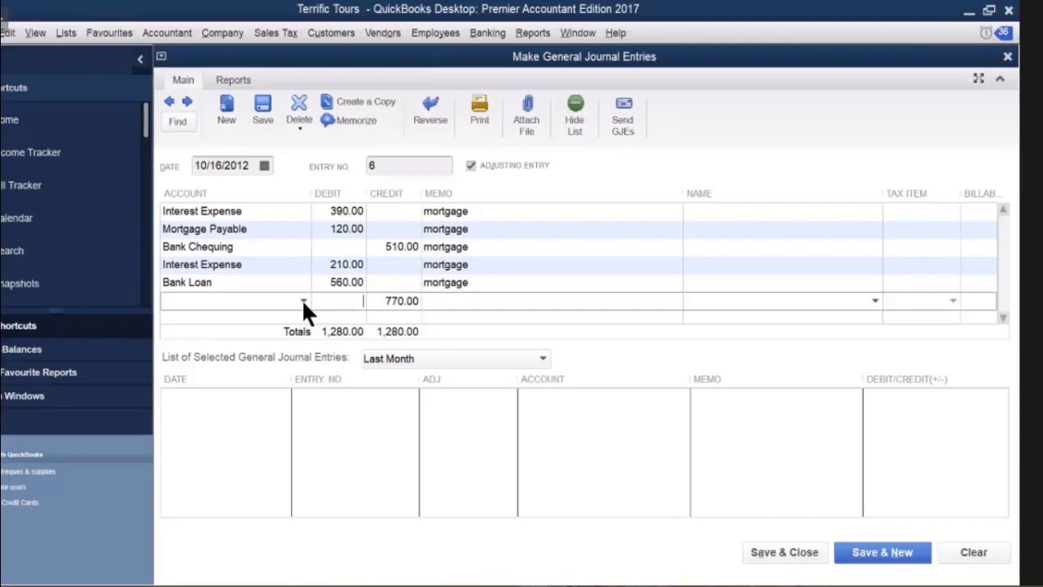
# Assign Bank Chequing to the 770.00 credit line.
pyautogui.click(303, 300)
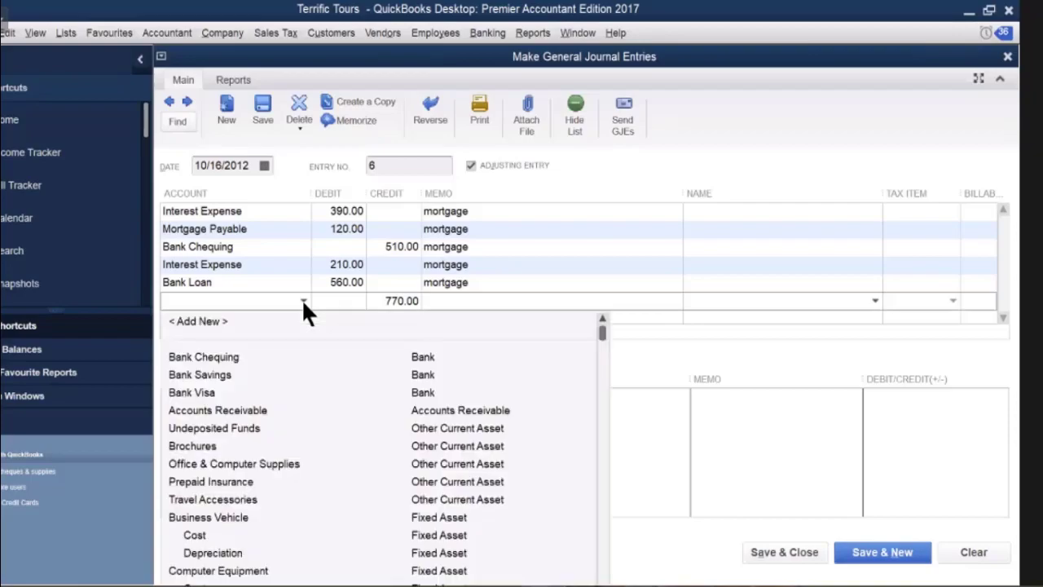
pyautogui.click(239, 359)
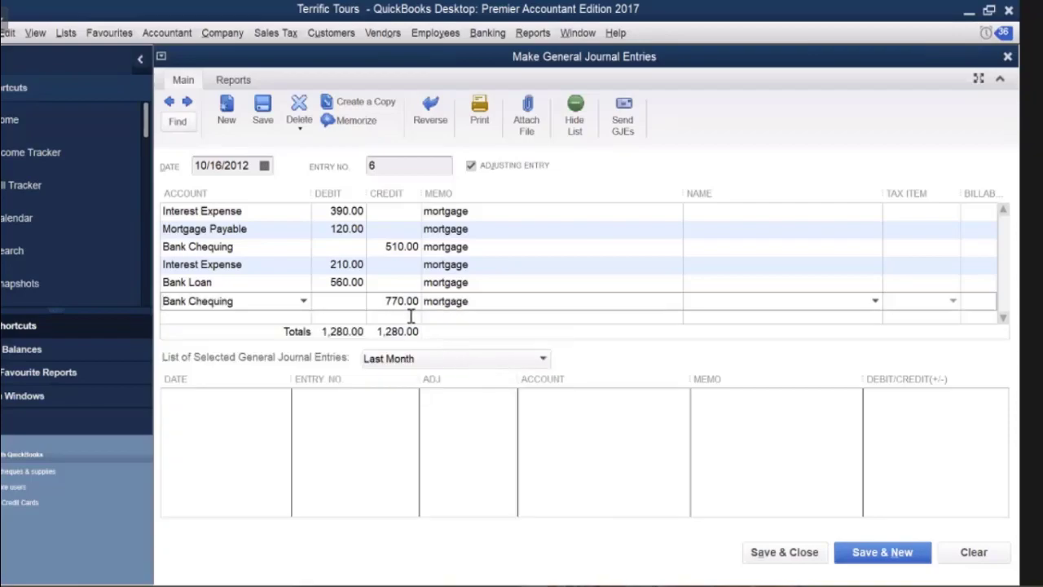
pyautogui.click(256, 317)
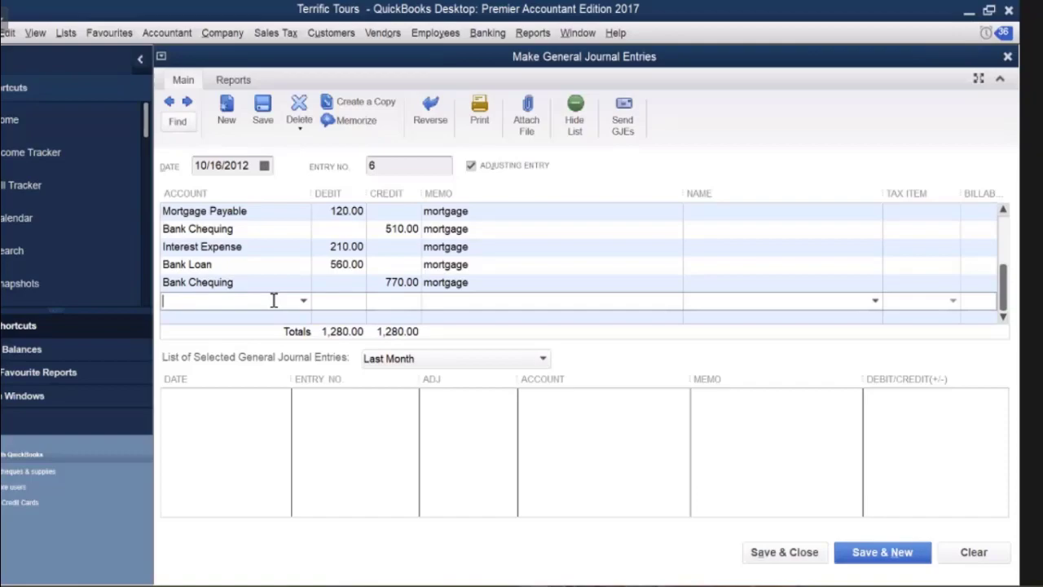
# Debit Interest Expense 140.00 with memo 'l.t.loan', then begin a Long Term Loan line.
pyautogui.write('Insurance Expense')
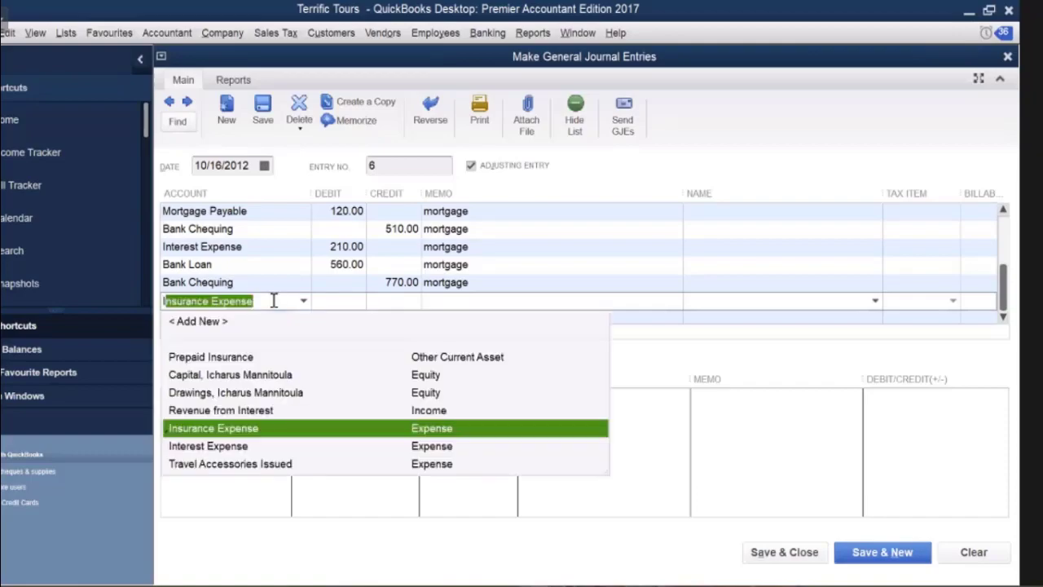
pyautogui.click(231, 446)
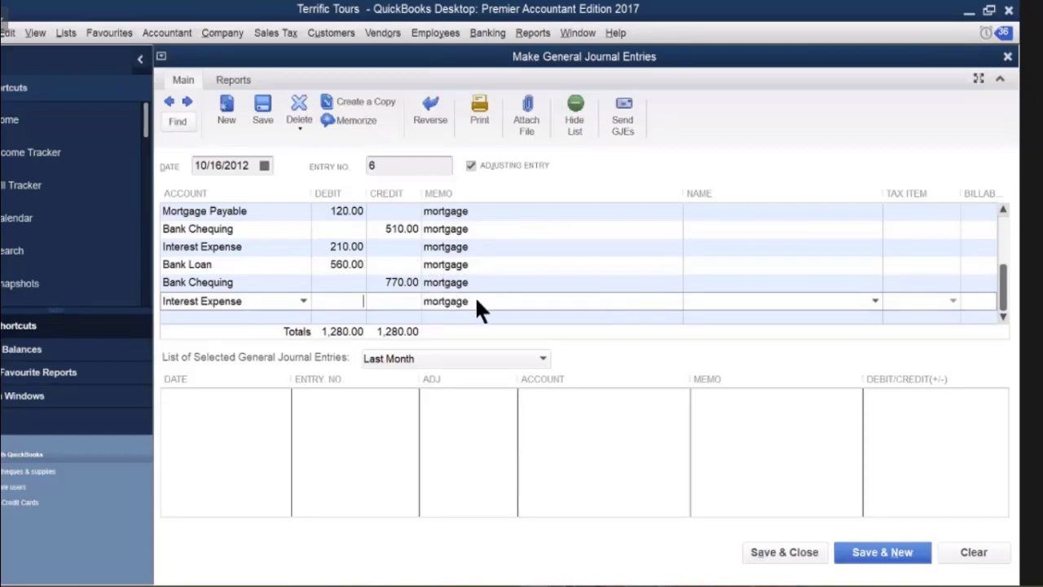
pyautogui.click(334, 299)
pyautogui.write('140')
pyautogui.click(428, 302)
pyautogui.moveTo(424, 302); pyautogui.dragTo(513, 302)
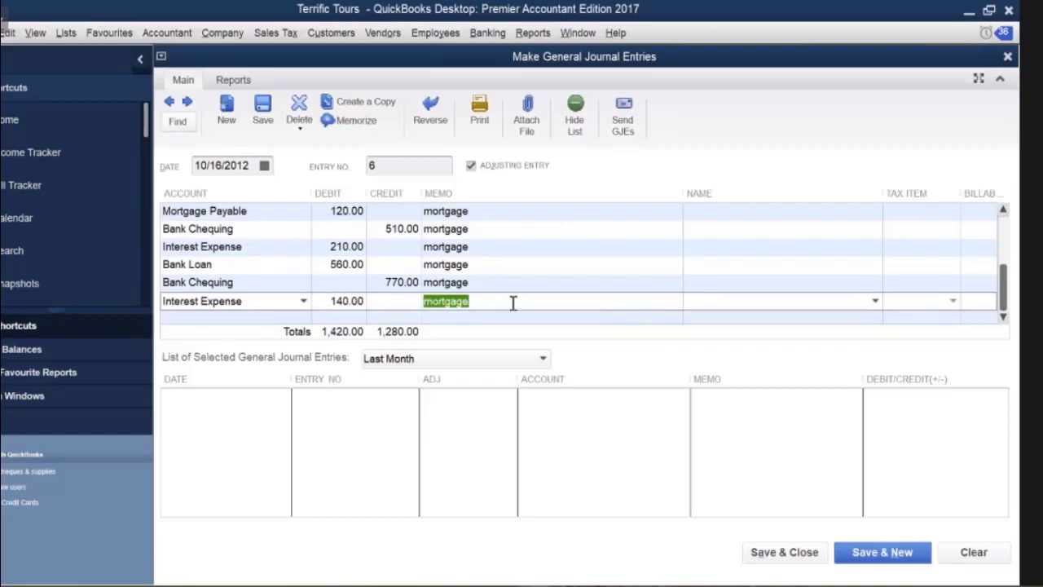
pyautogui.press('BackSpace')
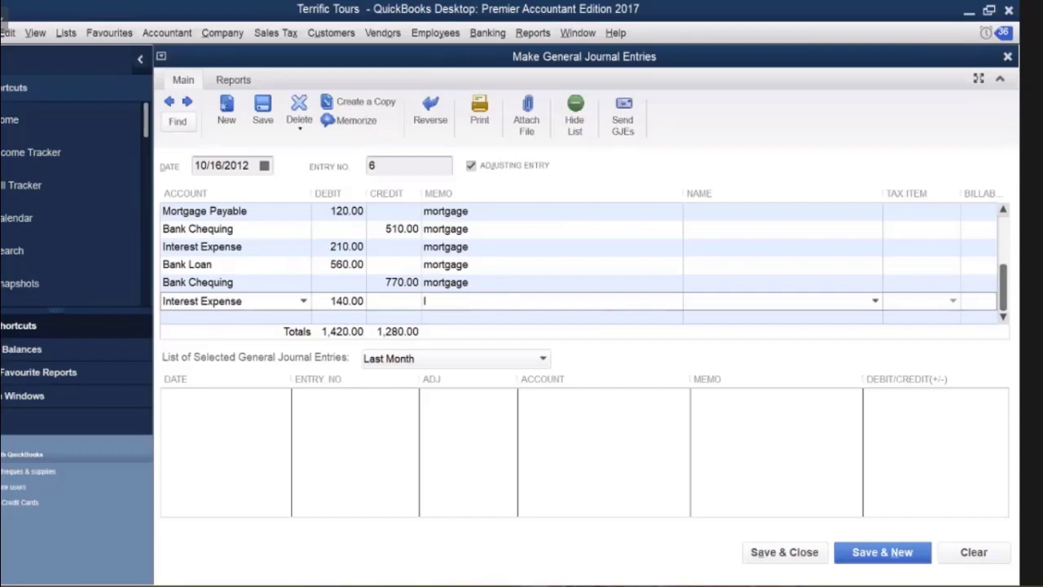
pyautogui.write('l.t.loan')
pyautogui.click(235, 316)
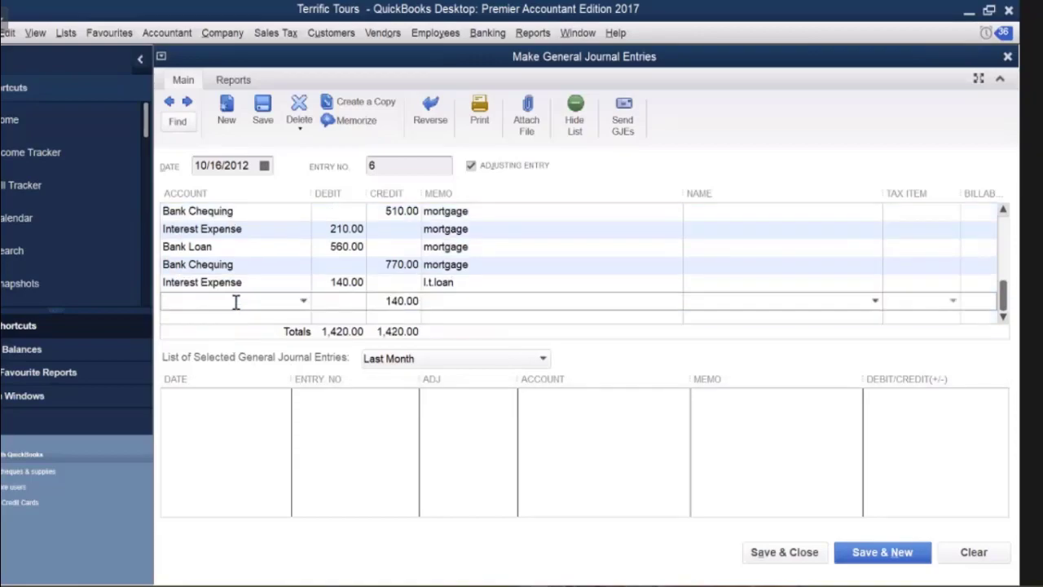
pyautogui.write('Long Term Loan')
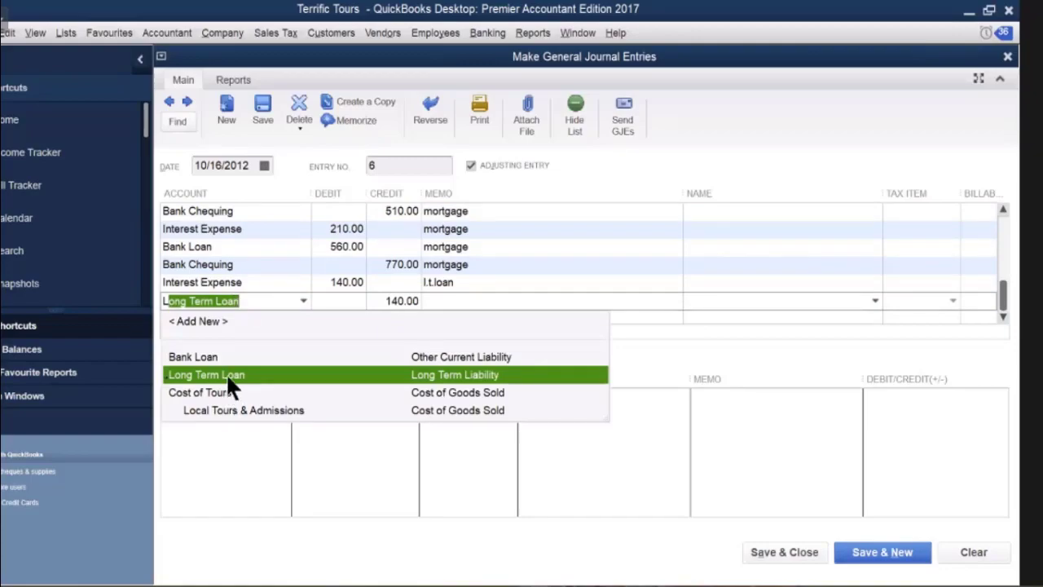
# Debit Long Term Loan 130.00.
pyautogui.click(342, 301)
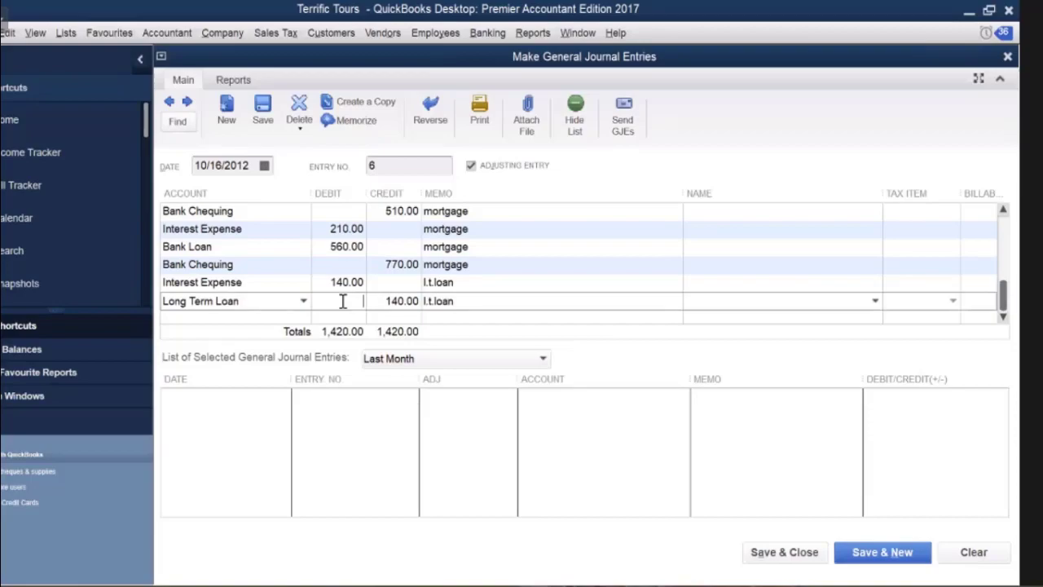
pyautogui.write('130')
pyautogui.press('Tab')
pyautogui.click(318, 318)
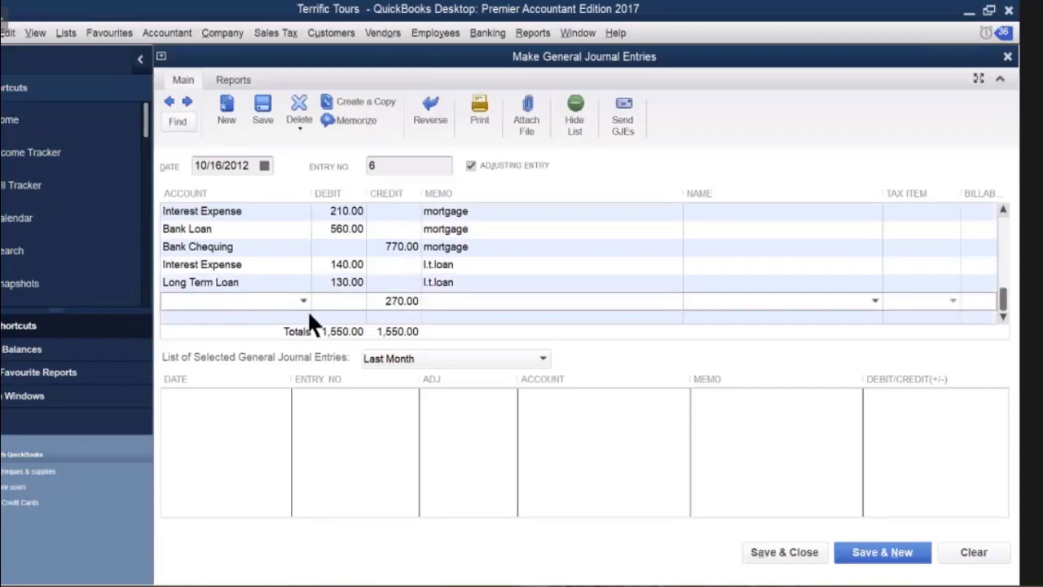
# Credit Bank Chequing 270.00, then enter 'Bank charges' as the next line's account.
pyautogui.click(302, 300)
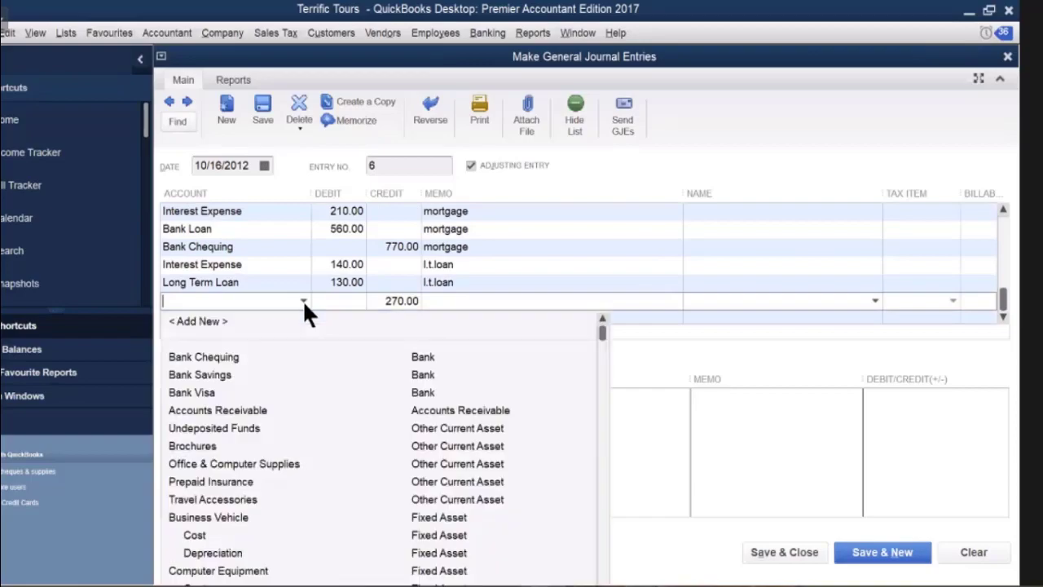
pyautogui.click(233, 358)
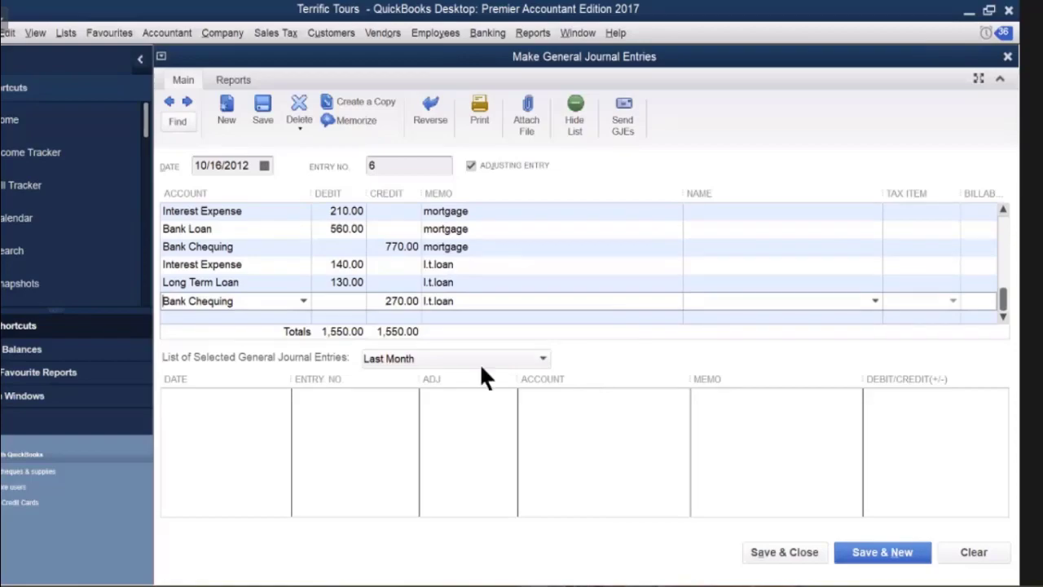
pyautogui.click(192, 317)
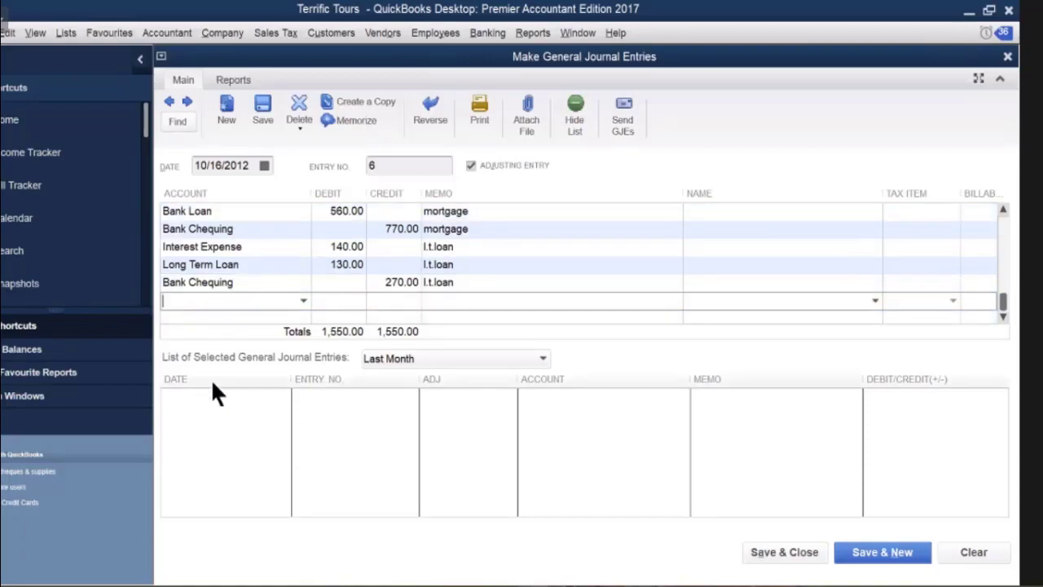
pyautogui.write('B')
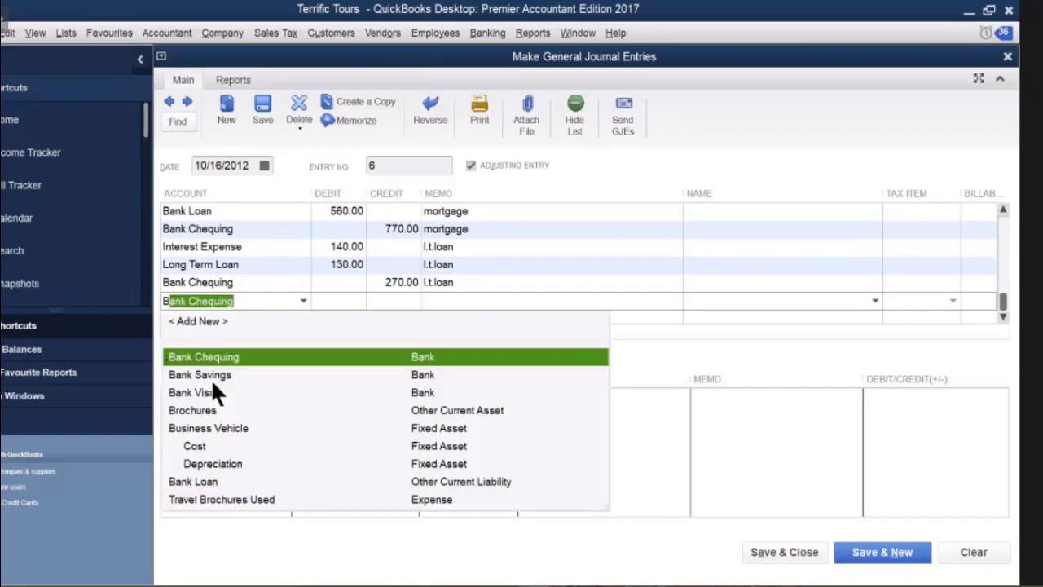
pyautogui.write('ank ')
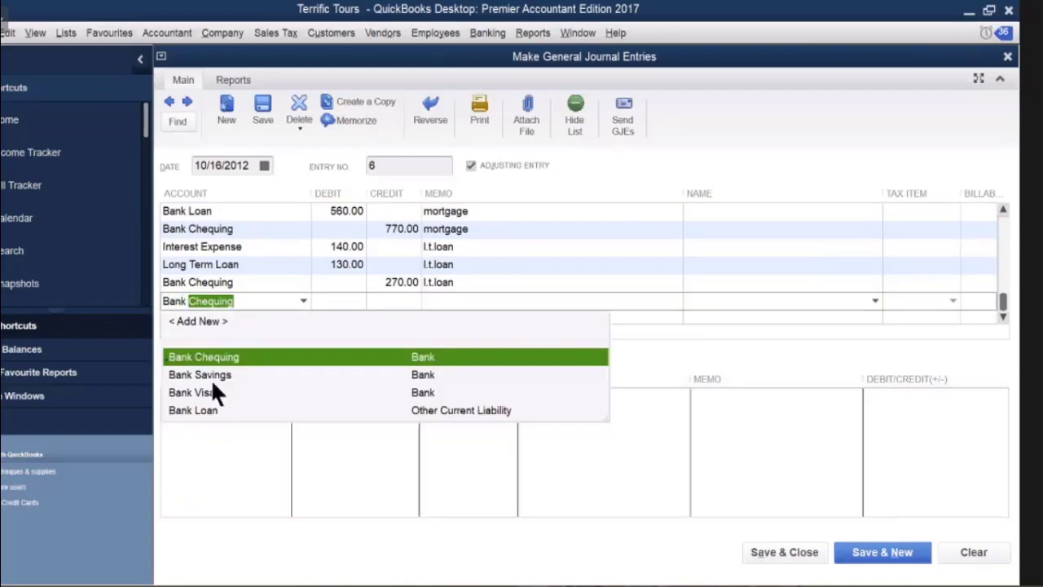
pyautogui.write('cha')
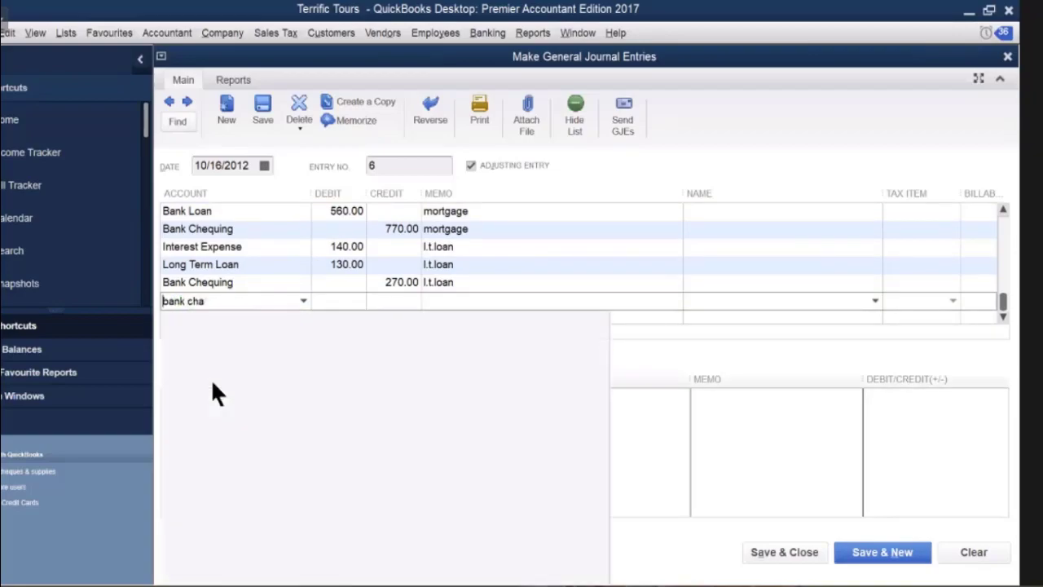
pyautogui.write('rg')
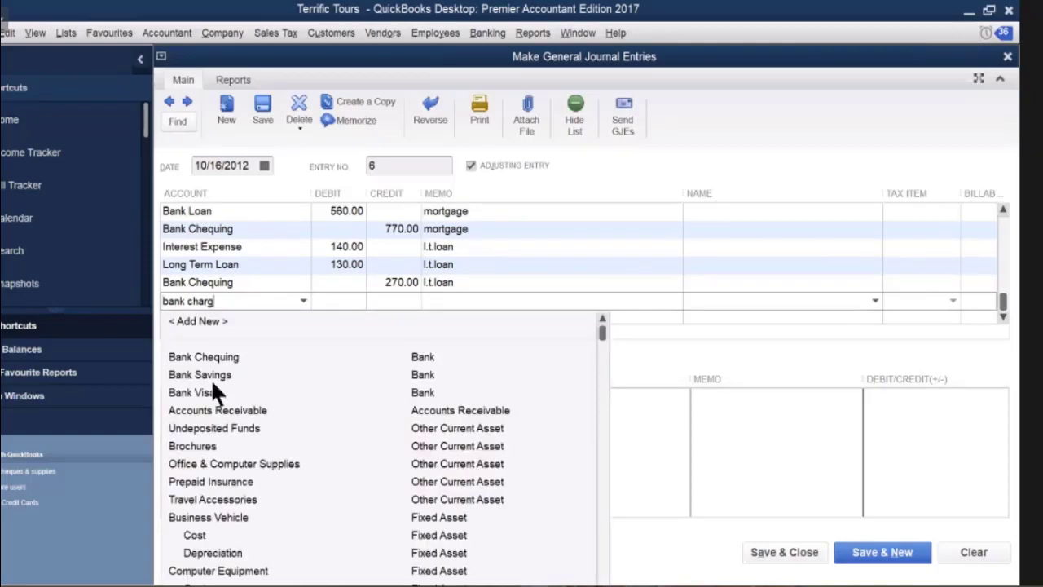
pyautogui.write('es')
# Set up 'bank charges' as a new Expense account with description 'bank charges'.
pyautogui.press('Tab')
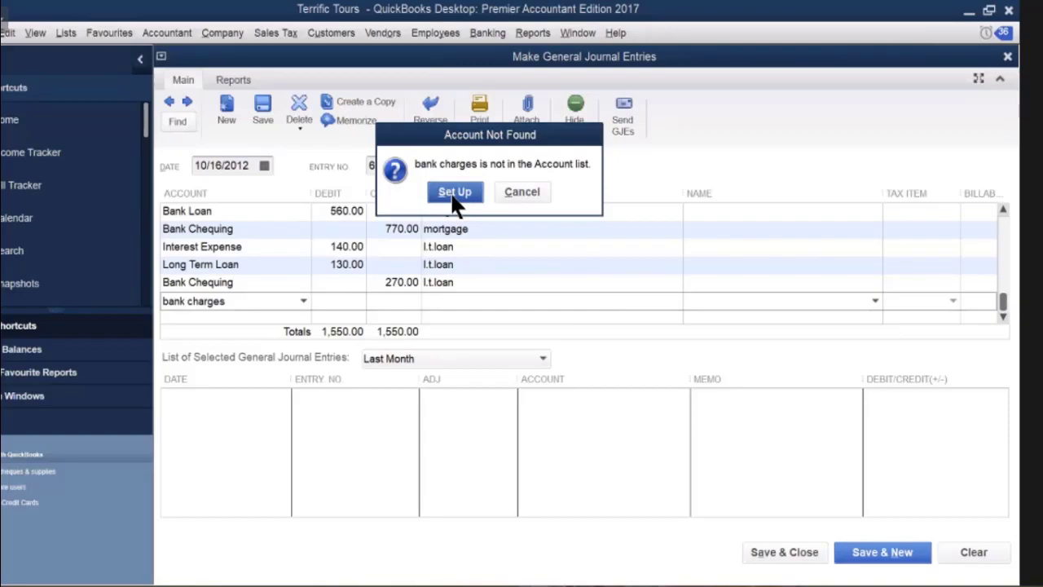
pyautogui.click(455, 196)
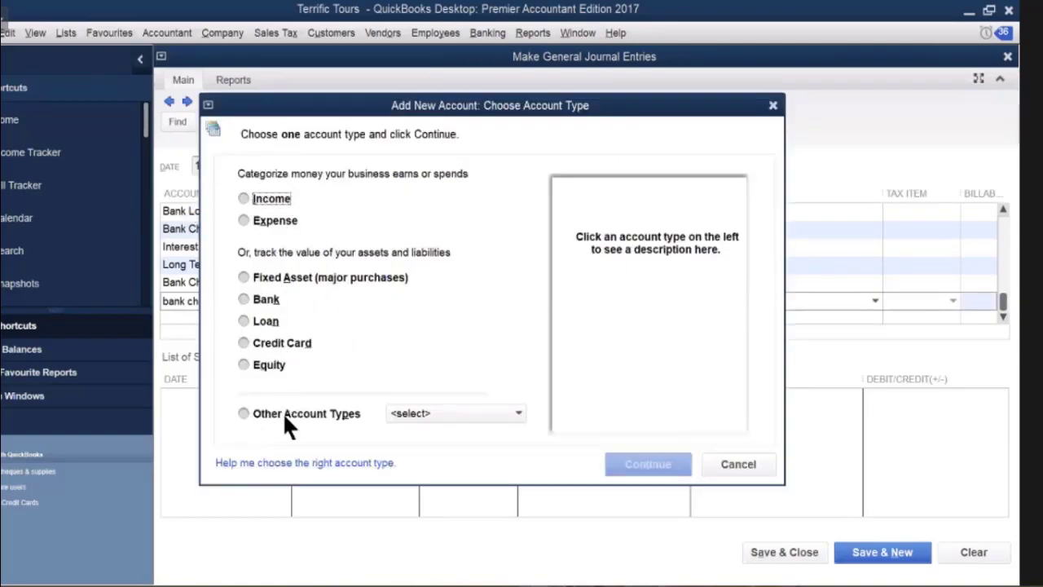
pyautogui.click(243, 220)
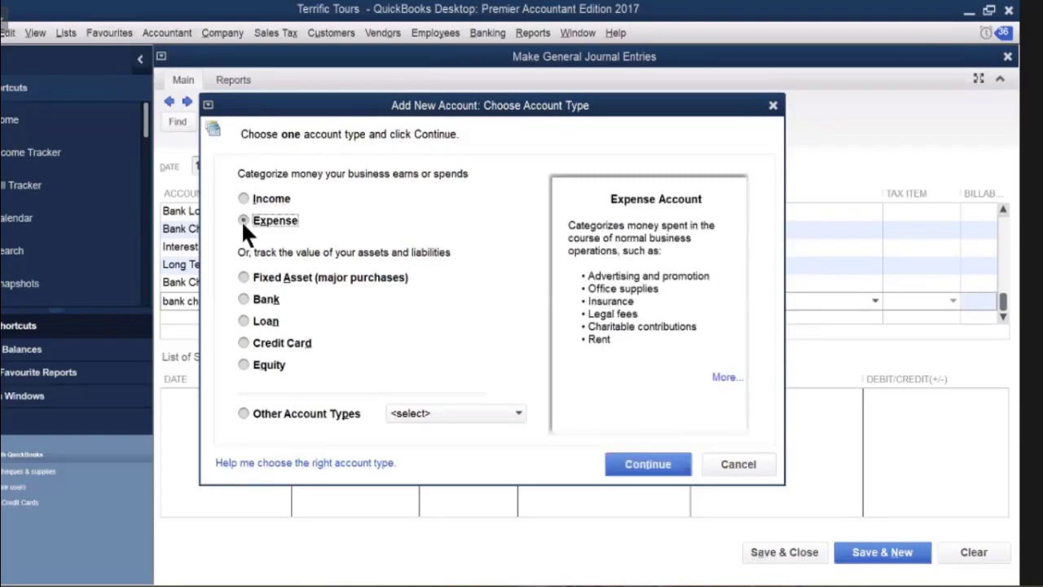
pyautogui.click(633, 468)
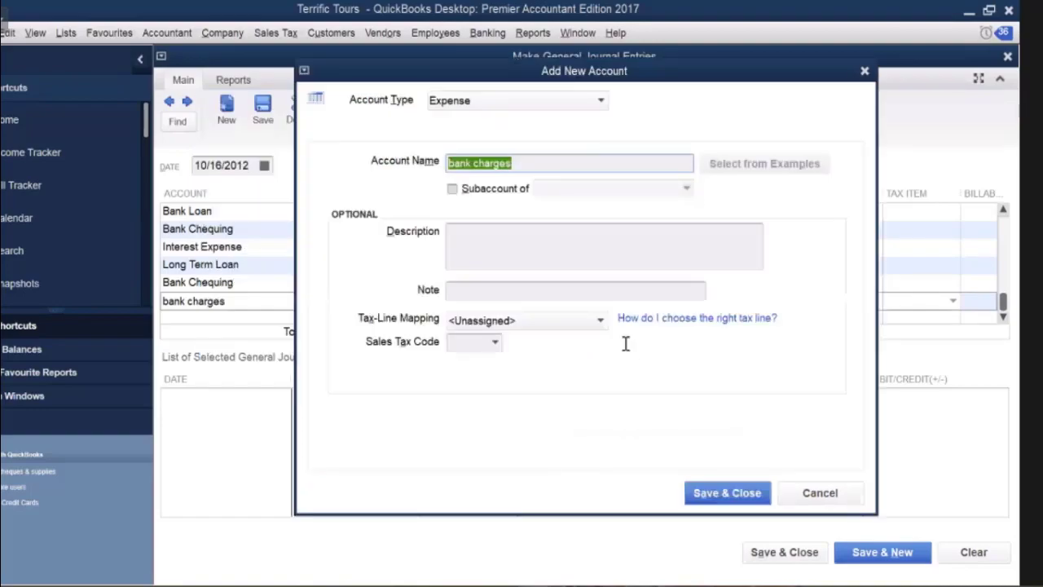
pyautogui.rightClick(485, 165)
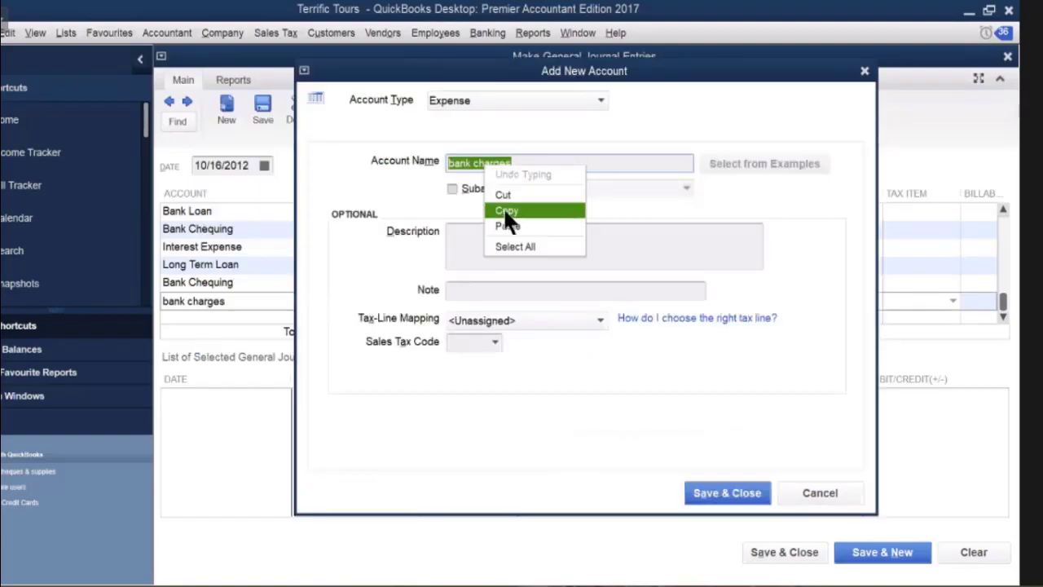
pyautogui.click(505, 210)
pyautogui.click(465, 235)
pyautogui.rightClick(464, 237)
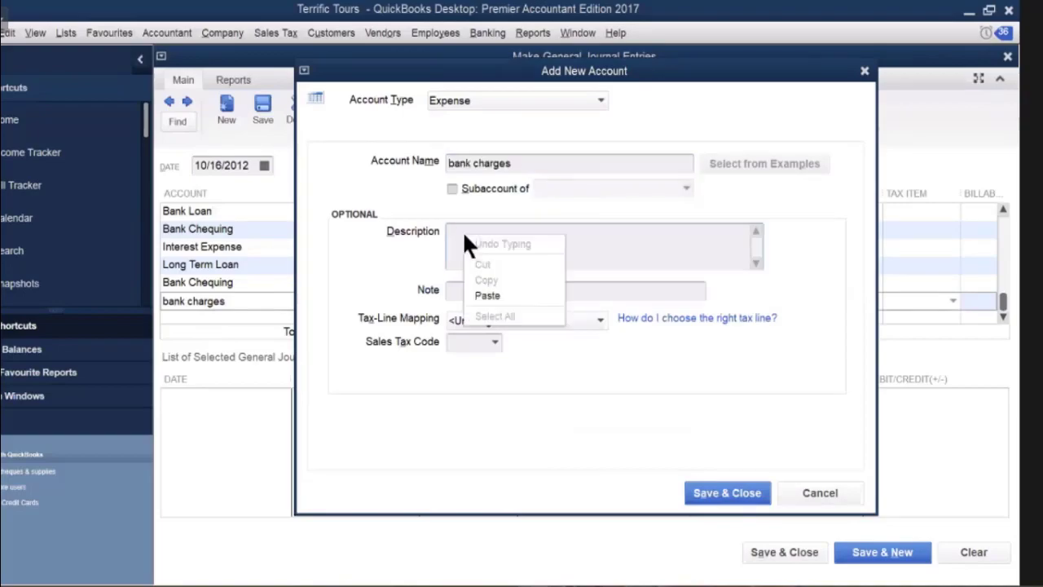
pyautogui.click(487, 296)
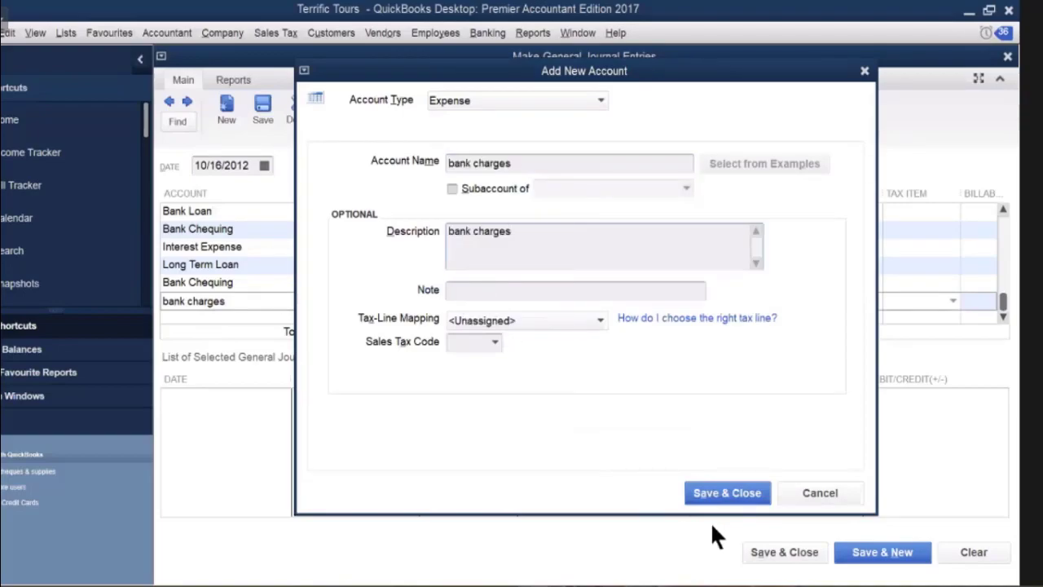
pyautogui.click(723, 499)
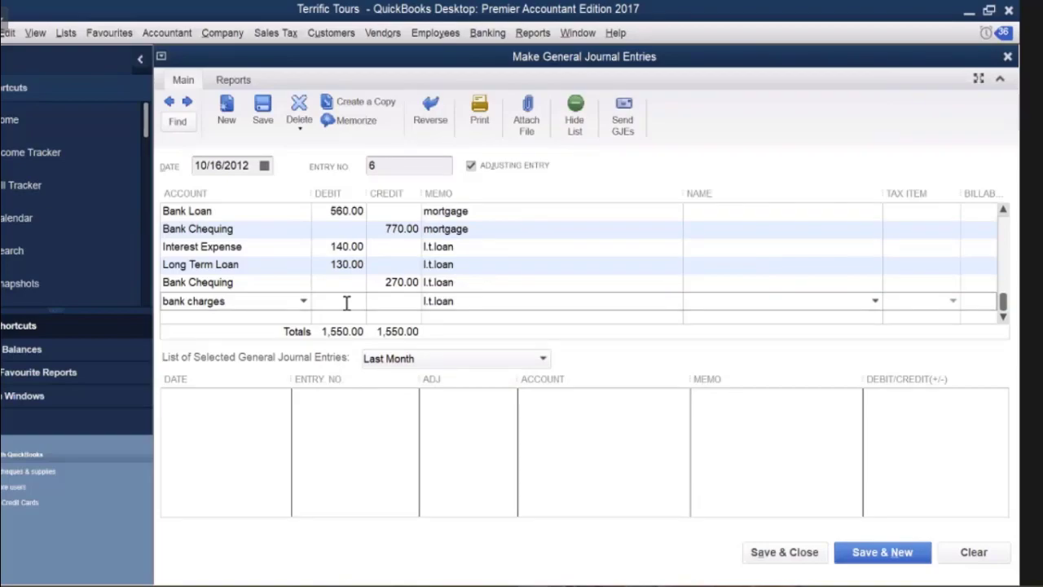
# Debit bank charges 25.00 with memo 'B.CHARFES' and credit Bank Chequing 25.00.
pyautogui.write('25')
pyautogui.click(438, 300)
pyautogui.write('B.CHARFES')
pyautogui.click(229, 318)
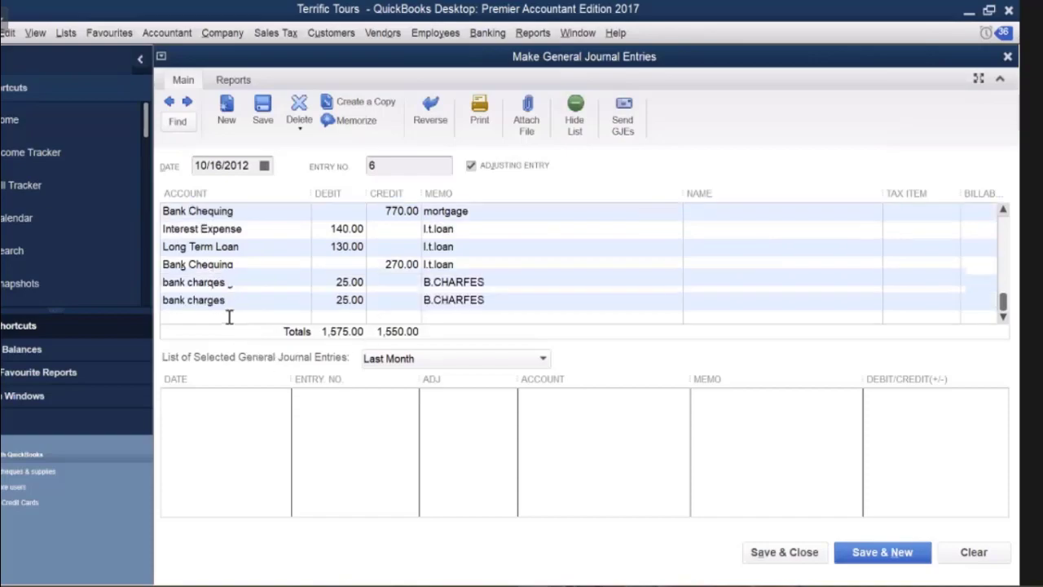
pyautogui.click(303, 301)
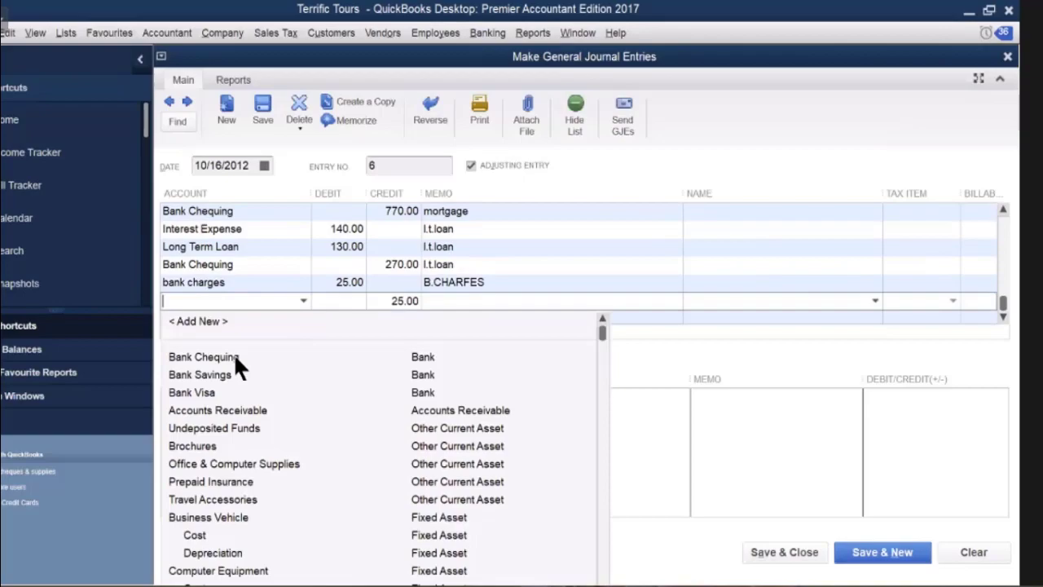
pyautogui.click(557, 356)
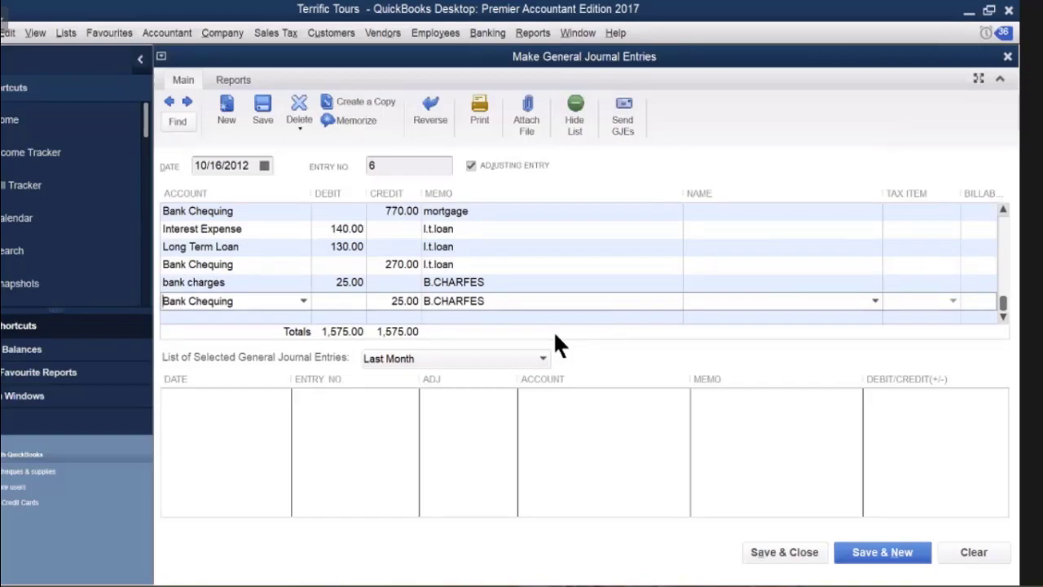
# Change the journal entry date to 10/29/2012 using the calendar.
pyautogui.click(265, 163)
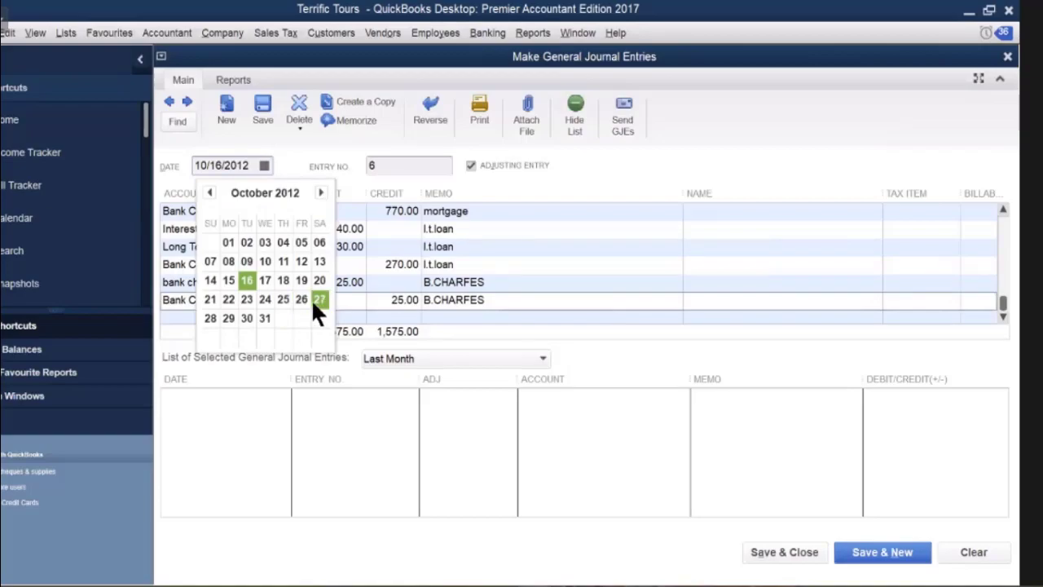
pyautogui.click(229, 318)
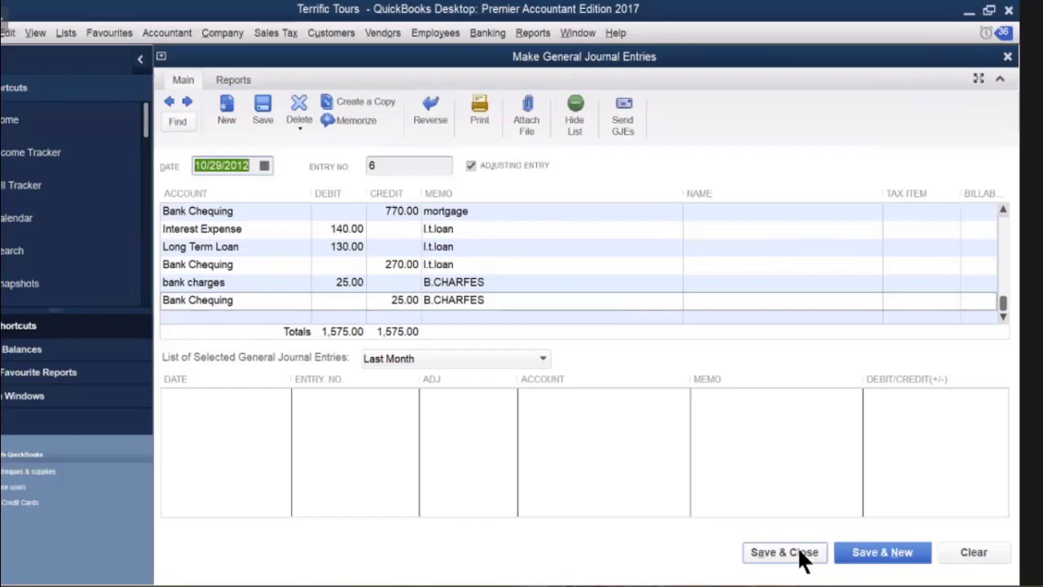
# Save journal entry 6 with Save & New, then close the window.
pyautogui.click(882, 560)
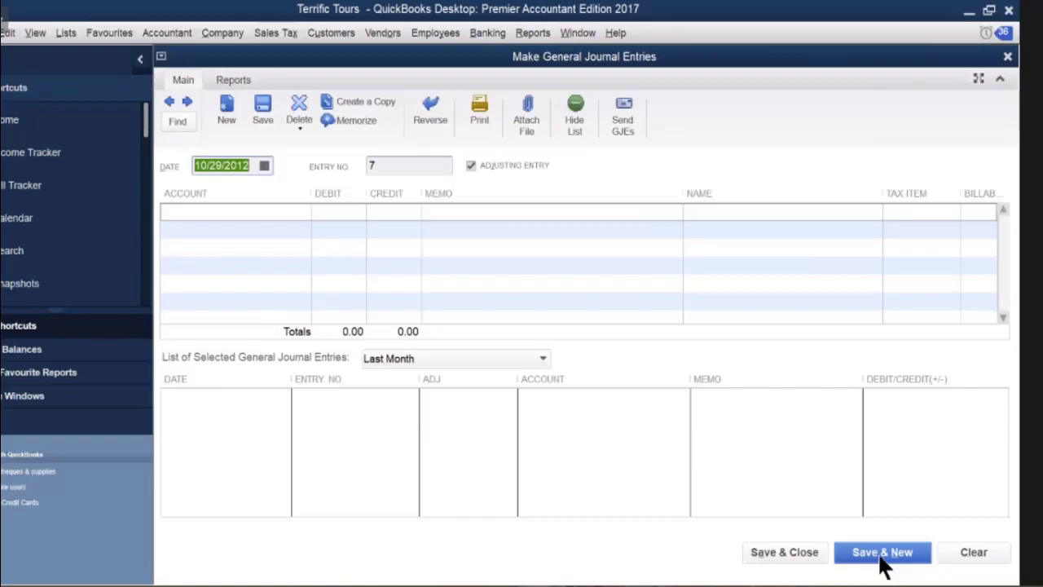
pyautogui.click(1007, 56)
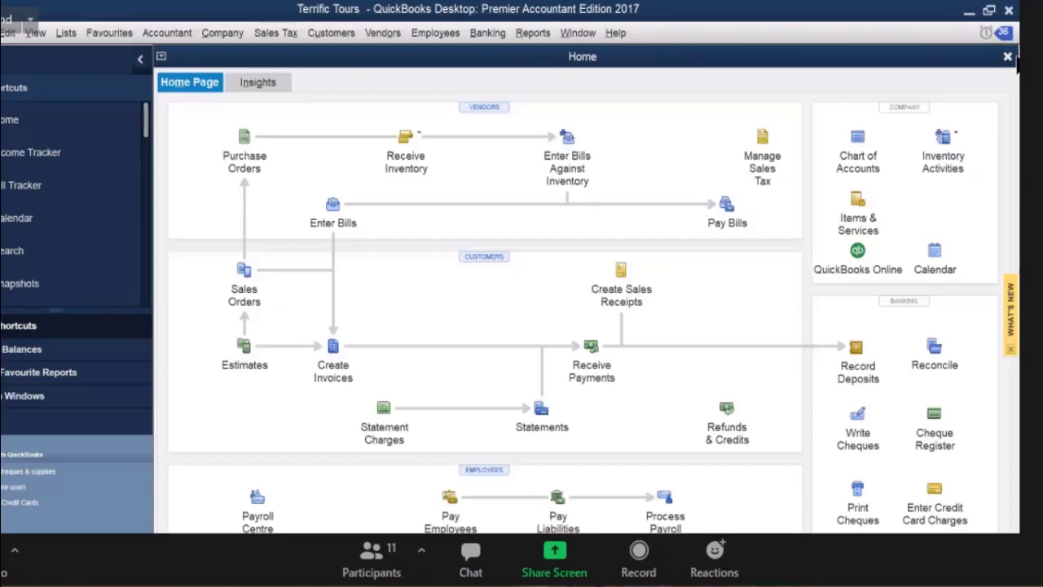
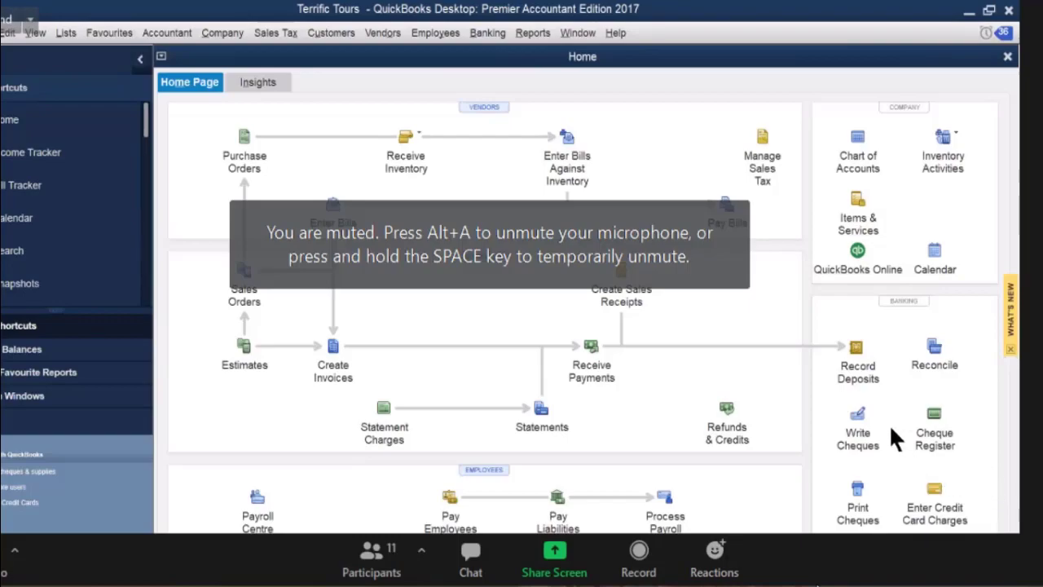
# Start a Bank Chequing cheque and enter a new payee name that isn't in the Name list.
pyautogui.click(857, 417)
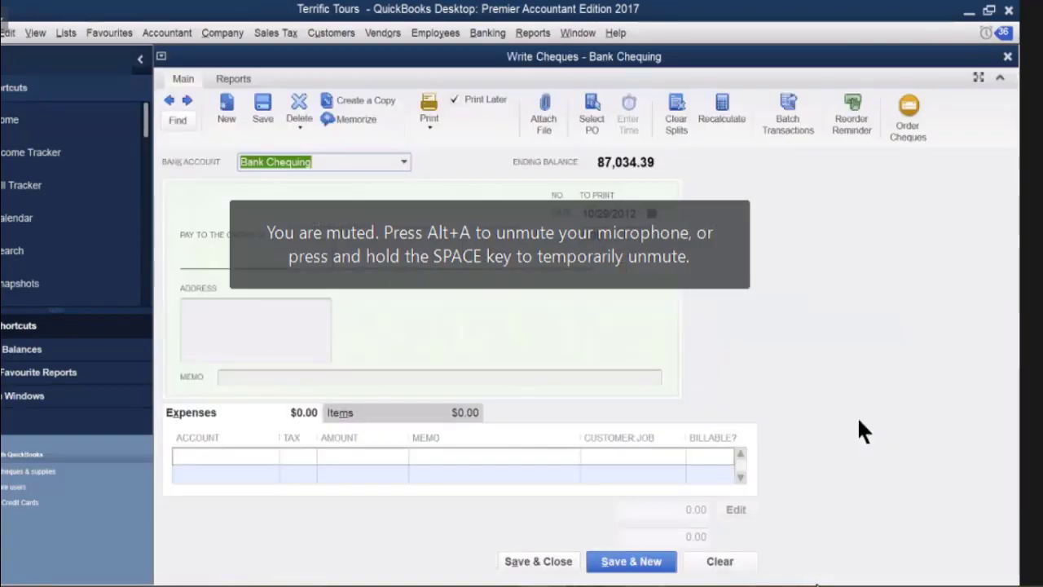
pyautogui.click(299, 234)
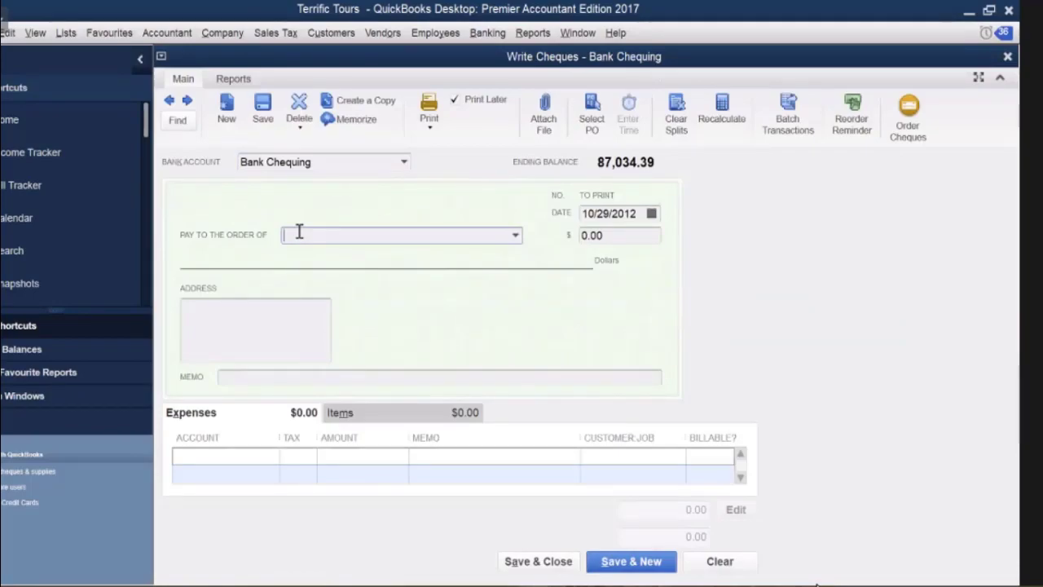
pyautogui.write('L')
pyautogui.click(516, 237)
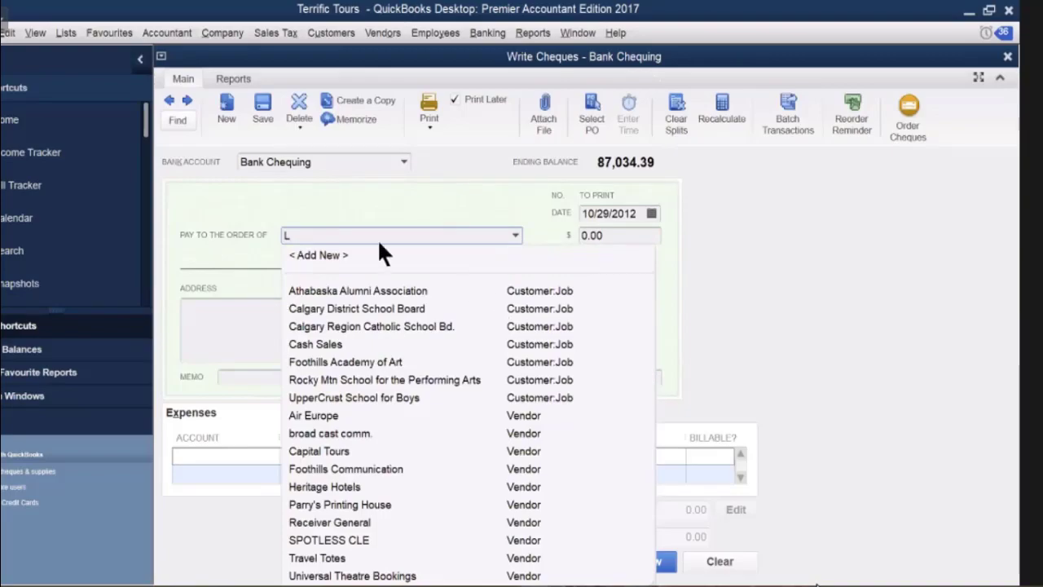
pyautogui.click(271, 236)
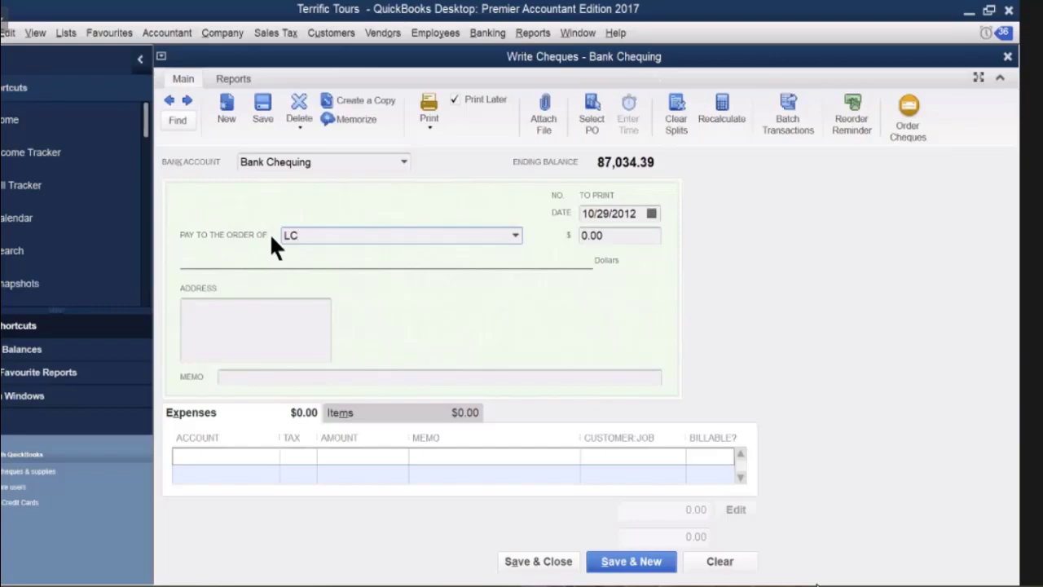
pyautogui.write('HARUS')
pyautogui.press('Tab')
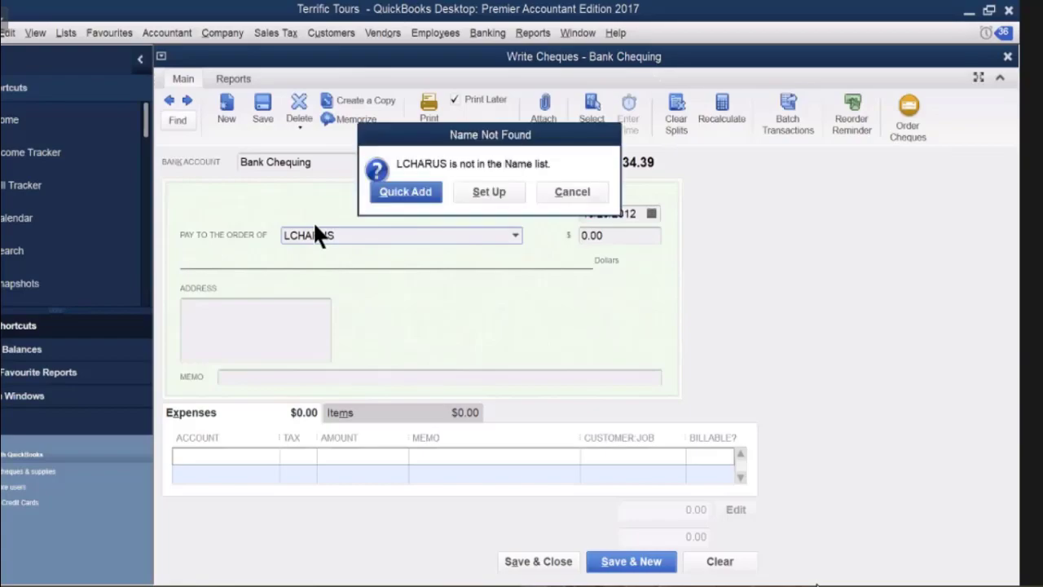
# Quick Add the new payee to the Name list as an Other name.
pyautogui.click(422, 194)
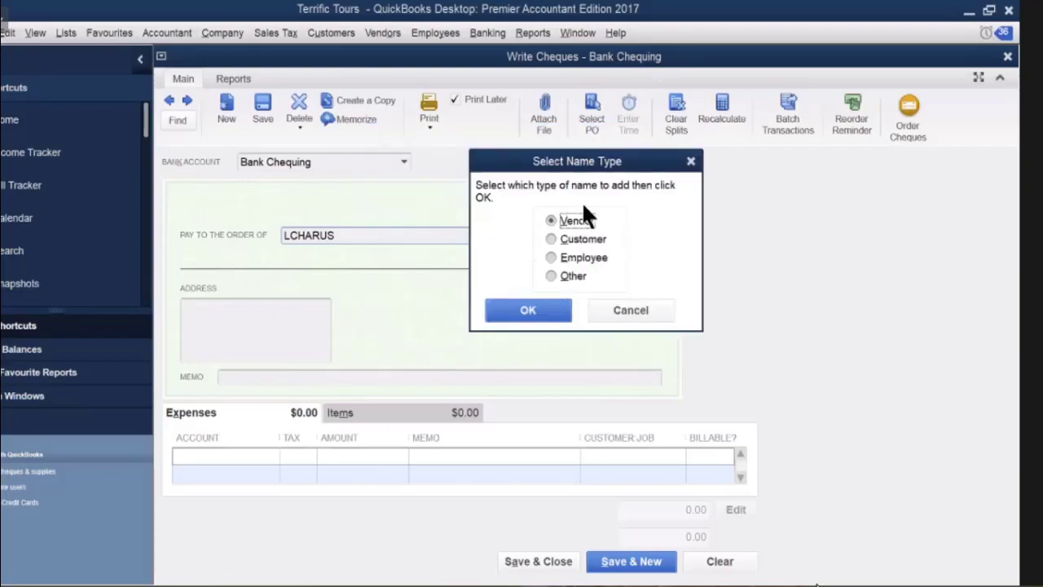
pyautogui.click(551, 275)
pyautogui.click(540, 310)
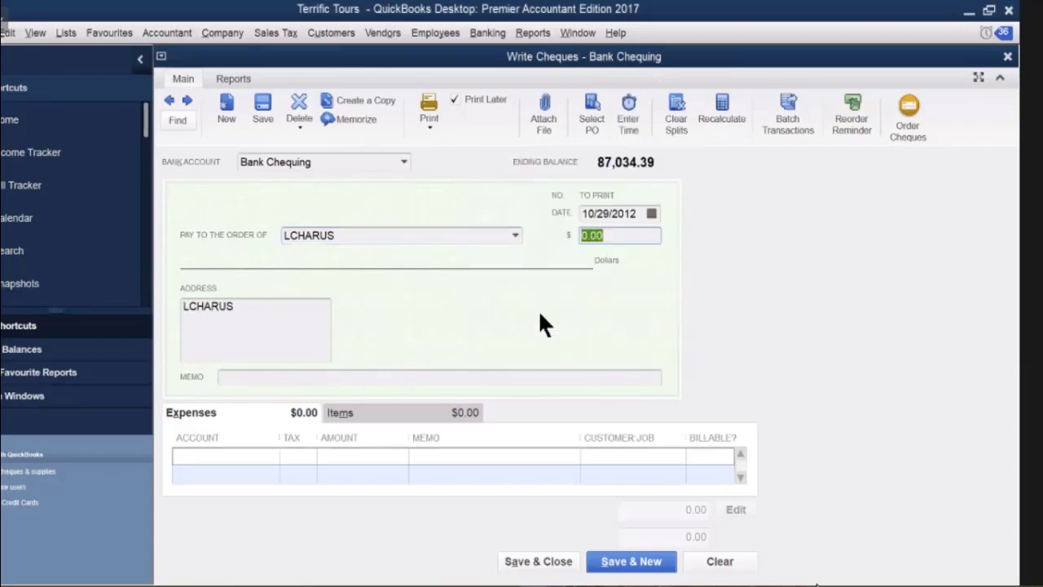
pyautogui.click(277, 457)
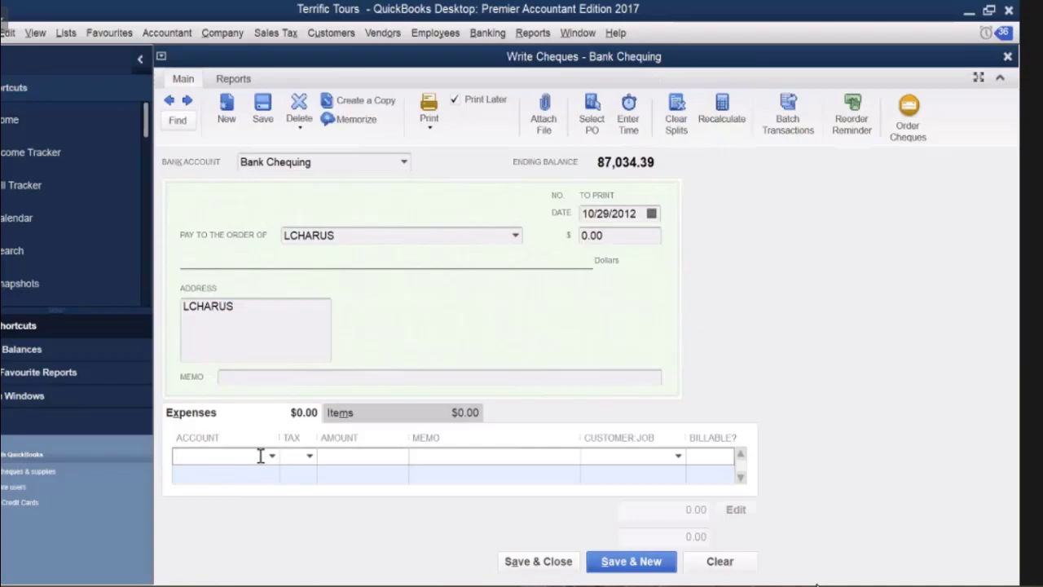
# Add a Vehicle Expenses line of 210.00 with tax code G.
pyautogui.write('V')
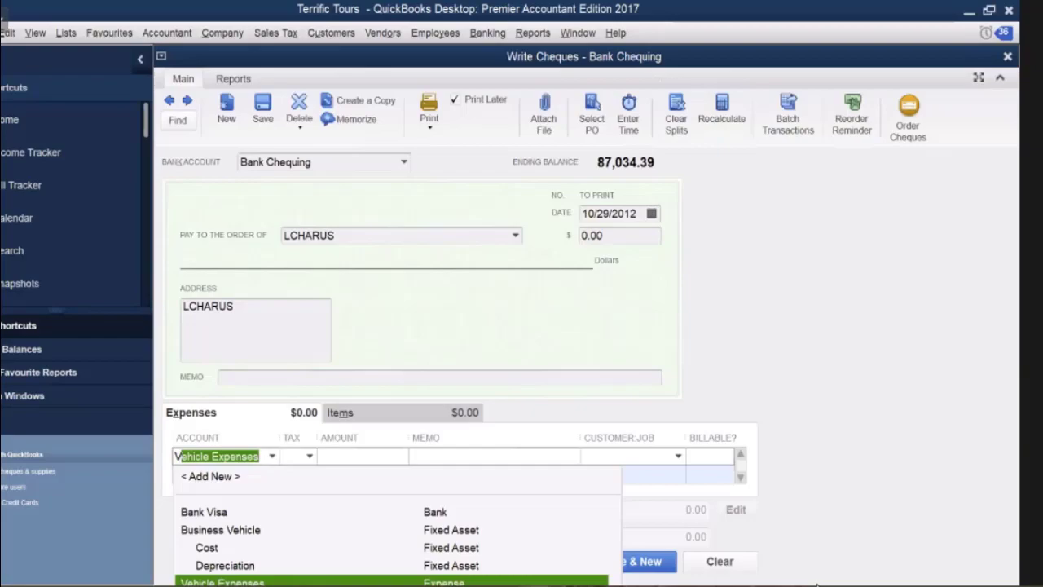
pyautogui.press('Escape')
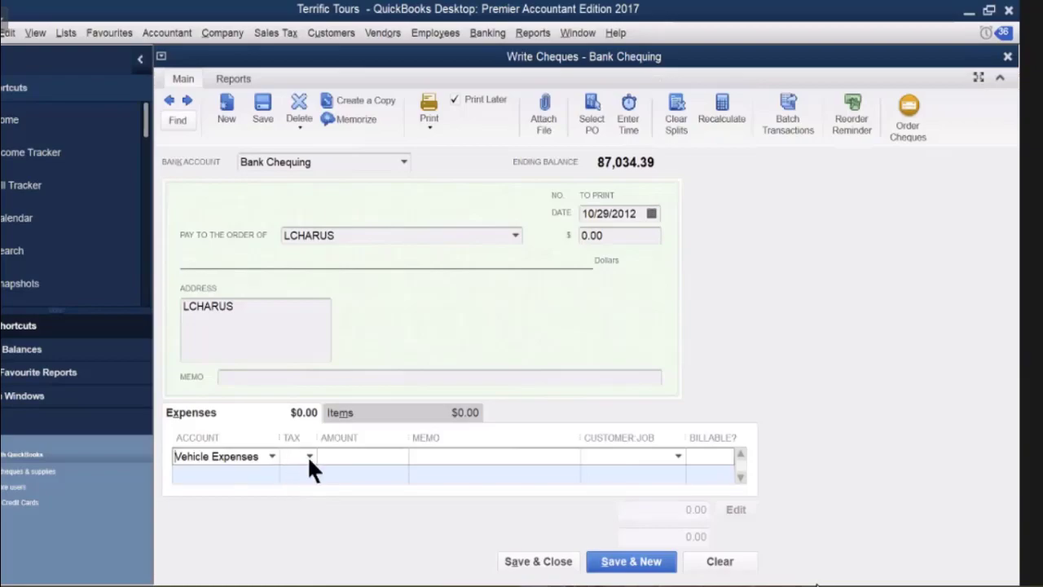
pyautogui.click(309, 455)
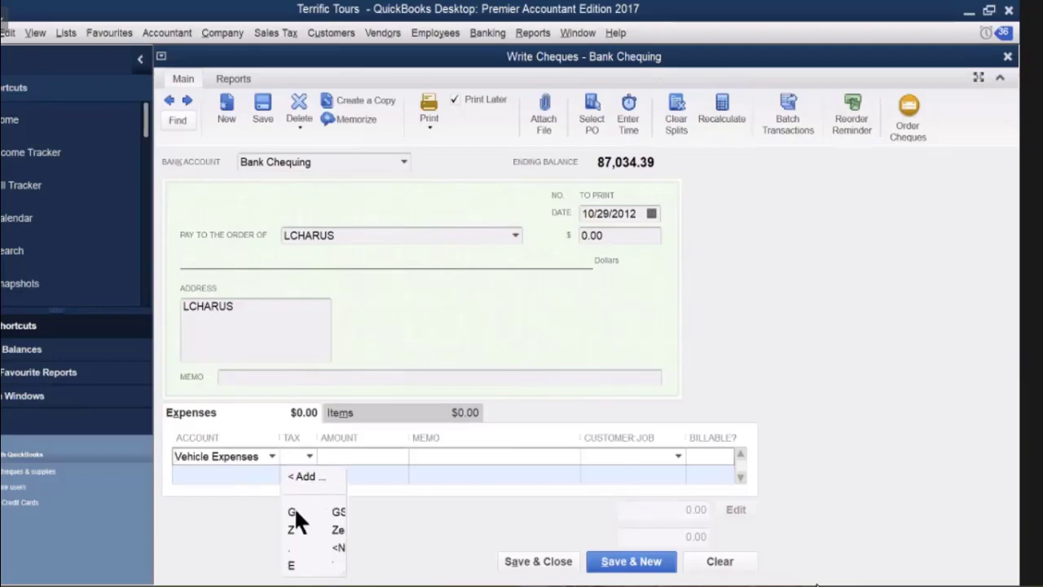
pyautogui.click(295, 512)
pyautogui.click(332, 458)
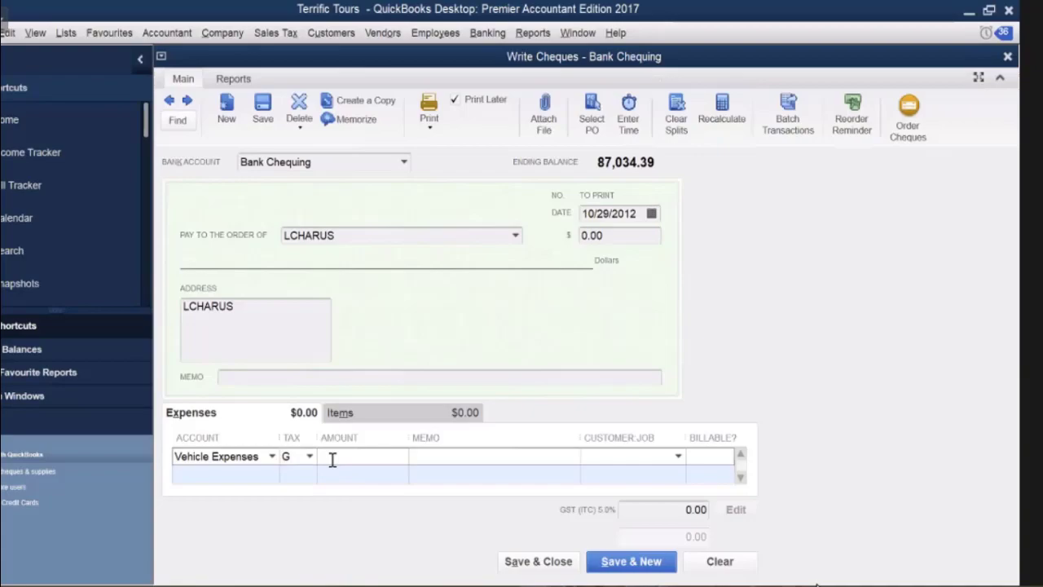
pyautogui.write('210')
pyautogui.press('Tab')
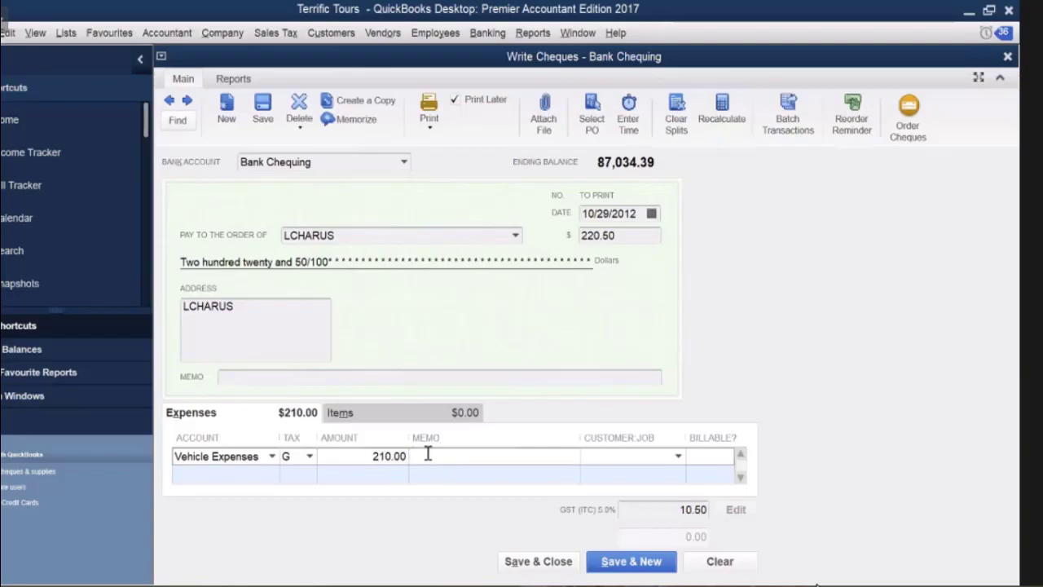
# Enter memo REIMBURSEMENT on the line and copy it for the other lines.
pyautogui.write('REIMBURSEMENT')
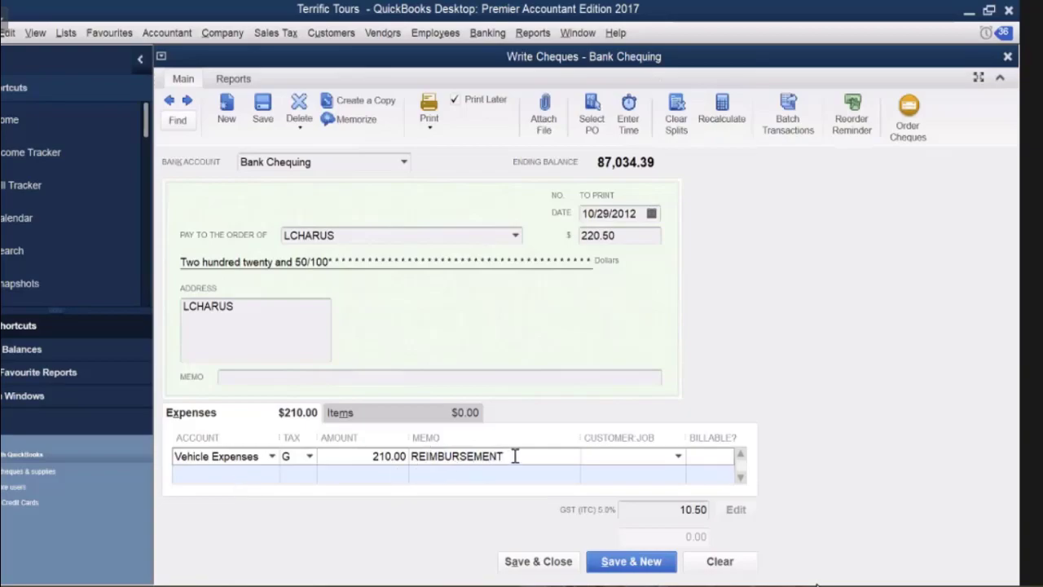
pyautogui.moveTo(513, 456); pyautogui.dragTo(436, 461)
pyautogui.hotkey('ctrl', 'c')
pyautogui.rightClick(433, 457)
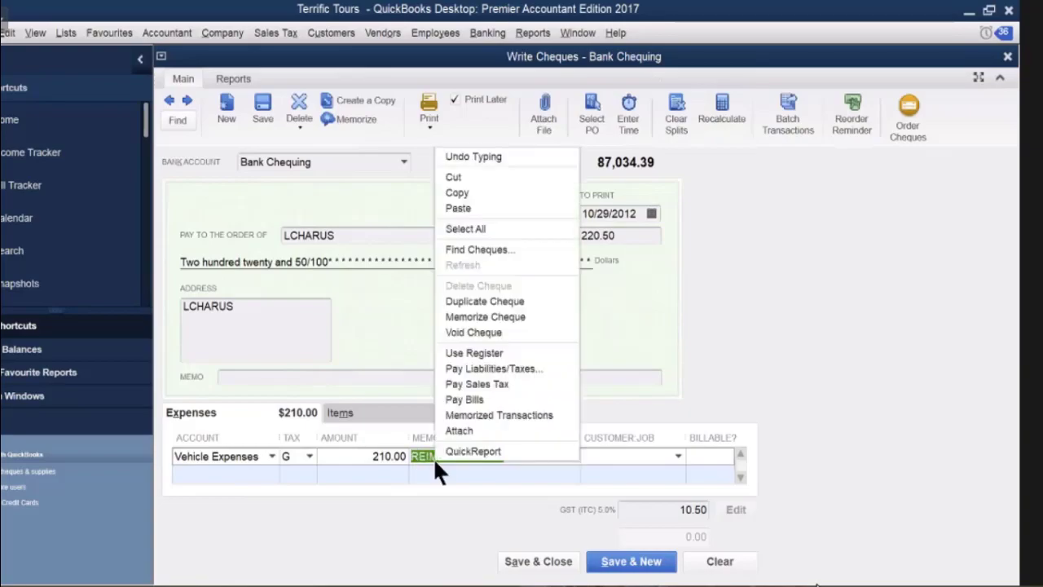
pyautogui.click(470, 196)
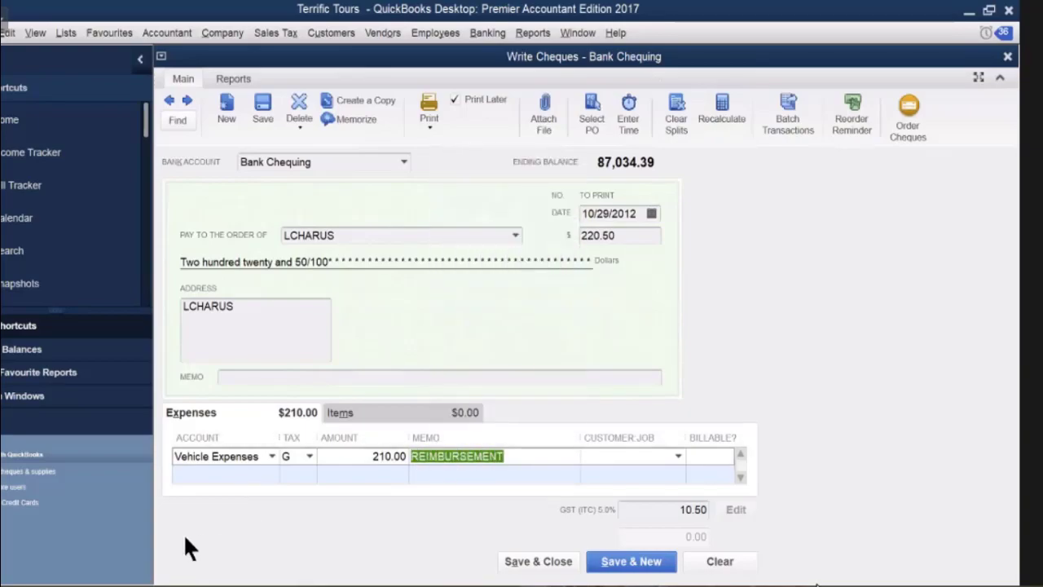
pyautogui.click(217, 472)
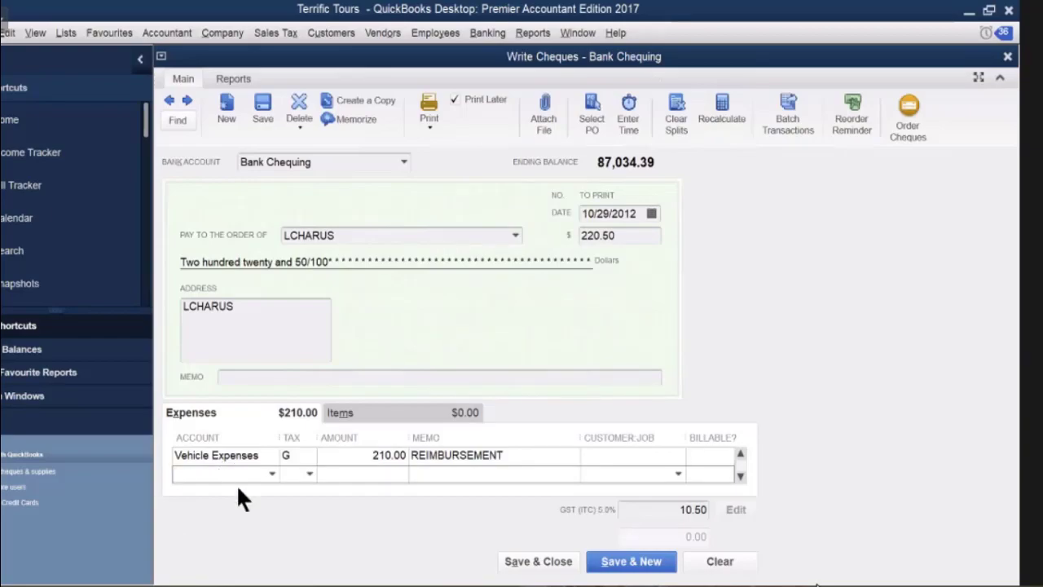
# Add a Research Expenses line of 3,800.00 with tax G and memo REIMBURSEMENT pasted in.
pyautogui.write('Research Expenses')
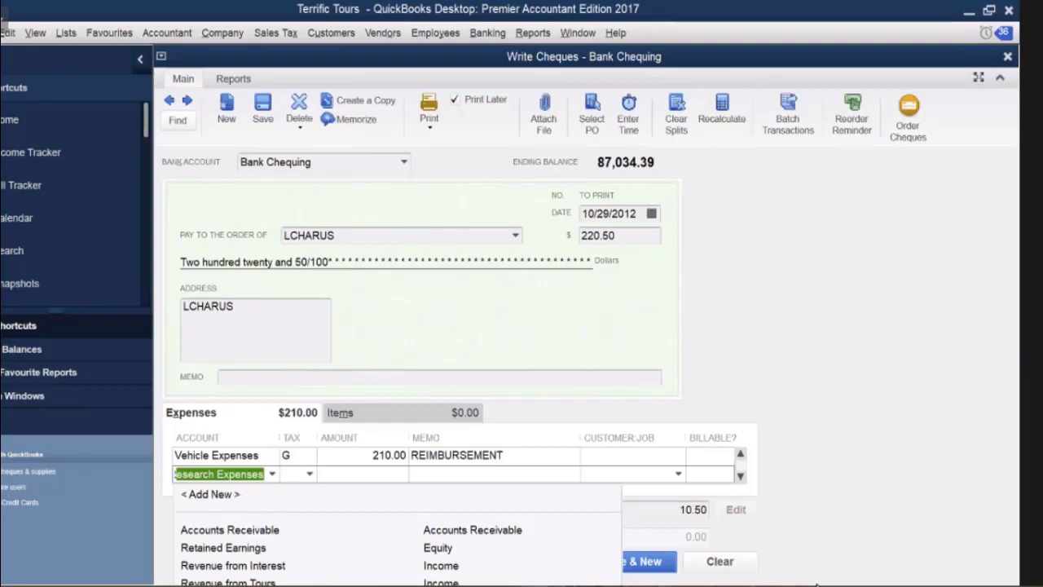
pyautogui.click(306, 473)
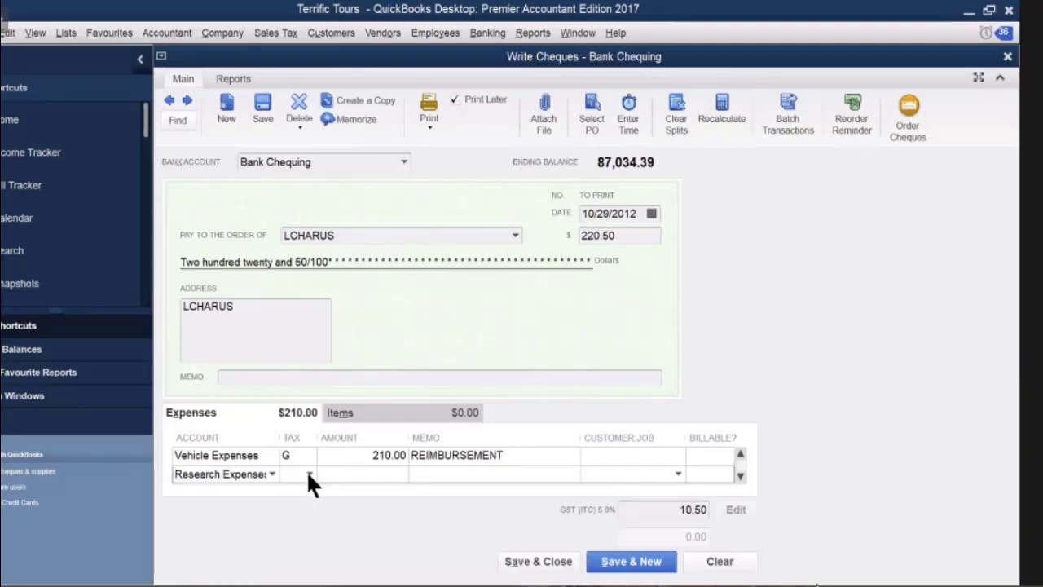
pyautogui.click(308, 473)
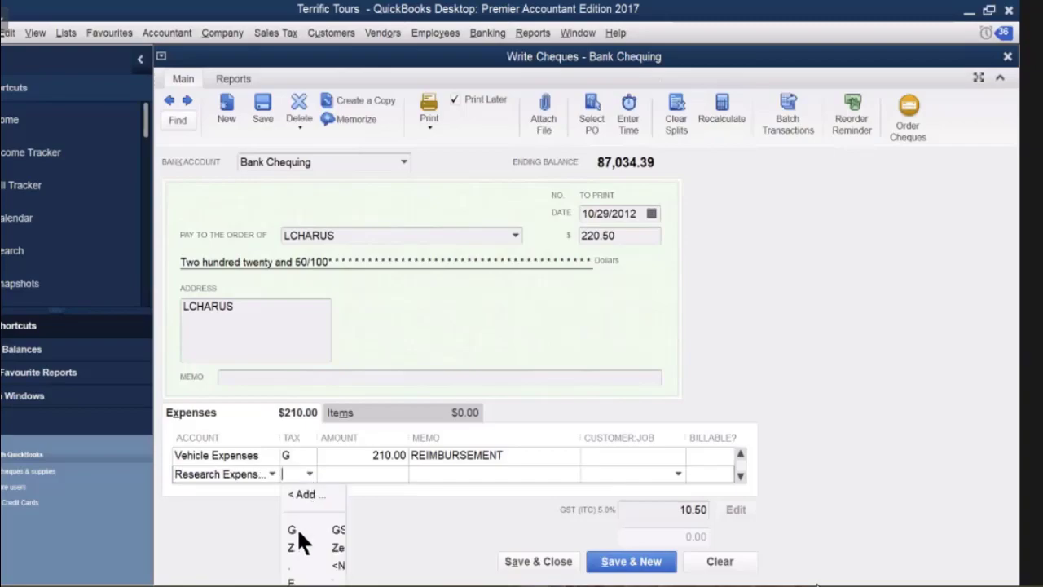
pyautogui.click(339, 472)
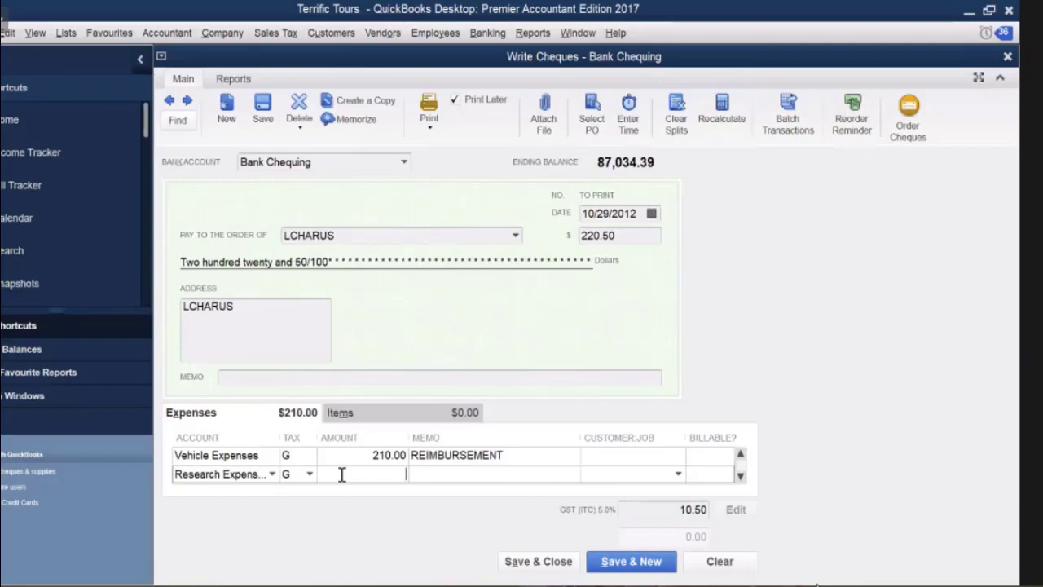
pyautogui.write('3800')
pyautogui.click(425, 473)
pyautogui.rightClick(425, 472)
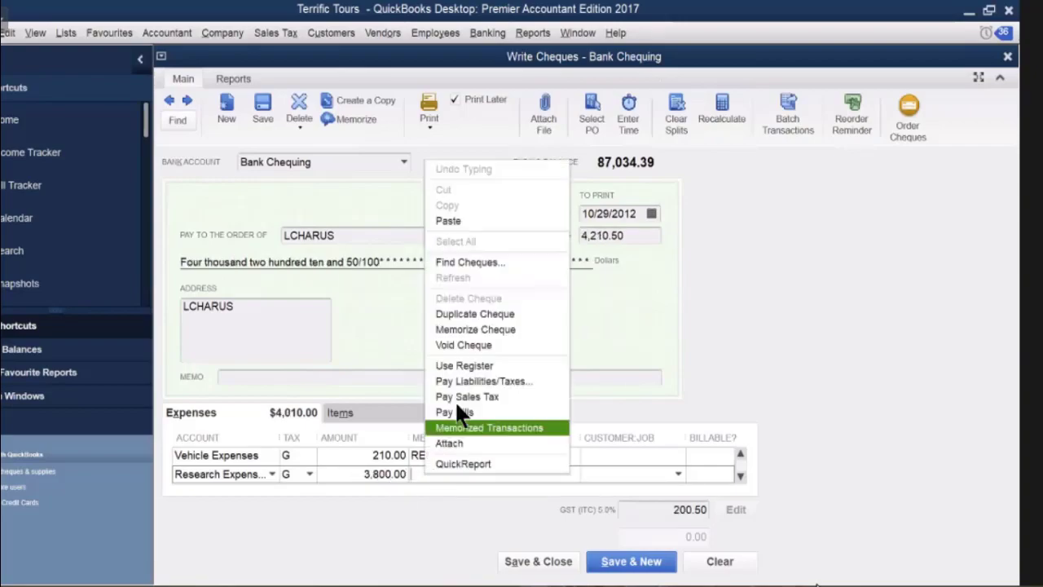
pyautogui.click(453, 221)
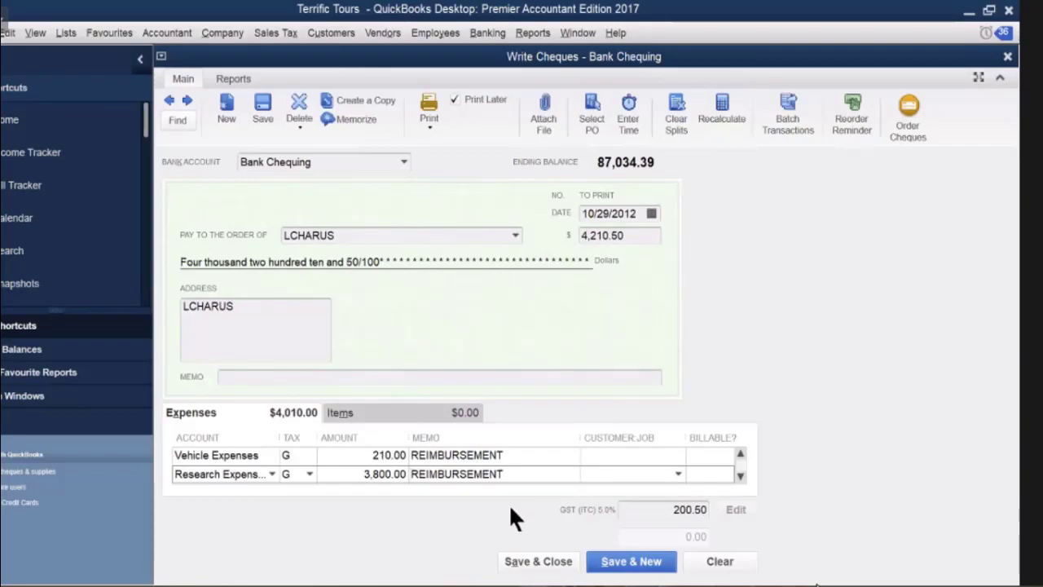
pyautogui.press('Tab')
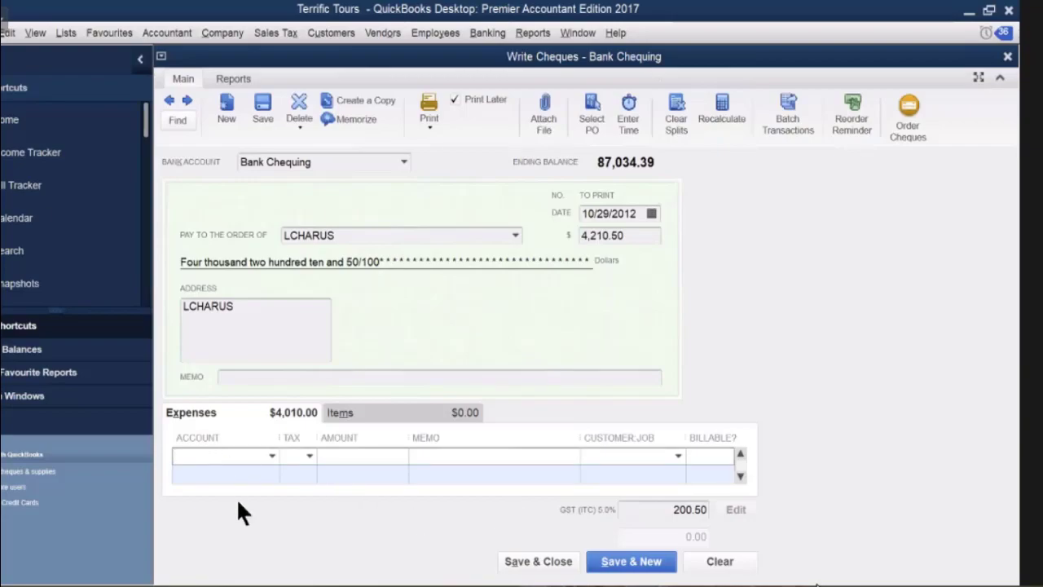
# Add a Cost of Tours:Miscellaneous Expenses line of 5,980.00 with memo REIMBURSEMENT pasted in.
pyautogui.write('m')
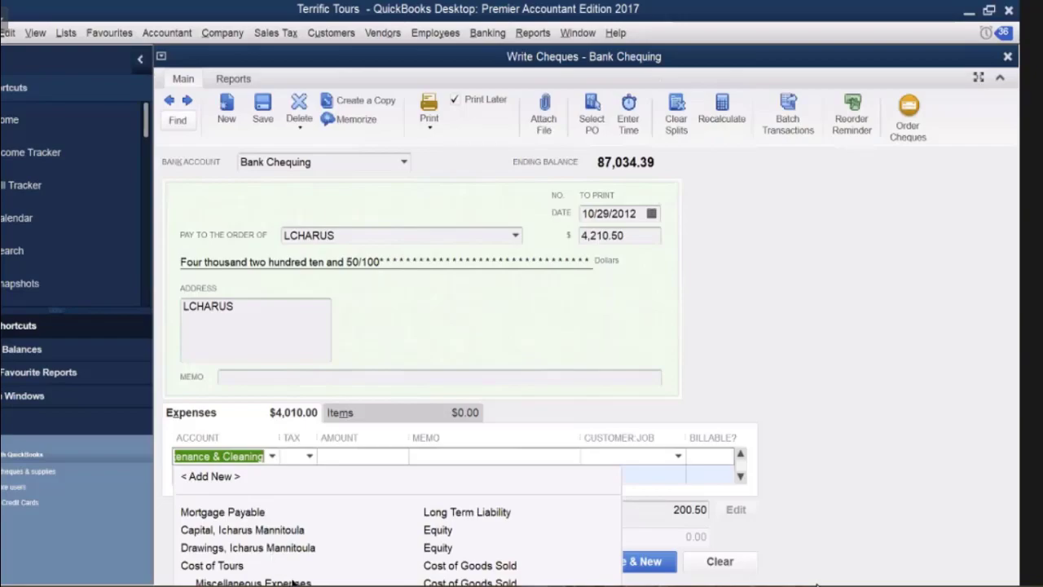
pyautogui.click(342, 458)
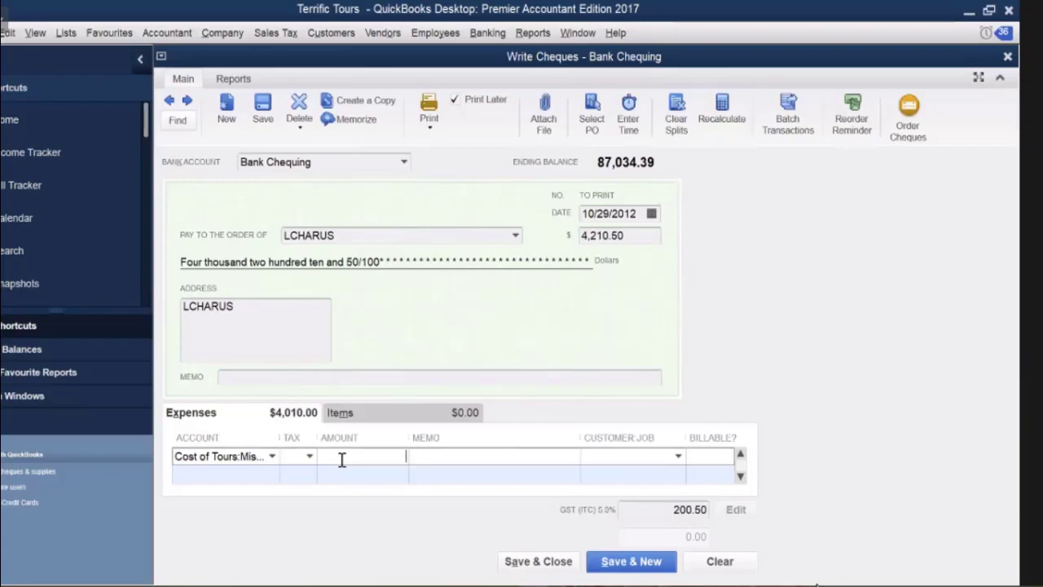
pyautogui.write('5980')
pyautogui.click(420, 454)
pyautogui.rightClick(423, 453)
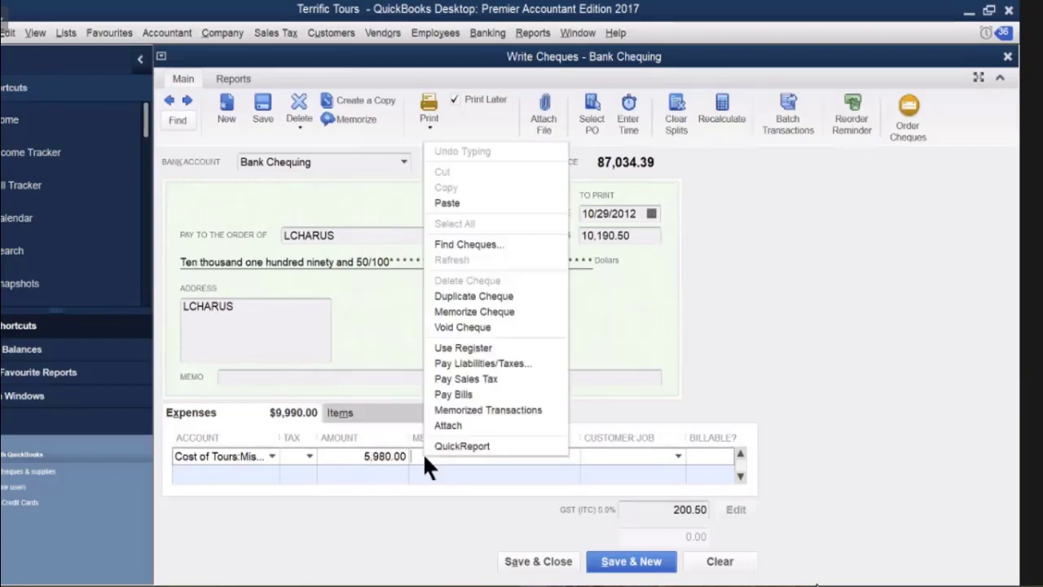
pyautogui.click(448, 203)
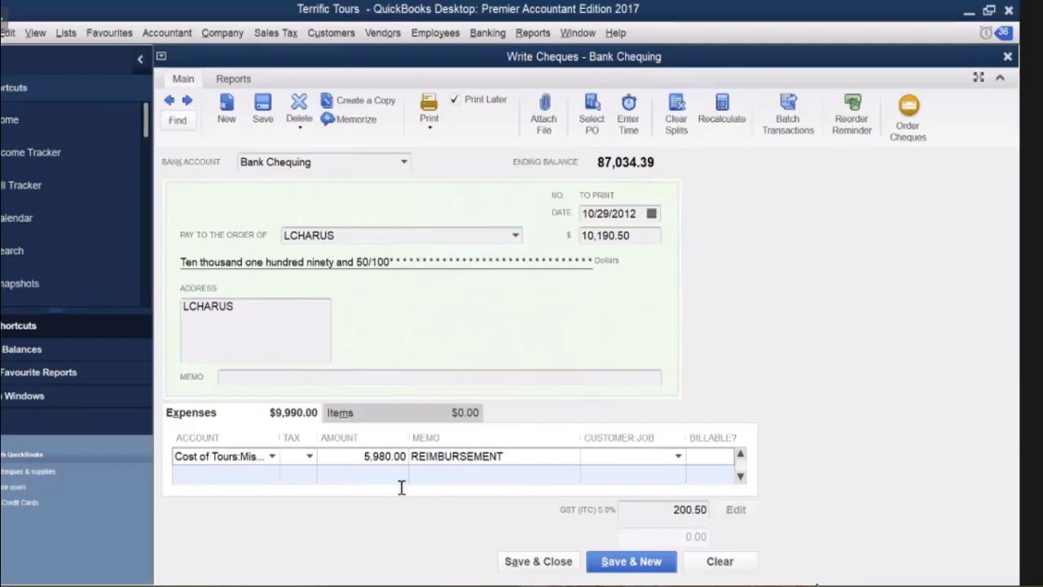
pyautogui.click(262, 476)
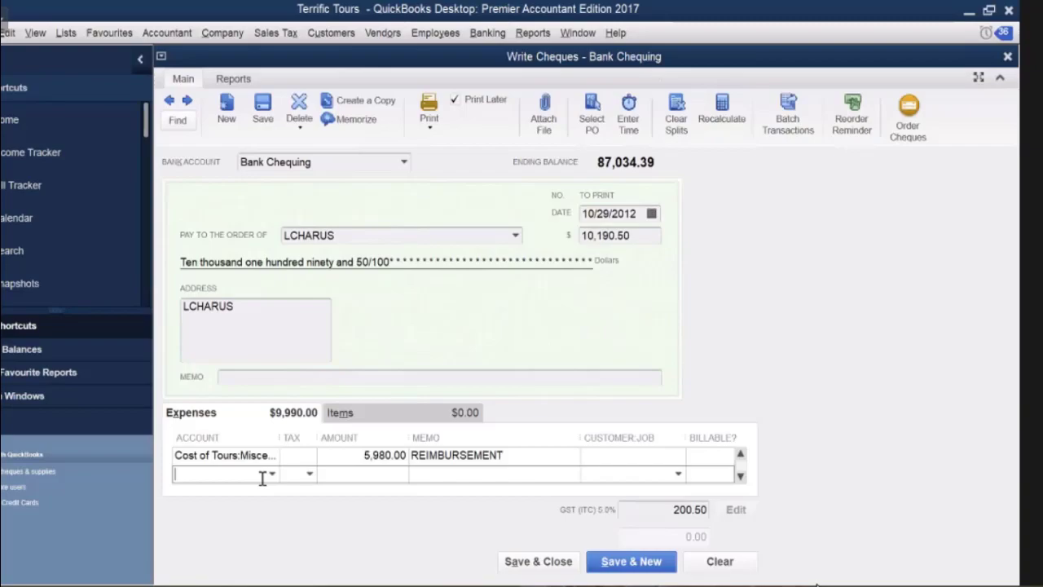
# Save and close the 10,190.50 cheque, then start a new customer payment.
pyautogui.click(534, 562)
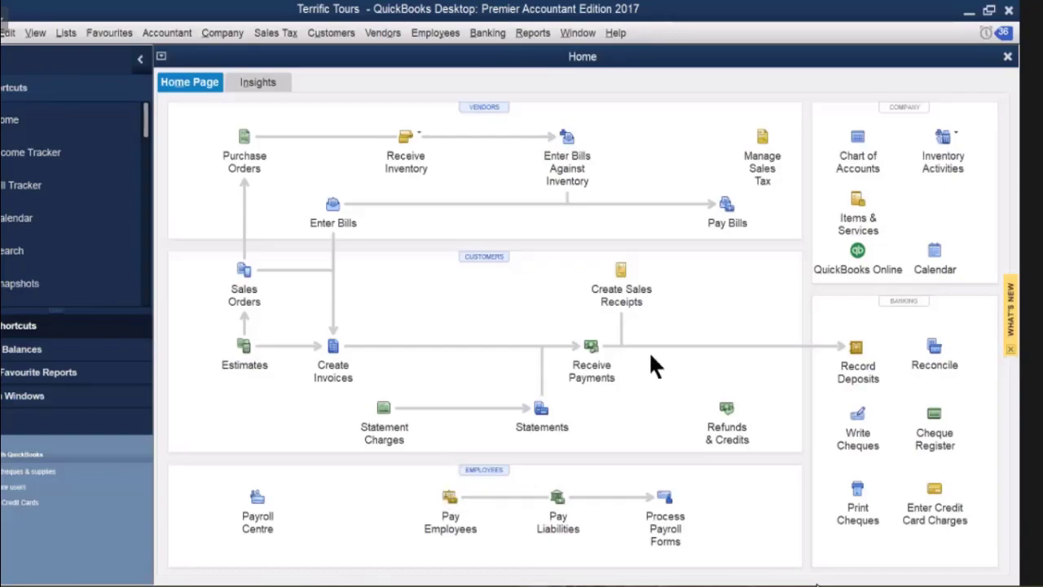
pyautogui.click(597, 353)
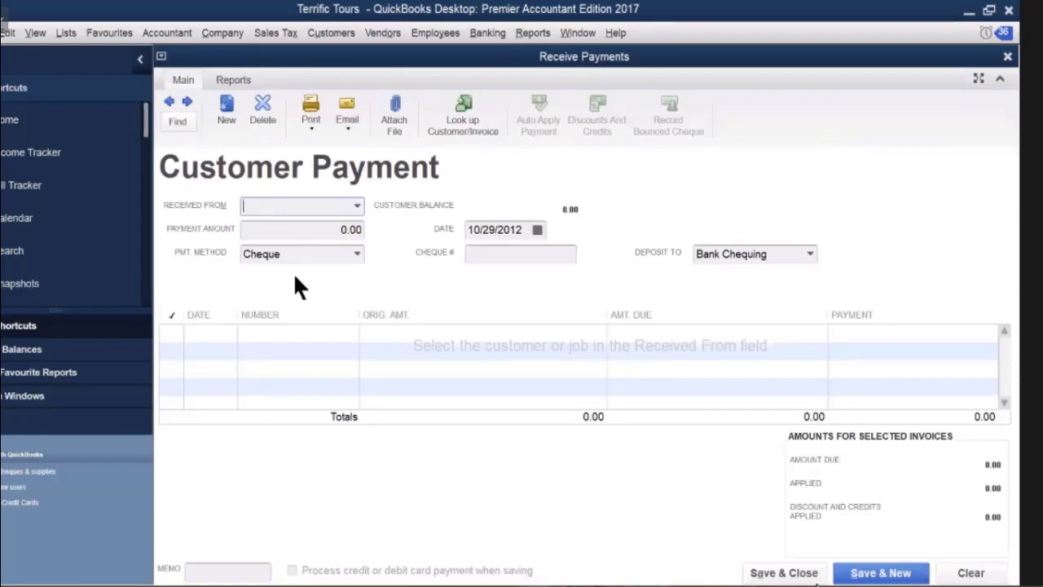
# Choose Rocky Mtn School for the Performing Arts as the payer on the customer payment.
pyautogui.write('R')
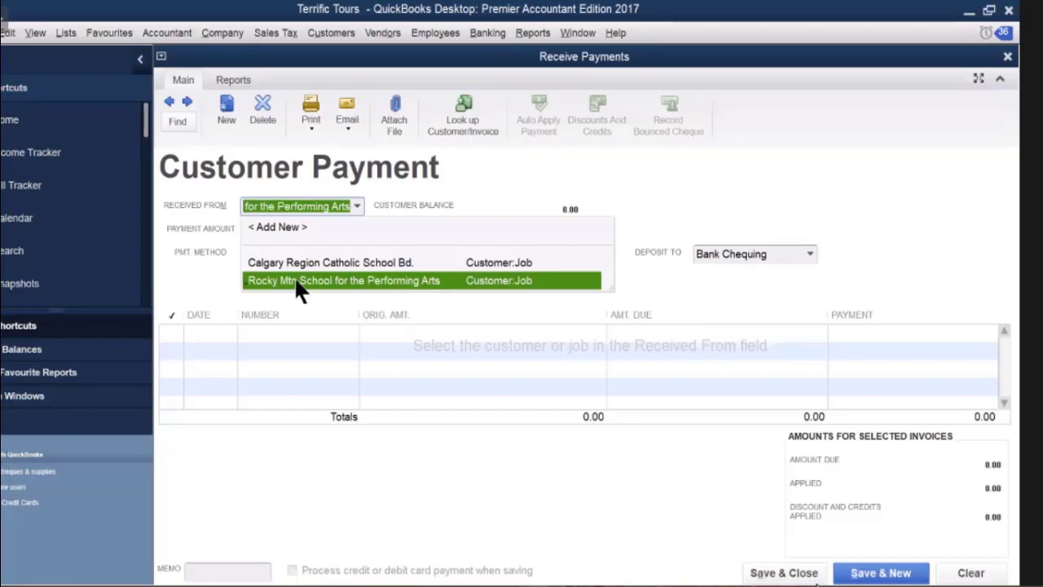
pyautogui.click(298, 281)
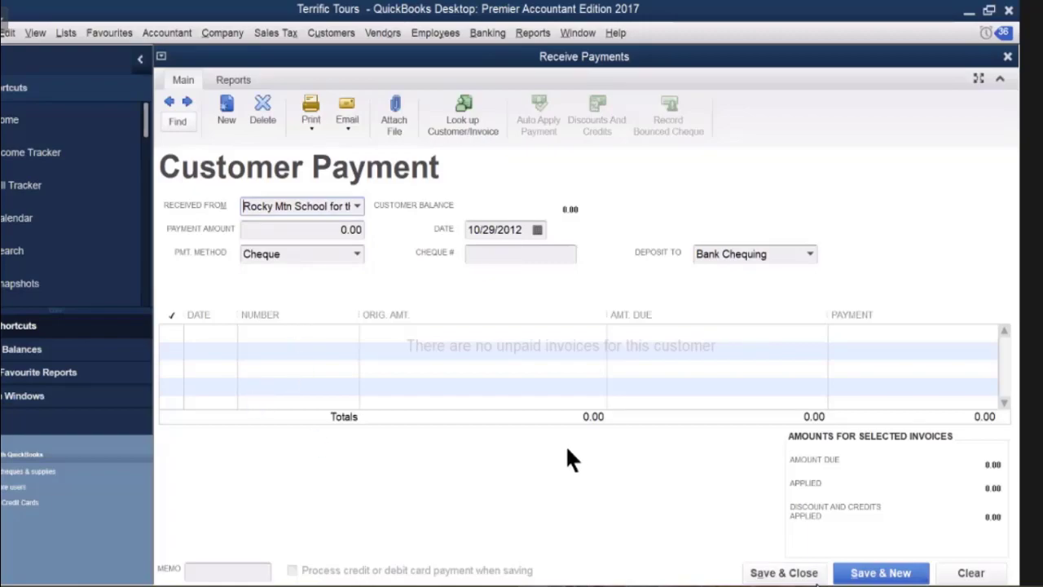
pyautogui.press('Tab')
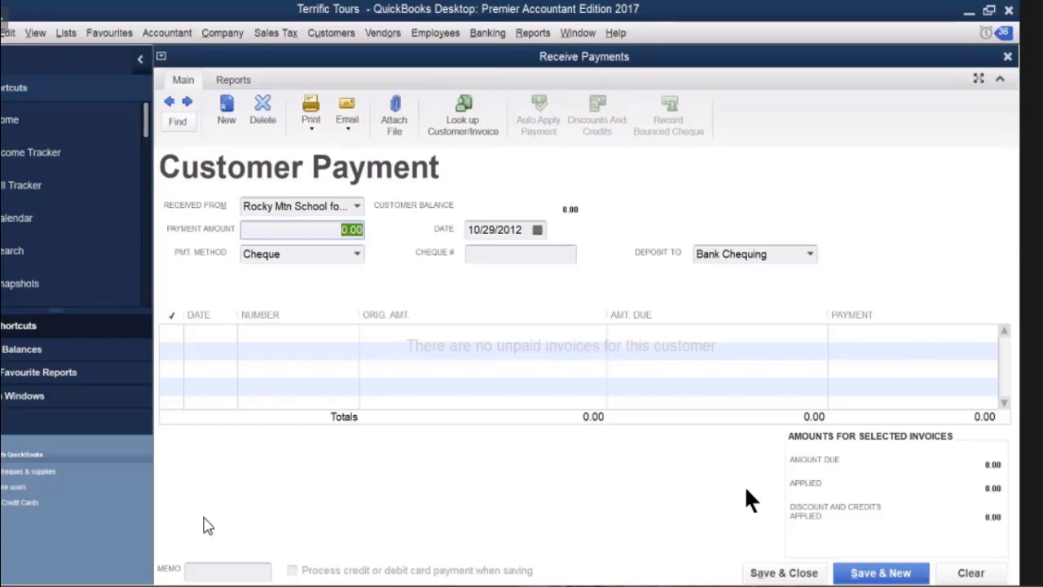
# Close the Rocky Mtn School customer payment without recording it.
pyautogui.click(1004, 57)
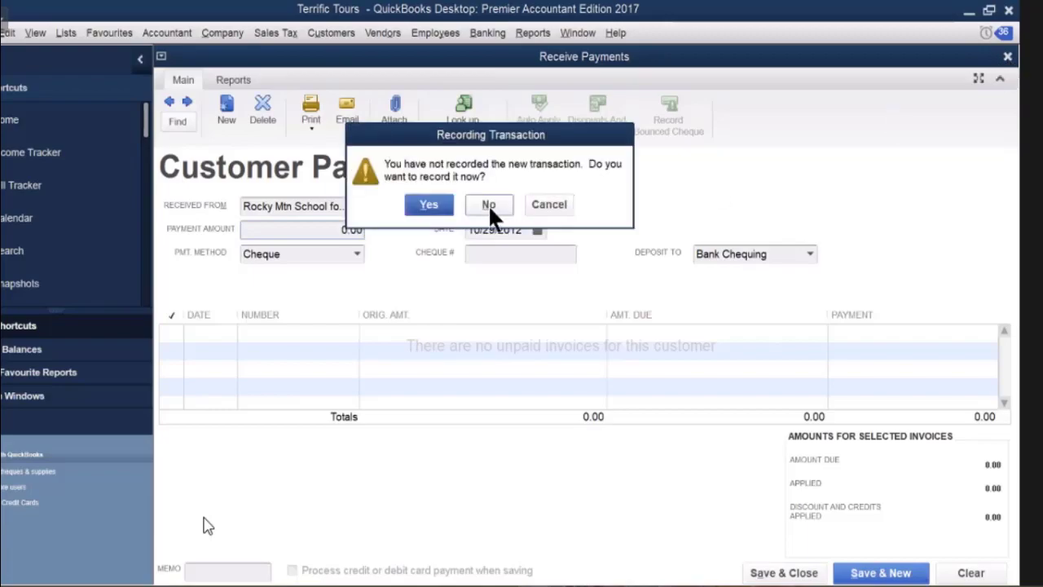
pyautogui.click(488, 199)
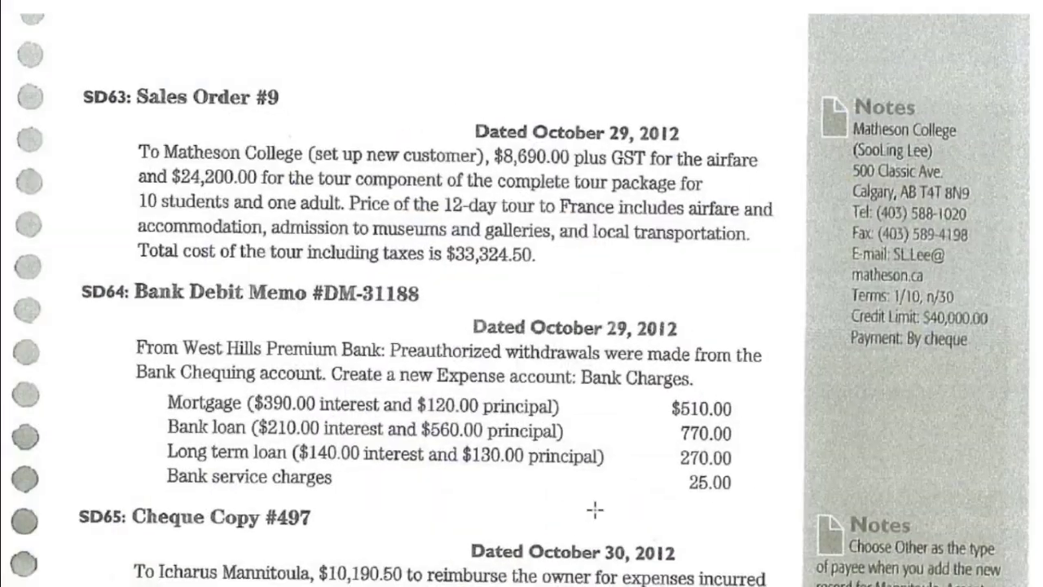
# Scroll the textbook pages down to the Source Documents section showing SD68 Memo #5.
pyautogui.scroll(-5, 596, 510)
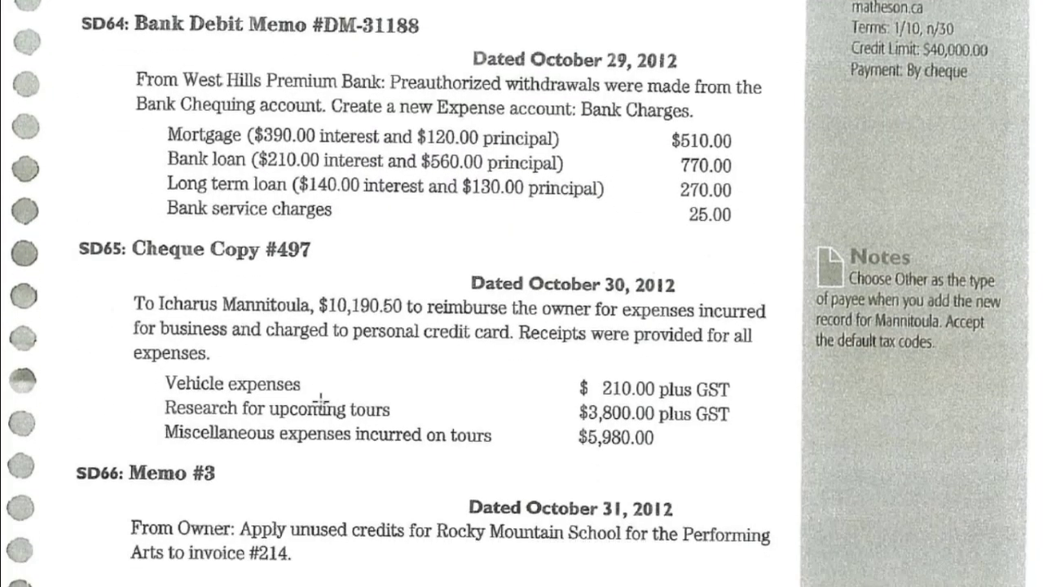
pyautogui.scroll(-12, 307, 408)
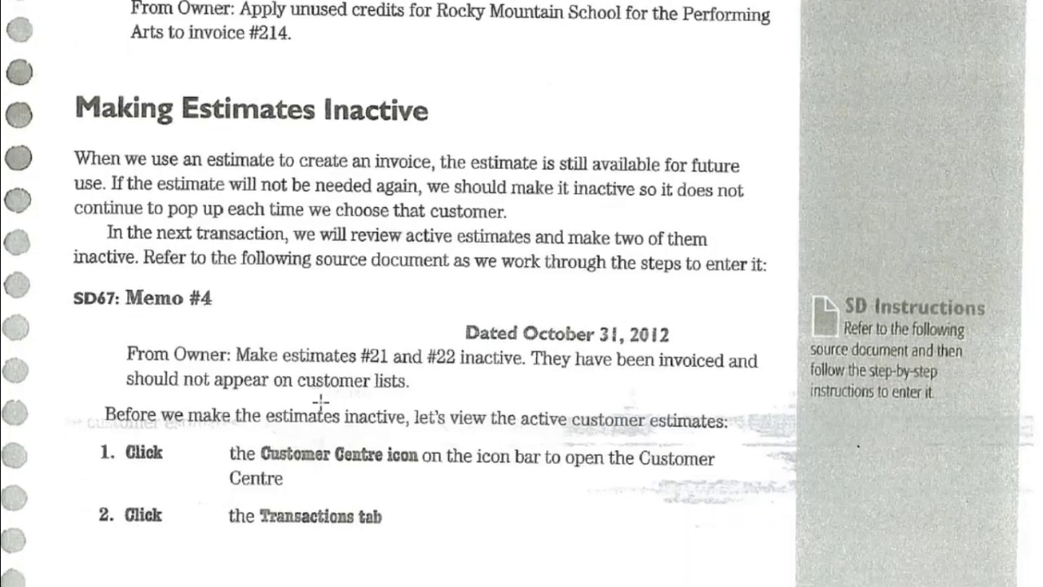
pyautogui.scroll(-7, 325, 411)
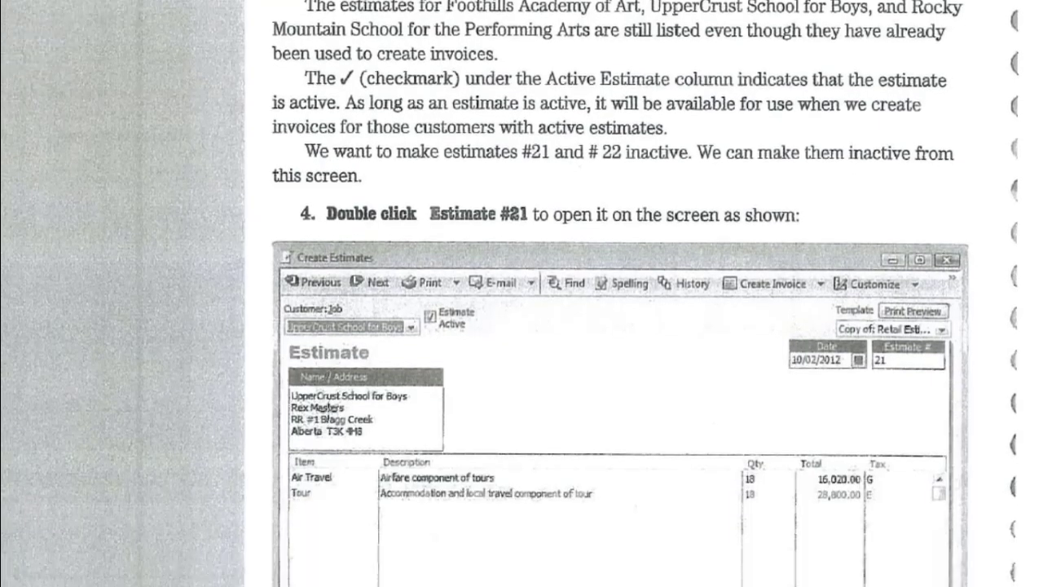
pyautogui.scroll(-8, 333, 416)
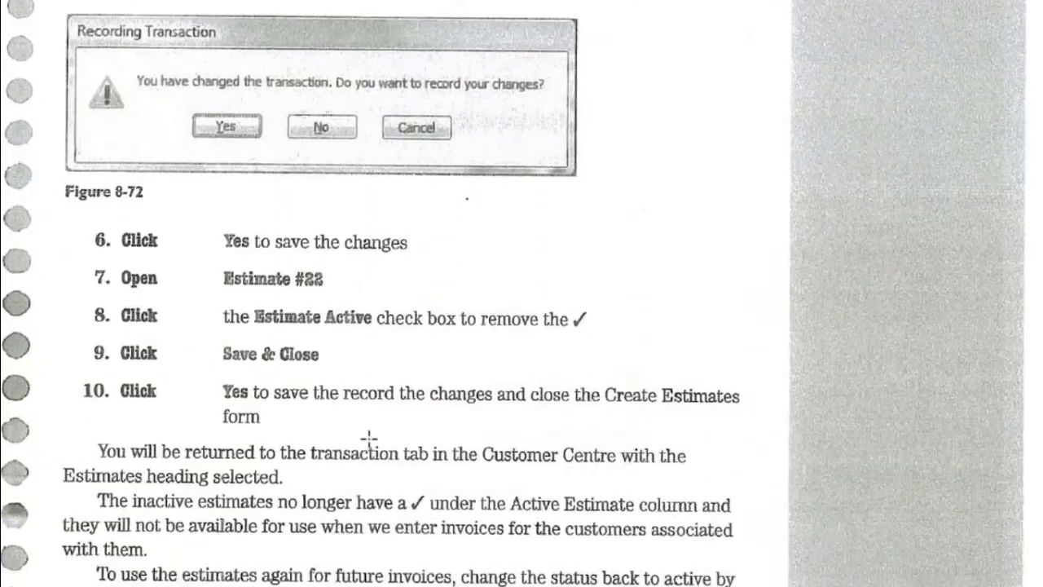
pyautogui.scroll(-8, 371, 440)
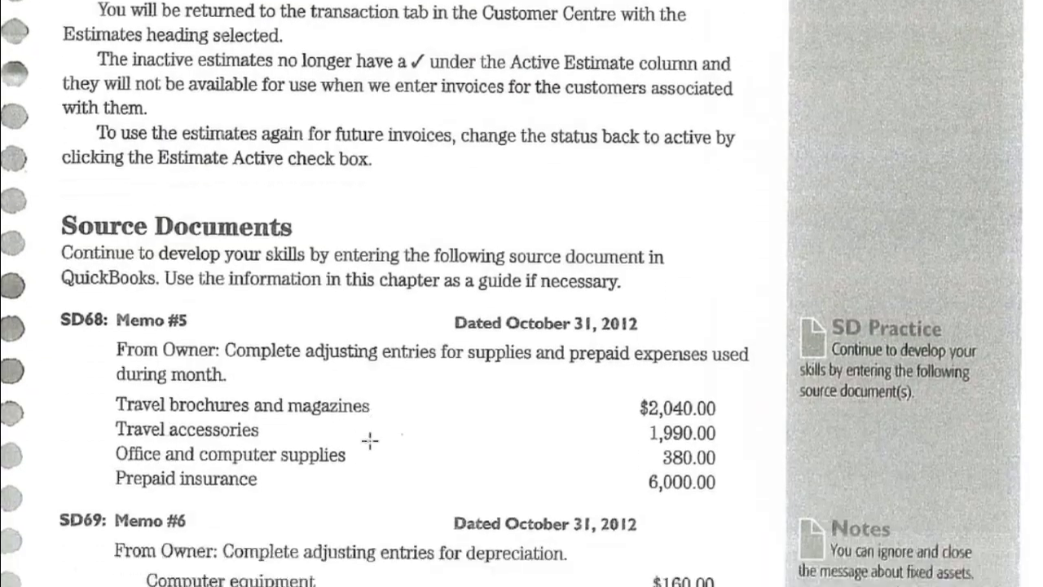
pyautogui.scroll(-1, 373, 440)
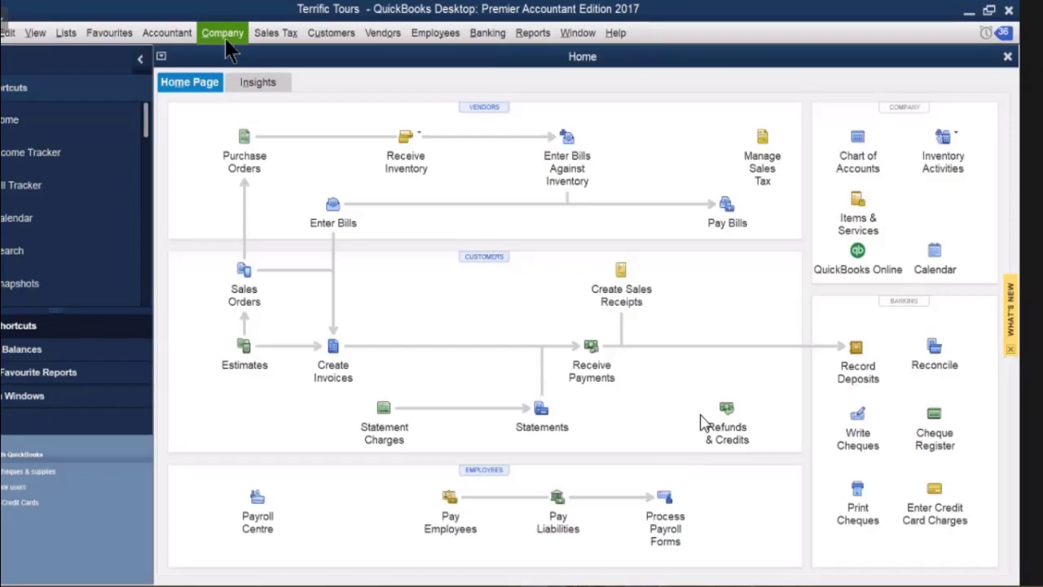
# Open a new general journal entry, no. 7 dated 10/29/2012, from the Company menu.
pyautogui.click(225, 39)
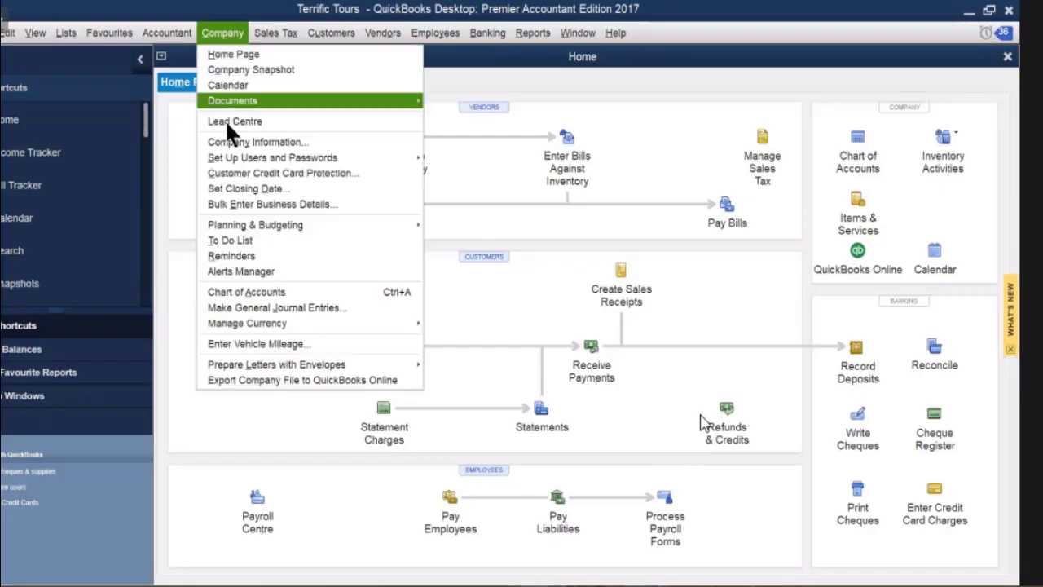
pyautogui.click(260, 306)
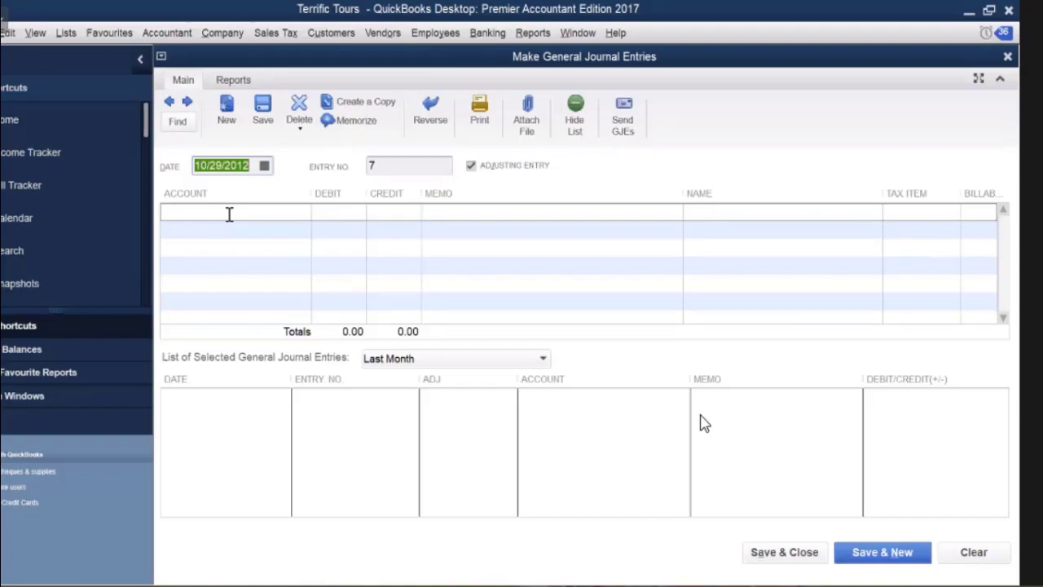
# Debit Travel Brochures Used 2,040.00 on the first line with memo ADJUSTMENTS.
pyautogui.click(228, 213)
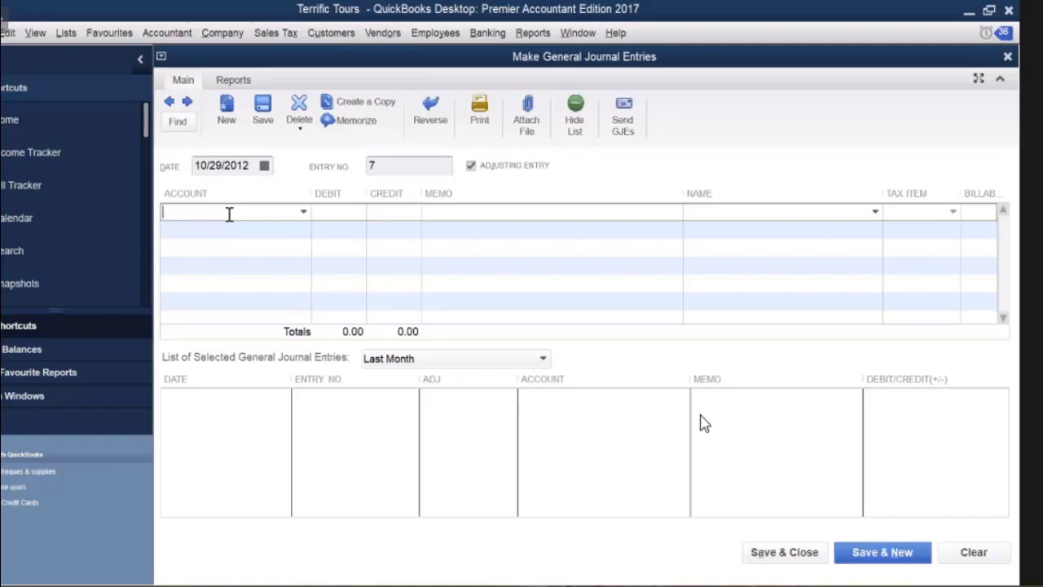
pyautogui.click(303, 211)
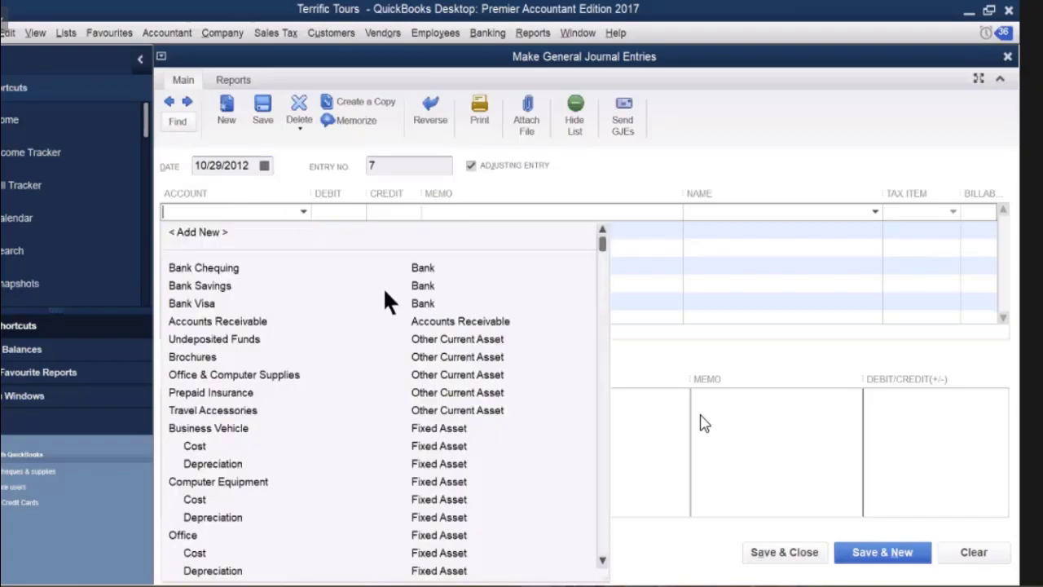
pyautogui.scroll(-15, 454, 379)
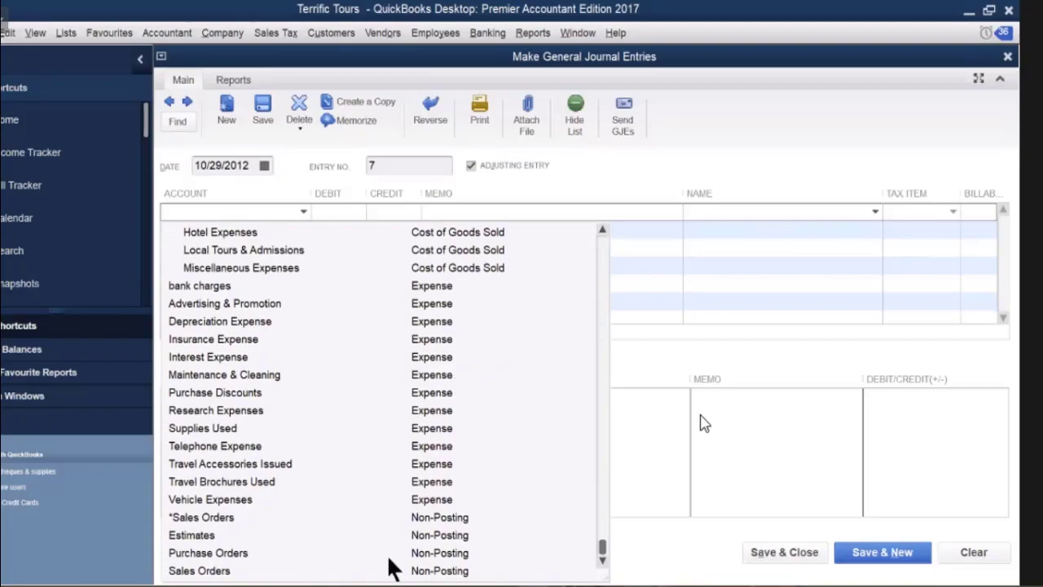
pyautogui.click(242, 481)
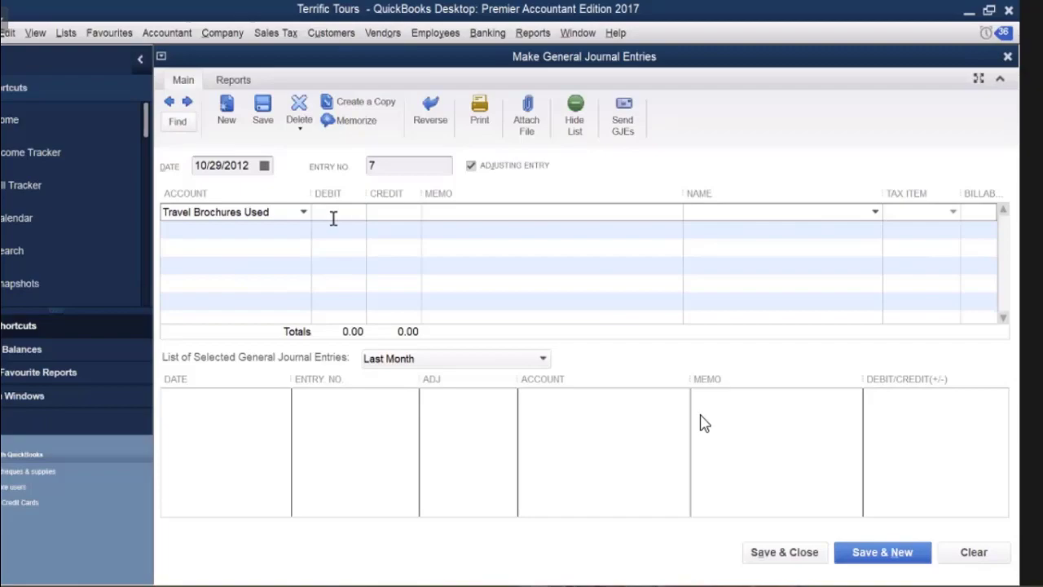
pyautogui.write('2')
pyautogui.write('40')
pyautogui.click(451, 216)
pyautogui.write('AD')
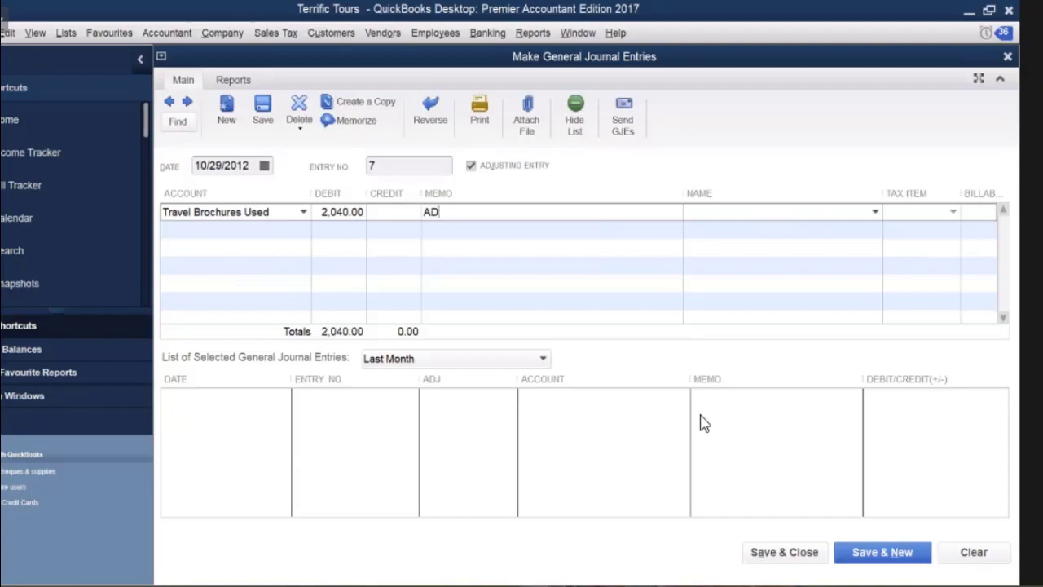
pyautogui.write('JUSTMENTS')
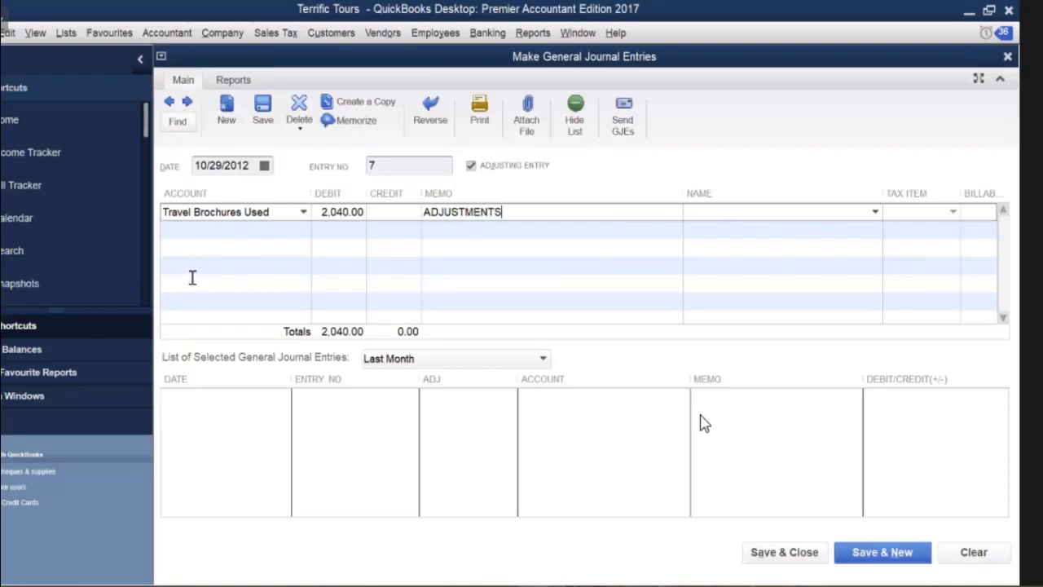
# Credit Brochures for the balancing 2,040.00 on the second line.
pyautogui.click(229, 231)
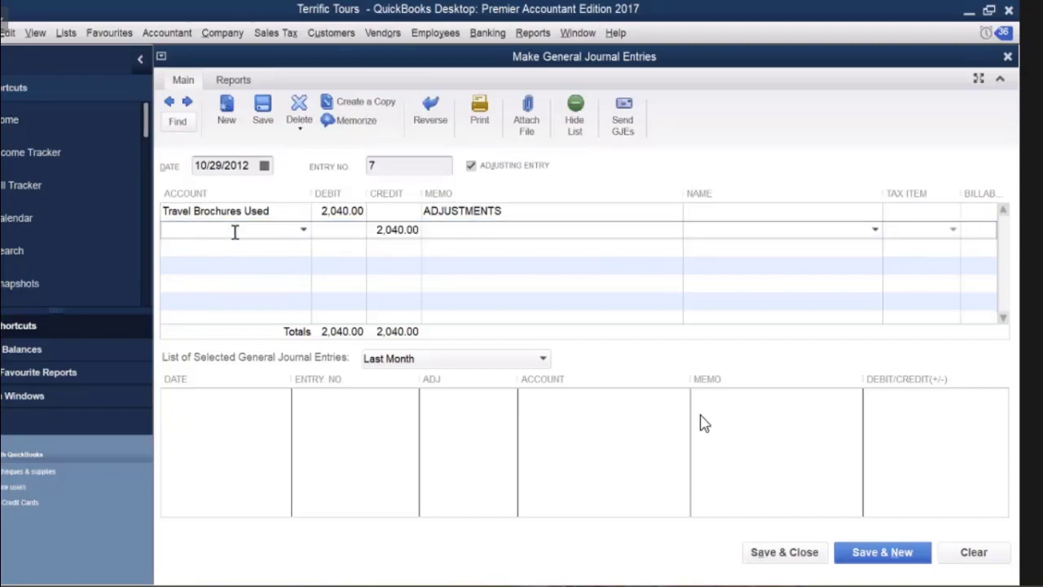
pyautogui.click(304, 231)
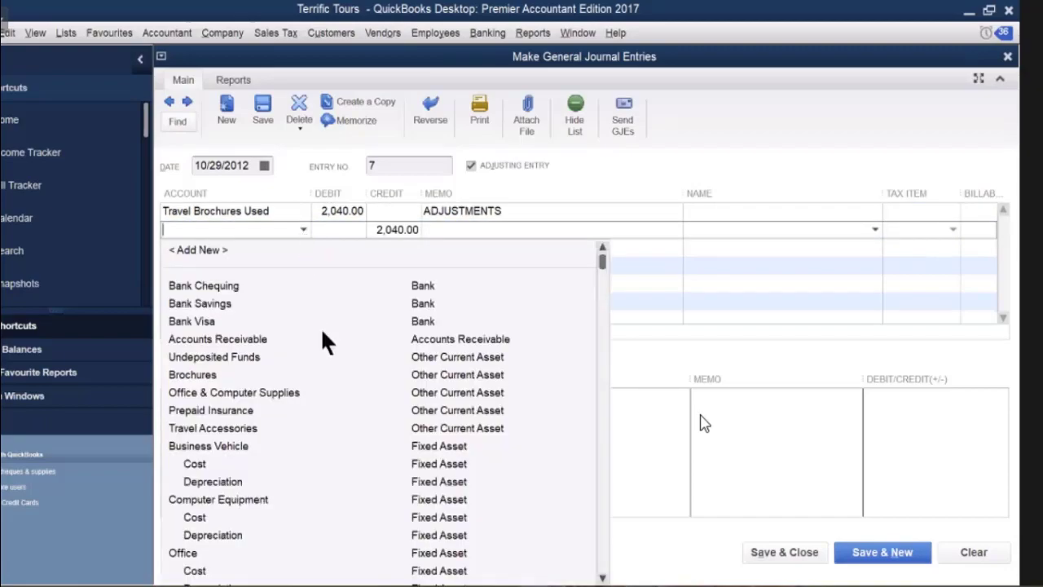
pyautogui.click(181, 376)
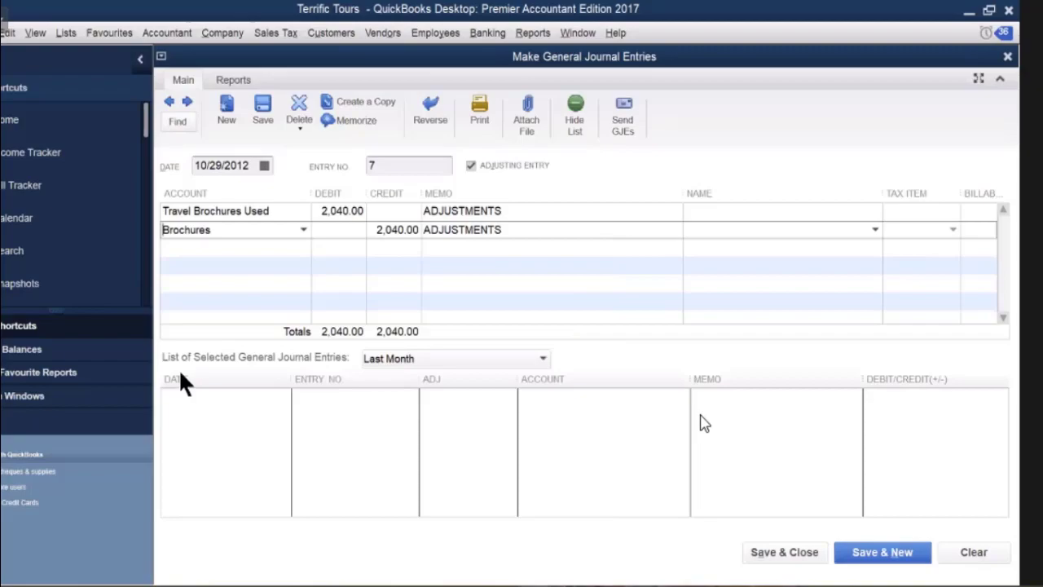
pyautogui.click(204, 249)
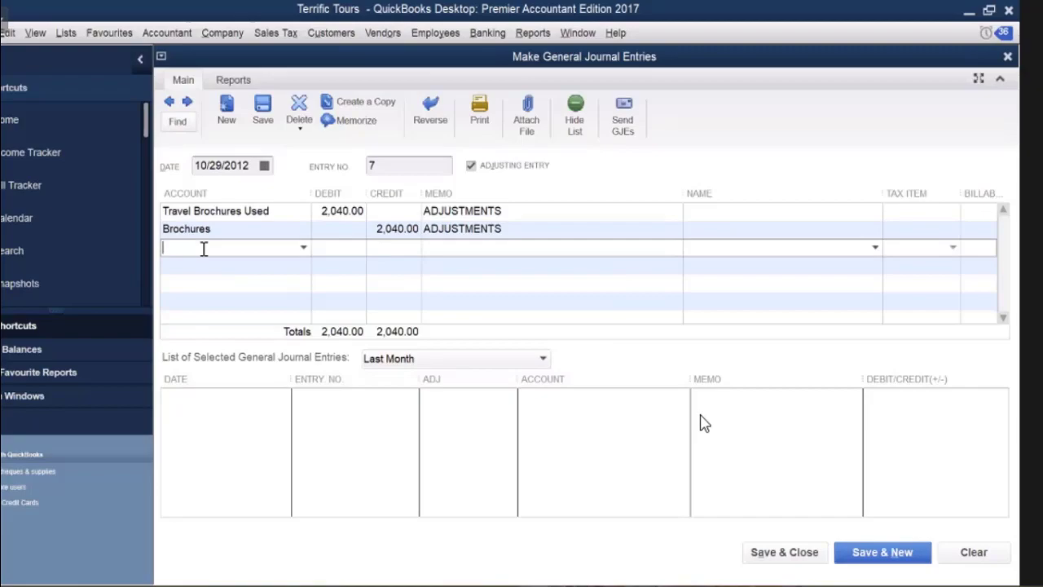
# Debit Travel Accessories Issued 1,990.00 and credit Travel Accessories 1,990.00 on the next two lines.
pyautogui.write('Telephone Expense')
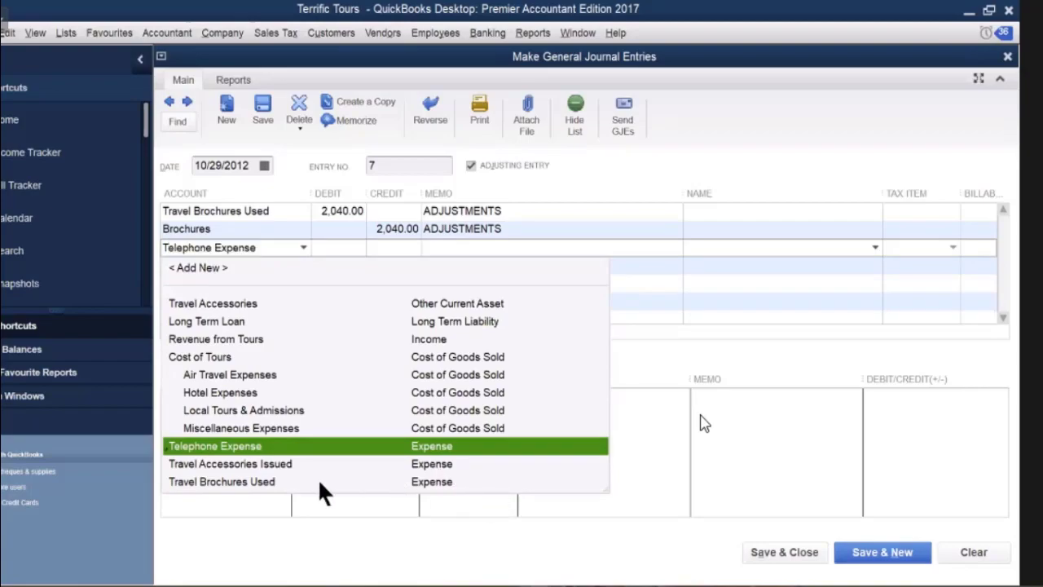
pyautogui.click(241, 462)
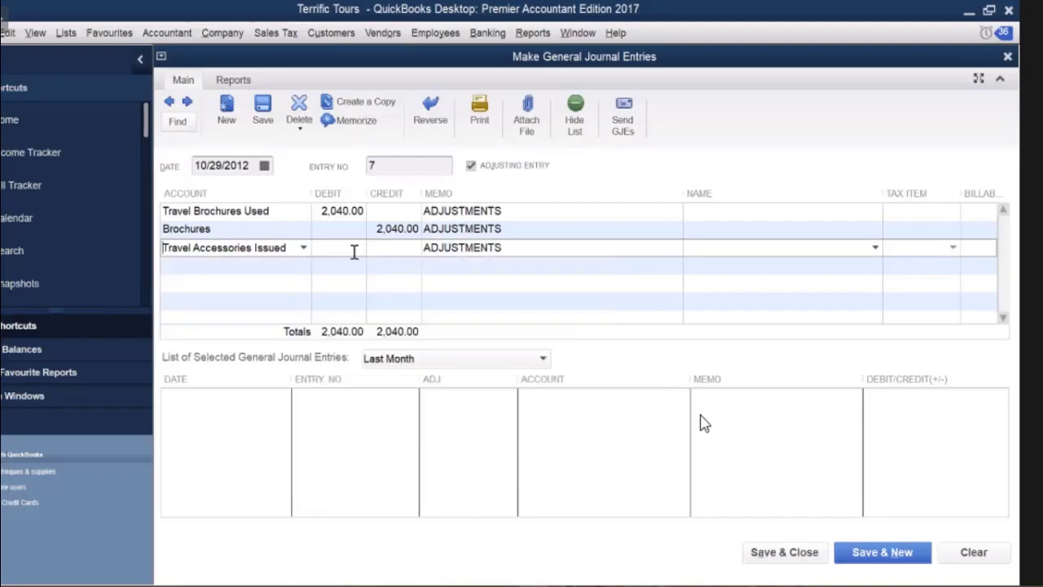
pyautogui.click(353, 249)
pyautogui.write('1990')
pyautogui.click(279, 266)
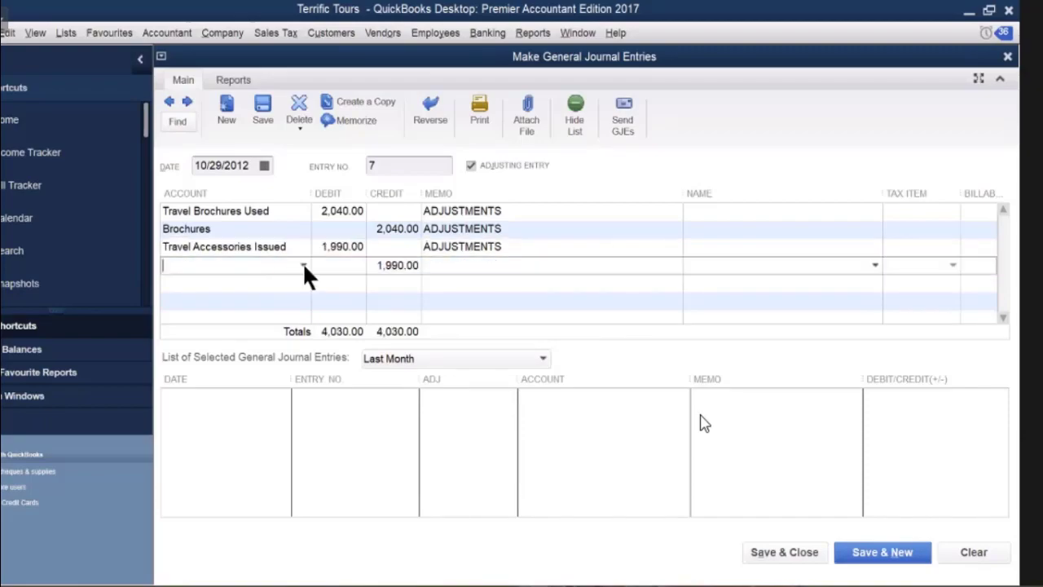
pyautogui.click(303, 266)
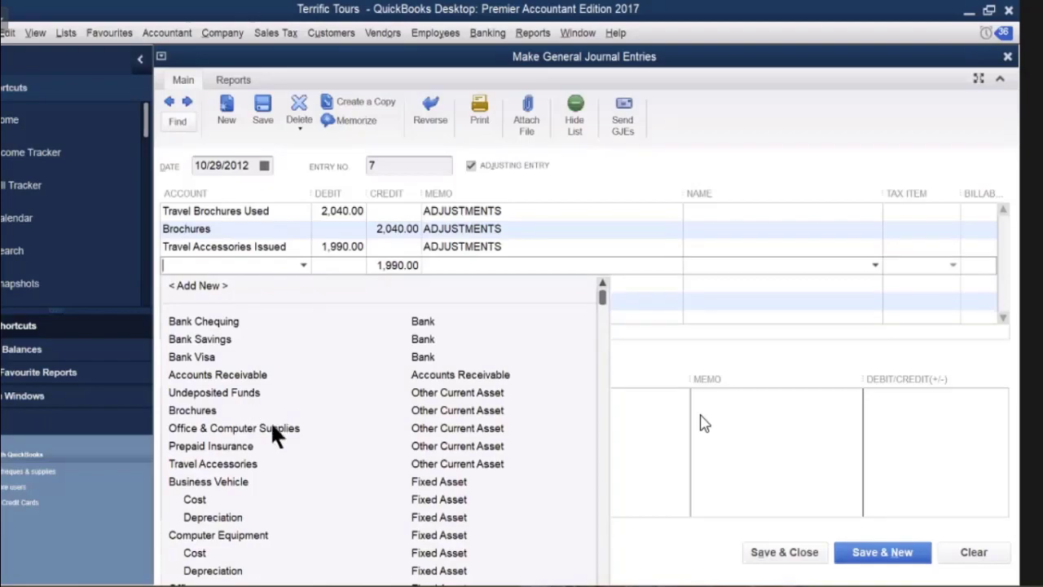
pyautogui.click(240, 462)
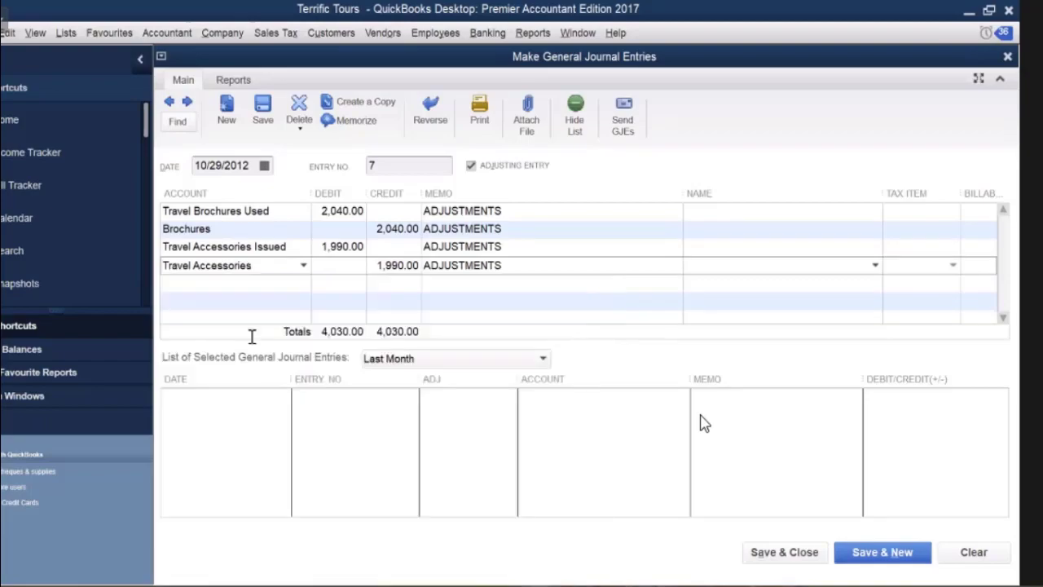
pyautogui.click(228, 285)
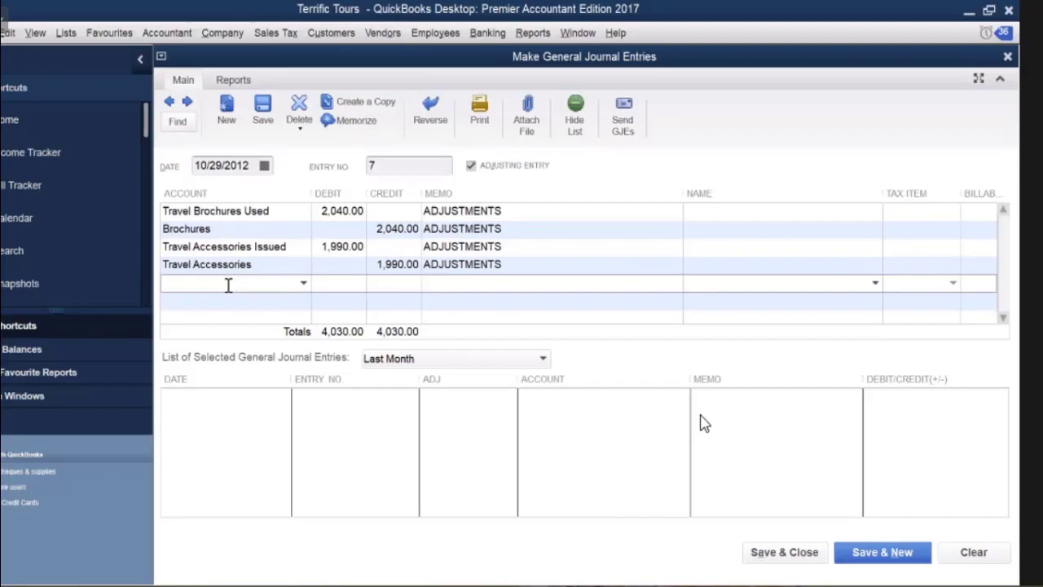
# Add a line debiting Supplies Used for 380.00.
pyautogui.write('Sales Credits & Allowances')
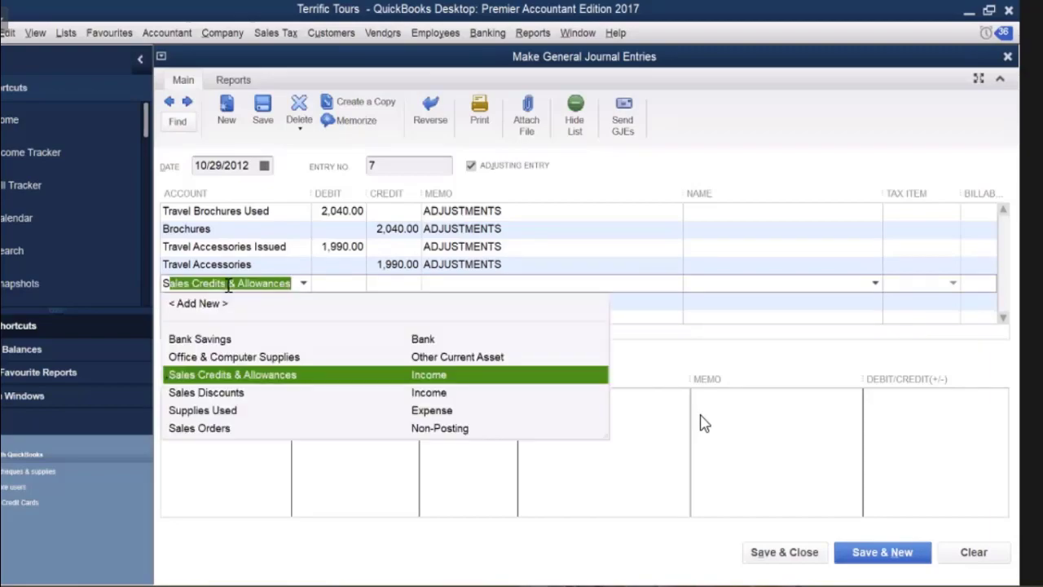
pyautogui.click(256, 357)
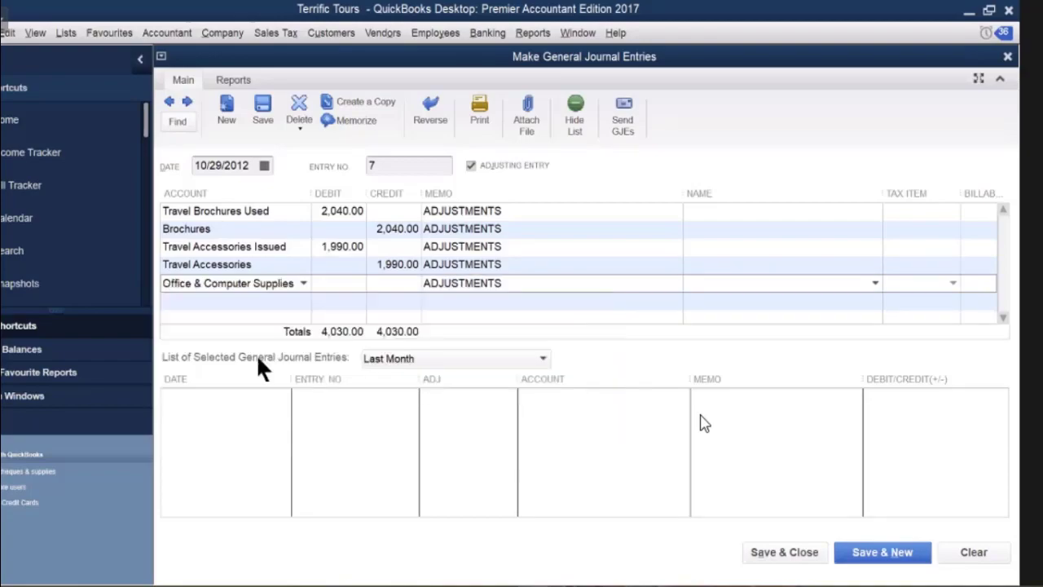
pyautogui.click(303, 279)
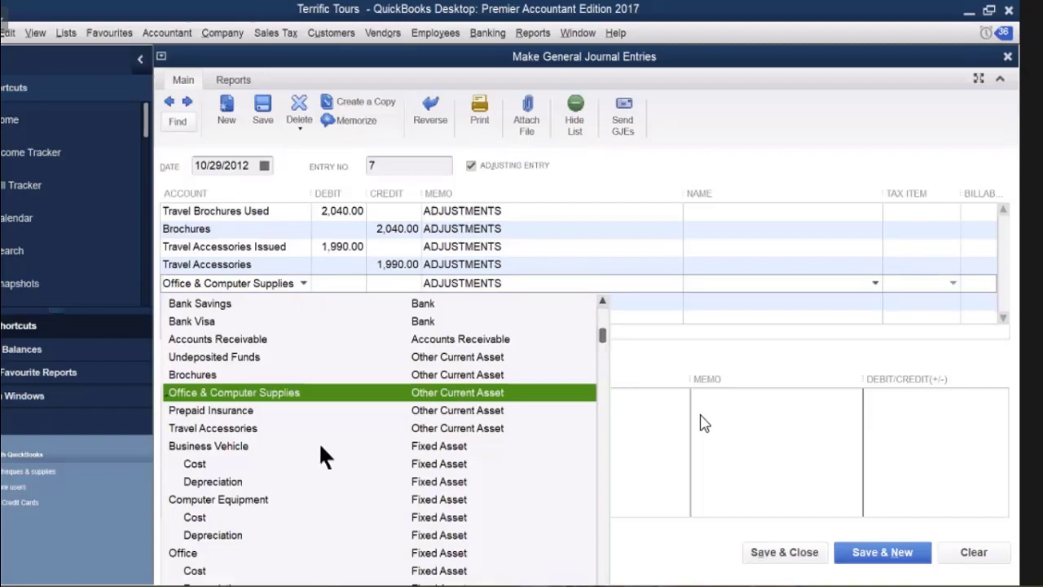
pyautogui.scroll(-10, 321, 445)
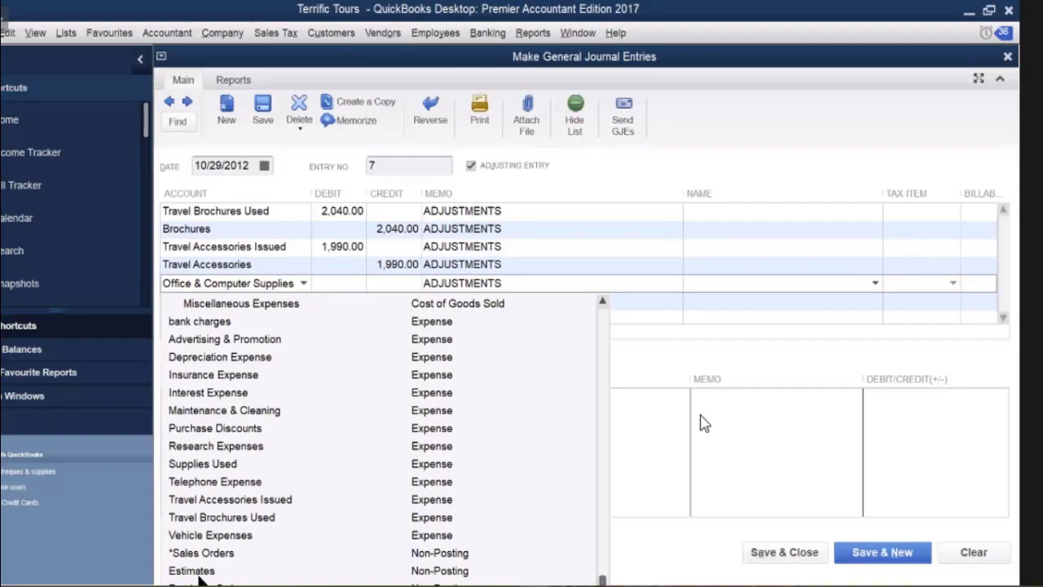
pyautogui.click(200, 464)
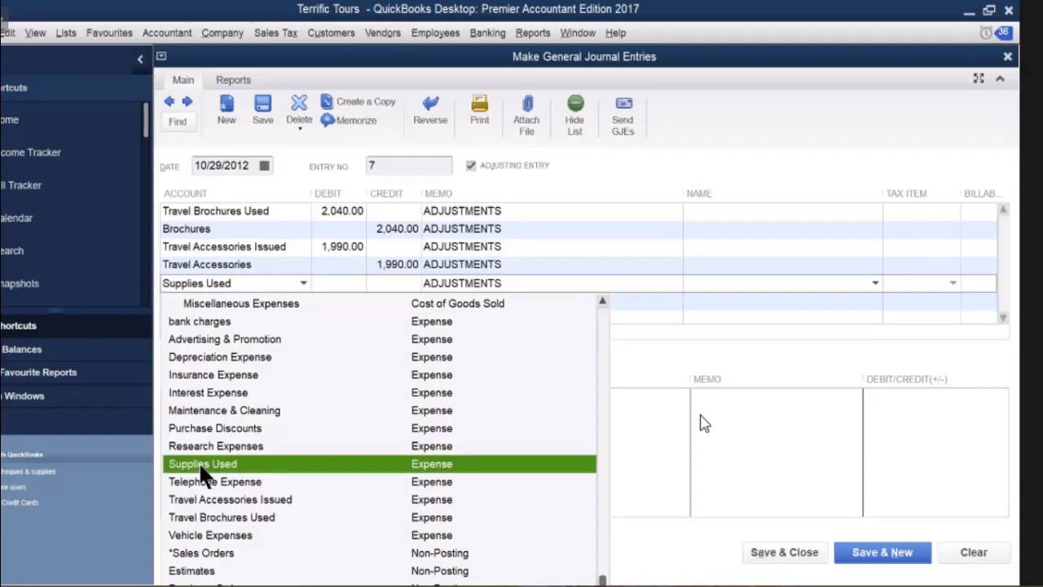
pyautogui.click(341, 282)
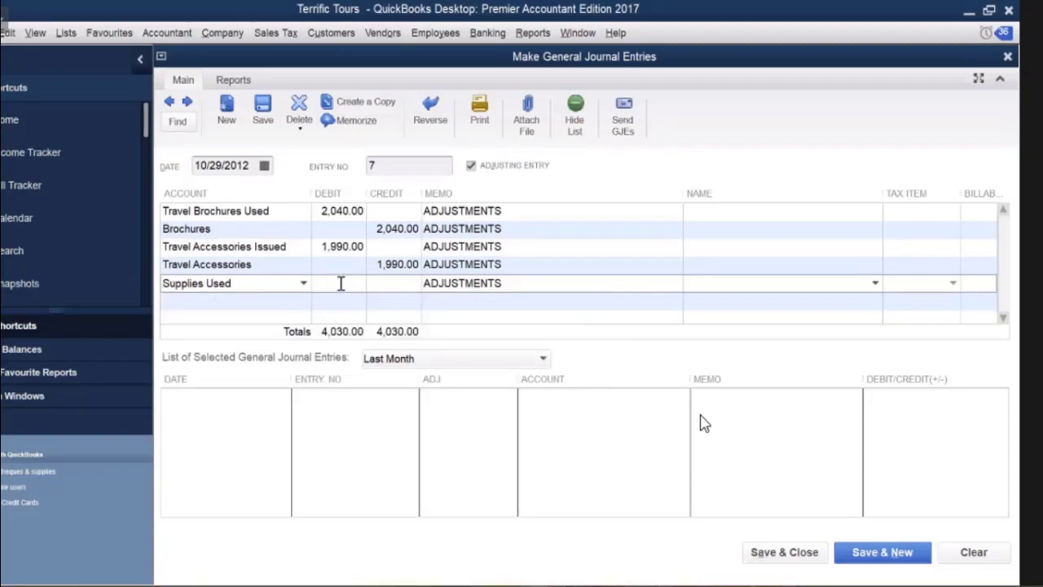
pyautogui.write('380')
pyautogui.click(288, 302)
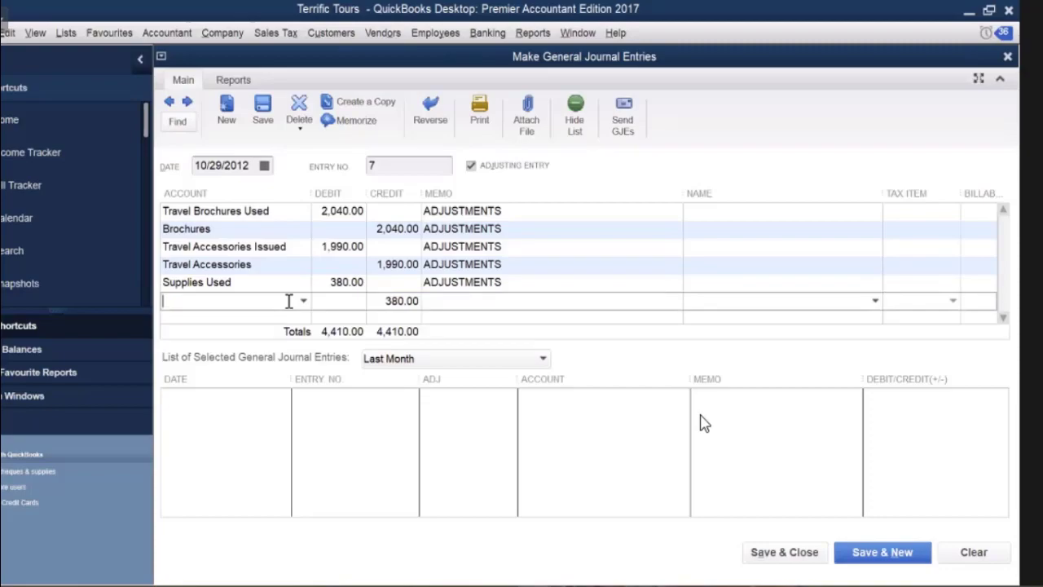
# Credit Office & Computer Supplies for the balancing 380.00.
pyautogui.write('Capital, Icharus Mannitoula')
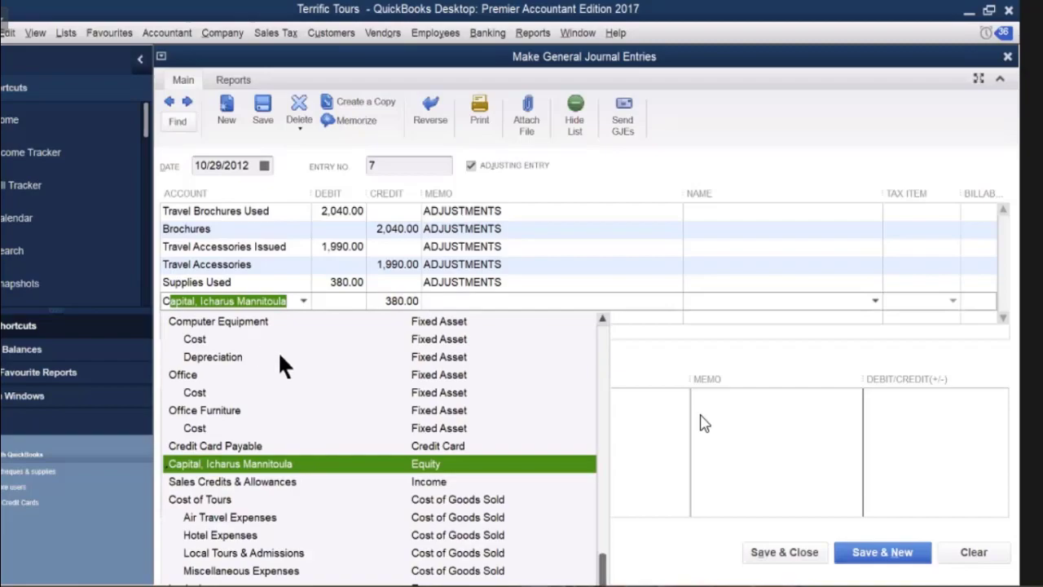
pyautogui.scroll(2, 279, 354)
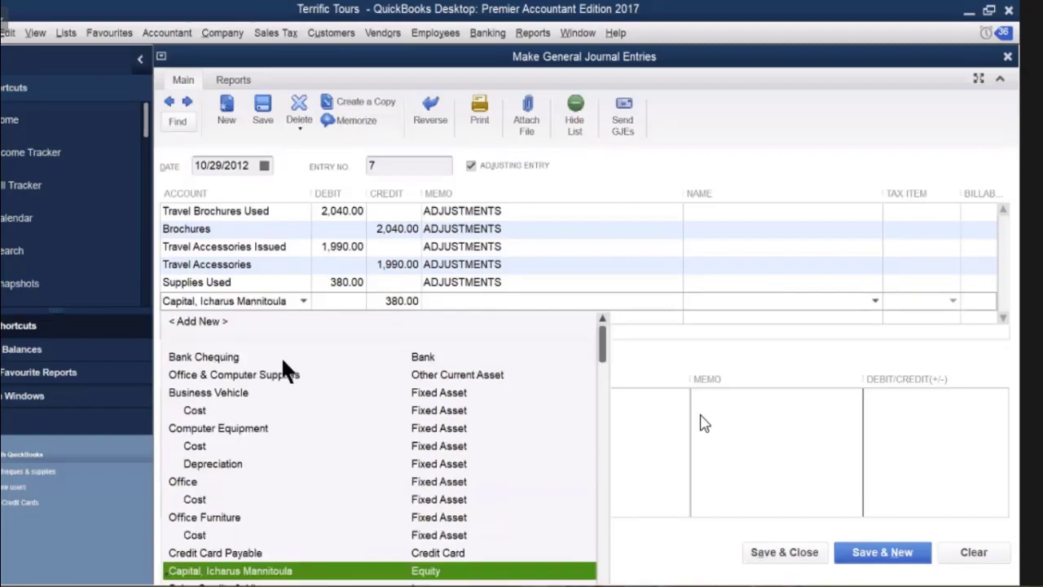
pyautogui.scroll(-3, 283, 361)
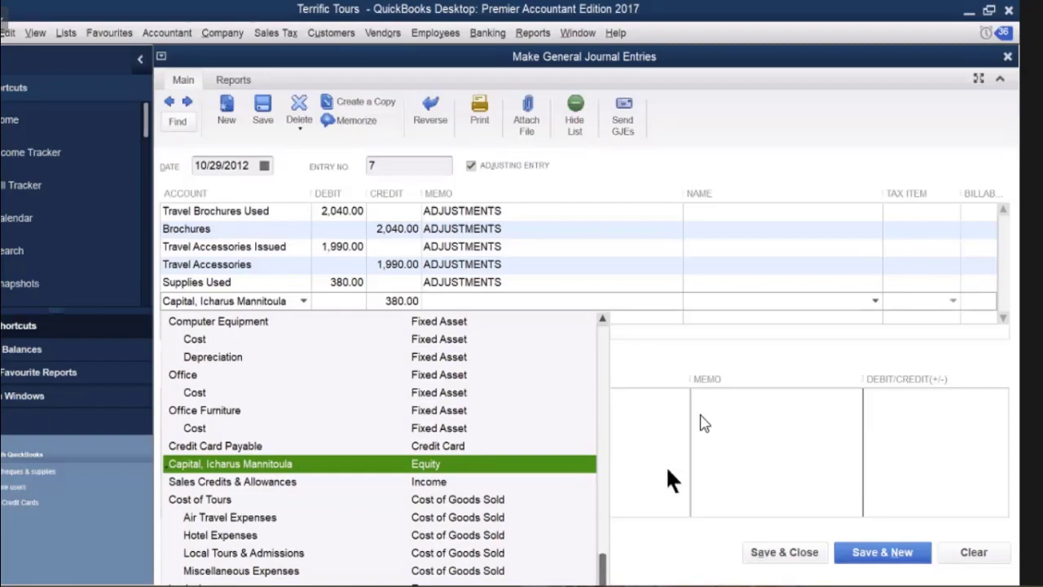
pyautogui.scroll(3, 268, 322)
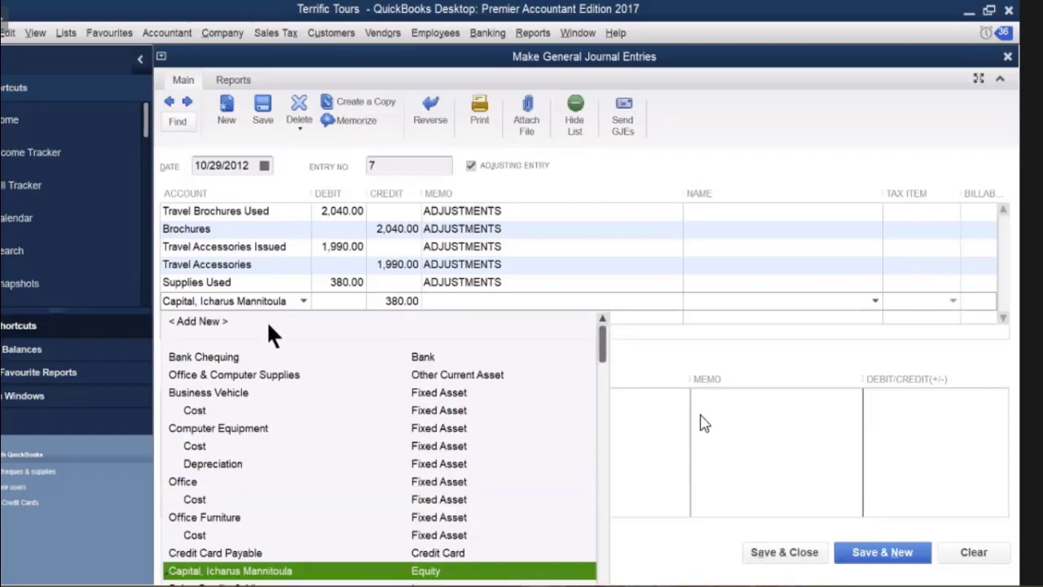
pyautogui.scroll(-3, 266, 320)
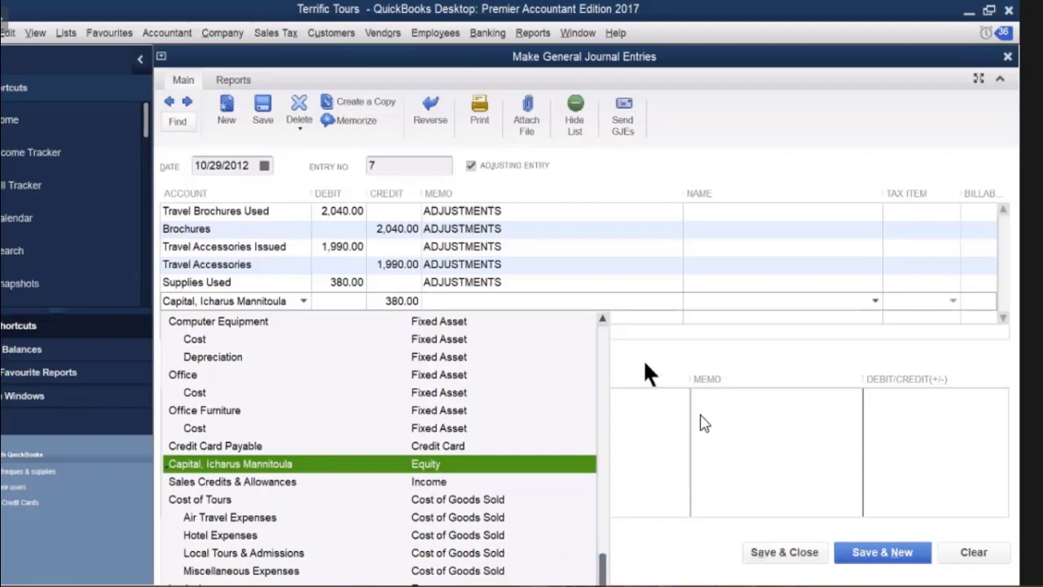
pyautogui.click(290, 306)
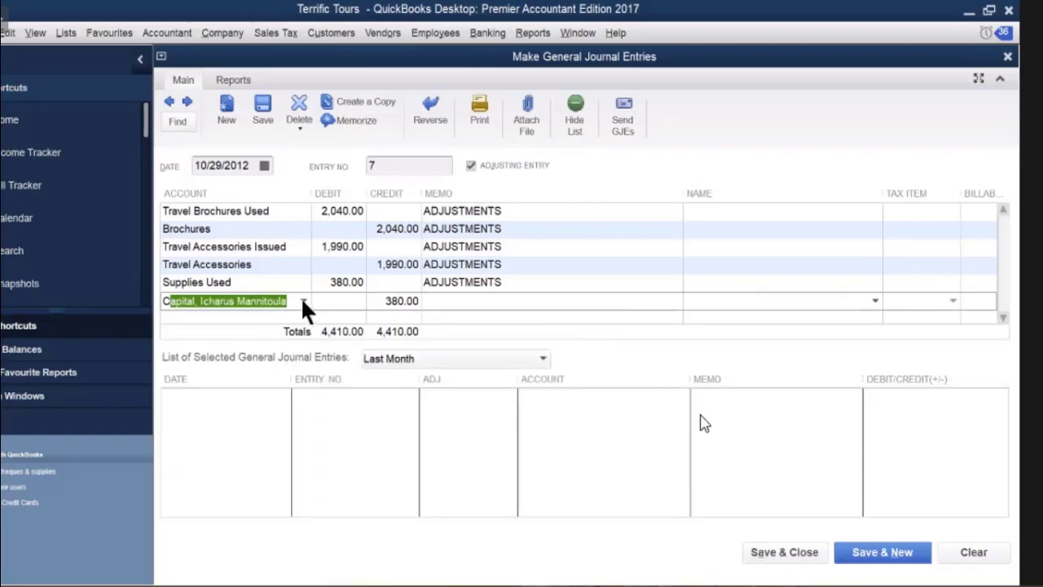
pyautogui.click(302, 301)
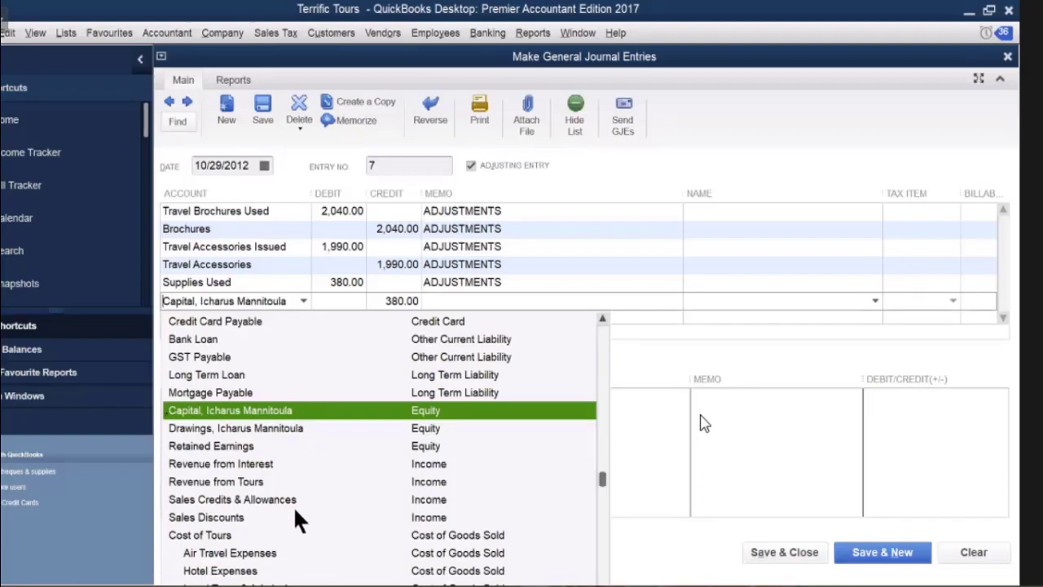
pyautogui.scroll(1, 296, 513)
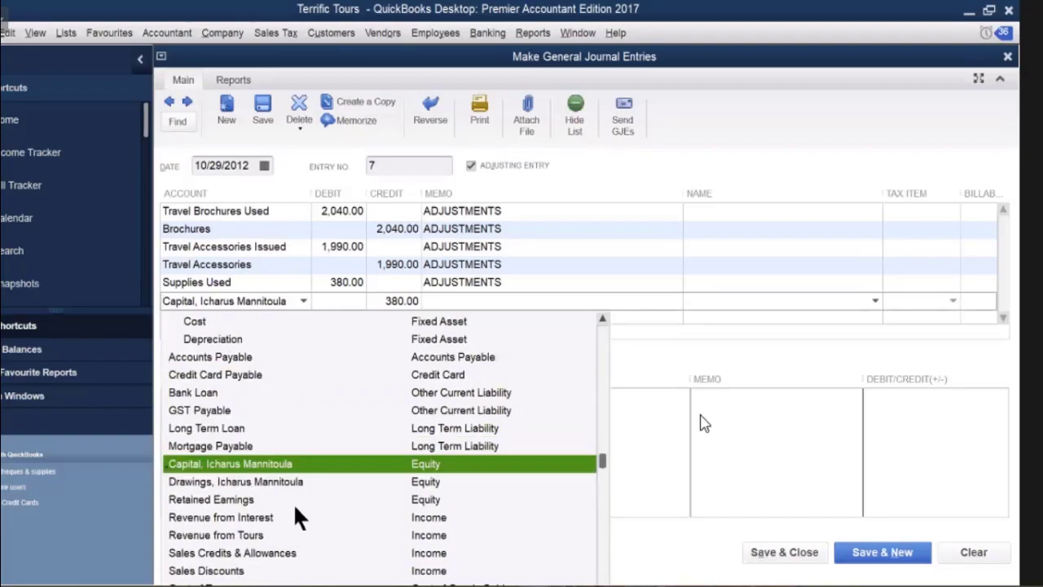
pyautogui.scroll(4, 296, 509)
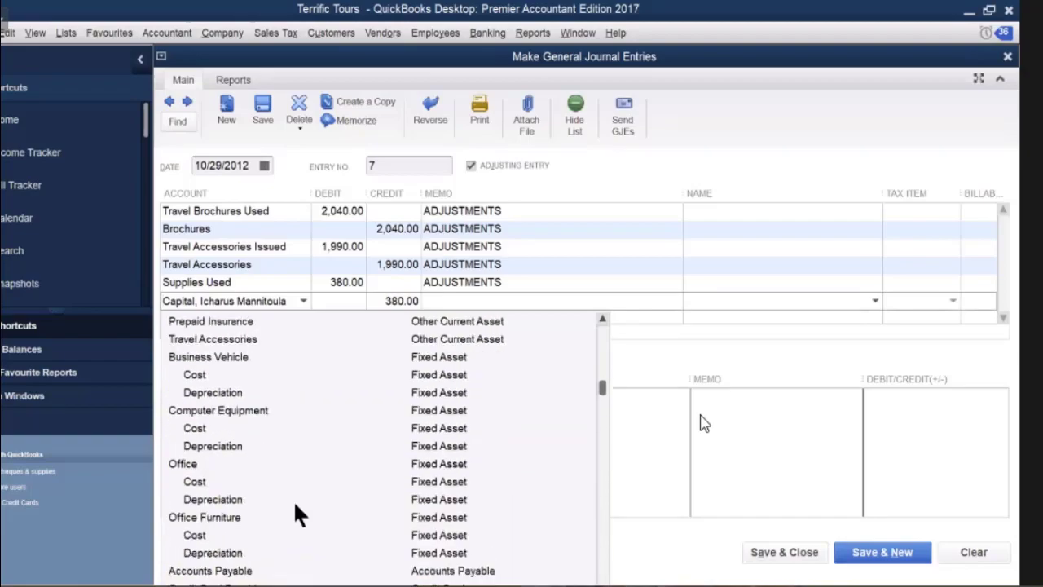
pyautogui.scroll(2, 296, 514)
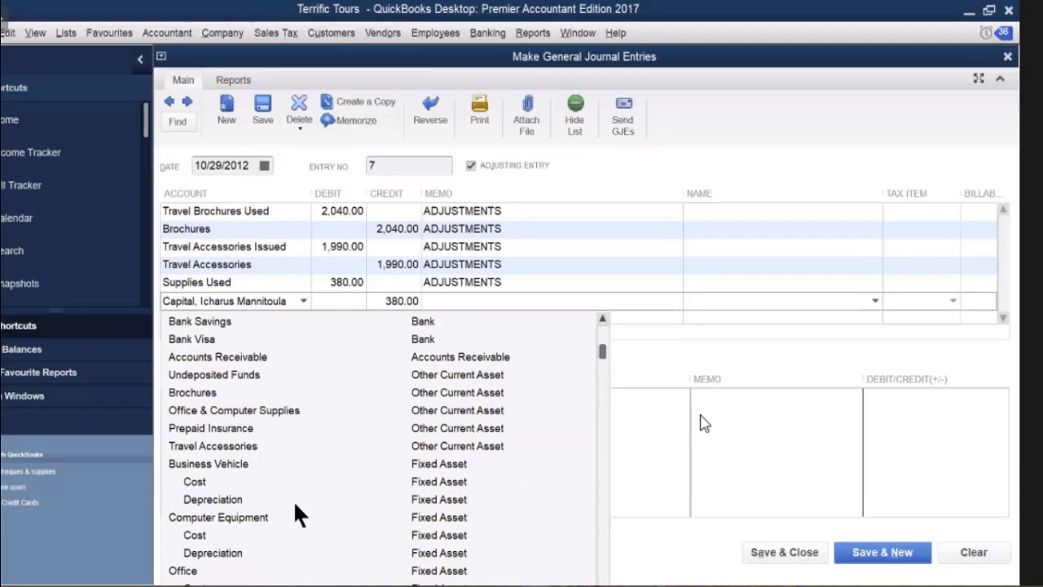
pyautogui.click(274, 410)
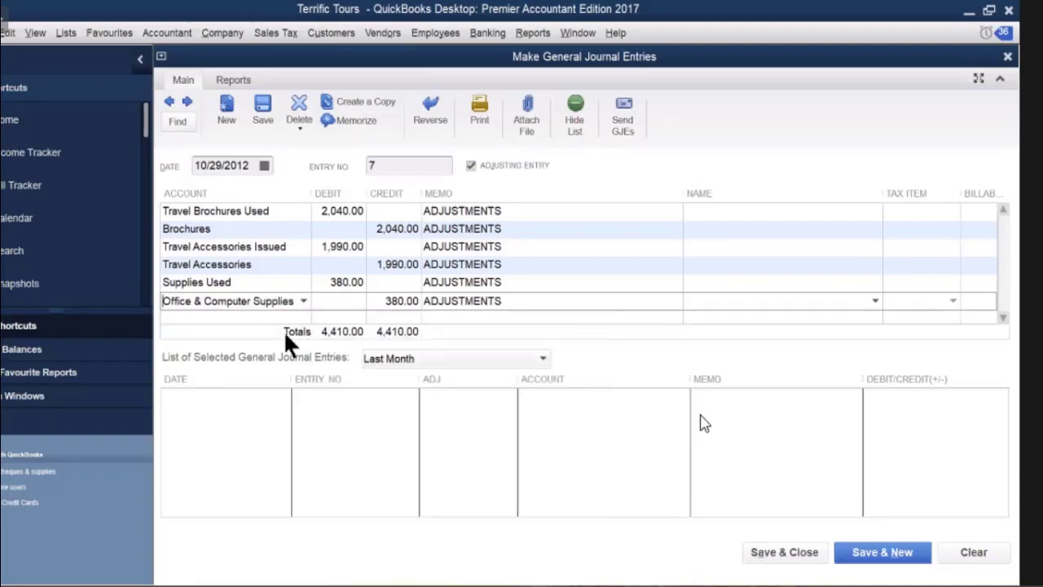
pyautogui.click(273, 316)
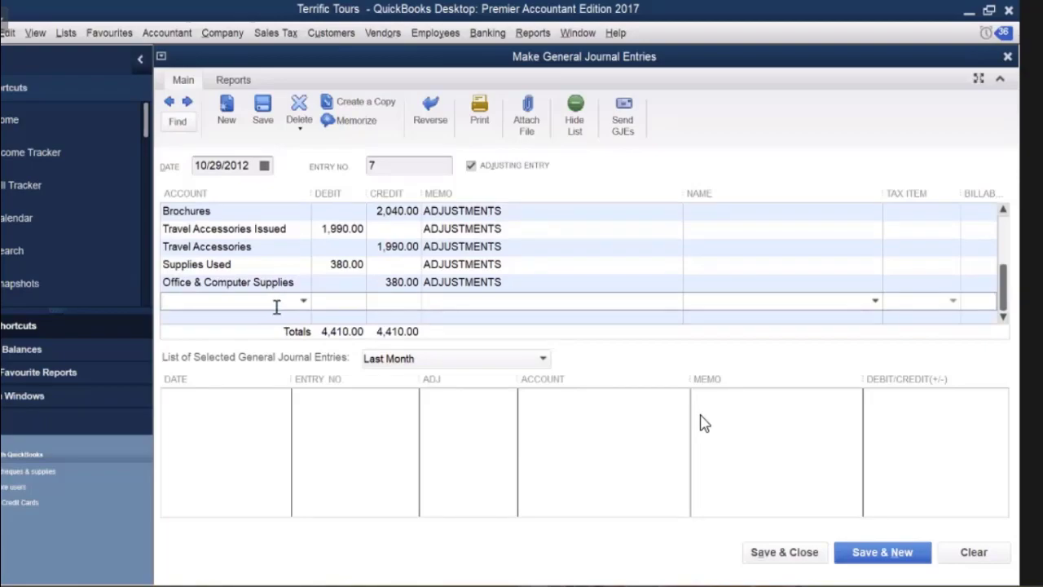
# Debit Insurance Expense 6,000.00 and credit Prepaid Insurance 6,000.00 on the next two lines.
pyautogui.write('Insurance Expense')
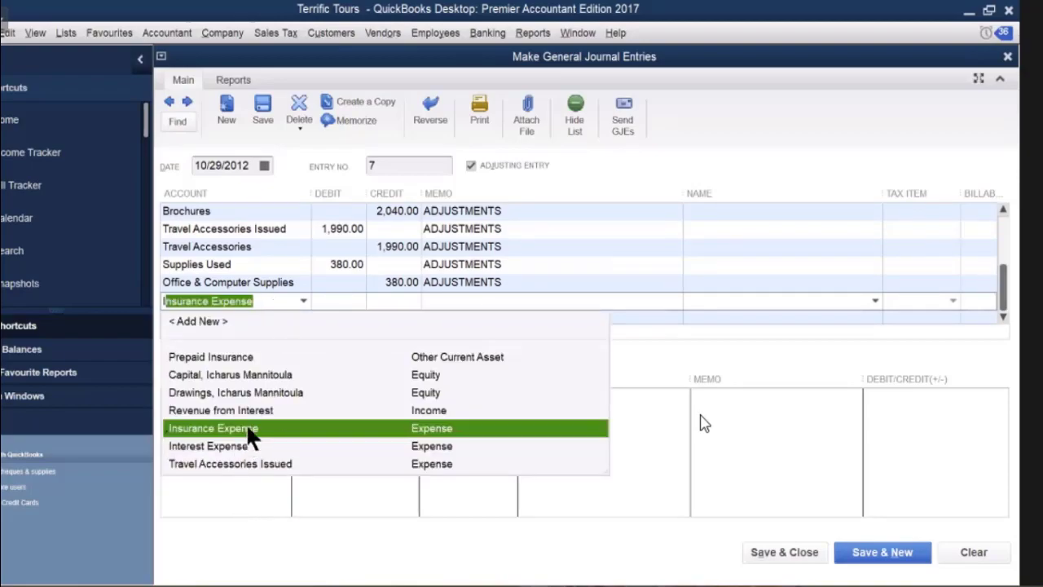
pyautogui.click(333, 303)
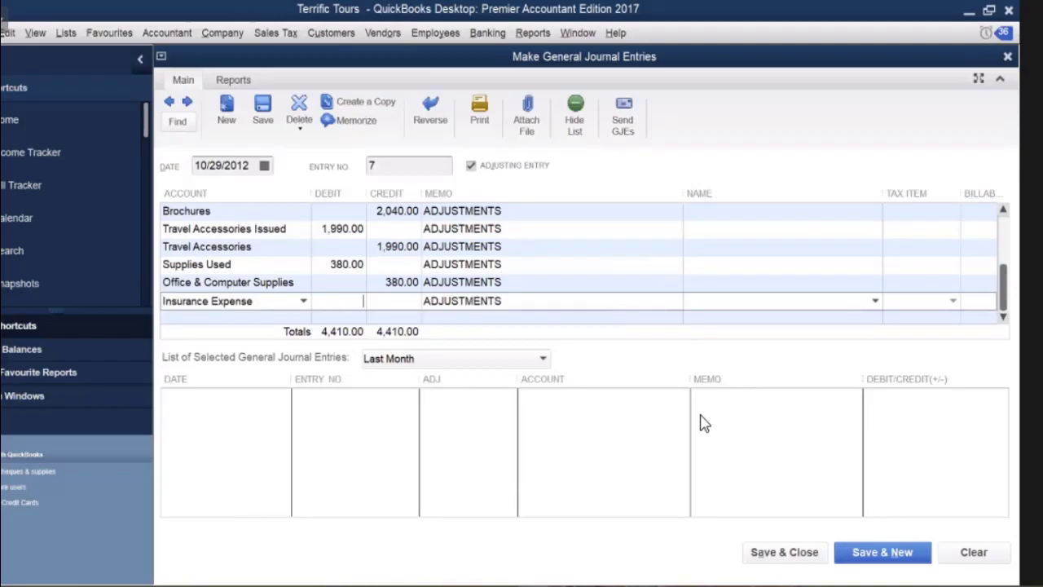
pyautogui.write('6000')
pyautogui.click(265, 313)
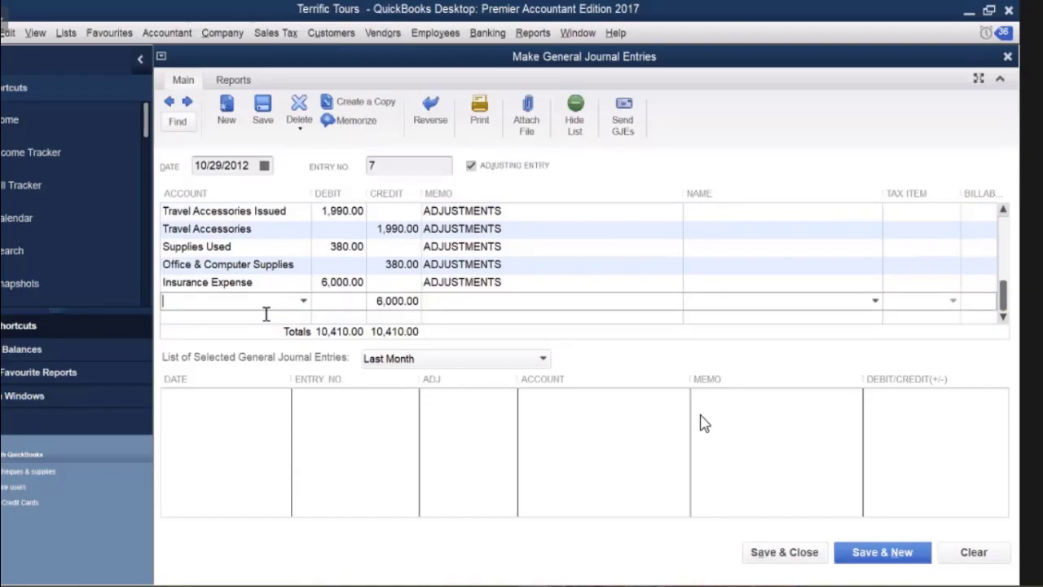
pyautogui.write('Prepaid Insurance')
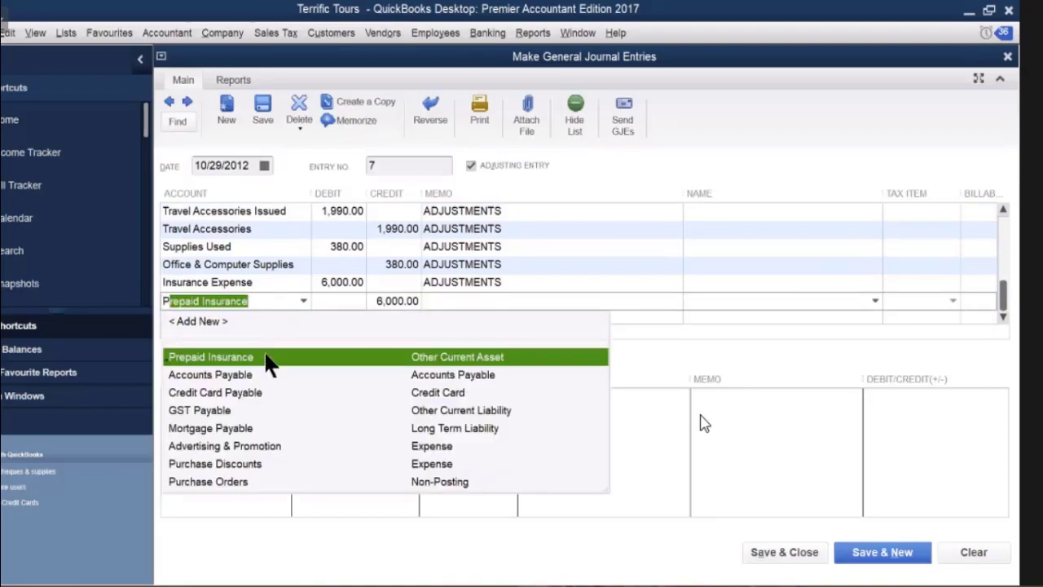
pyautogui.press('Return')
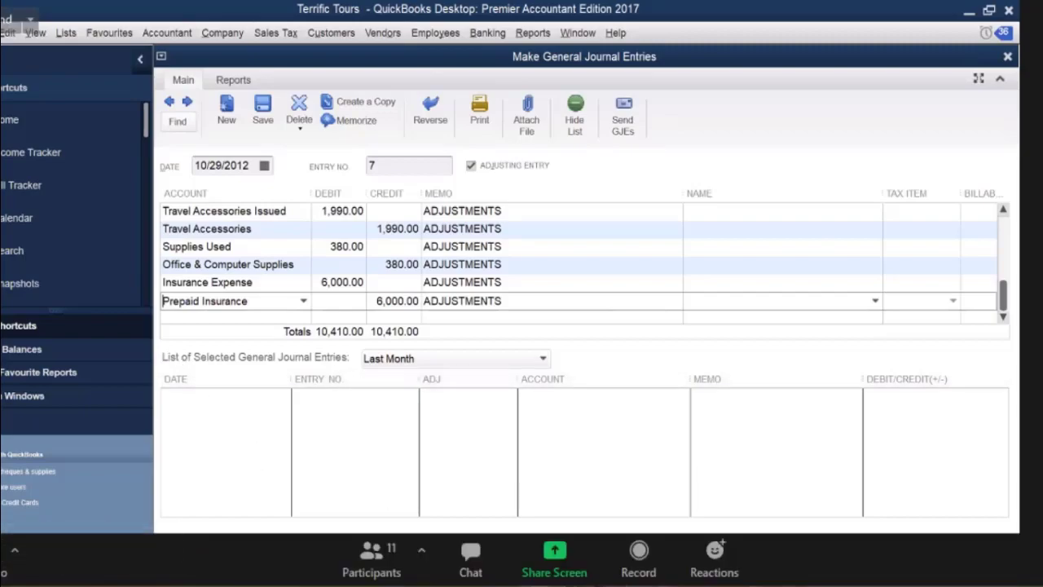
# Save journal entry 7 with Save & New to open blank entry 8.
pyautogui.hotkey('alt', 's')
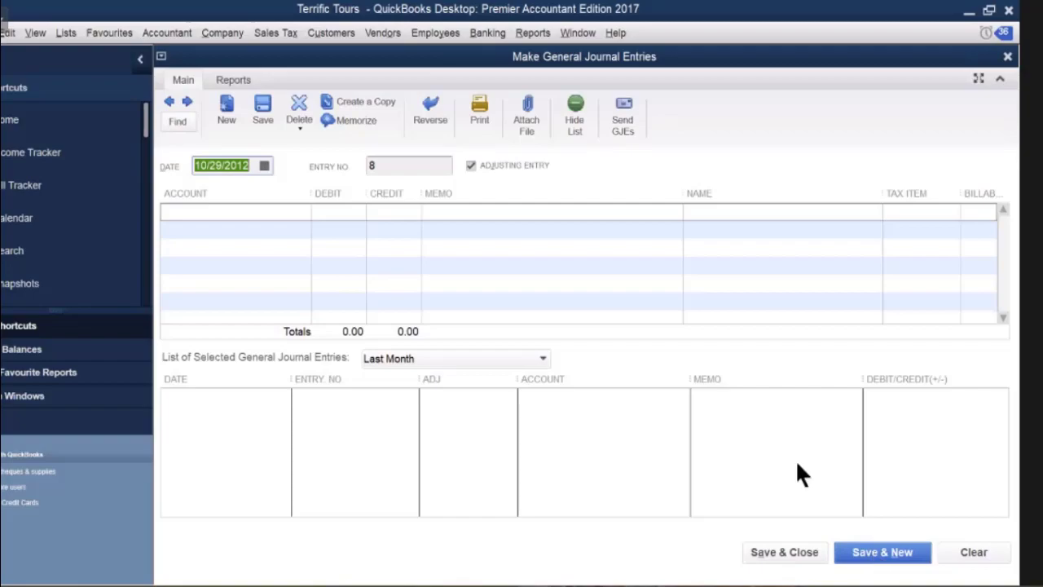
# Debit Depreciation Expense 160.00 on entry 8's first line with memo DEPRICIATION.
pyautogui.click(293, 212)
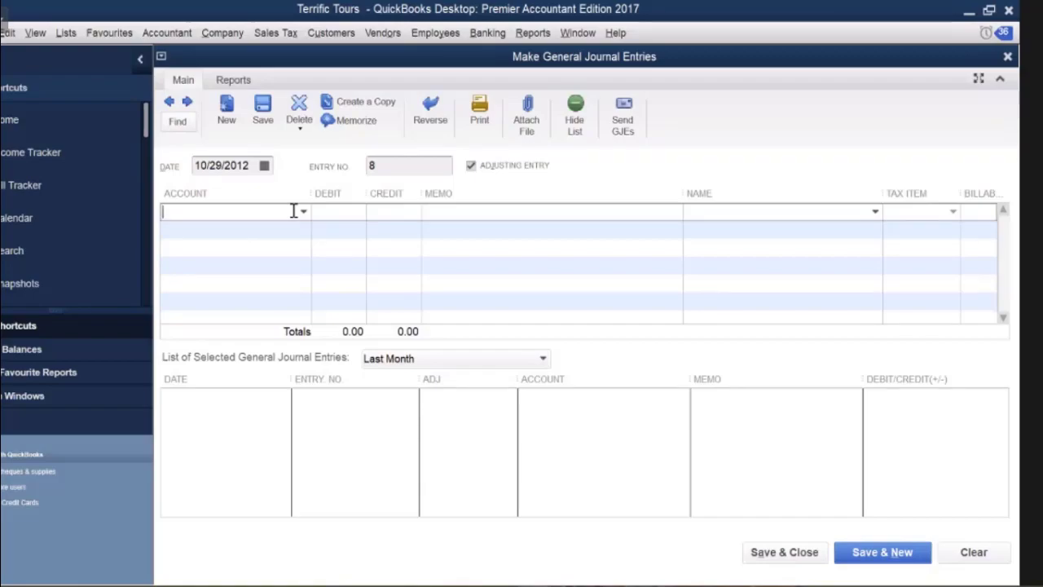
pyautogui.write('Depreciation Expense')
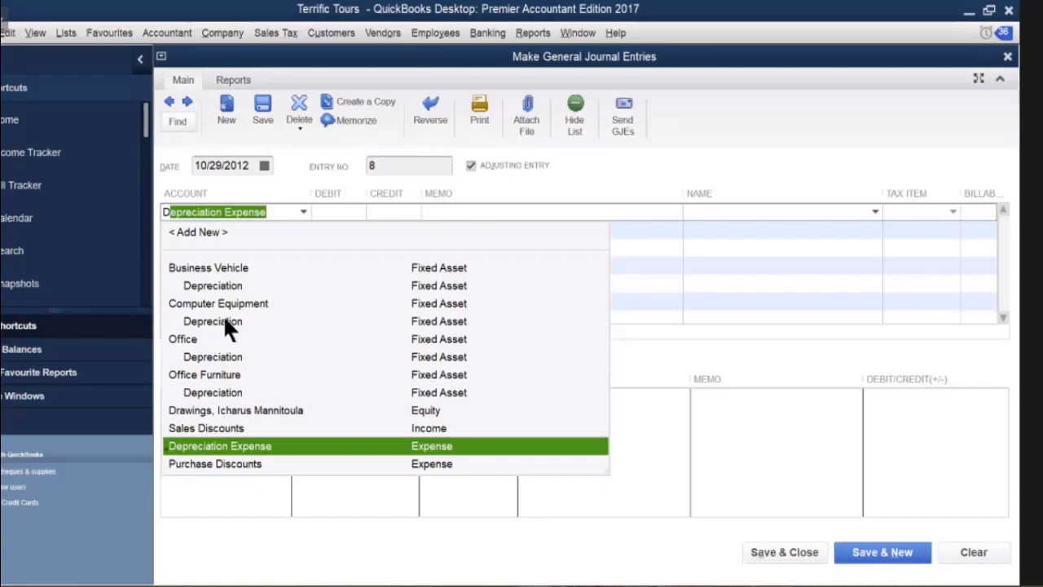
pyautogui.click(230, 448)
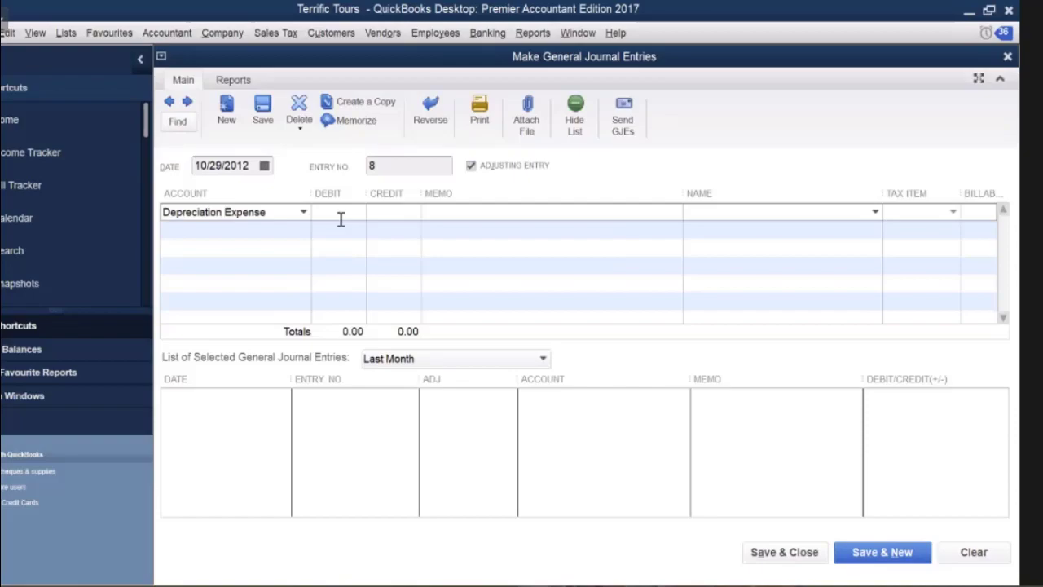
pyautogui.write('160')
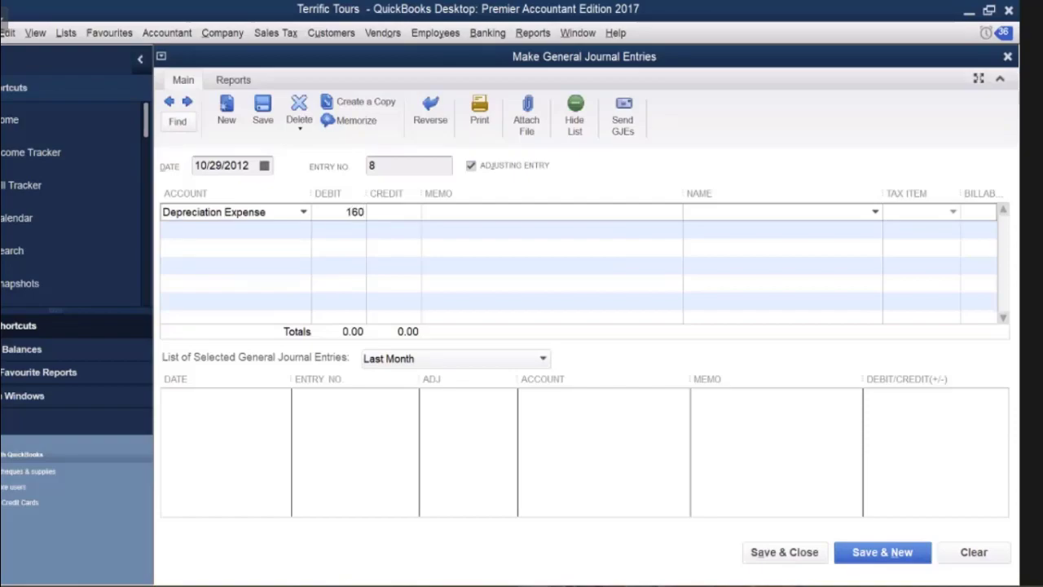
pyautogui.click(447, 210)
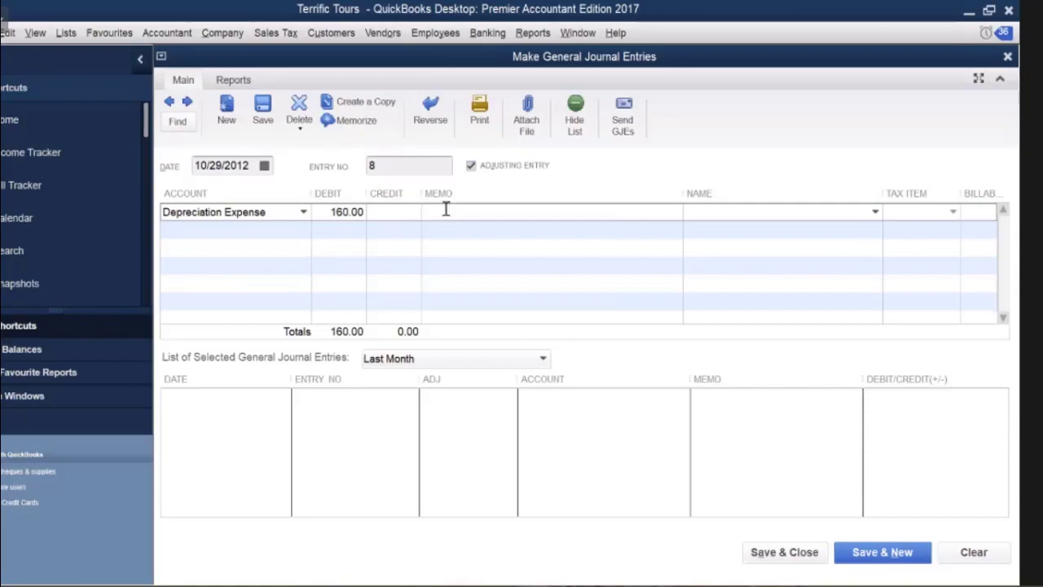
pyautogui.write('DEPRICIATION')
# Credit Computer Equipment:Depreciation for the balancing 160.00.
pyautogui.click(276, 233)
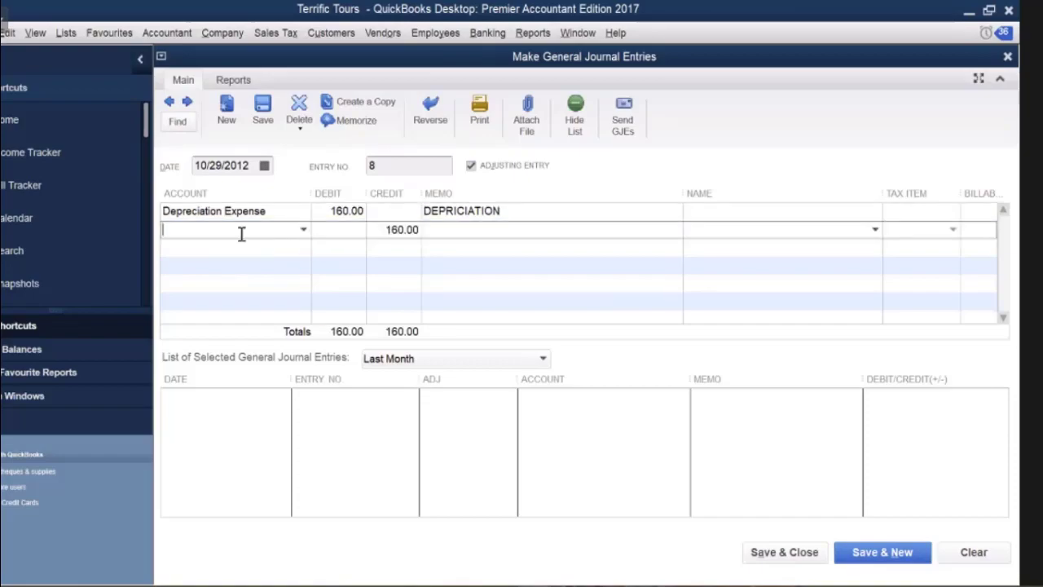
pyautogui.write('Capital, Icharus Mannitoula')
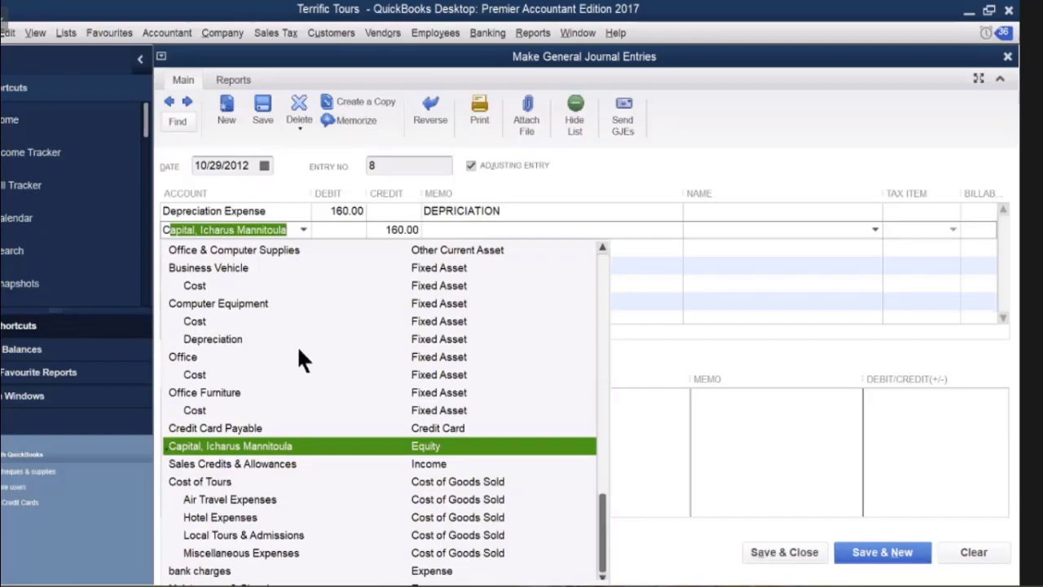
pyautogui.click(223, 340)
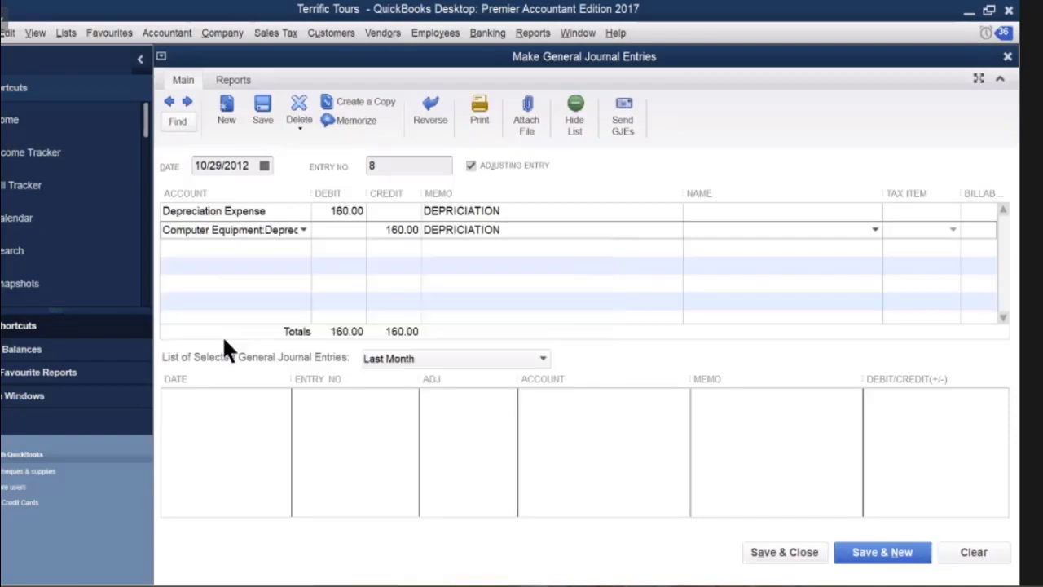
# Debit Depreciation Expense 50.00 and credit Office Furniture:Depreciation 50.00.
pyautogui.click(252, 247)
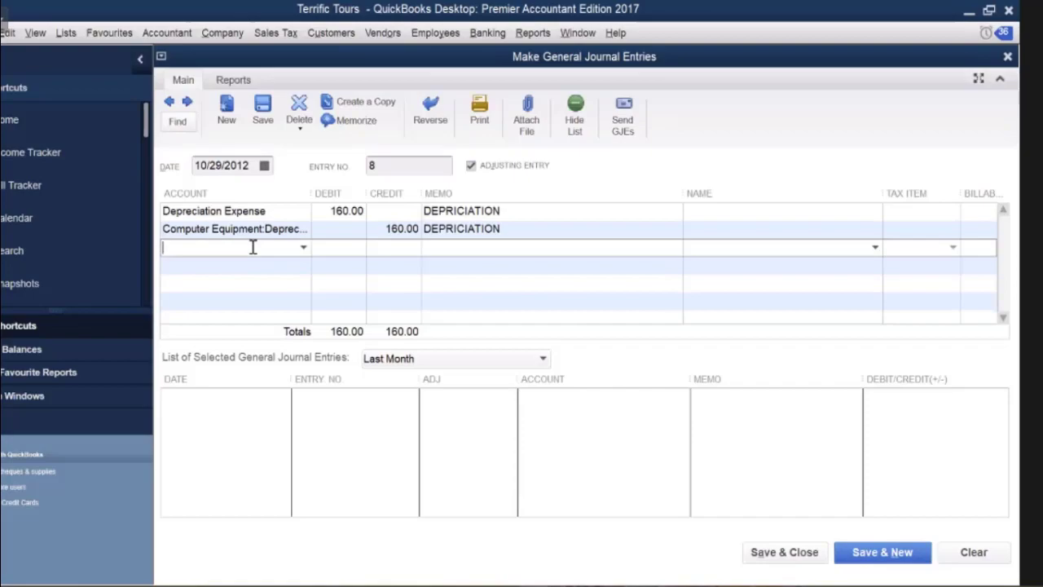
pyautogui.write('Depreciation Expense')
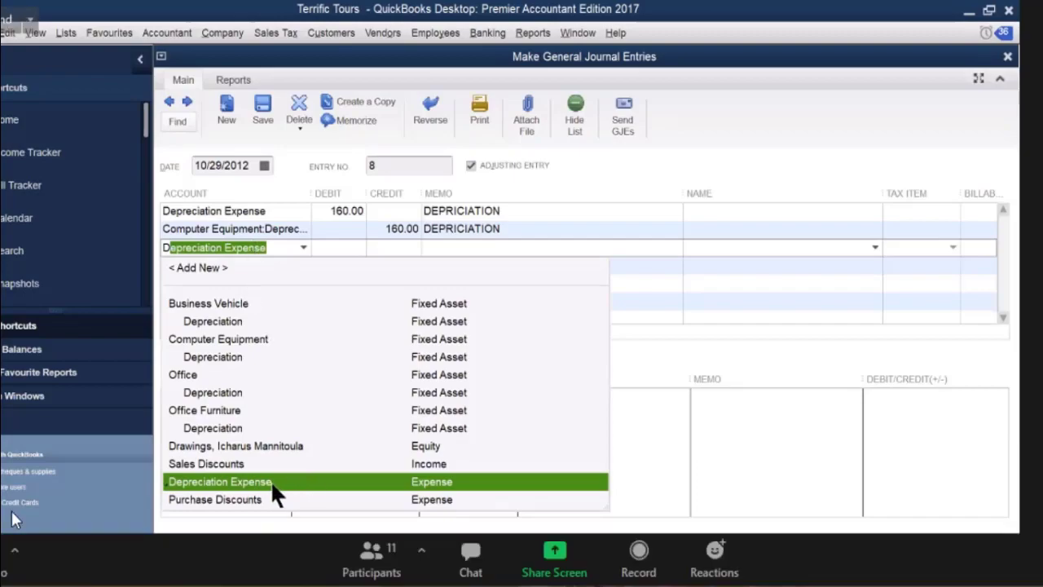
pyautogui.click(342, 255)
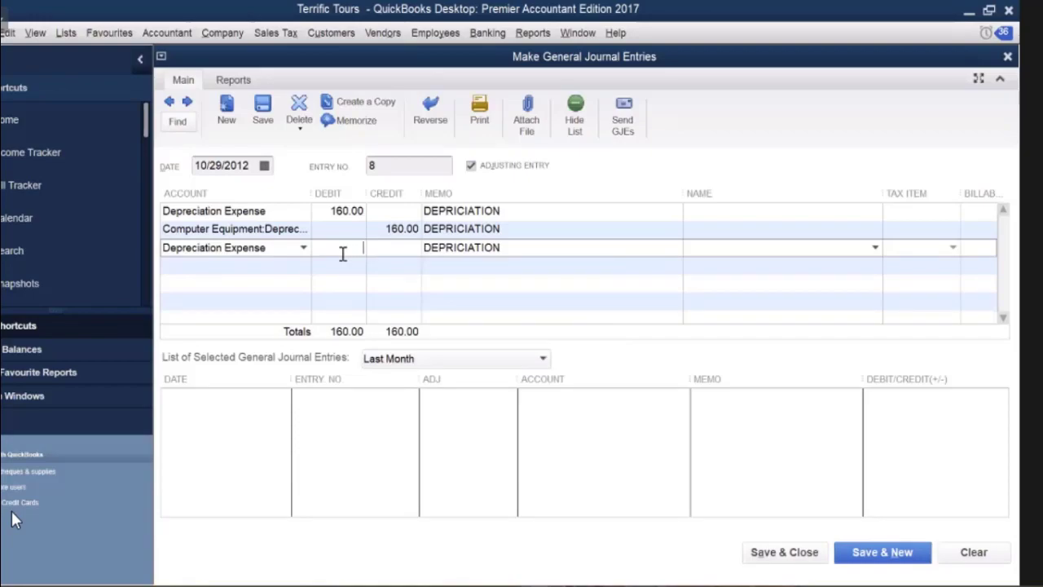
pyautogui.write('50')
pyautogui.click(275, 267)
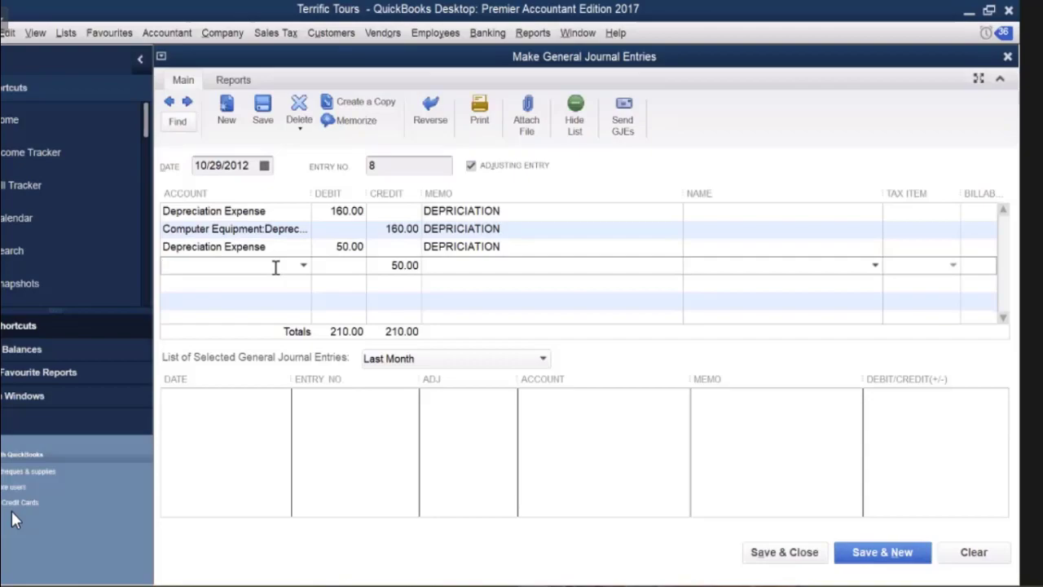
pyautogui.write('Office')
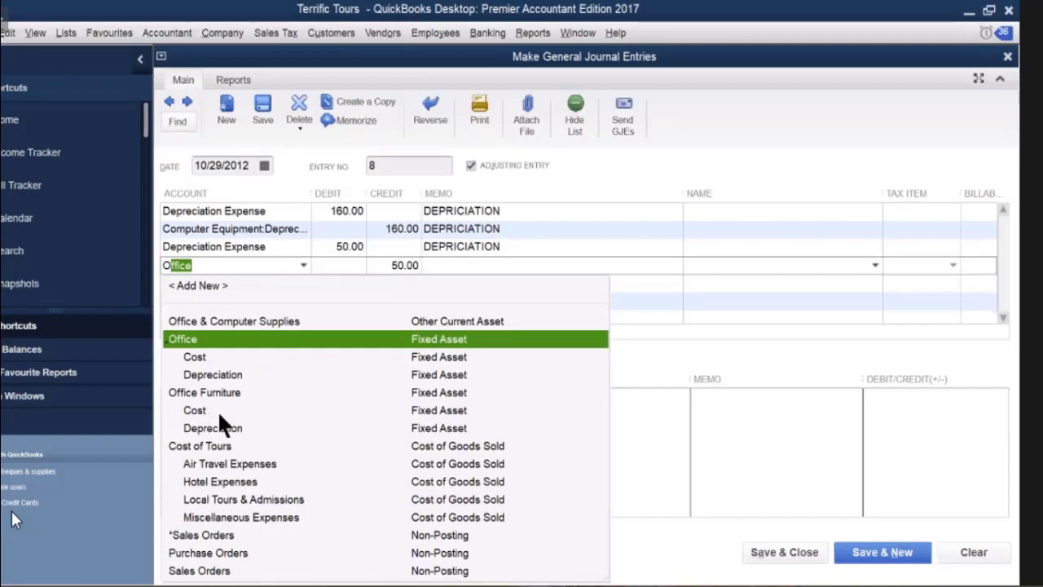
pyautogui.click(212, 428)
pyautogui.click(242, 282)
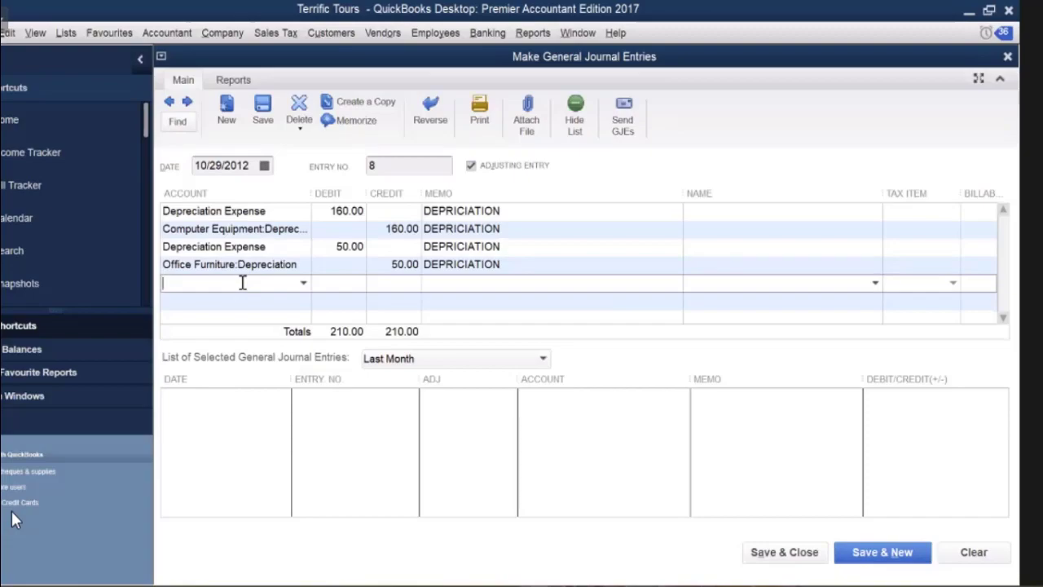
# Debit Depreciation Expense 425.00 and credit Business Vehicle:Depreciation 425.00.
pyautogui.write('Depreciation Expense')
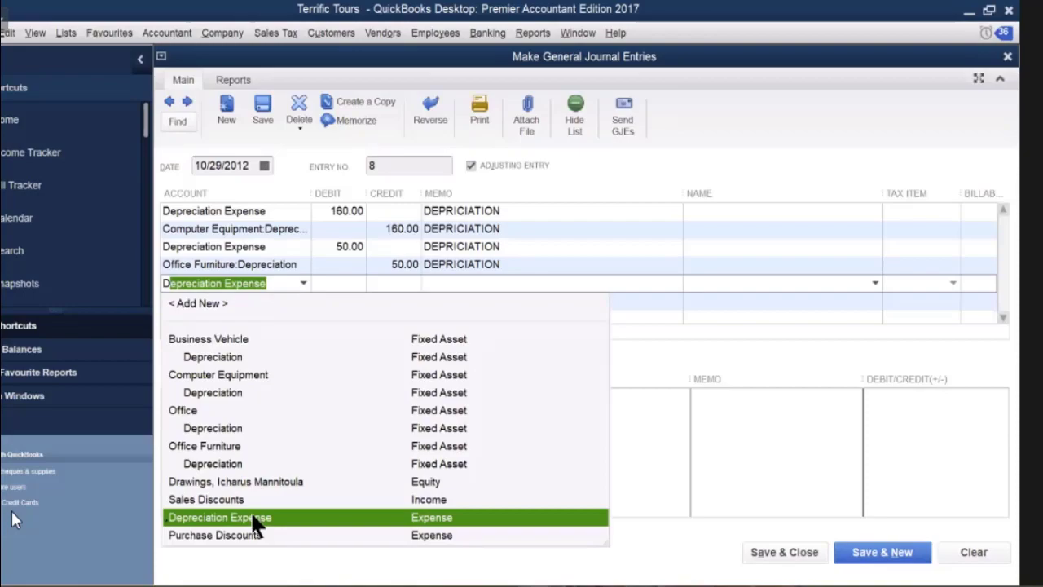
pyautogui.press('Tab')
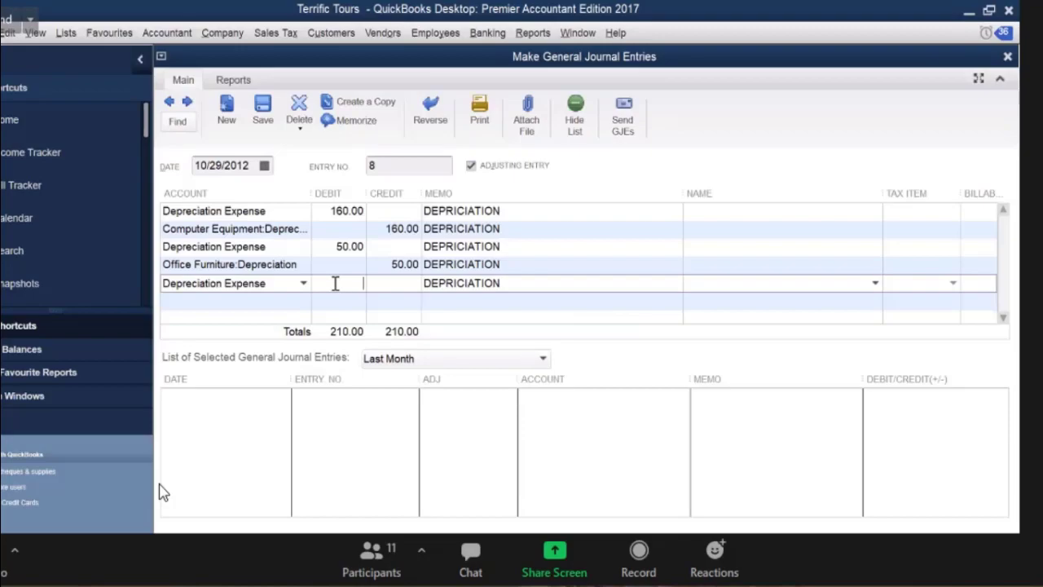
pyautogui.write('4')
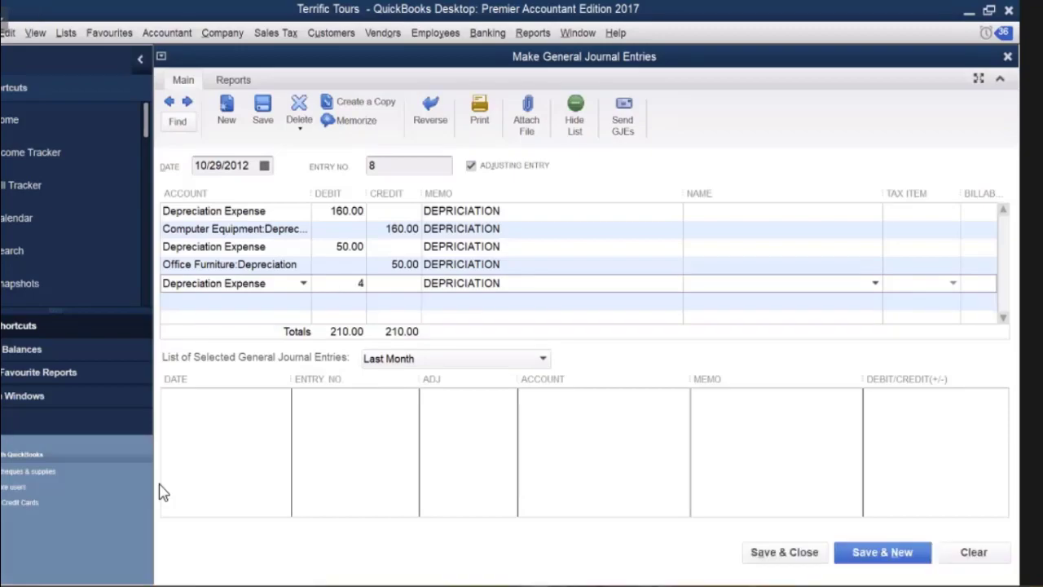
pyautogui.write('25')
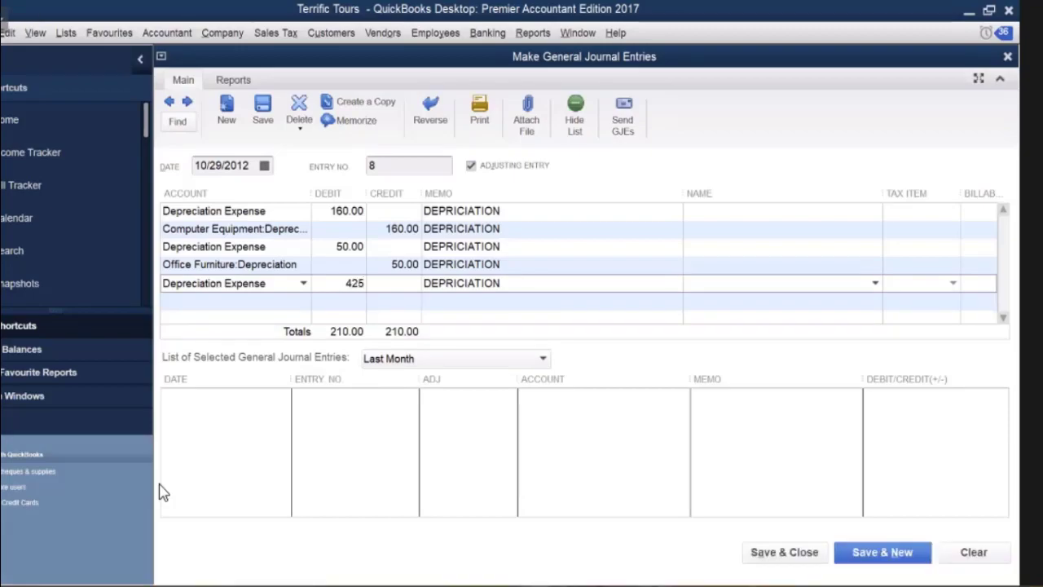
pyautogui.click(291, 301)
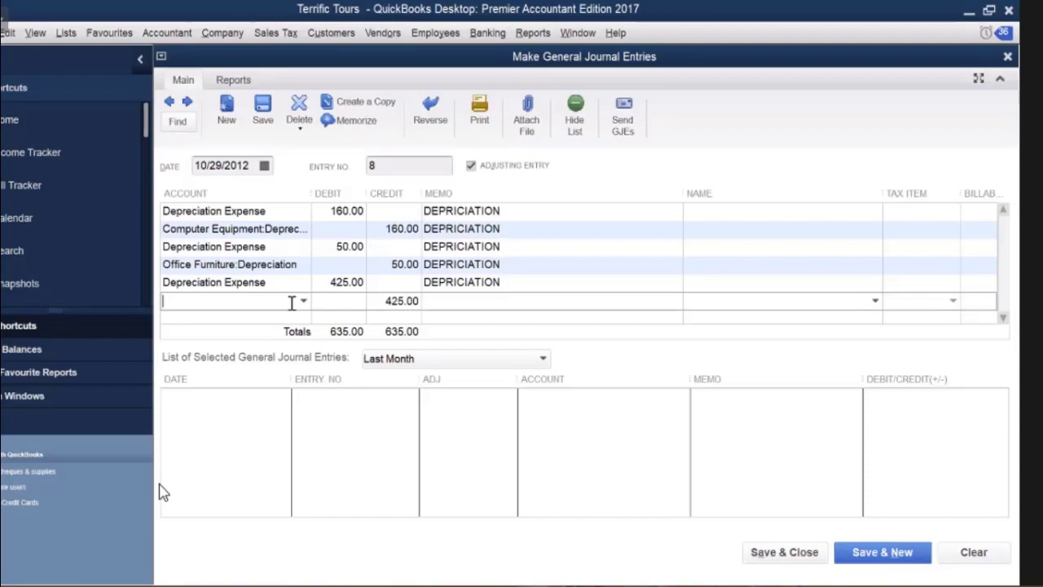
pyautogui.write('Vehicle Expenses')
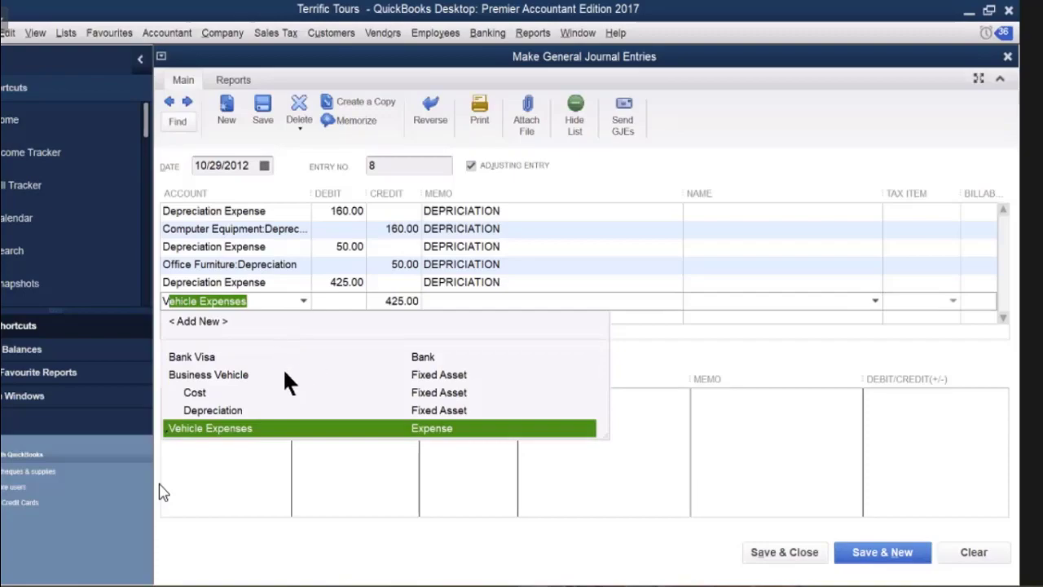
pyautogui.click(234, 412)
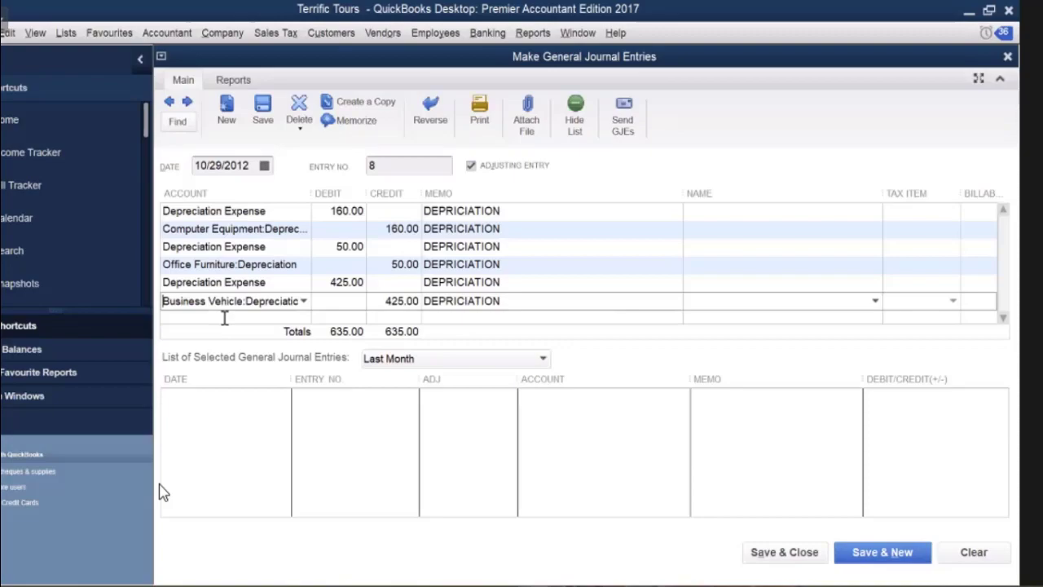
pyautogui.click(226, 319)
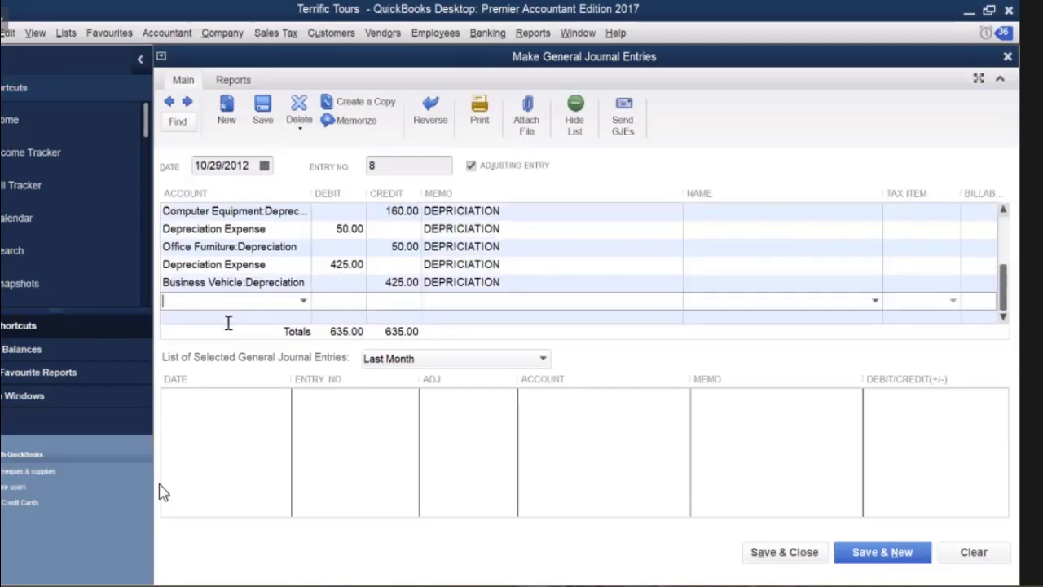
# Debit Depreciation Expense 450.00, credit Office:Depreciation 450.00, and save entry 8.
pyautogui.write('Depreciation Expense')
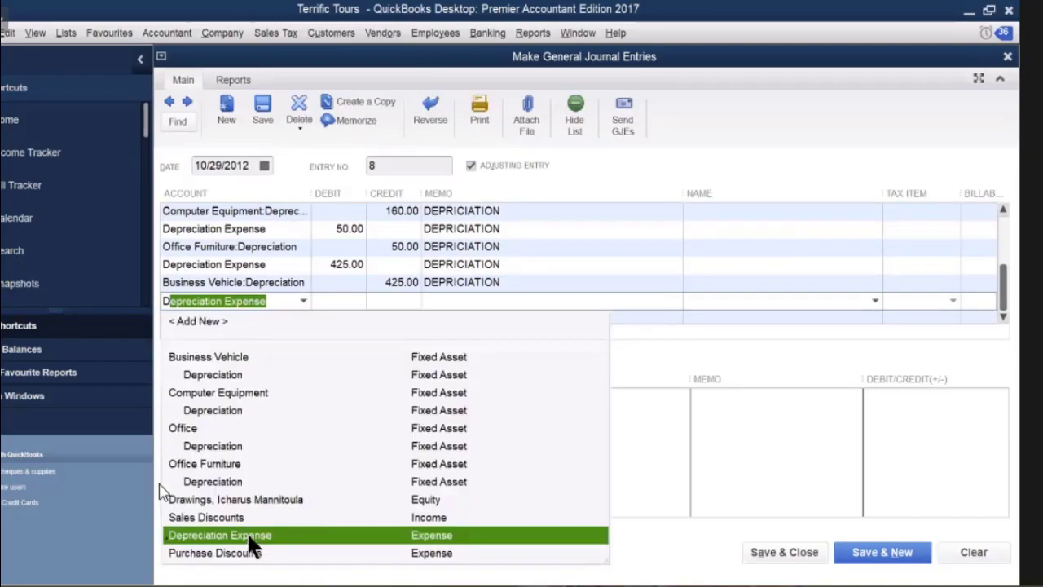
pyautogui.click(339, 303)
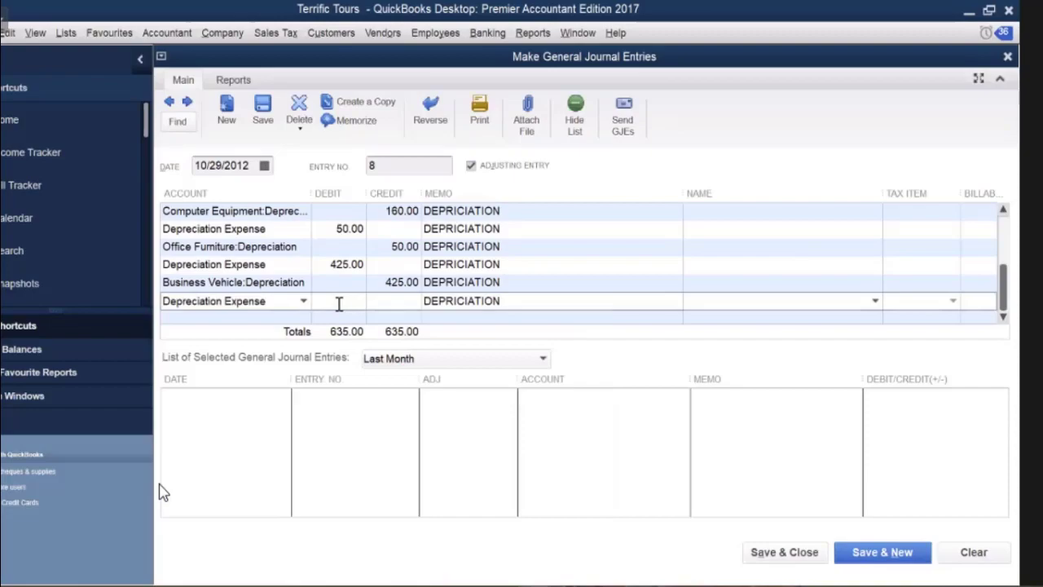
pyautogui.write('450')
pyautogui.click(245, 316)
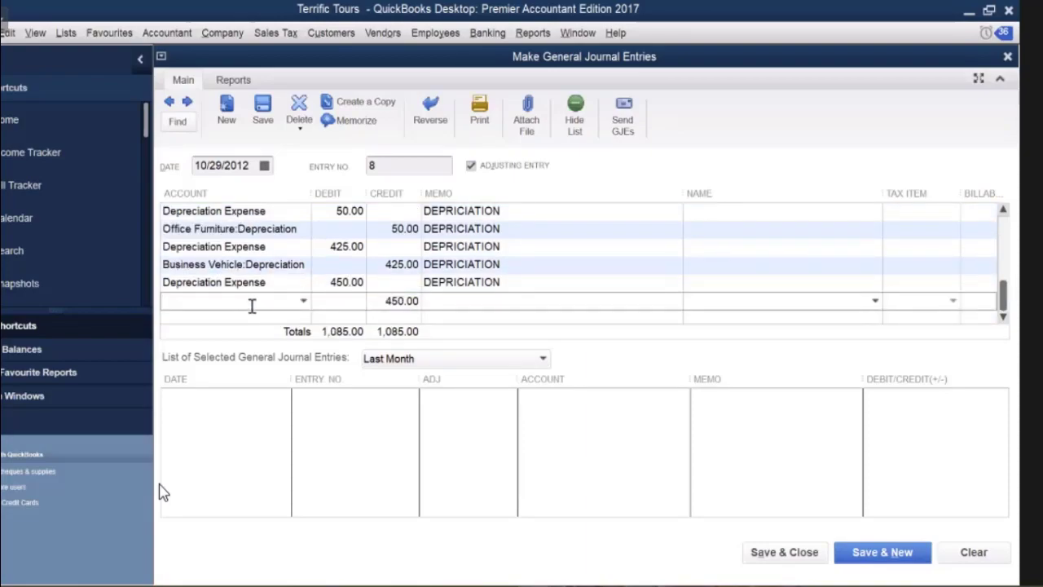
pyautogui.write('Office')
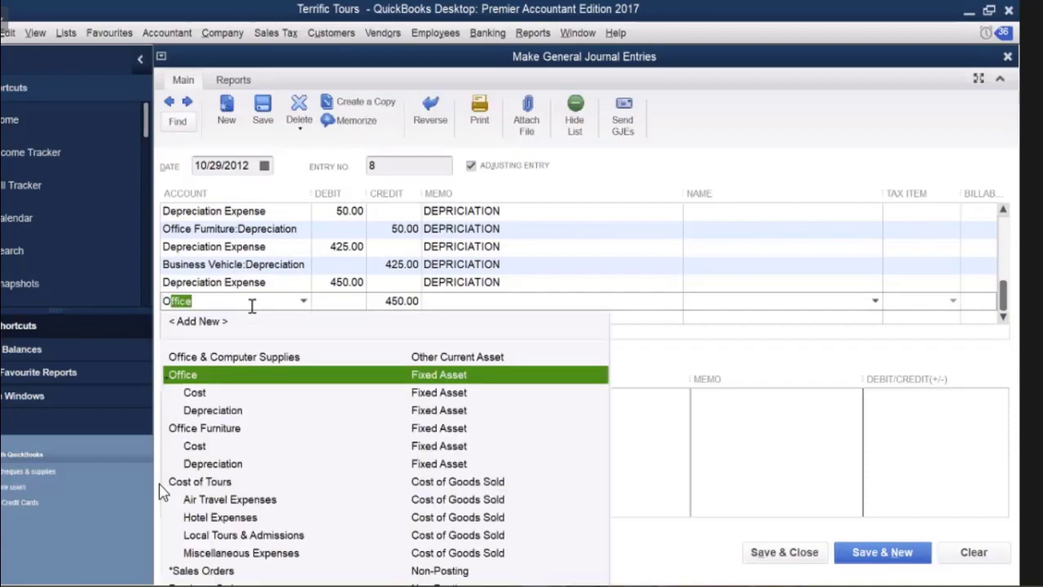
pyautogui.click(462, 405)
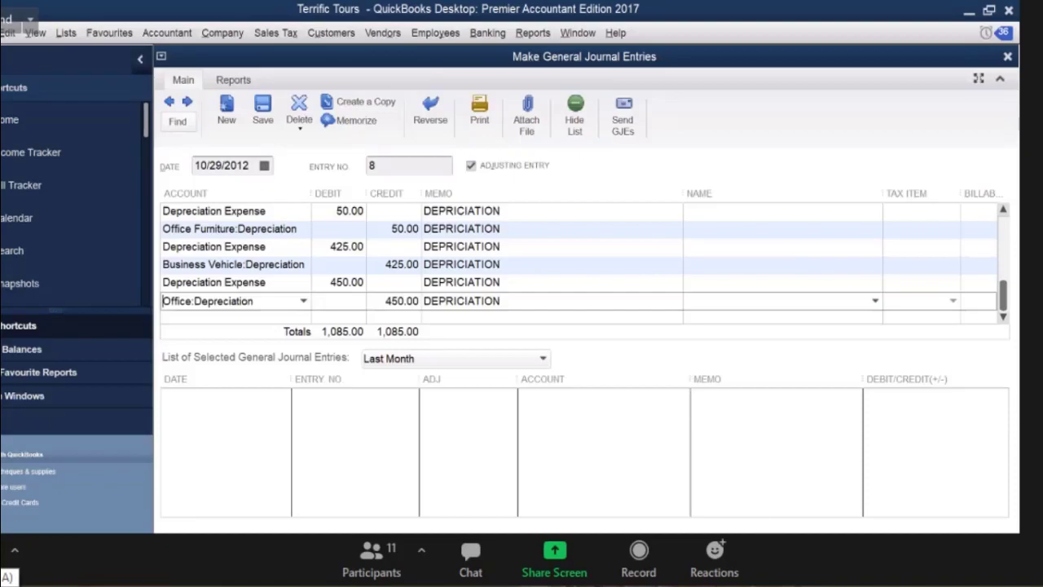
pyautogui.hotkey('alt', 'a')
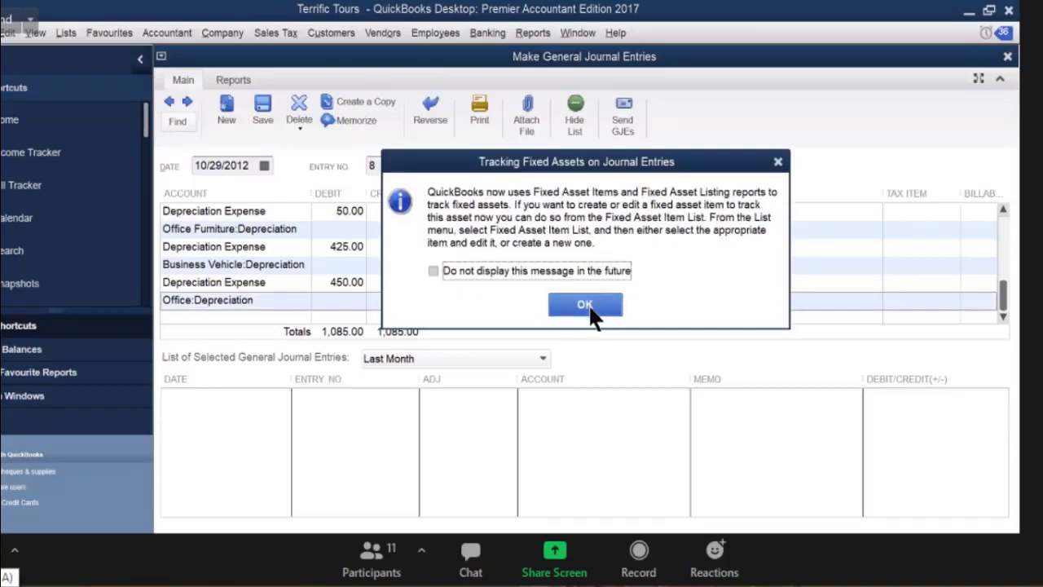
# Dismiss the Tracking Fixed Assets on Journal Entries notice with OK.
pyautogui.click(585, 304)
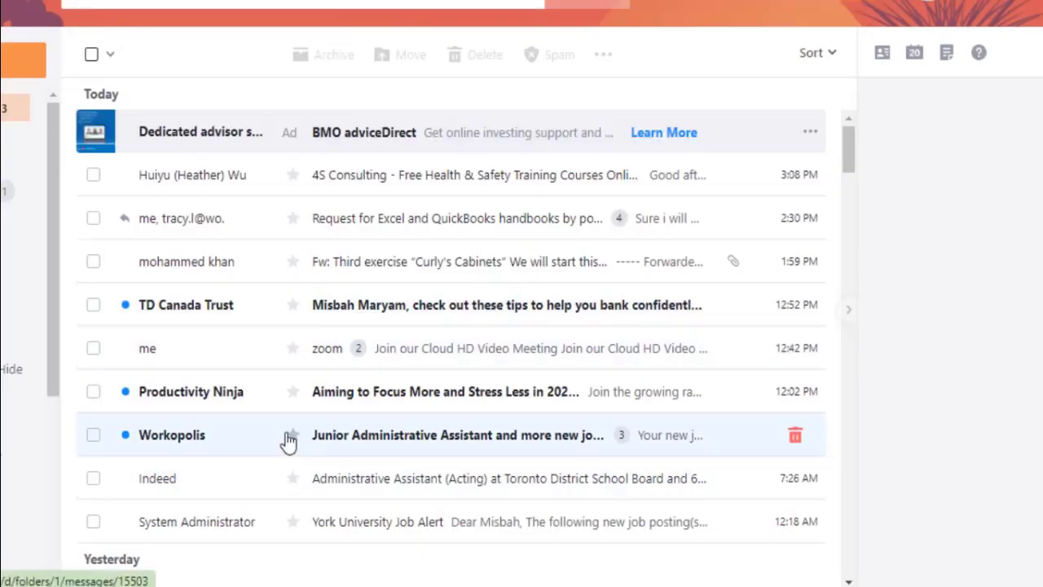
# Save the Curly .QBB attachment from the 'Fw: Third exercise' email into the Terrific Tours folder.
pyautogui.click(363, 271)
pyautogui.scroll(-6, 169, 292)
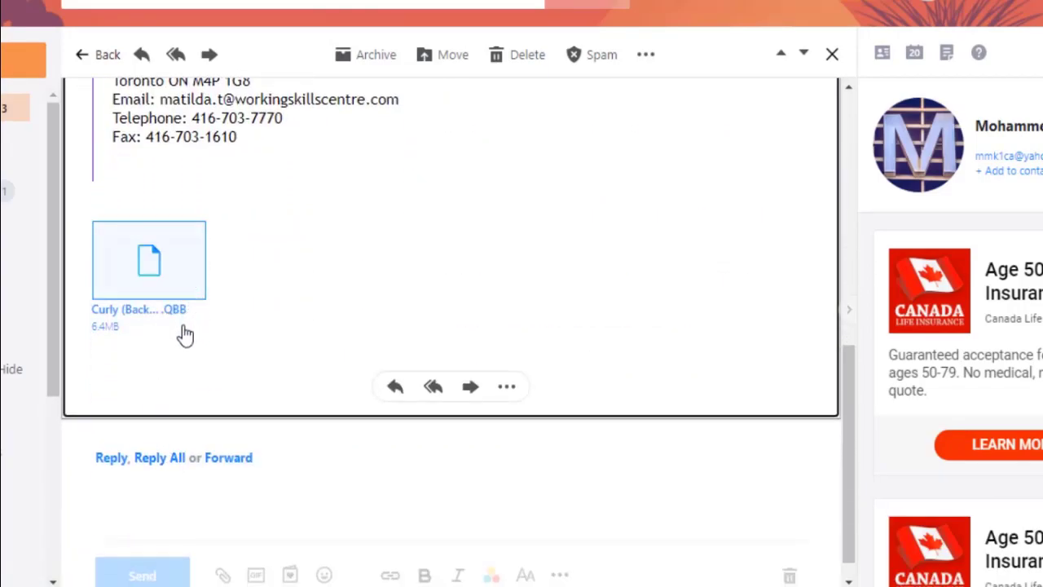
pyautogui.click(147, 348)
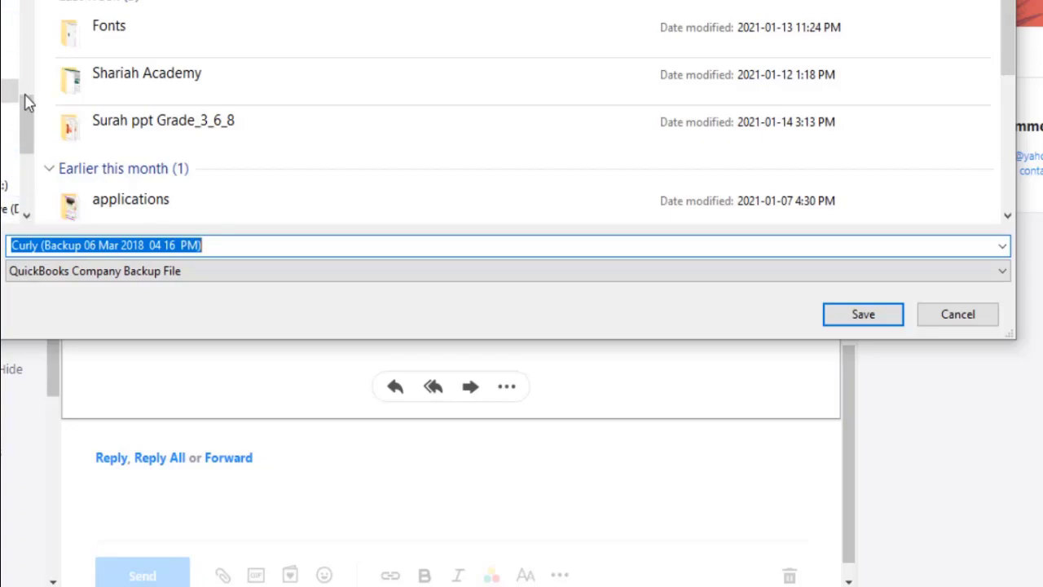
pyautogui.moveTo(28, 85); pyautogui.dragTo(35, 44)
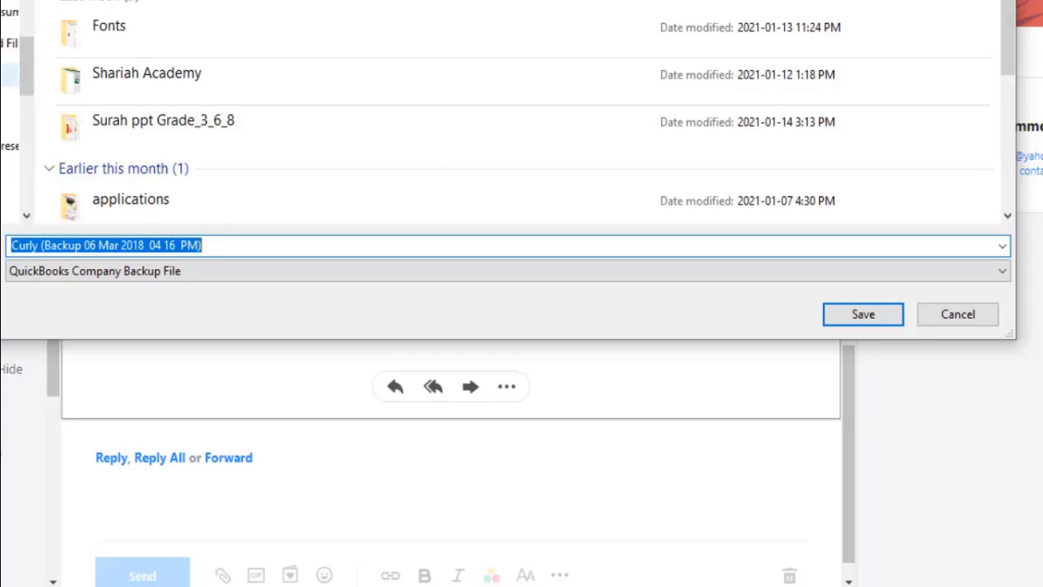
pyautogui.click(8, 75)
pyautogui.click(8, 145)
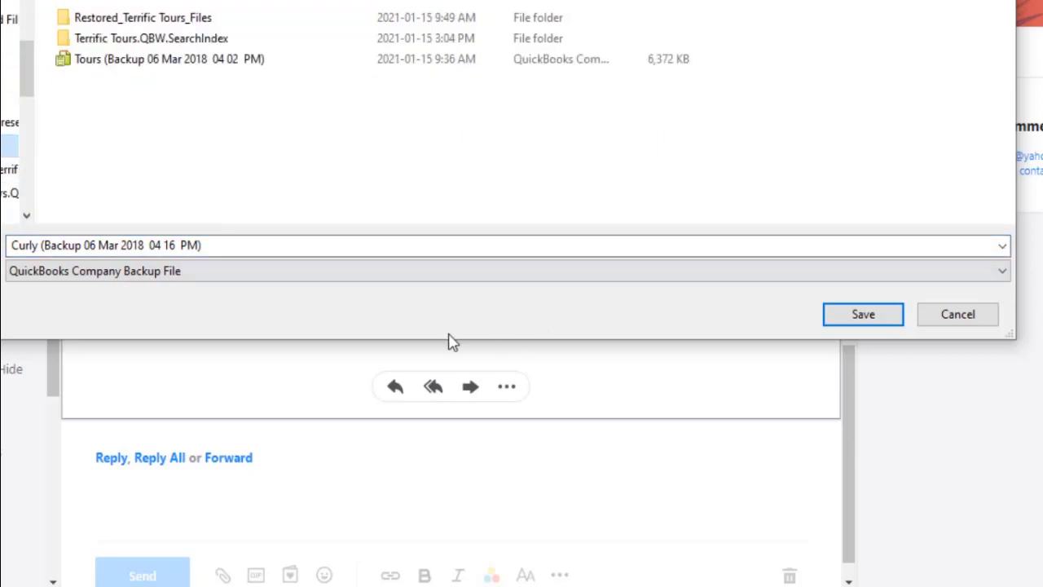
pyautogui.click(845, 319)
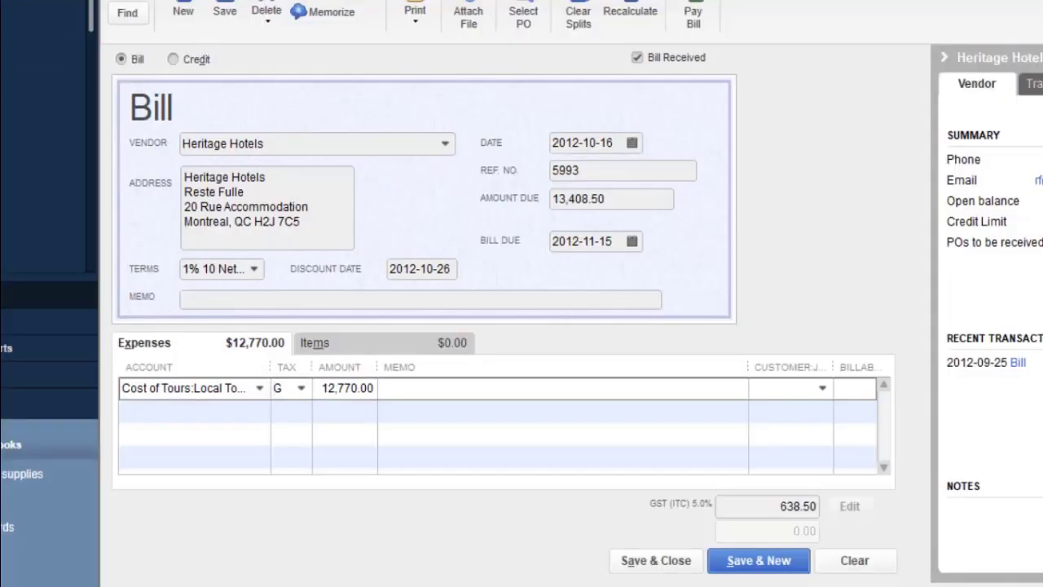
# Discard the unsaved Heritage Hotels bill and start restoring a backup copy in Open or Restore Company.
pyautogui.press('Escape')
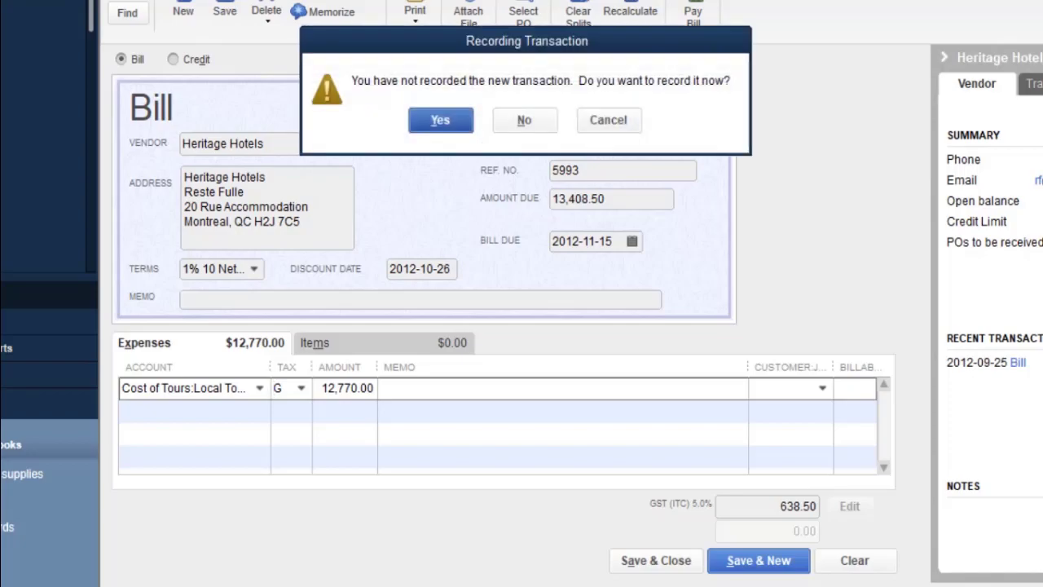
pyautogui.click(548, 128)
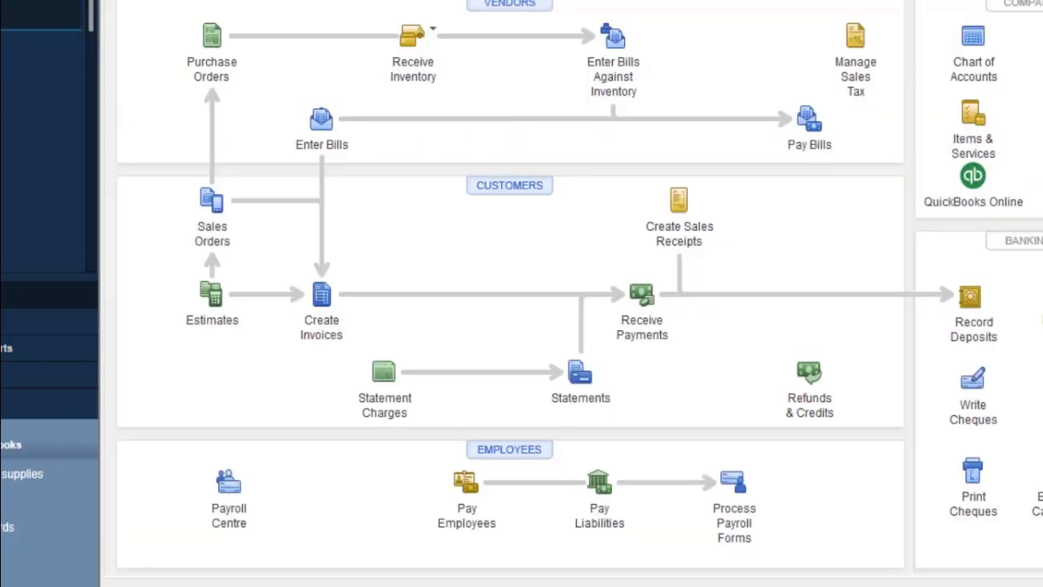
pyautogui.hotkey('alt', 'f')
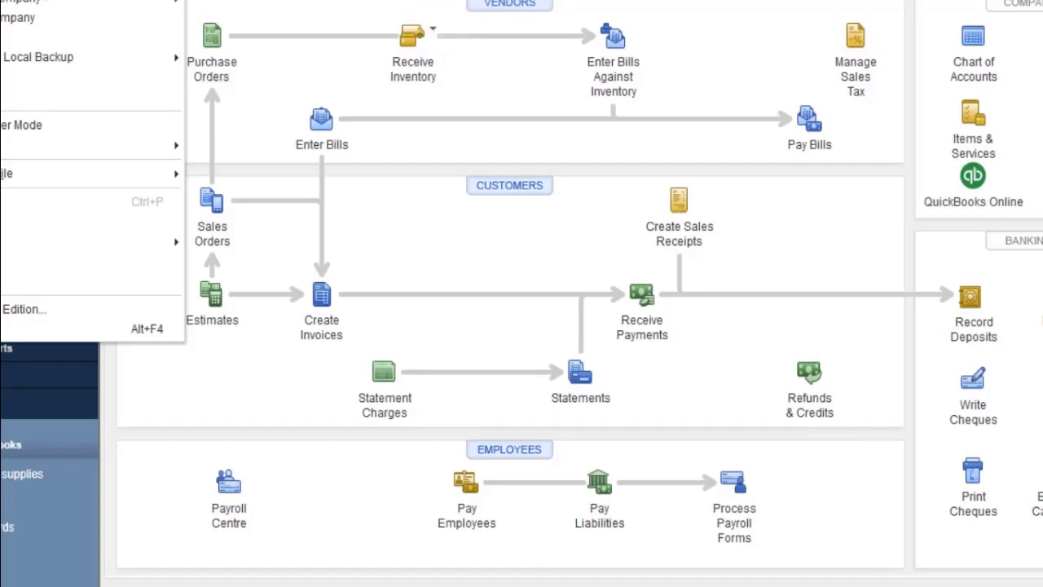
pyautogui.press('o')
pyautogui.click(56, 154)
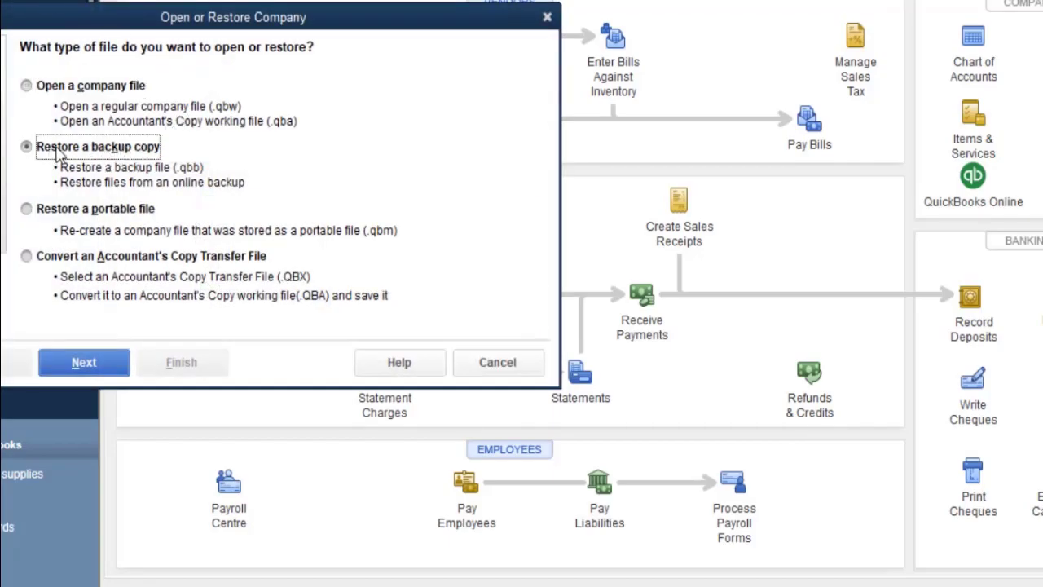
pyautogui.click(91, 369)
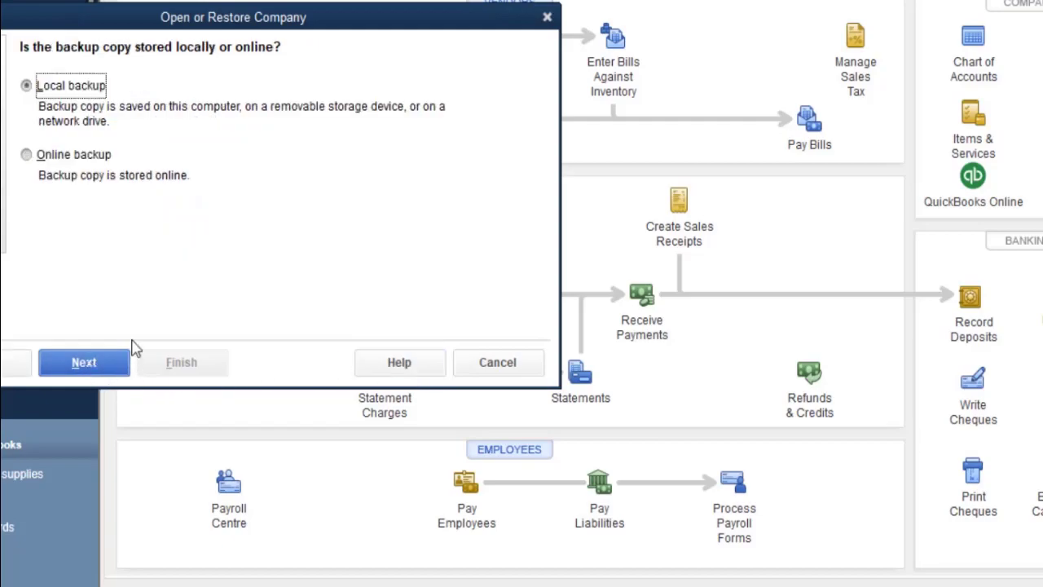
pyautogui.click(83, 362)
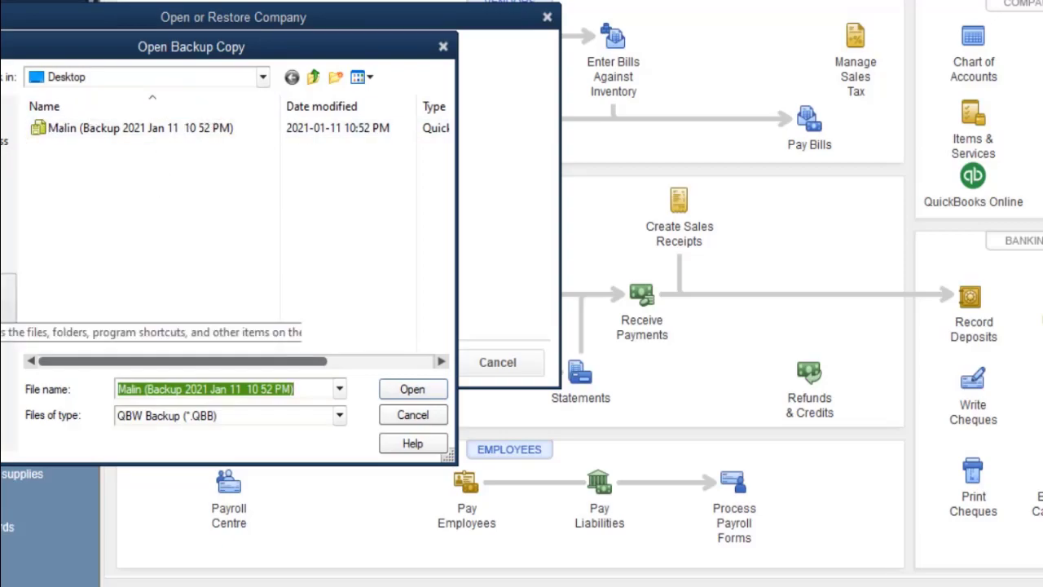
# Browse This PC and the Look in list in Open Backup Copy for the Curly backup.
pyautogui.click(6, 302)
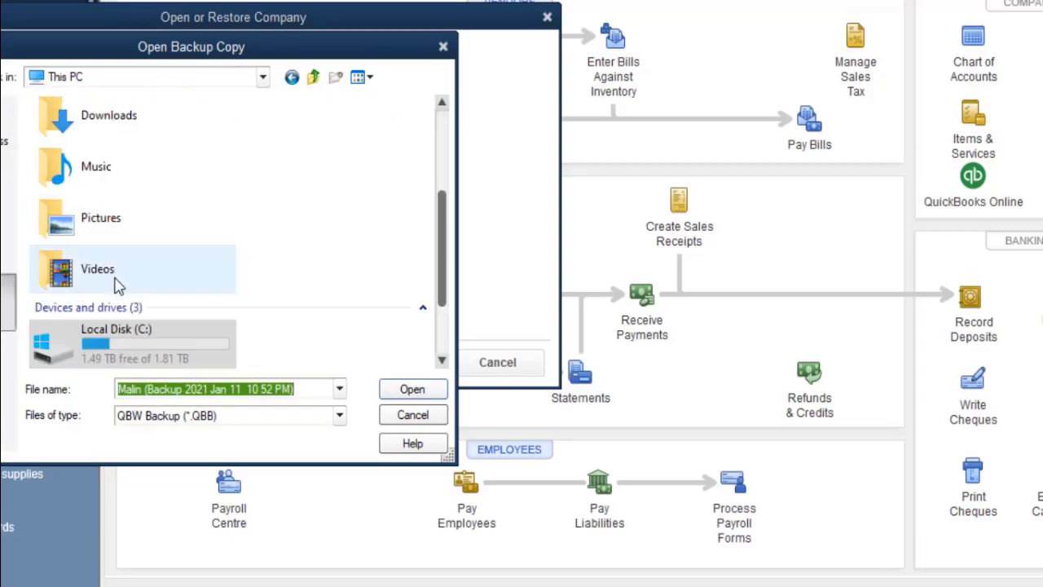
pyautogui.scroll(-2, 90, 297)
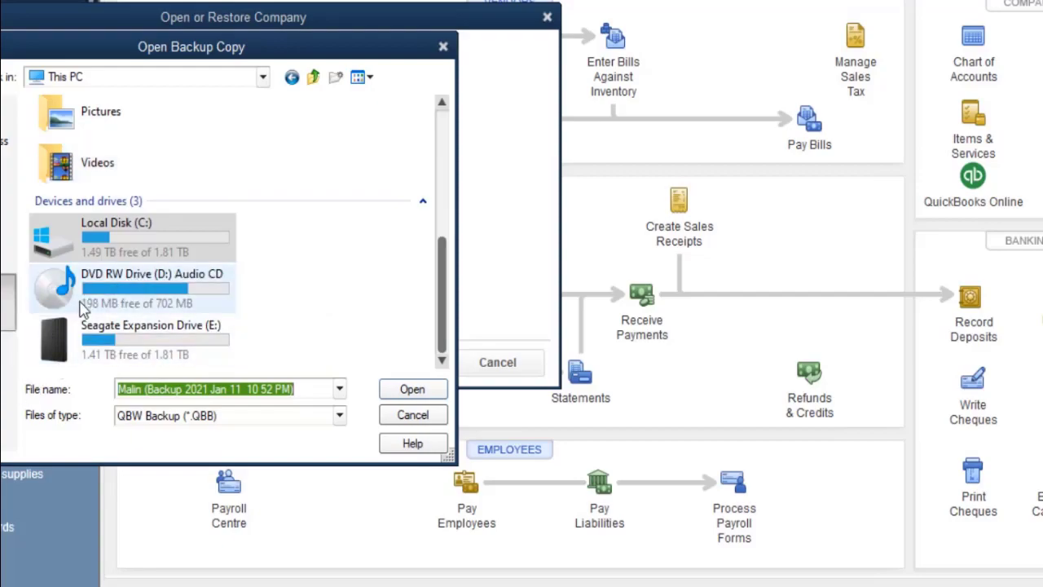
pyautogui.scroll(5, 82, 308)
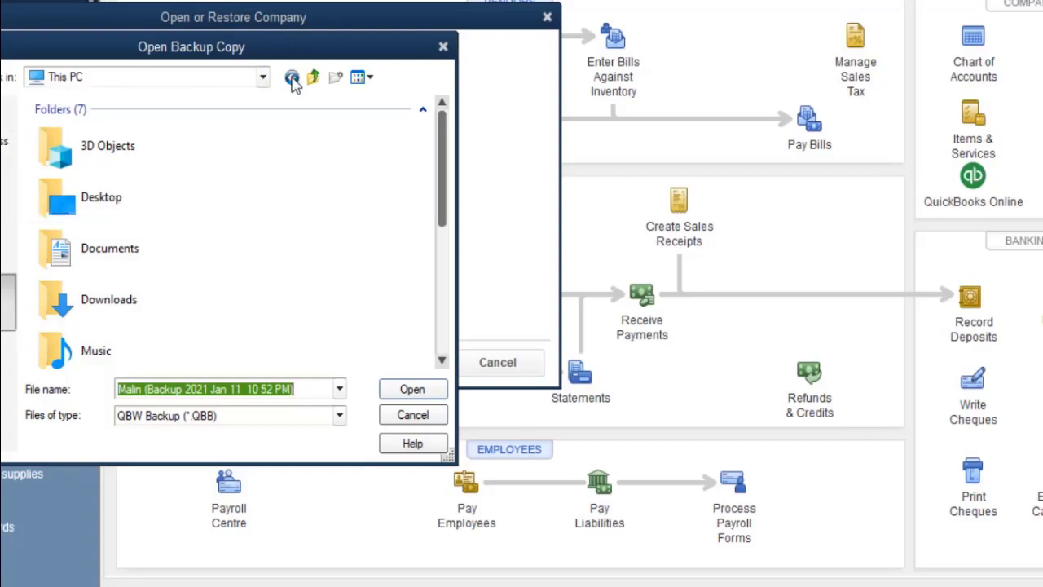
pyautogui.click(262, 79)
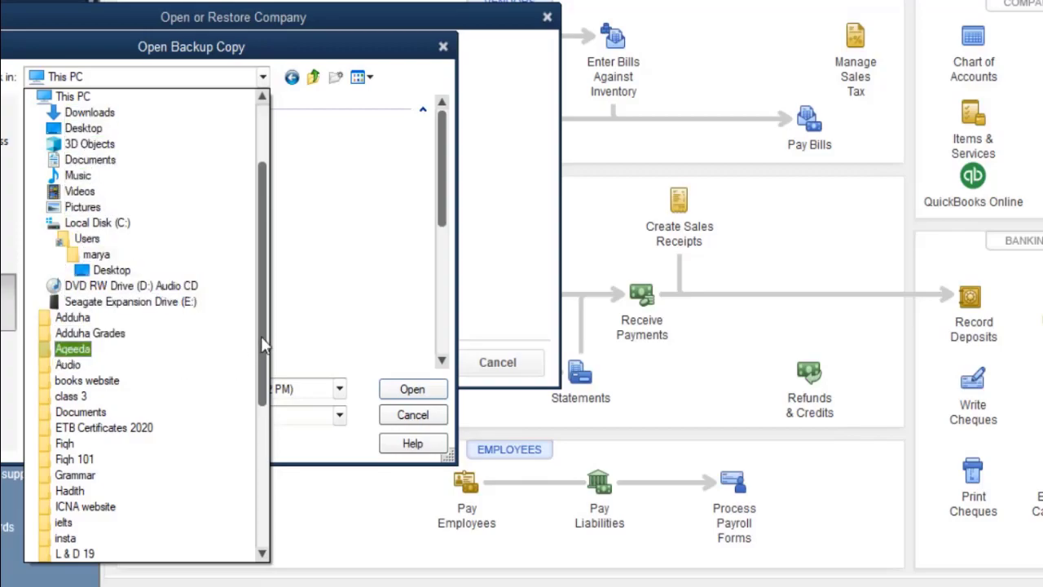
pyautogui.moveTo(260, 350); pyautogui.dragTo(251, 524)
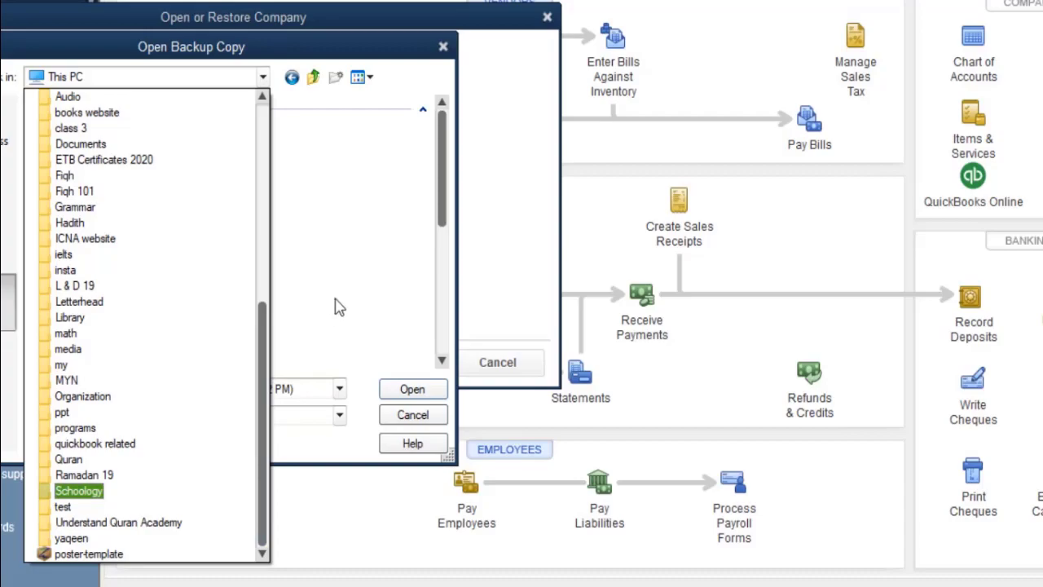
pyautogui.click(308, 310)
pyautogui.scroll(-5, 200, 302)
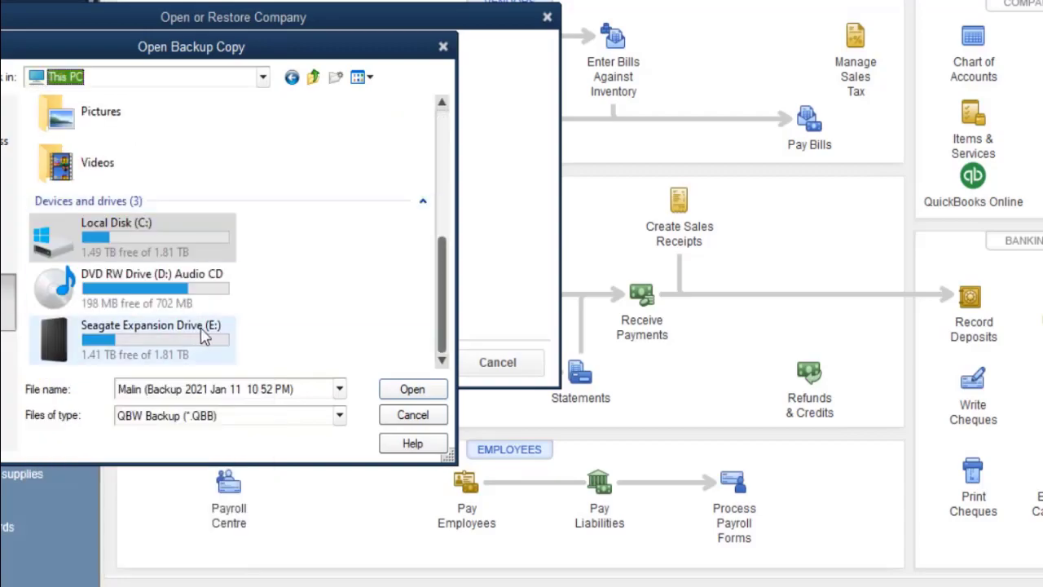
pyautogui.scroll(5, 225, 326)
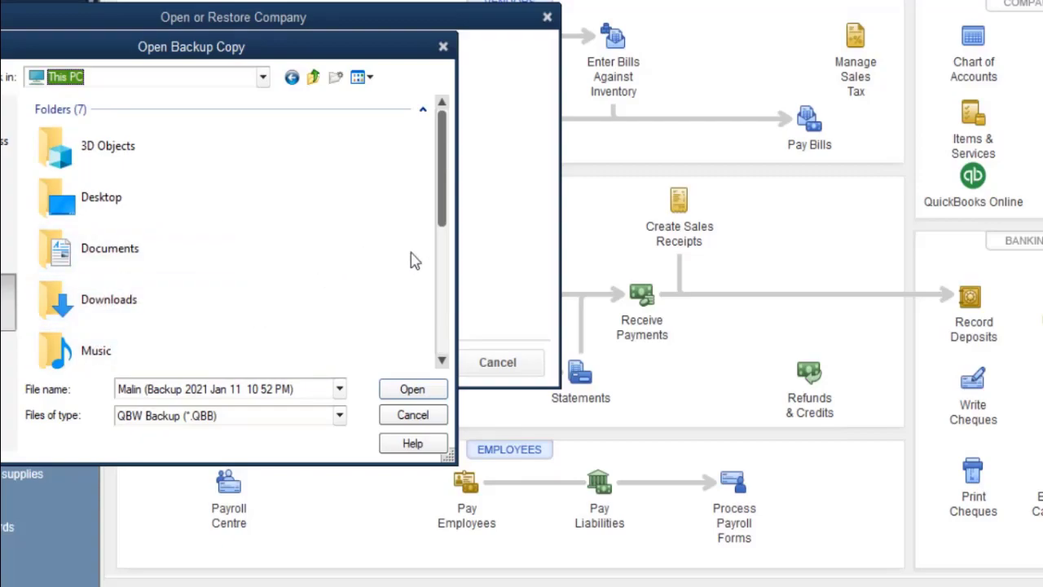
pyautogui.click(447, 330)
pyautogui.moveTo(446, 330); pyautogui.dragTo(452, 198)
# Check the Look in list once more, keep the location, and close Open Backup Copy.
pyautogui.click(263, 77)
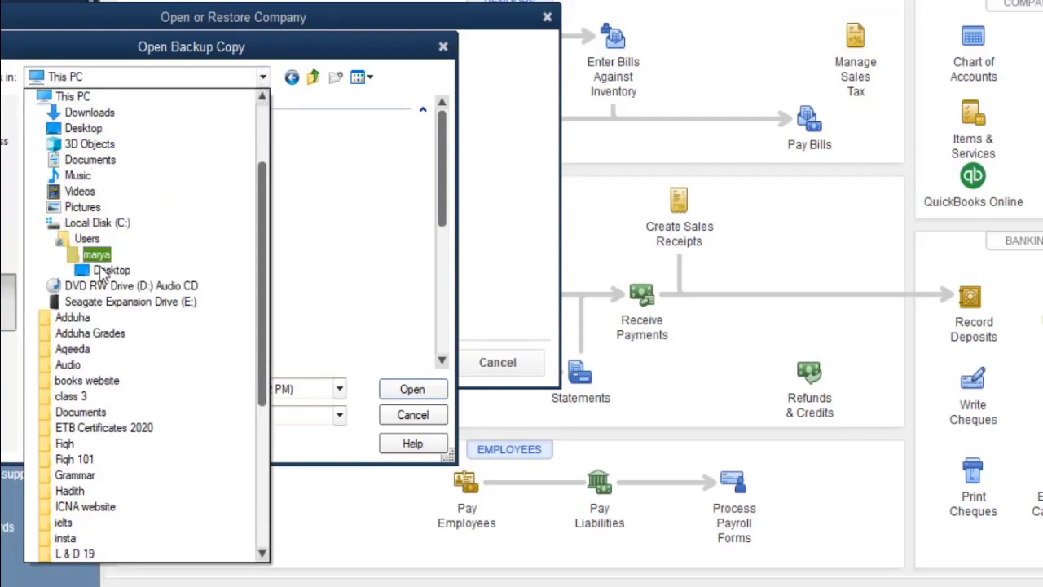
pyautogui.scroll(-6, 92, 383)
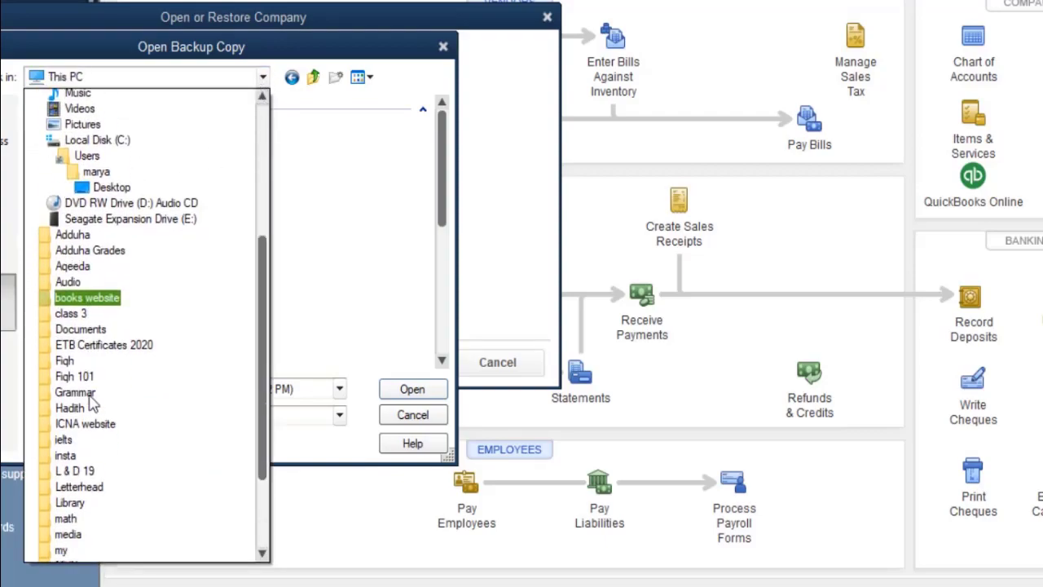
pyautogui.moveTo(262, 367); pyautogui.dragTo(232, 161)
pyautogui.click(341, 172)
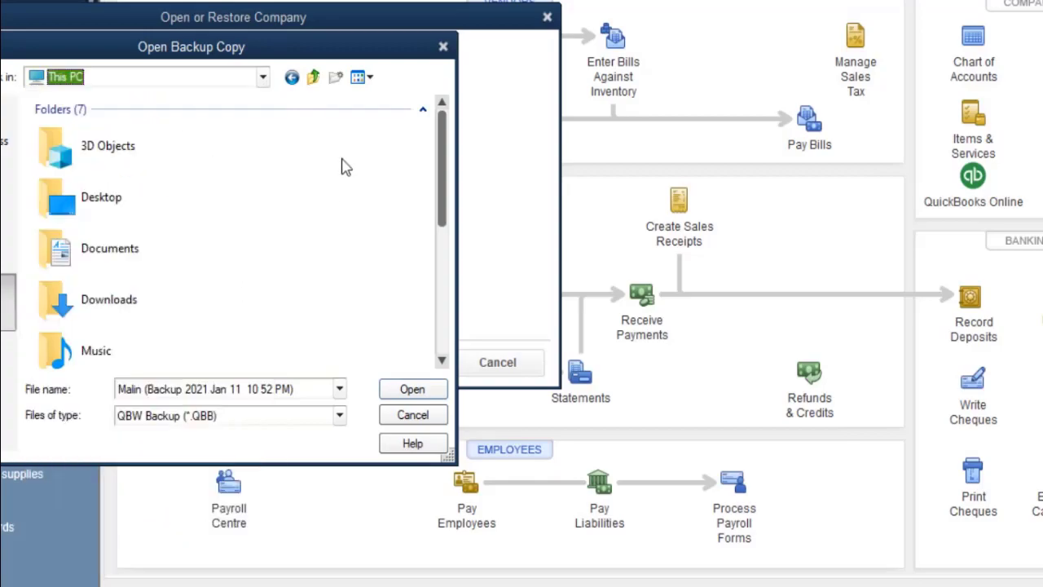
pyautogui.click(442, 47)
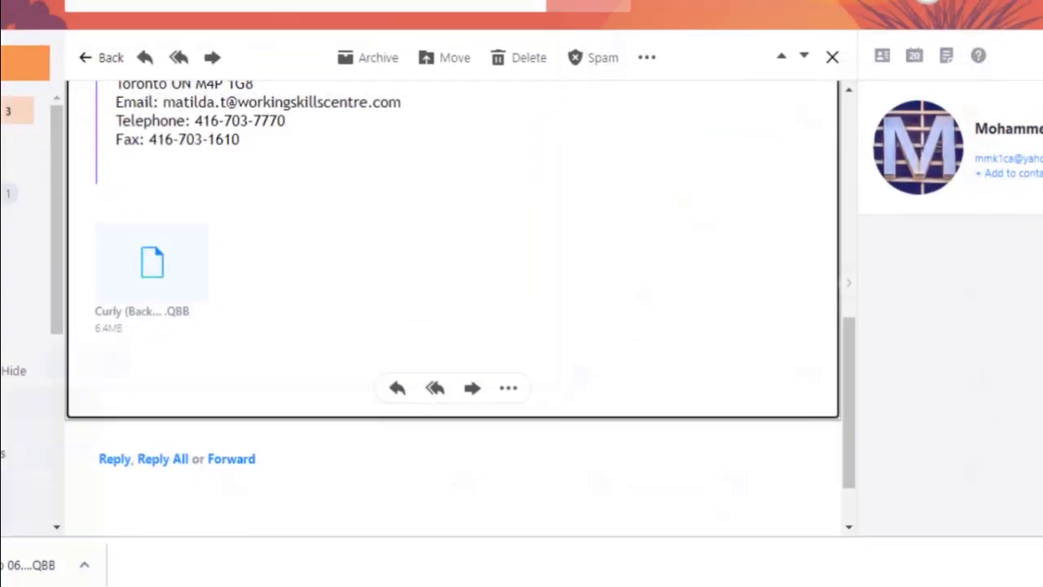
# Download the Curly .QBB backup attachment and save it into the Downloads folder.
pyautogui.moveTo(146, 275)
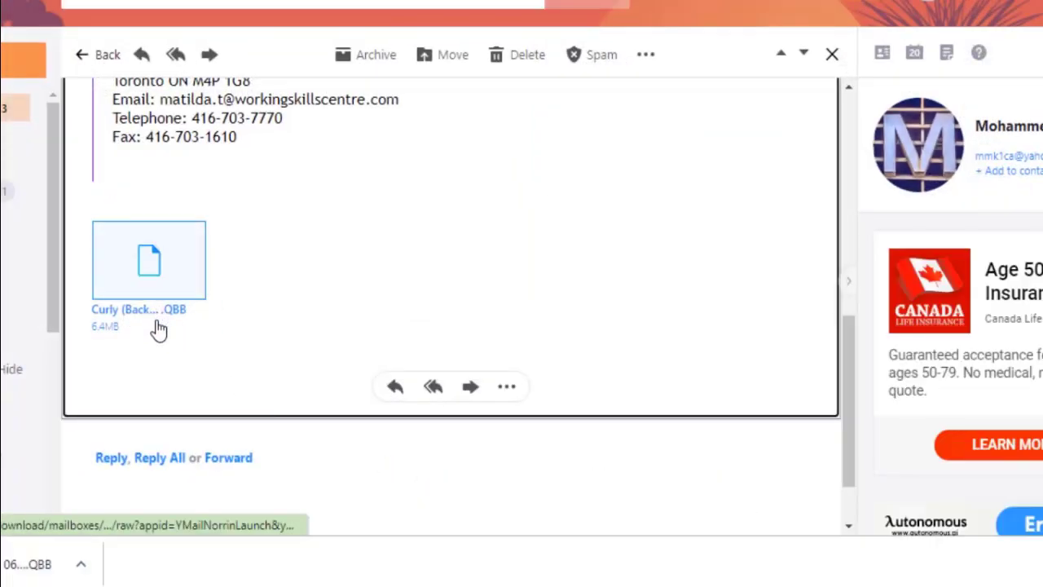
pyautogui.click(191, 287)
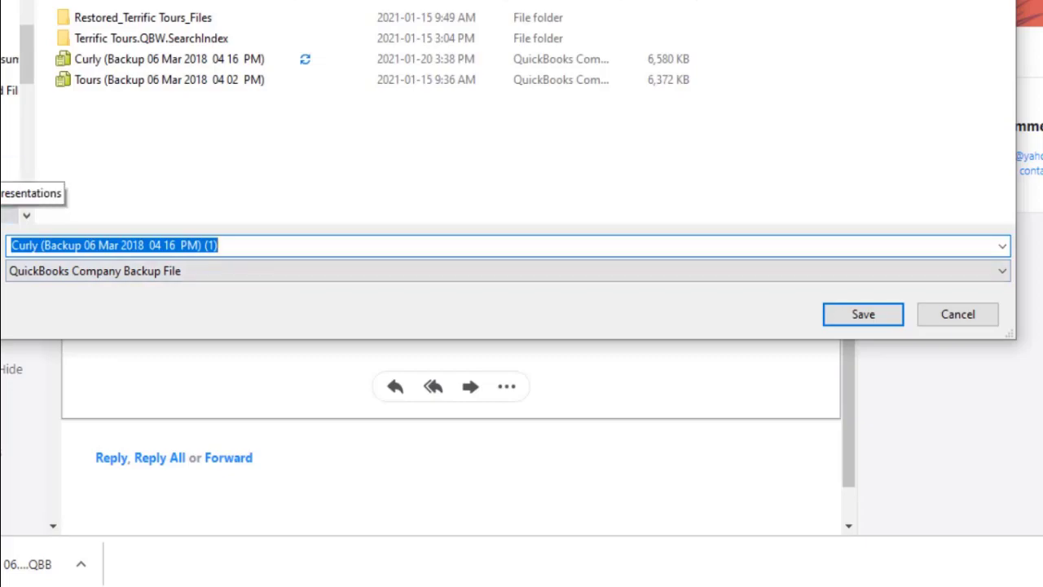
pyautogui.scroll(5, 10, 122)
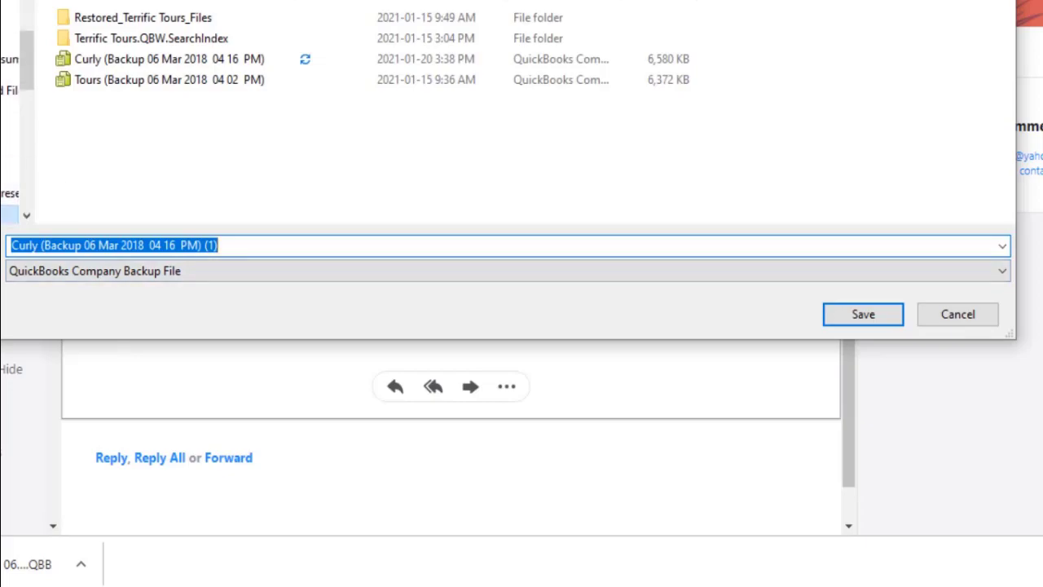
pyautogui.click(10, 52)
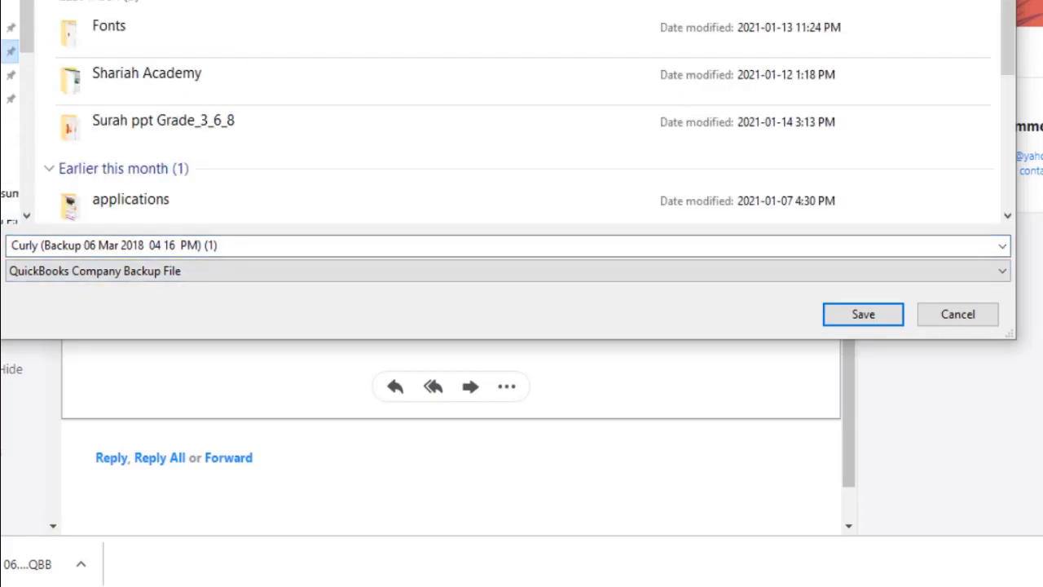
pyautogui.click(863, 317)
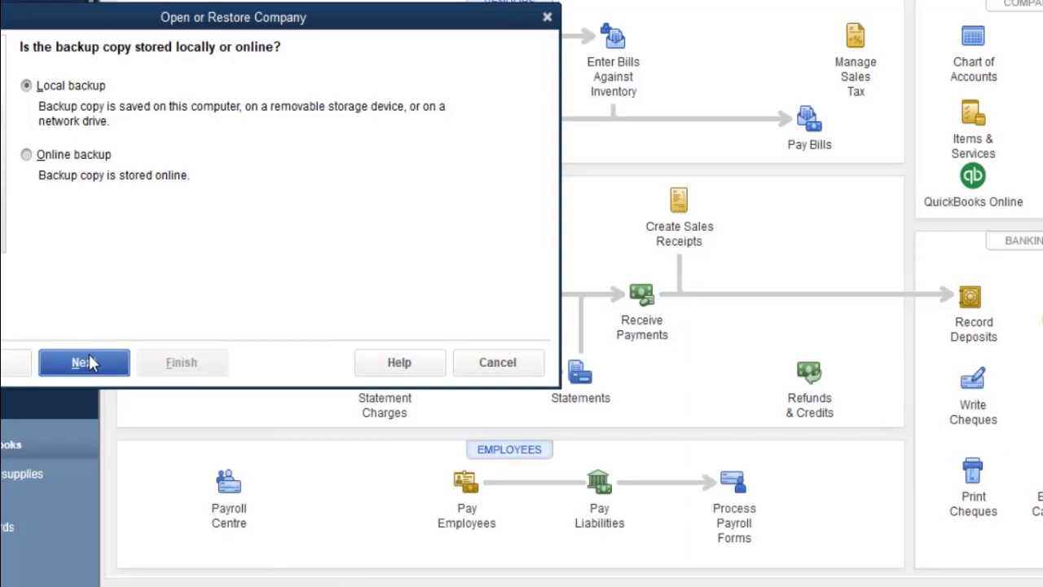
# Select the Curly backup file in This PC > Downloads as the backup to restore.
pyautogui.click(83, 361)
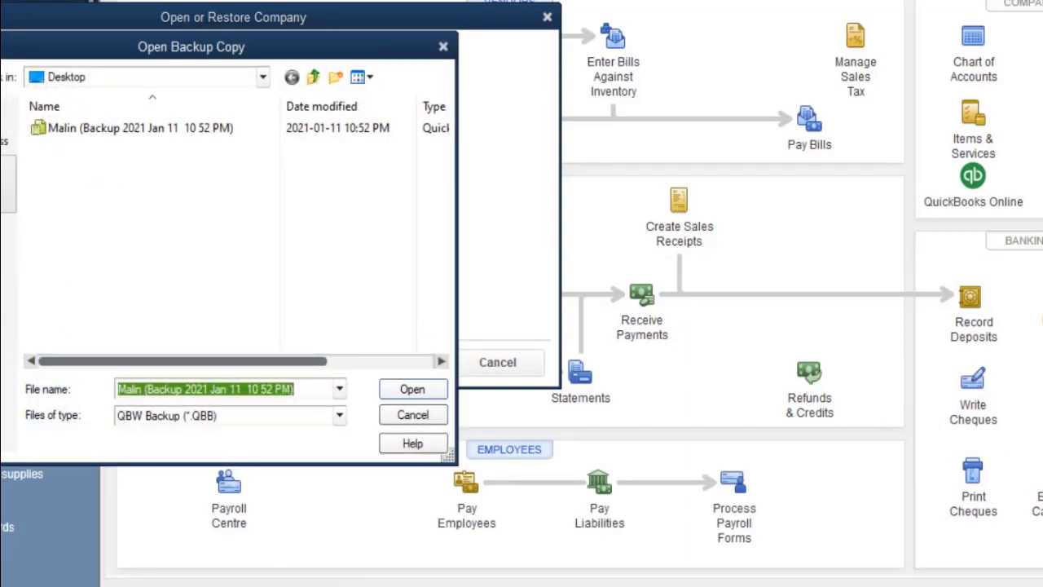
pyautogui.click(8, 243)
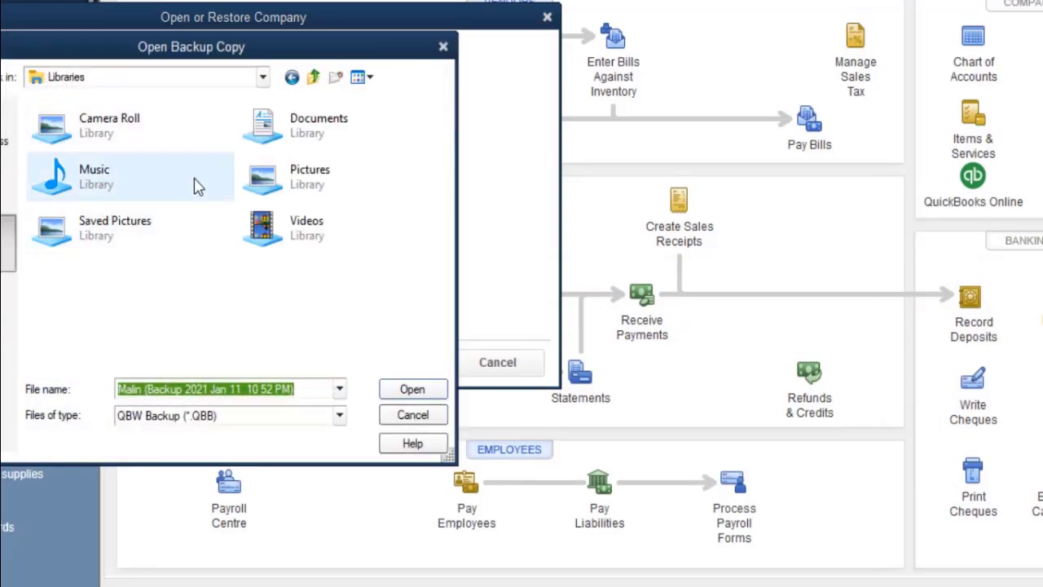
pyautogui.click(8, 301)
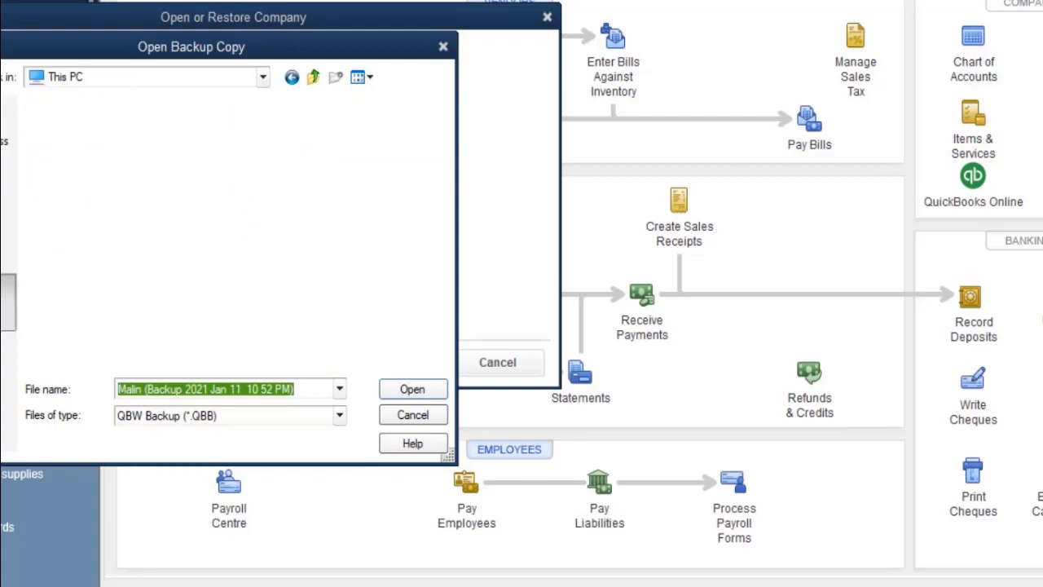
pyautogui.doubleClick(98, 303)
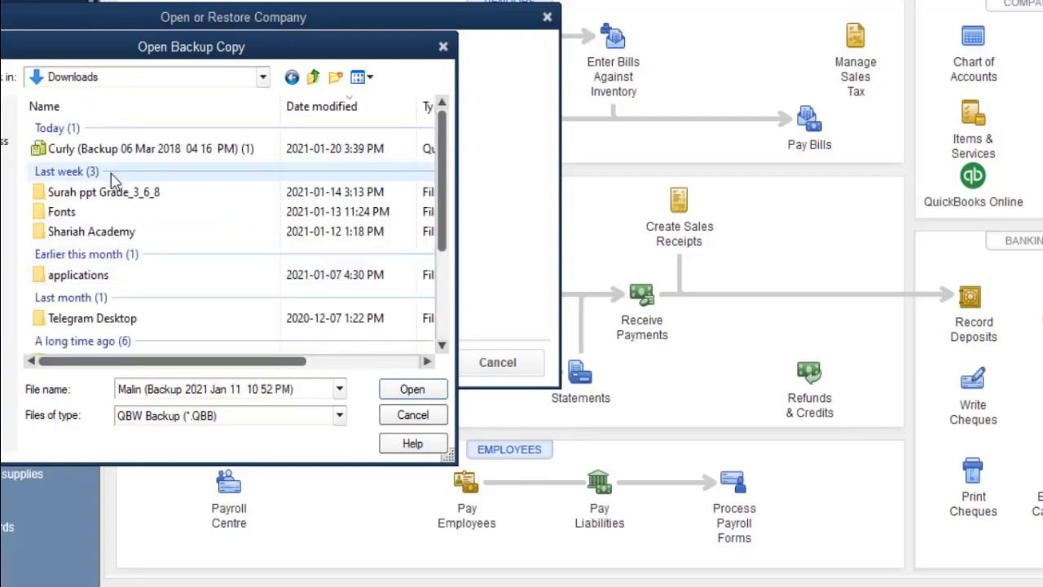
pyautogui.doubleClick(114, 148)
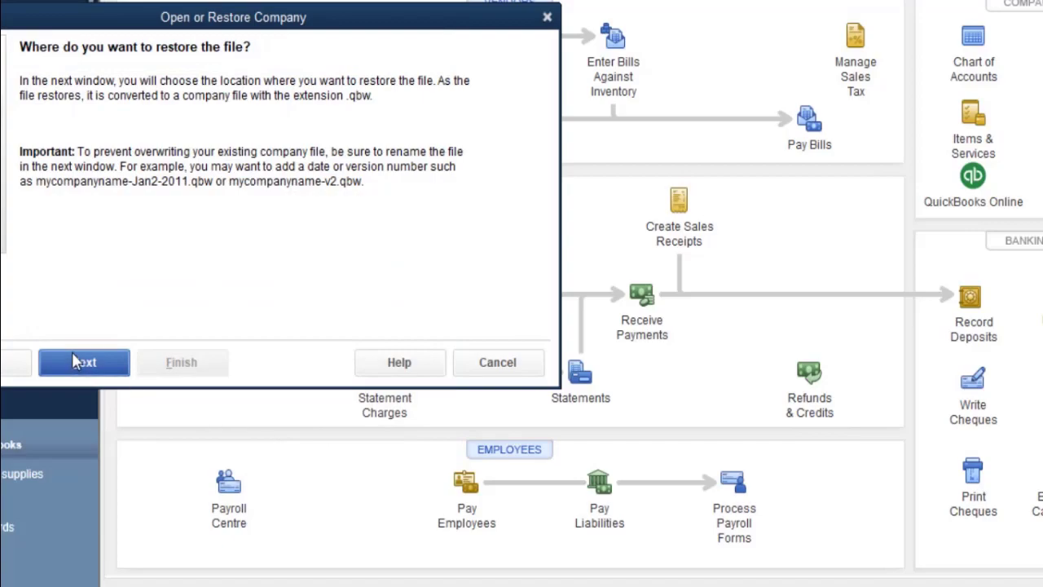
pyautogui.click(75, 361)
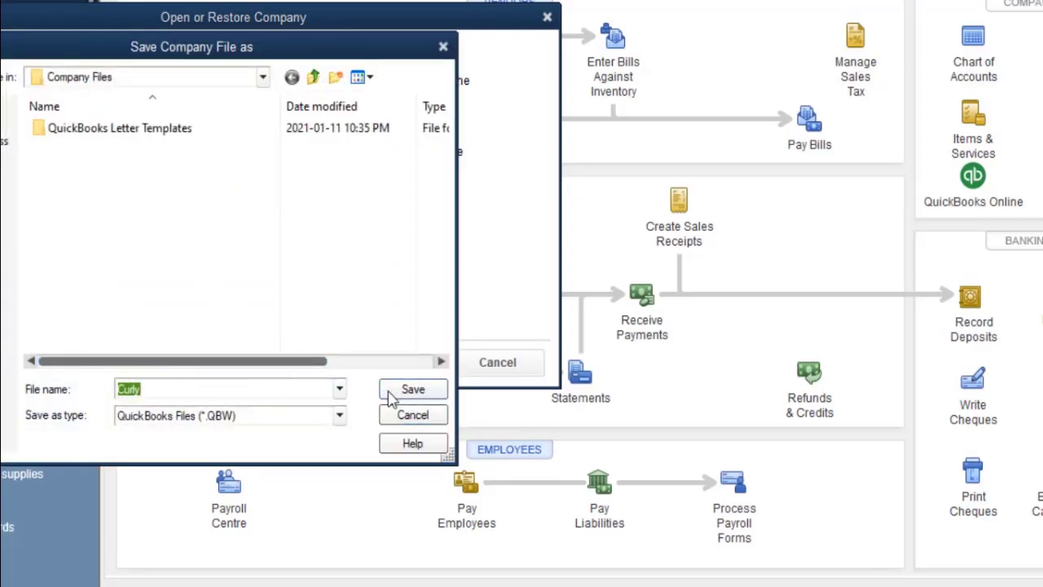
# After dismissing the file-not-found error, save the restored company as Curly in Downloads.
pyautogui.click(412, 391)
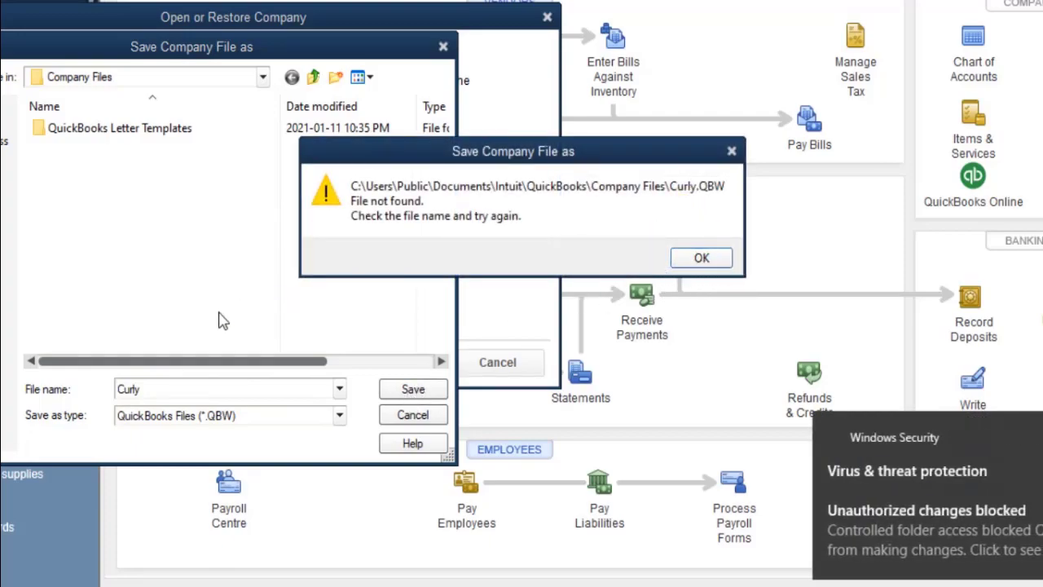
pyautogui.click(681, 259)
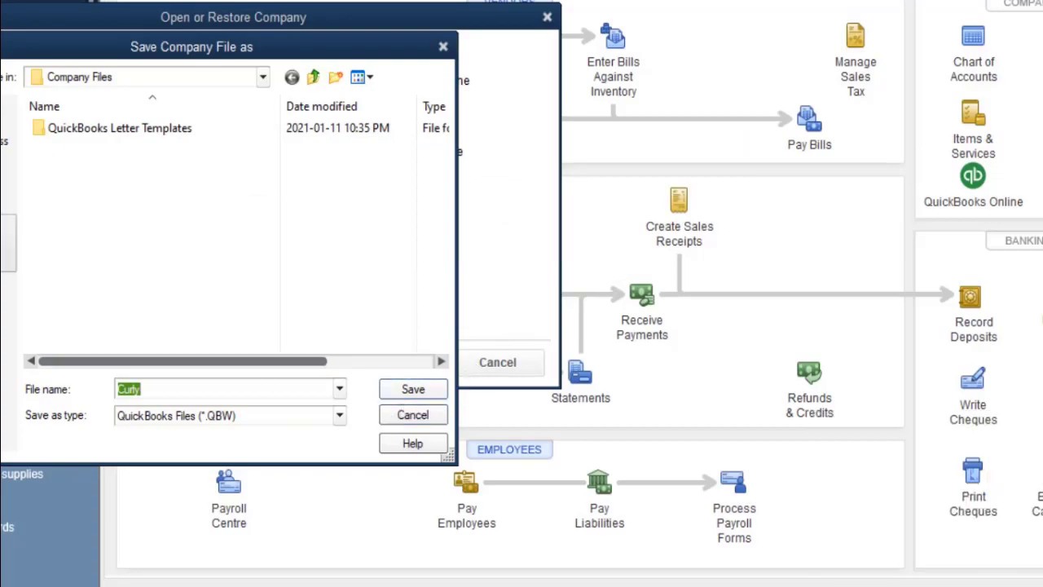
pyautogui.click(7, 294)
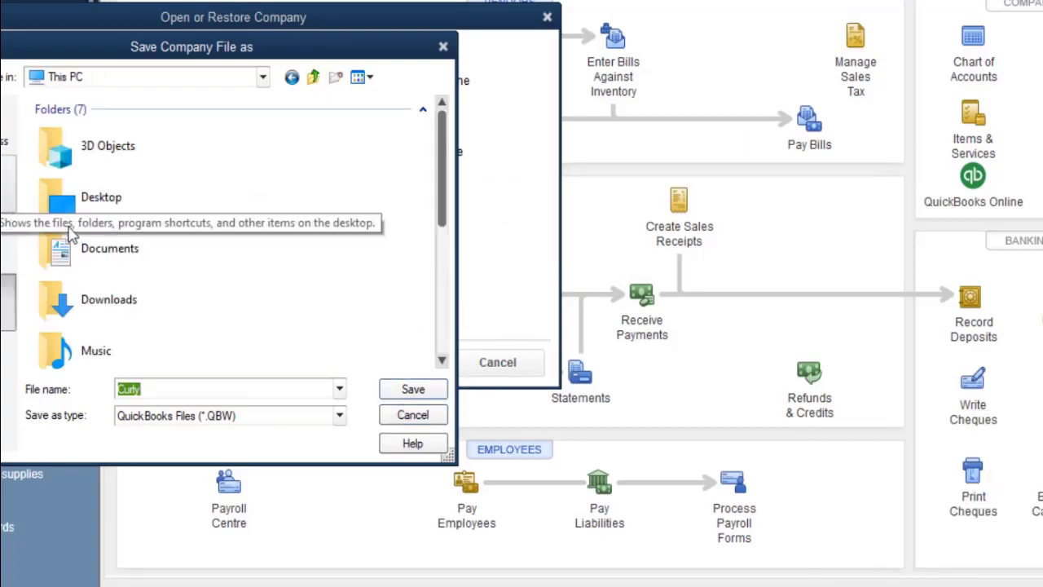
pyautogui.click(104, 302)
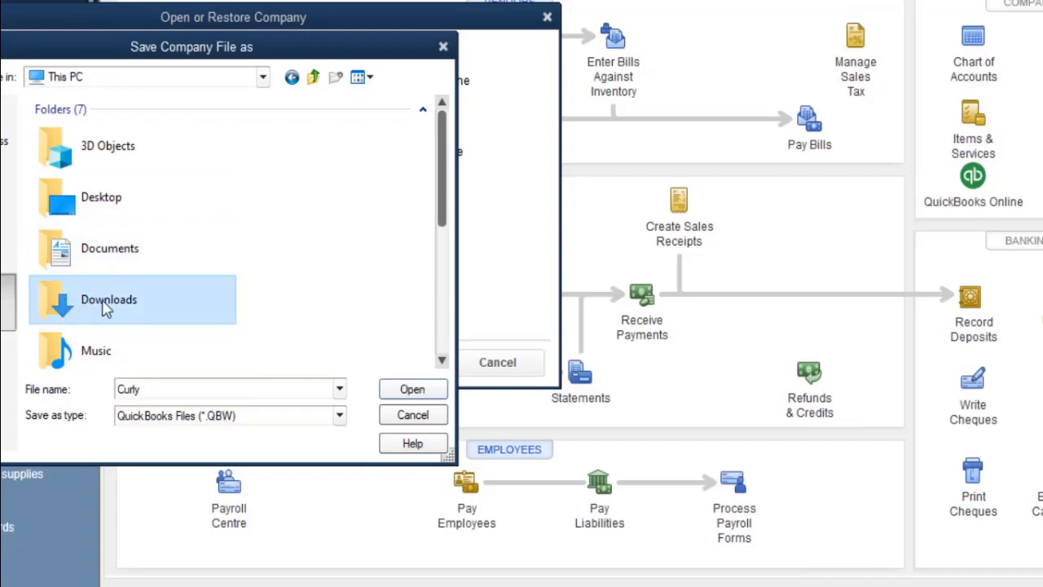
pyautogui.doubleClick(104, 303)
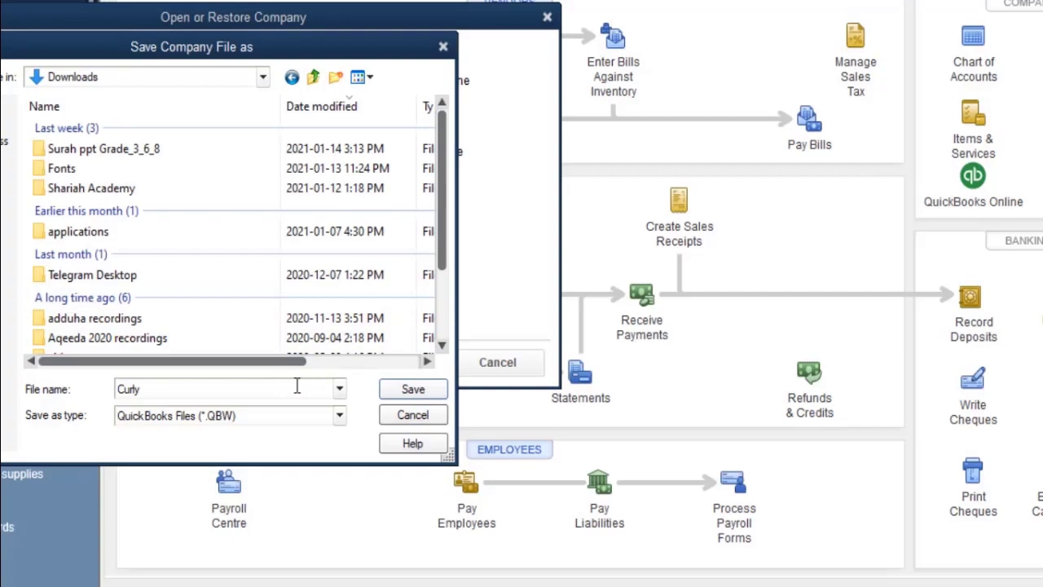
pyautogui.click(413, 390)
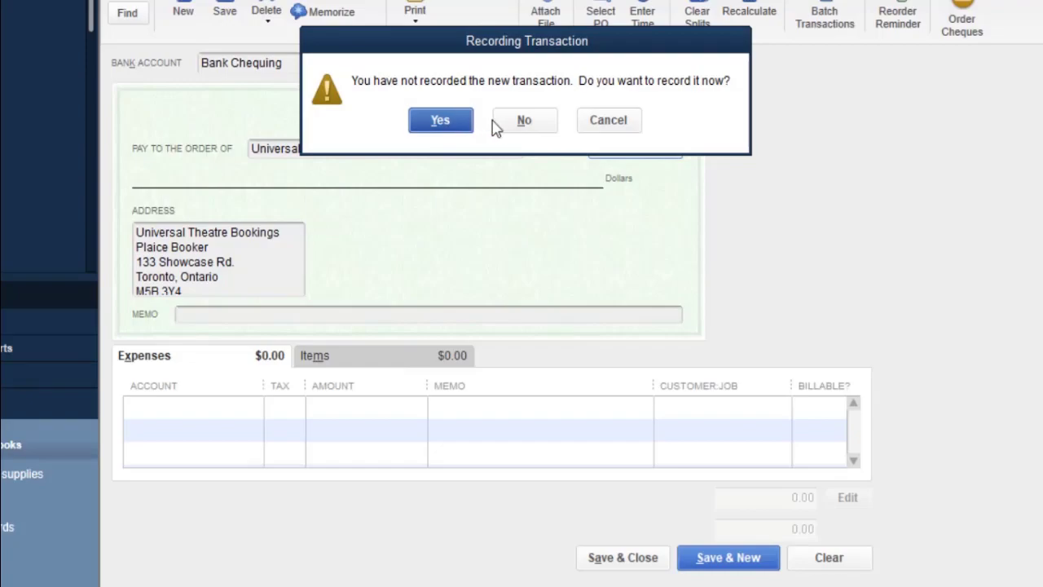
# Decline recording the Bank Chequing cheque, acknowledge the update, and confirm updating Curly to the new version.
pyautogui.click(524, 124)
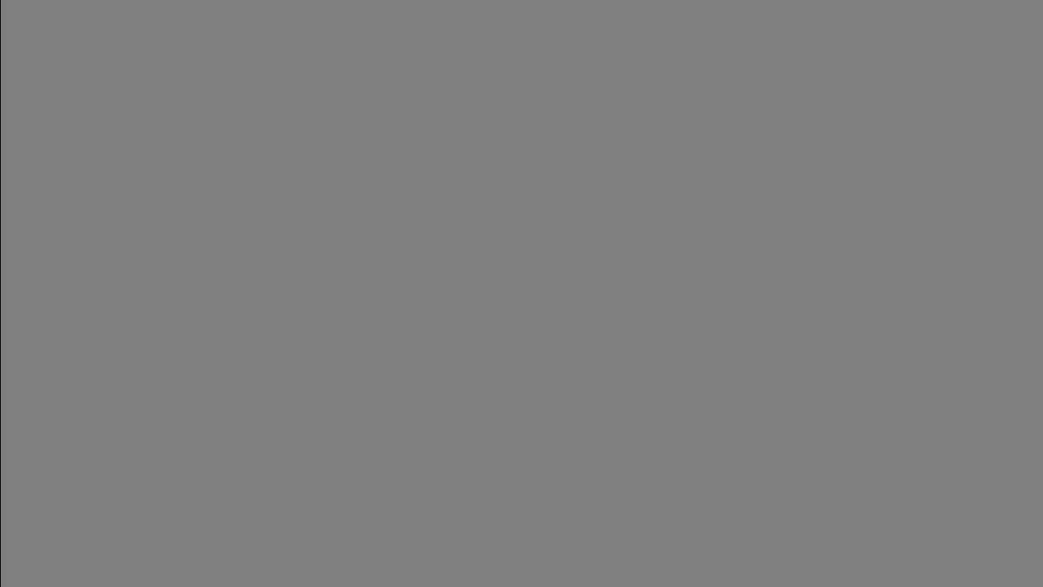
pyautogui.moveTo(773, 582)
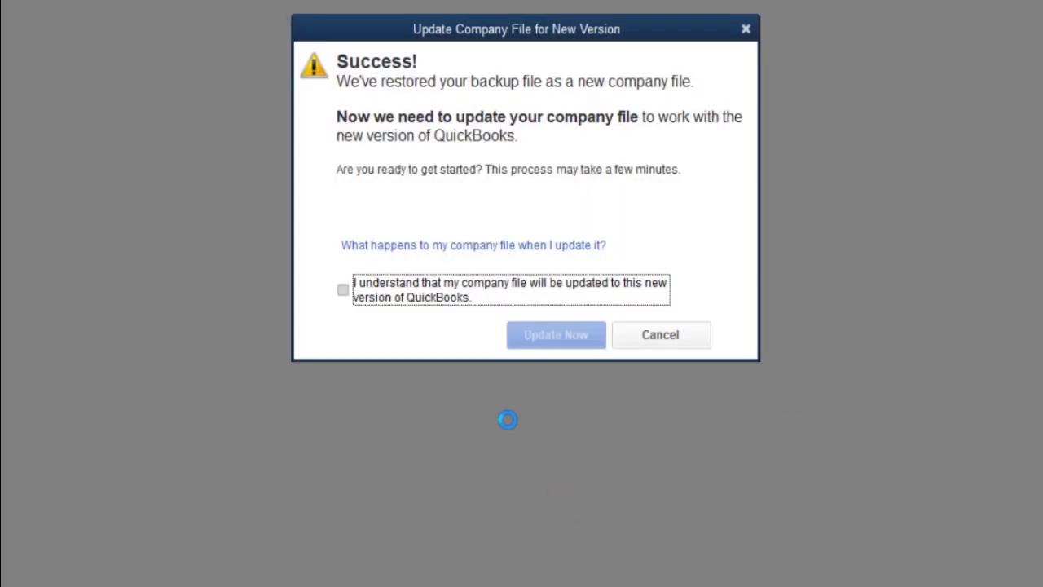
pyautogui.click(344, 292)
pyautogui.click(557, 343)
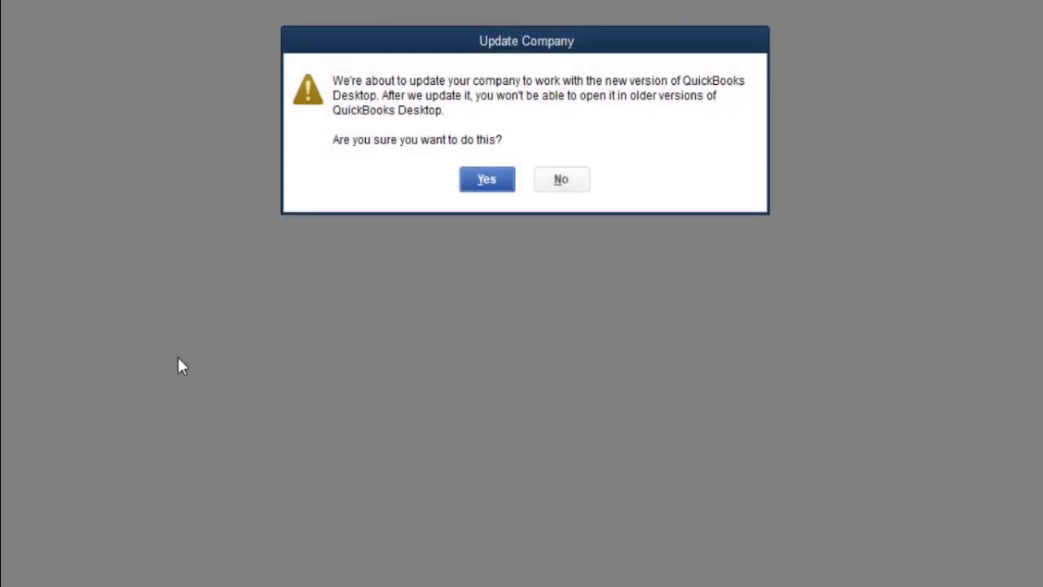
pyautogui.click(480, 181)
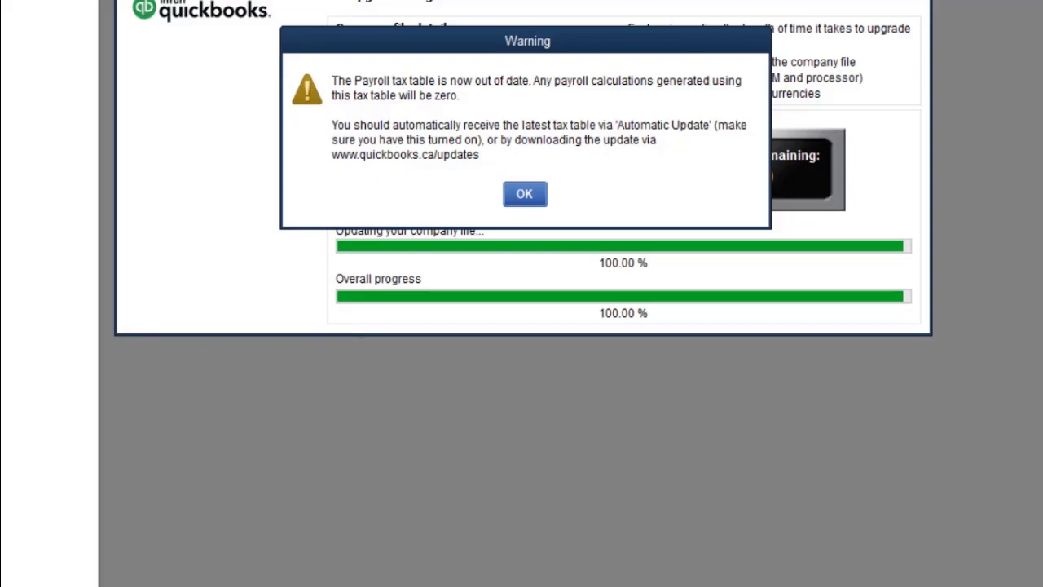
# Once the Curly.QBW upgrade reaches 100%, dismiss the out-of-date payroll tax table warning.
pyautogui.click(526, 197)
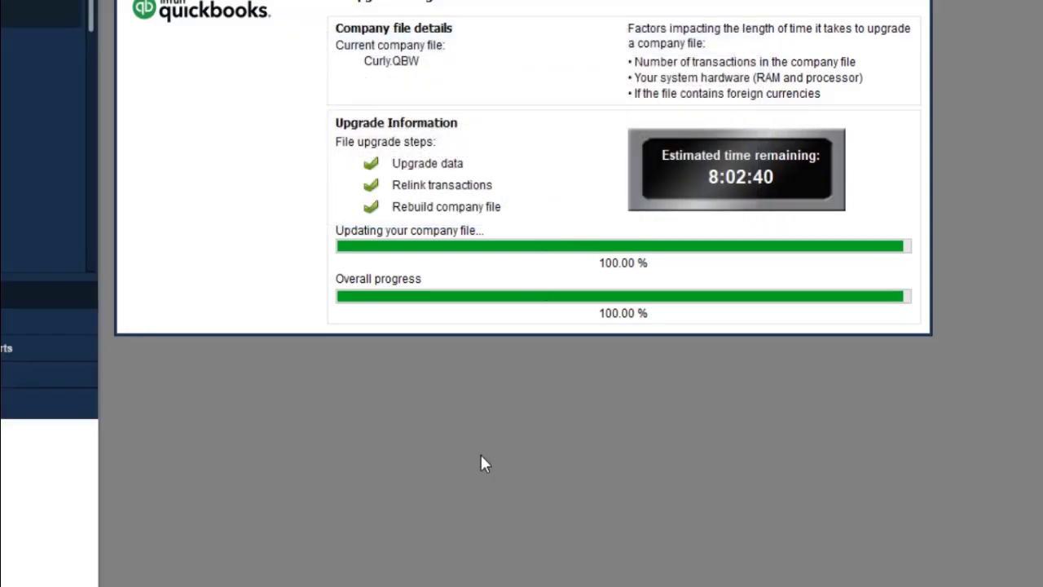
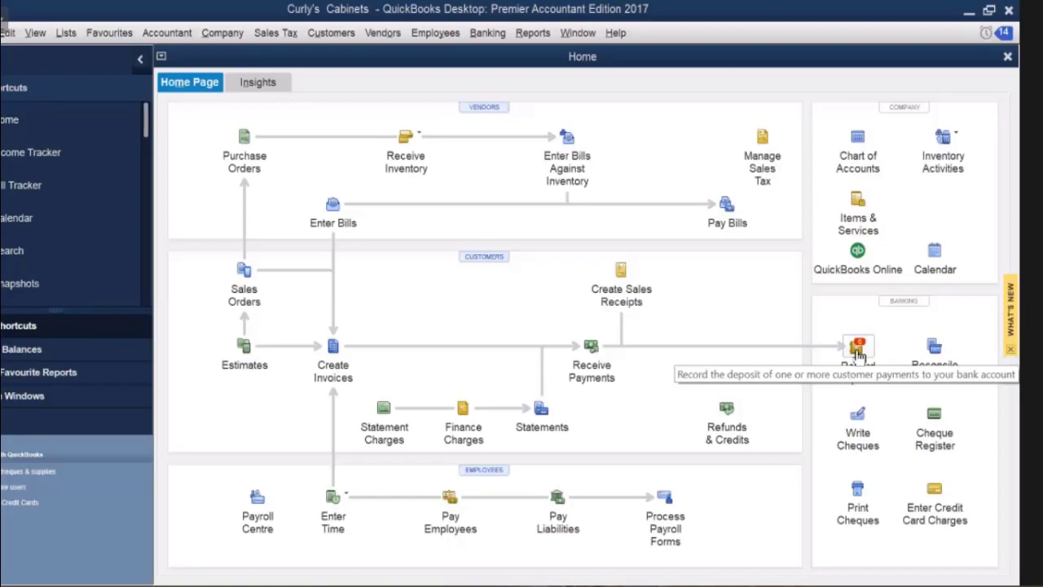
# Start a new deposit and filter the payments to deposit to Cash and Cheque.
pyautogui.click(857, 350)
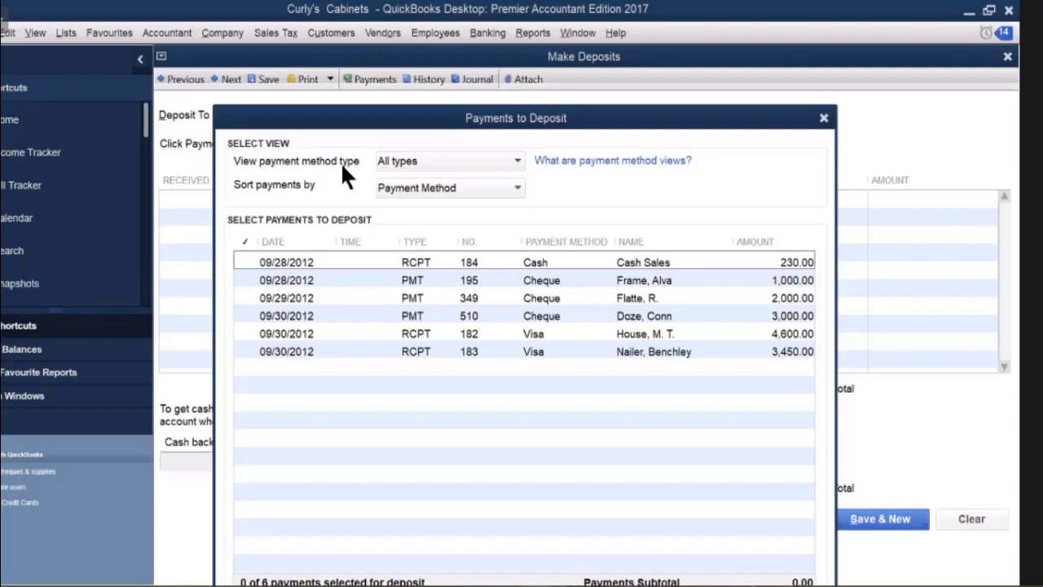
pyautogui.click(515, 163)
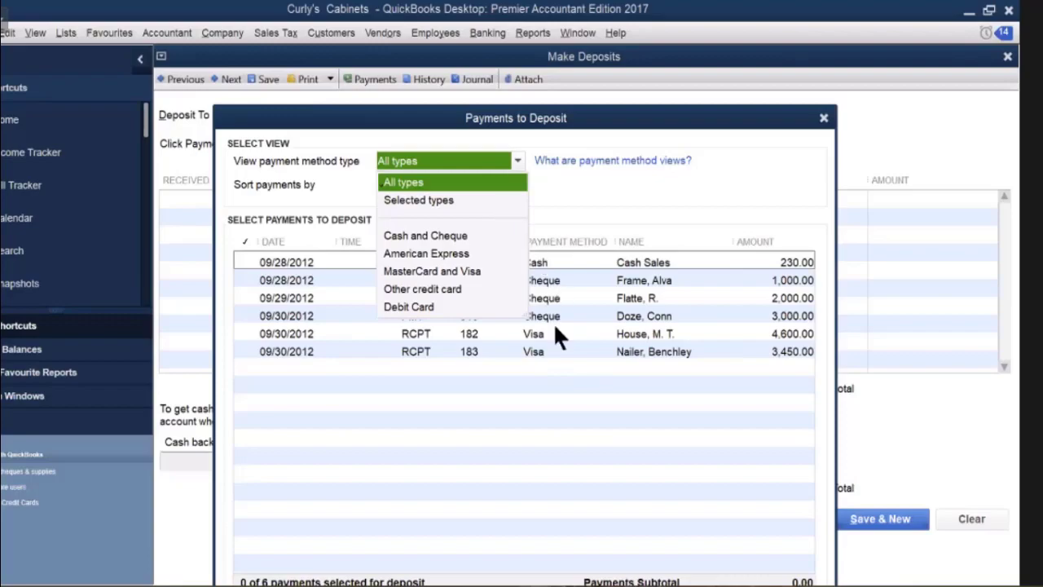
pyautogui.click(586, 194)
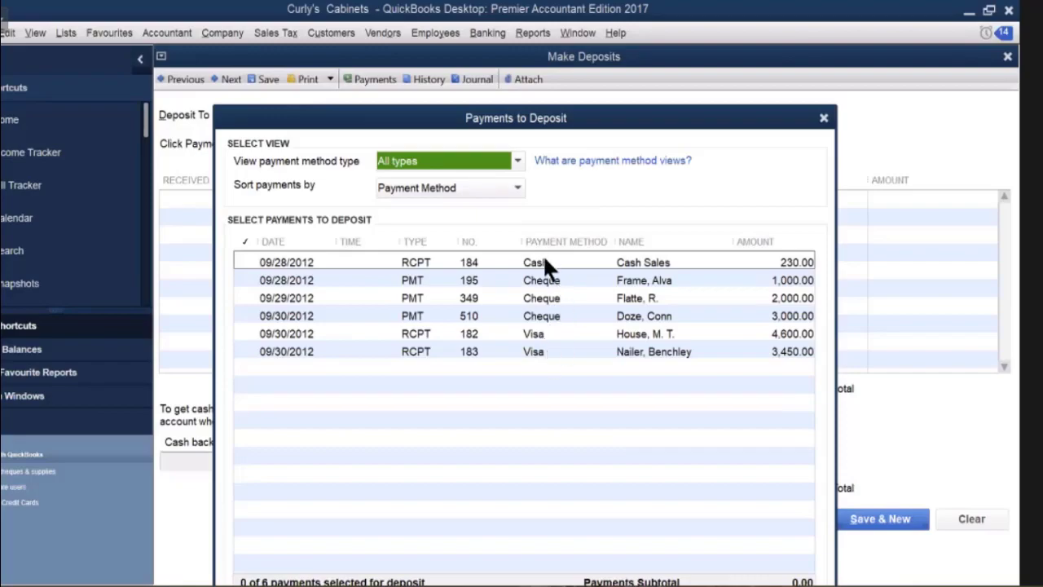
pyautogui.click(518, 163)
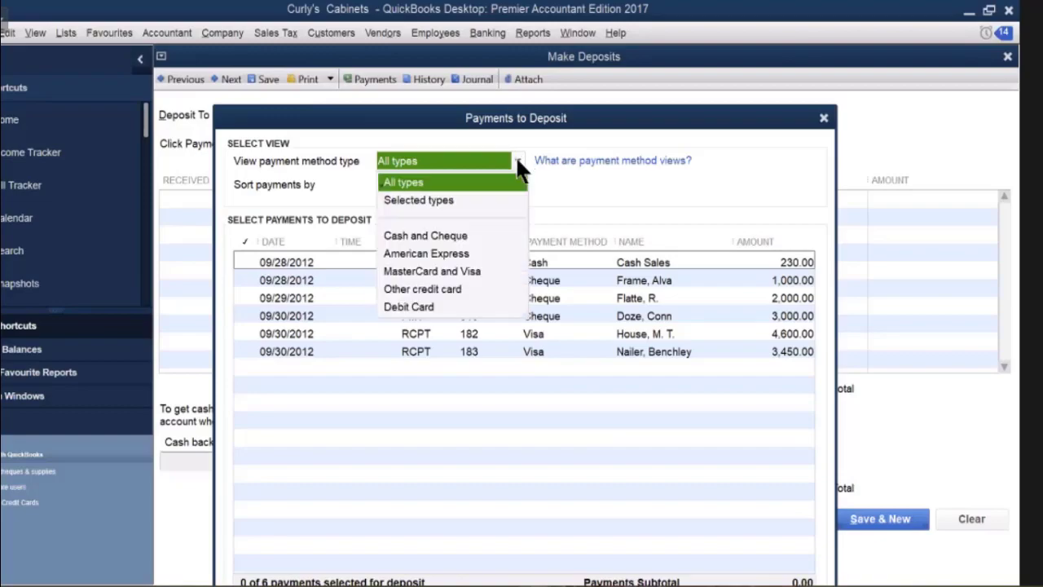
pyautogui.click(459, 236)
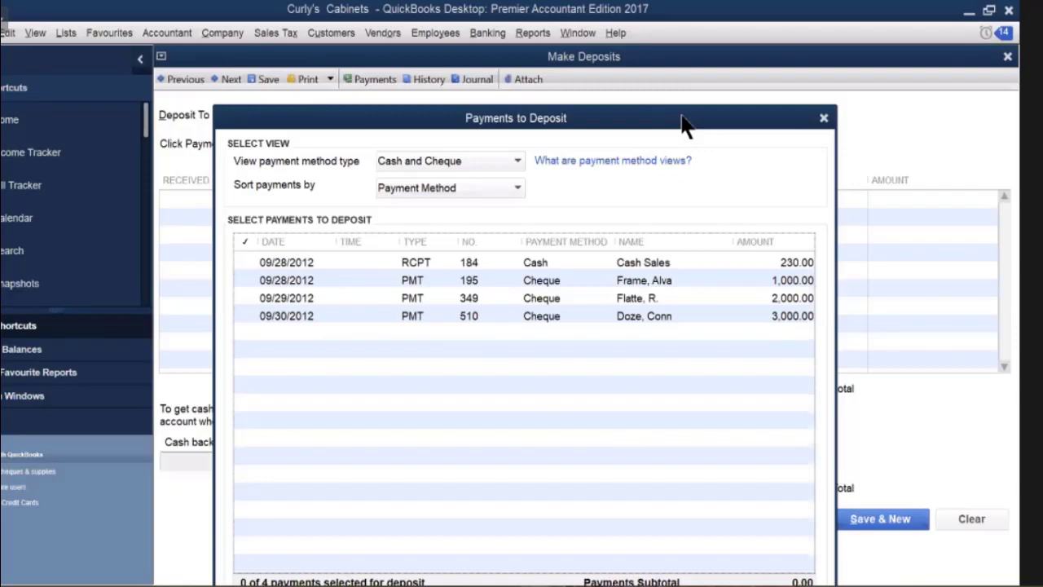
# Select all four cash and cheque payments and add them to the Bank Chequing deposit.
pyautogui.moveTo(683, 122); pyautogui.dragTo(685, 79)
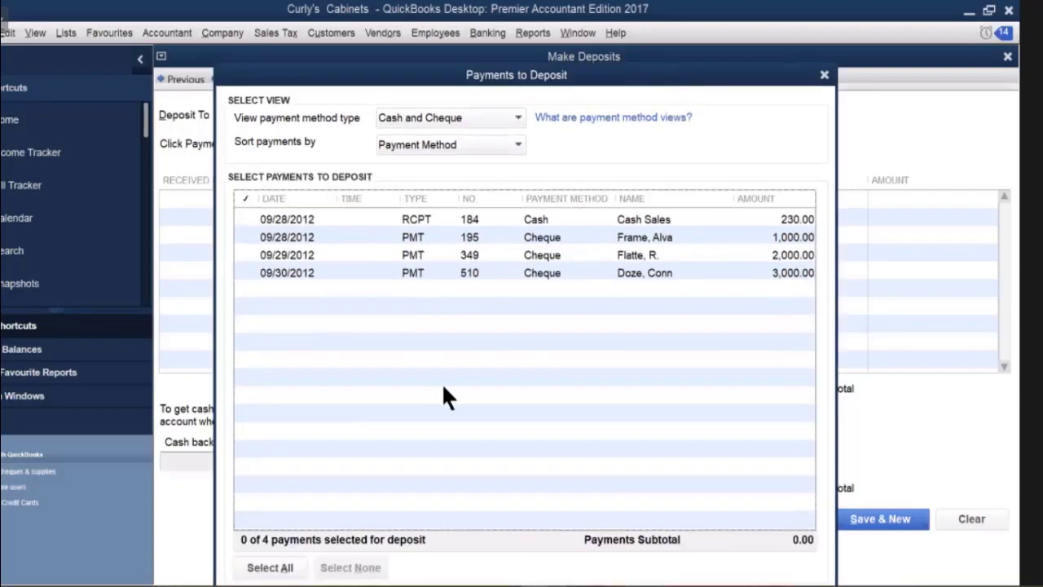
pyautogui.click(272, 568)
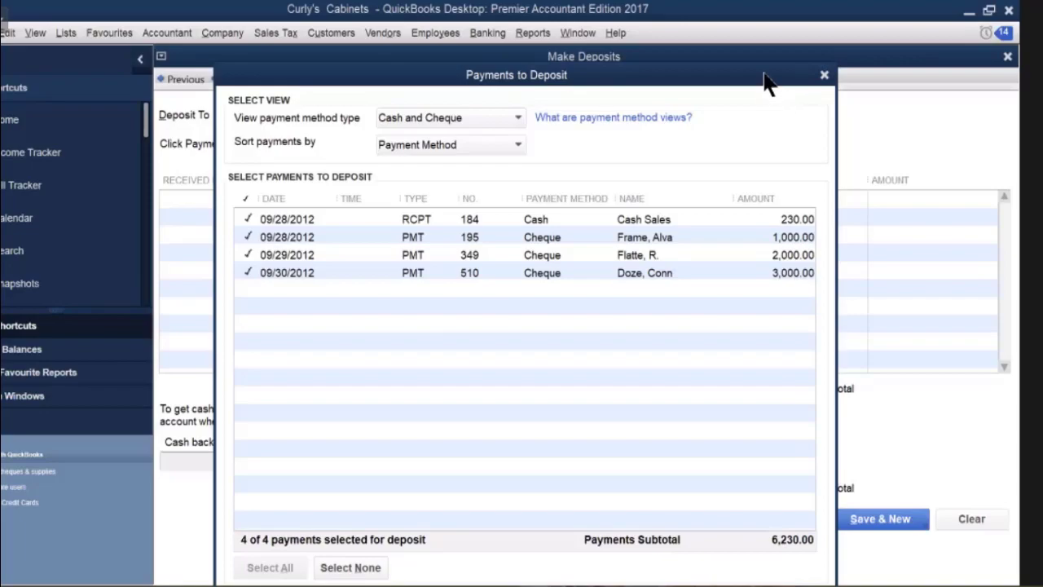
pyautogui.moveTo(766, 82); pyautogui.dragTo(781, 37)
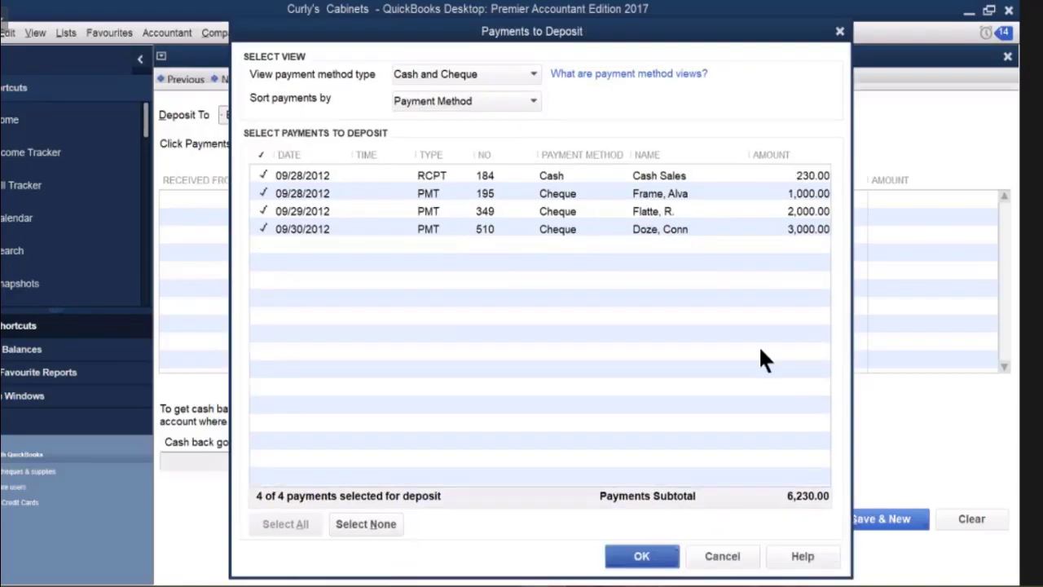
pyautogui.click(640, 557)
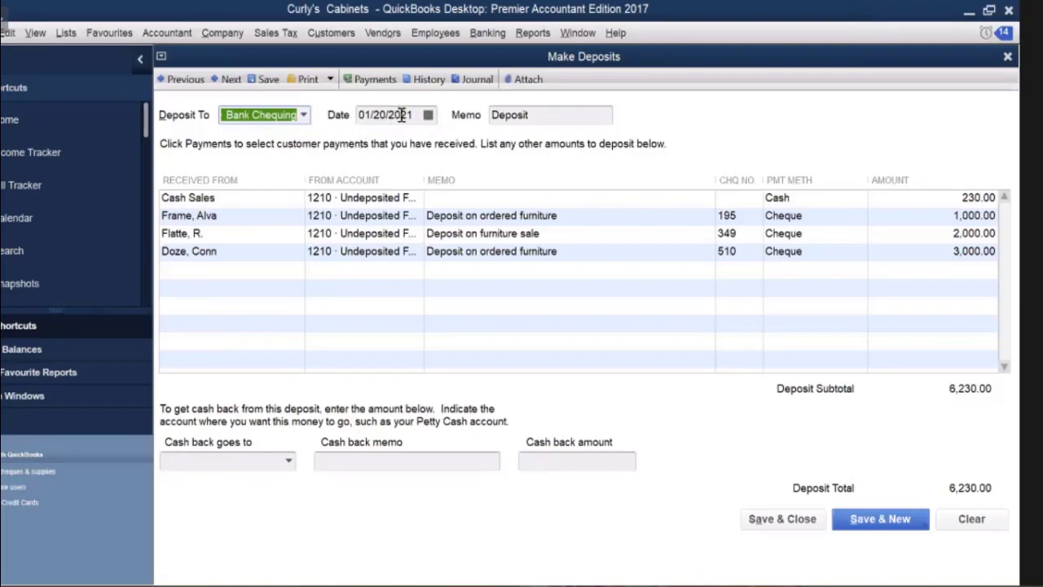
# Date the deposit 10/01/2012 by picking October 1 and changing the year to 12.
pyautogui.moveTo(405, 115); pyautogui.dragTo(421, 115)
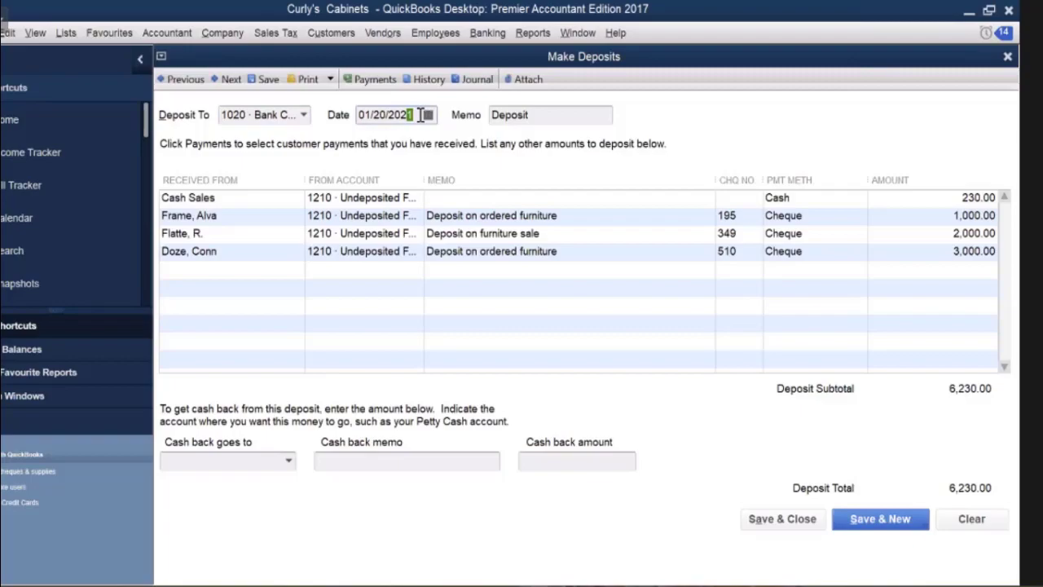
pyautogui.click(428, 114)
pyautogui.click(371, 141)
pyautogui.click(370, 141)
pyautogui.click(372, 143)
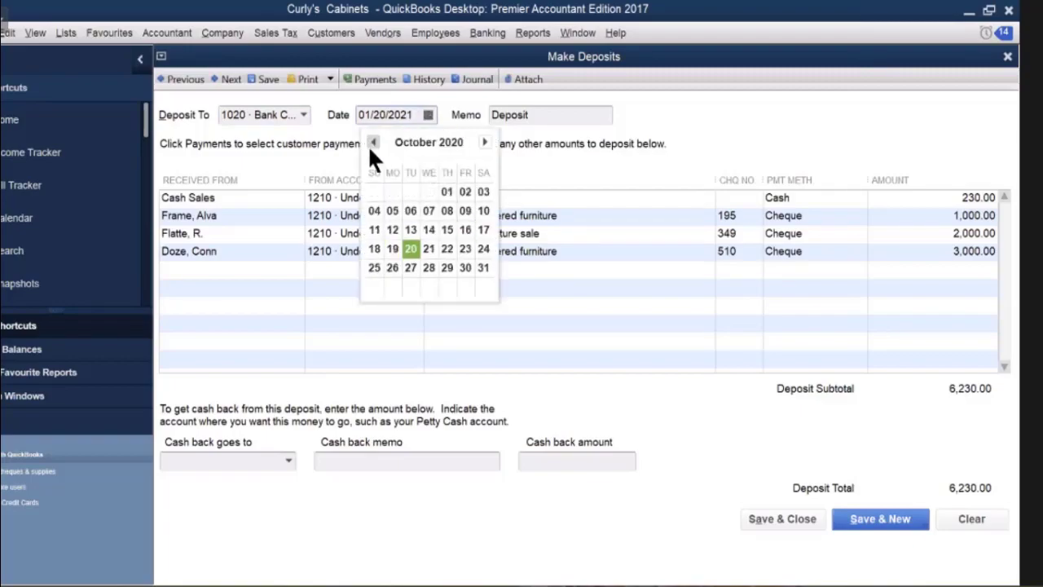
pyautogui.click(447, 193)
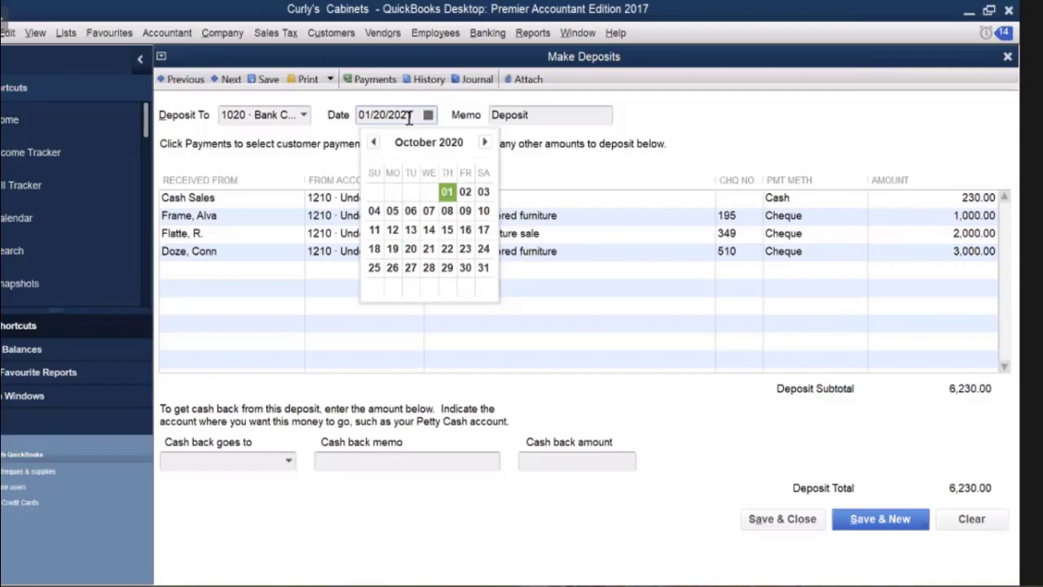
pyautogui.moveTo(403, 115); pyautogui.dragTo(416, 117)
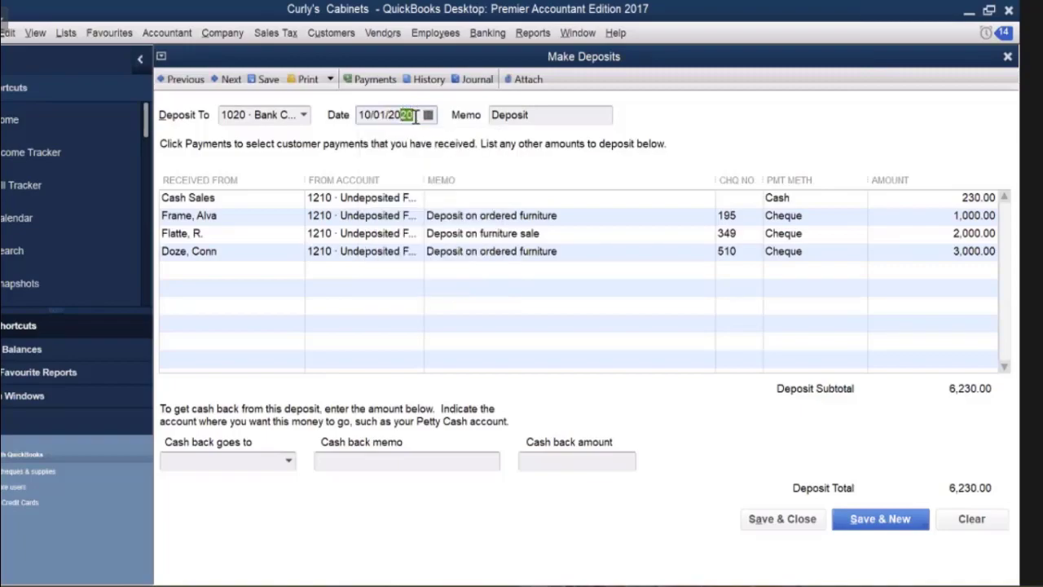
pyautogui.write('12')
# Route 200 cash back to 3260 Drawings with the memo PERSONAL.
pyautogui.click(245, 460)
pyautogui.click(244, 460)
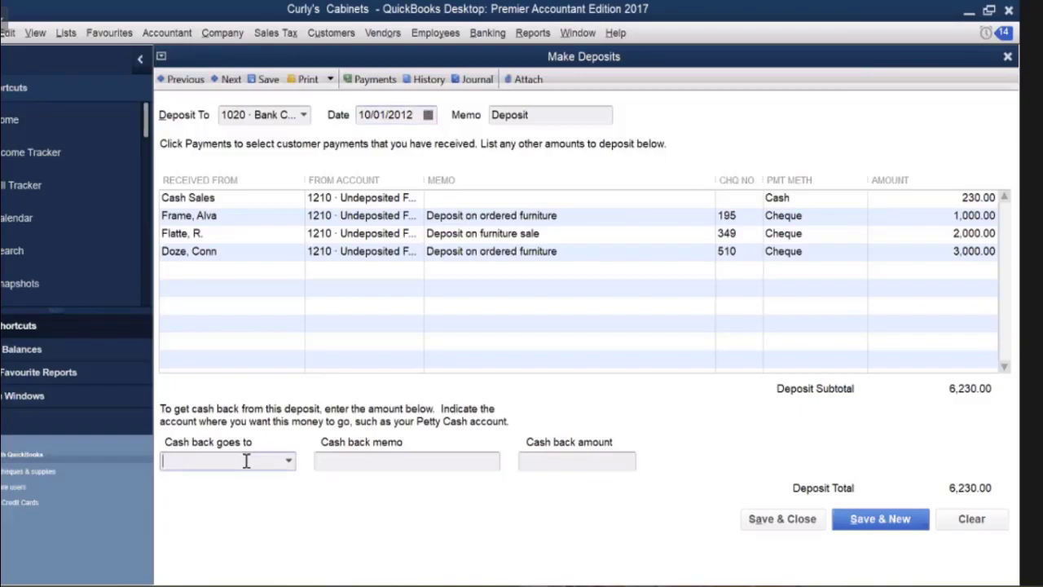
pyautogui.write('Depreciation')
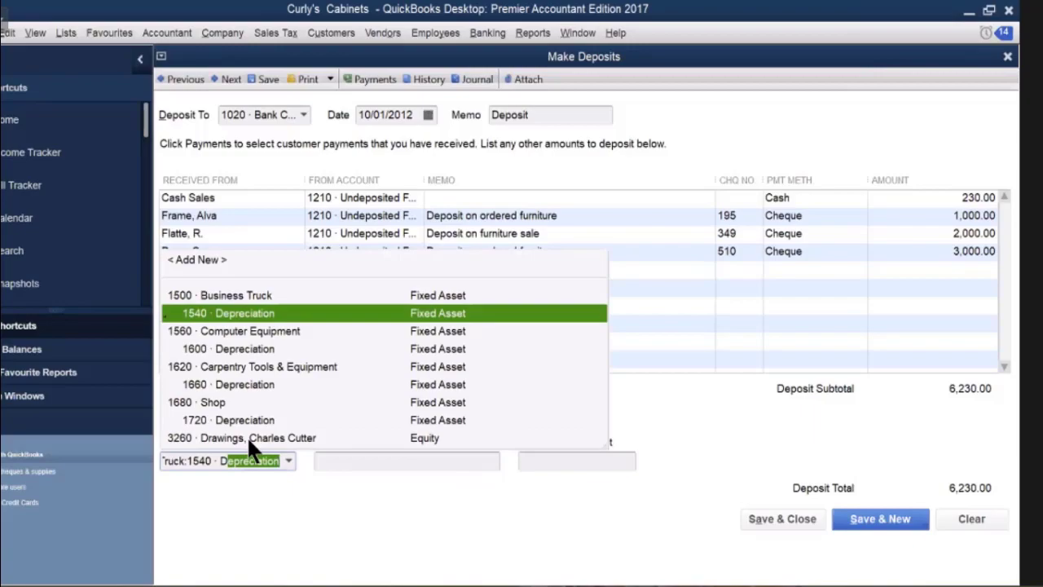
pyautogui.click(246, 445)
pyautogui.click(330, 461)
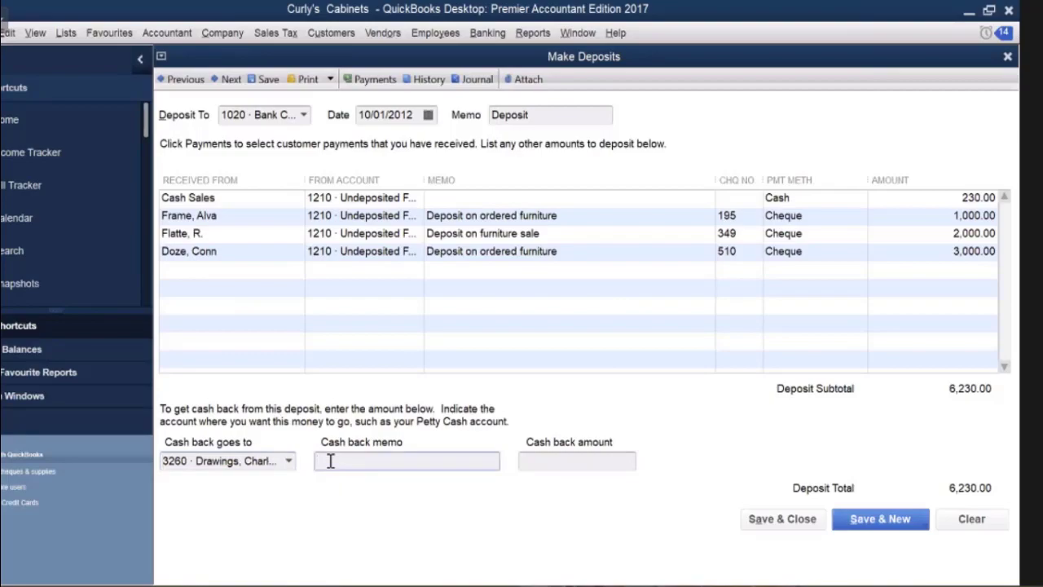
pyautogui.write('PERSONAL')
pyautogui.click(546, 461)
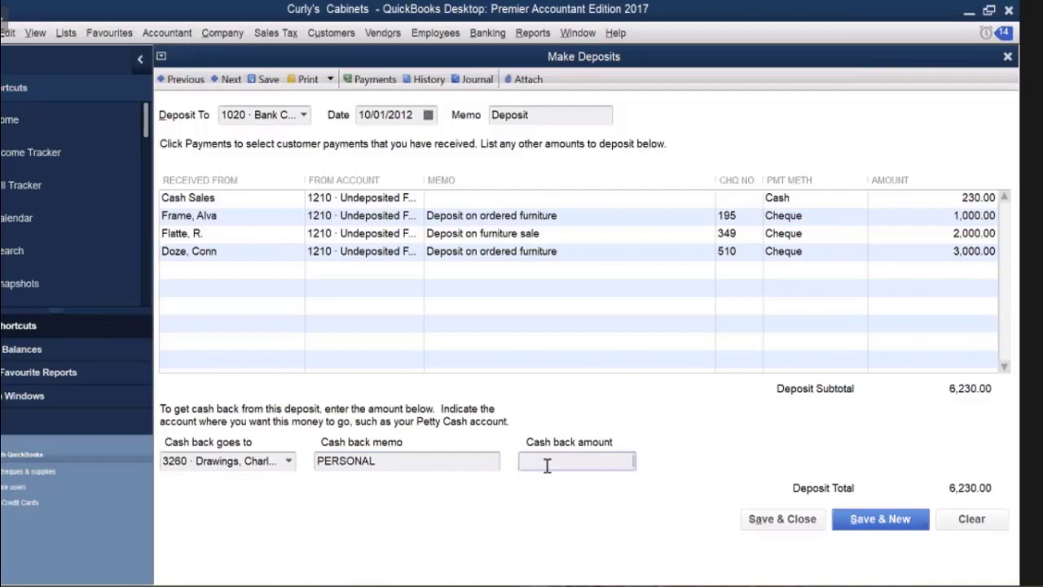
pyautogui.write('200')
# Commit the 200.00 cash back so the deposit total becomes 6,030.00.
pyautogui.press('Tab')
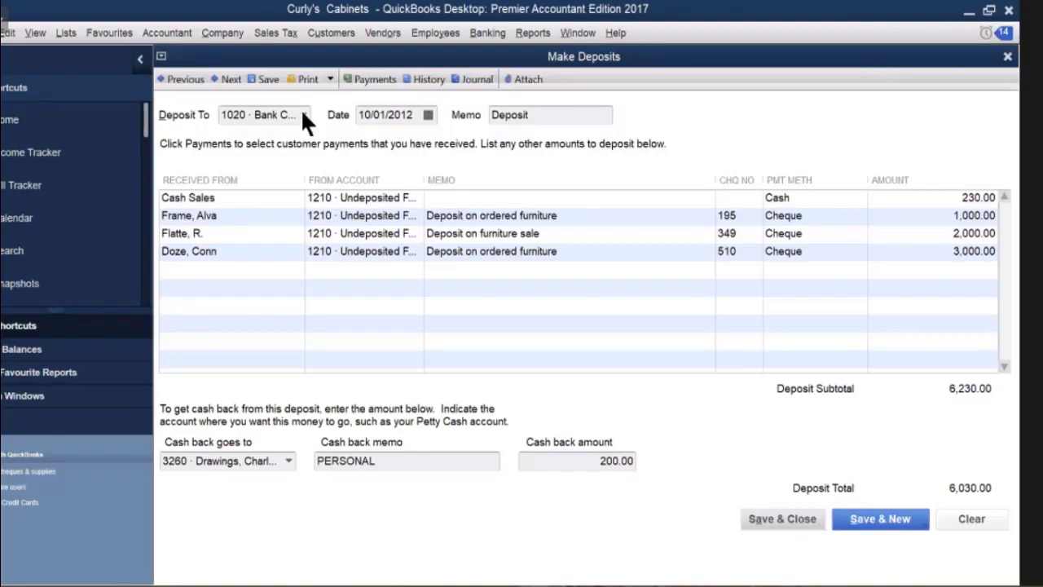
# Save and close the 6,030.00 Bank Chequing deposit.
pyautogui.click(772, 521)
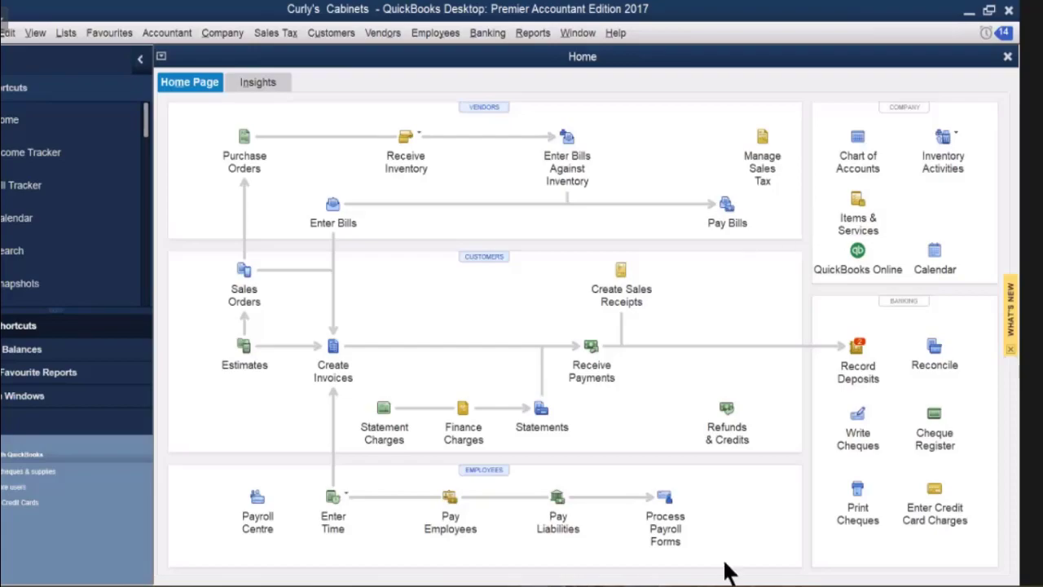
# Start a new deposit filtered to MasterCard and Visa, adding both Visa payments totalling 8,050.00.
pyautogui.click(857, 346)
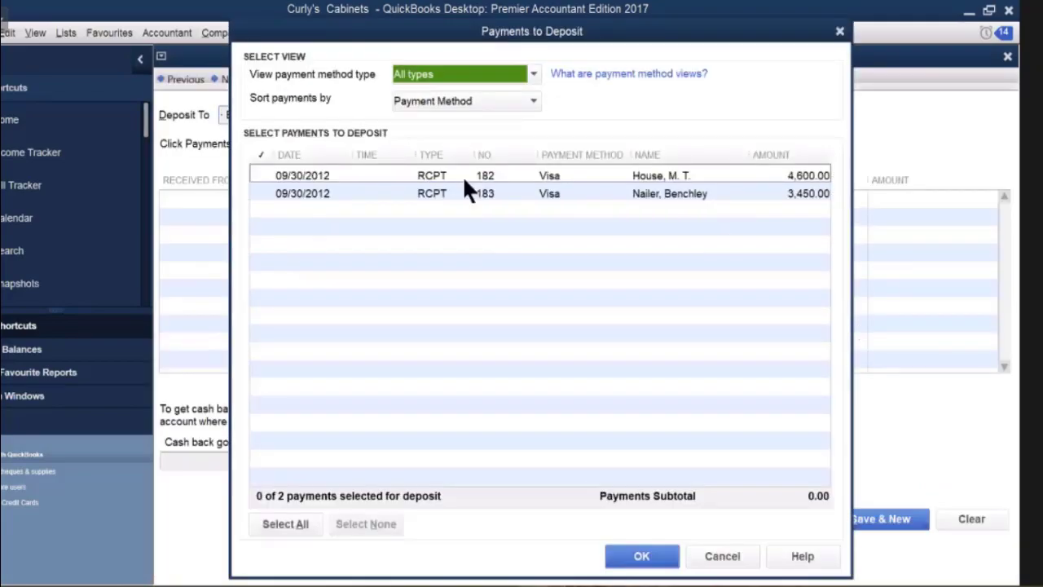
pyautogui.click(531, 73)
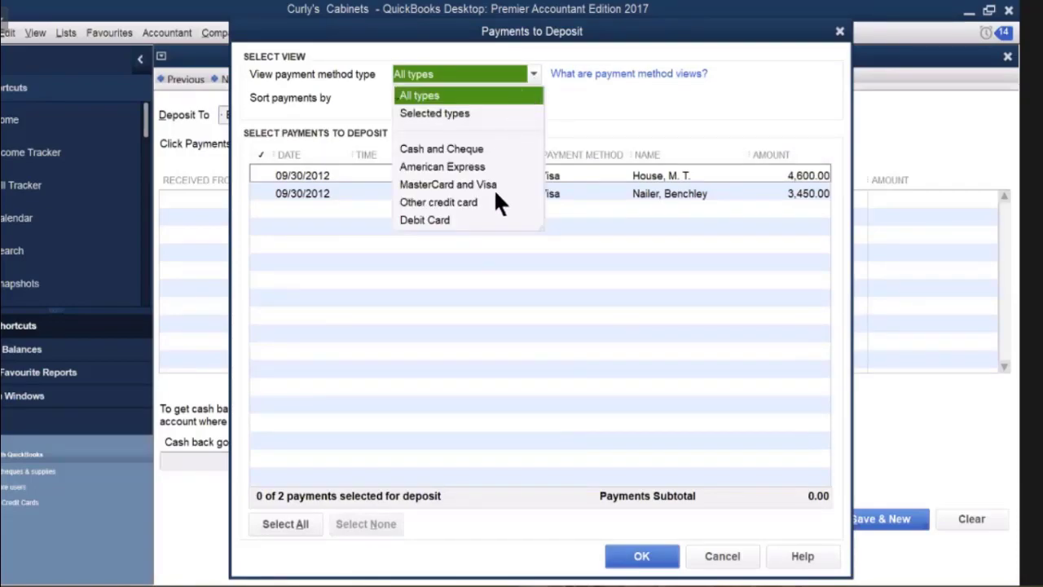
pyautogui.click(449, 184)
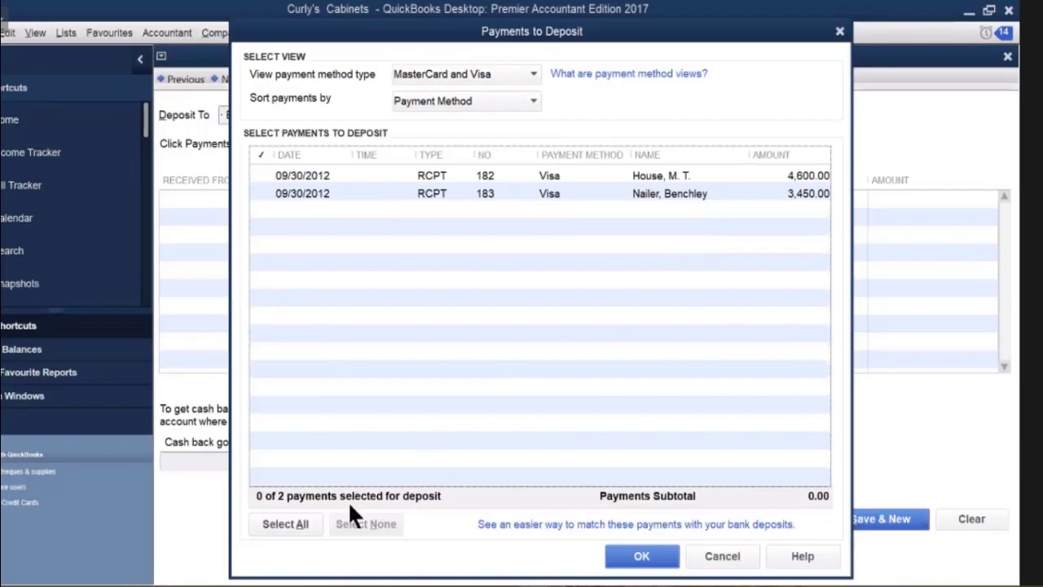
pyautogui.click(286, 522)
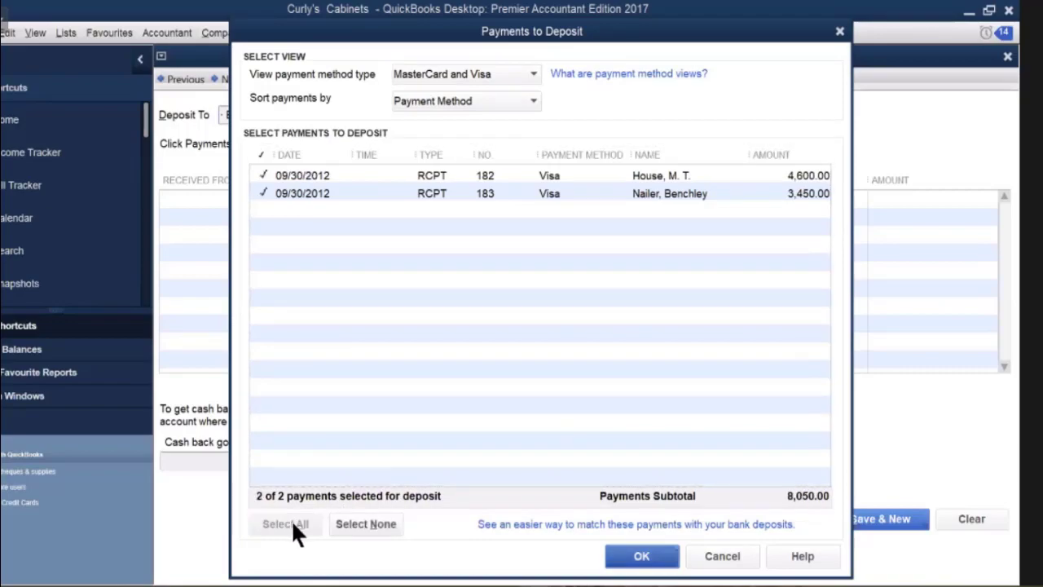
pyautogui.click(642, 556)
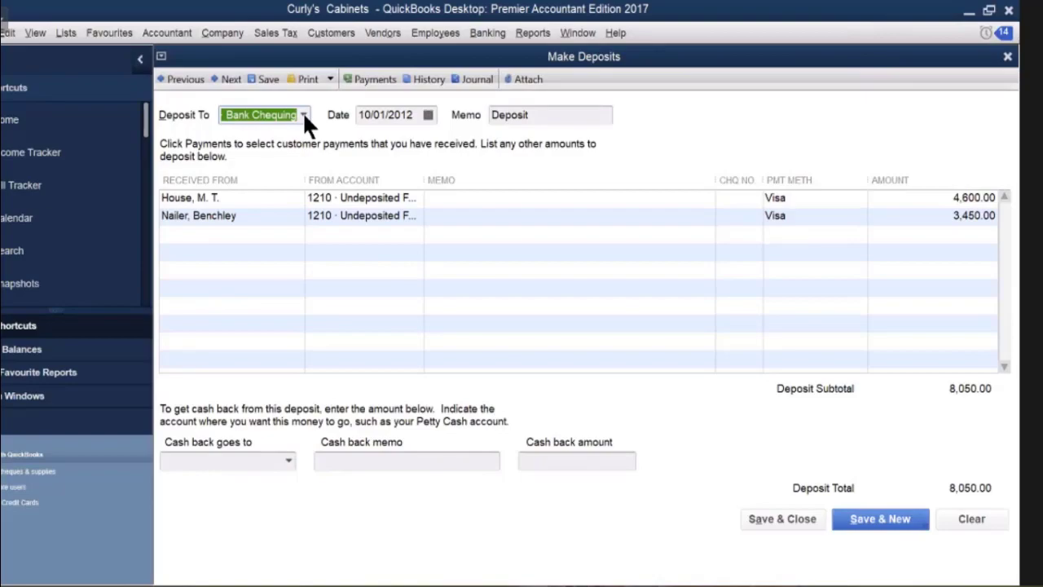
pyautogui.click(303, 115)
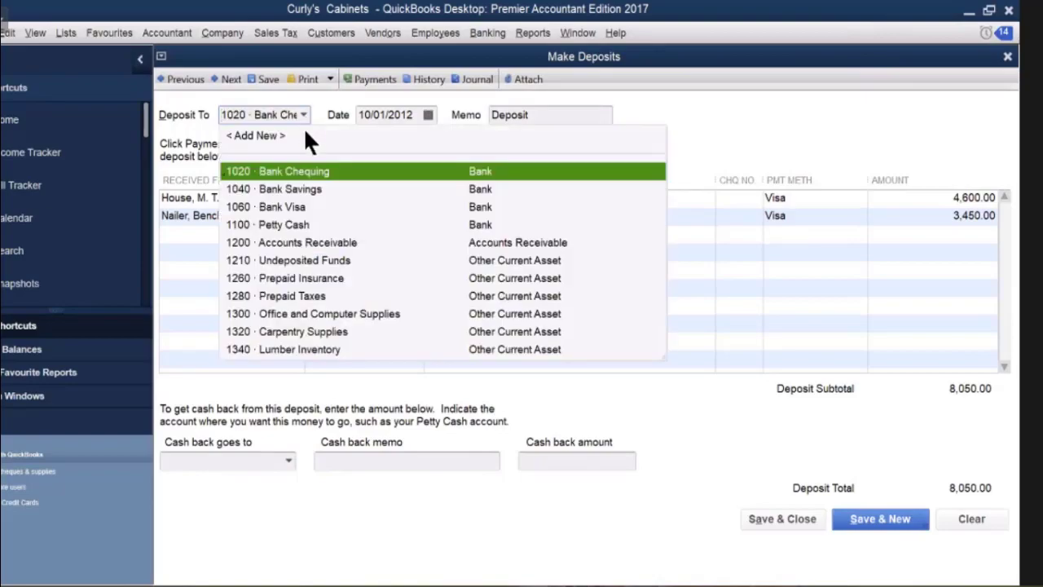
# Deposit the 8,050.00 into 1060 · Bank Visa and save and close it.
pyautogui.click(285, 206)
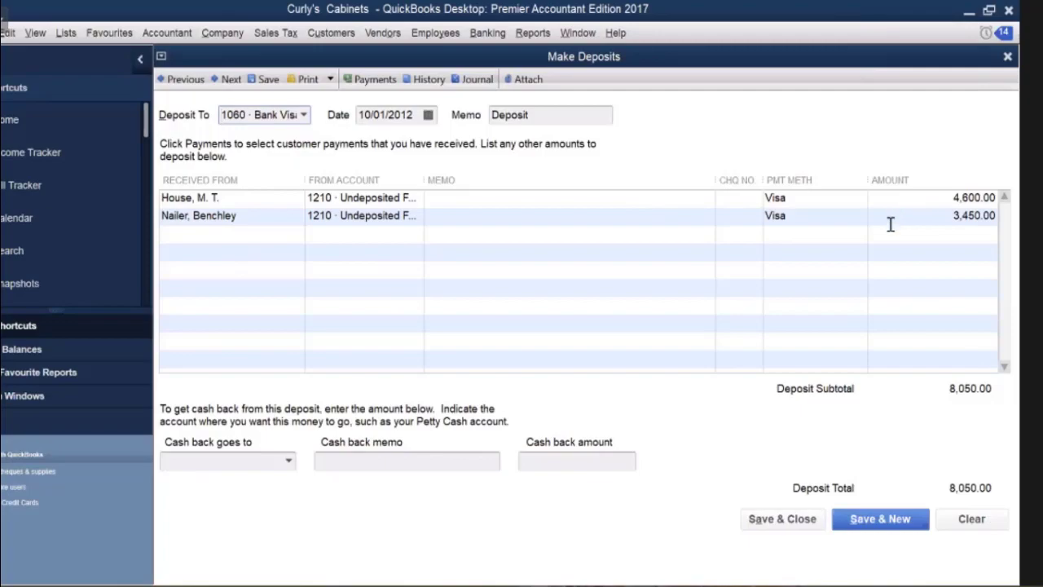
pyautogui.click(768, 521)
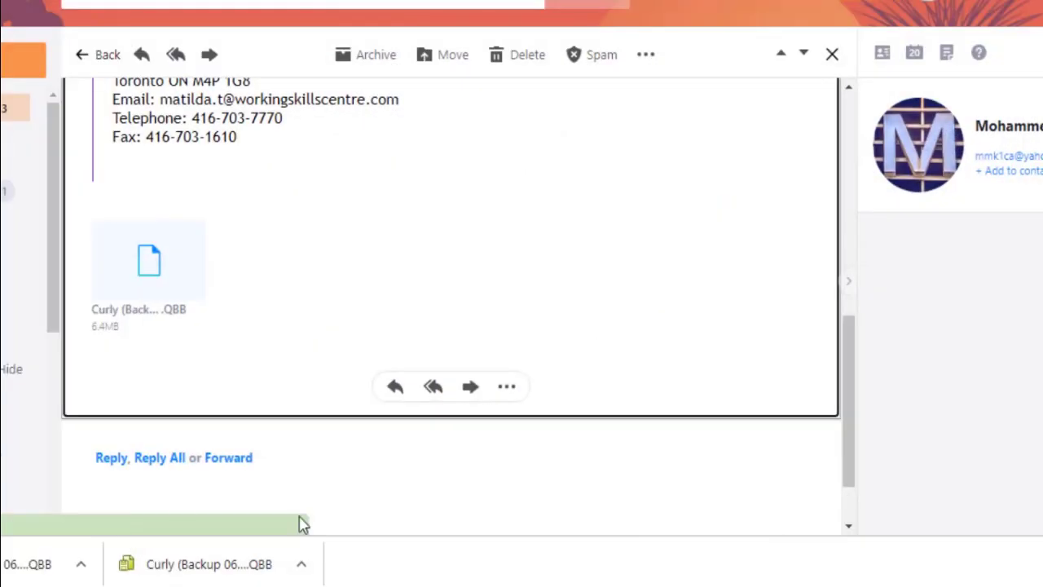
# Leave the backup email and return to the Yahoo Mail inbox.
pyautogui.click(101, 57)
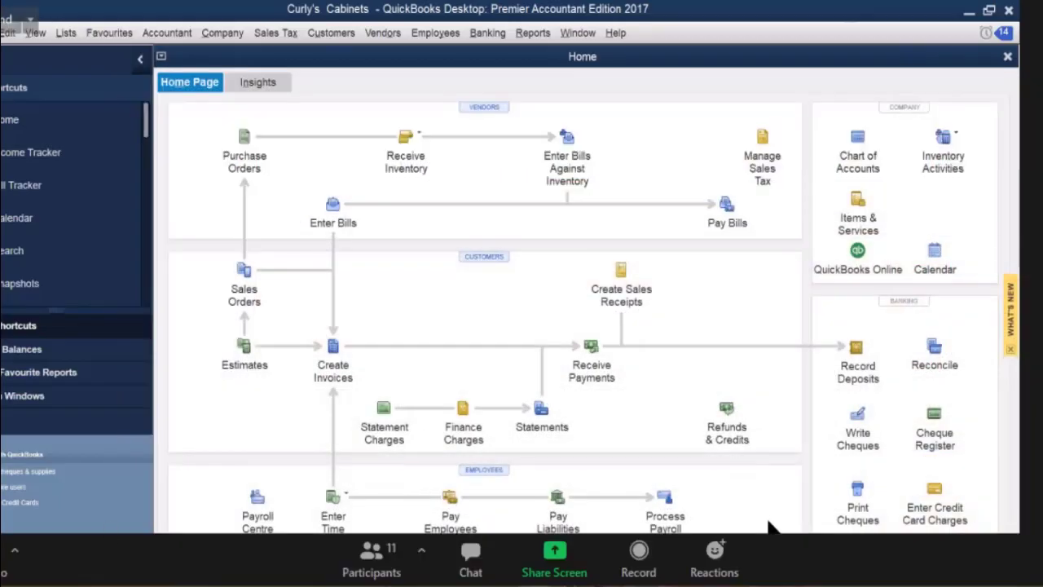
# Privately message the host: "Can I get the link of pdf file of Curly's Cabinets handbook?".
pyautogui.click(471, 563)
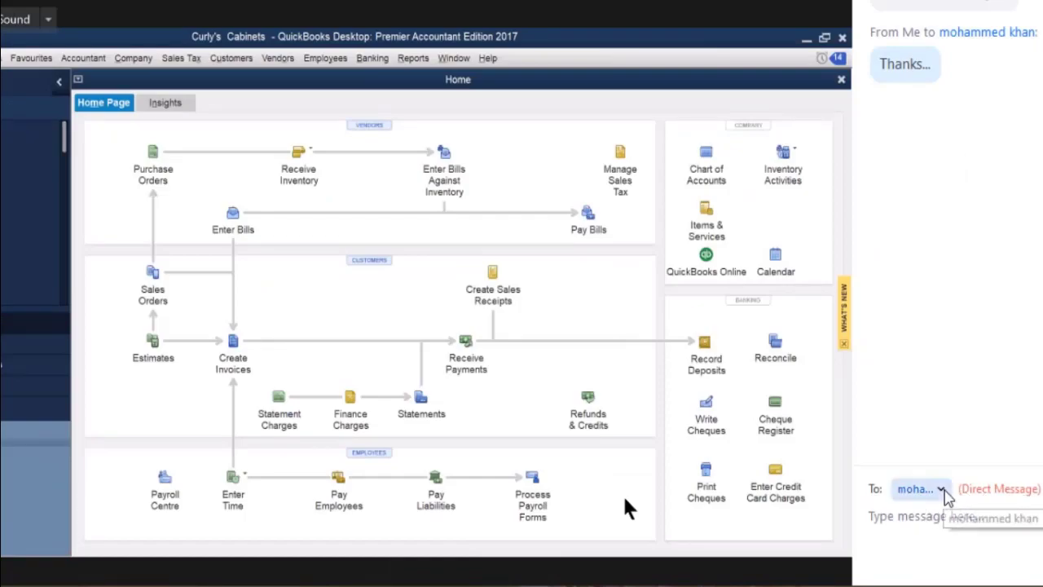
pyautogui.click(921, 488)
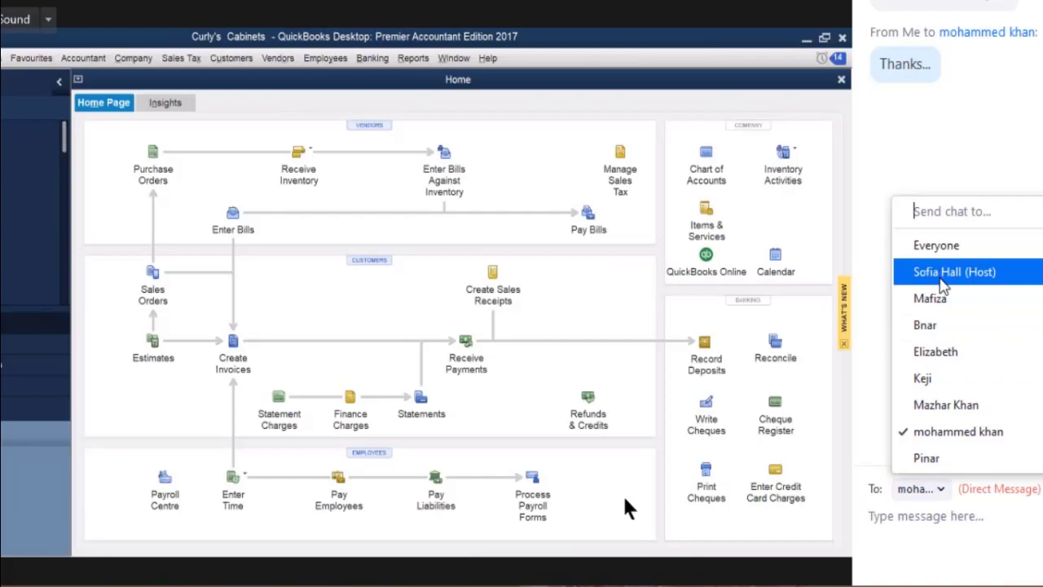
pyautogui.click(925, 268)
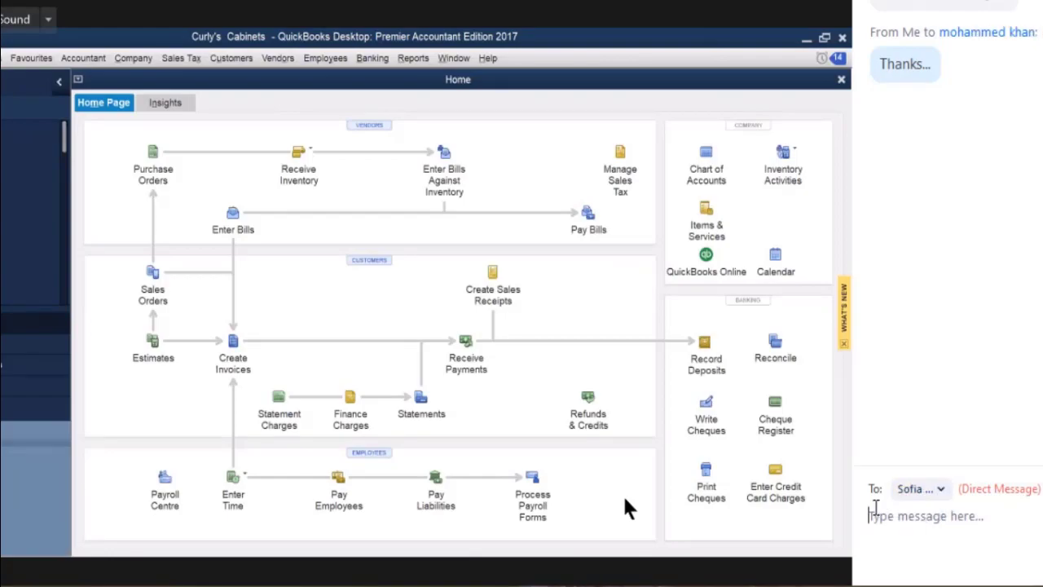
pyautogui.write('Can I')
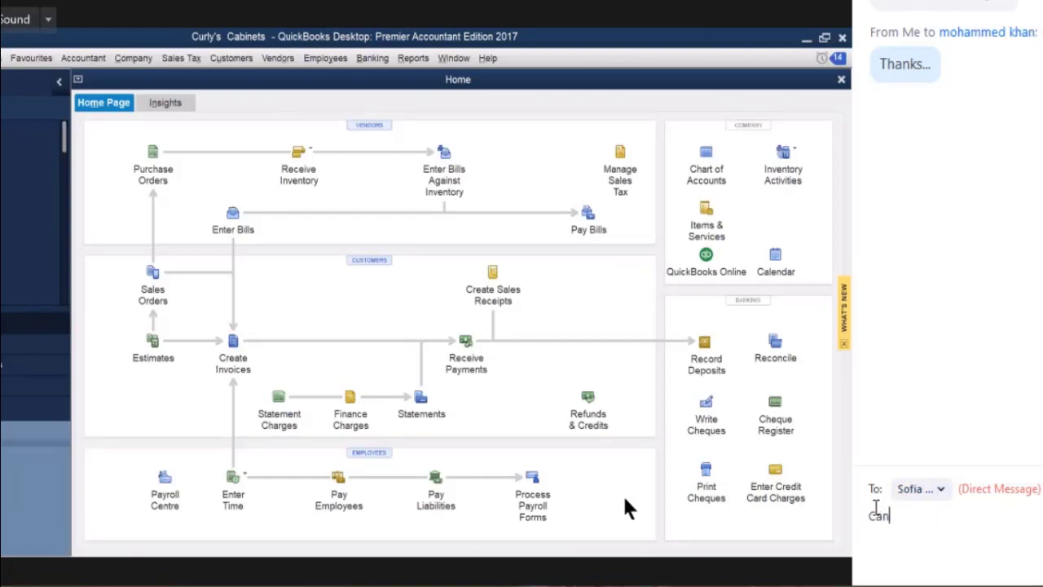
pyautogui.write(' get link of')
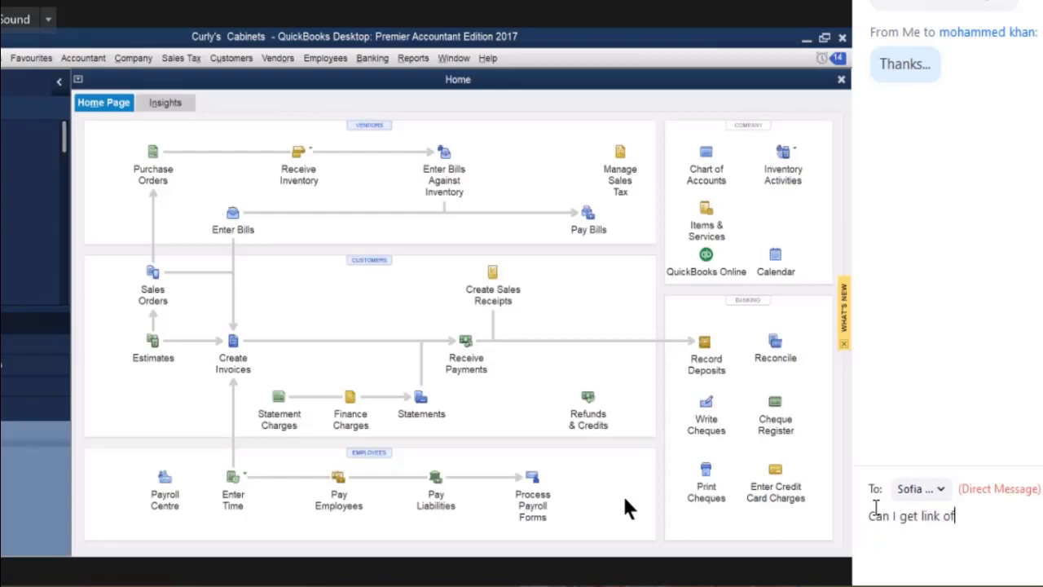
pyautogui.write(' pdf file of Curl')
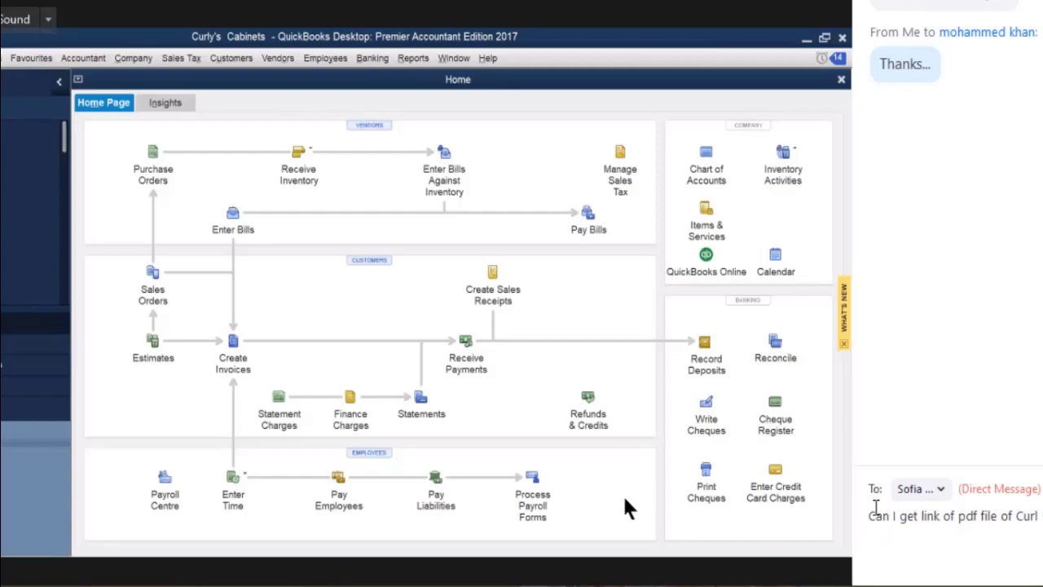
pyautogui.write('y')
pyautogui.write('handbook?')
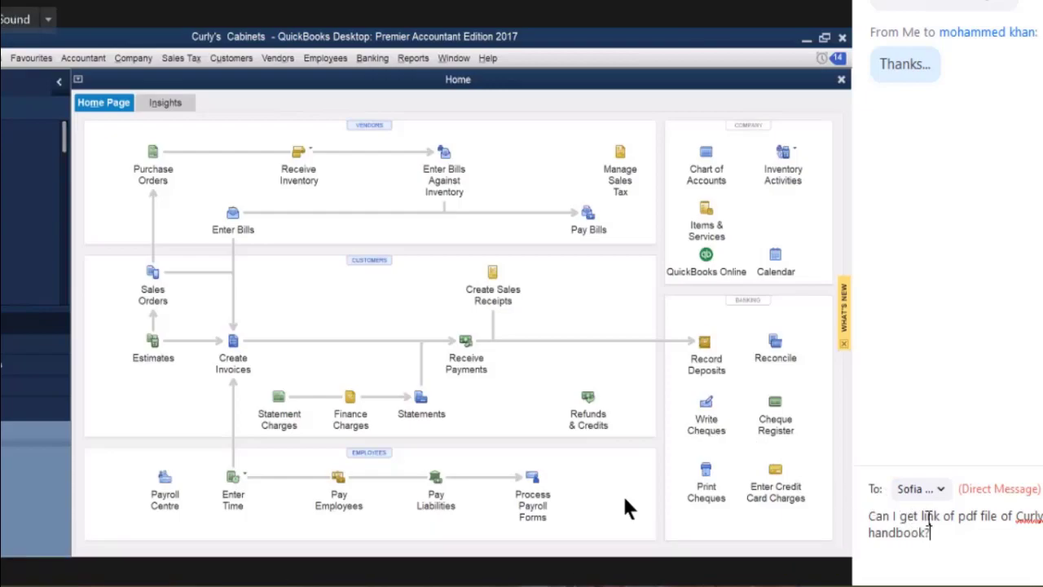
pyautogui.click(918, 516)
pyautogui.write('the')
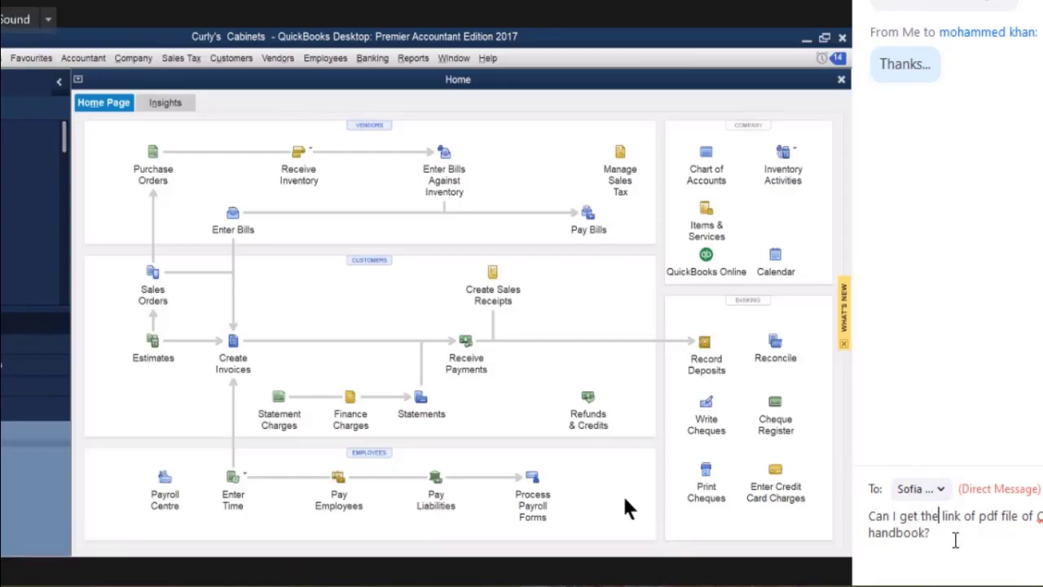
pyautogui.press('Return')
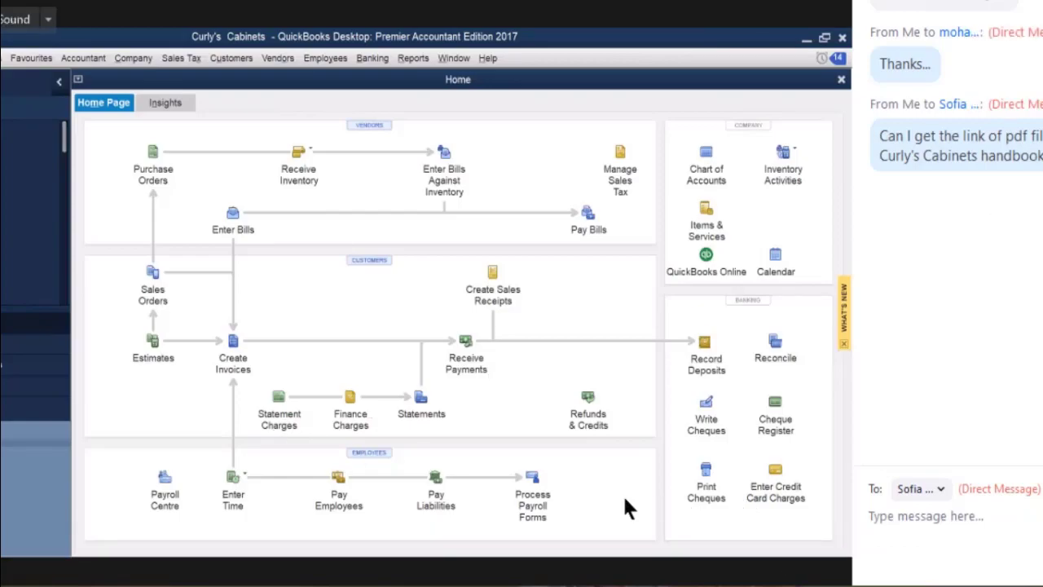
# Close the Zoom chat panel so the Curly's Cabinets Home page fills the screen.
pyautogui.click(355, 557)
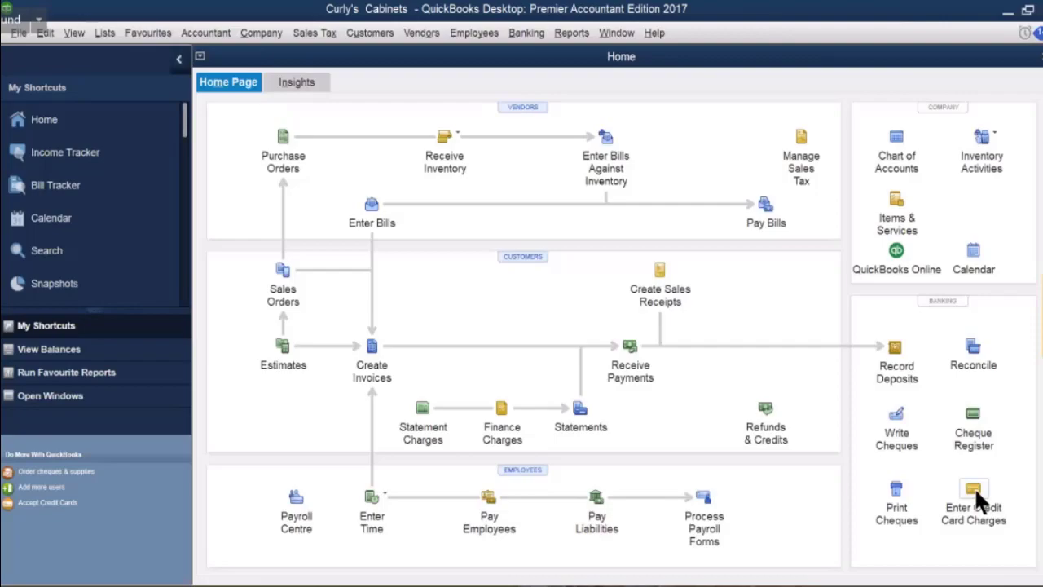
pyautogui.click(975, 489)
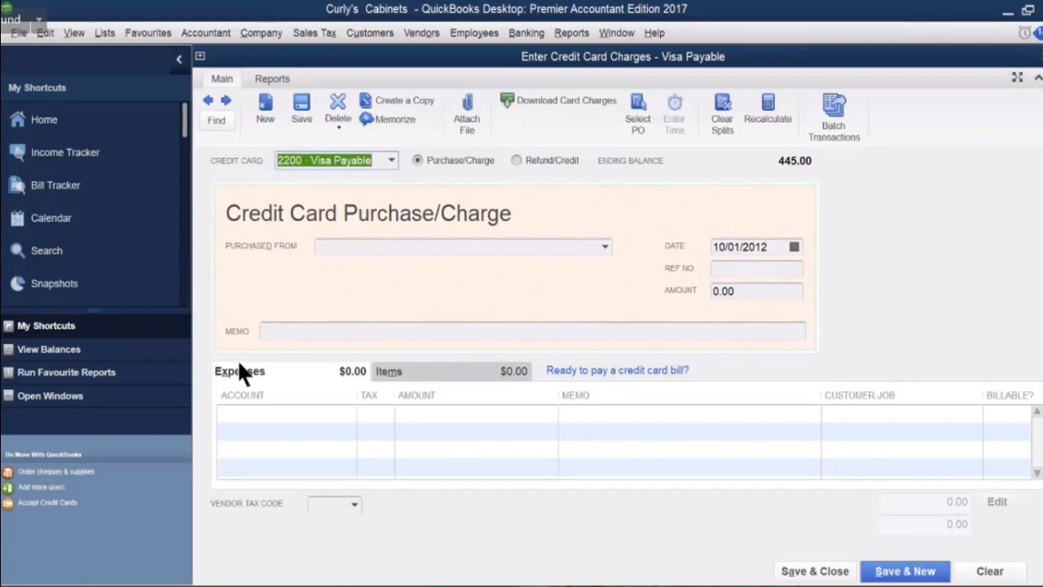
pyautogui.click(342, 247)
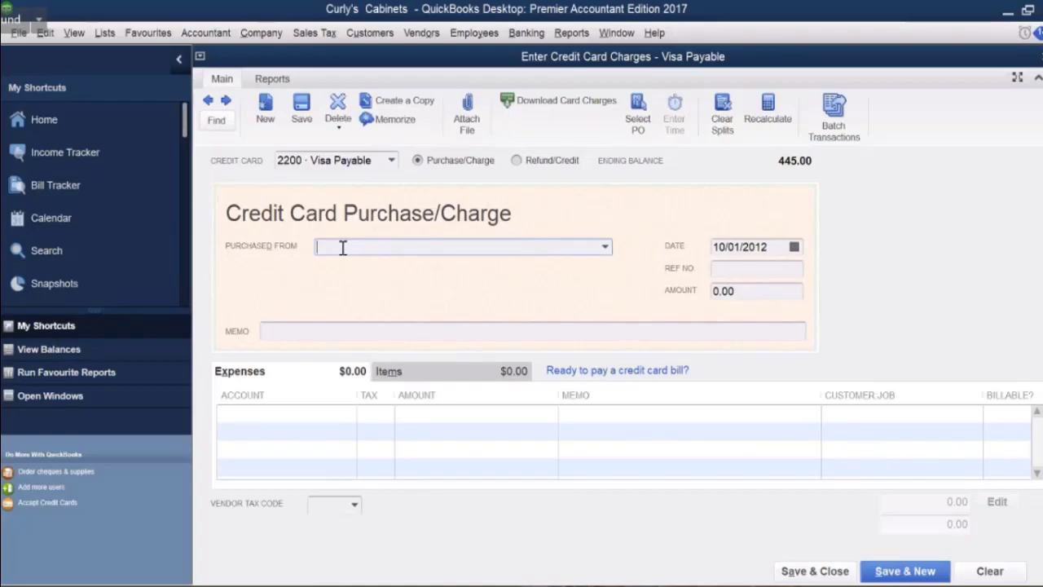
pyautogui.write("Otto's Autos")
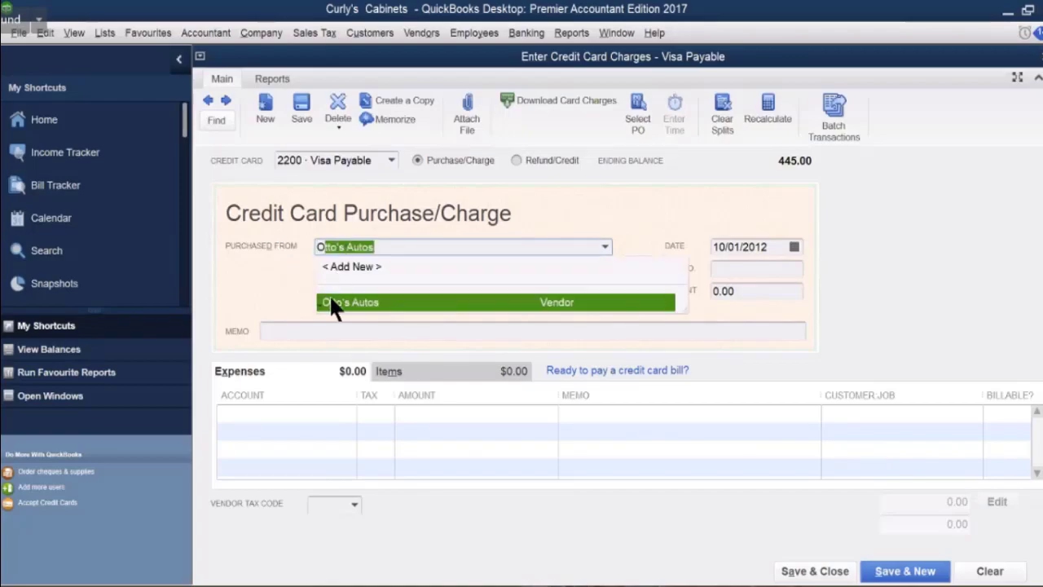
pyautogui.click(333, 303)
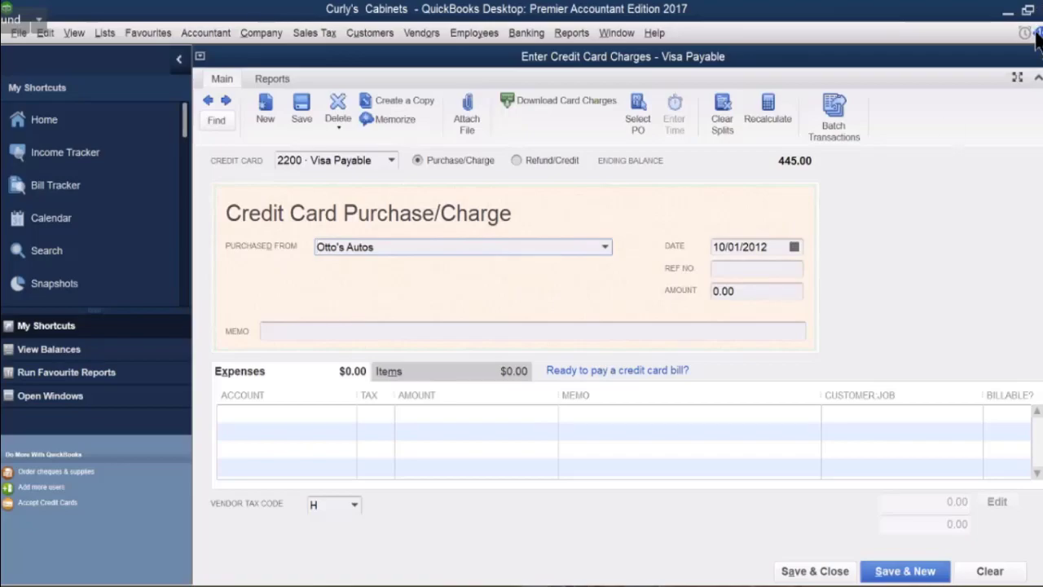
pyautogui.press('Escape')
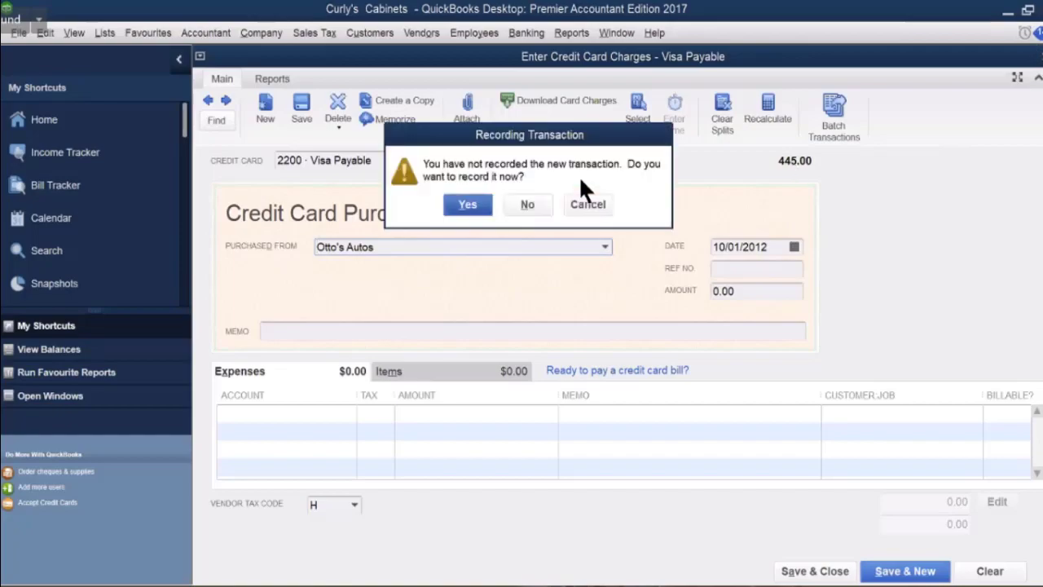
pyautogui.click(527, 197)
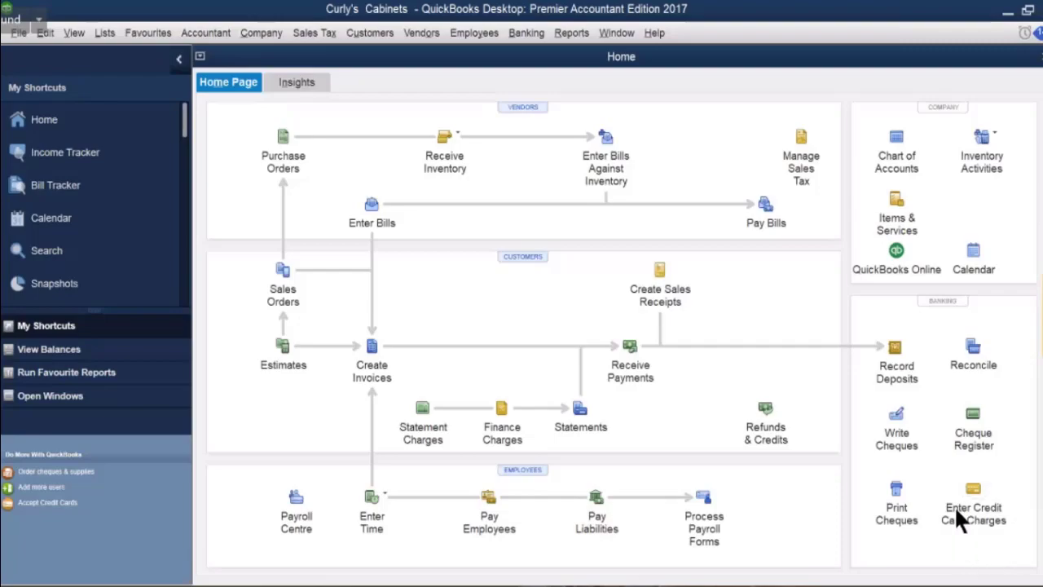
# Start a new credit card charge from Otto's Autos with reference number OA4550.
pyautogui.click(971, 489)
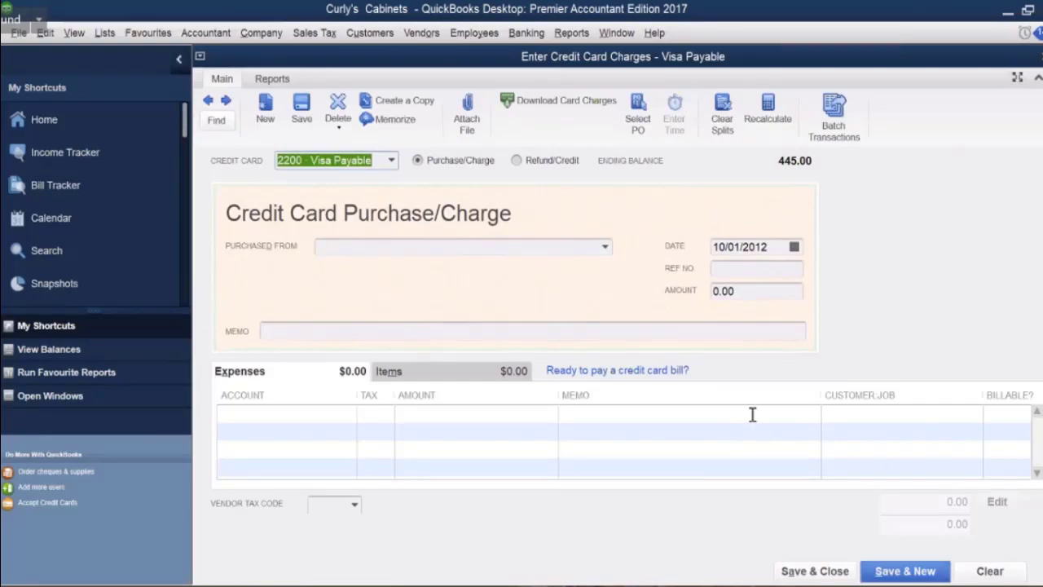
pyautogui.click(334, 244)
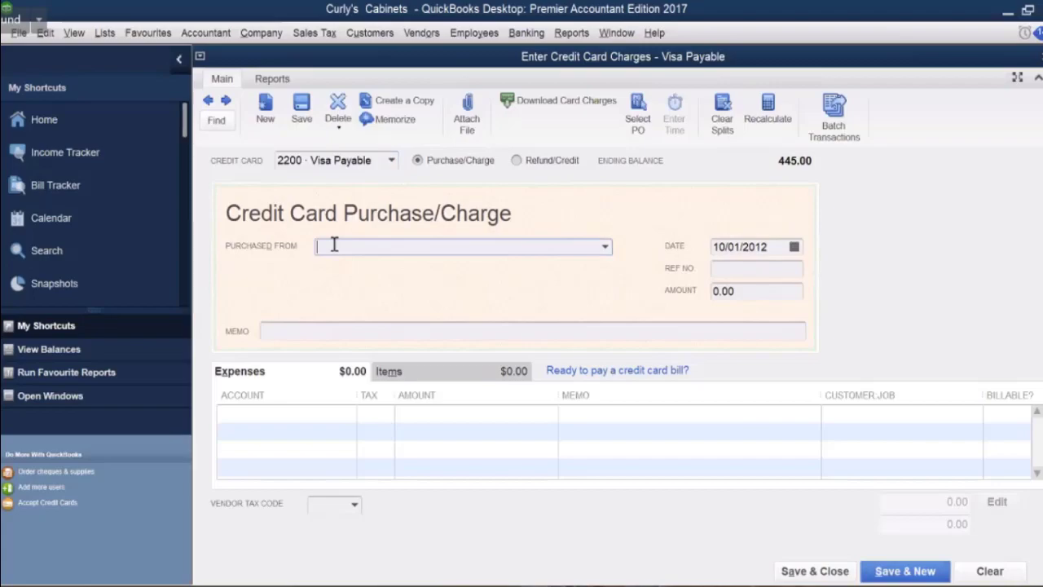
pyautogui.write("Otto's Autos")
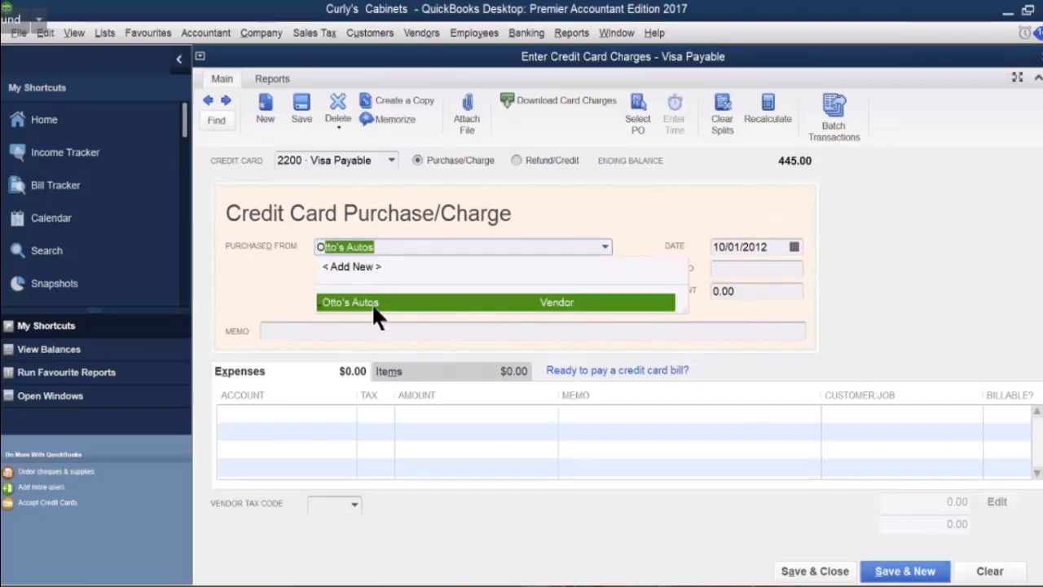
pyautogui.click(372, 303)
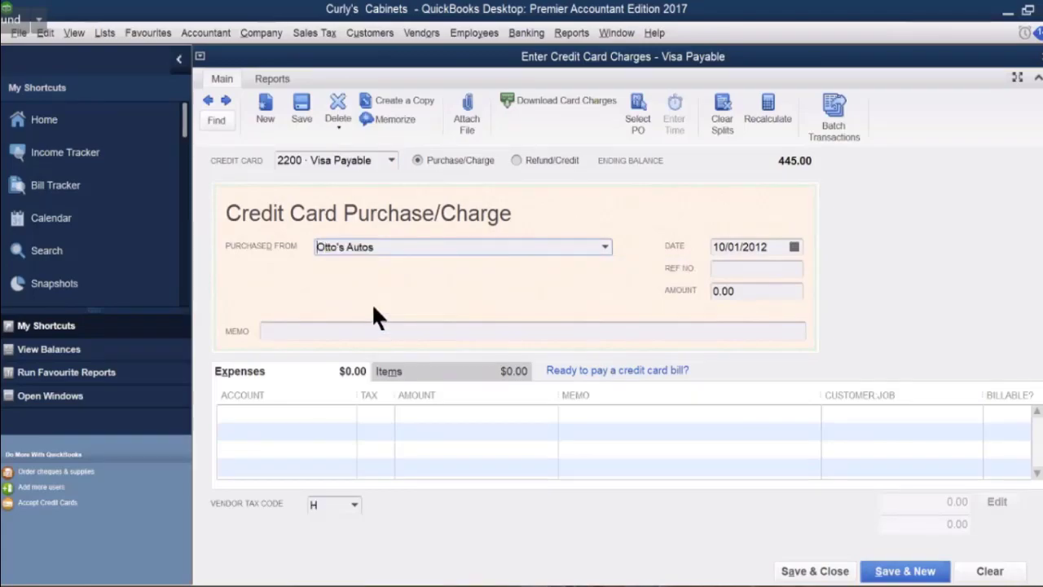
pyautogui.click(738, 271)
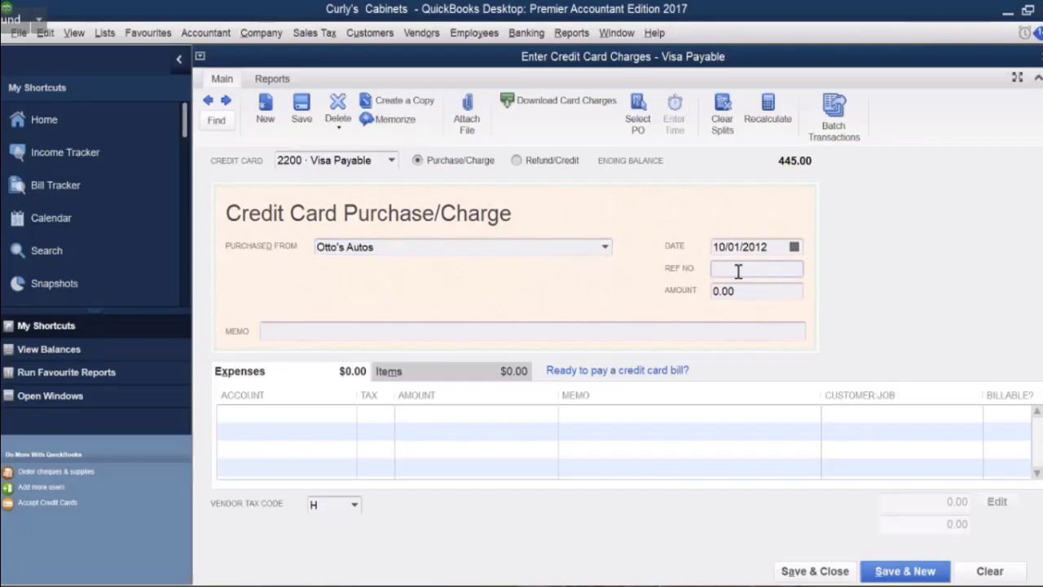
pyautogui.write('OA4550')
# Charge 180.00 to 5380 · Truck Expenses with memo REPAIR and save the charge.
pyautogui.click(290, 410)
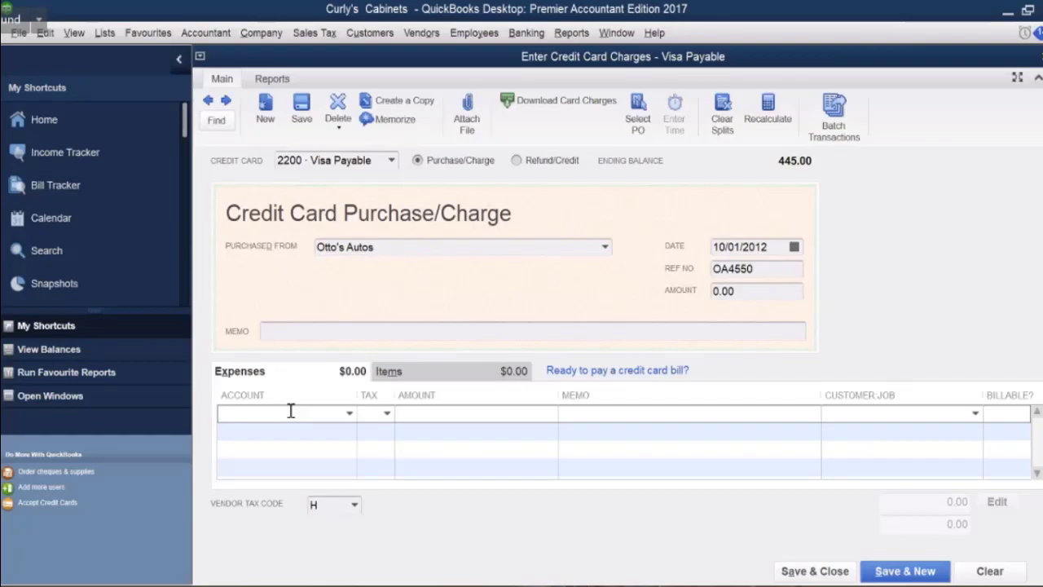
pyautogui.write('Visa Payable')
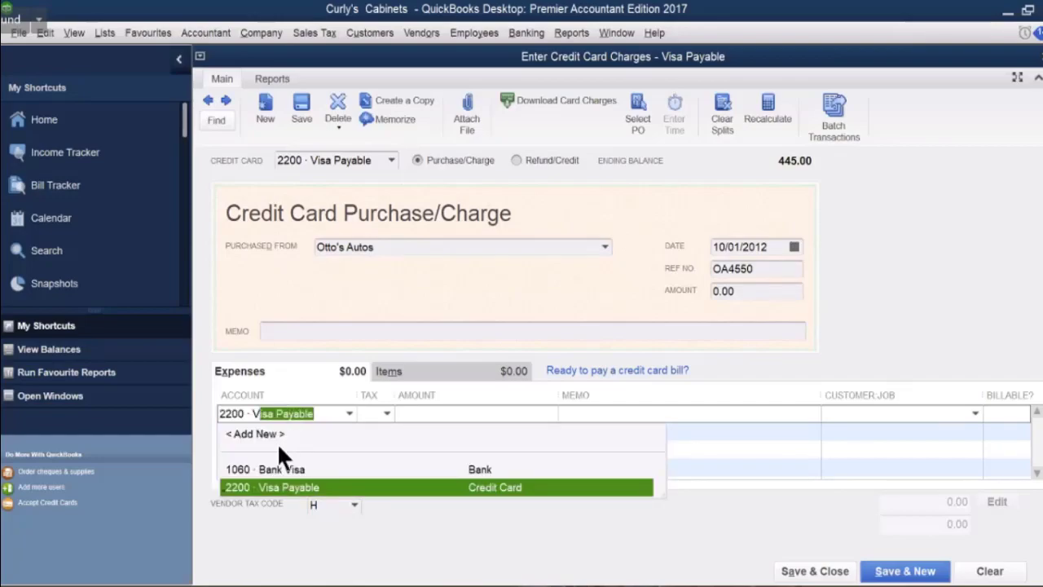
pyautogui.click(349, 413)
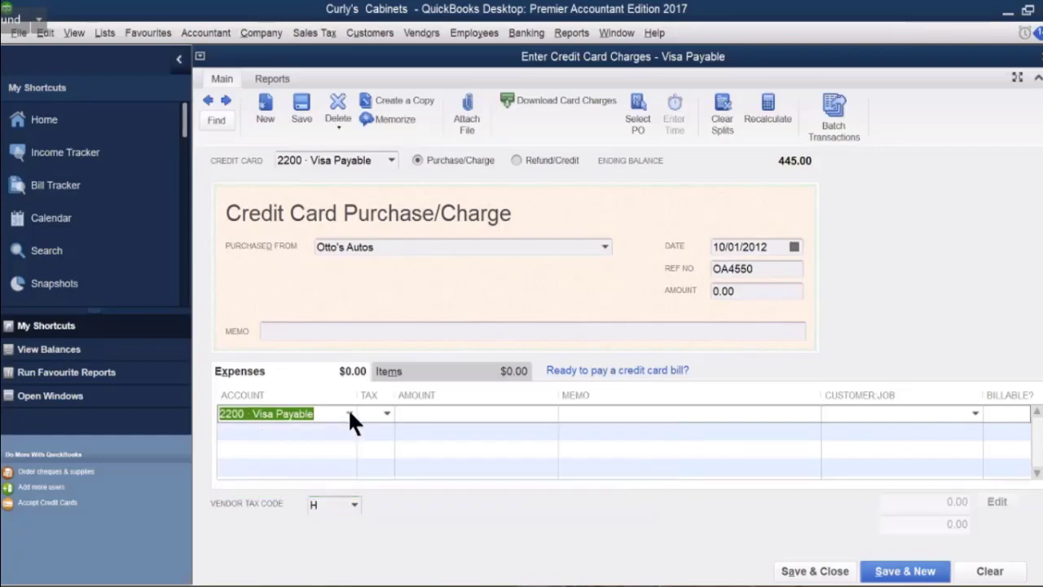
pyautogui.click(349, 413)
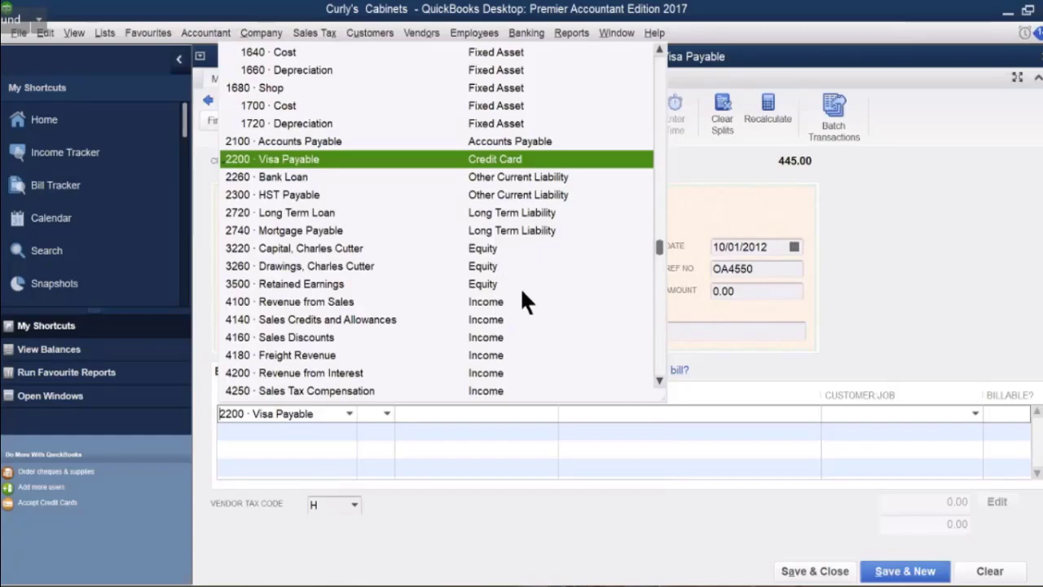
pyautogui.scroll(-4, 521, 302)
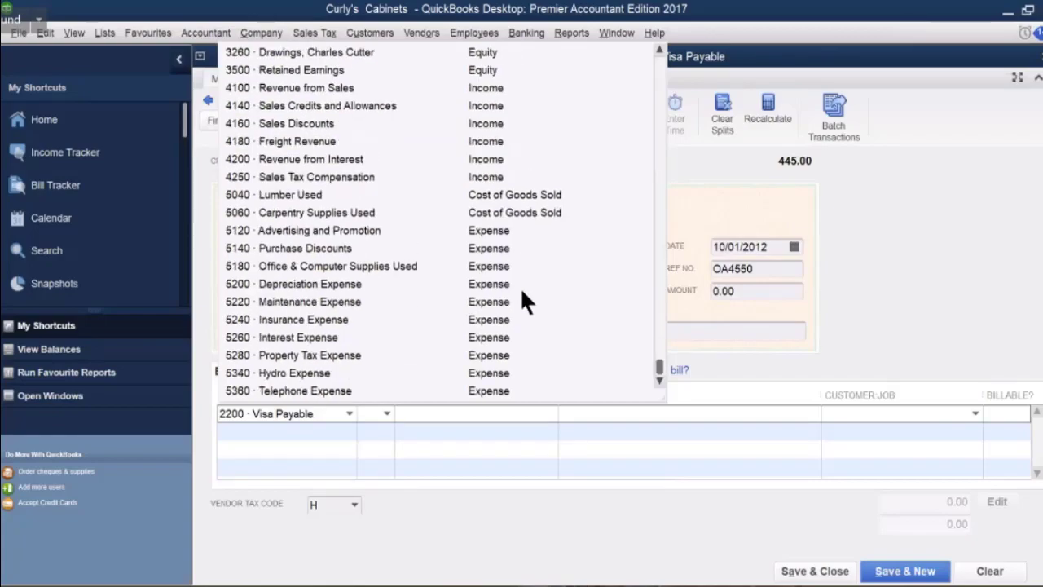
pyautogui.scroll(1, 526, 301)
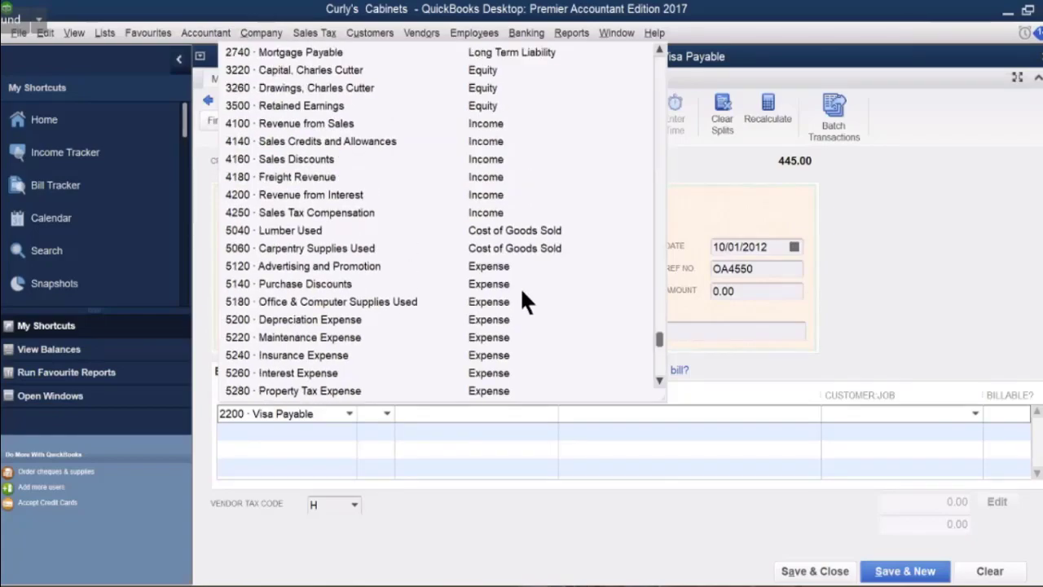
pyautogui.scroll(-1, 525, 302)
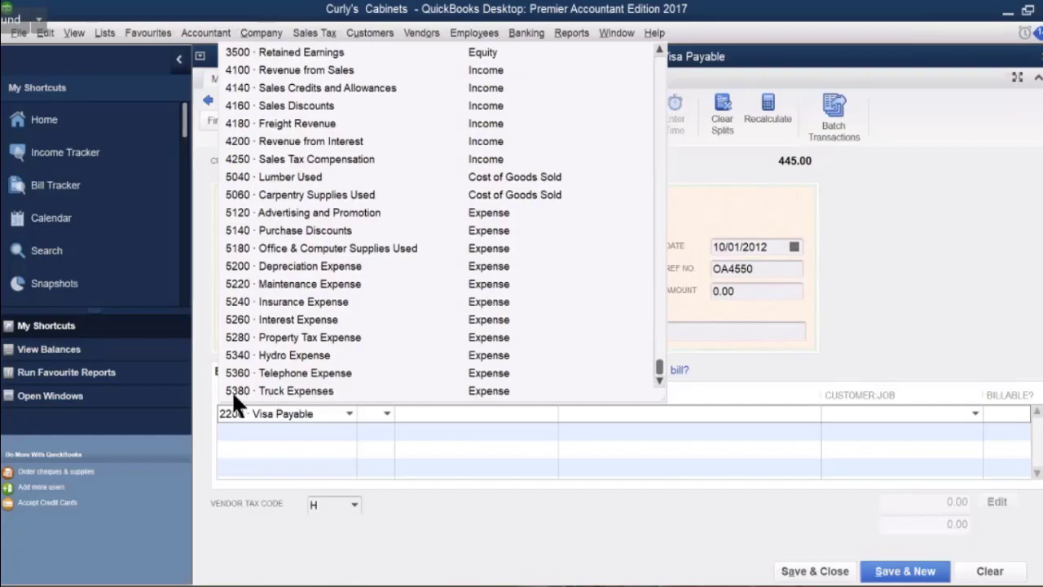
pyautogui.click(301, 389)
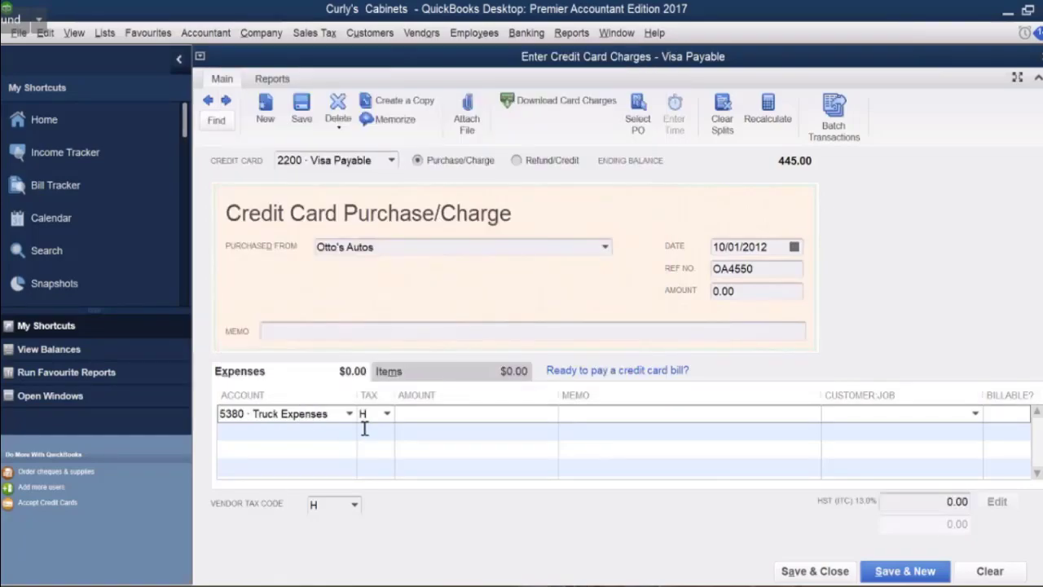
pyautogui.click(420, 418)
pyautogui.write('180')
pyautogui.click(572, 413)
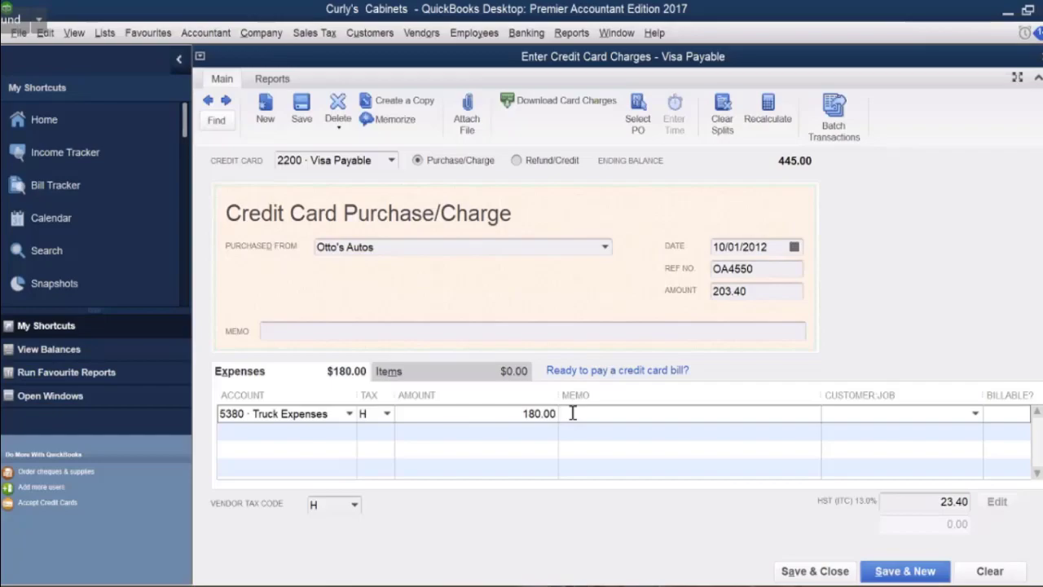
pyautogui.write('REPAIR')
pyautogui.click(816, 572)
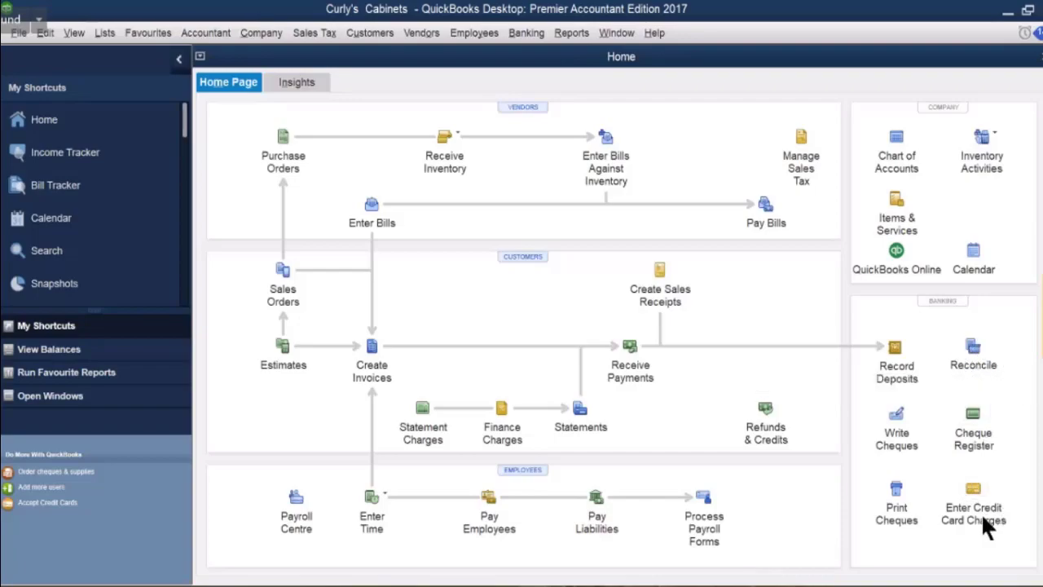
# Begin a reconciliation and choose 2200 · Visa Payable as the account.
pyautogui.click(974, 351)
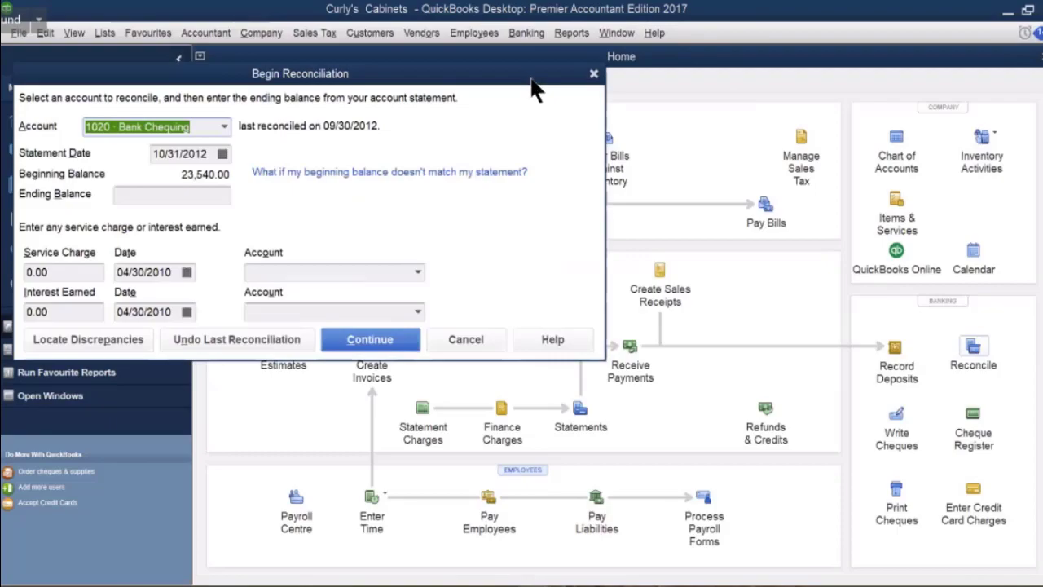
pyautogui.moveTo(531, 90); pyautogui.dragTo(721, 138)
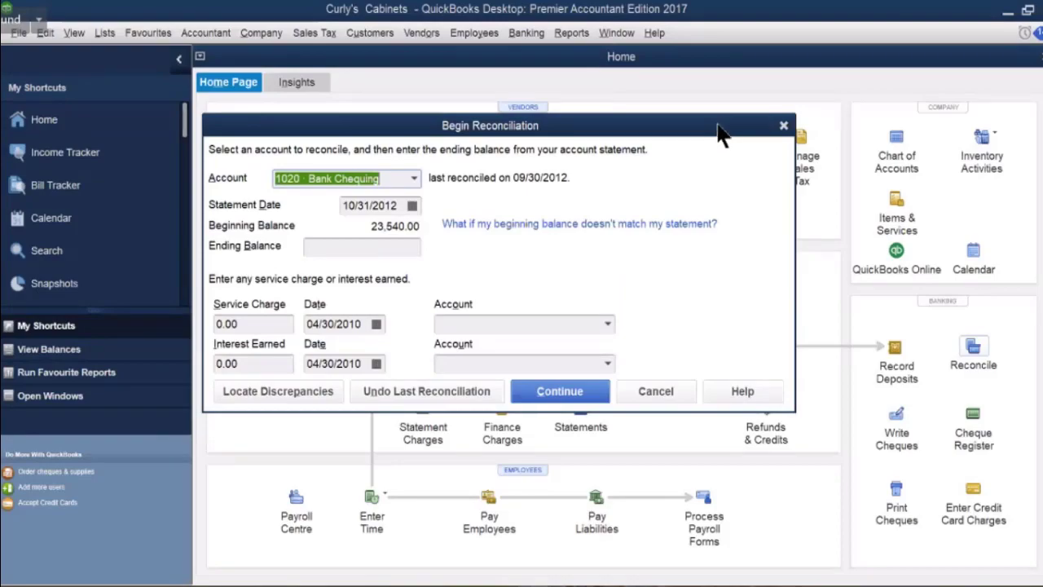
pyautogui.click(413, 179)
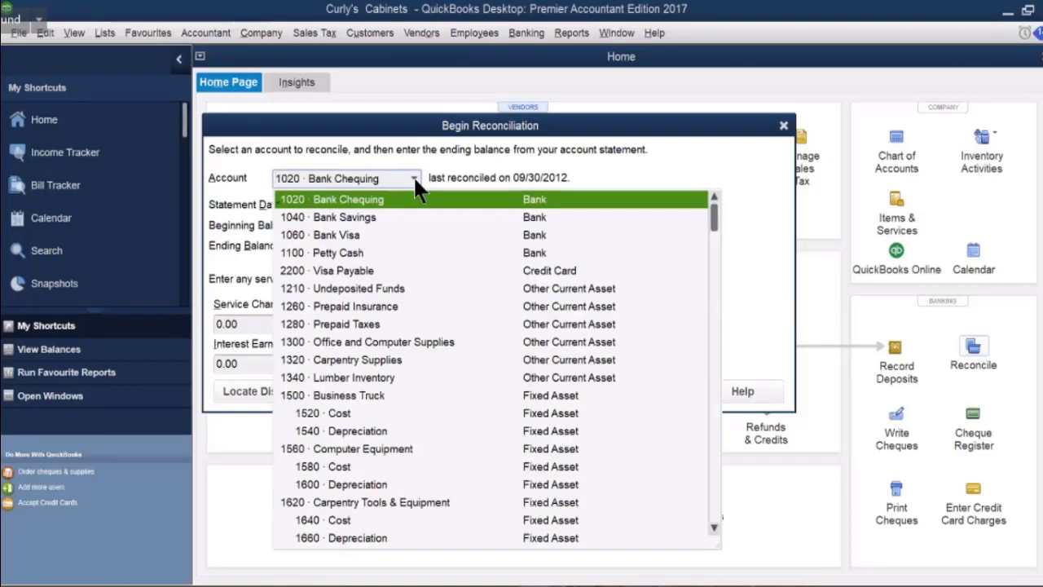
pyautogui.click(349, 271)
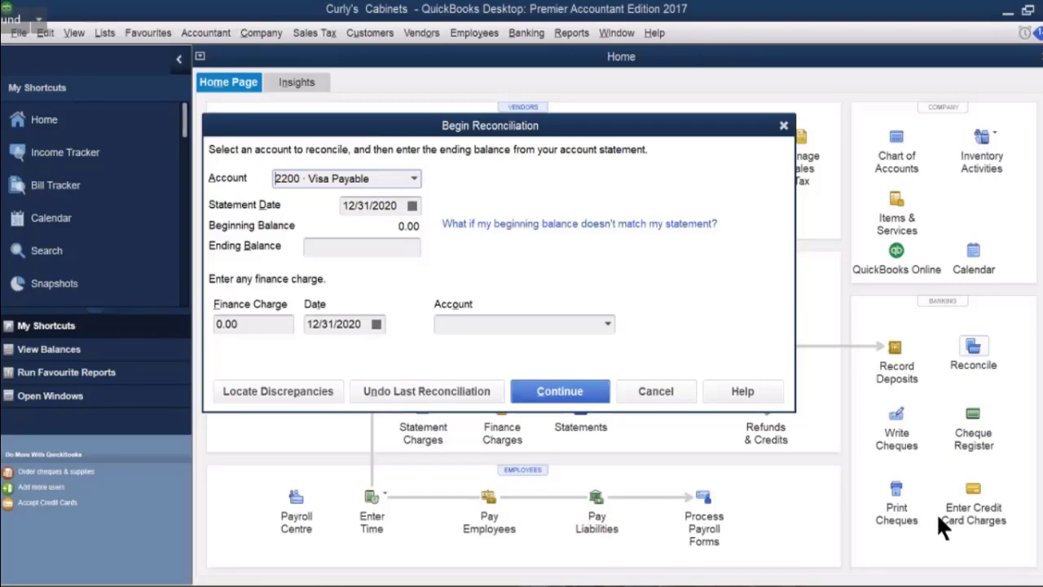
# Enter ending balance 451.00 and statement date 10/01/2012 for the Visa Payable reconciliation.
pyautogui.click(391, 247)
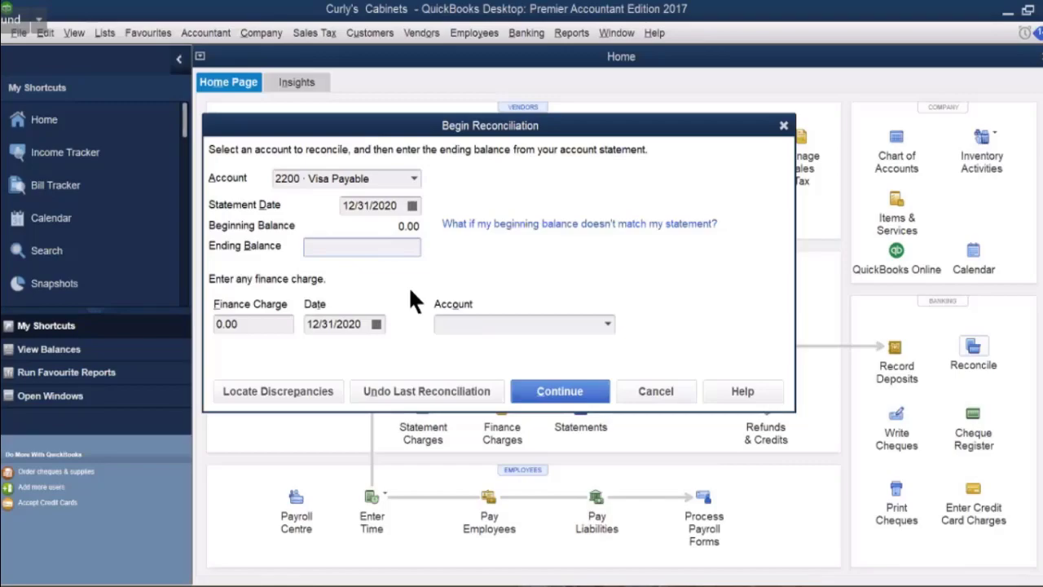
pyautogui.write('451')
pyautogui.click(412, 205)
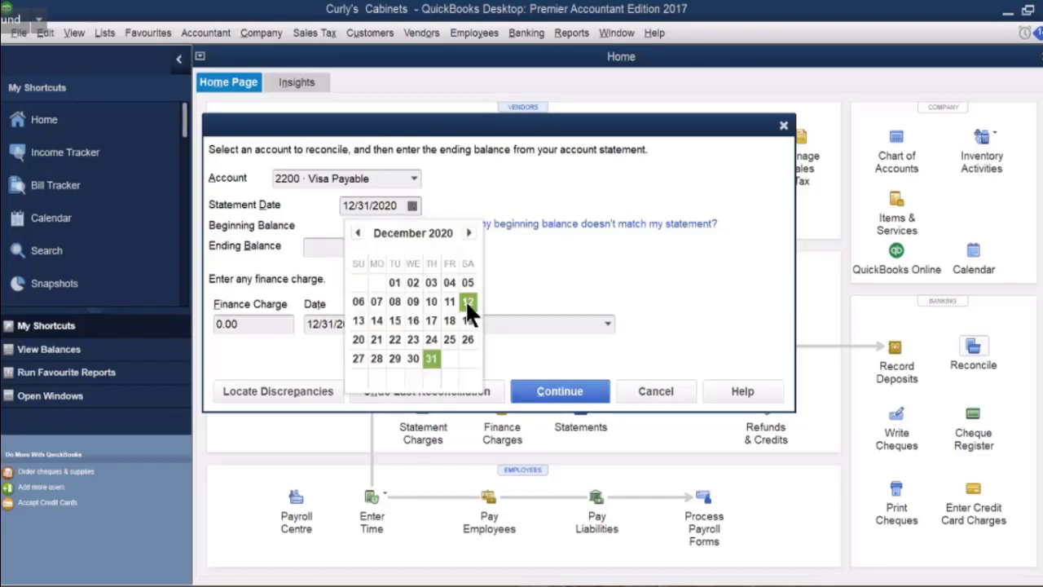
pyautogui.click(357, 235)
pyautogui.click(357, 236)
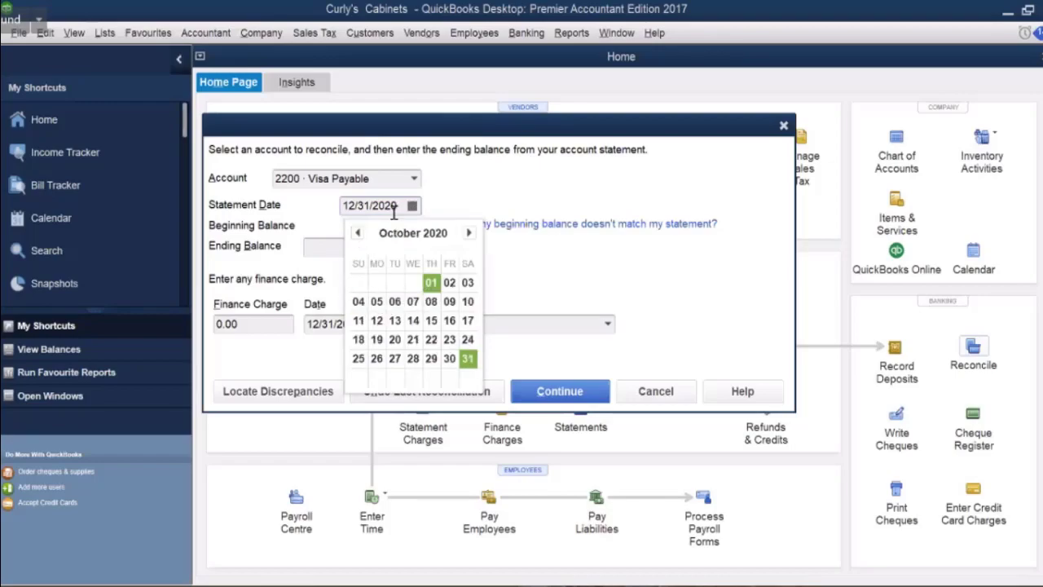
pyautogui.click(425, 281)
pyautogui.moveTo(386, 205); pyautogui.dragTo(402, 204)
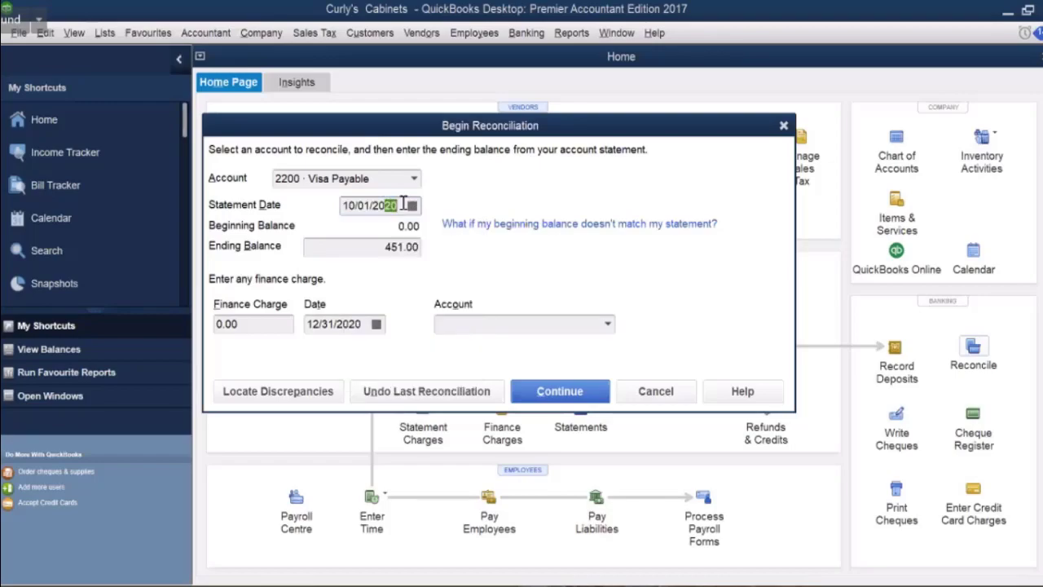
pyautogui.write('12')
pyautogui.press('Tab')
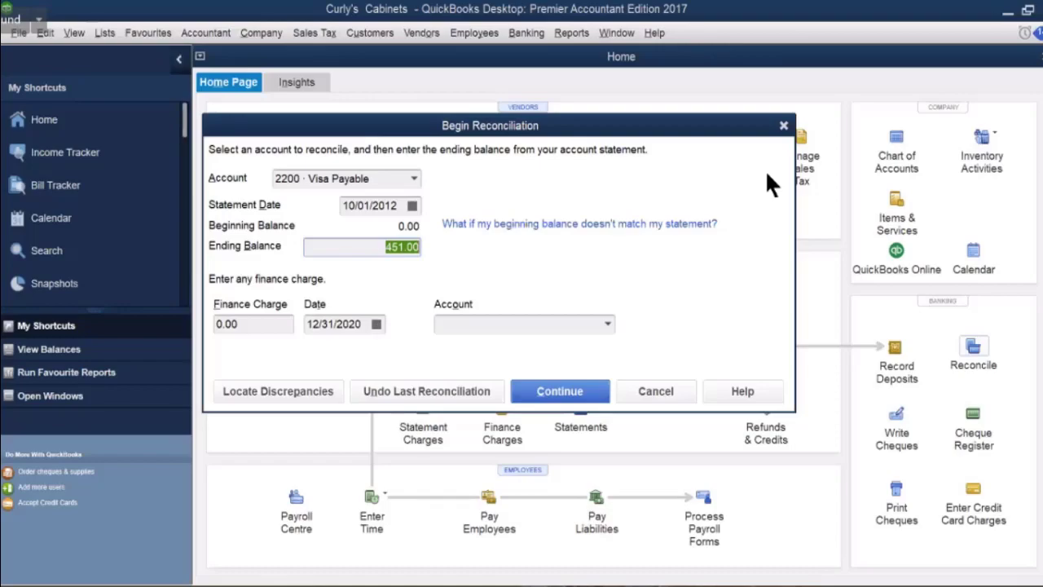
# Enter a 6.00 finance charge dated 10/01/2012 with account 'credit card charges'.
pyautogui.click(239, 326)
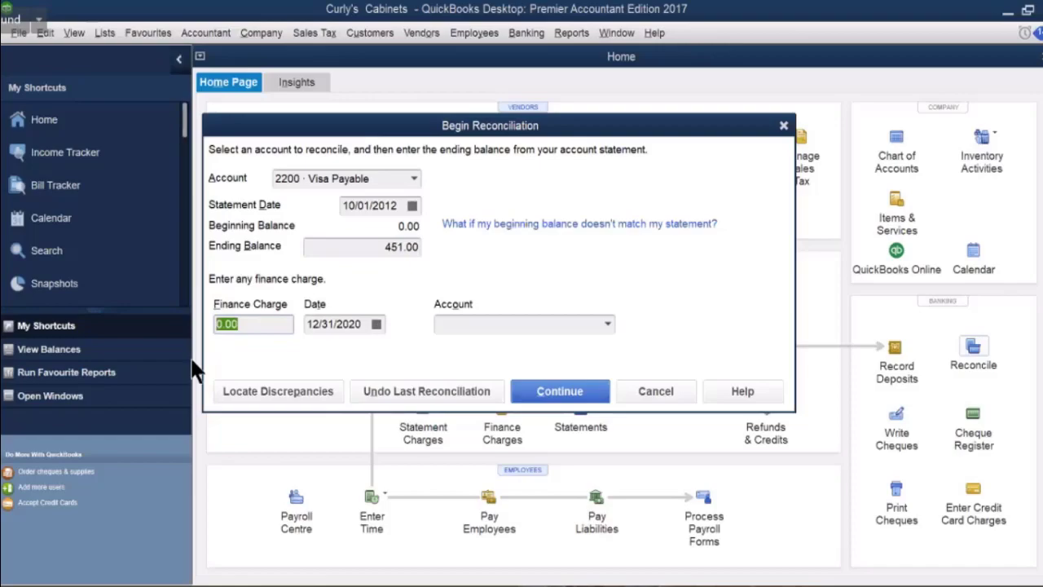
pyautogui.write('5')
pyautogui.press('BackSpace')
pyautogui.write('6')
pyautogui.click(376, 323)
pyautogui.click(321, 349)
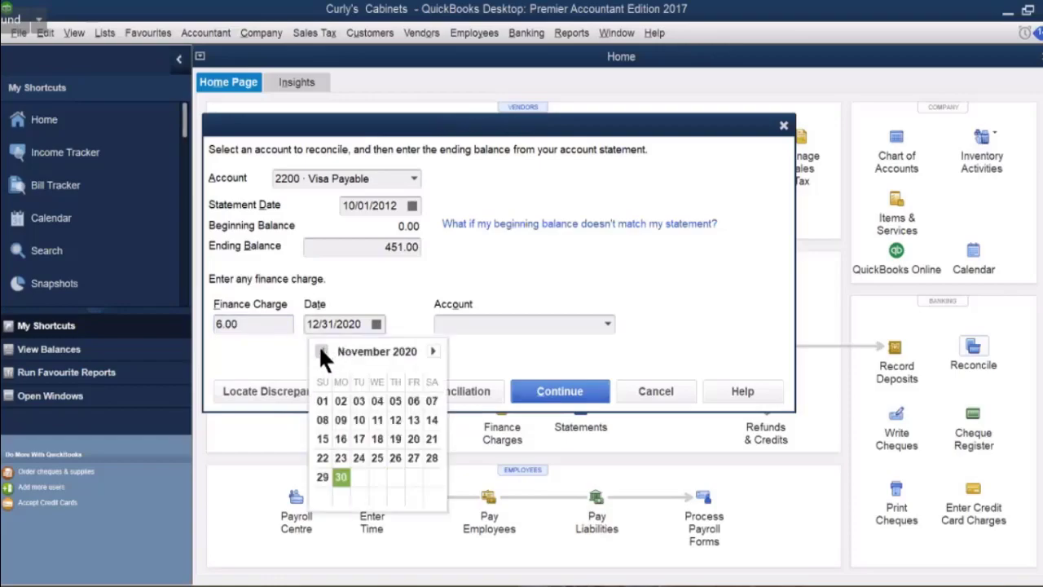
pyautogui.click(321, 350)
pyautogui.click(394, 400)
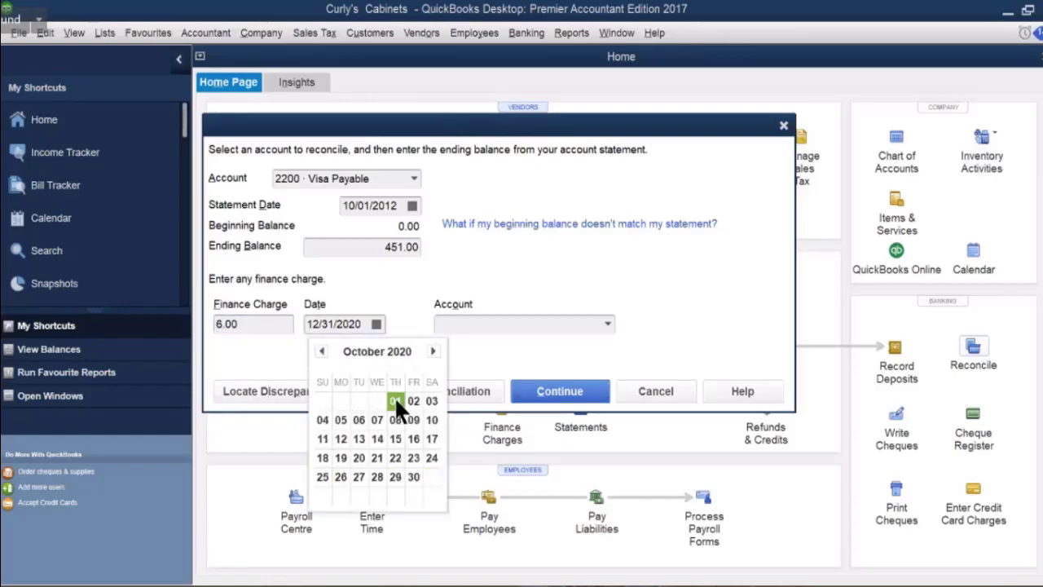
pyautogui.moveTo(350, 324); pyautogui.dragTo(373, 330)
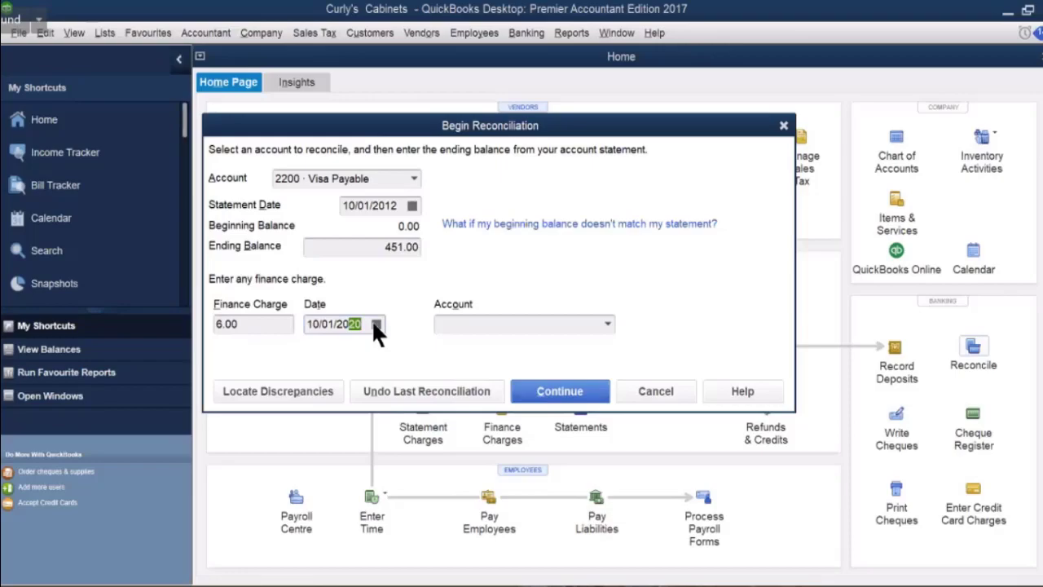
pyautogui.write('12')
pyautogui.click(442, 322)
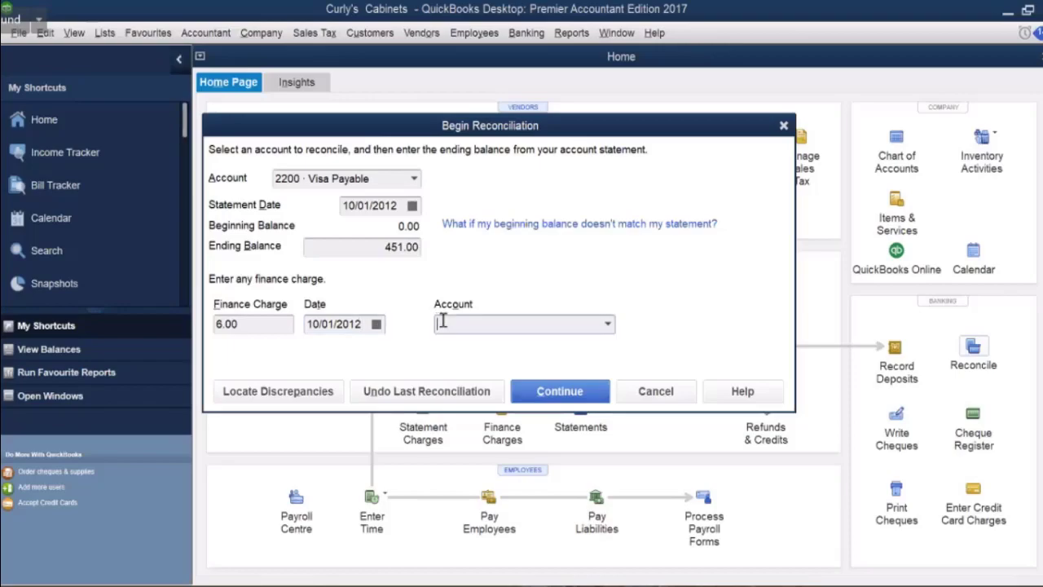
pyautogui.write('c')
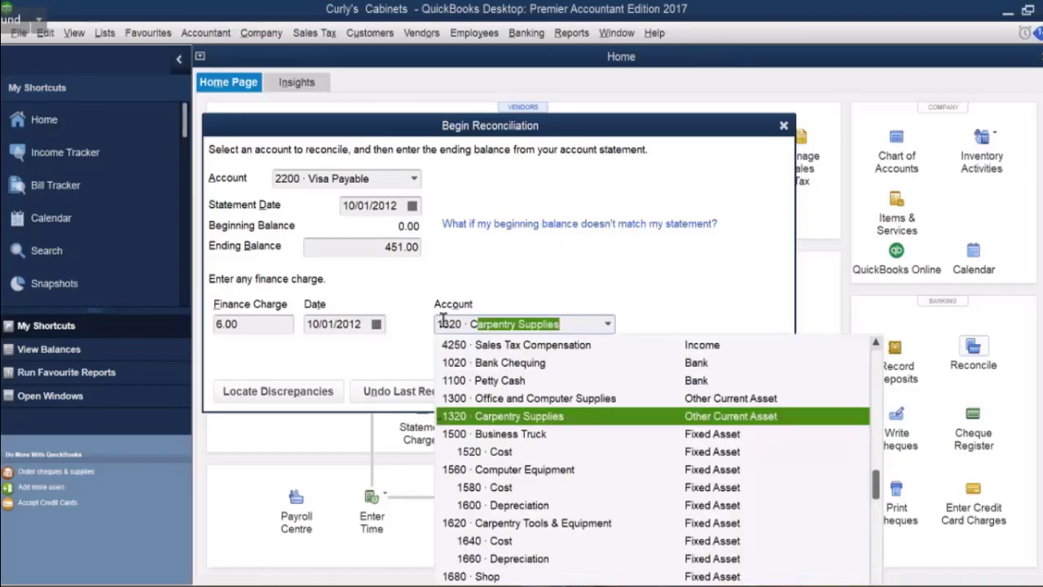
pyautogui.write('redit')
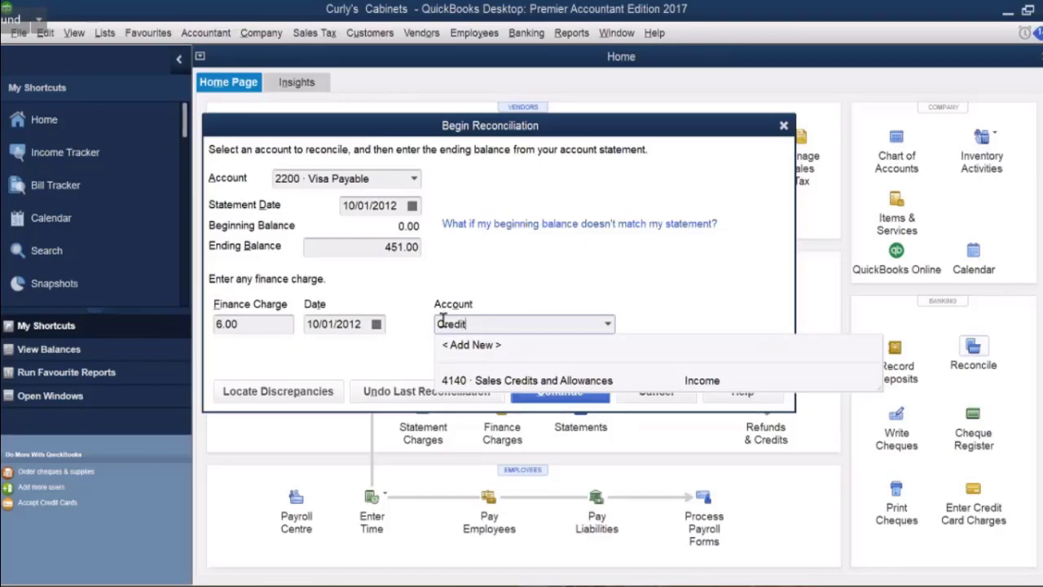
pyautogui.write(' card c')
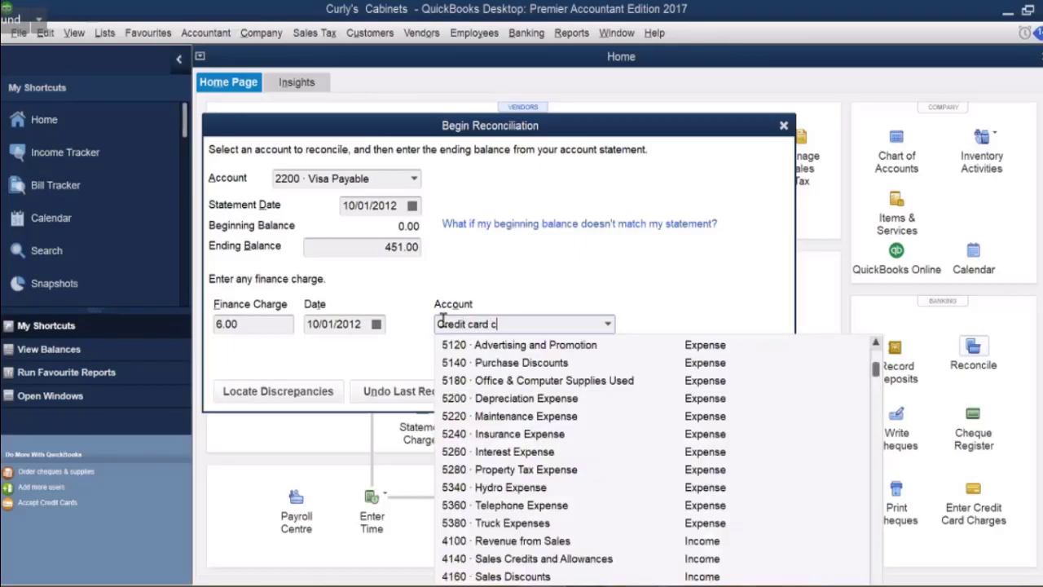
pyautogui.write('harges')
# Confirm 'credit card charges' as the finance charge account, bringing up the Account Not Found prompt.
pyautogui.press('Tab')
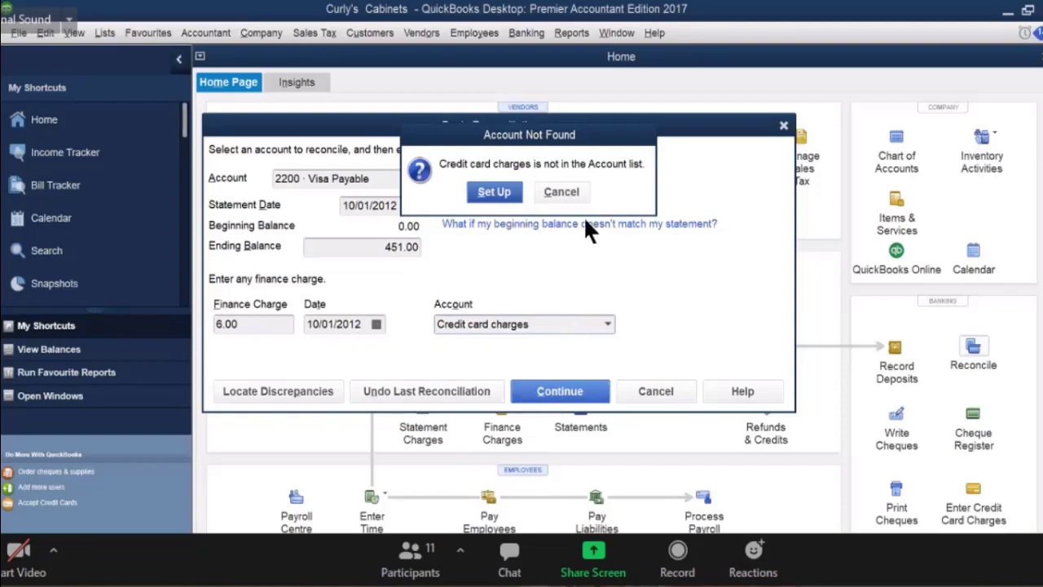
# Create the expense account 'Credit card charges' with the same description, then continue the reconciliation.
pyautogui.click(505, 202)
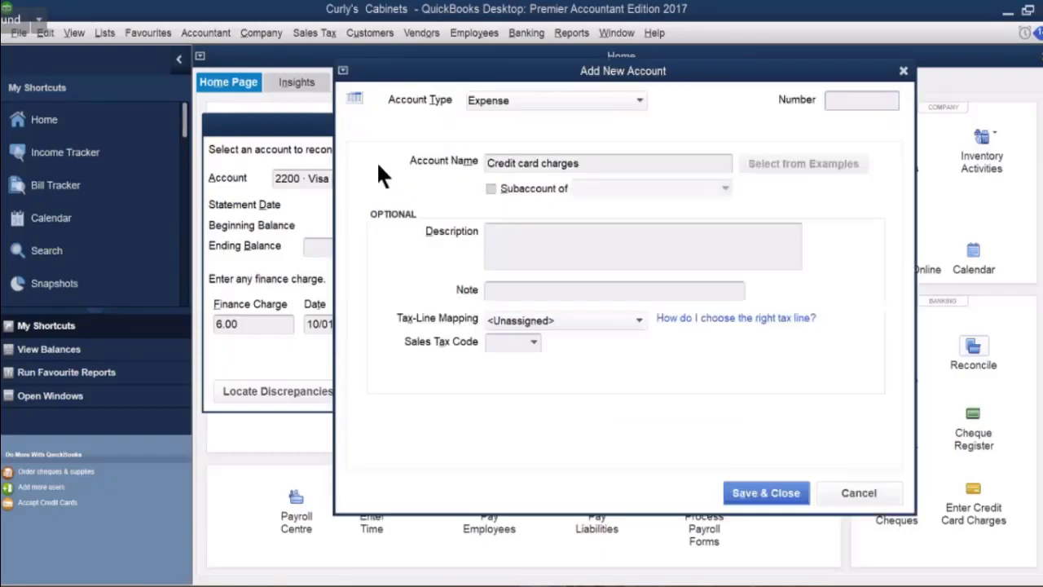
pyautogui.doubleClick(550, 164)
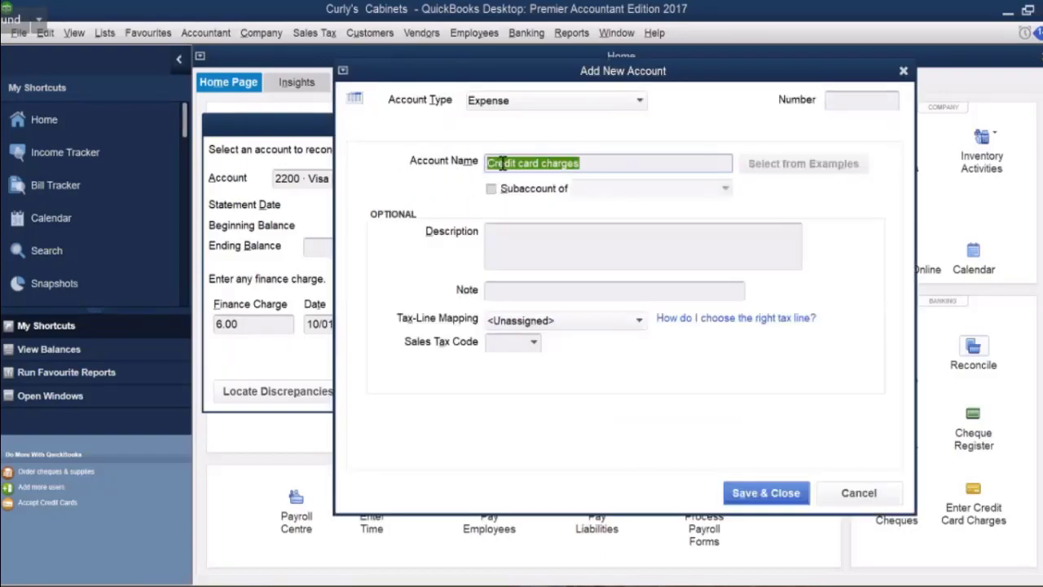
pyautogui.rightClick(508, 157)
pyautogui.click(537, 206)
pyautogui.click(496, 236)
pyautogui.rightClick(496, 237)
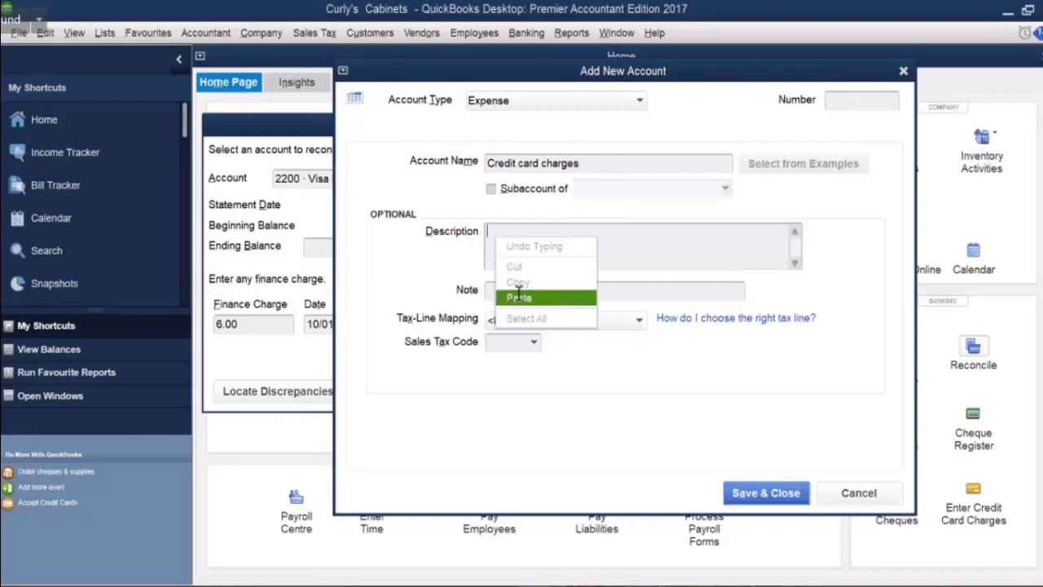
pyautogui.click(526, 295)
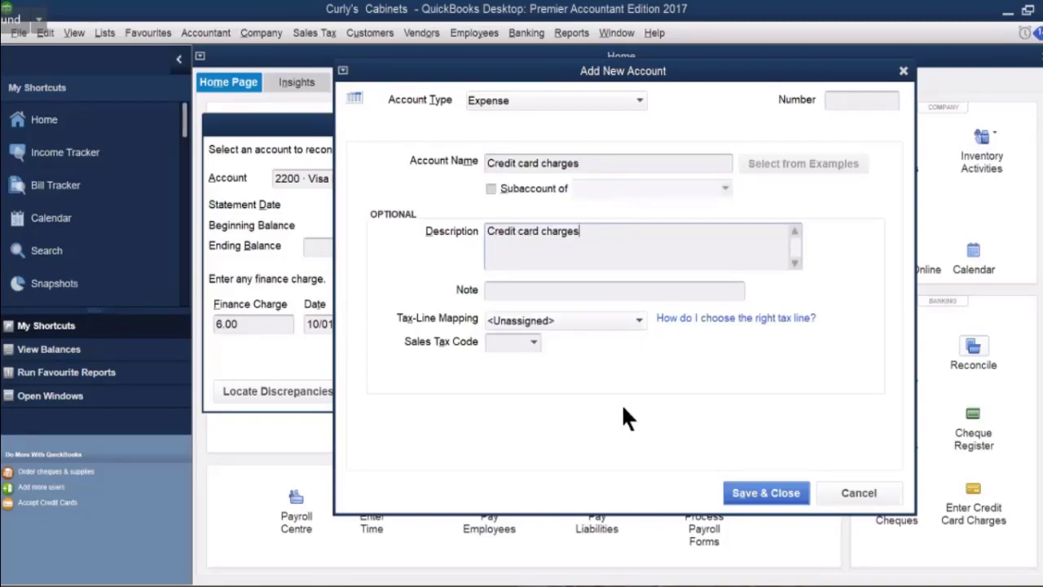
pyautogui.click(748, 499)
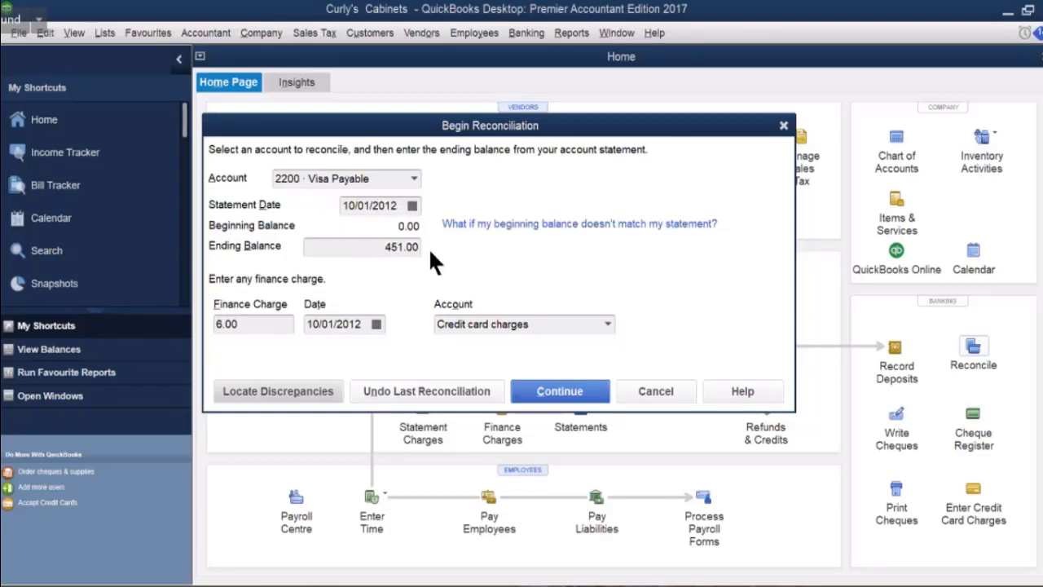
pyautogui.click(559, 393)
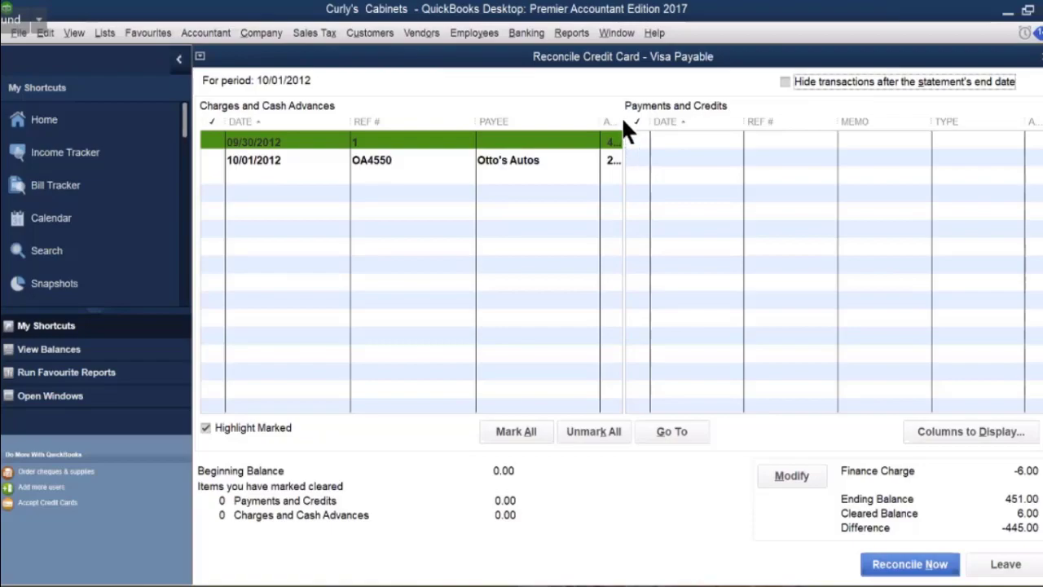
# Clear the charge row selections so no Visa Payable charges are marked cleared.
pyautogui.click(625, 137)
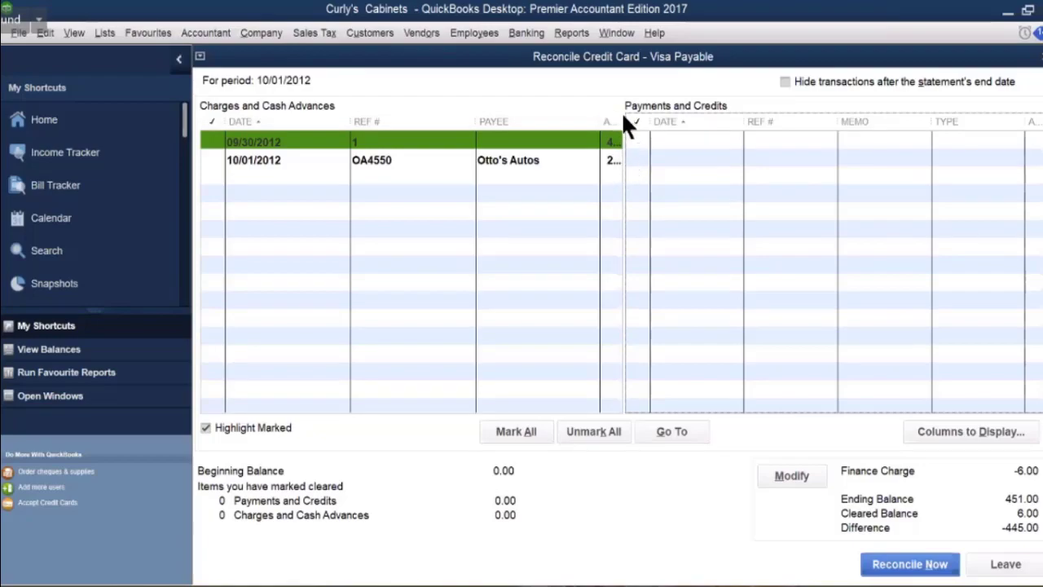
pyautogui.click(621, 113)
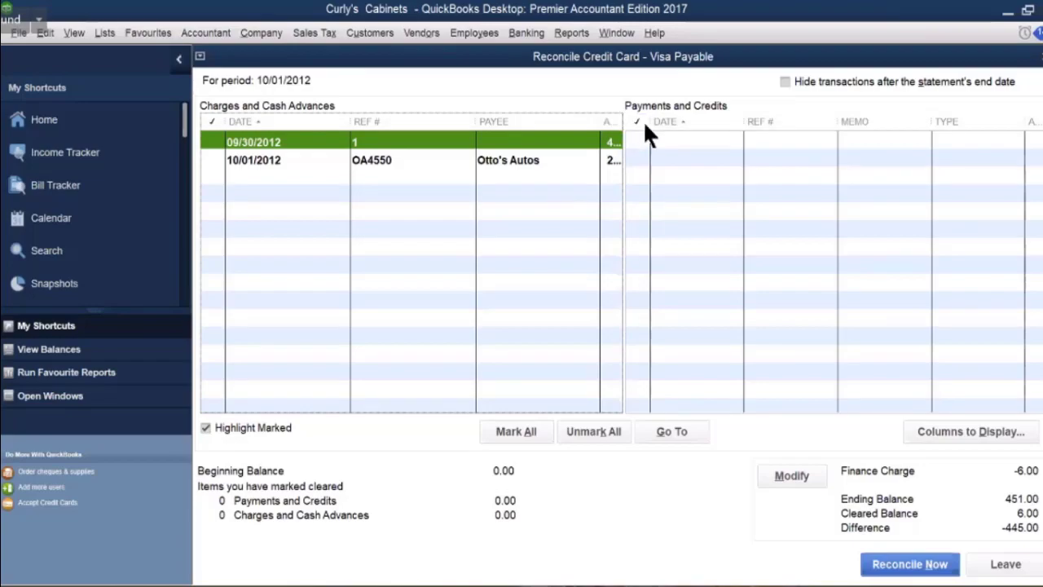
pyautogui.click(622, 159)
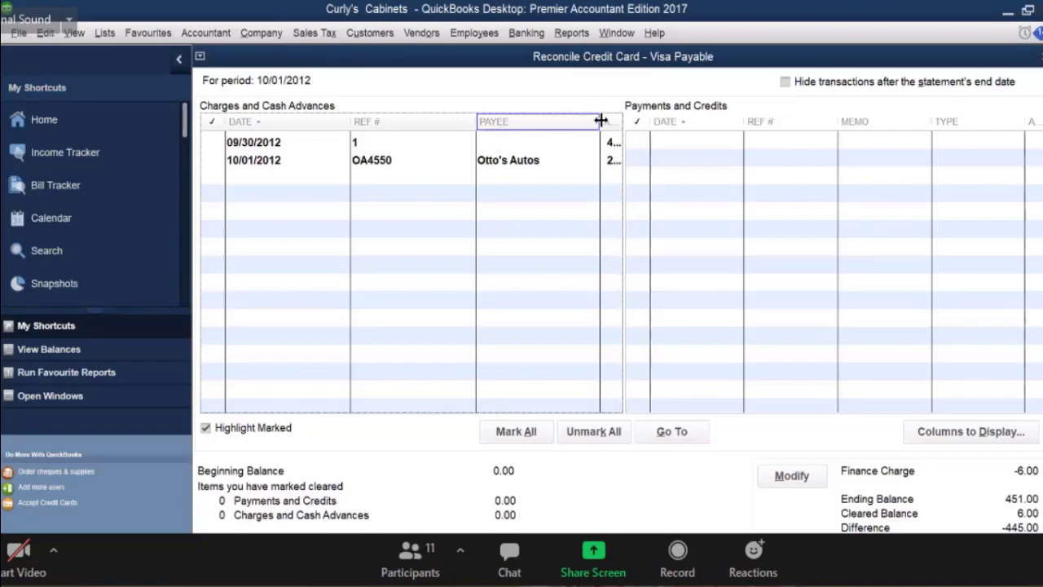
# Widen the amount column and mark the 09/30/2012 445.00 charge as cleared.
pyautogui.moveTo(601, 121); pyautogui.dragTo(573, 122)
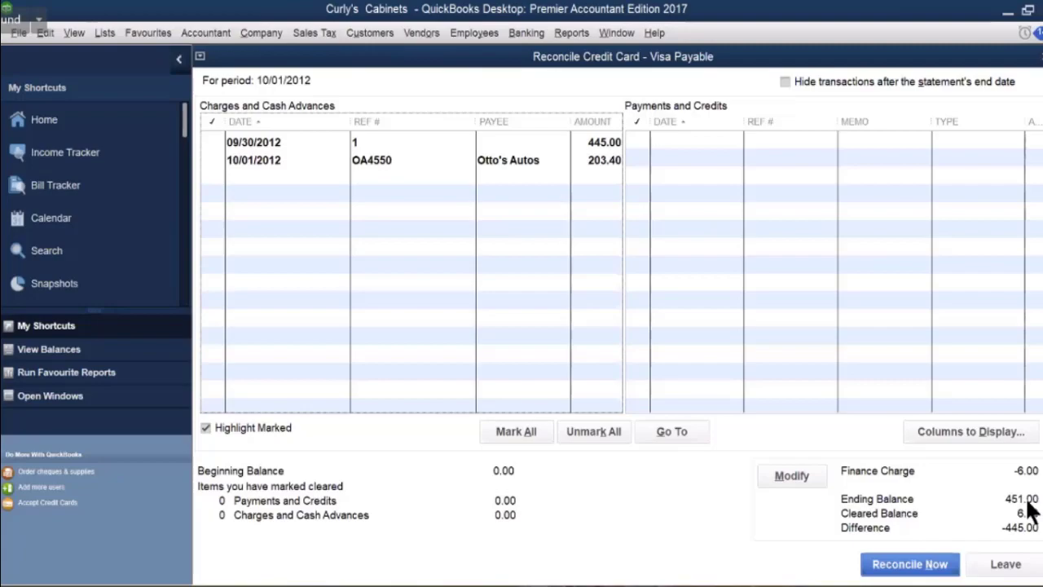
pyautogui.click(215, 142)
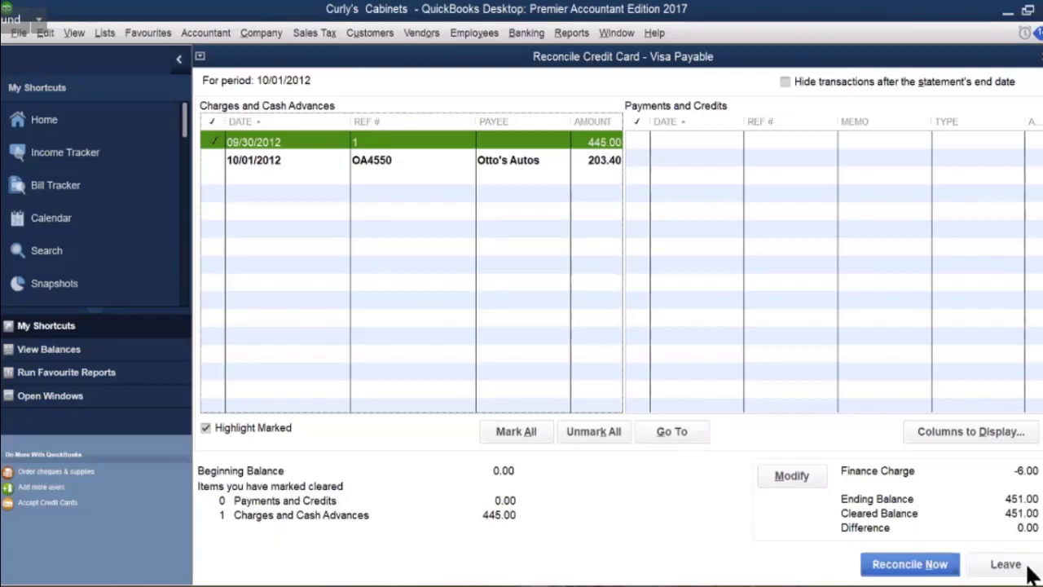
# Reconcile Visa Payable now and choose to write a cheque for the 451.00 balance.
pyautogui.click(910, 571)
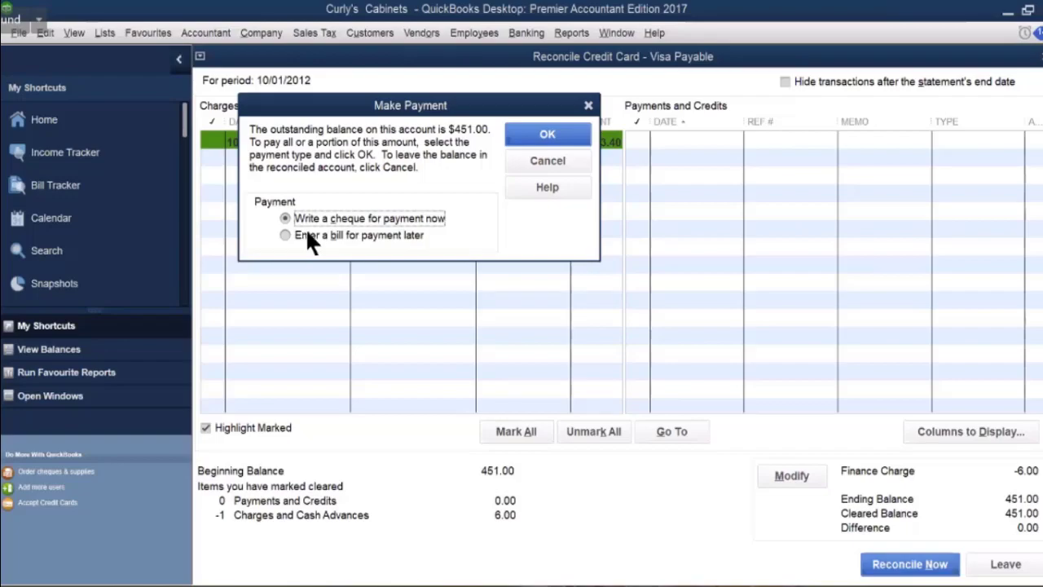
pyautogui.click(538, 135)
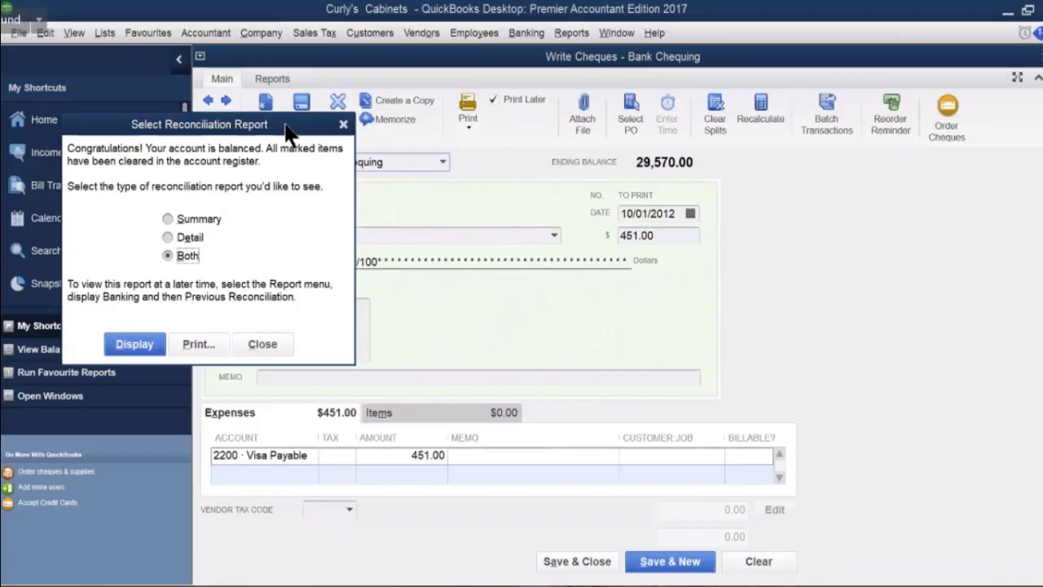
# Move the report prompt aside, select the Detail report type, and display the reconciliation report.
pyautogui.moveTo(286, 128); pyautogui.dragTo(913, 185)
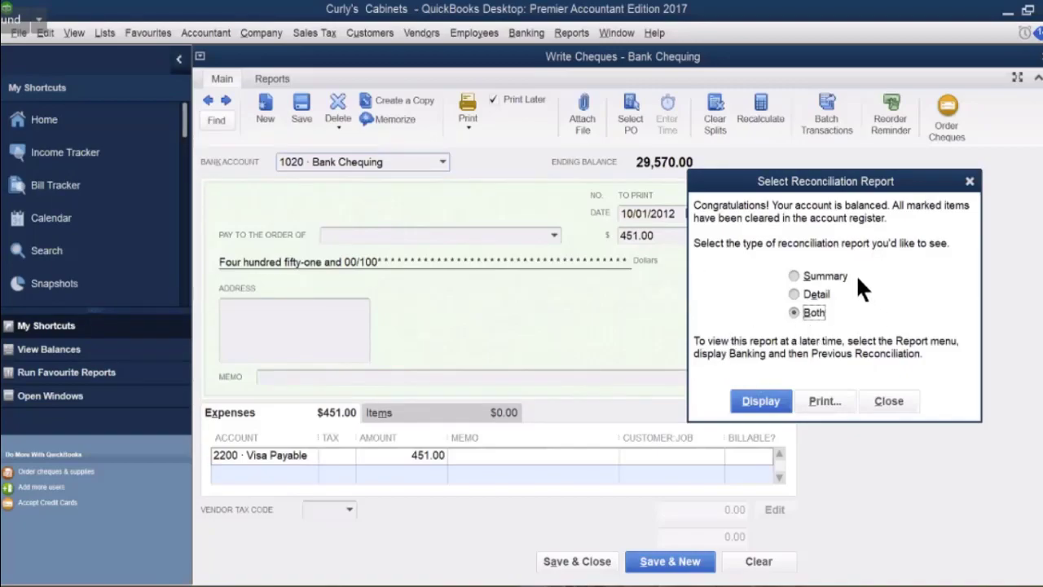
pyautogui.click(816, 313)
pyautogui.click(796, 293)
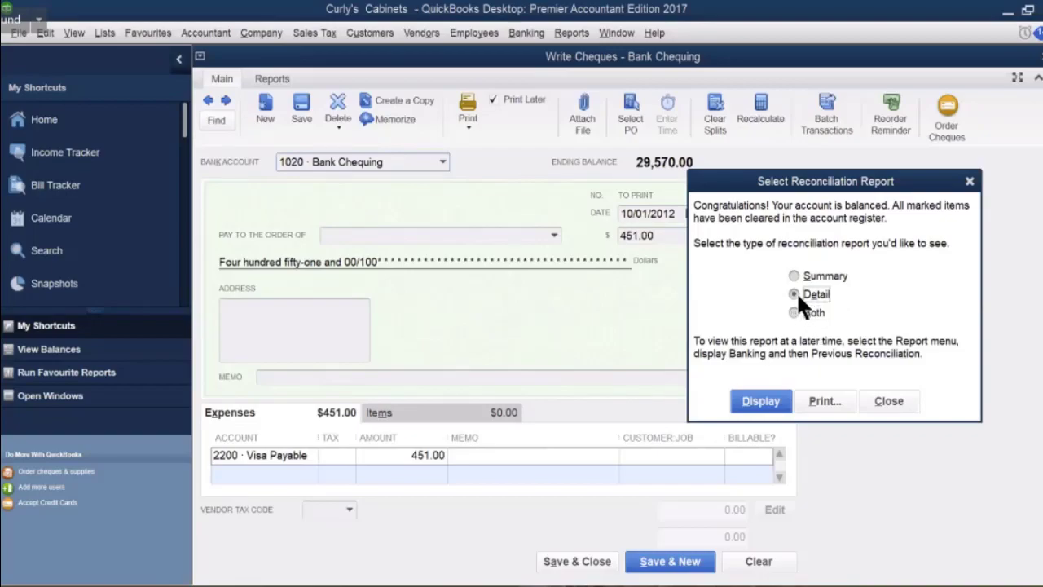
pyautogui.click(769, 408)
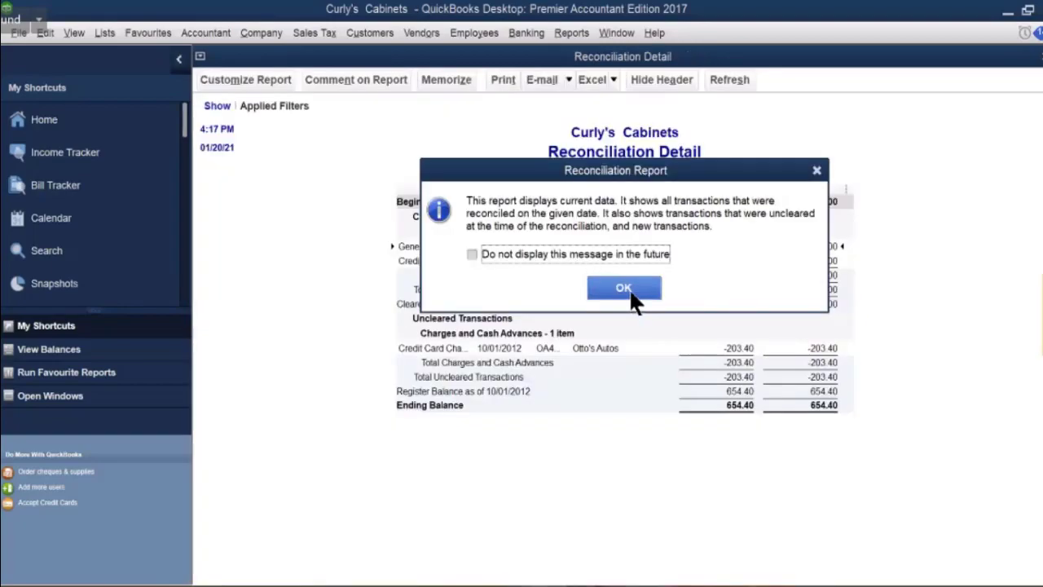
# Dismiss the report notice and close the Reconciliation Detail report to return to the cheque.
pyautogui.click(631, 292)
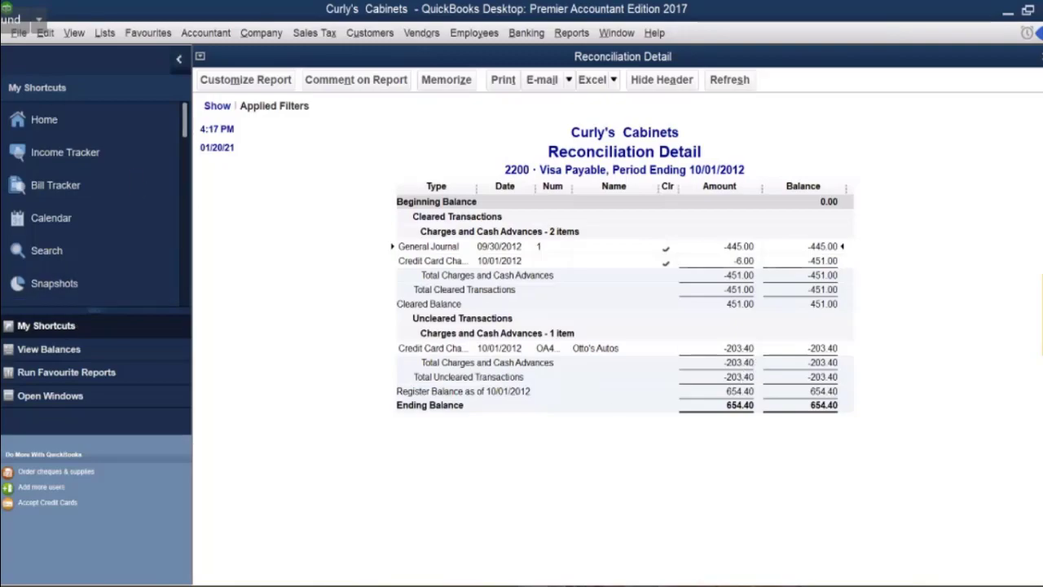
pyautogui.click(1042, 56)
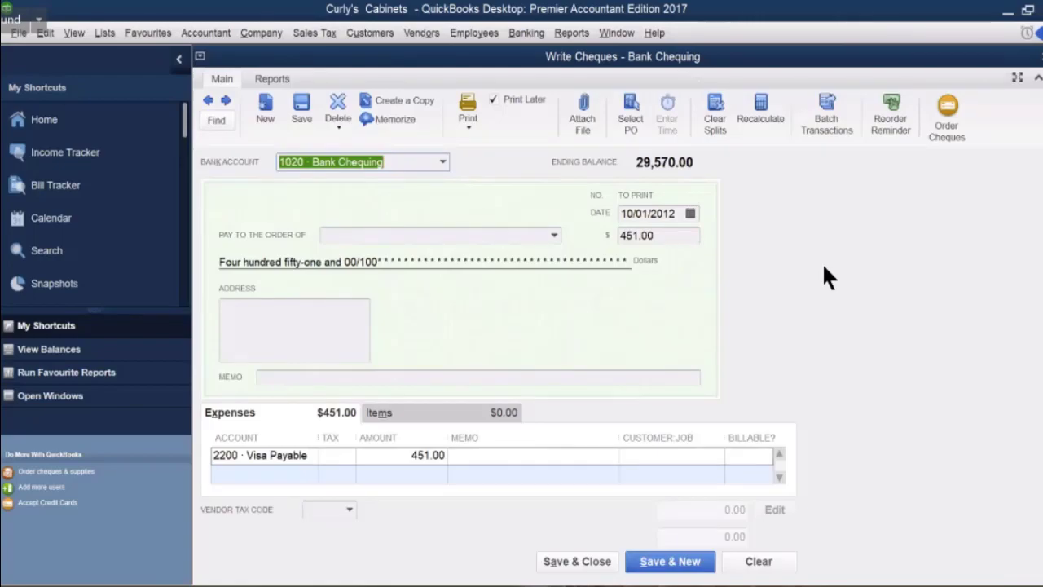
# Start the cheque payee as 'Kawt' and address the meeting chat to everyone.
pyautogui.click(333, 235)
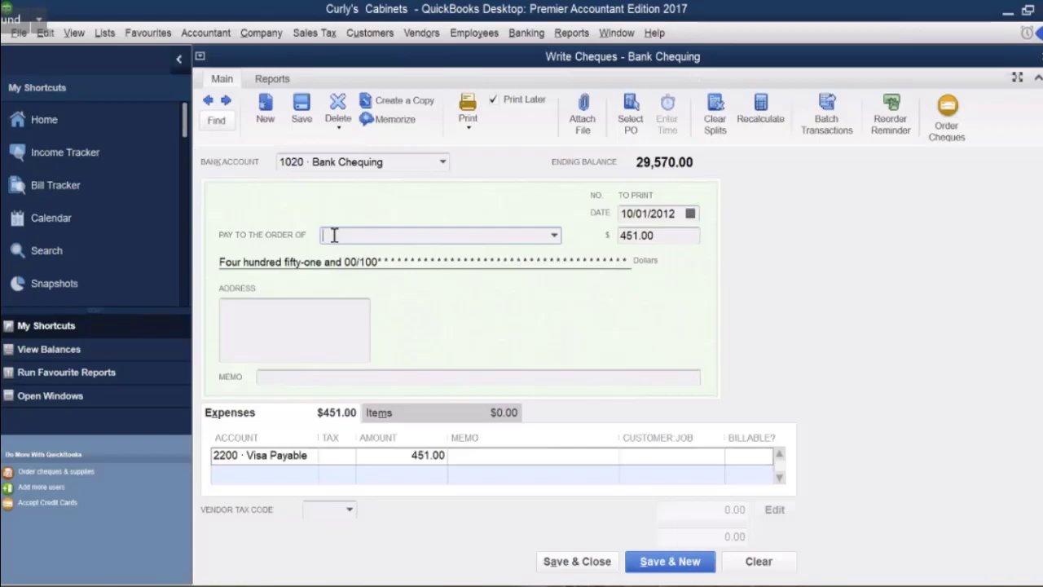
pyautogui.write('K')
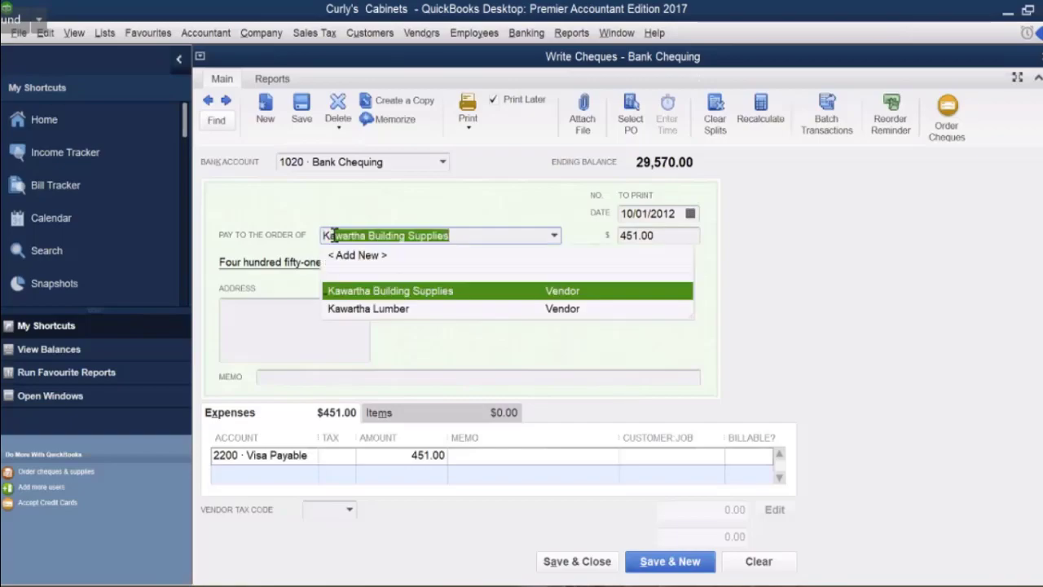
pyautogui.write('awt')
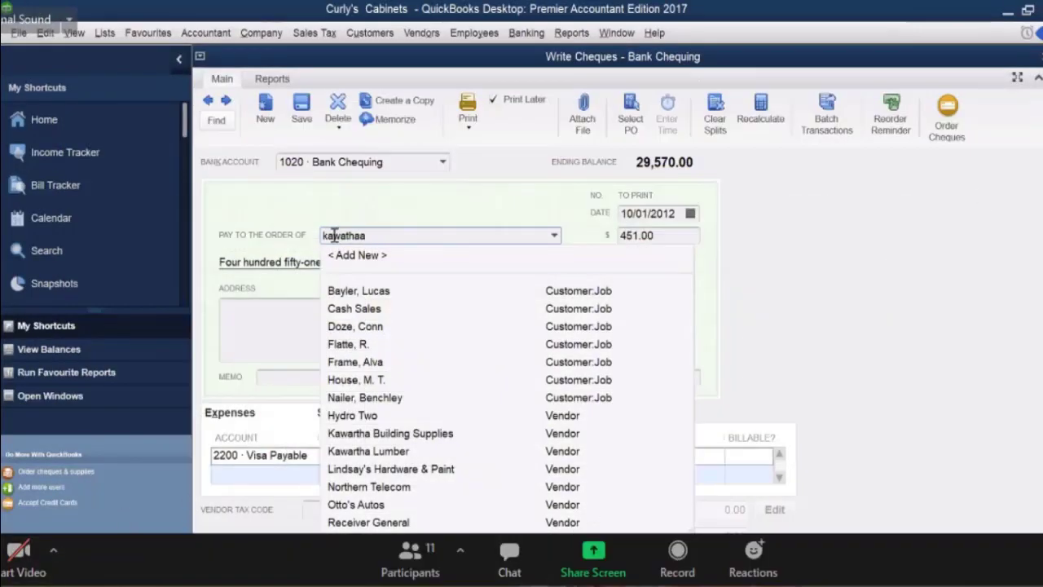
pyautogui.click(511, 554)
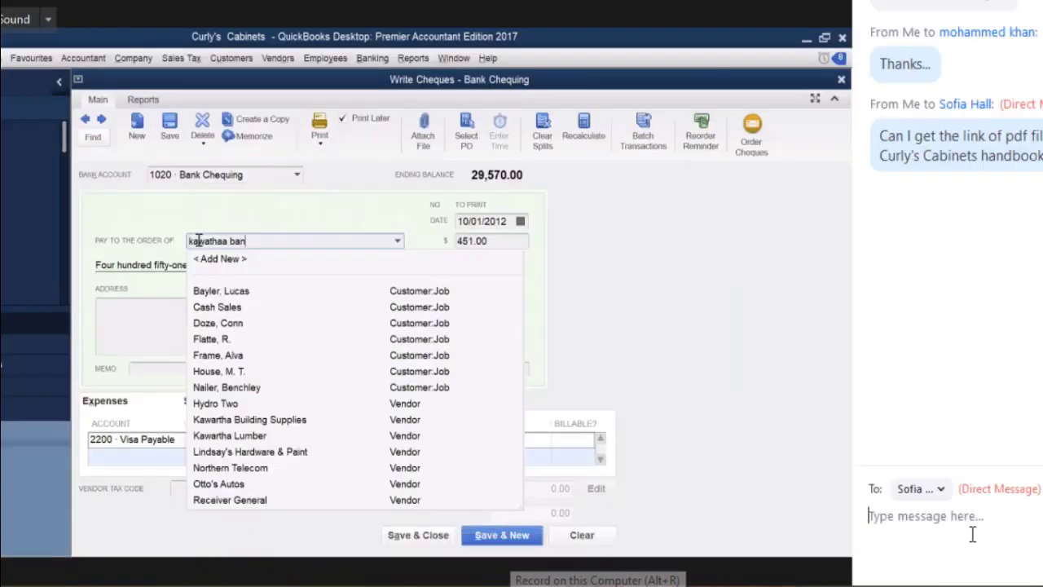
pyautogui.click(941, 491)
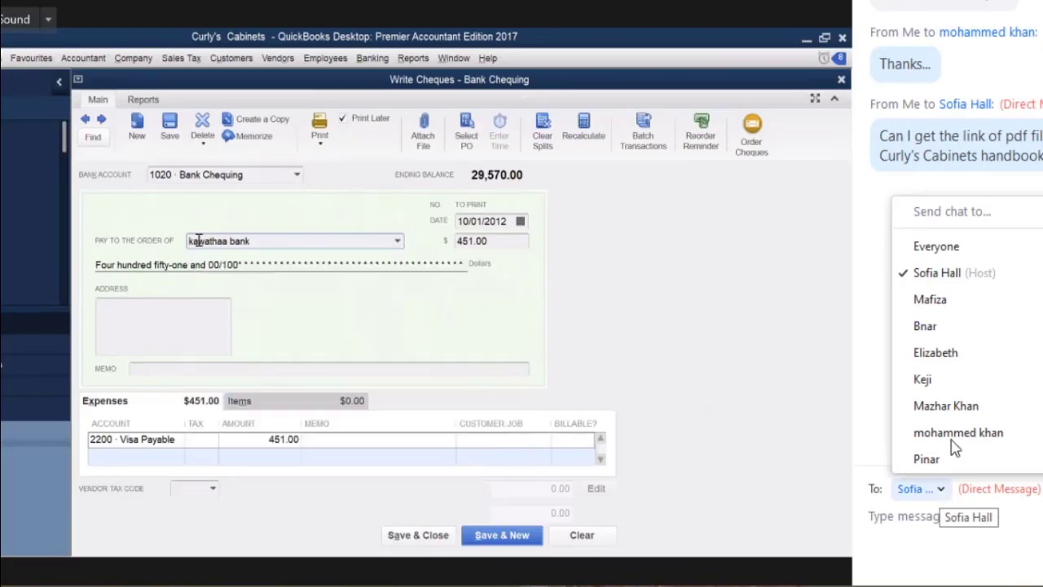
pyautogui.click(937, 246)
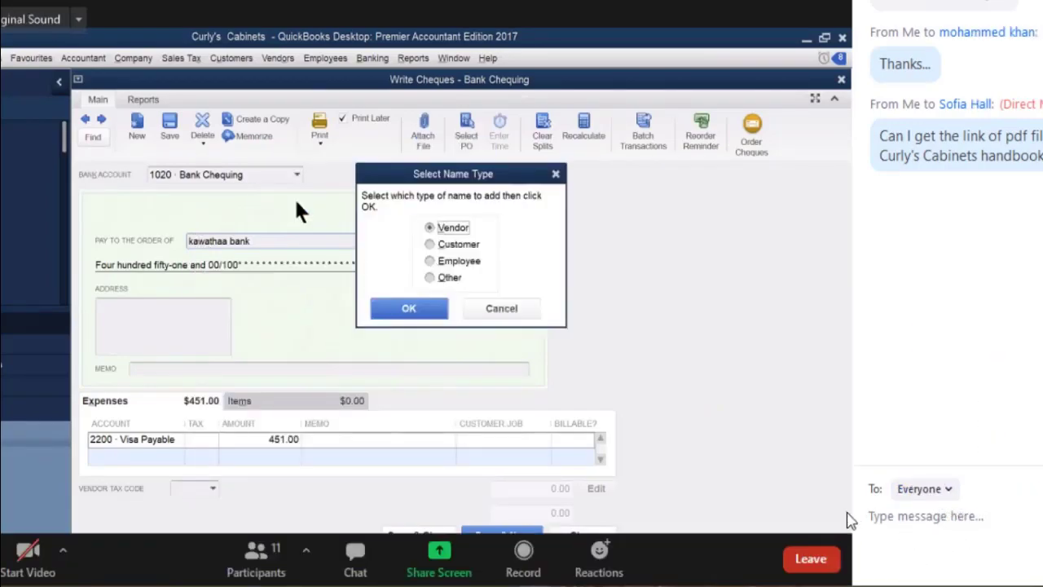
# Send a chat message, then add kawathaa bank as a new Other-type payee name.
pyautogui.write('nex')
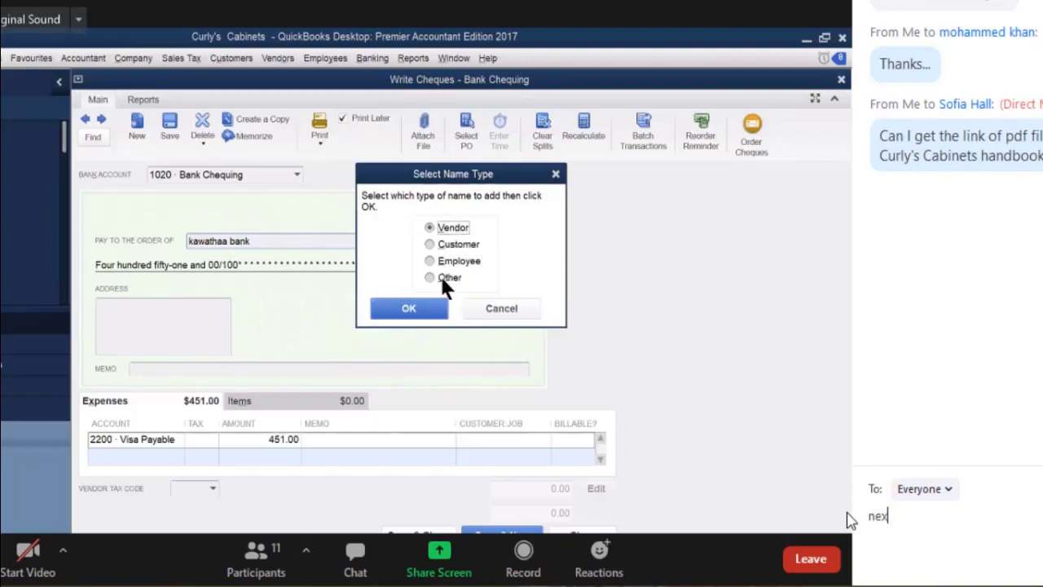
pyautogui.write('t')
pyautogui.press('BackSpace')
pyautogui.press('BackSpace')
pyautogui.press('BackSpace')
pyautogui.press('BackSpace')
pyautogui.press('BackSpace')
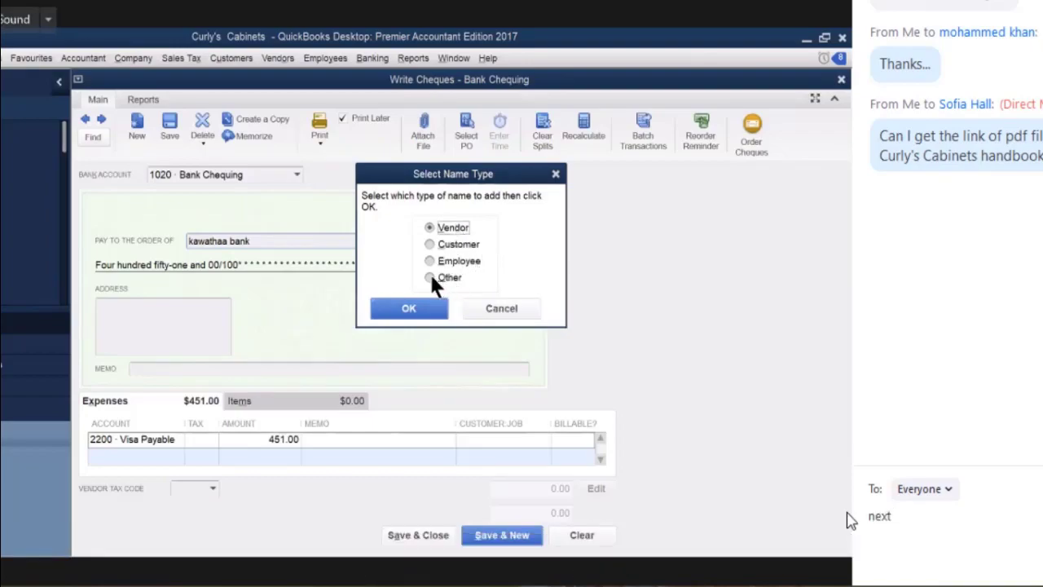
pyautogui.click(432, 278)
pyautogui.click(408, 309)
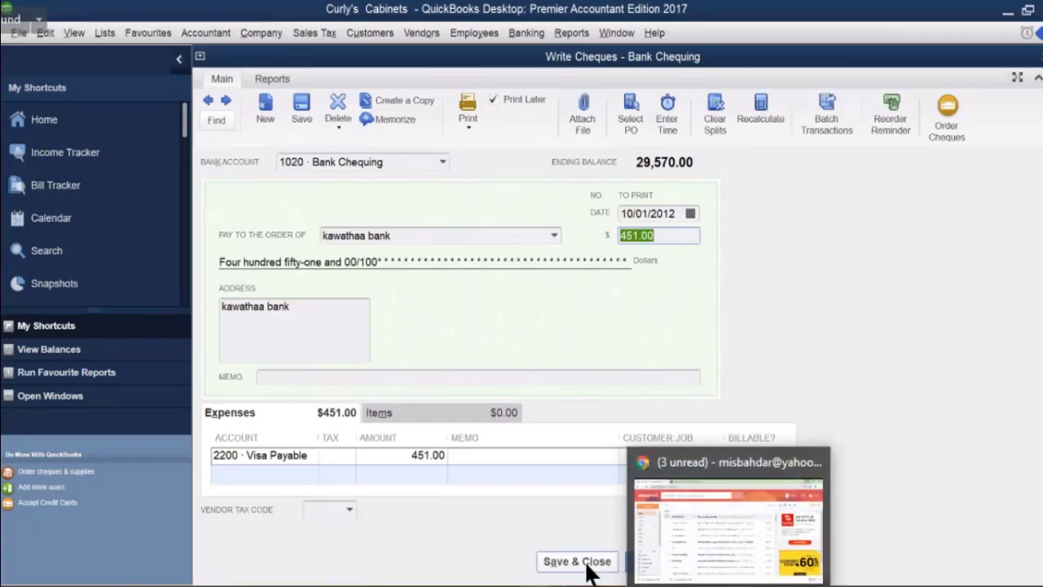
pyautogui.click(962, 585)
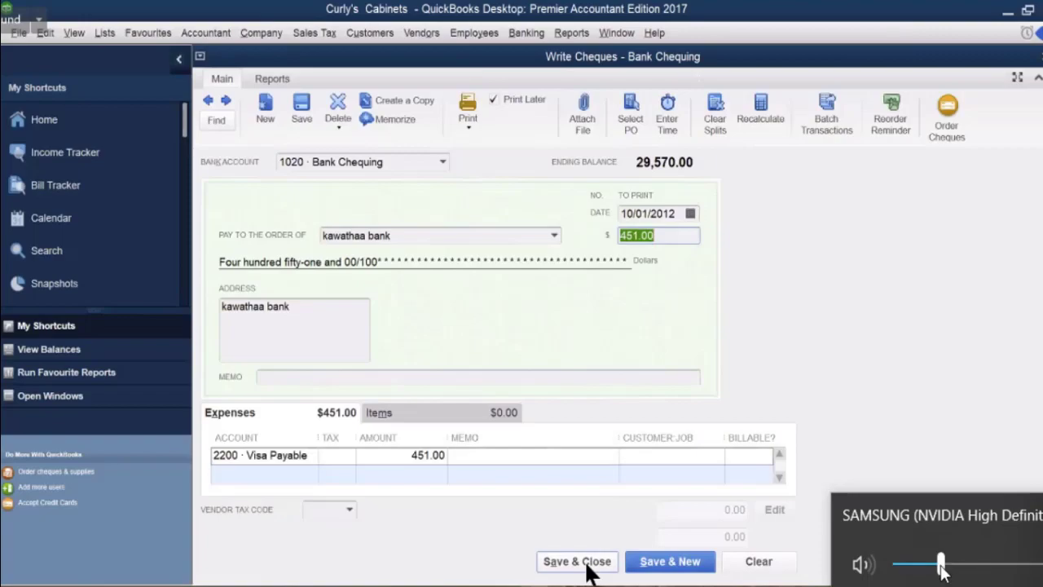
pyautogui.moveTo(940, 564)
pyautogui.mouseDown()
pyautogui.moveTo(964, 563)
pyautogui.moveTo(956, 568)
pyautogui.mouseUp()
pyautogui.click(937, 564)
pyautogui.press('Escape')
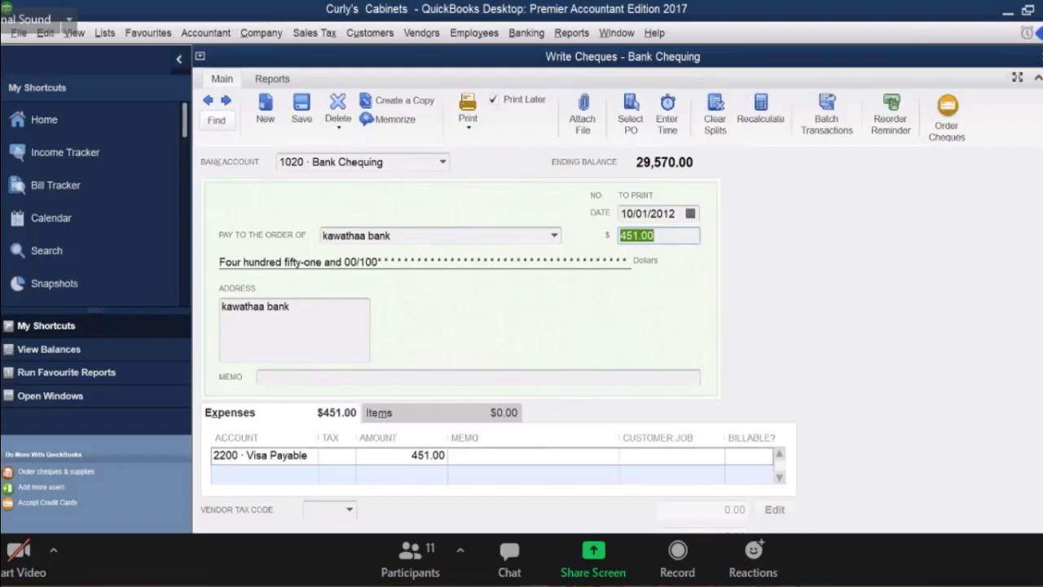
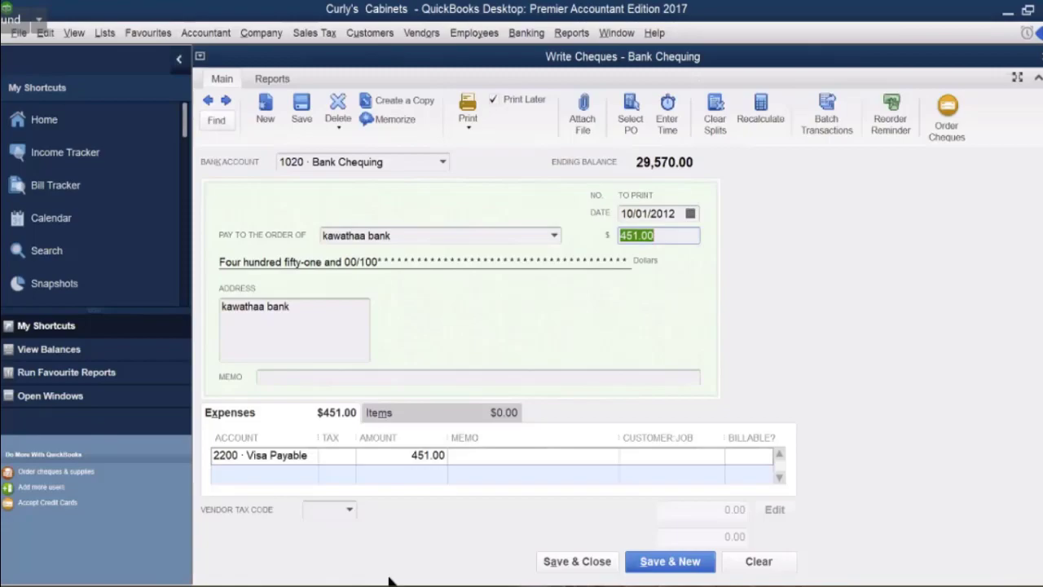
# Save and close the $451 cheque to kawathaa bank, then leave the online meeting.
pyautogui.click(575, 561)
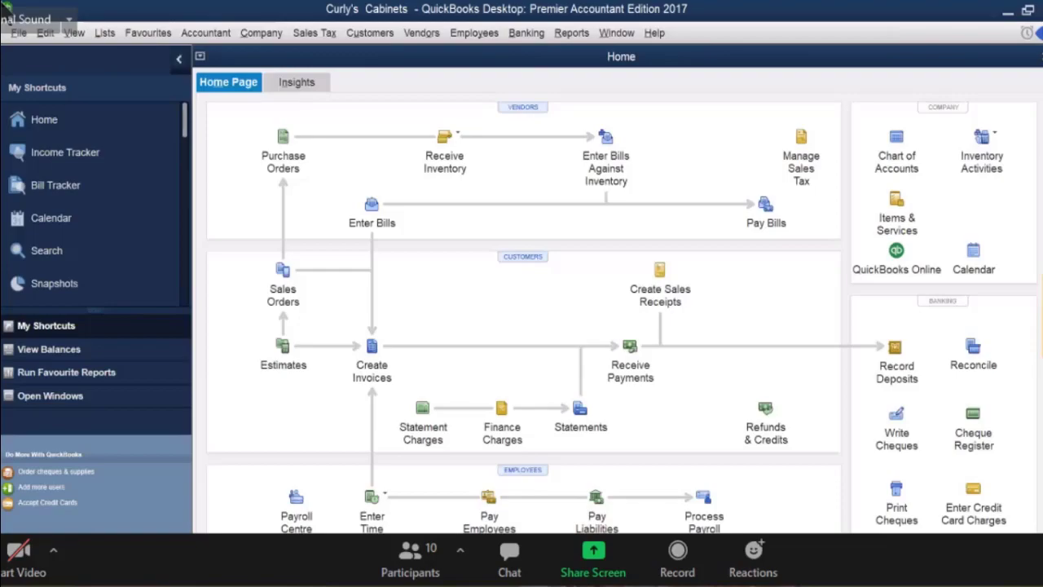
pyautogui.hotkey('alt', 'q')
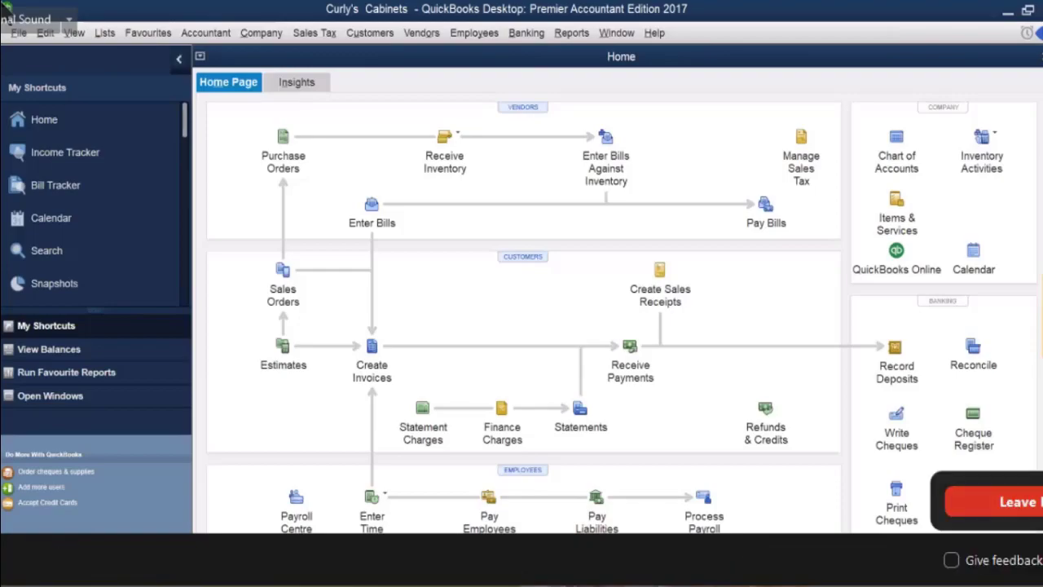
pyautogui.press('Return')
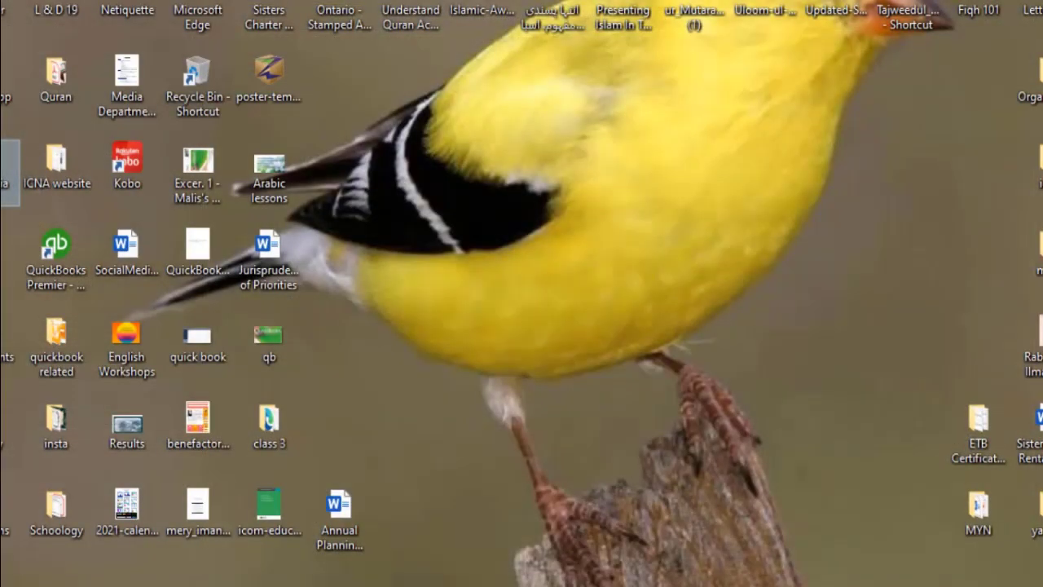